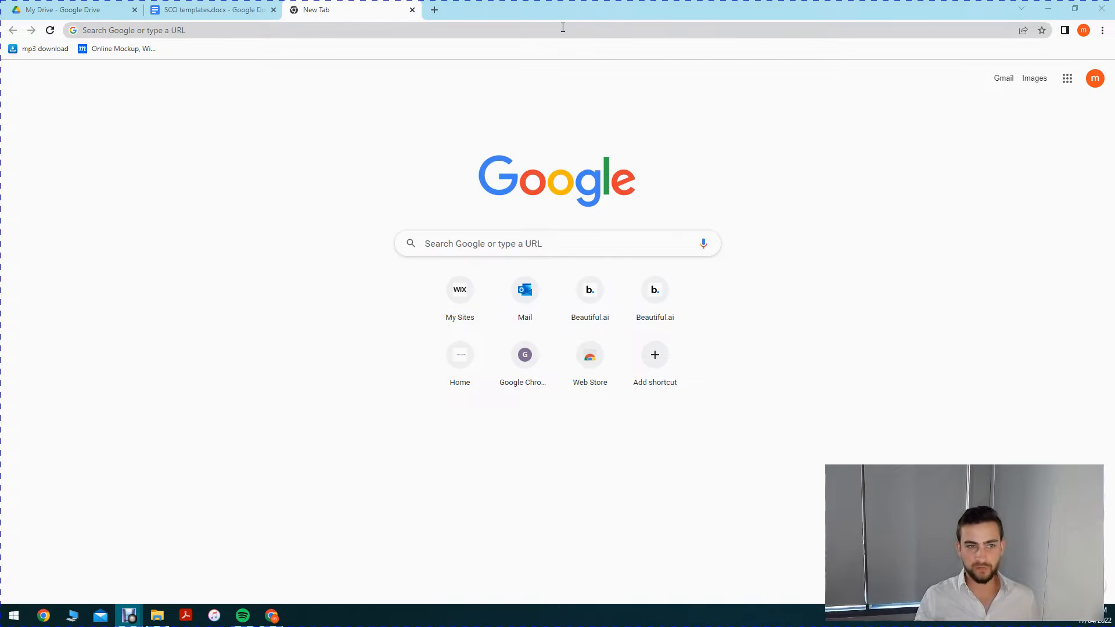
# Step: Go to the Wix website and start creating a new site from the My Sites dashboard
pyautogui.click(544, 31)
pyautogui.click(330, 280)
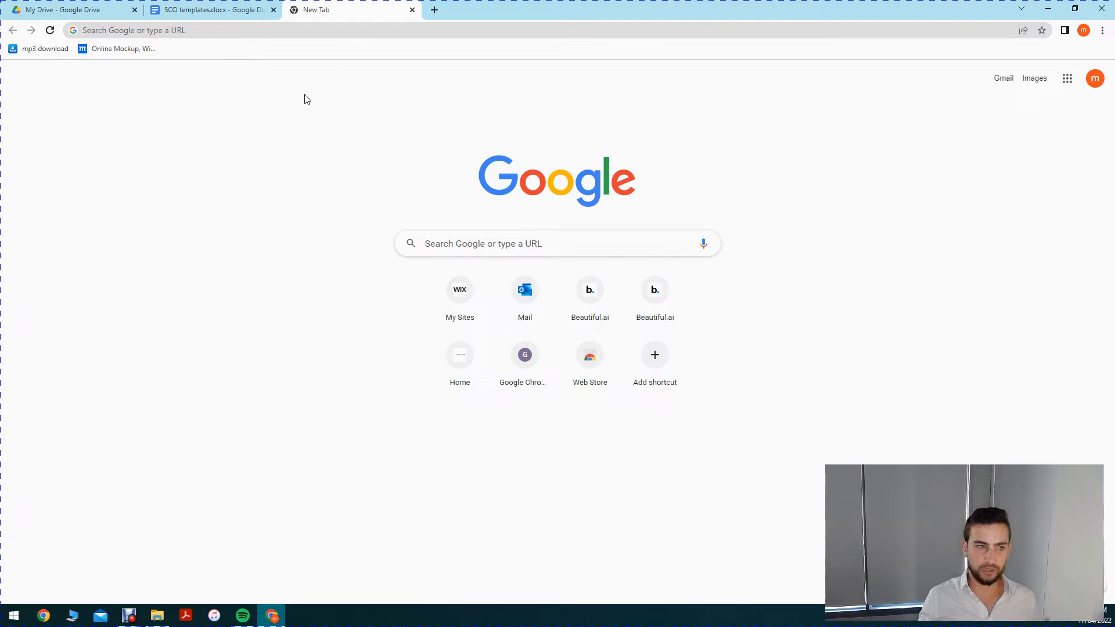
pyautogui.click(282, 33)
pyautogui.write('wix')
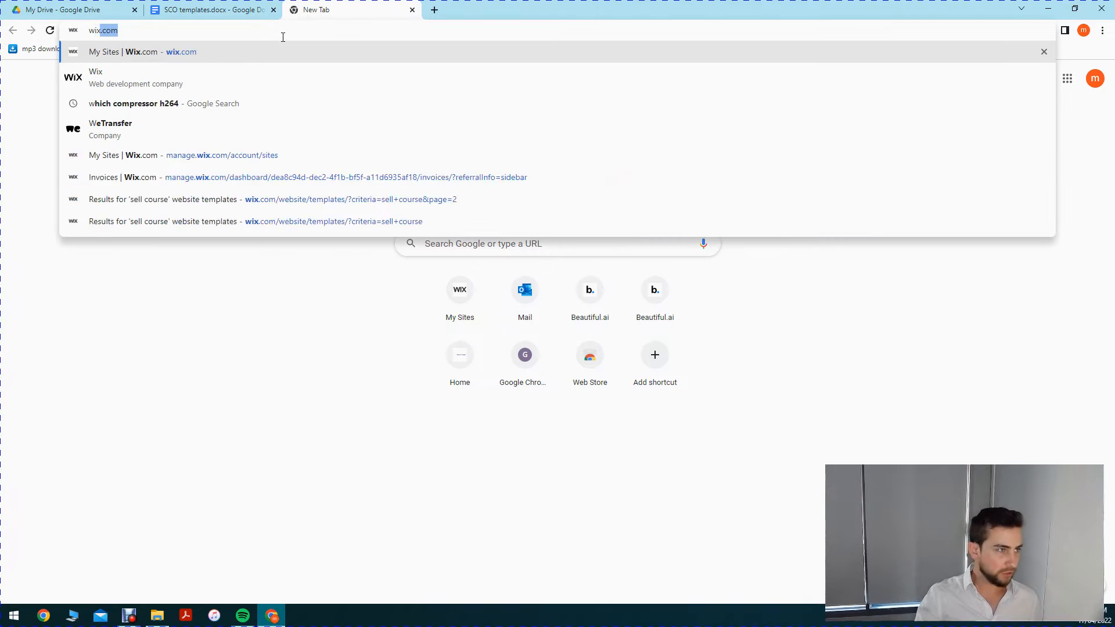
pyautogui.press('Return')
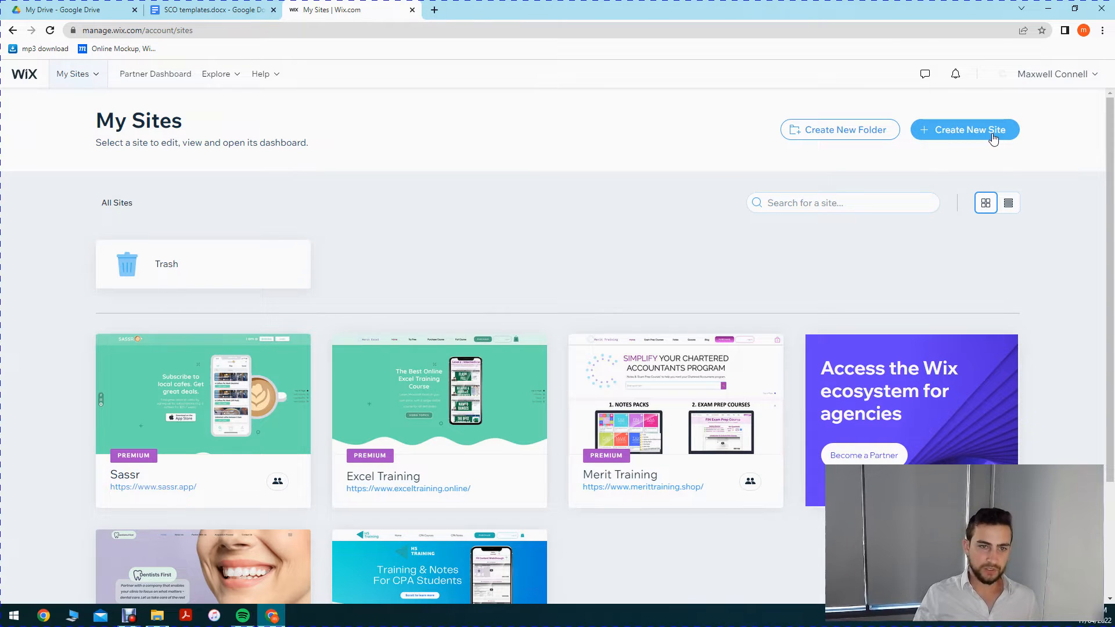
pyautogui.click(966, 138)
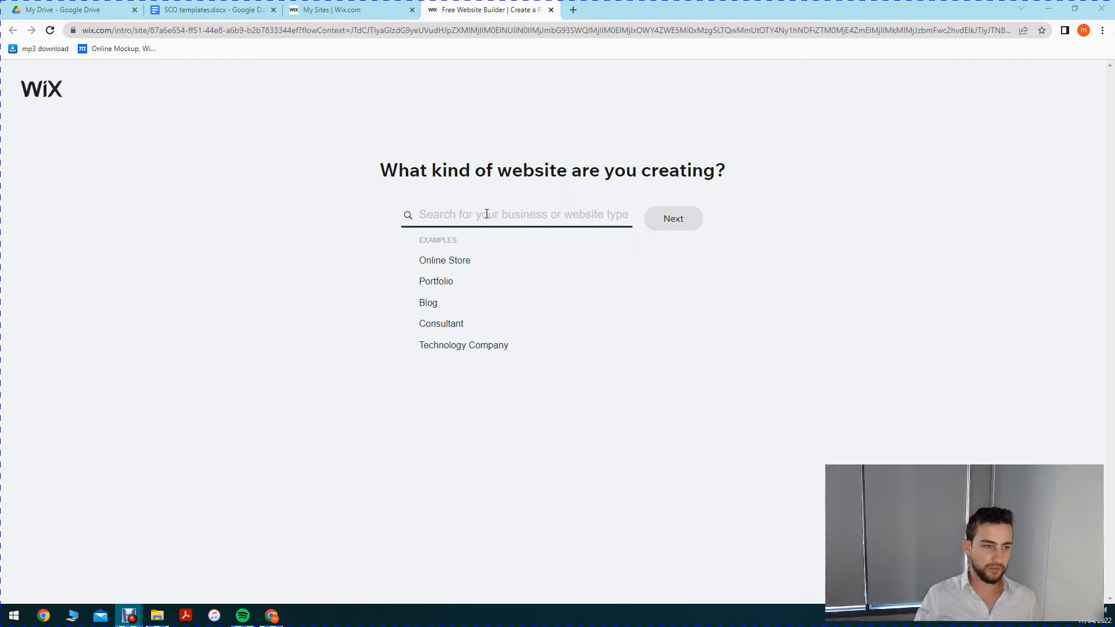
# Step: Set the kind of website to Online Course Program and continue
pyautogui.click(511, 219)
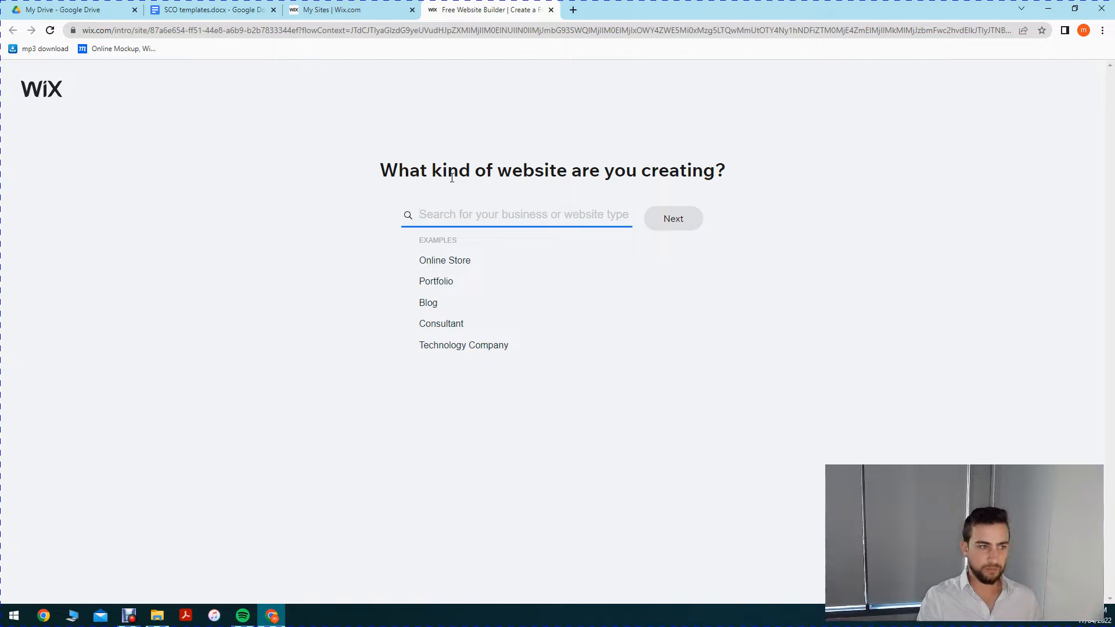
pyautogui.write('course')
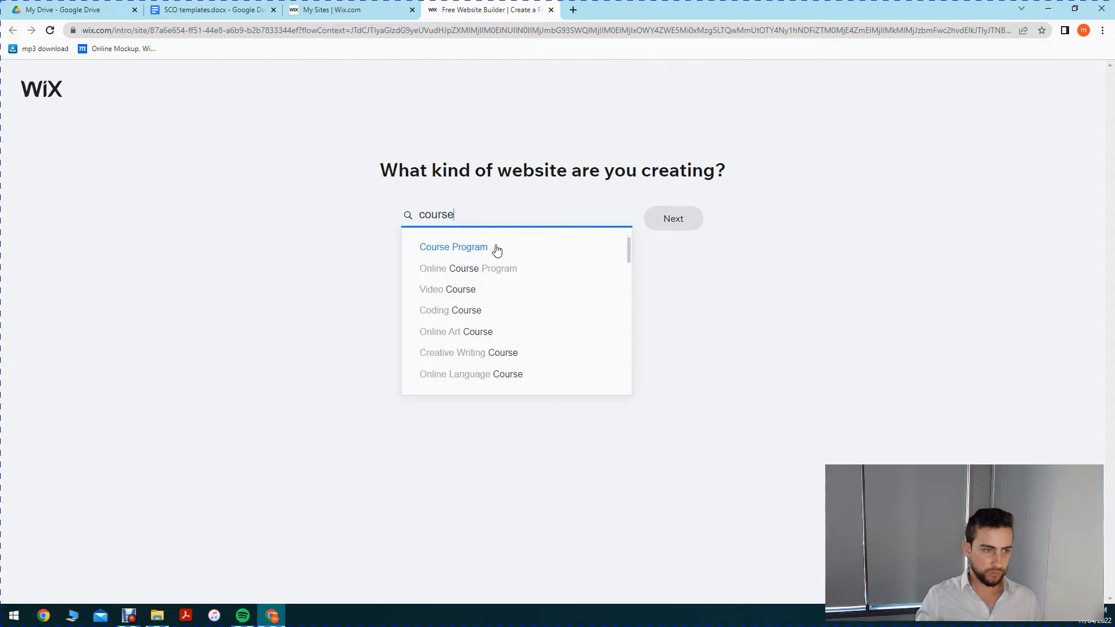
pyautogui.click(497, 269)
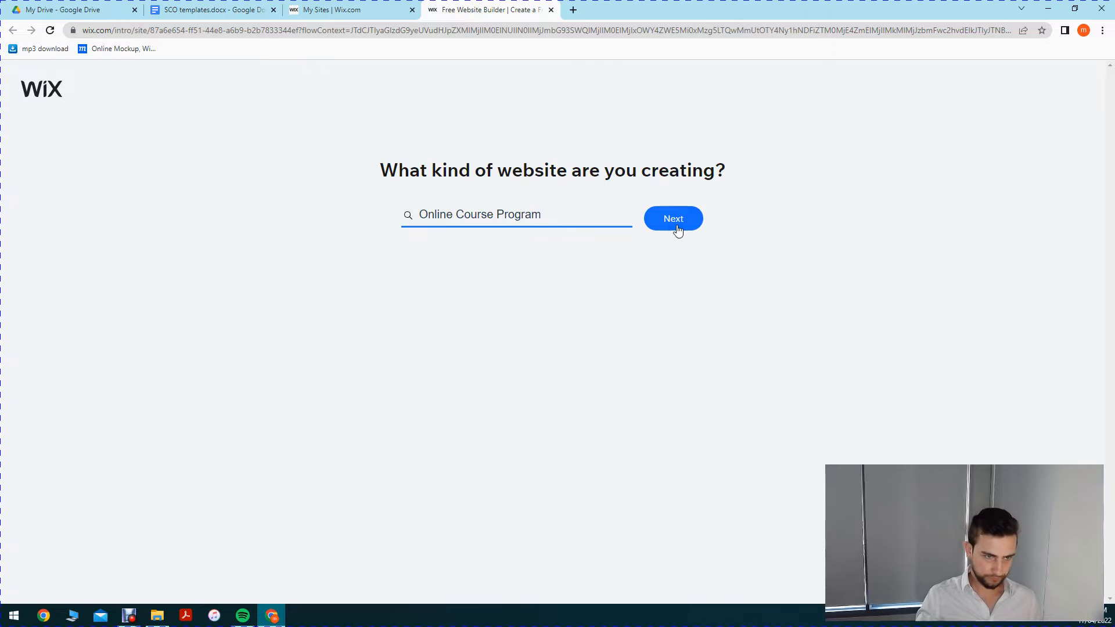
pyautogui.click(666, 221)
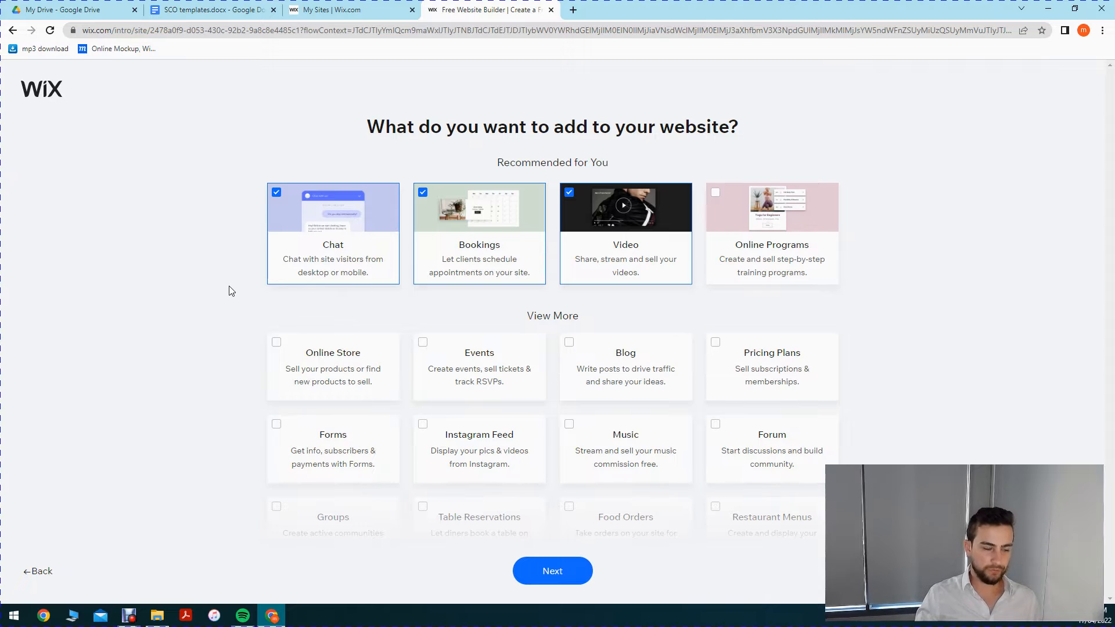
# Step: Exclude Bookings, add Online Programs, Pricing Plans, Blog and Online Store to the website's features, and continue
pyautogui.click(423, 194)
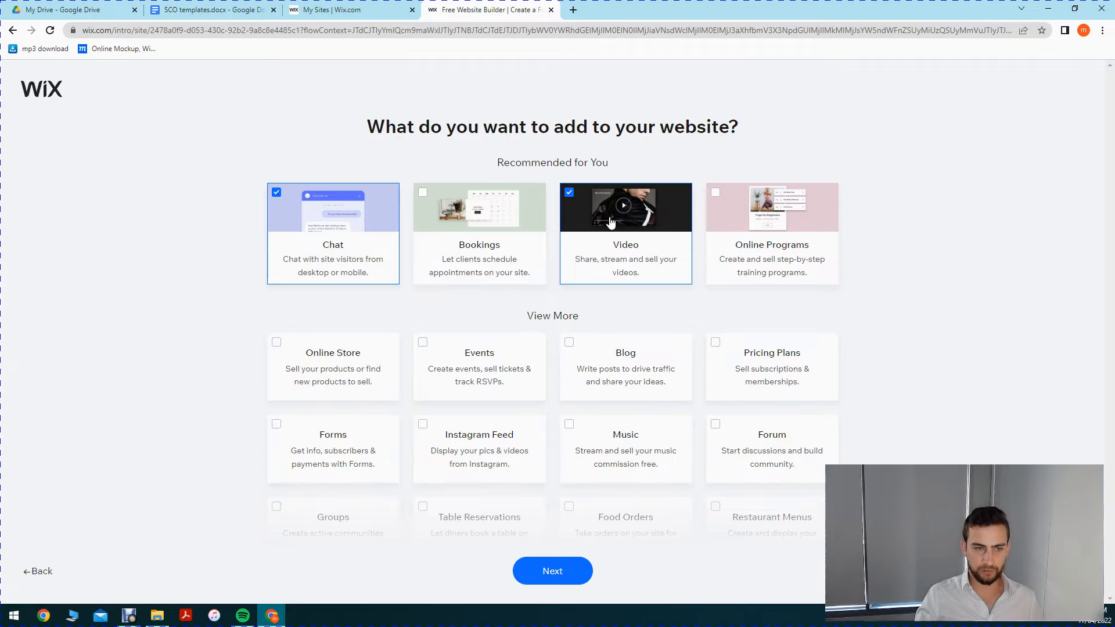
pyautogui.click(716, 194)
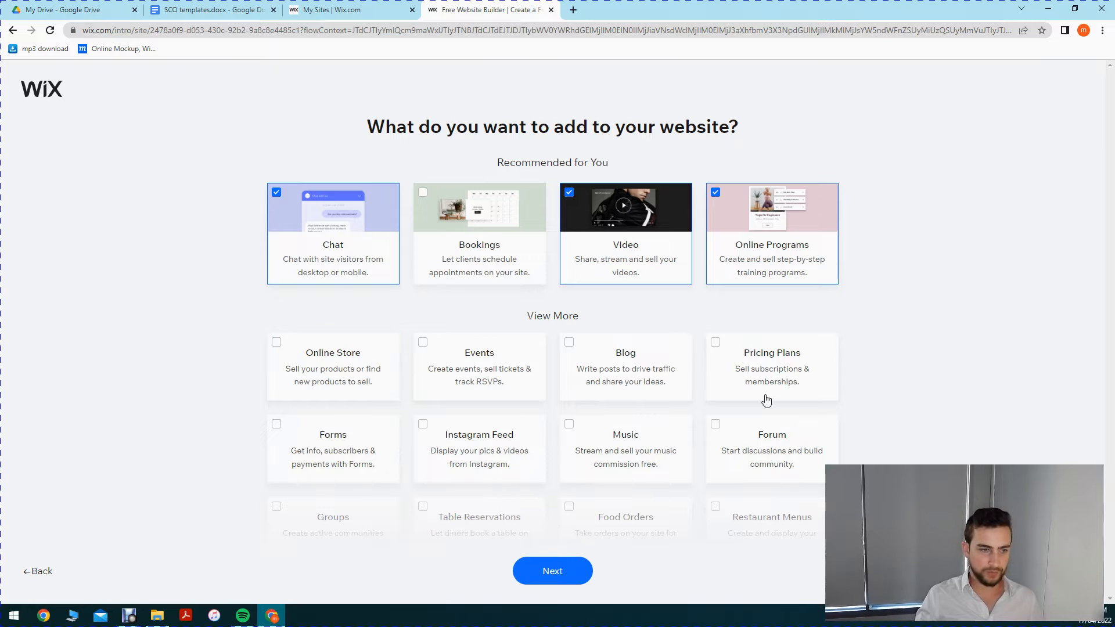
pyautogui.click(719, 350)
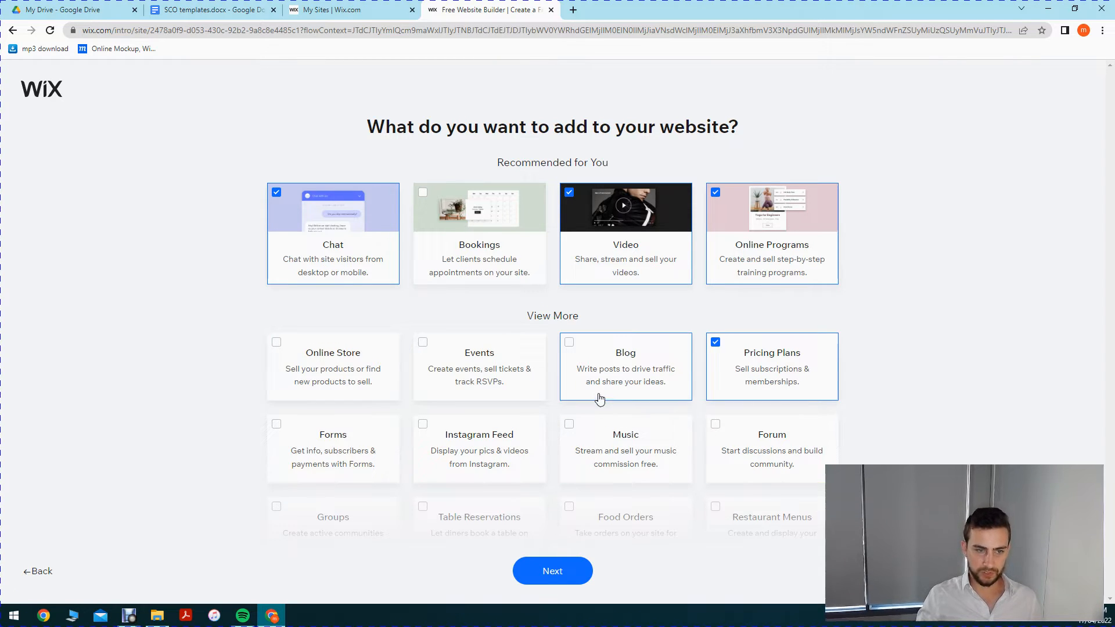
pyautogui.click(571, 345)
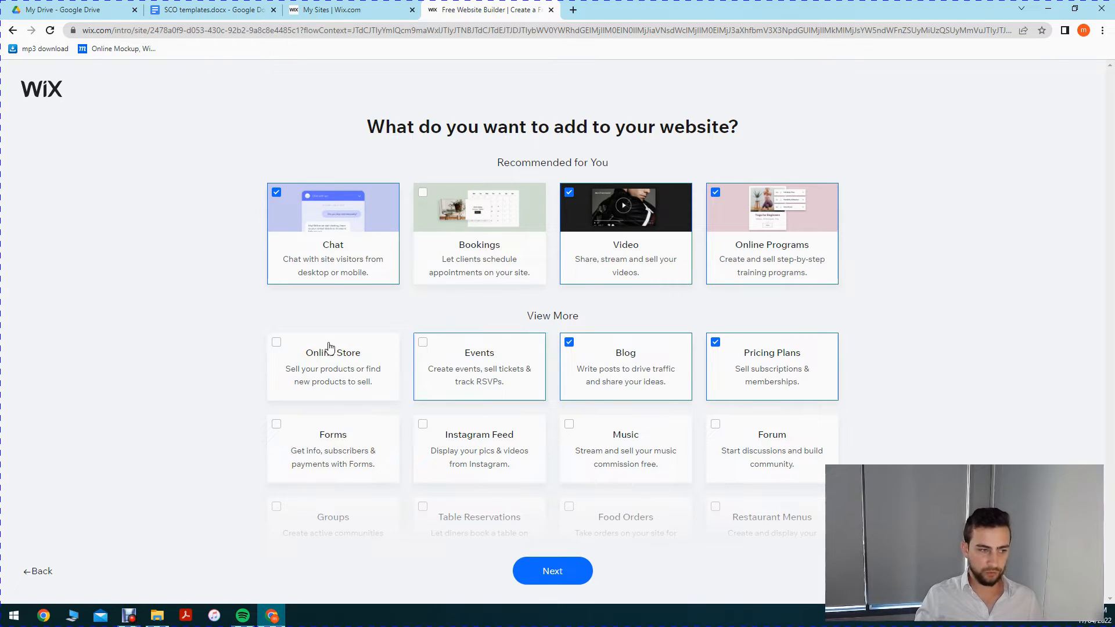
pyautogui.click(279, 346)
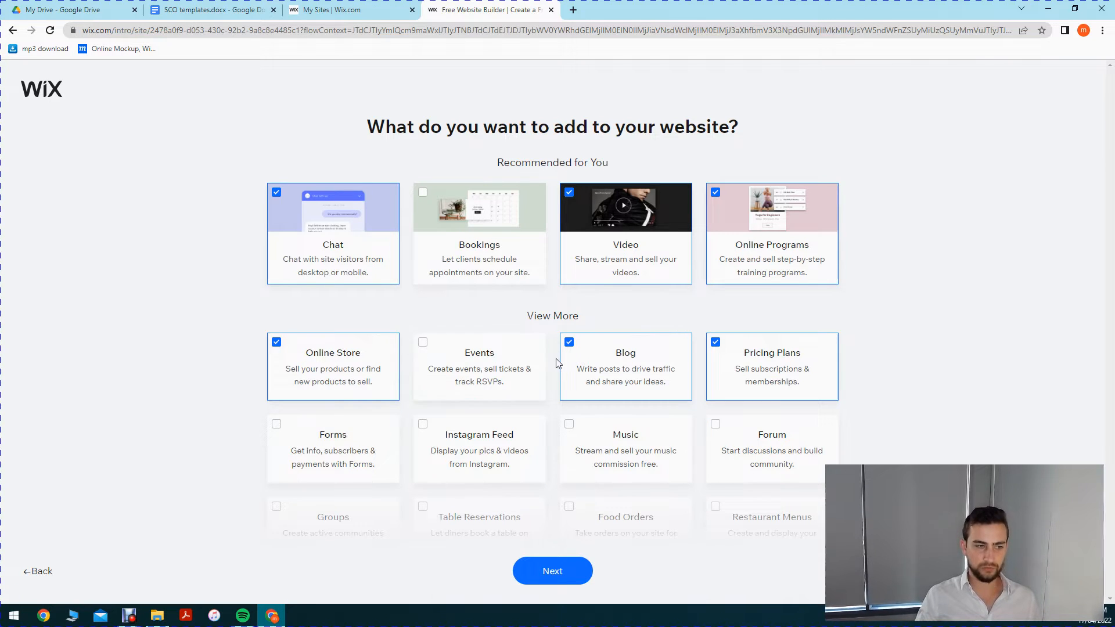
pyautogui.scroll(-3, 344, 416)
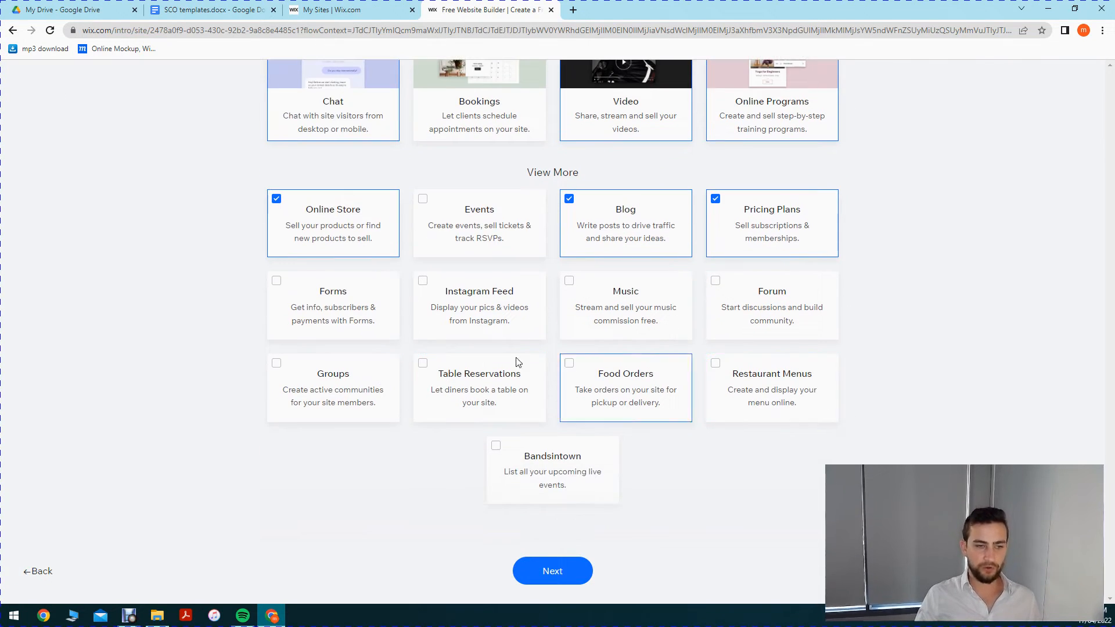
pyautogui.scroll(3, 757, 279)
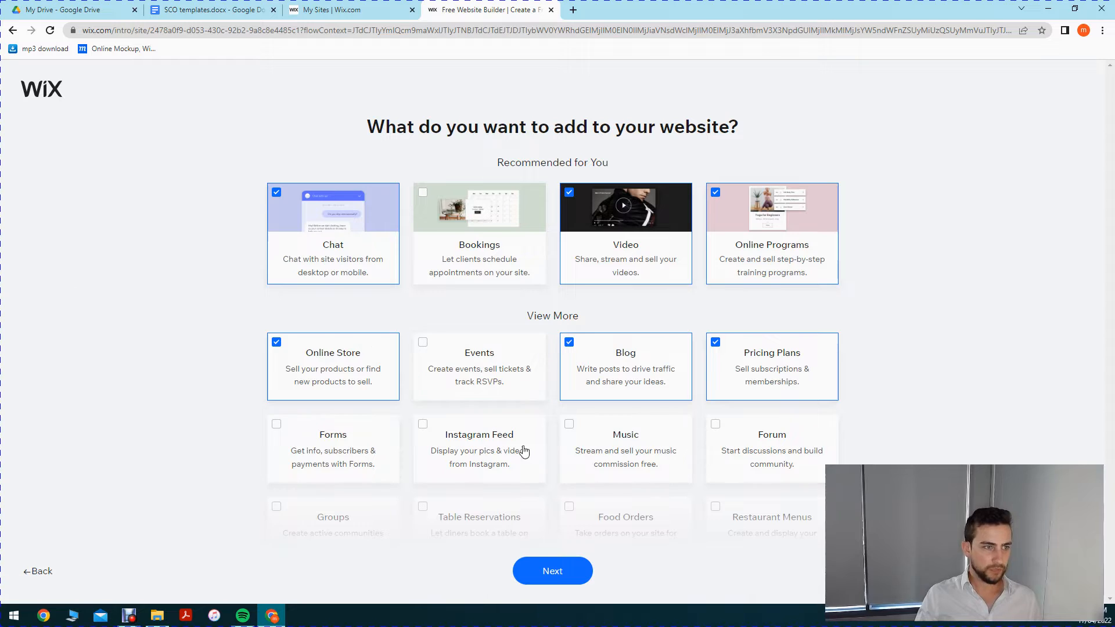
pyautogui.click(555, 581)
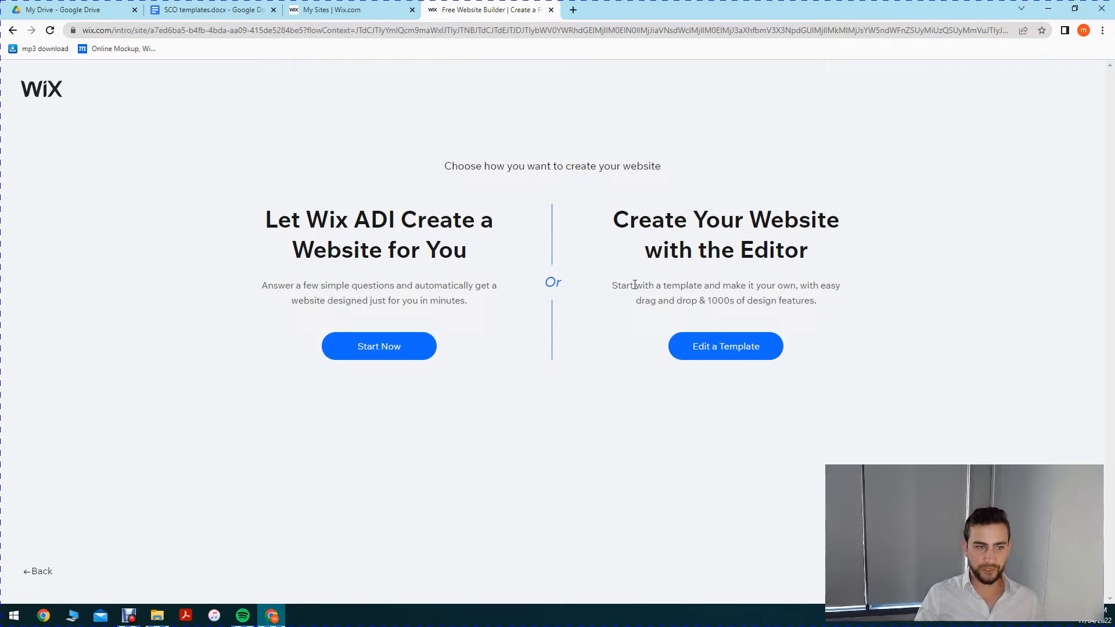
# Step: Choose to create the website with the Editor by editing a template, and look over the most popular templates
pyautogui.moveTo(617, 285)
pyautogui.mouseDown()
pyautogui.moveTo(709, 285)
pyautogui.moveTo(617, 285)
pyautogui.mouseUp()
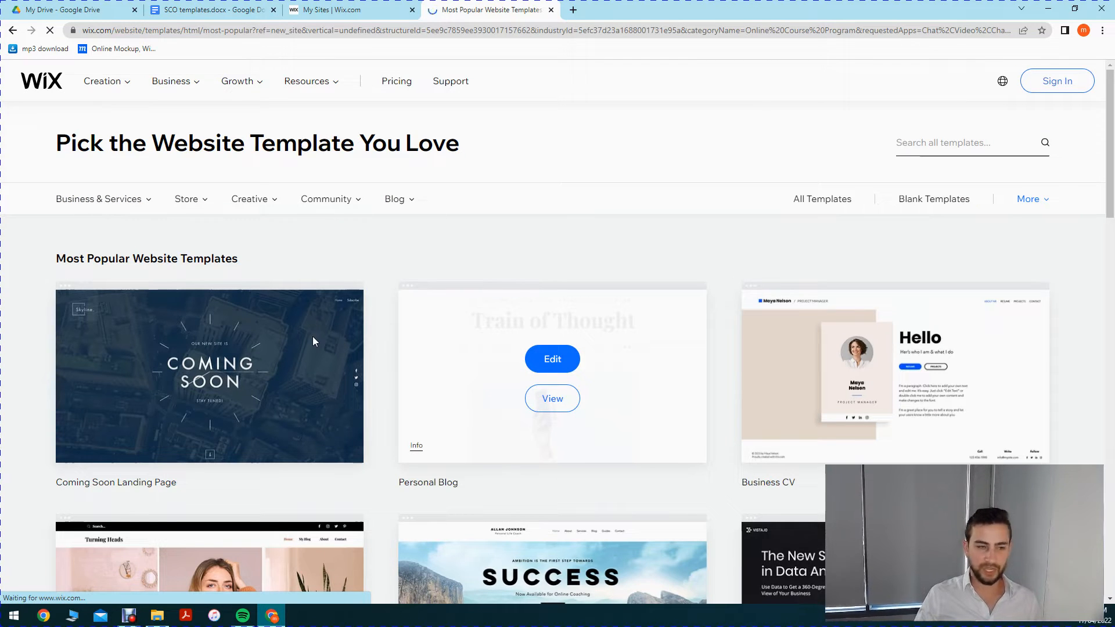
pyautogui.moveTo(313, 336)
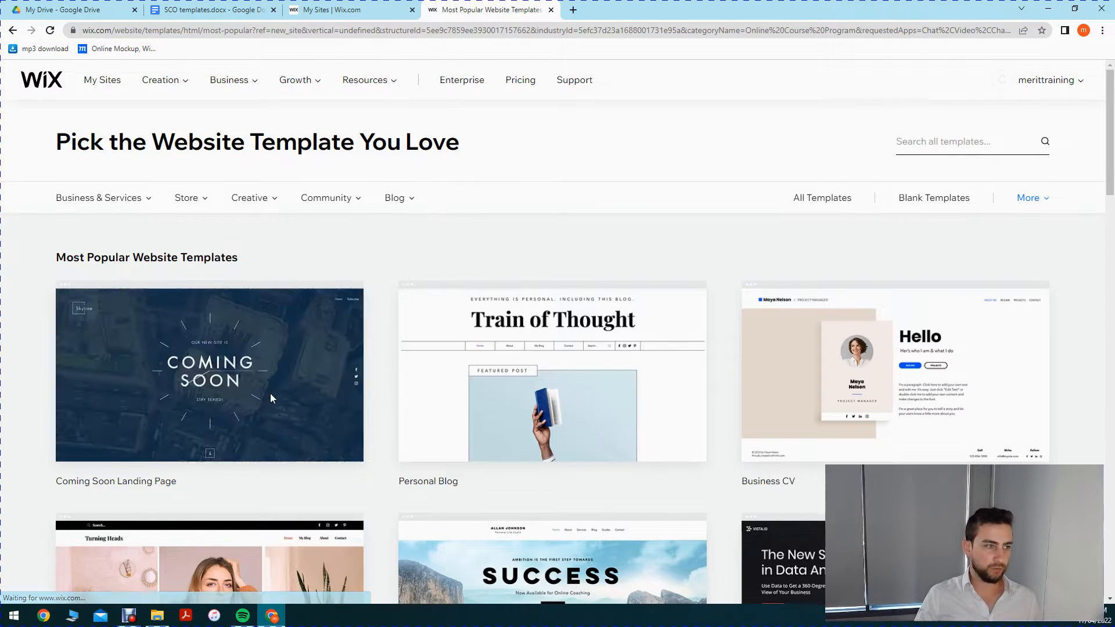
pyautogui.scroll(-6, 270, 392)
pyautogui.scroll(6, 469, 270)
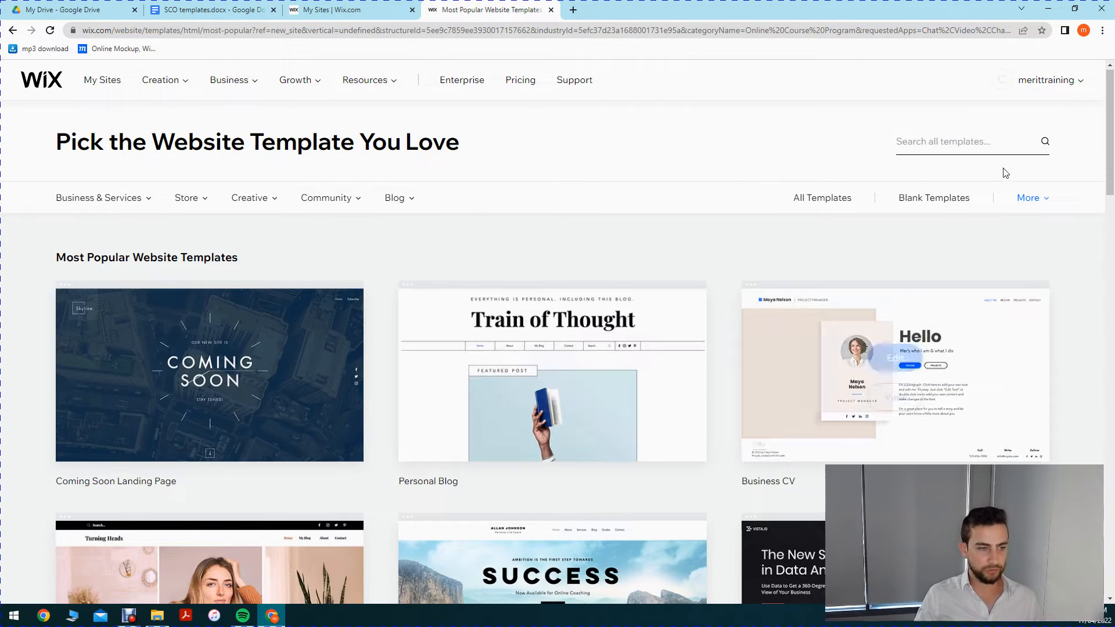
# Step: Search all website templates for "sell courses"
pyautogui.click(902, 157)
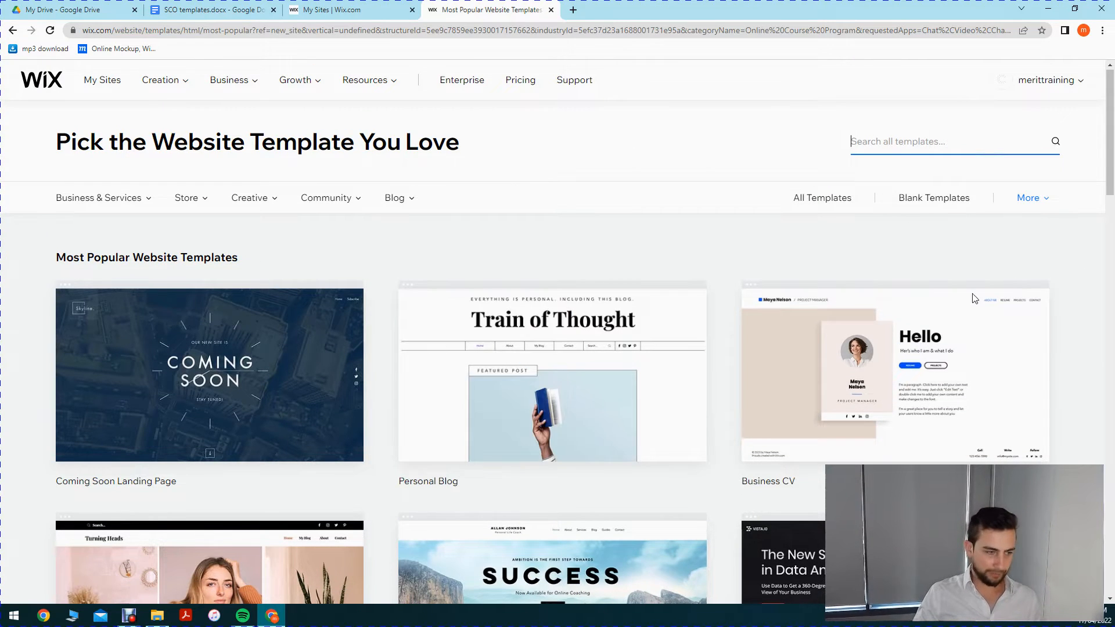
pyautogui.scroll(-18, 575, 346)
pyautogui.scroll(9, 428, 316)
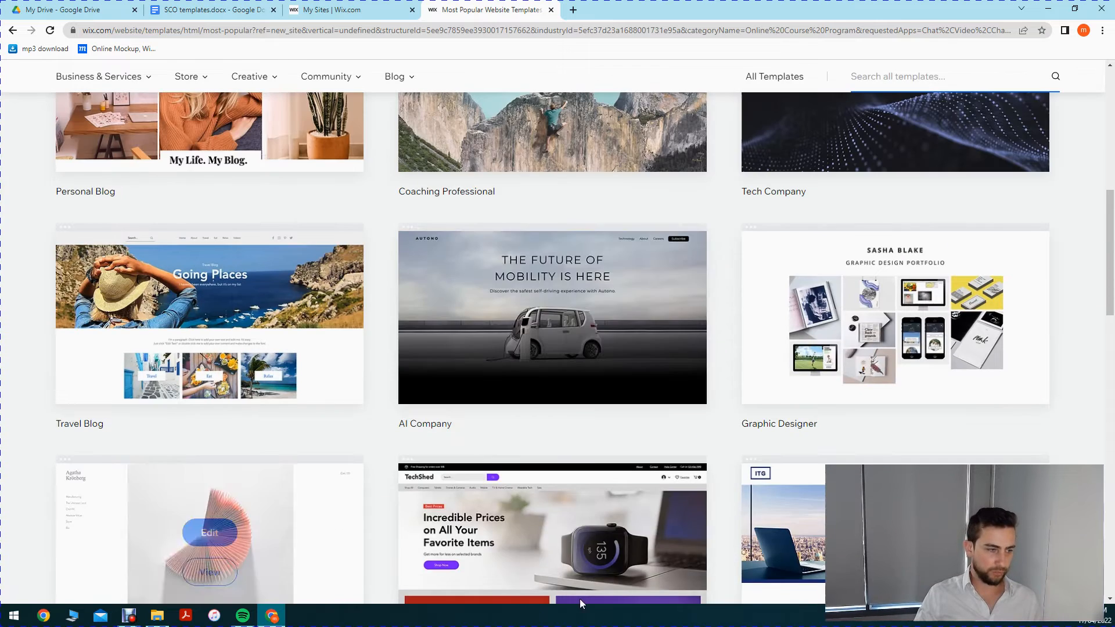
pyautogui.scroll(5, 795, 468)
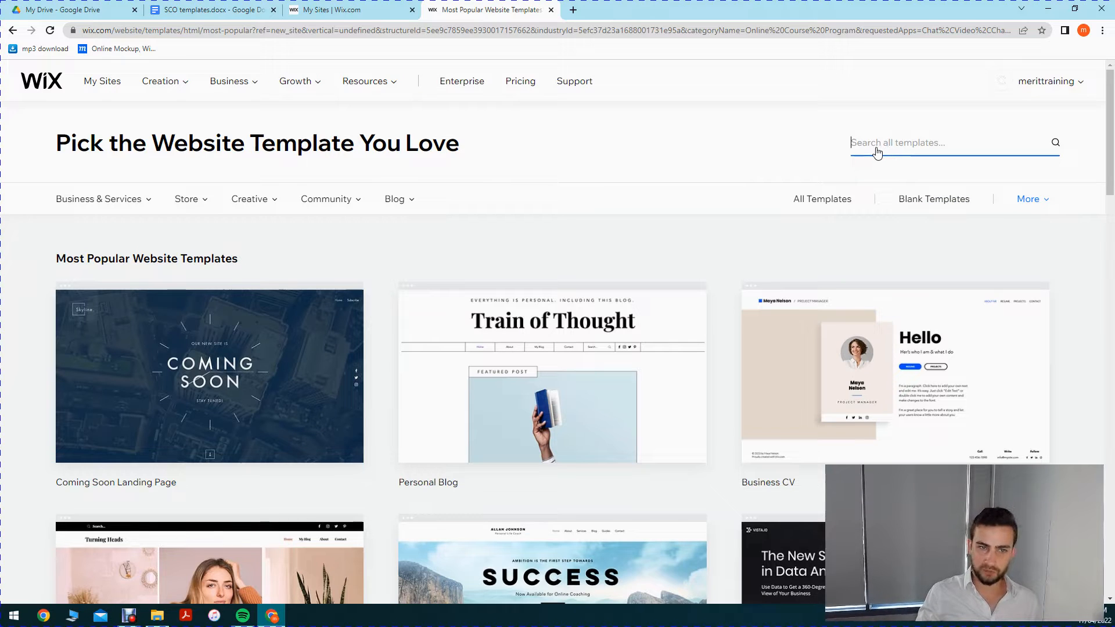
pyautogui.write('sell courses')
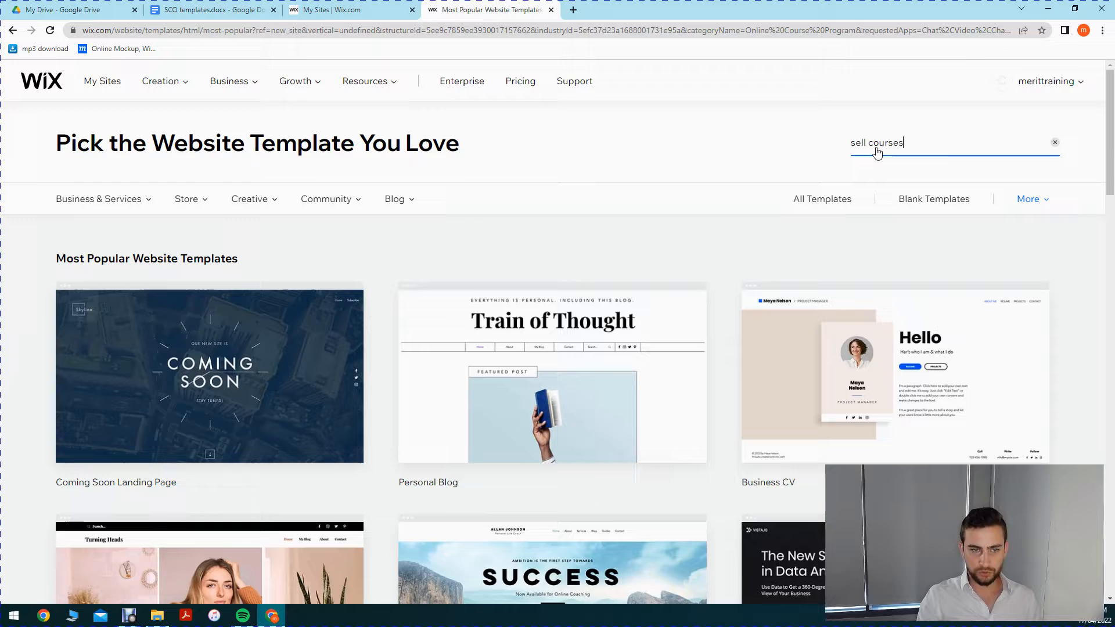
pyautogui.press('Return')
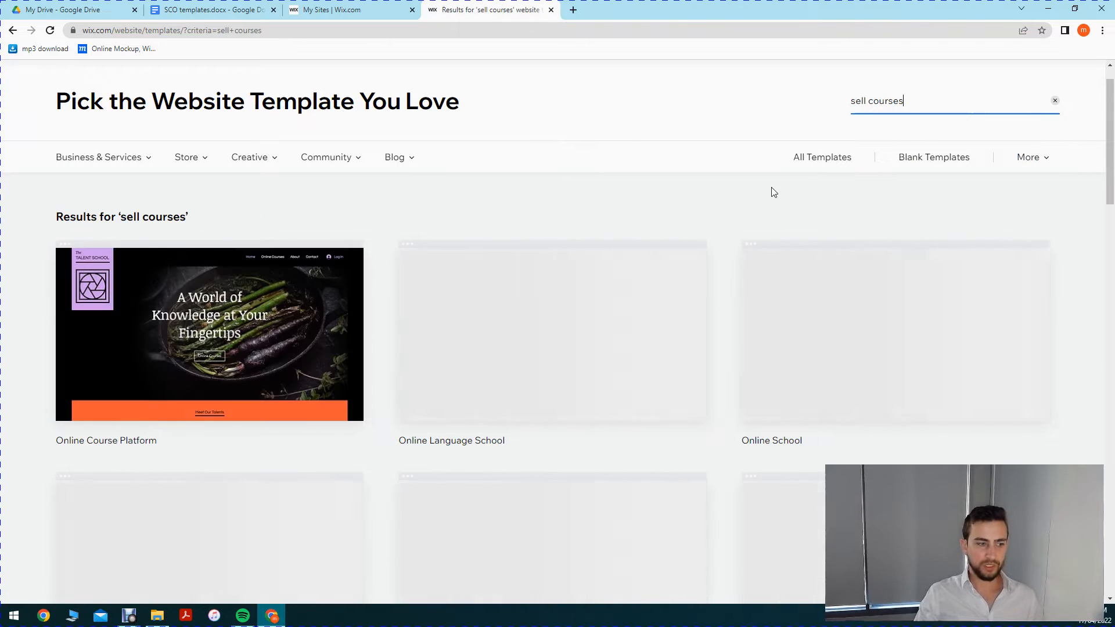
# Step: Examine the template designs on the first page of the "sell courses" results
pyautogui.scroll(-2, 513, 441)
pyautogui.scroll(-12, 513, 441)
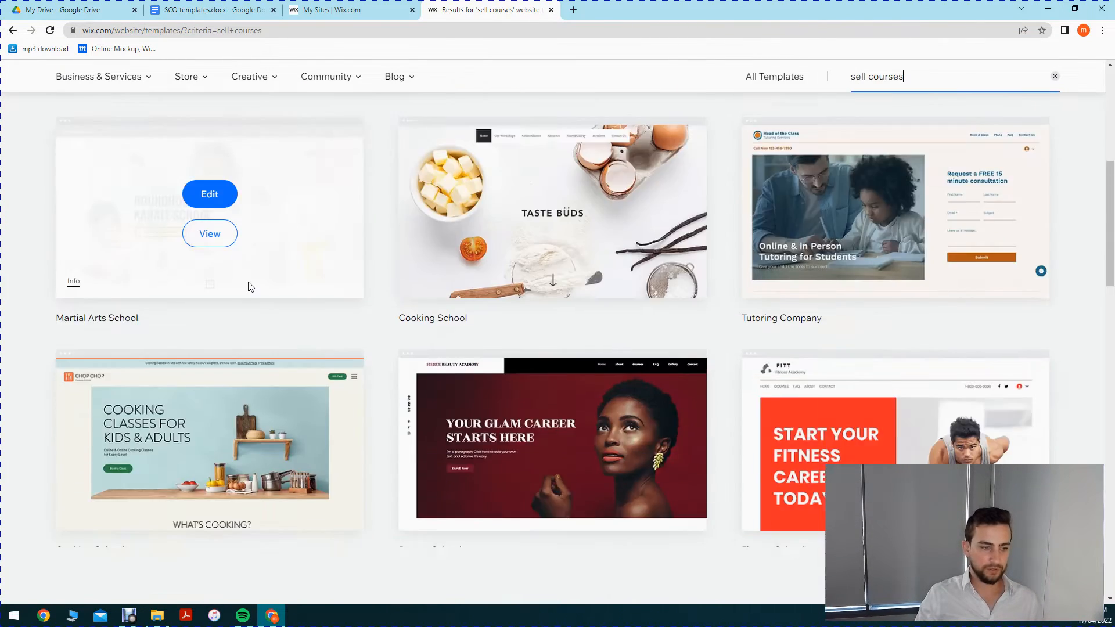
pyautogui.scroll(14, 511, 367)
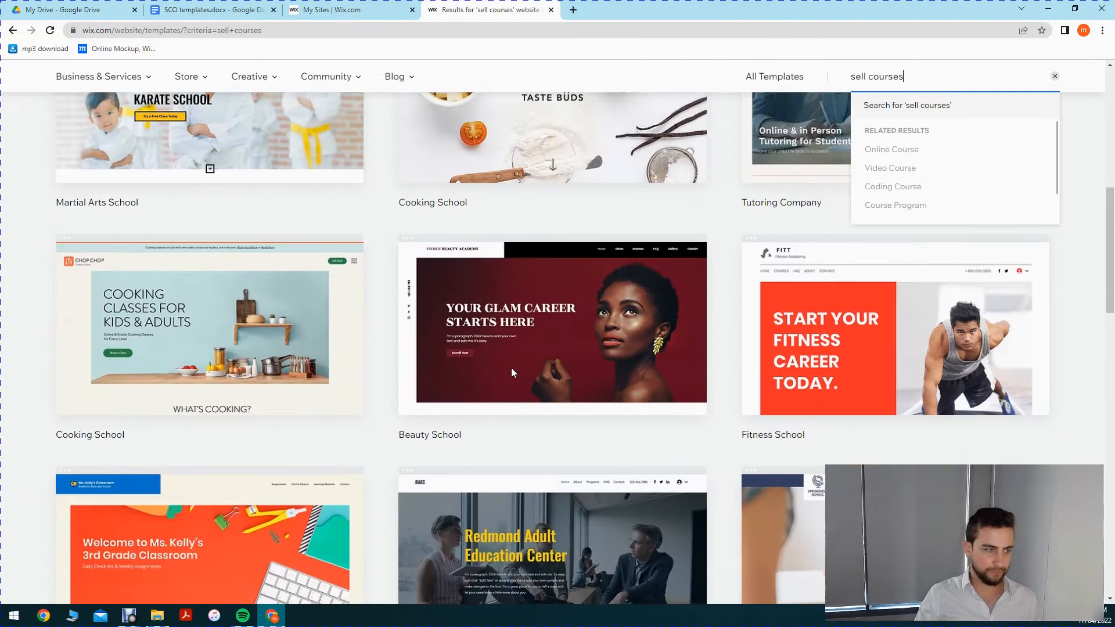
pyautogui.click(1099, 129)
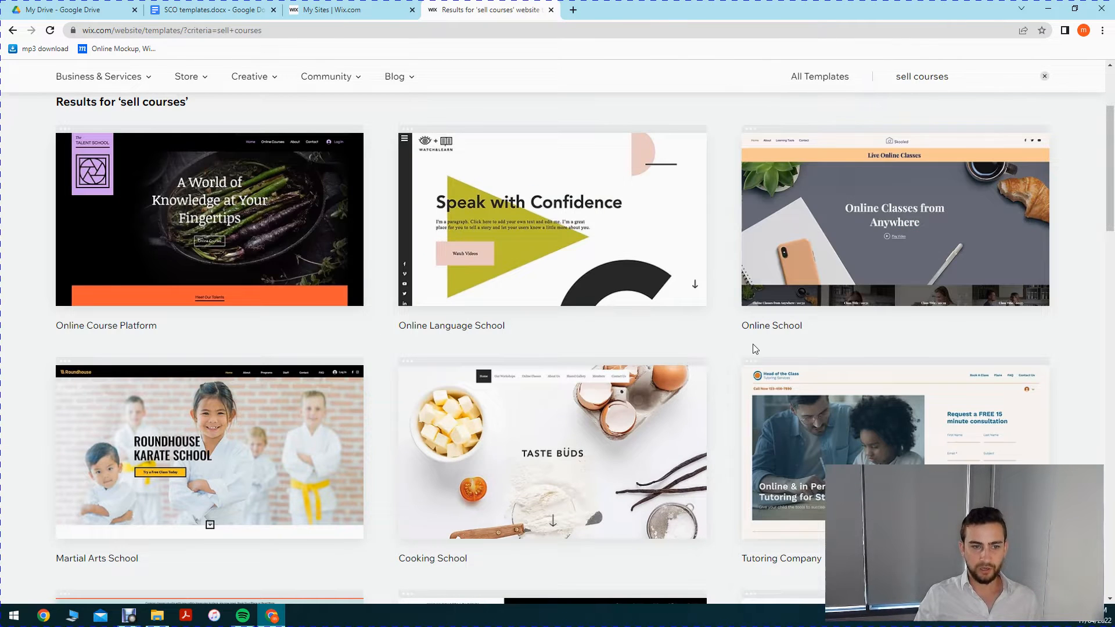
pyautogui.scroll(-3, 137, 256)
pyautogui.scroll(-4, 621, 428)
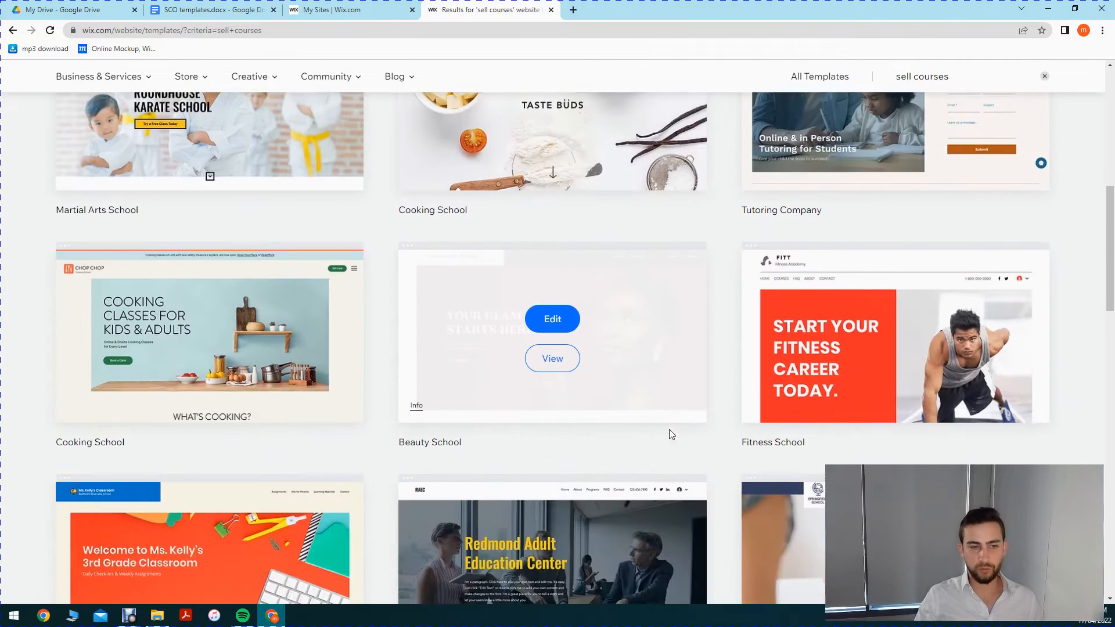
pyautogui.scroll(-9, 737, 359)
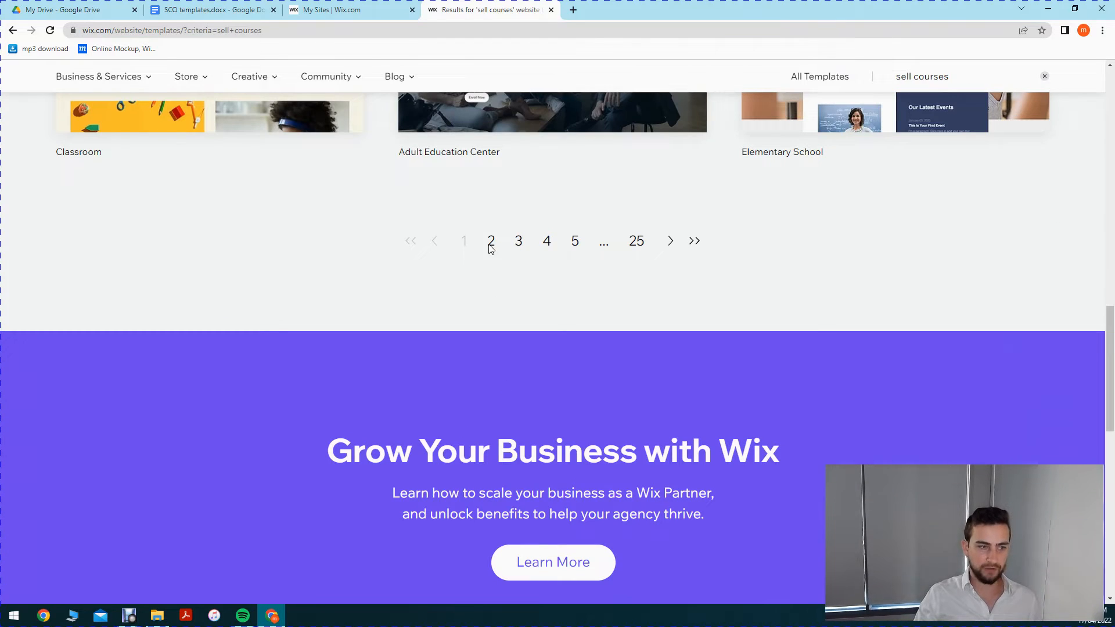
# Step: Browse page 2 of the template results and open the preview of the Online Yoga Classes template
pyautogui.click(491, 242)
pyautogui.scroll(-3, 543, 268)
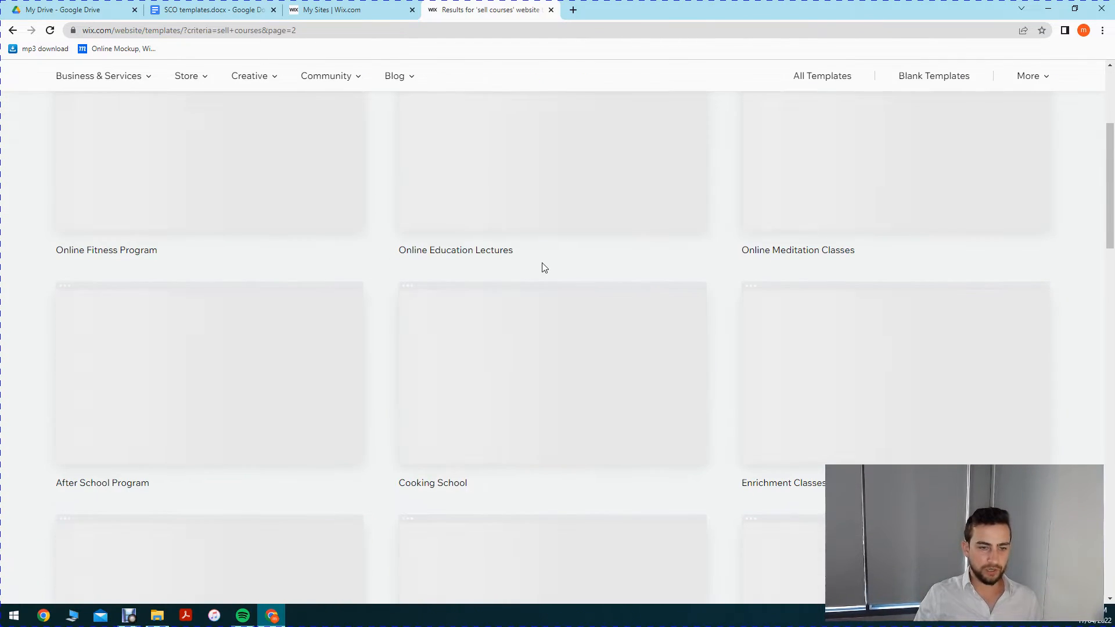
pyautogui.scroll(2, 463, 210)
pyautogui.scroll(-1, 472, 211)
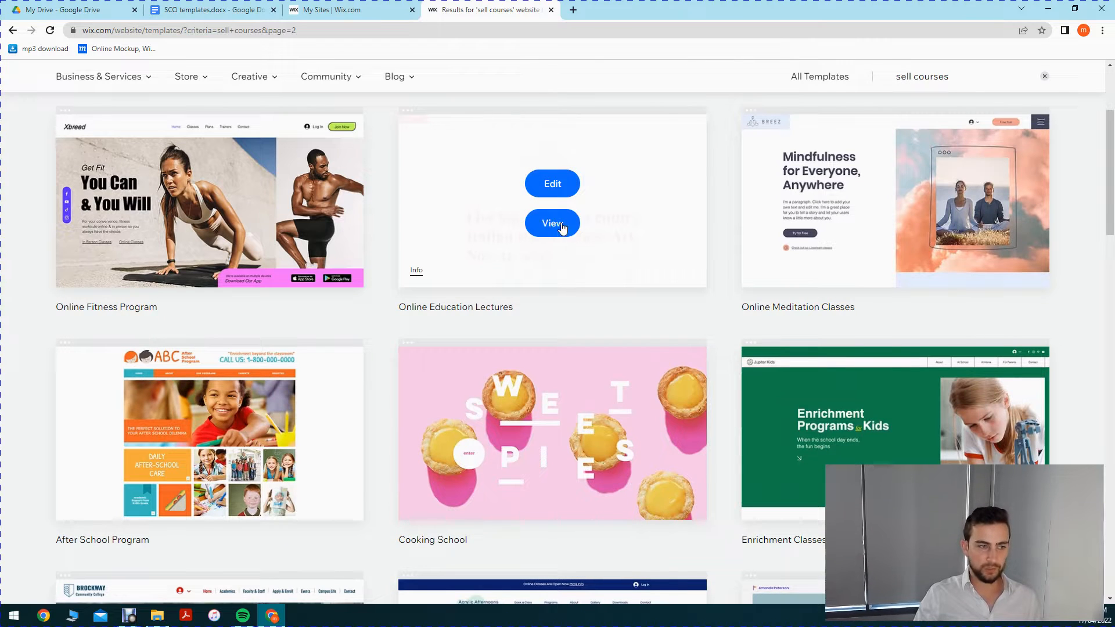
pyautogui.scroll(-11, 449, 274)
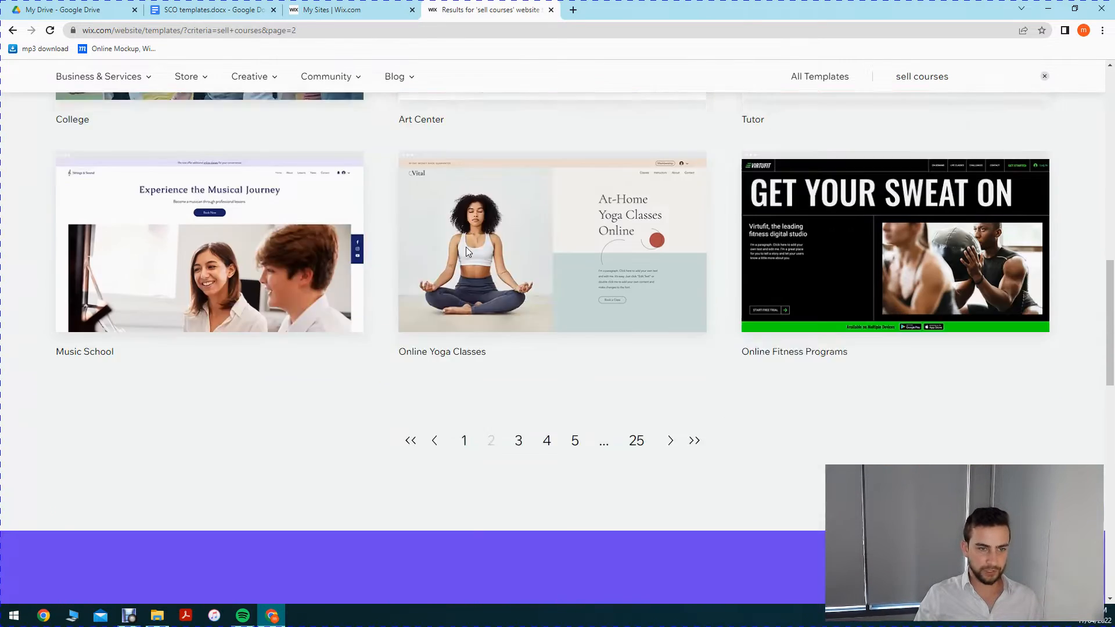
pyautogui.scroll(-2, 663, 291)
pyautogui.scroll(2, 573, 390)
pyautogui.moveTo(604, 256)
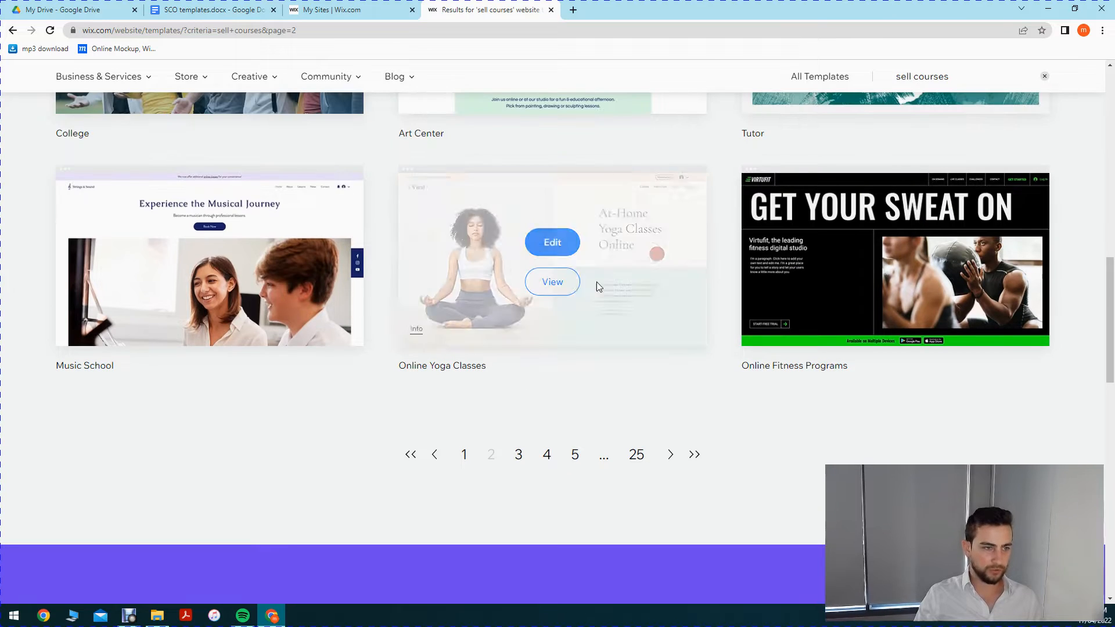
pyautogui.click(557, 283)
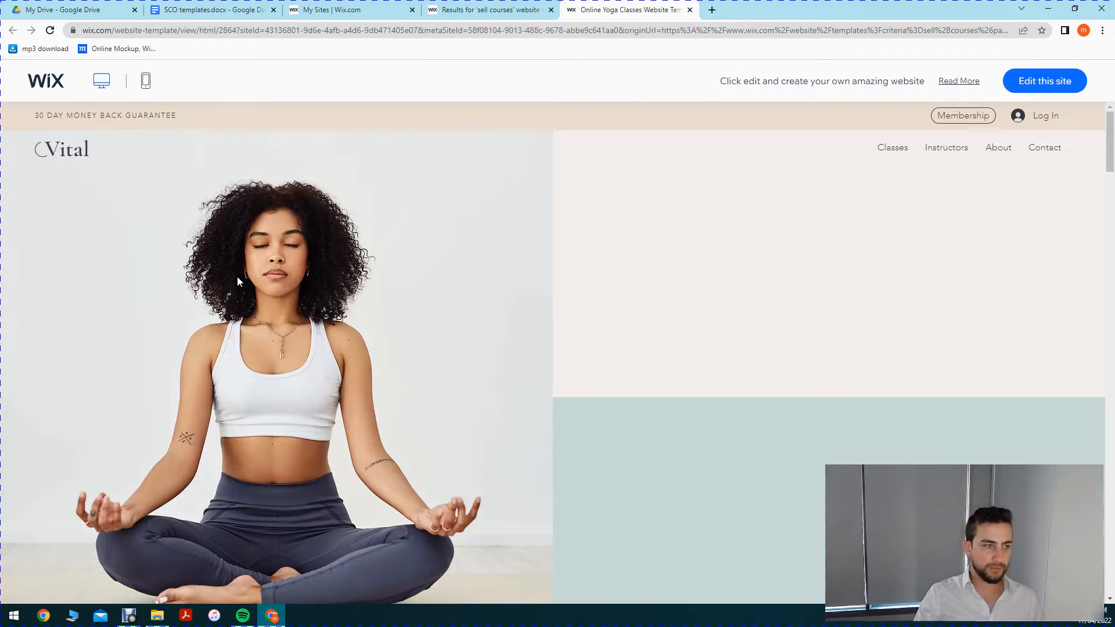
pyautogui.scroll(-6, 497, 250)
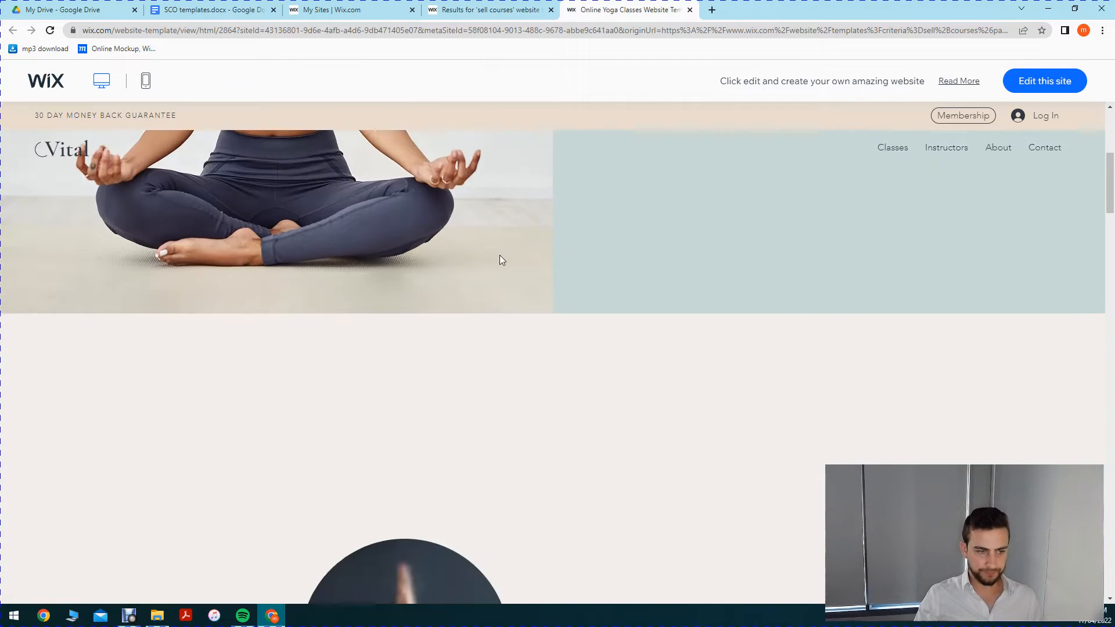
# Step: Look over the home page of the Online Yoga Classes template preview
pyautogui.scroll(-2, 506, 259)
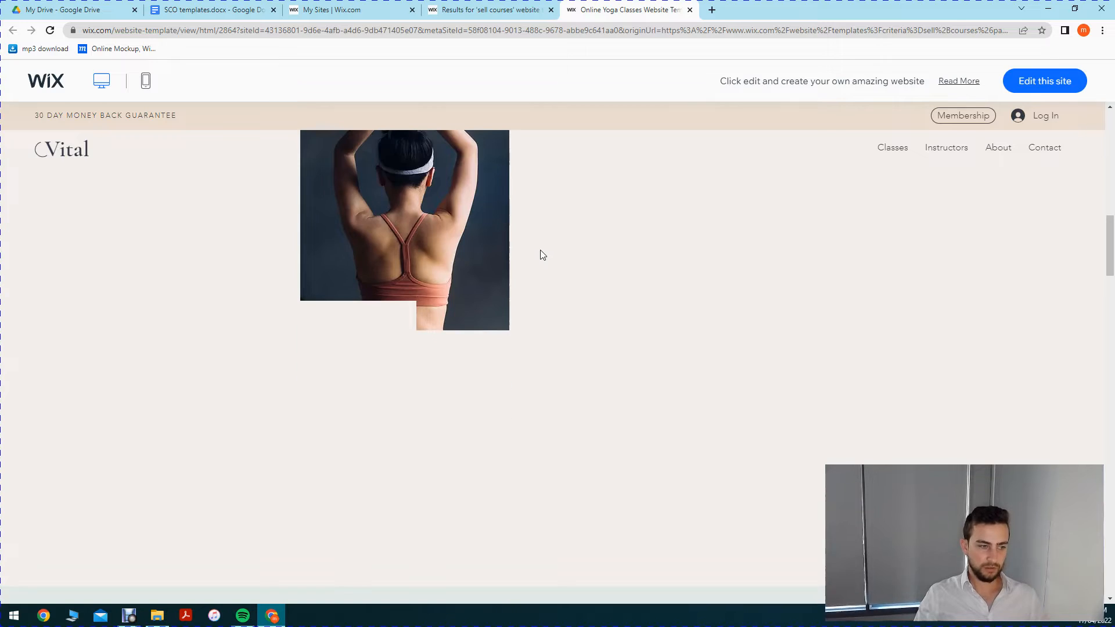
pyautogui.scroll(8, 543, 255)
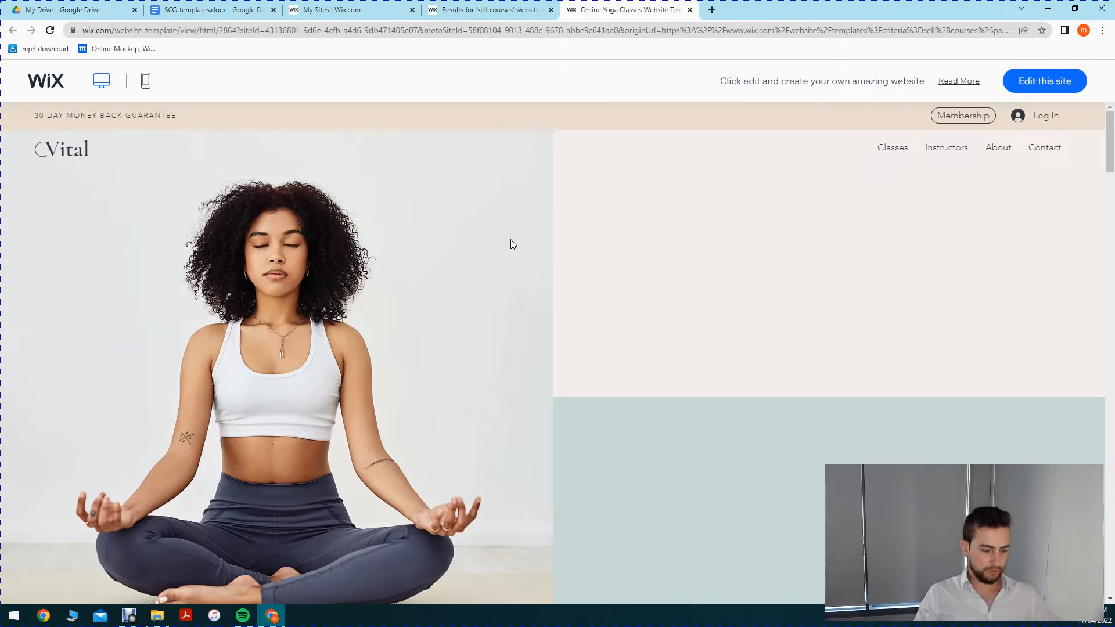
pyautogui.scroll(-5, 510, 239)
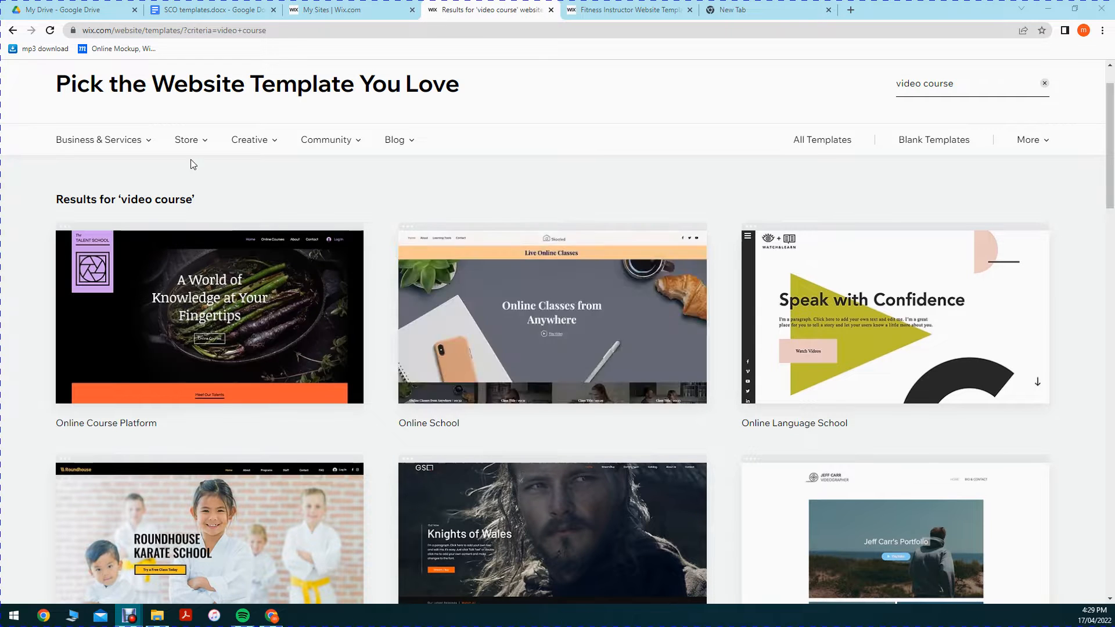
# Step: Examine the template designs on the first page of the "video course" results
pyautogui.scroll(-4, 515, 303)
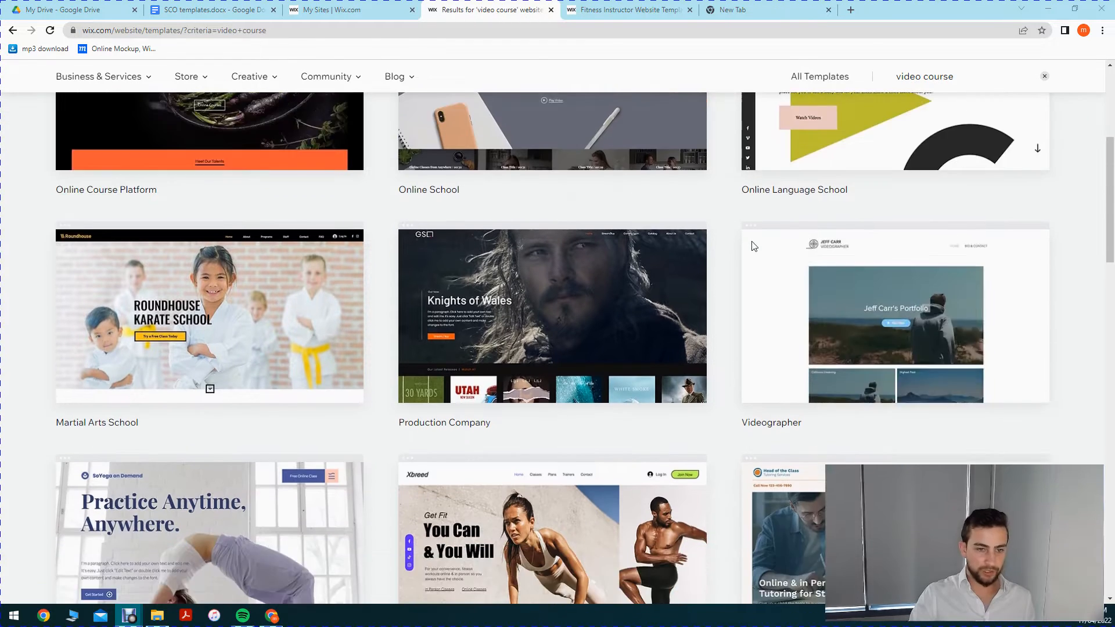
pyautogui.scroll(-2, 753, 246)
pyautogui.scroll(-1, 672, 535)
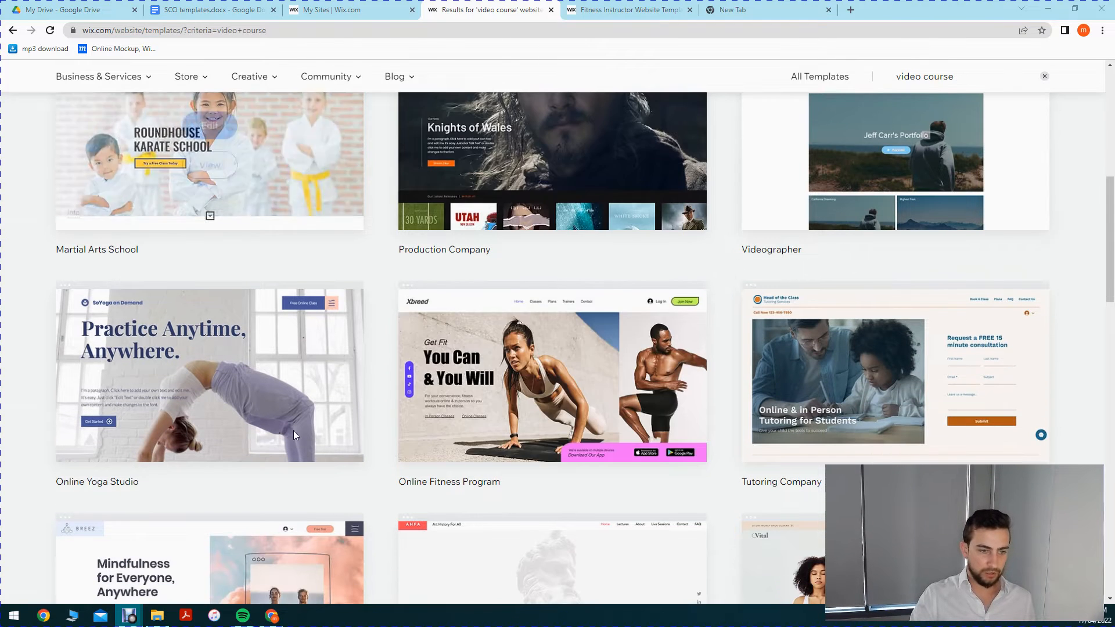
pyautogui.moveTo(598, 409)
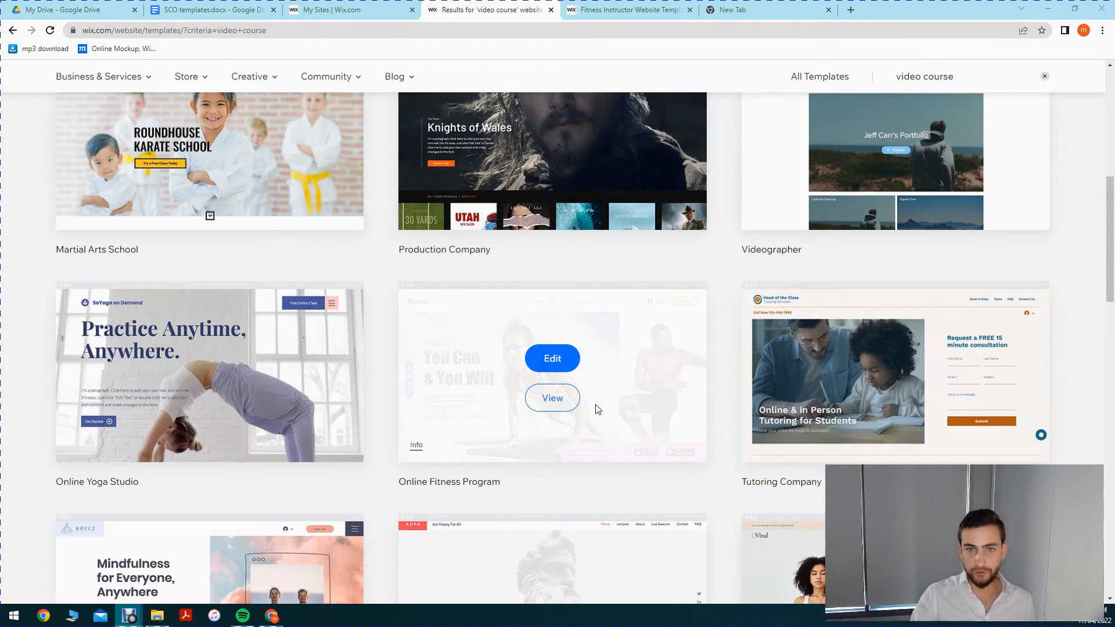
pyautogui.scroll(-1, 580, 409)
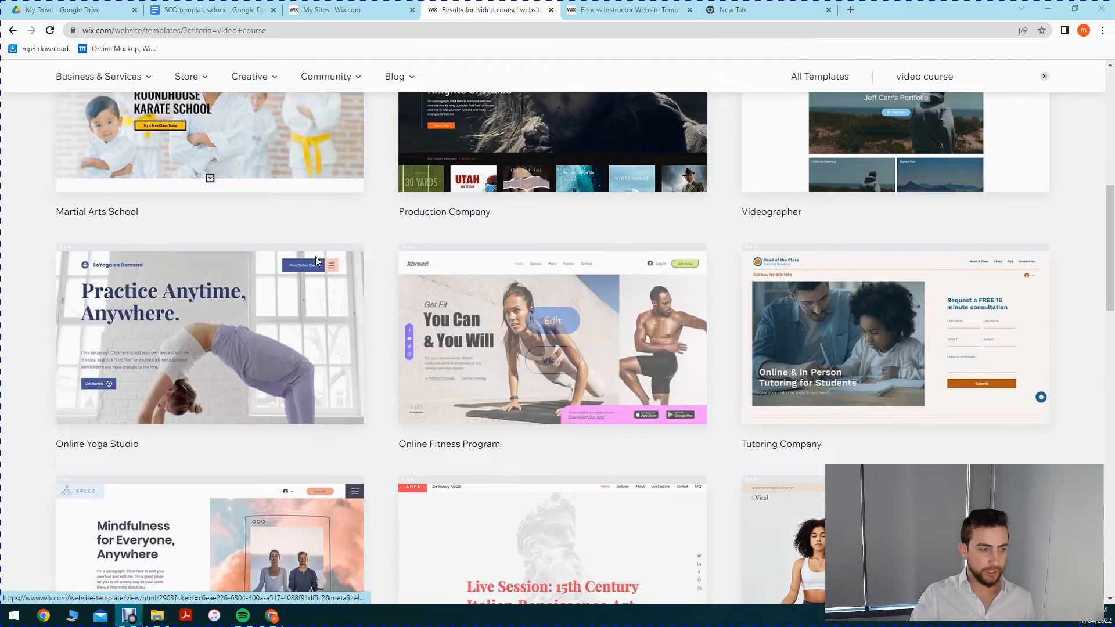
pyautogui.scroll(-5, 224, 333)
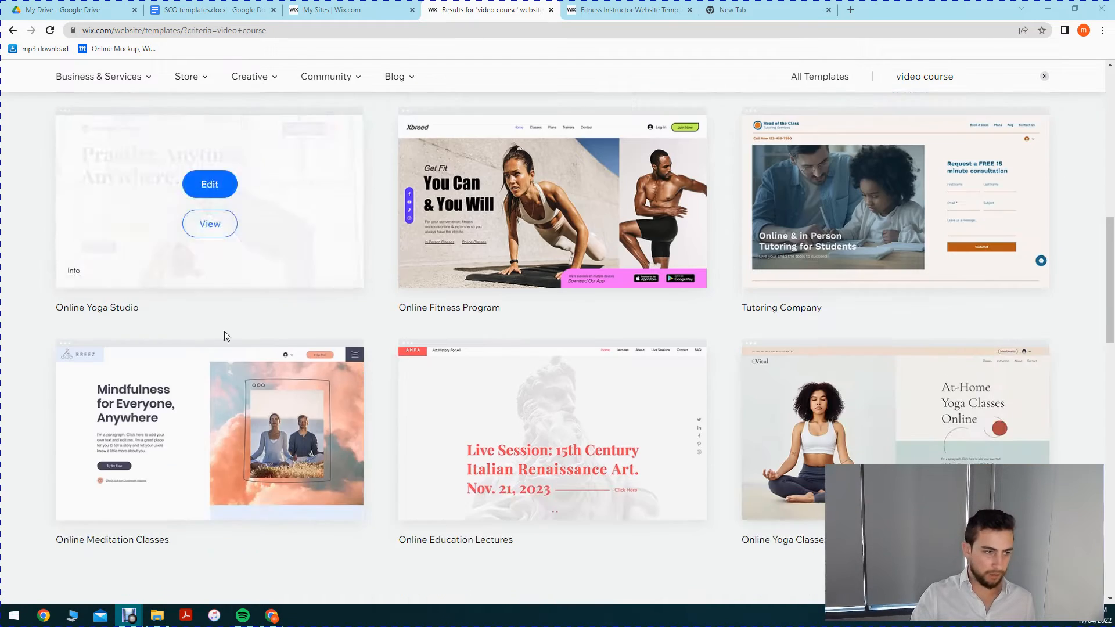
# Step: Go to page 2 of the "video course" results and open the preview of the Fitness Instructor template
pyautogui.click(492, 455)
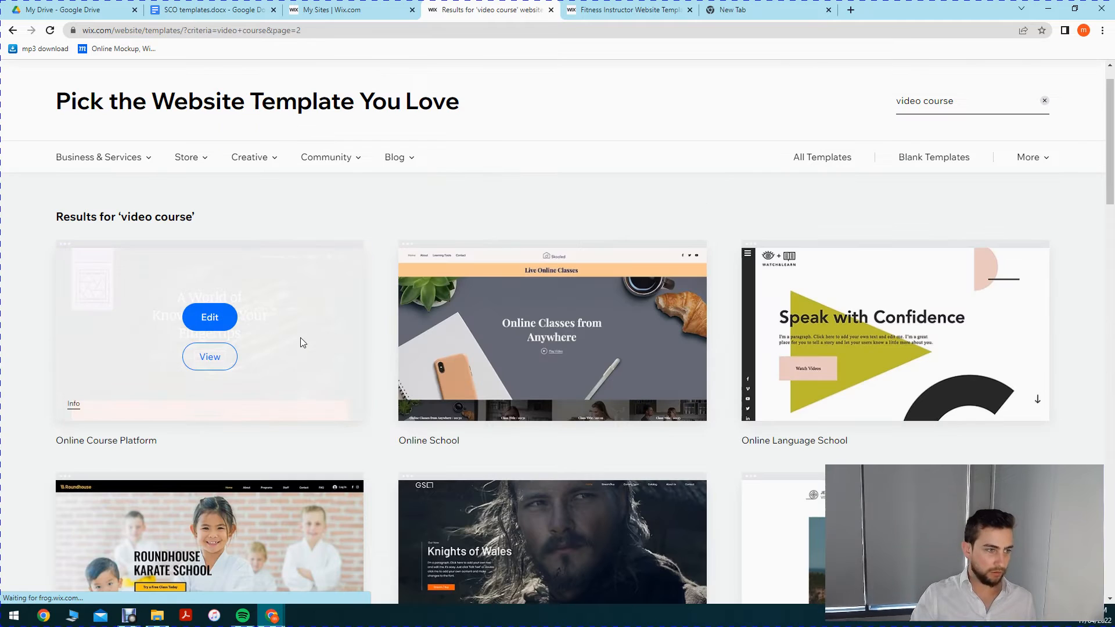
pyautogui.scroll(-4, 386, 530)
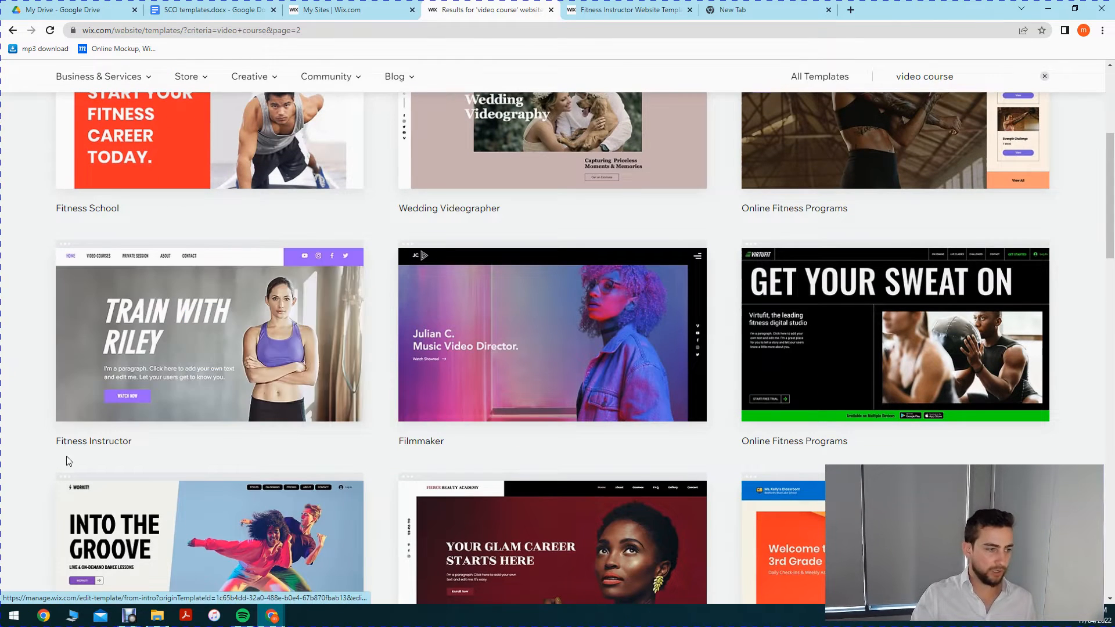
pyautogui.moveTo(318, 316)
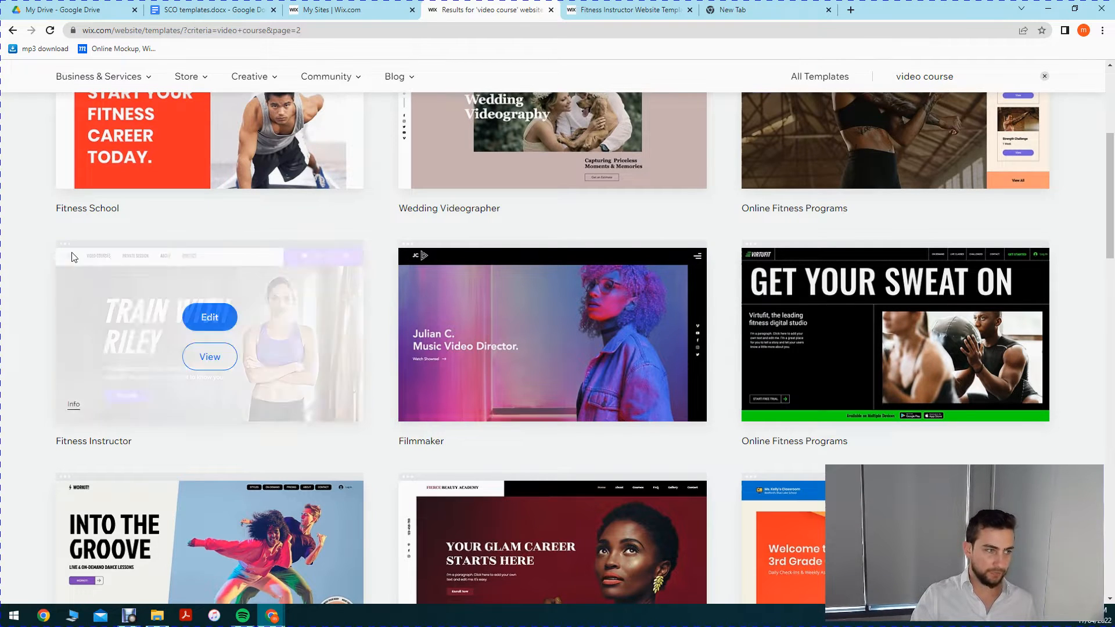
pyautogui.click(205, 358)
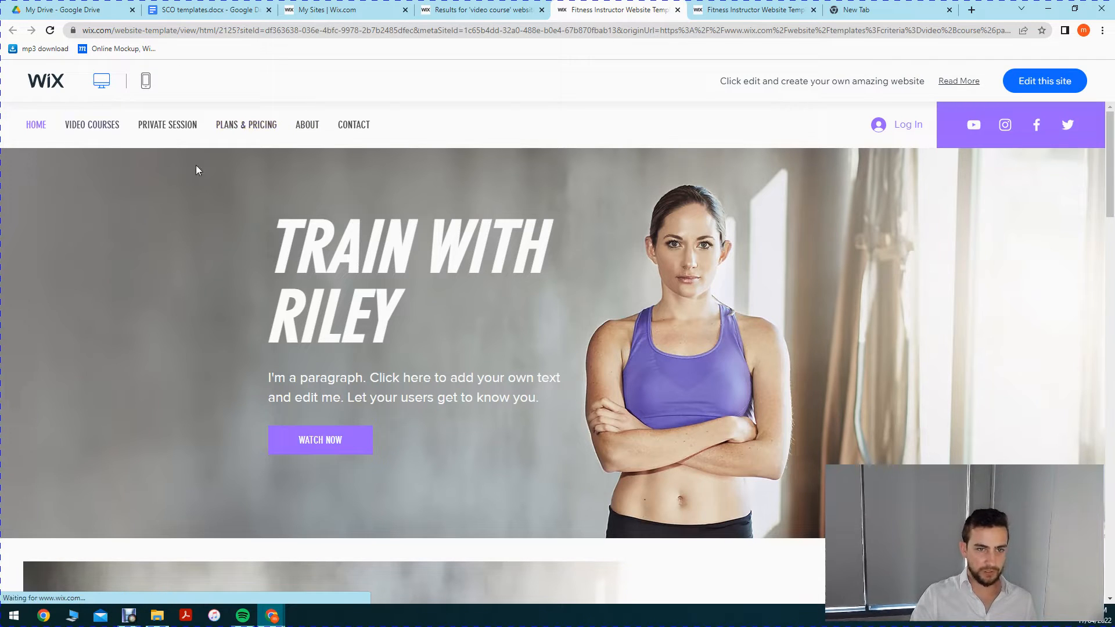
# Step: Review the Fitness Instructor template's home page from the hero section to the offered plans, and start editing a site based on it
pyautogui.scroll(-15, 604, 313)
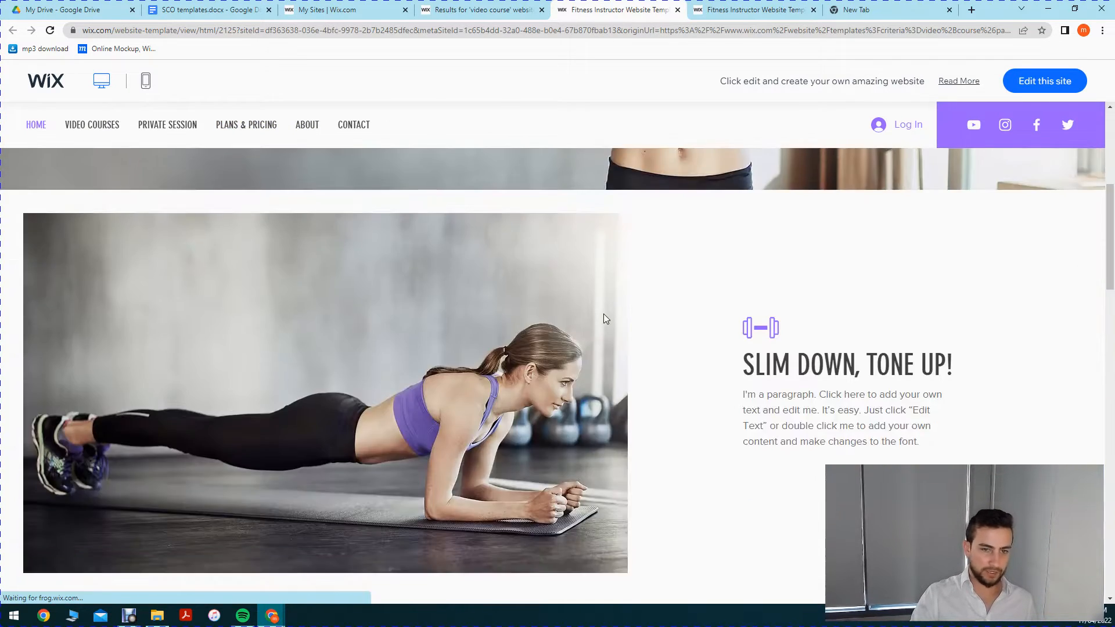
pyautogui.scroll(-10, 612, 319)
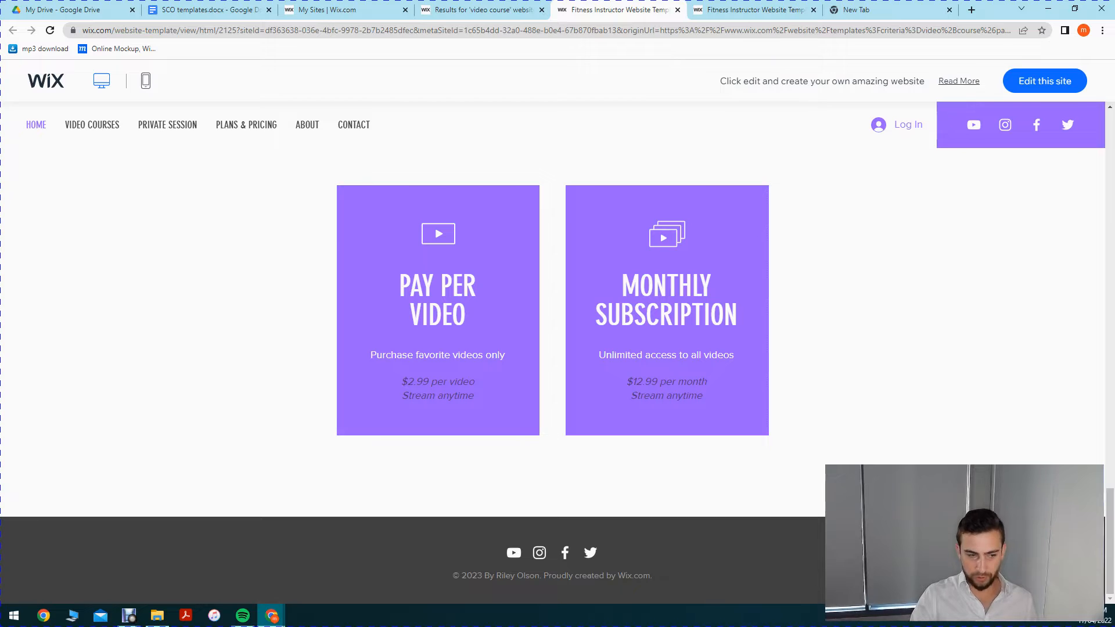
pyautogui.scroll(20, 756, 529)
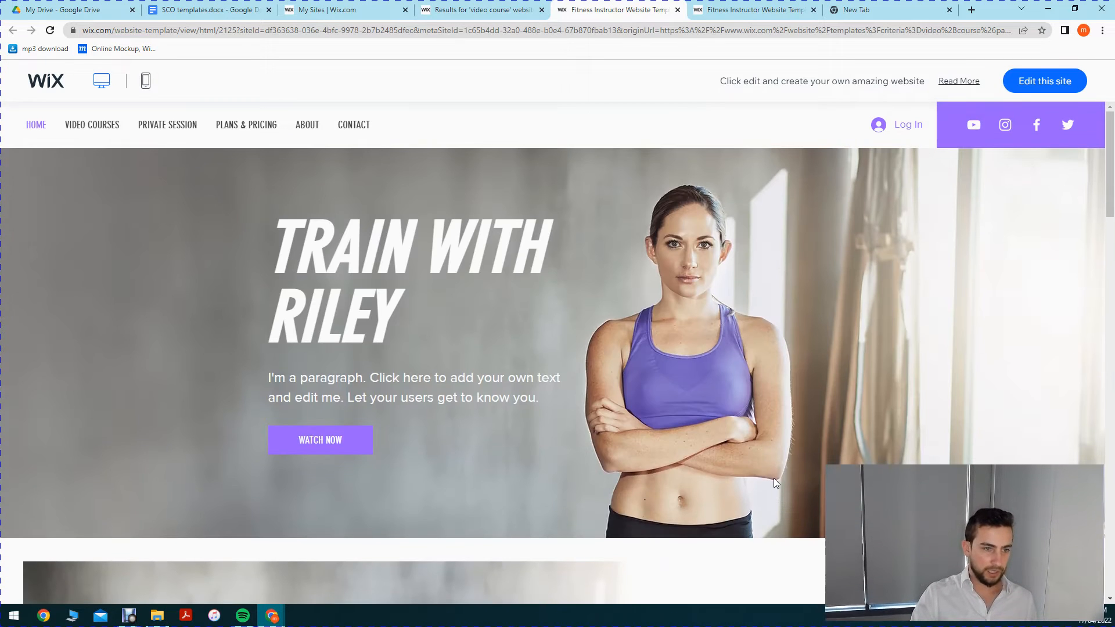
pyautogui.scroll(-10, 583, 390)
pyautogui.scroll(-15, 576, 390)
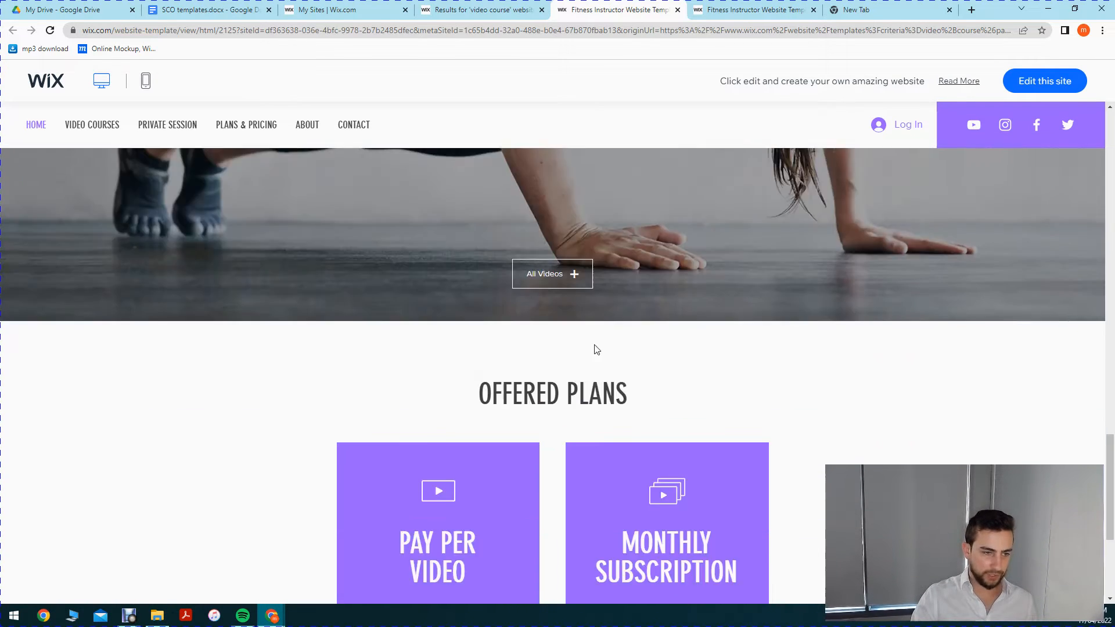
pyautogui.scroll(20, 542, 567)
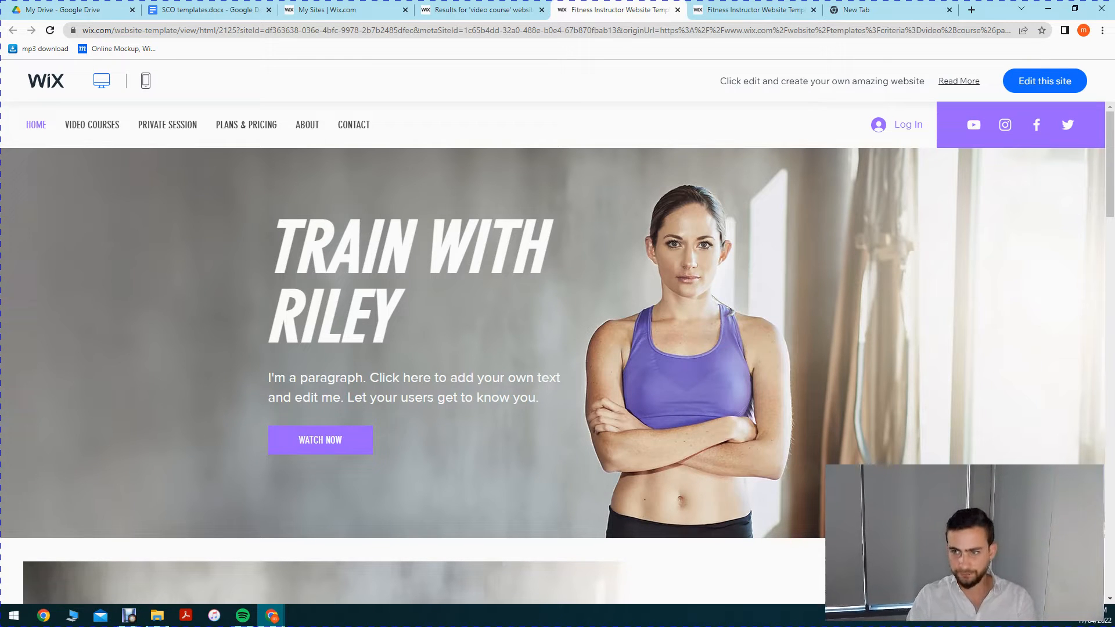
pyautogui.scroll(-5, 263, 253)
pyautogui.scroll(5, 262, 253)
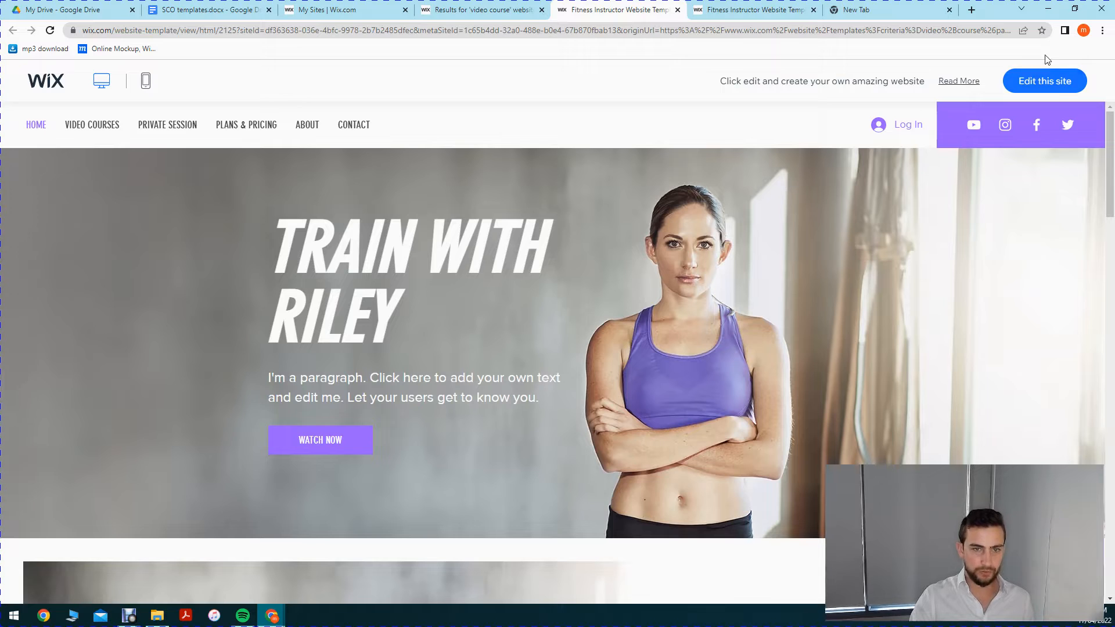
pyautogui.click(1056, 87)
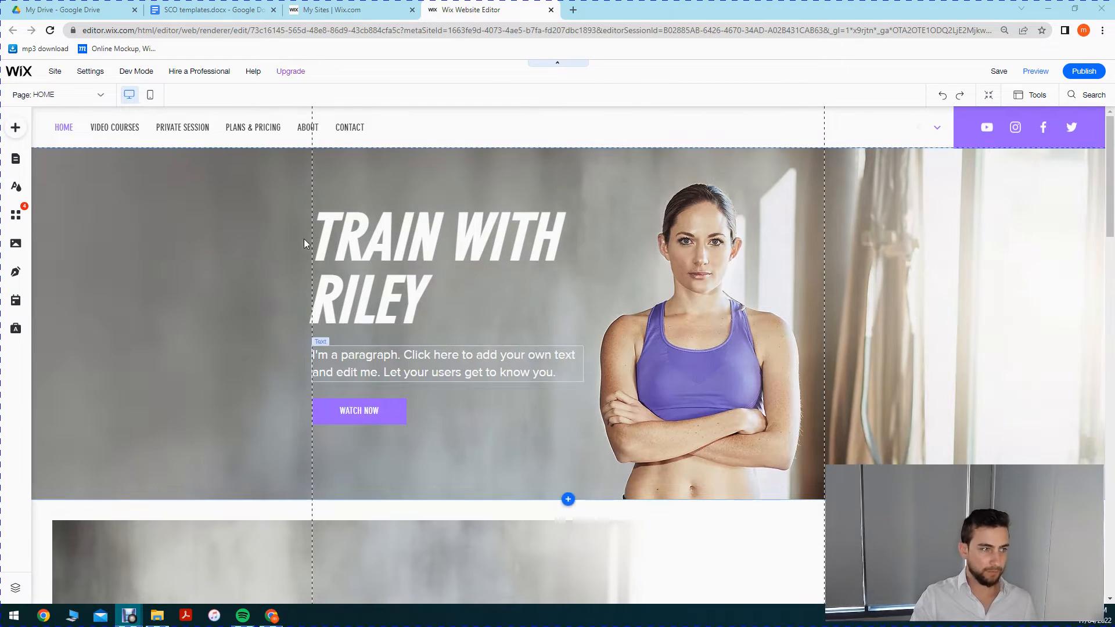
# Step: Inspect the site's page menu, its design settings for theme, background and transitions, and the list of all editable pages
pyautogui.click(17, 166)
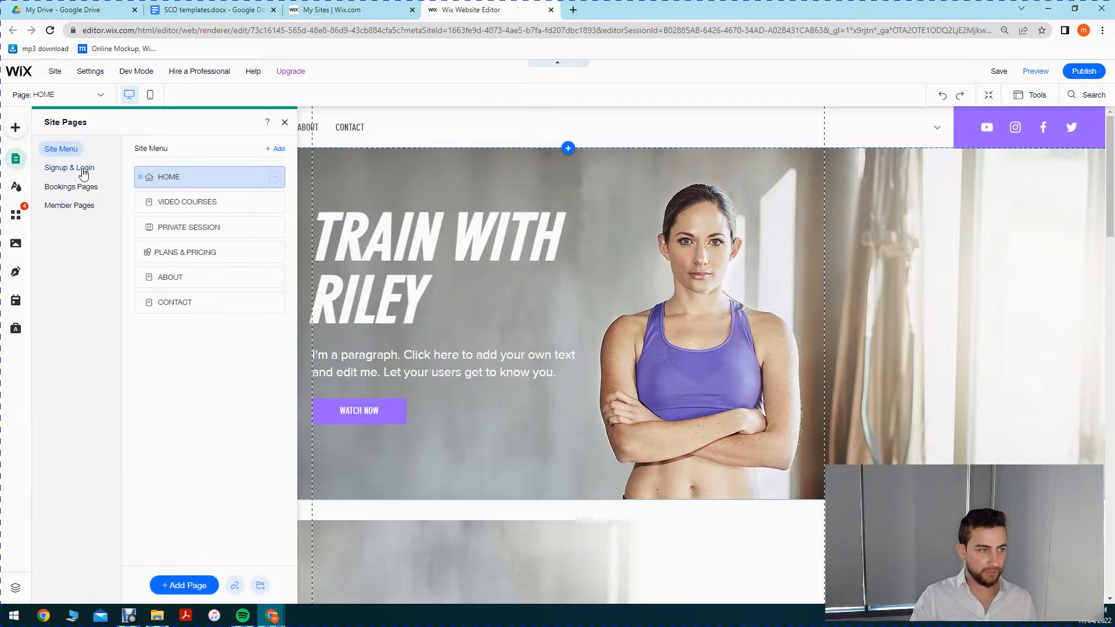
pyautogui.click(16, 189)
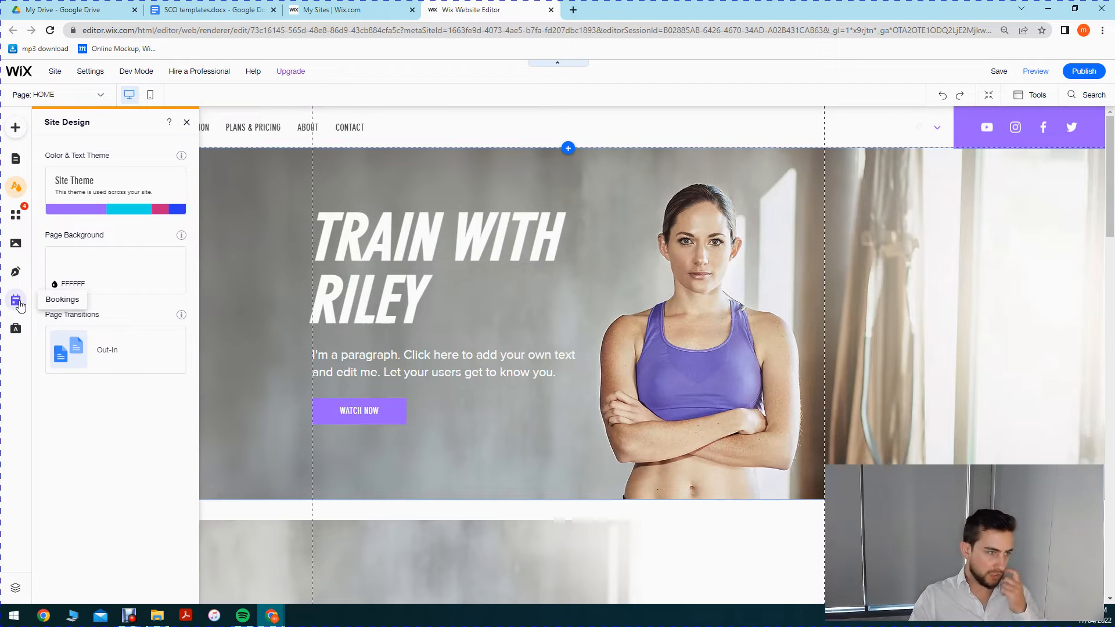
pyautogui.click(186, 122)
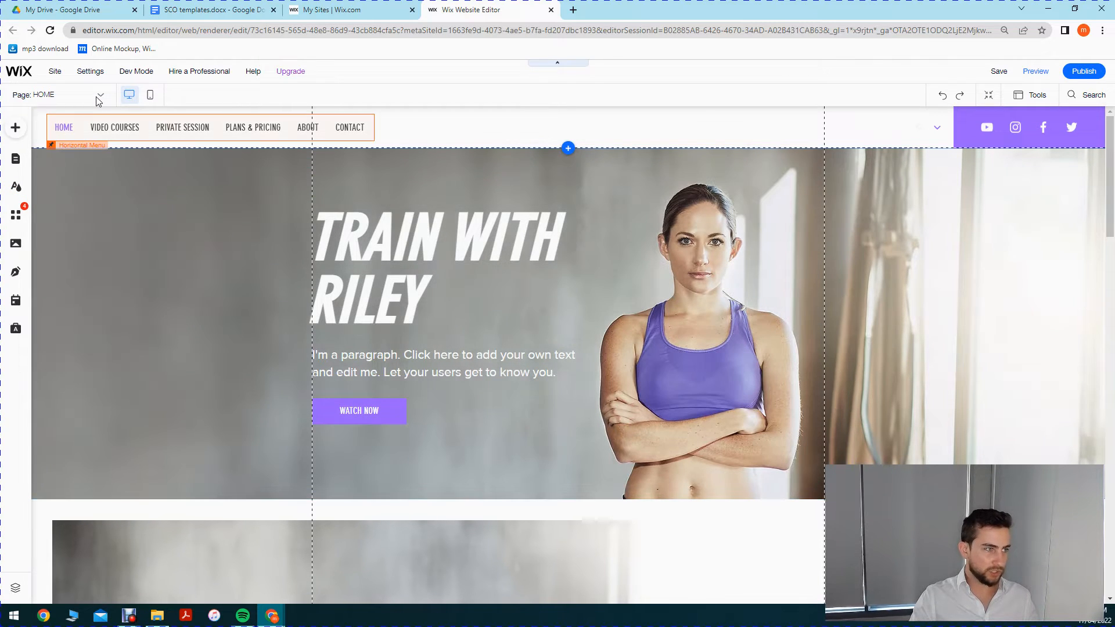
pyautogui.click(70, 97)
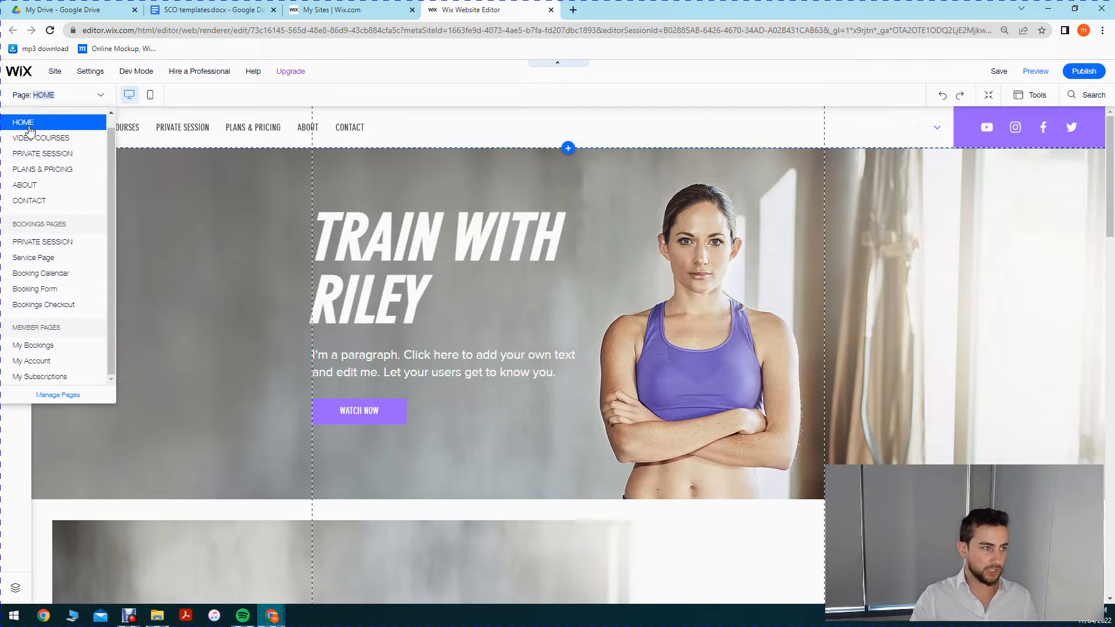
pyautogui.click(181, 218)
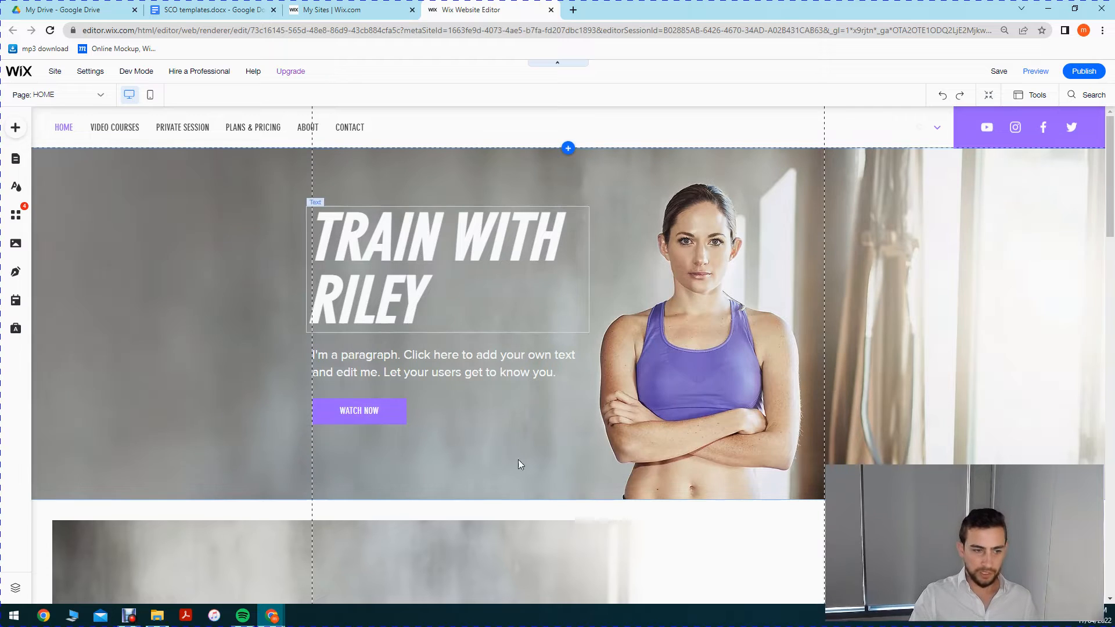
# Step: Inspect the home page header and the "Train with Riley" hero strip, including their editing options and the point for adding a strip
pyautogui.click(556, 134)
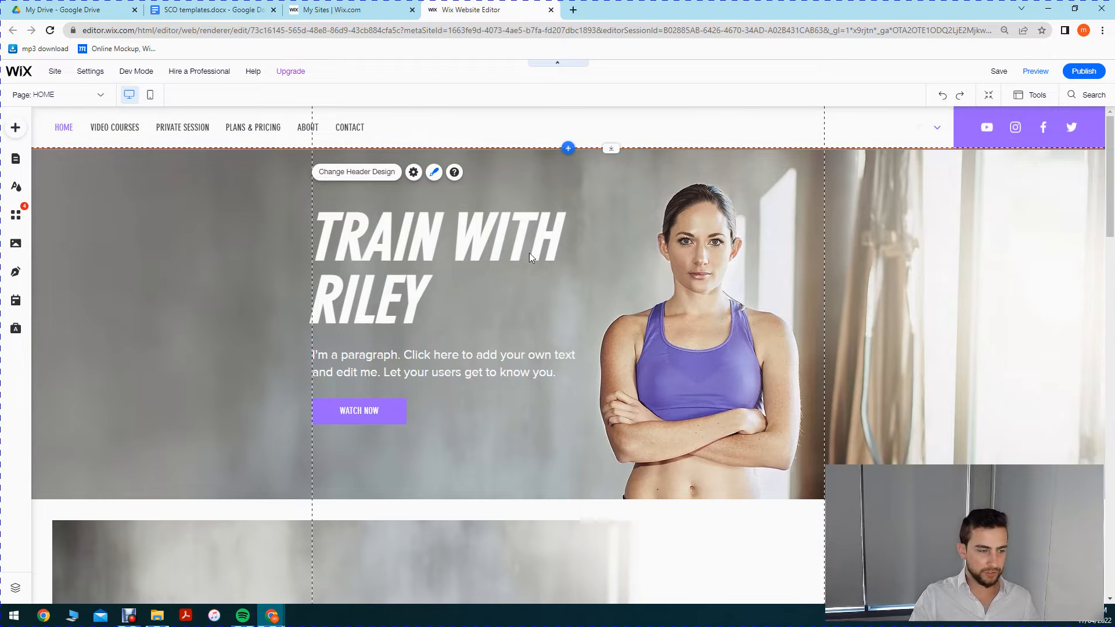
pyautogui.click(665, 355)
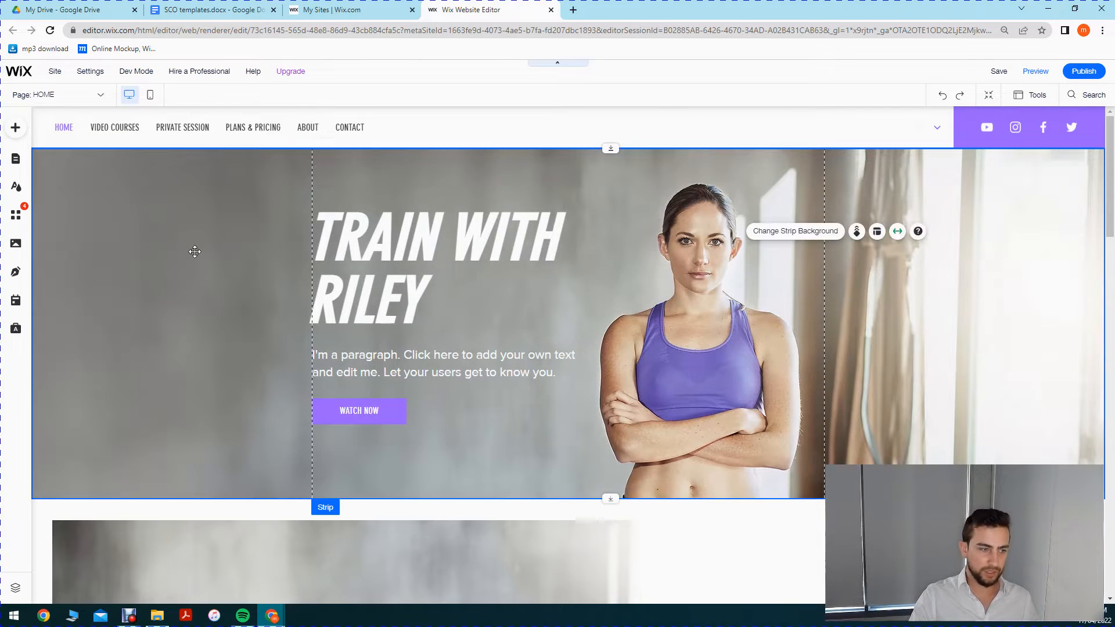
pyautogui.click(663, 445)
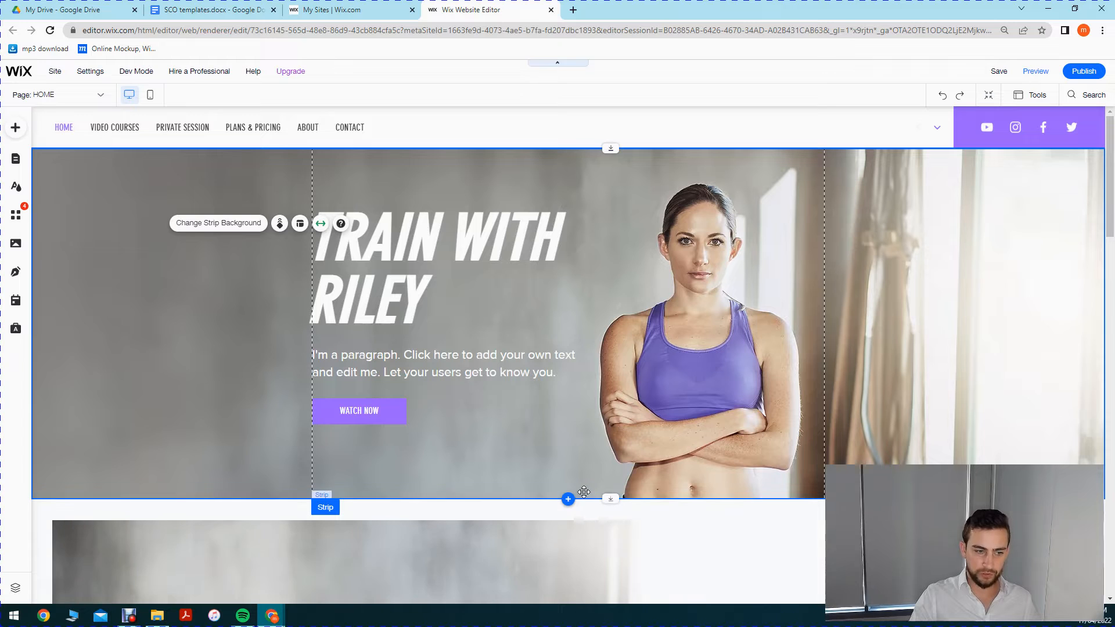
pyautogui.scroll(-1, 584, 491)
pyautogui.scroll(1, 639, 430)
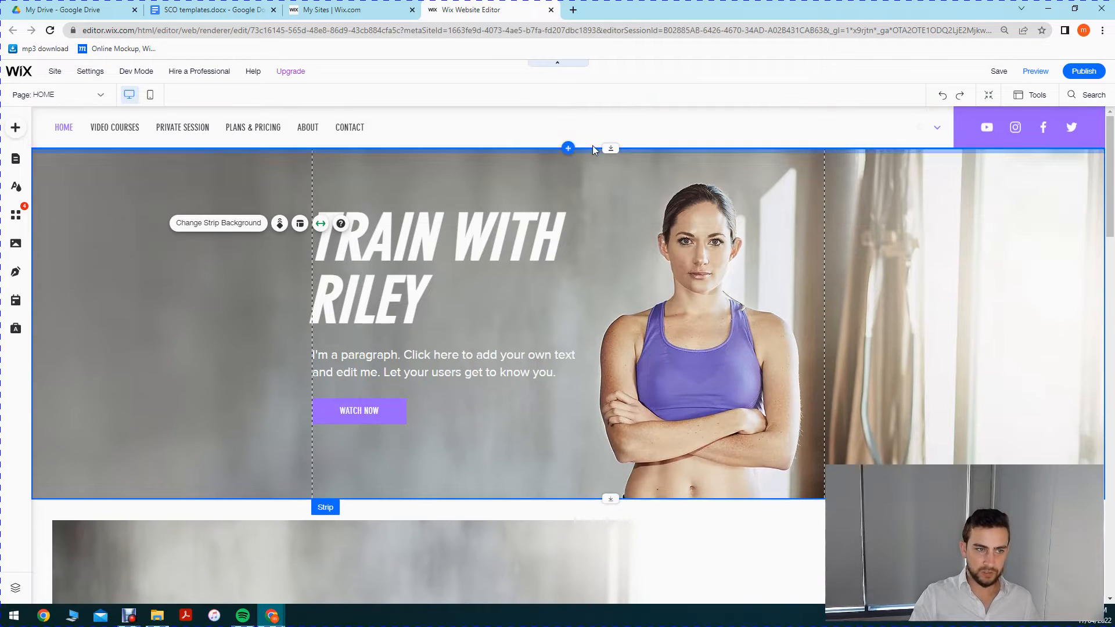
pyautogui.moveTo(568, 500)
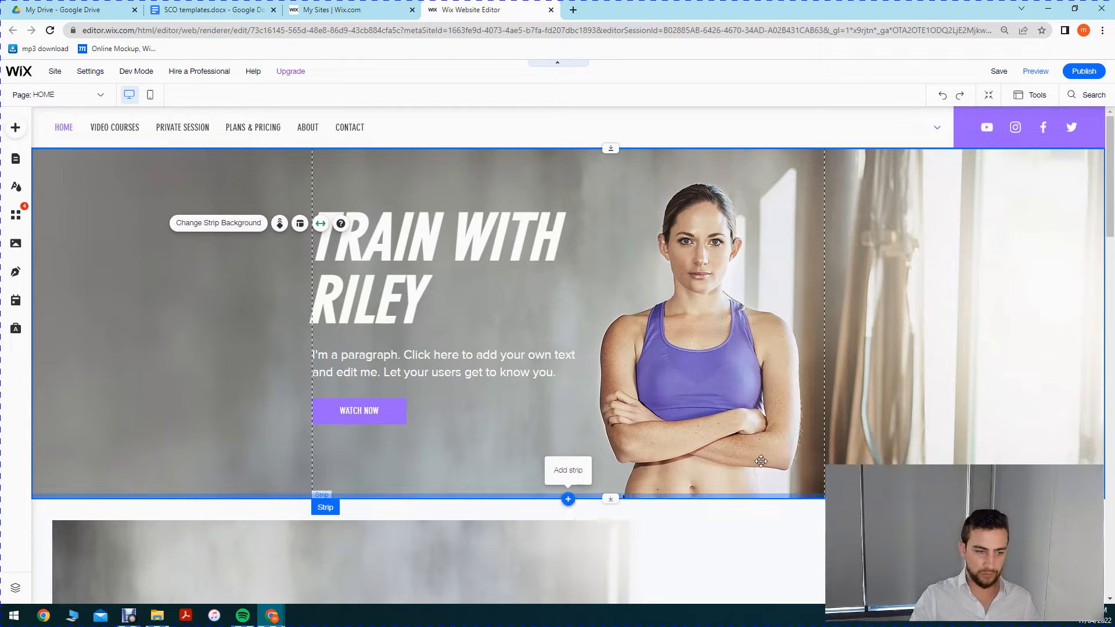
# Step: Inspect the "Slim Down, Tone Up!" strip with its image column and heading text, and view the section below it
pyautogui.scroll(-2, 571, 493)
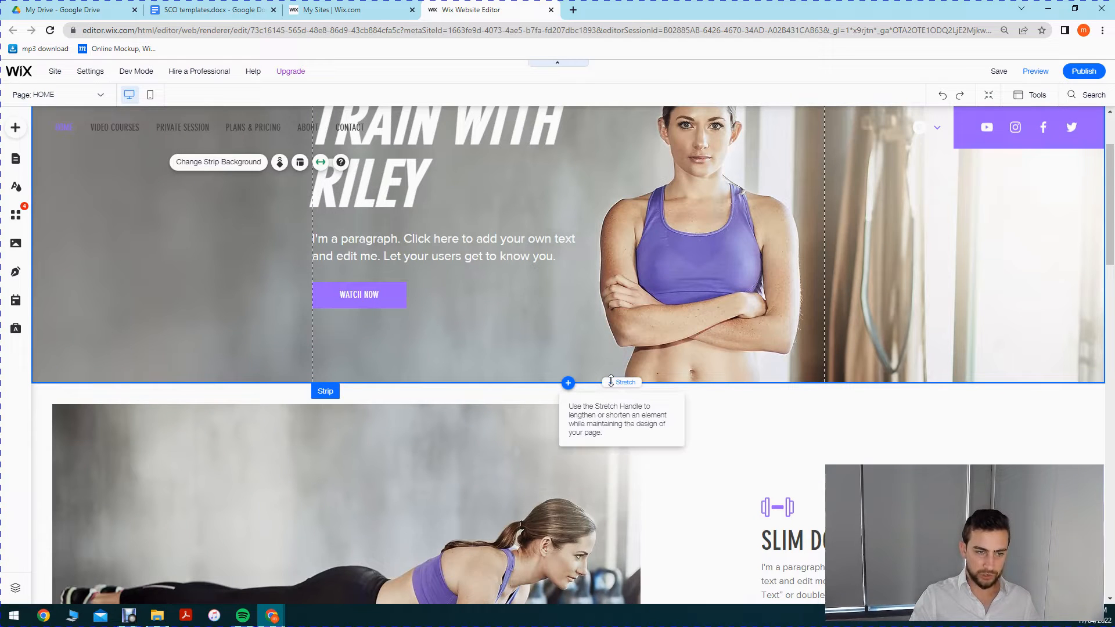
pyautogui.scroll(-3, 857, 314)
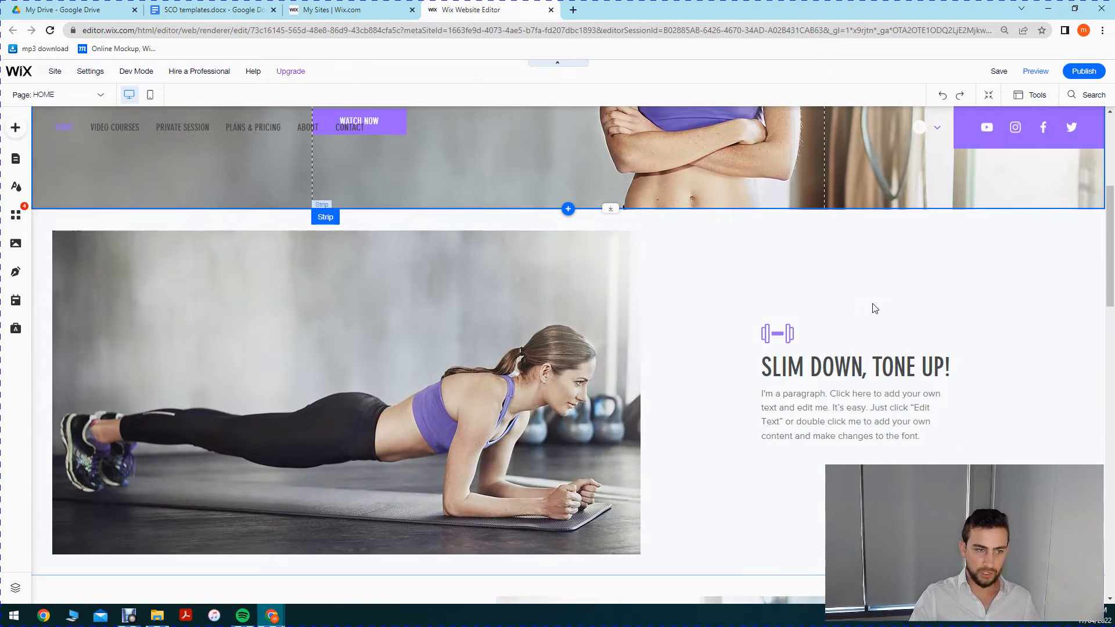
pyautogui.click(505, 273)
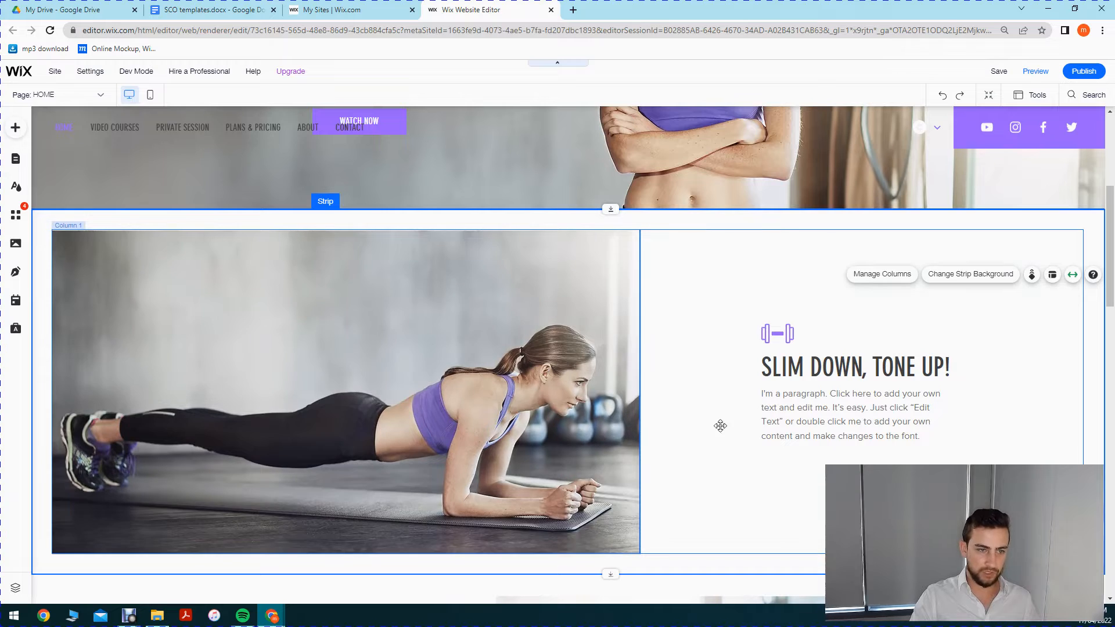
pyautogui.click(814, 438)
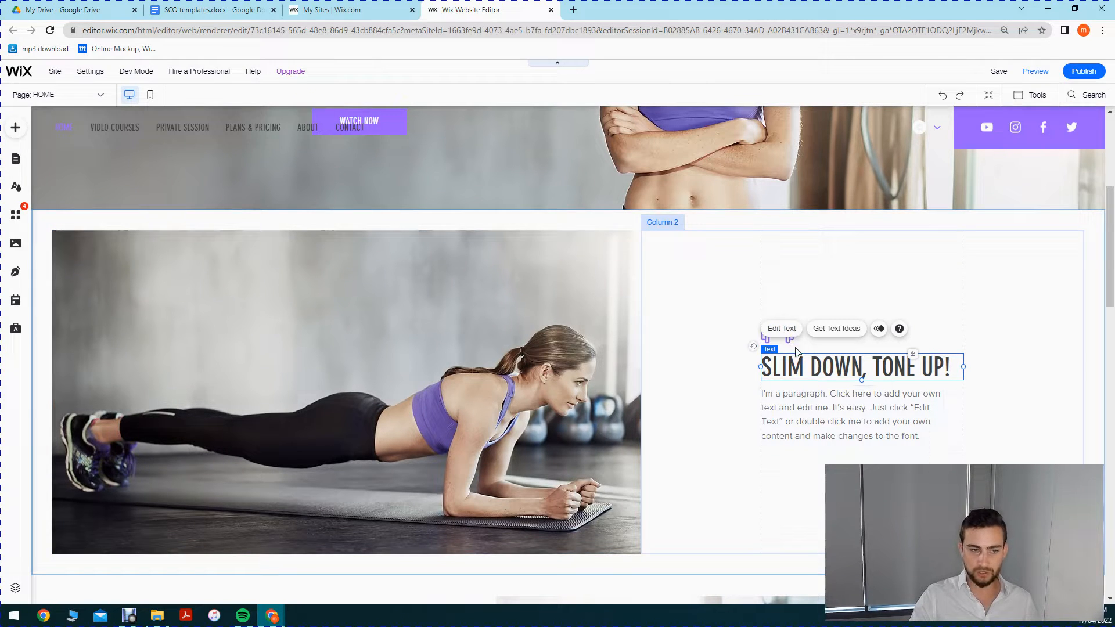
pyautogui.click(449, 358)
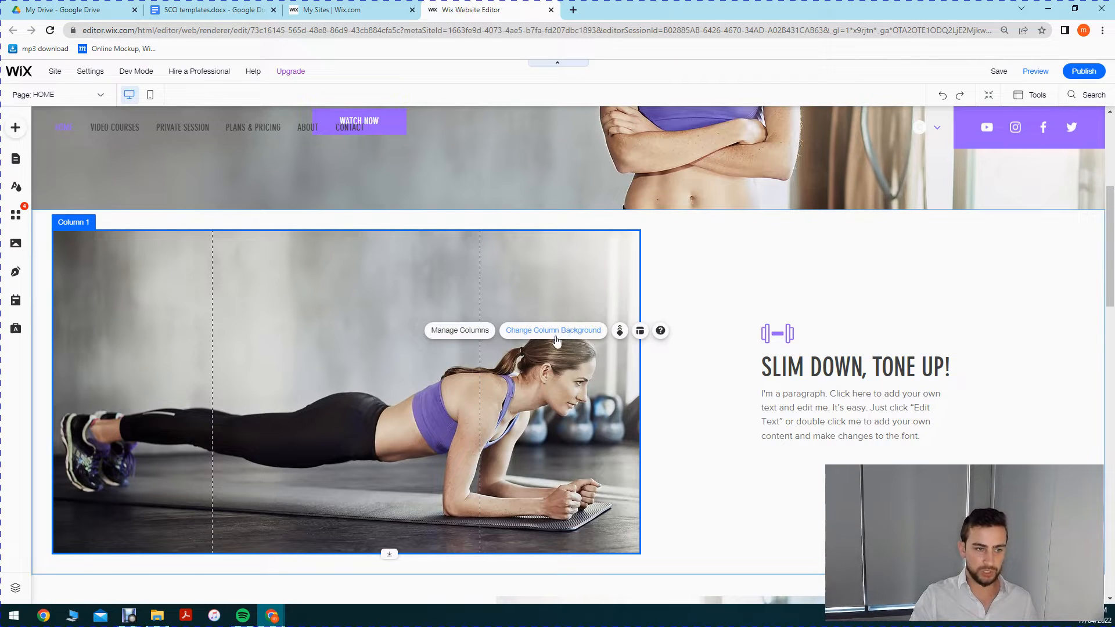
pyautogui.scroll(-4, 557, 349)
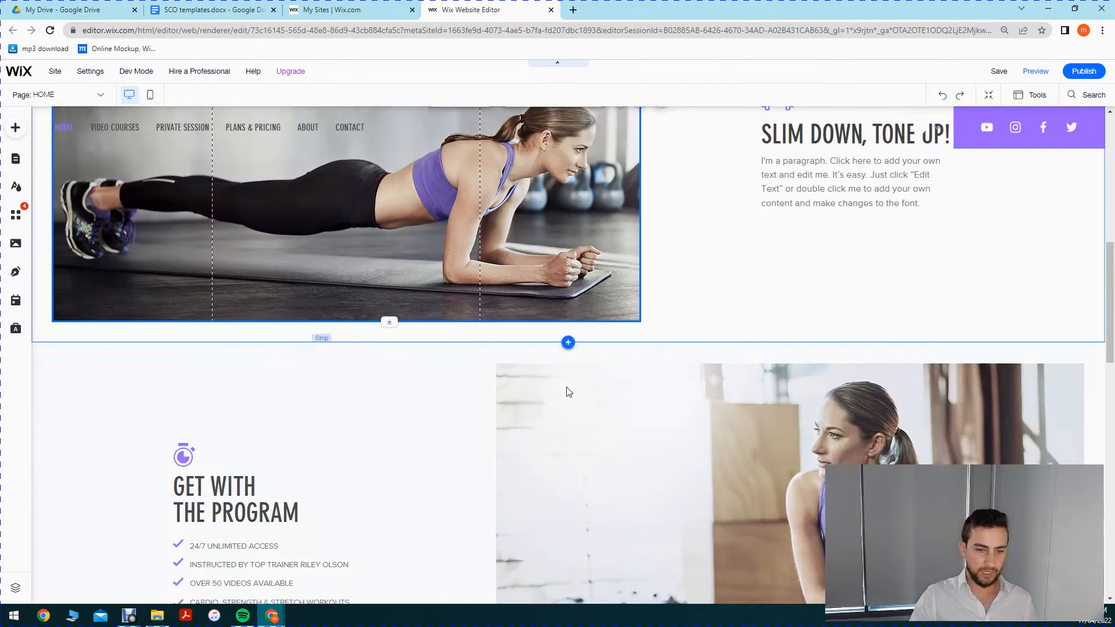
# Step: Review the top of the home page and the account's existing sites in the My Sites list
pyautogui.scroll(-3, 566, 392)
pyautogui.scroll(3, 559, 383)
pyautogui.scroll(5, 556, 378)
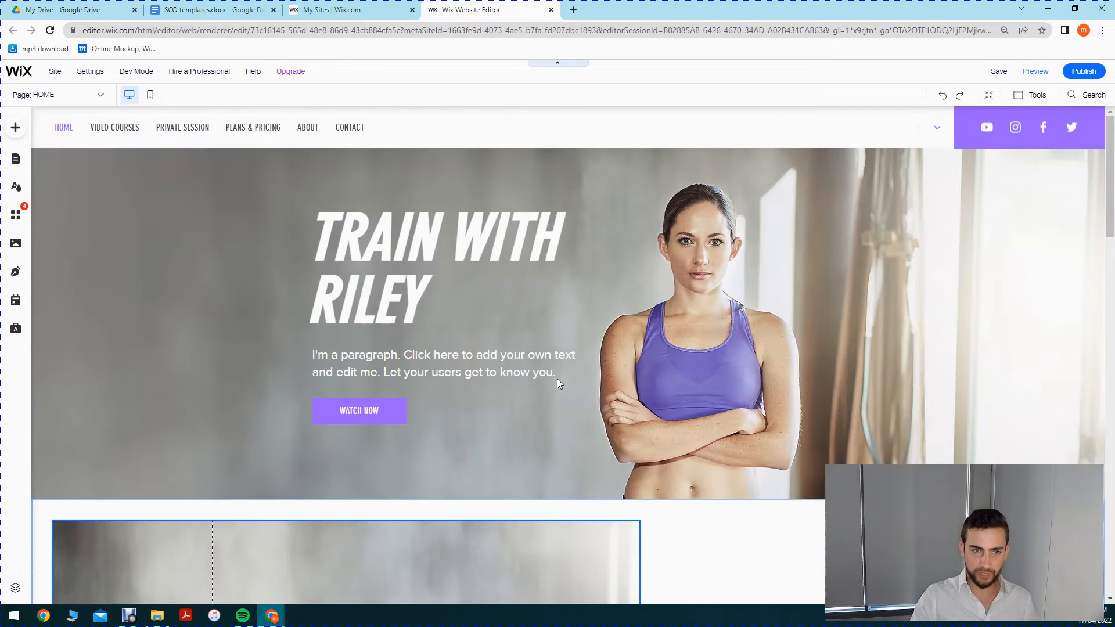
pyautogui.click(989, 100)
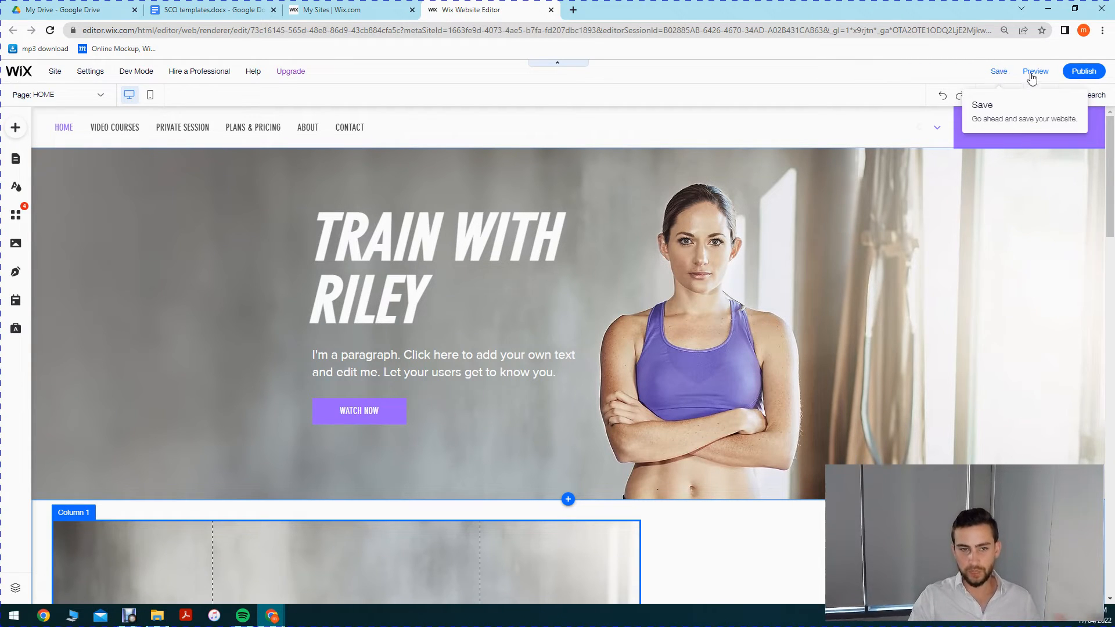
pyautogui.click(356, 8)
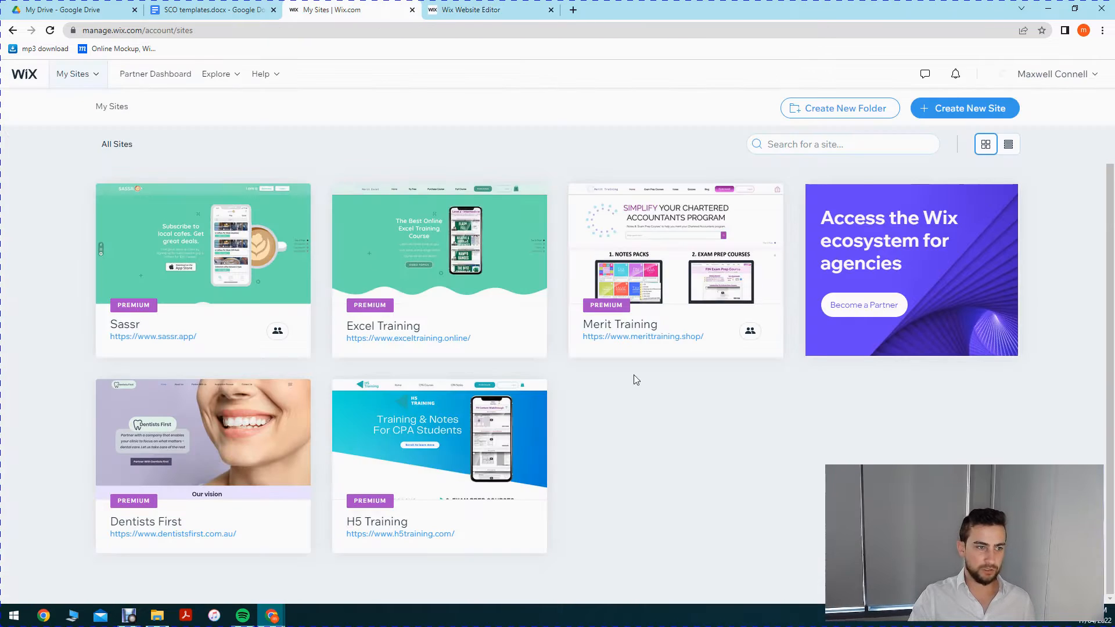
pyautogui.click(483, 11)
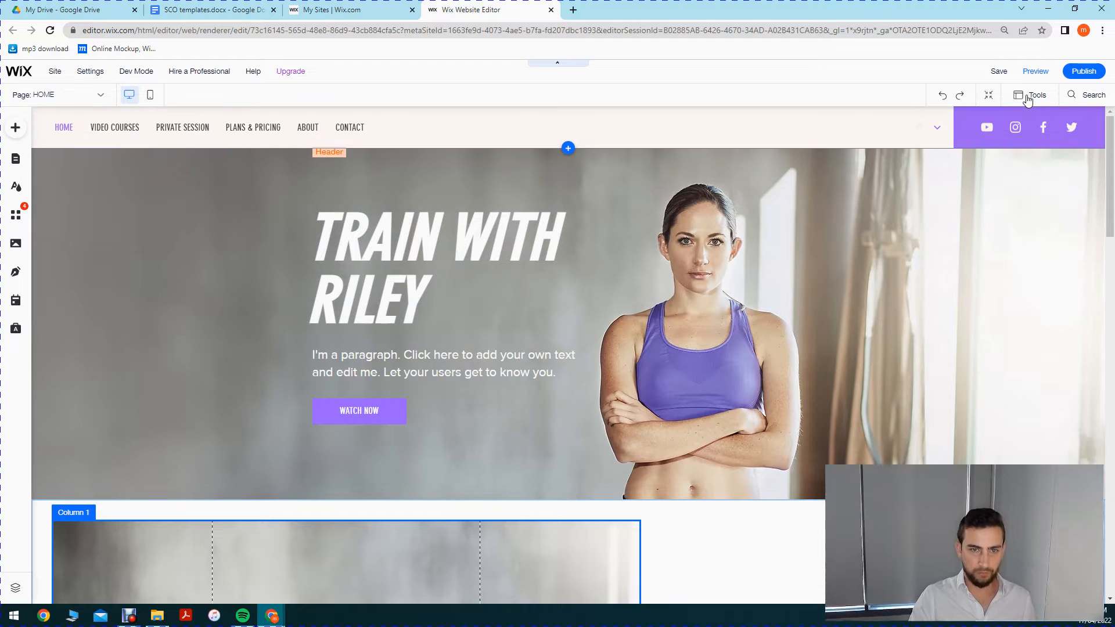
# Step: Save the site on a free Wix.com domain with the address ending "sellingcoursesonline"
pyautogui.click(998, 72)
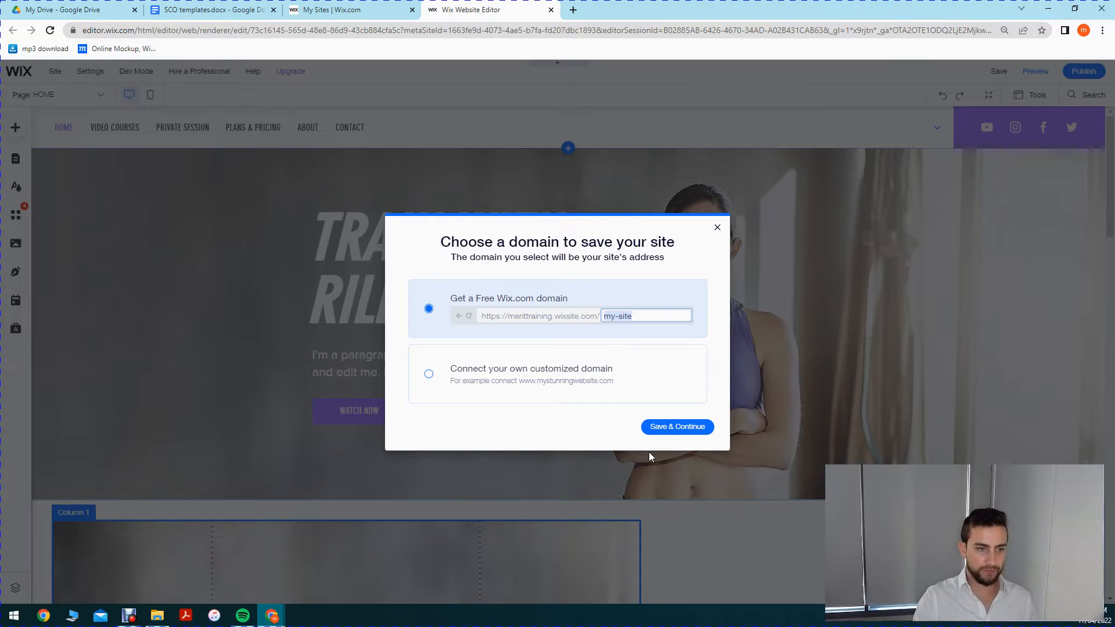
pyautogui.write('sellingcoursesonline')
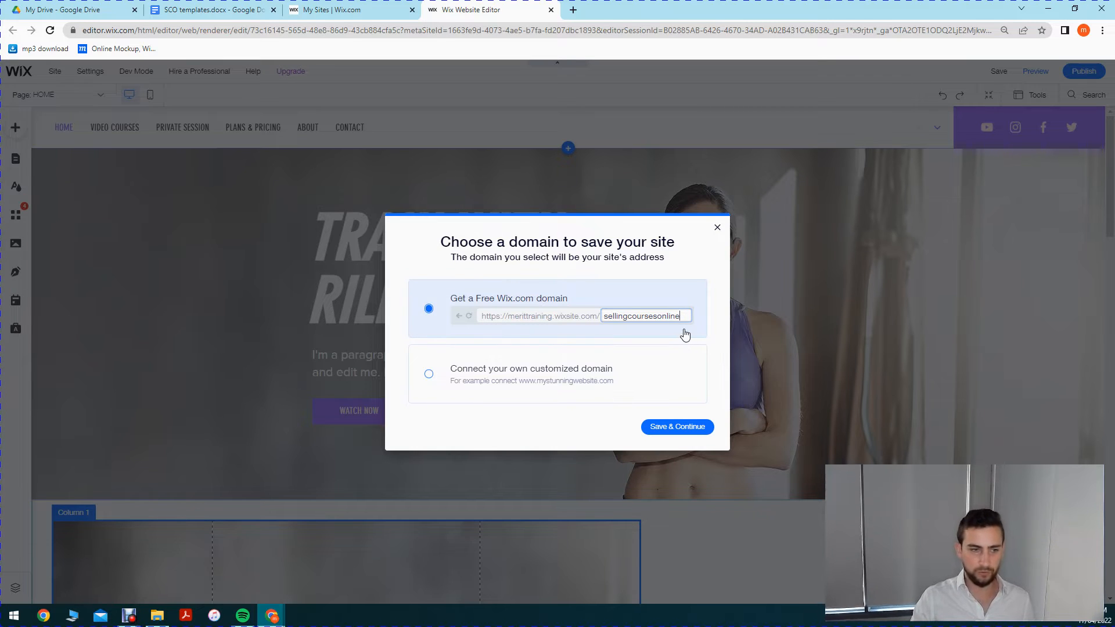
pyautogui.moveTo(679, 316); pyautogui.dragTo(579, 314)
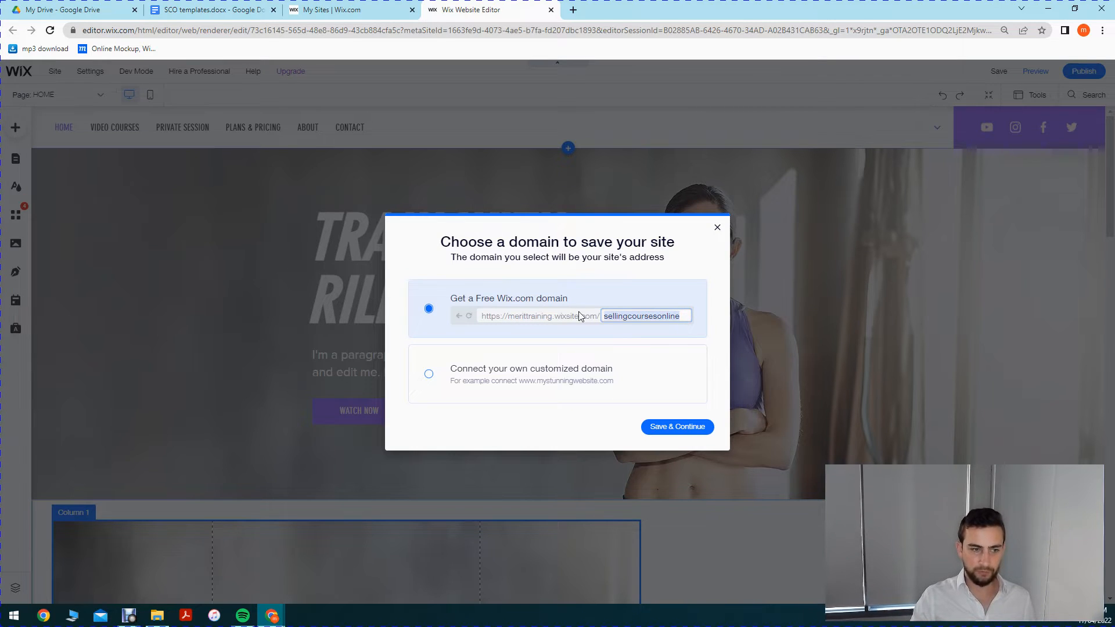
pyautogui.click(535, 442)
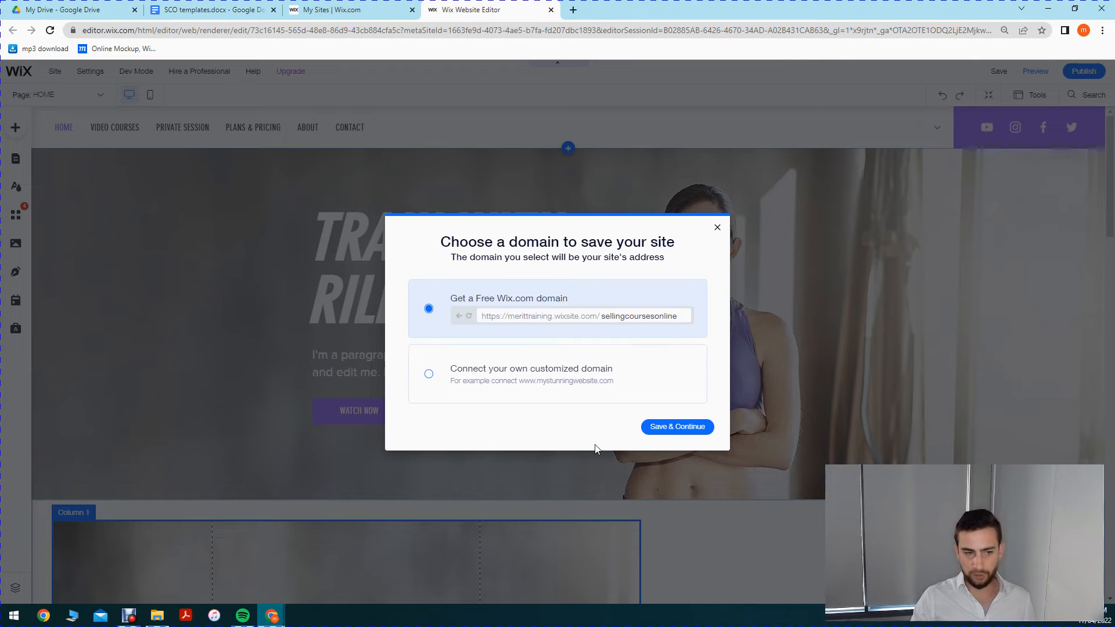
pyautogui.click(688, 432)
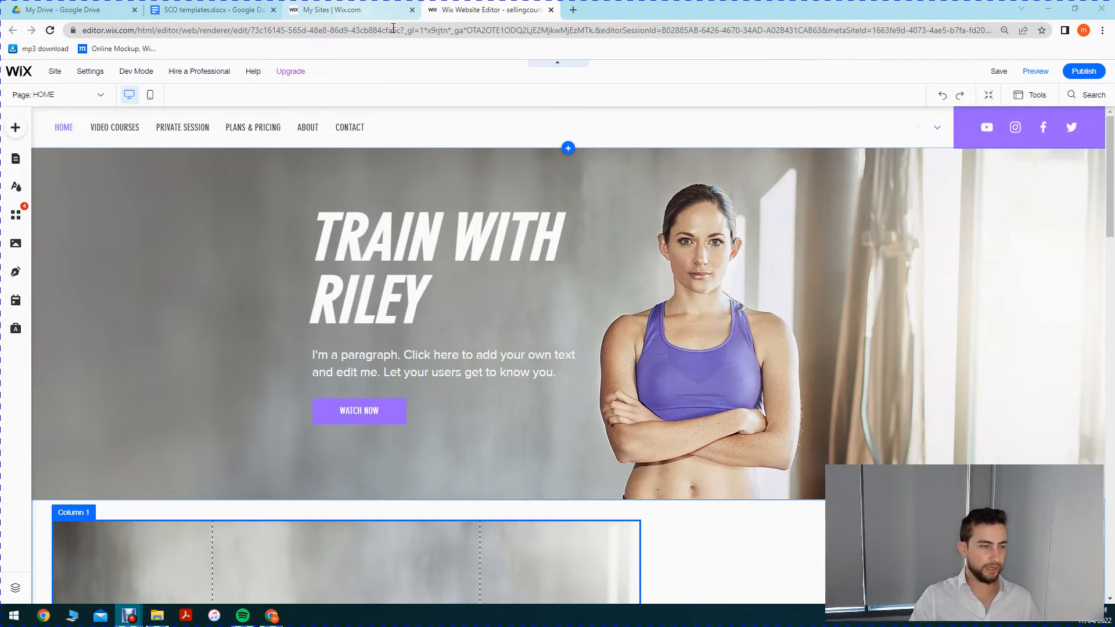
# Step: Check the Sellingcoursesonline entry and its editing options in the My Sites list, and return to the site editor
pyautogui.click(342, 11)
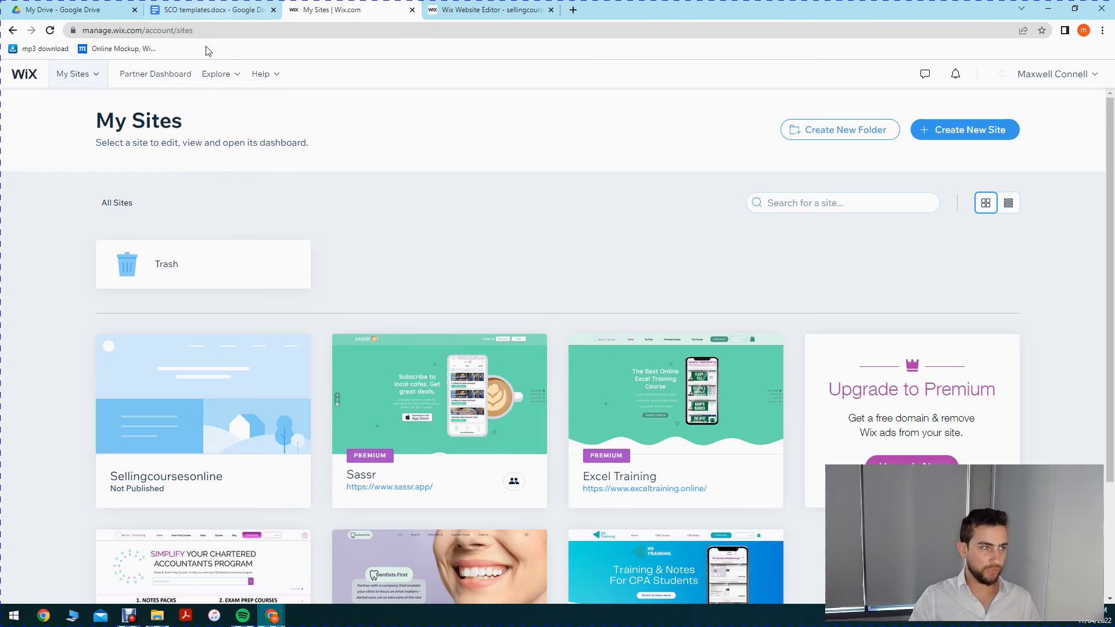
pyautogui.moveTo(202, 395)
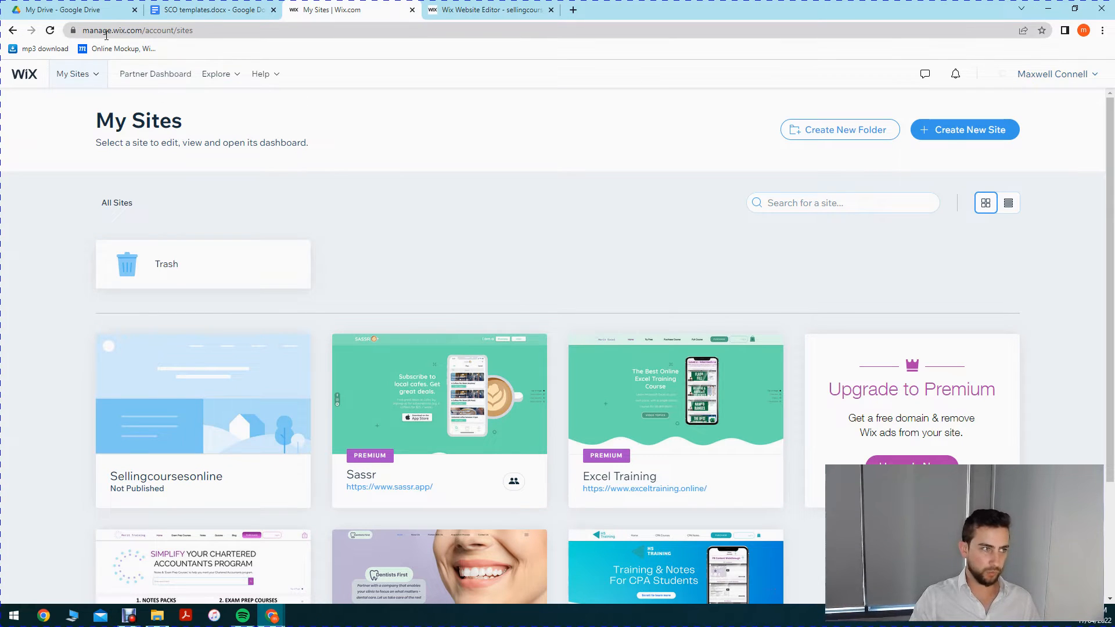
pyautogui.moveTo(263, 393)
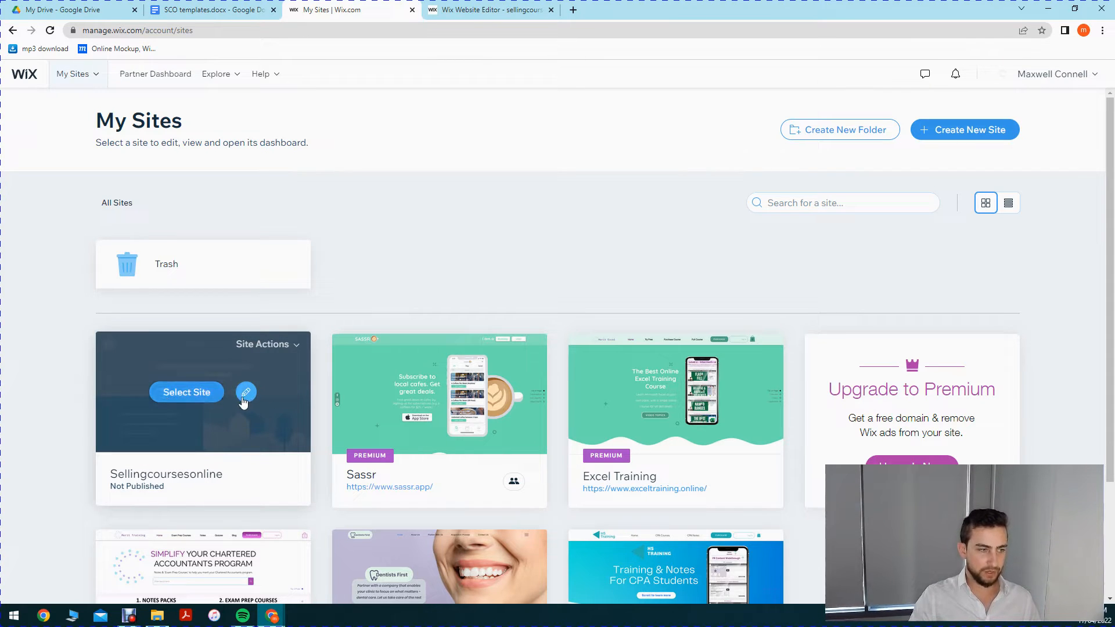
pyautogui.click(465, 14)
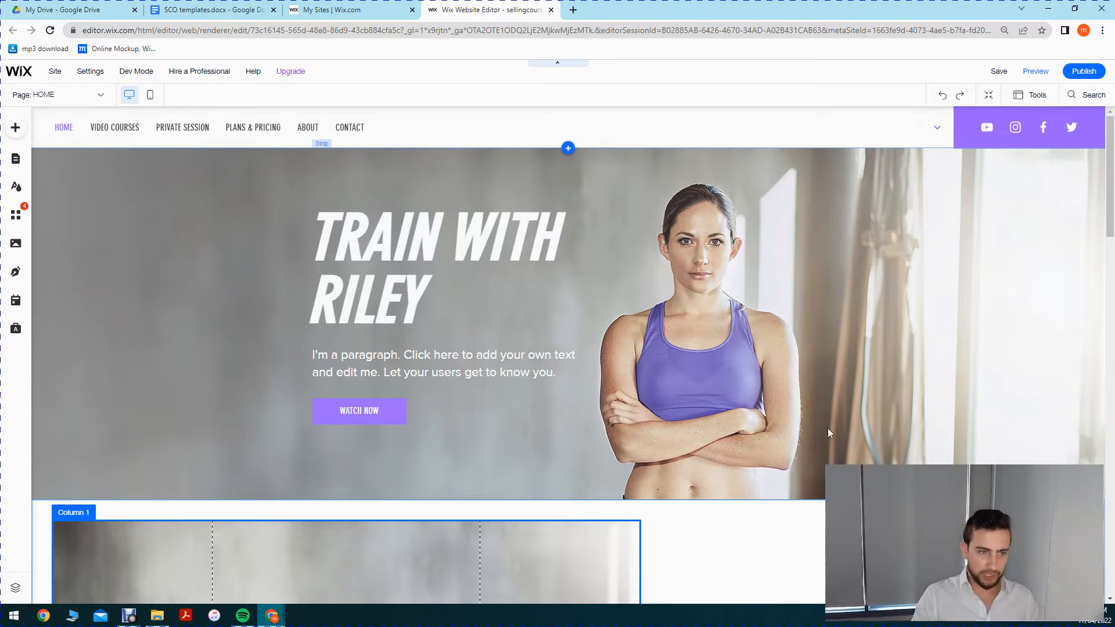
# Step: Inspect the hero strip's editing options and the site design's color and text theme choices
pyautogui.click(806, 283)
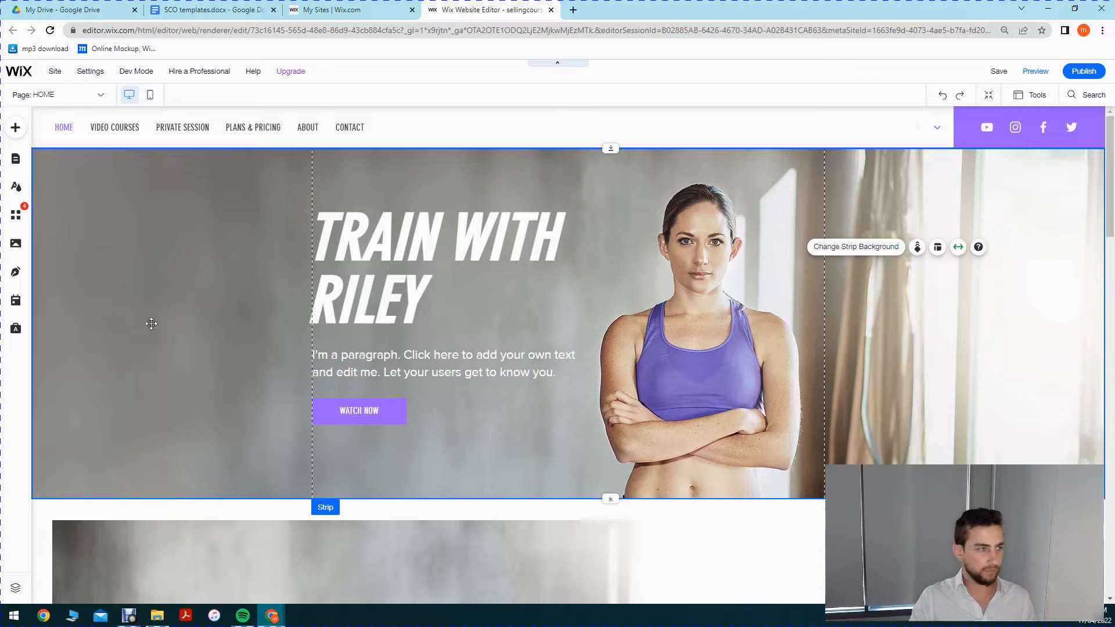
pyautogui.click(15, 188)
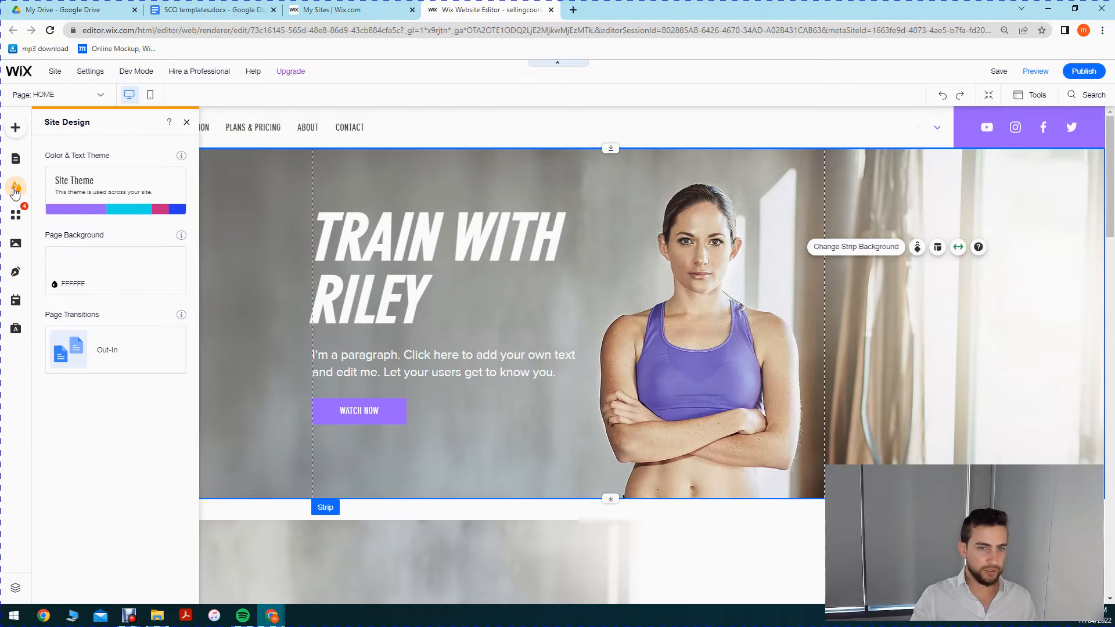
pyautogui.click(122, 198)
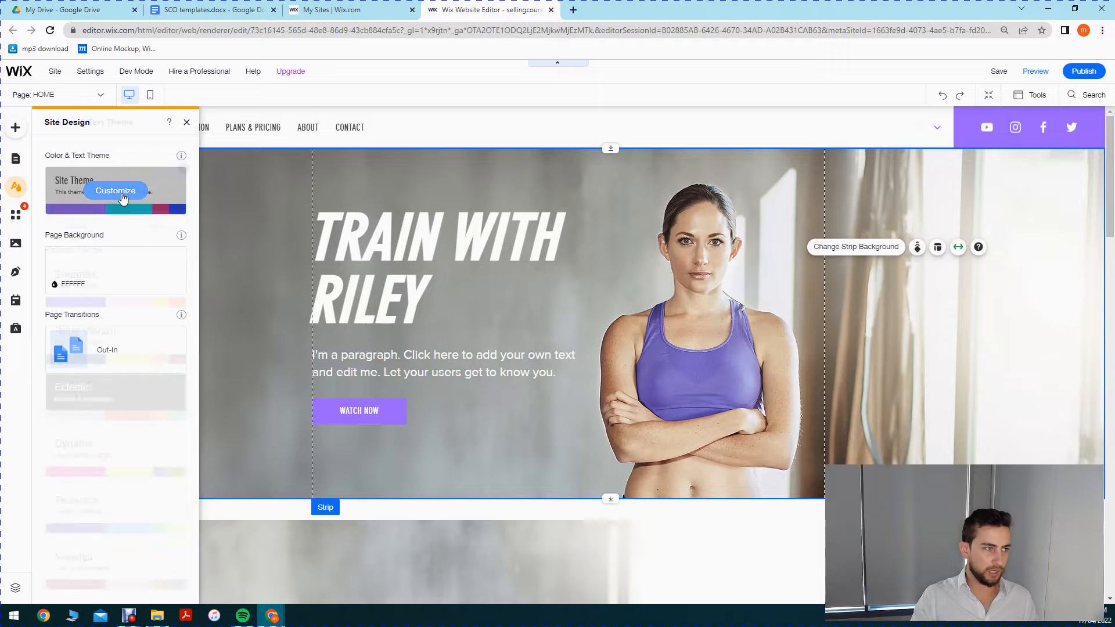
pyautogui.click(187, 123)
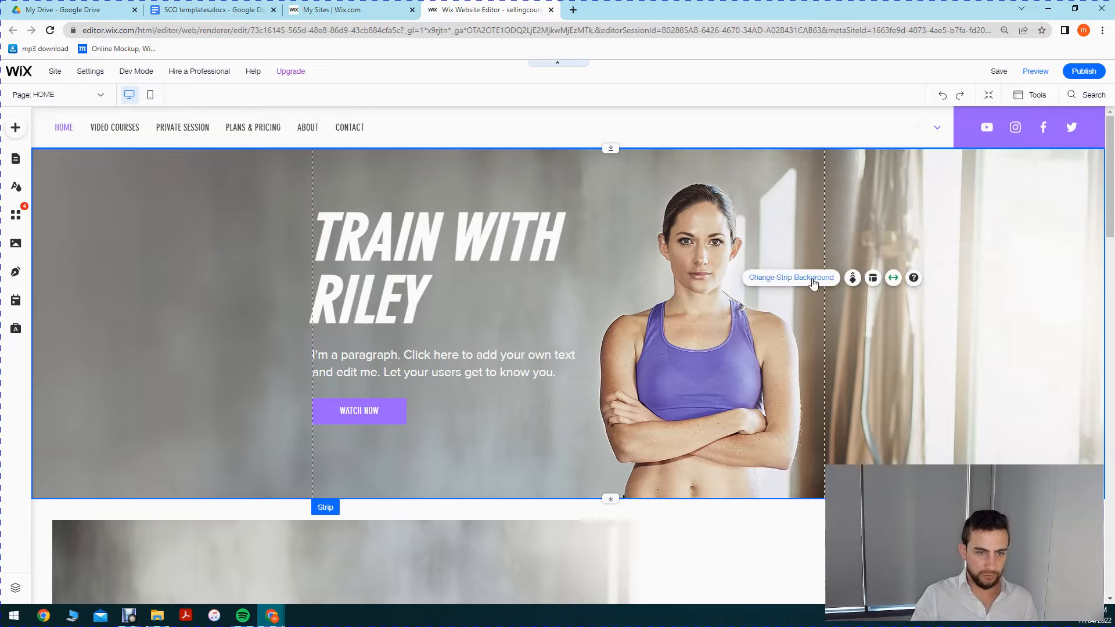
# Step: Browse the suggested backgrounds for the hero strip and switch its background from an image to a solid color
pyautogui.click(812, 278)
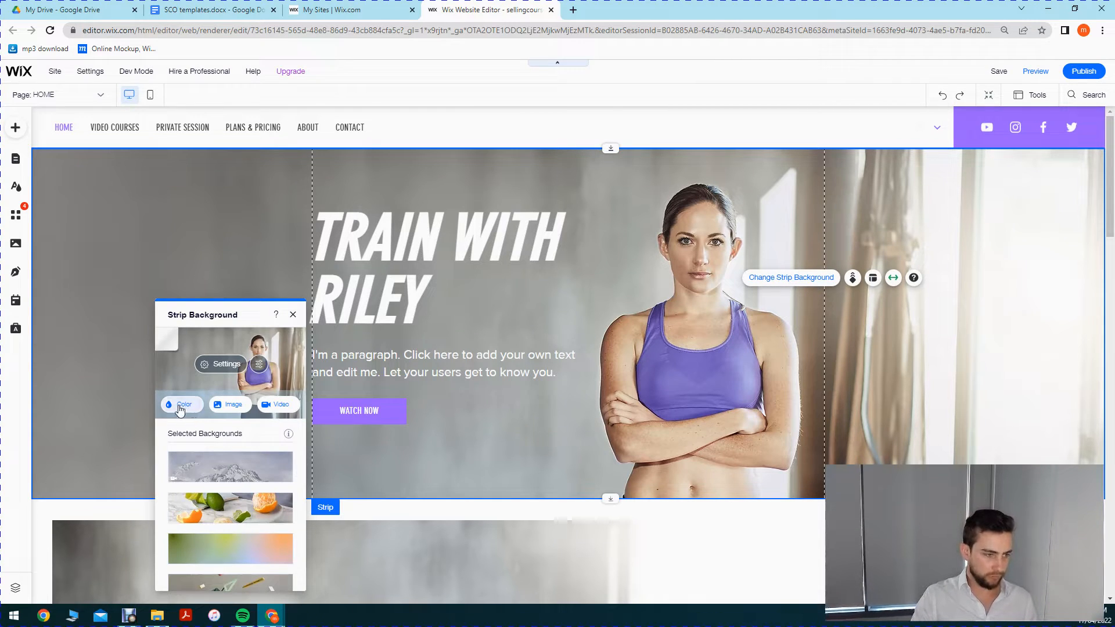
pyautogui.scroll(-3, 249, 540)
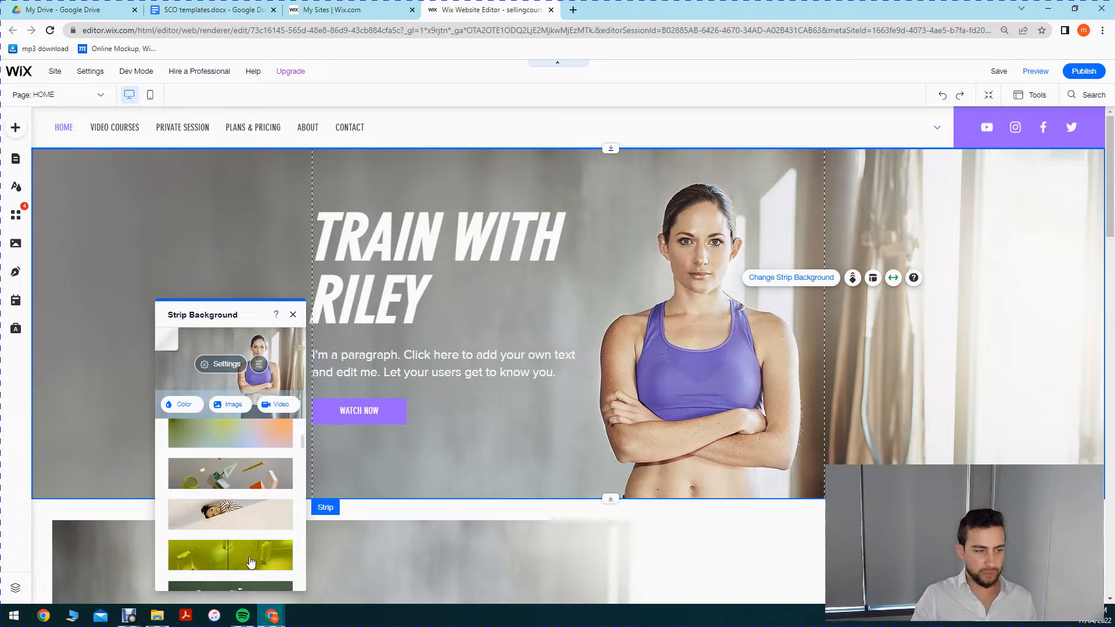
pyautogui.scroll(2, 241, 525)
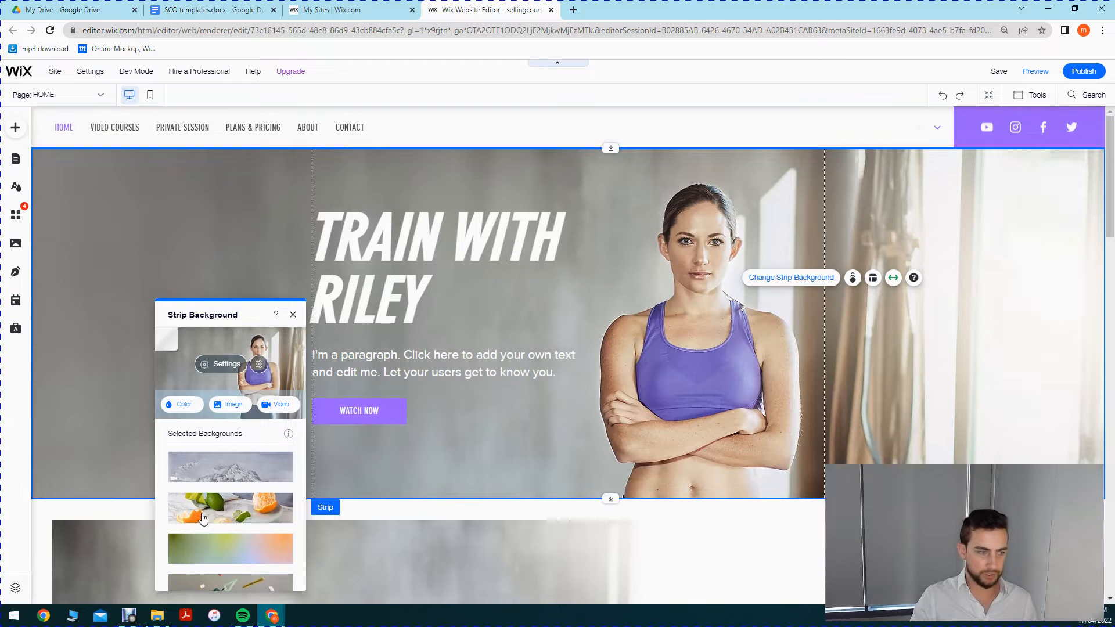
pyautogui.click(184, 407)
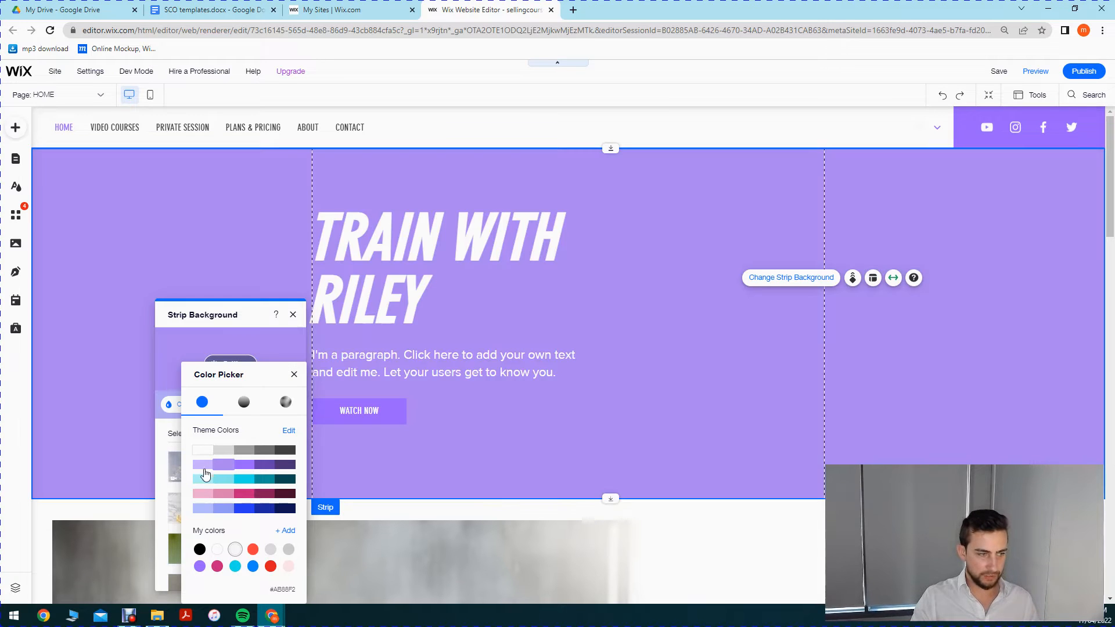
# Step: Try light purple and light pink theme colors as the hero strip's background, and undo these color changes
pyautogui.click(202, 465)
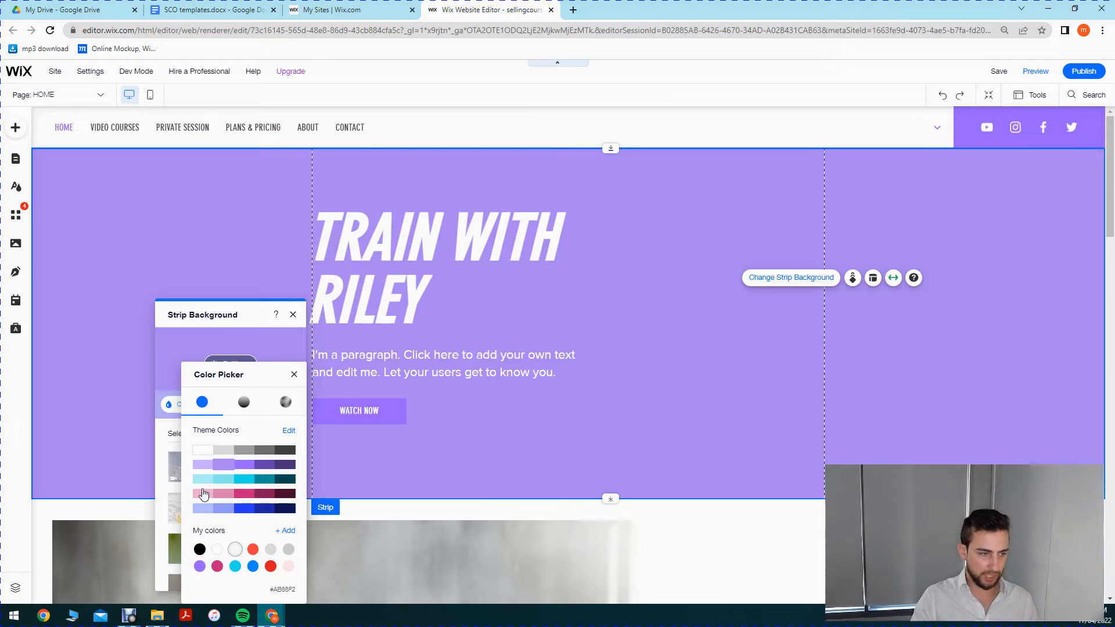
pyautogui.click(202, 492)
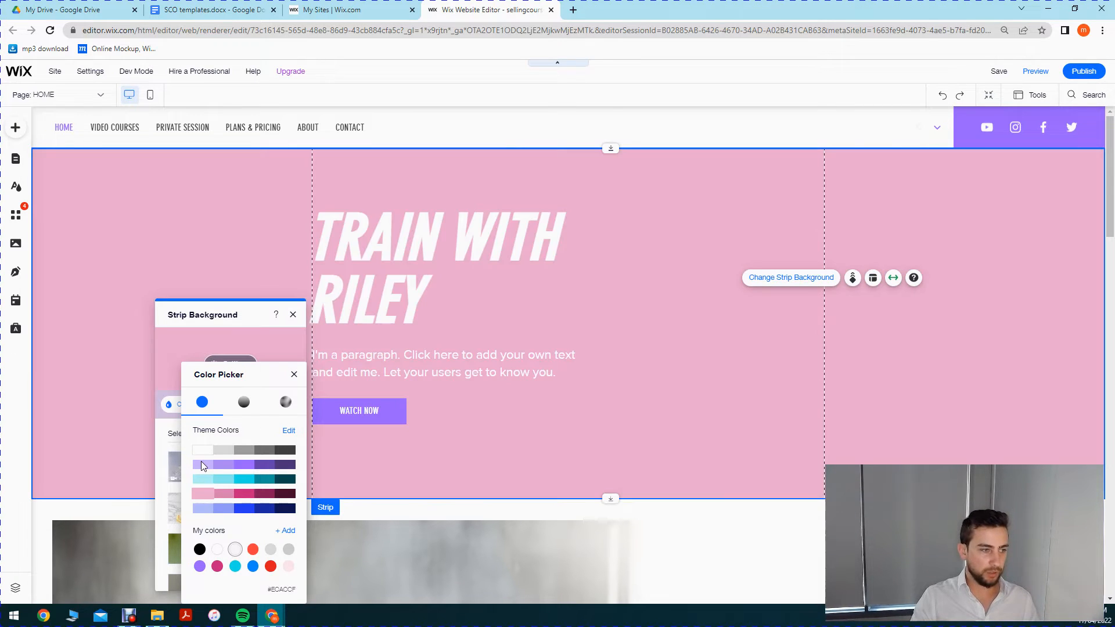
pyautogui.hotkey('ctrl', 'z')
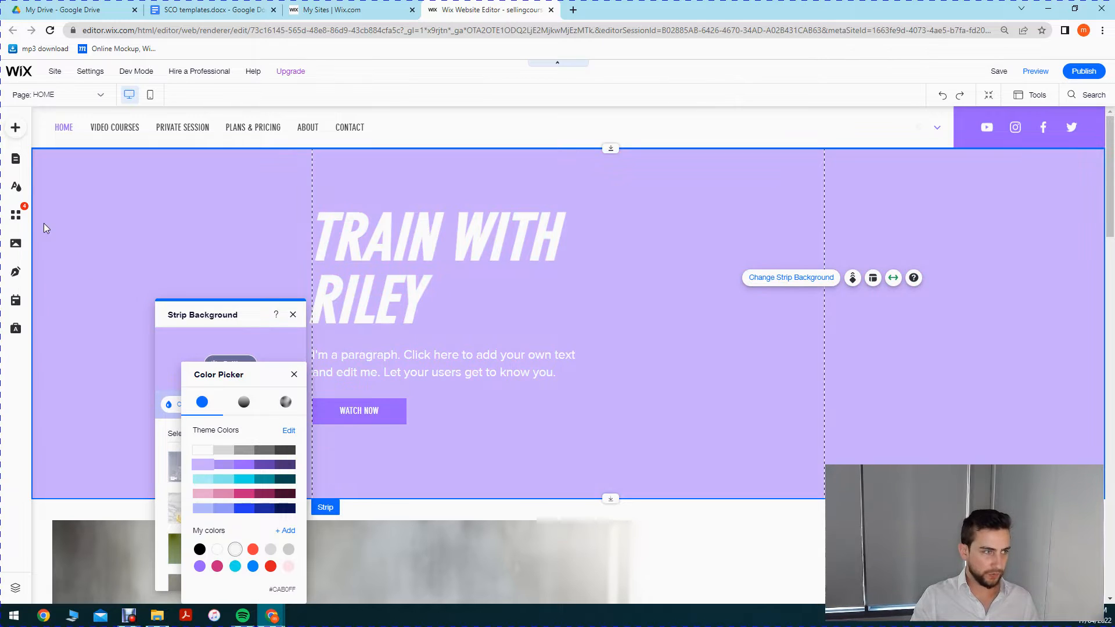
pyautogui.hotkey('ctrl', 'z')
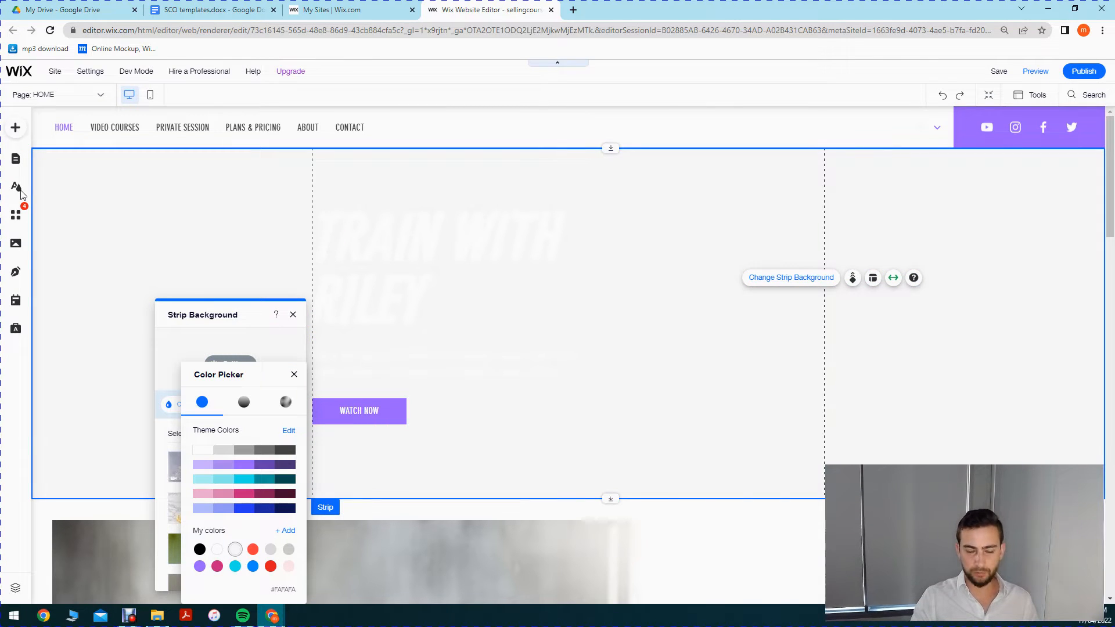
# Step: Set the hero strip's background to the light purple theme color #CAB0FF and finish the background settings
pyautogui.click(218, 465)
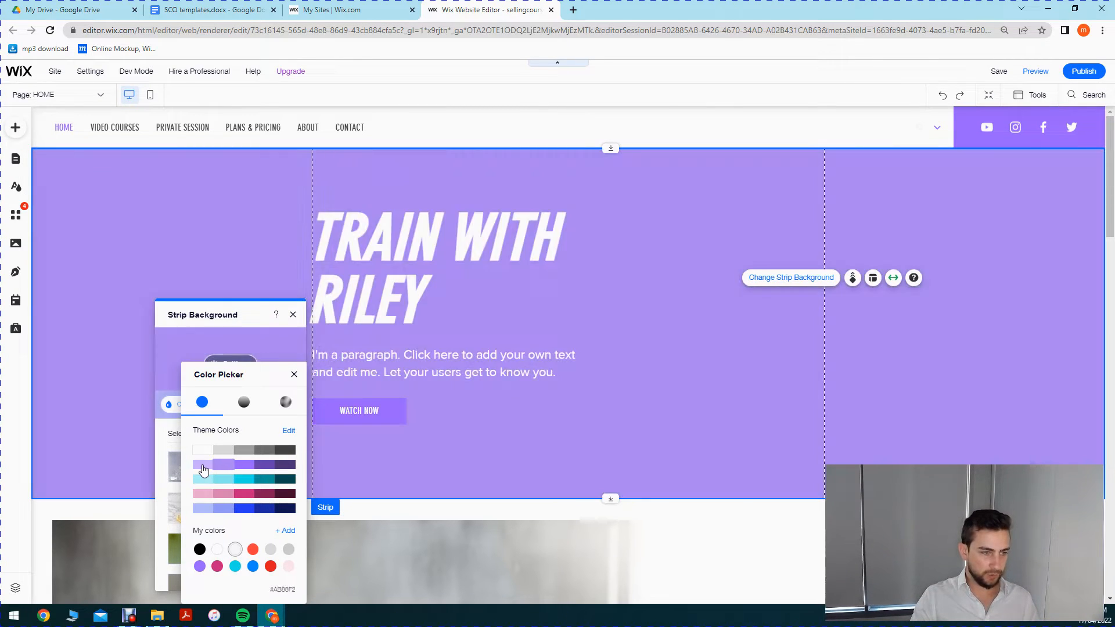
pyautogui.click(202, 466)
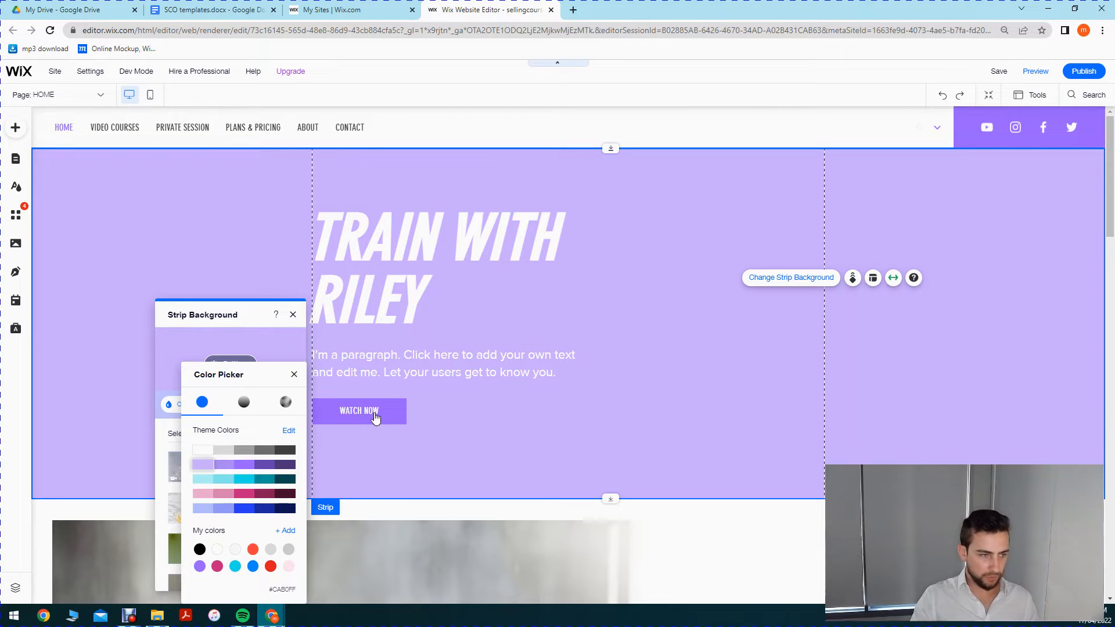
pyautogui.click(294, 375)
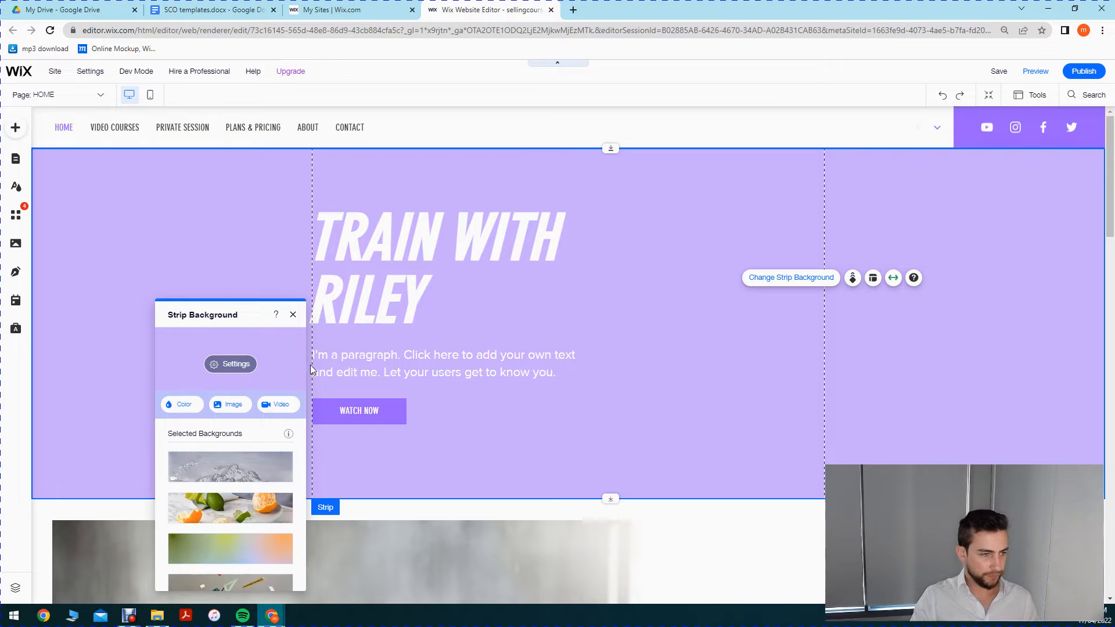
pyautogui.click(293, 316)
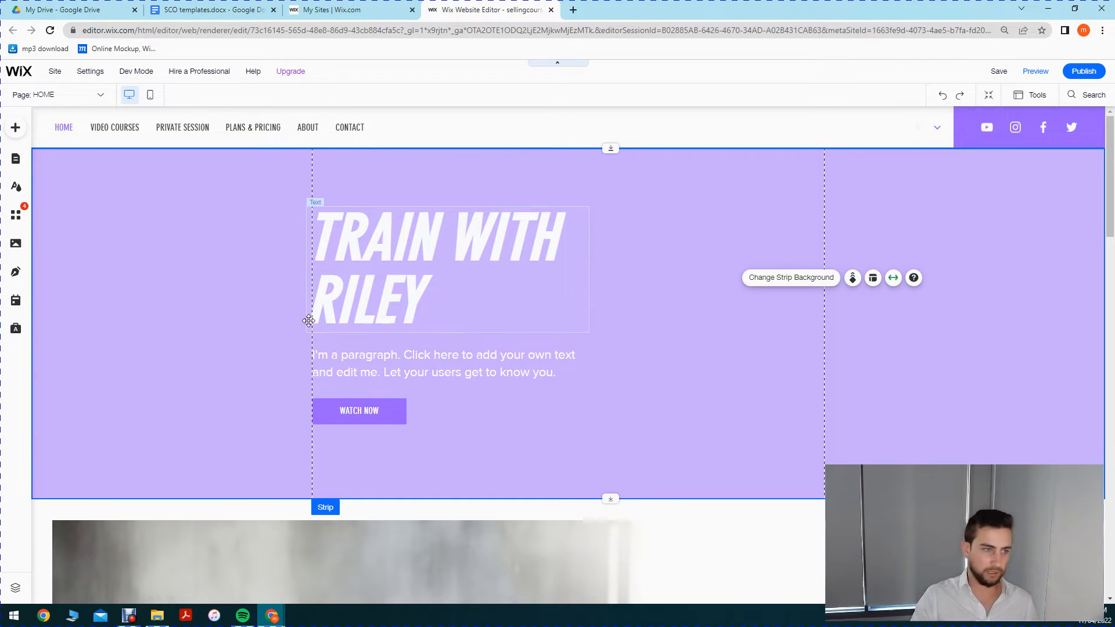
# Step: Replace the hero heading's text with "Learn to make money selling courses"
pyautogui.click(478, 291)
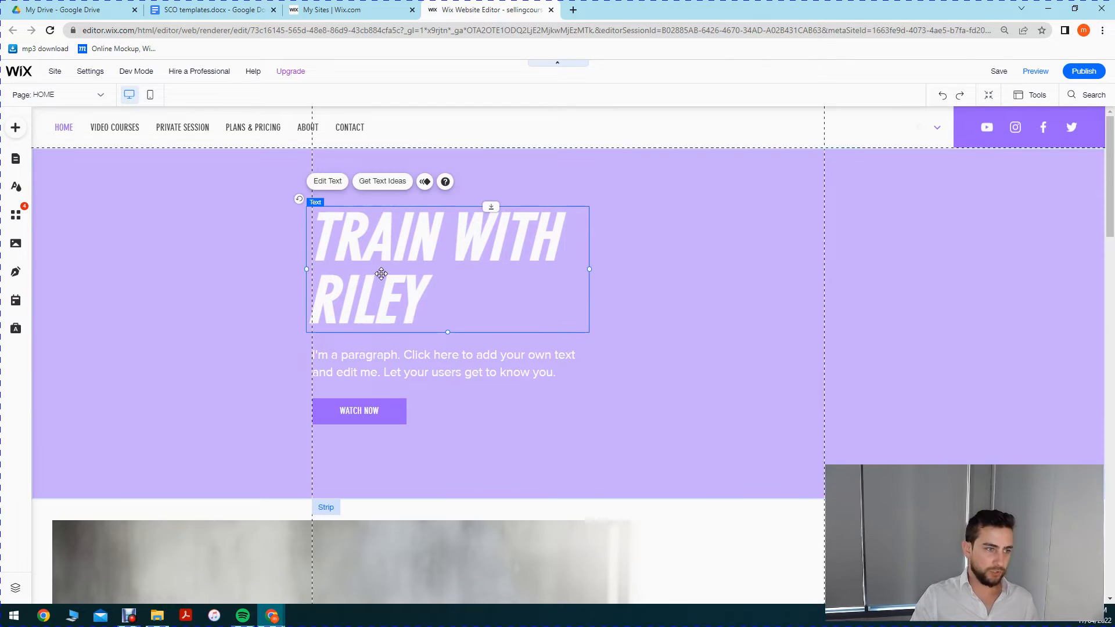
pyautogui.doubleClick(554, 275)
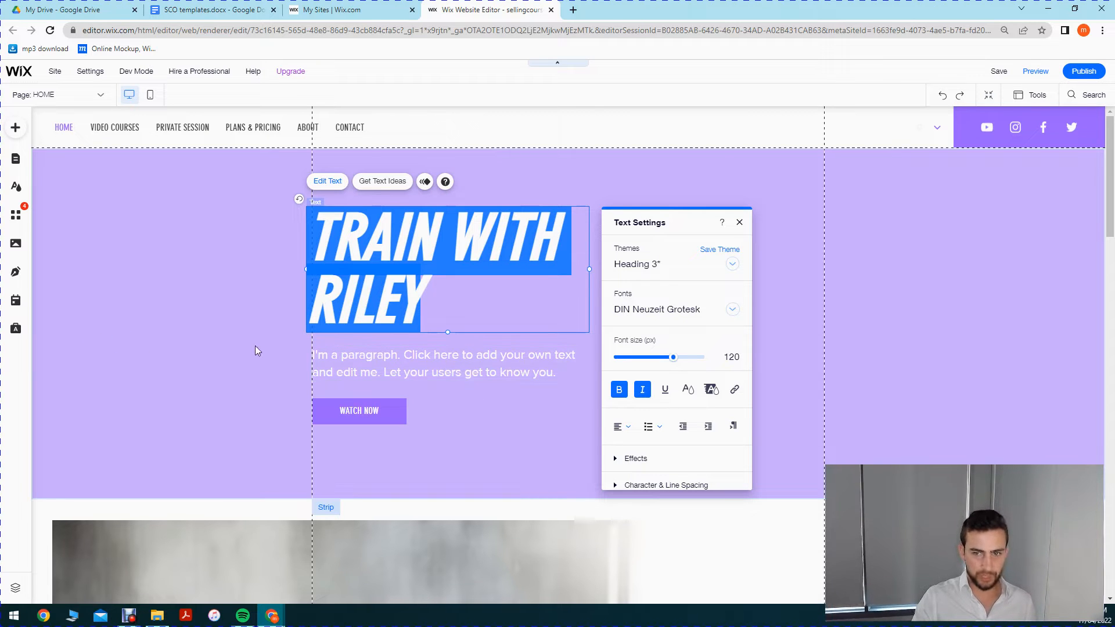
pyautogui.moveTo(510, 304); pyautogui.dragTo(169, 197)
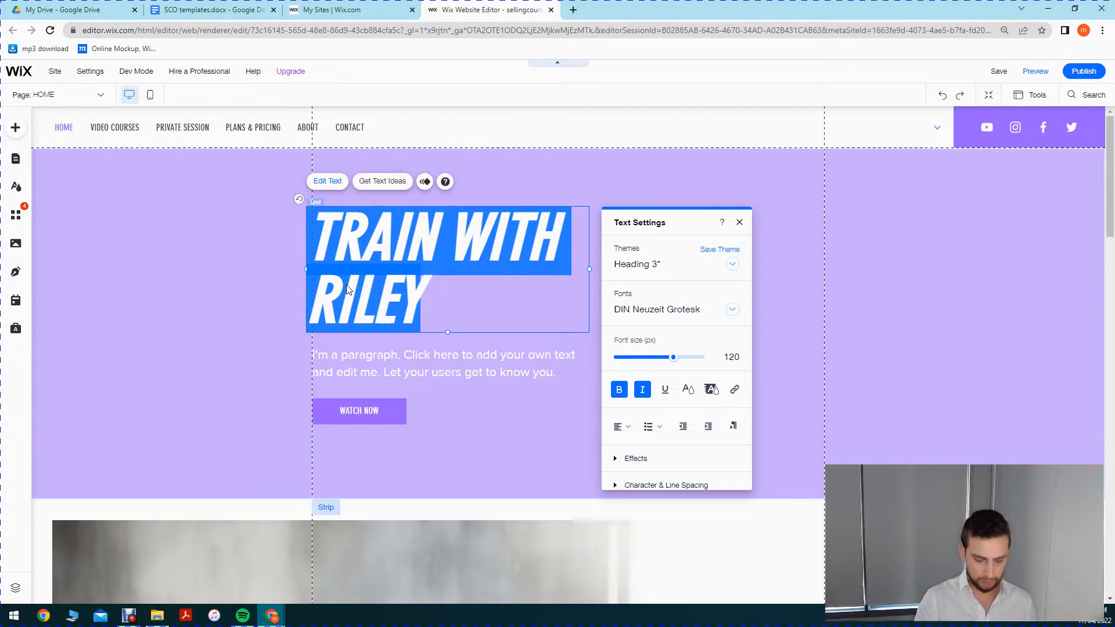
pyautogui.write('Learn')
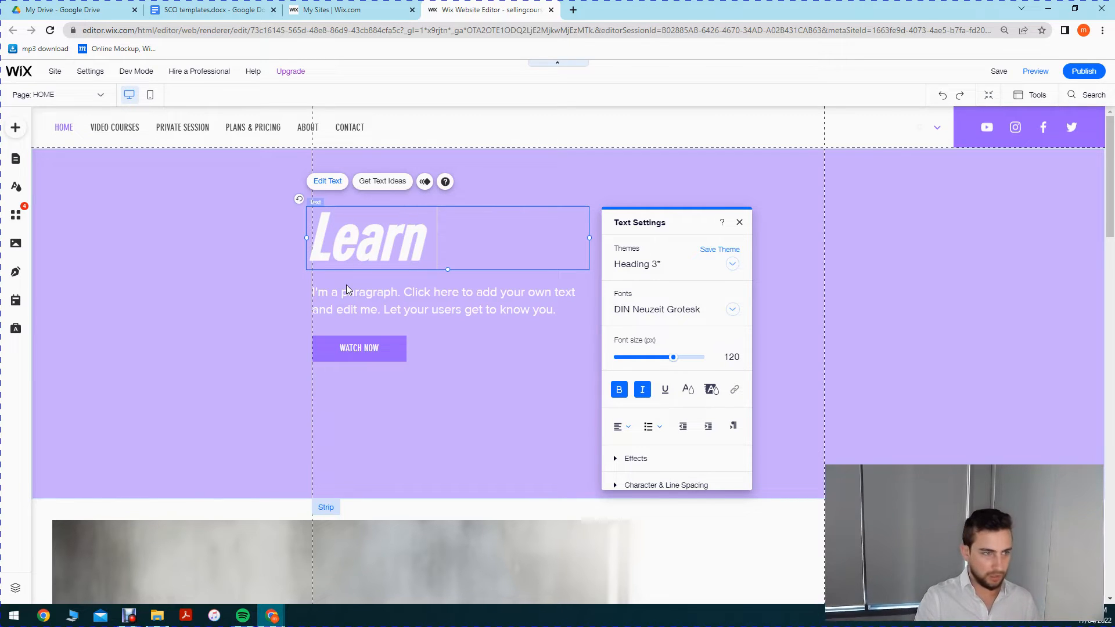
pyautogui.write(' to')
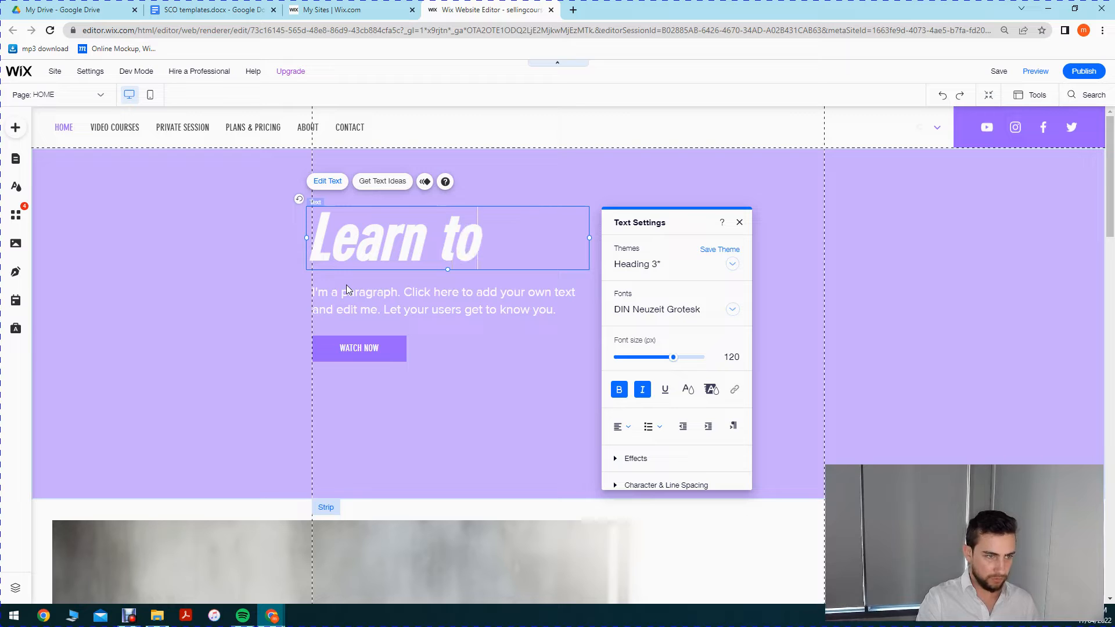
pyautogui.write(' ma')
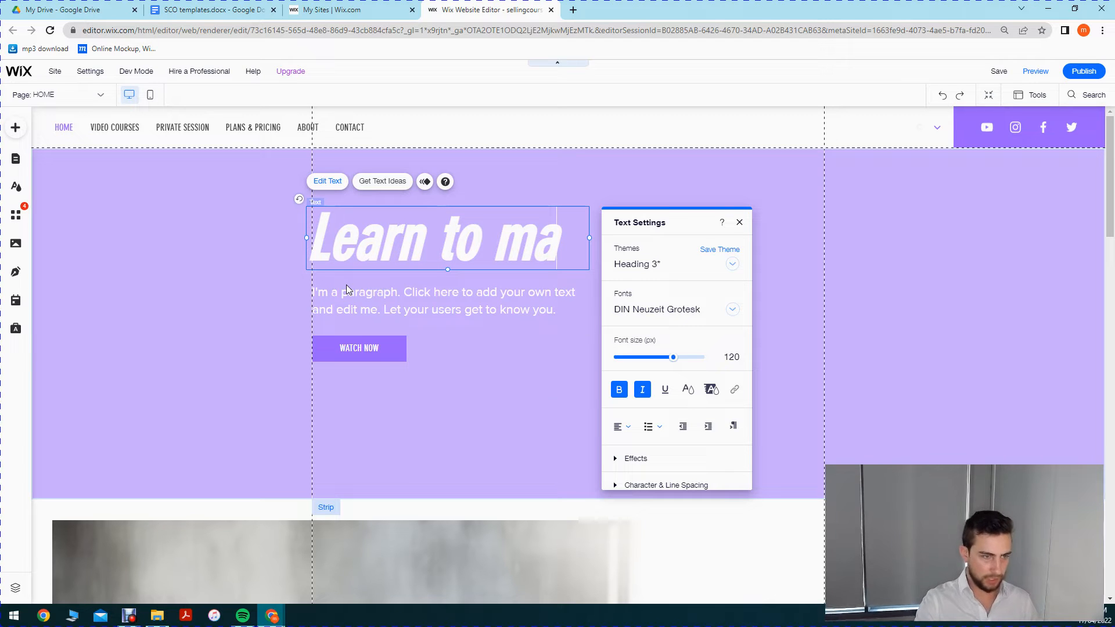
pyautogui.write('ke money')
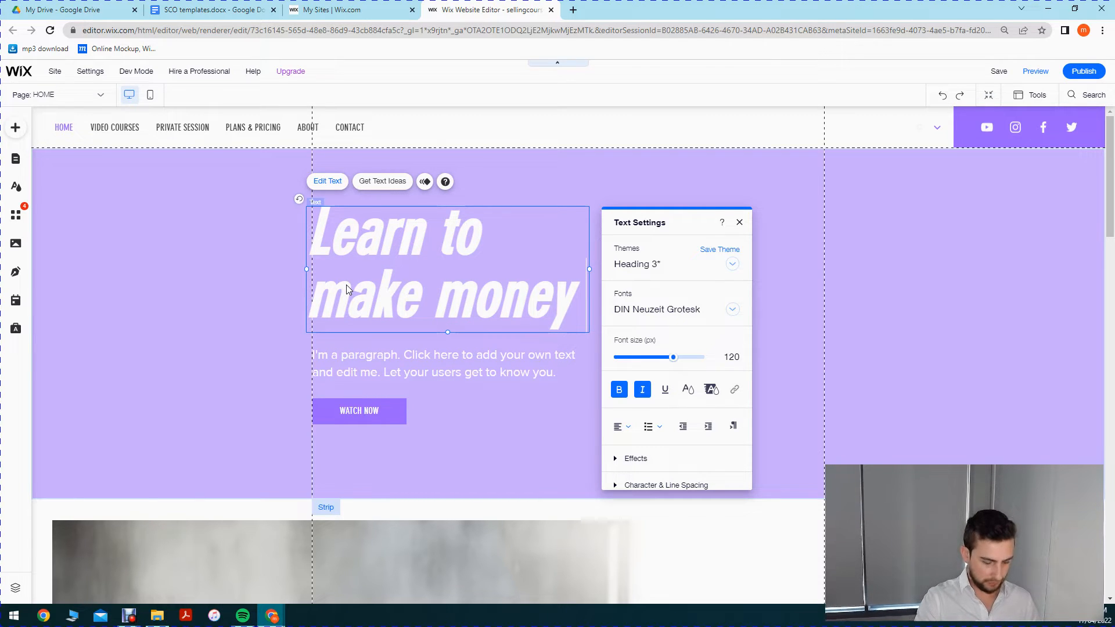
pyautogui.write(' selling co')
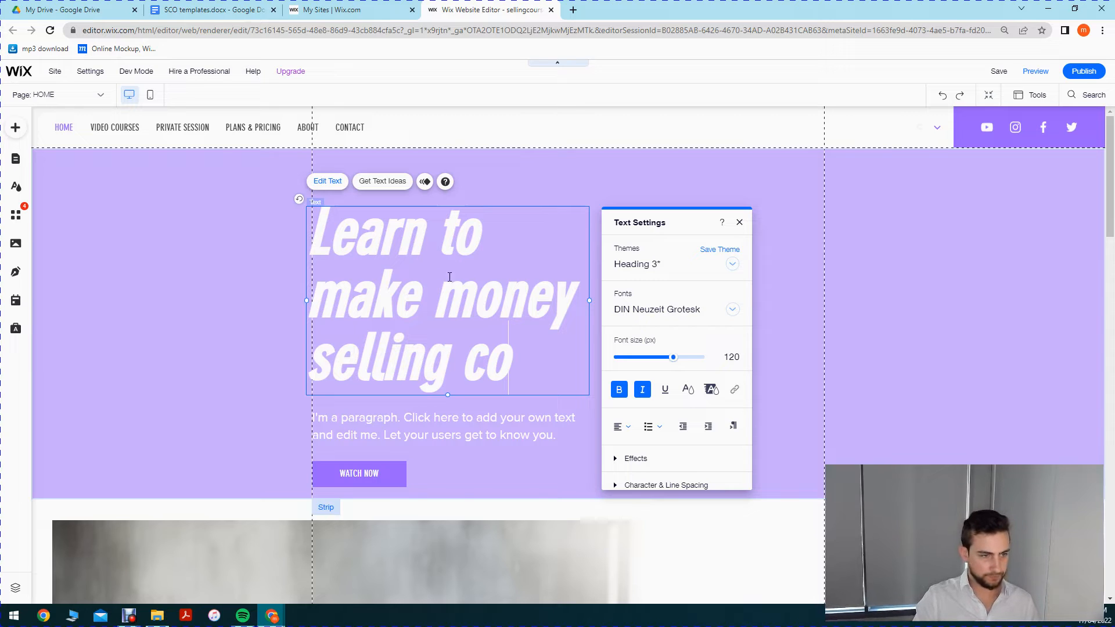
pyautogui.write('urses')
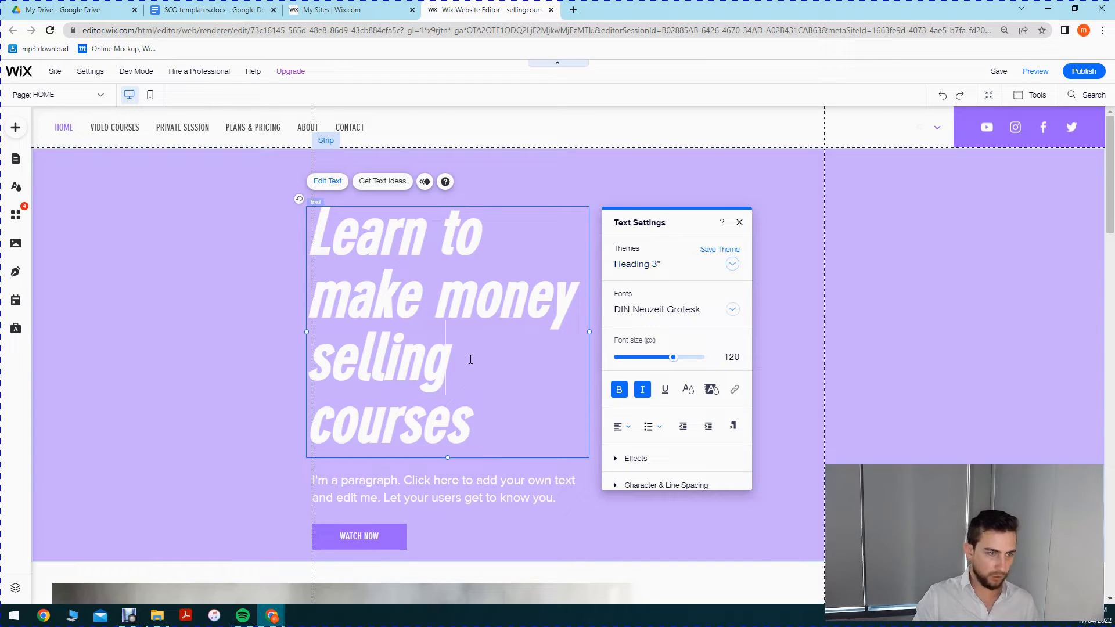
# Step: Insert "by" before "selling" and "online" before "courses" in the hero heading
pyautogui.click(469, 344)
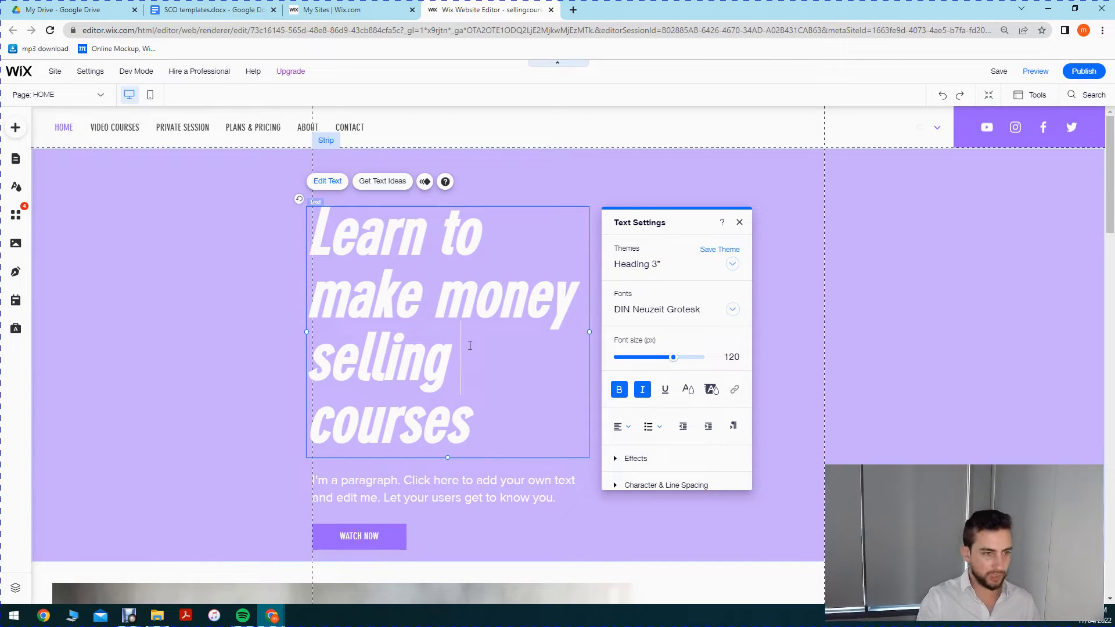
pyautogui.click(317, 361)
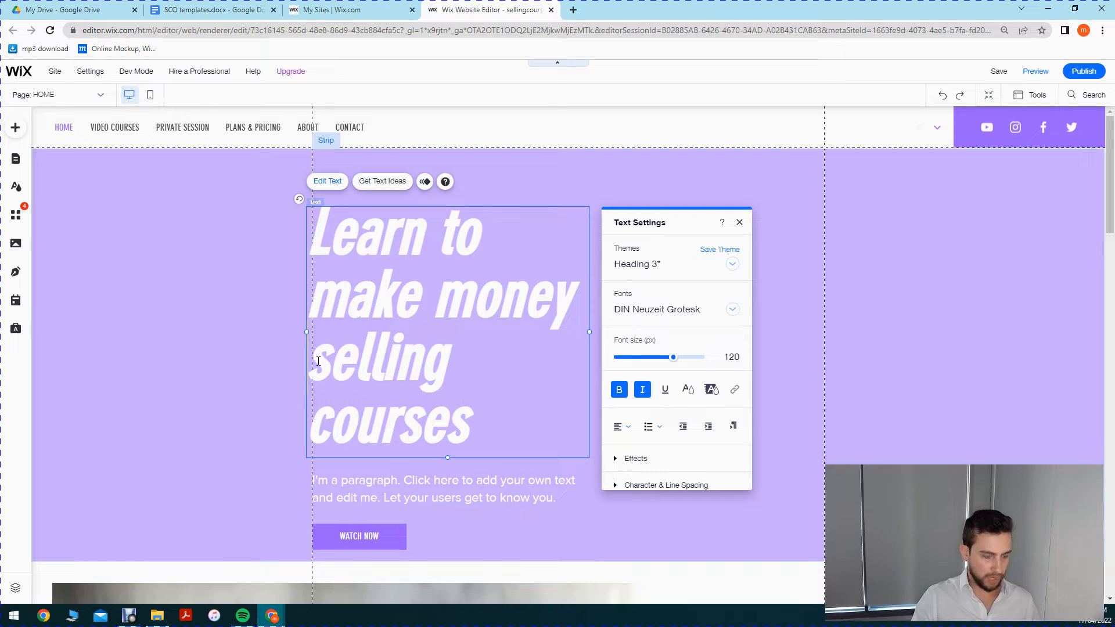
pyautogui.write('n')
pyautogui.press('BackSpace')
pyautogui.write('b')
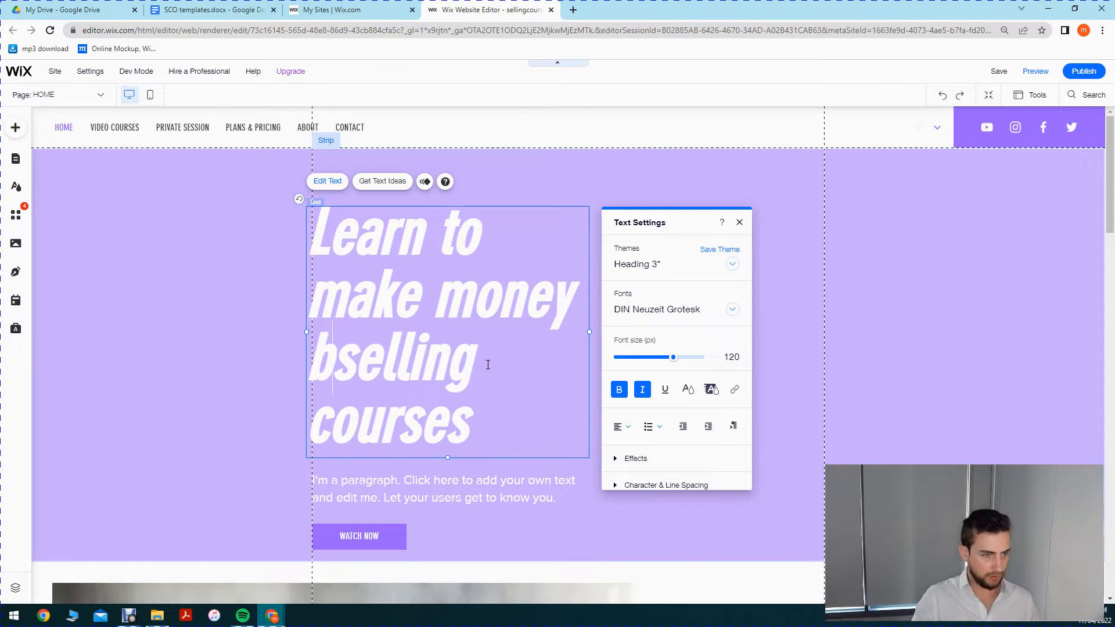
pyautogui.write('y')
pyautogui.click(512, 364)
pyautogui.write('onlin ')
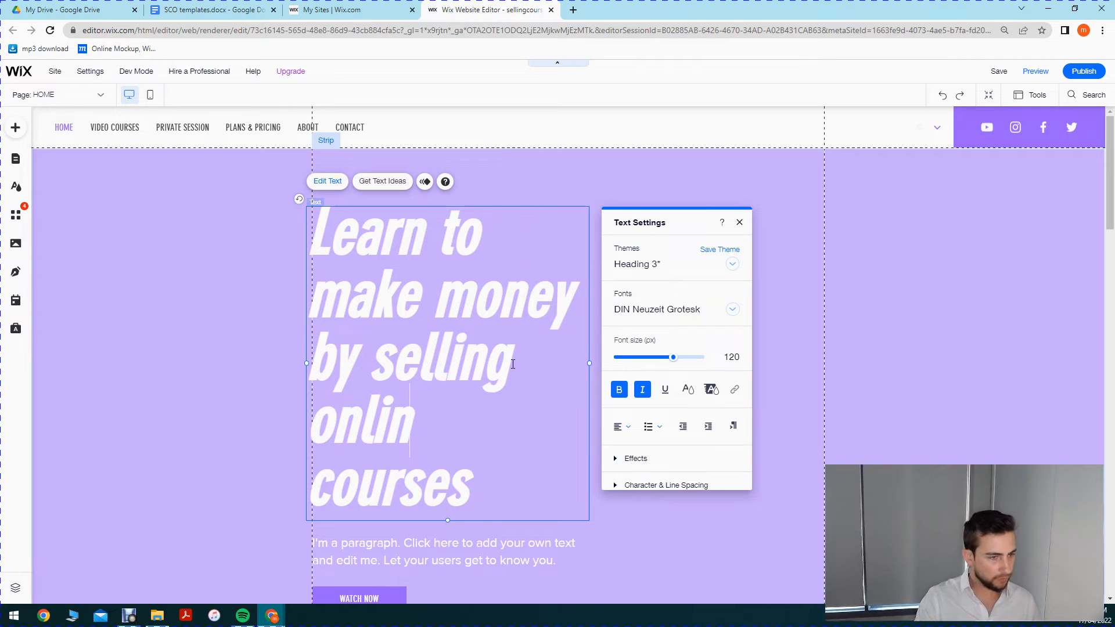
pyautogui.write('e')
pyautogui.click(201, 364)
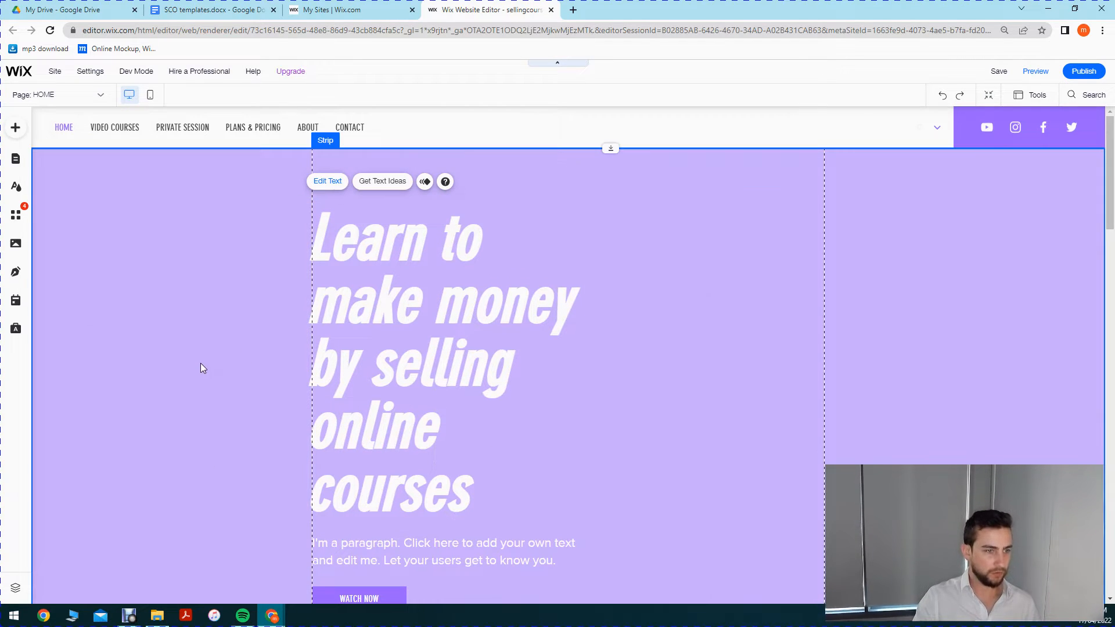
# Step: Widen the hero heading's text box so "Learn to make" fits one line, and place it at about x 0, y 248
pyautogui.click(435, 312)
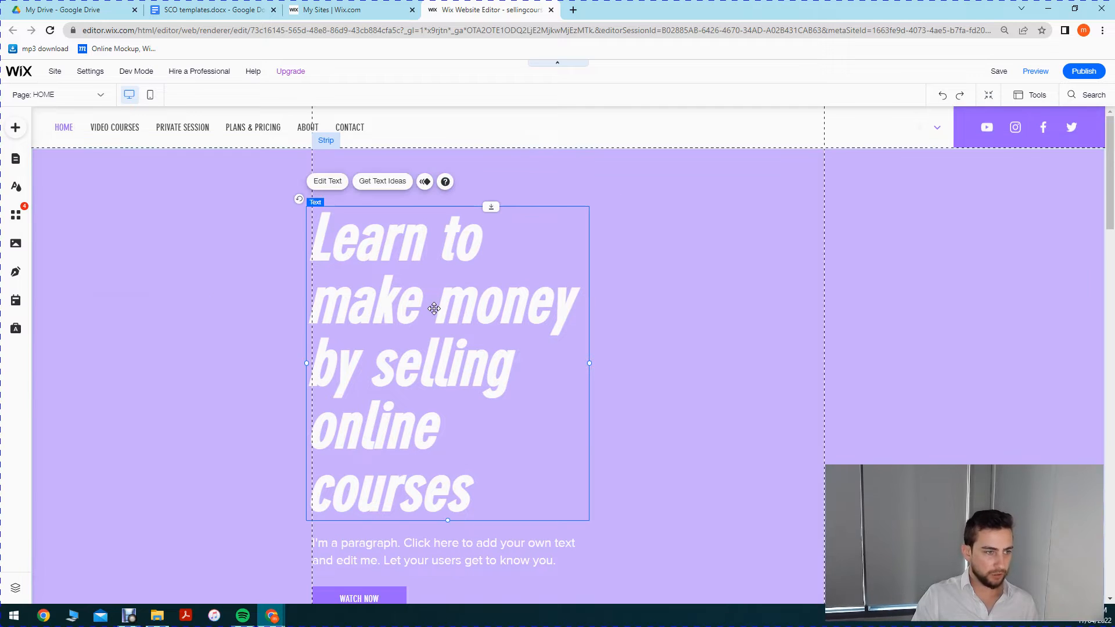
pyautogui.moveTo(442, 298); pyautogui.dragTo(439, 296)
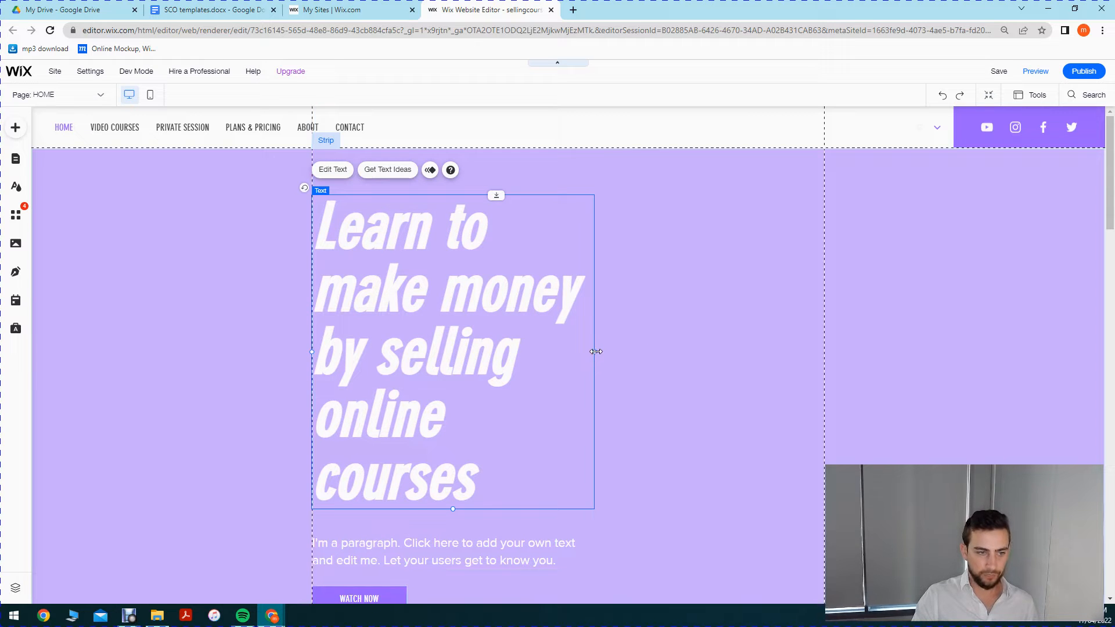
pyautogui.moveTo(594, 352); pyautogui.dragTo(637, 350)
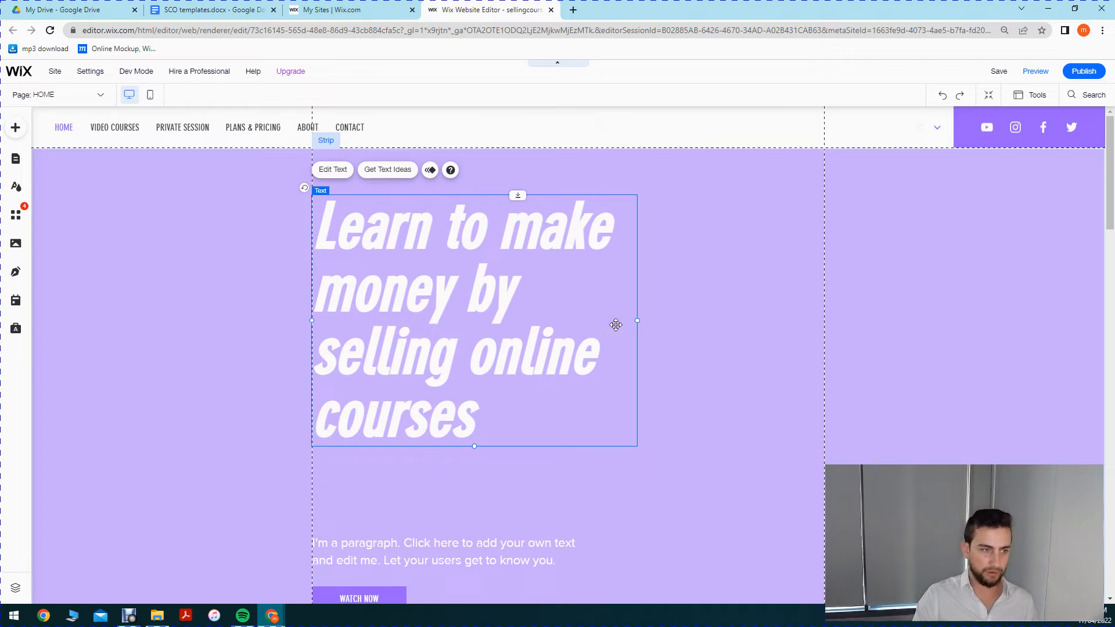
pyautogui.moveTo(454, 248); pyautogui.dragTo(452, 295)
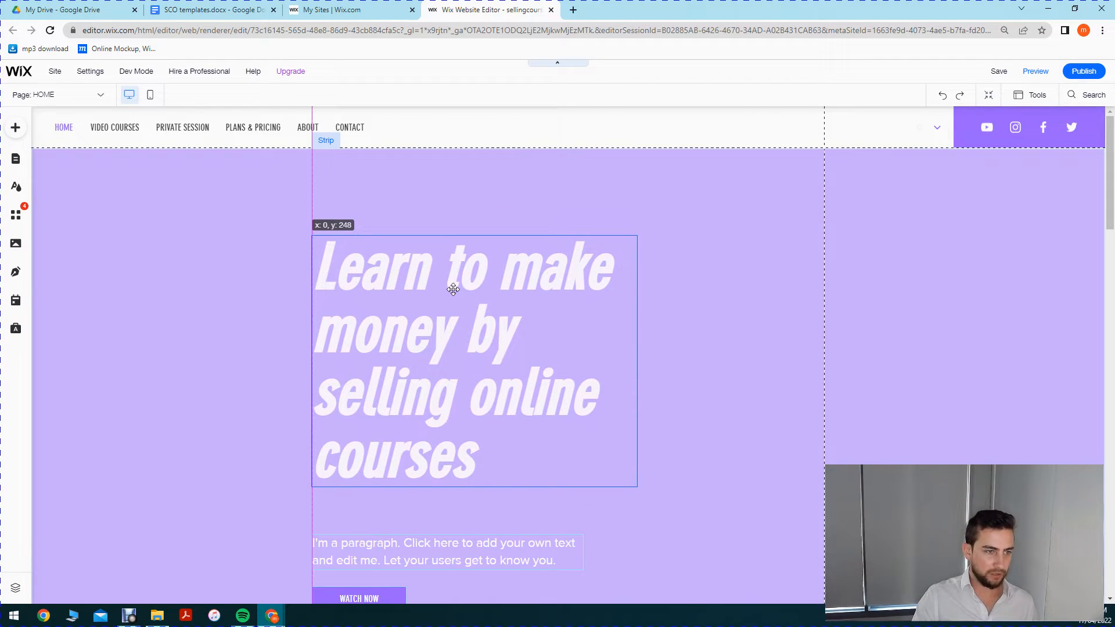
pyautogui.click(844, 298)
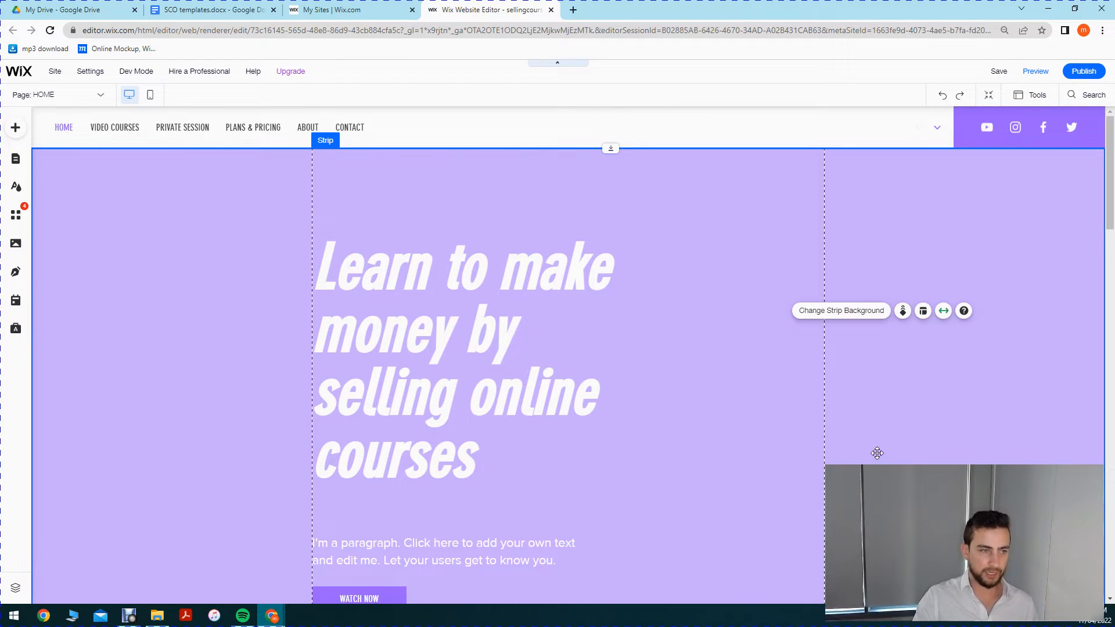
# Step: Move the hero paragraph up so it sits directly beneath the heading
pyautogui.scroll(-2, 700, 317)
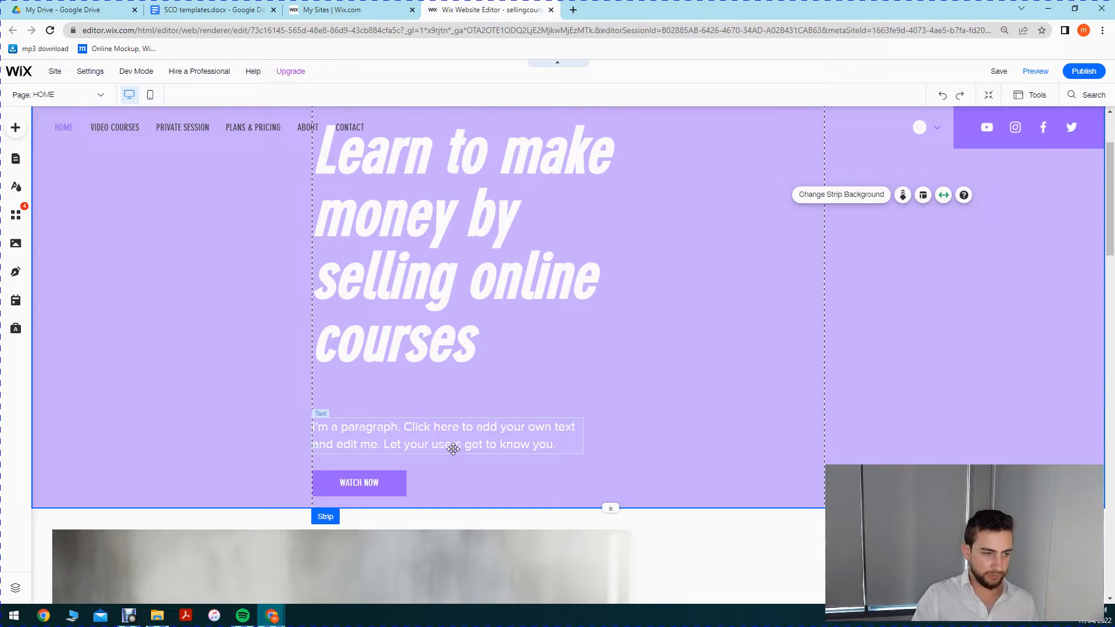
pyautogui.click(413, 443)
pyautogui.moveTo(415, 426); pyautogui.dragTo(416, 404)
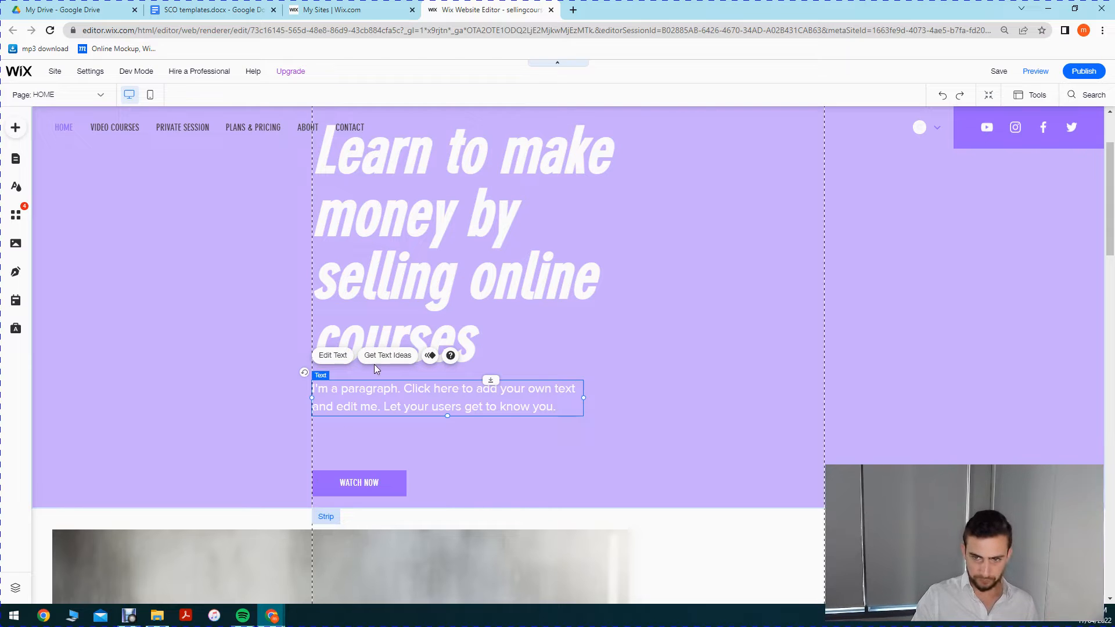
pyautogui.click(224, 456)
pyautogui.scroll(2, 224, 455)
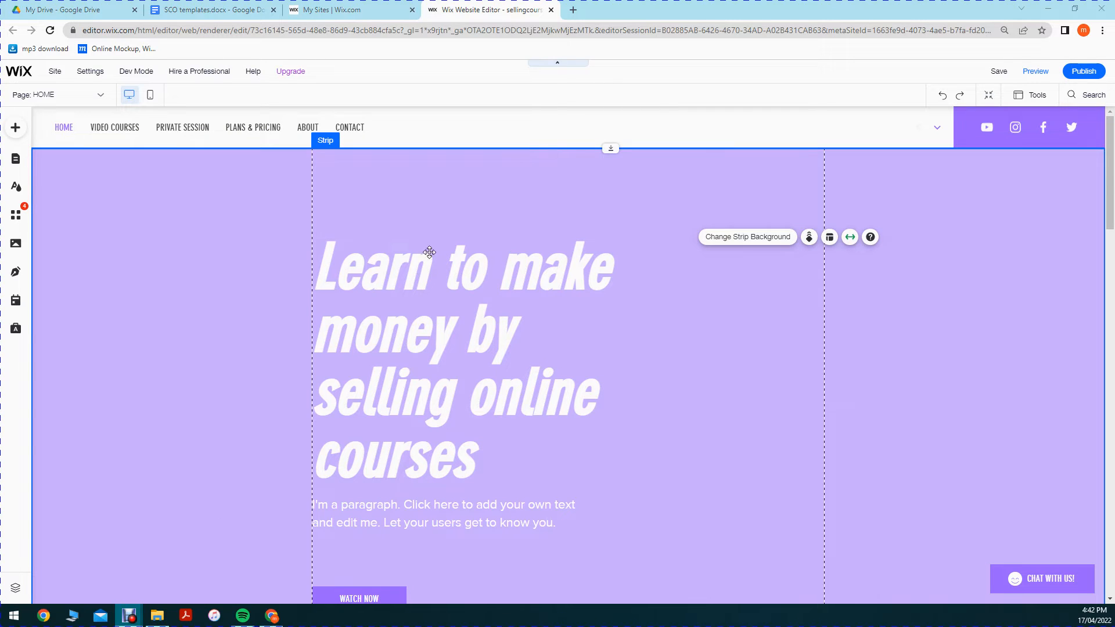
# Step: Shorten the hero heading to "Learn to sell online courses" by removing "make money by" and the "ing" of "selling"
pyautogui.click(342, 238)
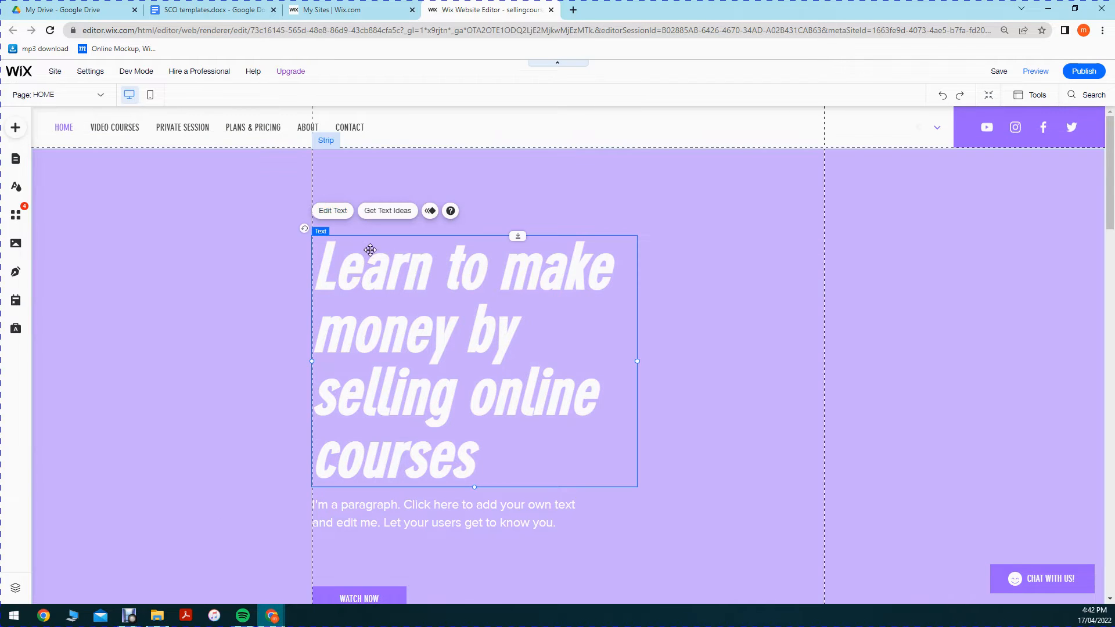
pyautogui.doubleClick(549, 318)
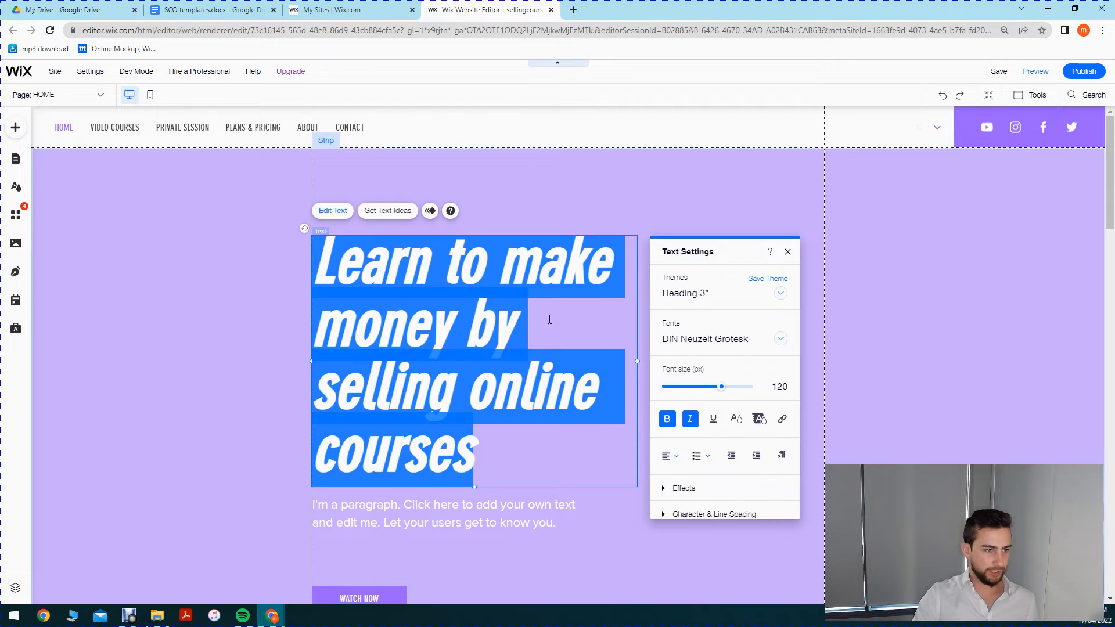
pyautogui.click(538, 323)
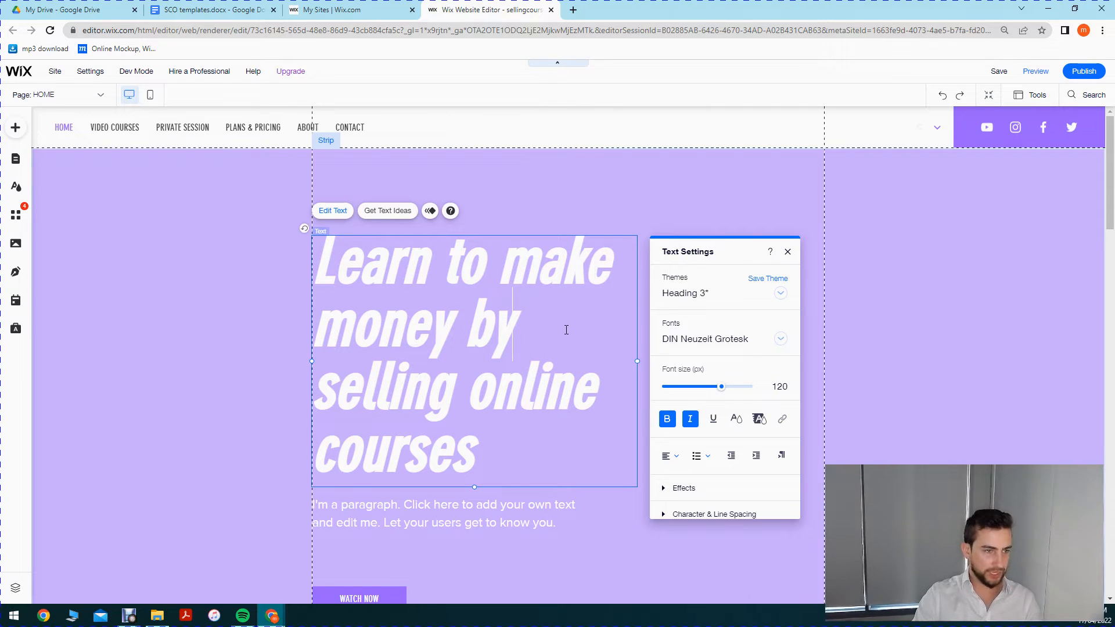
pyautogui.keyDown('shift'); pyautogui.click(515, 273); pyautogui.keyUp('shift')
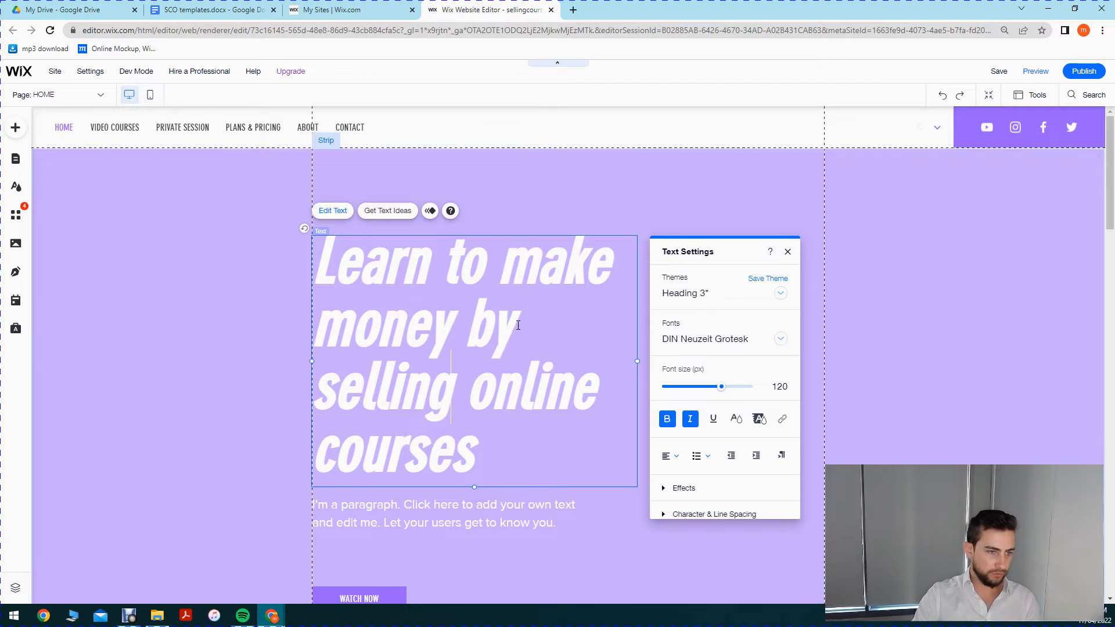
pyautogui.press('BackSpace')
pyautogui.press('BackSpace')
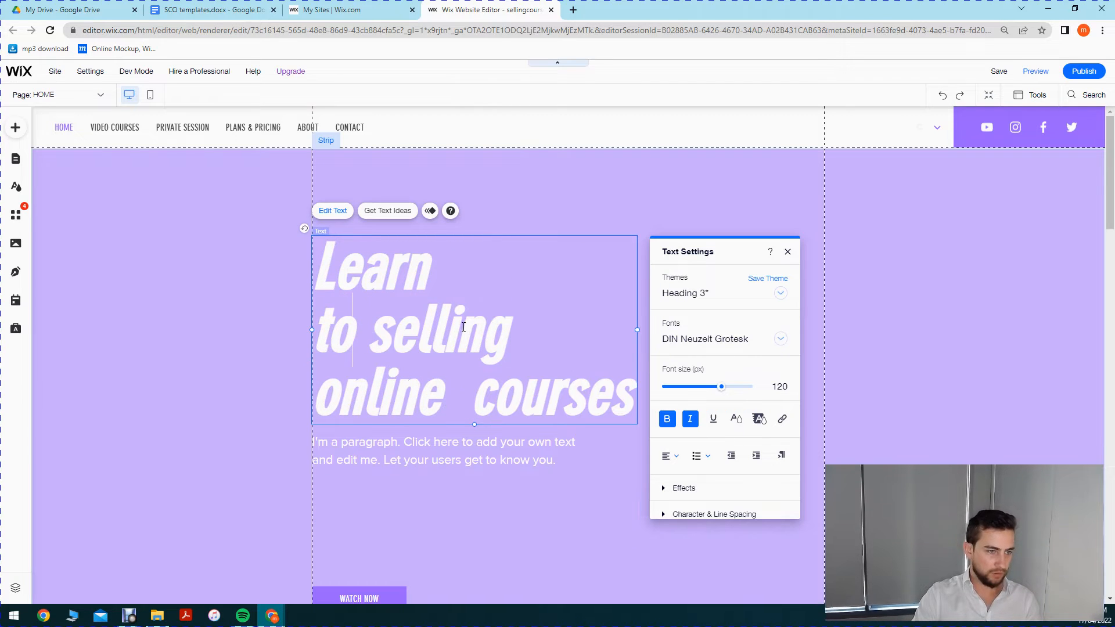
pyautogui.press('BackSpace')
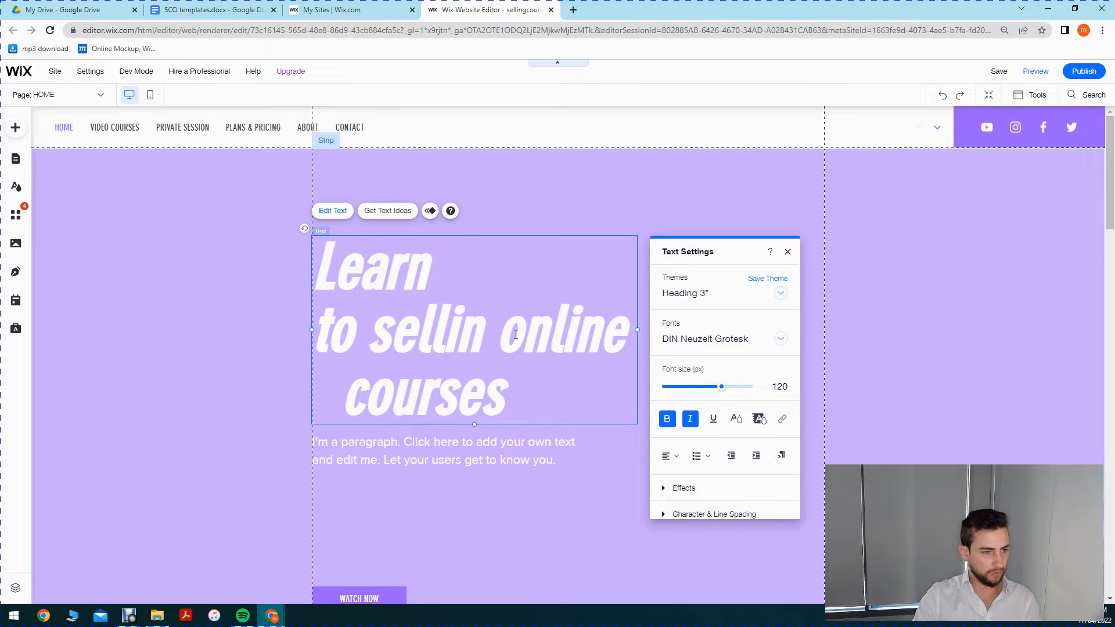
pyautogui.press('BackSpace')
pyautogui.press('BackSpace')
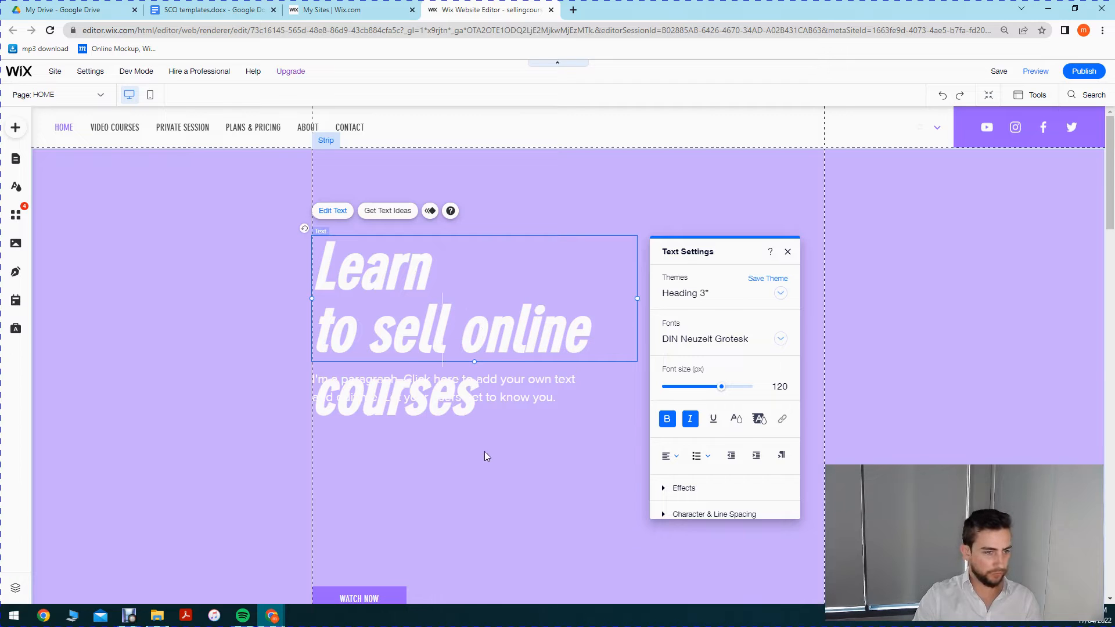
pyautogui.click(497, 443)
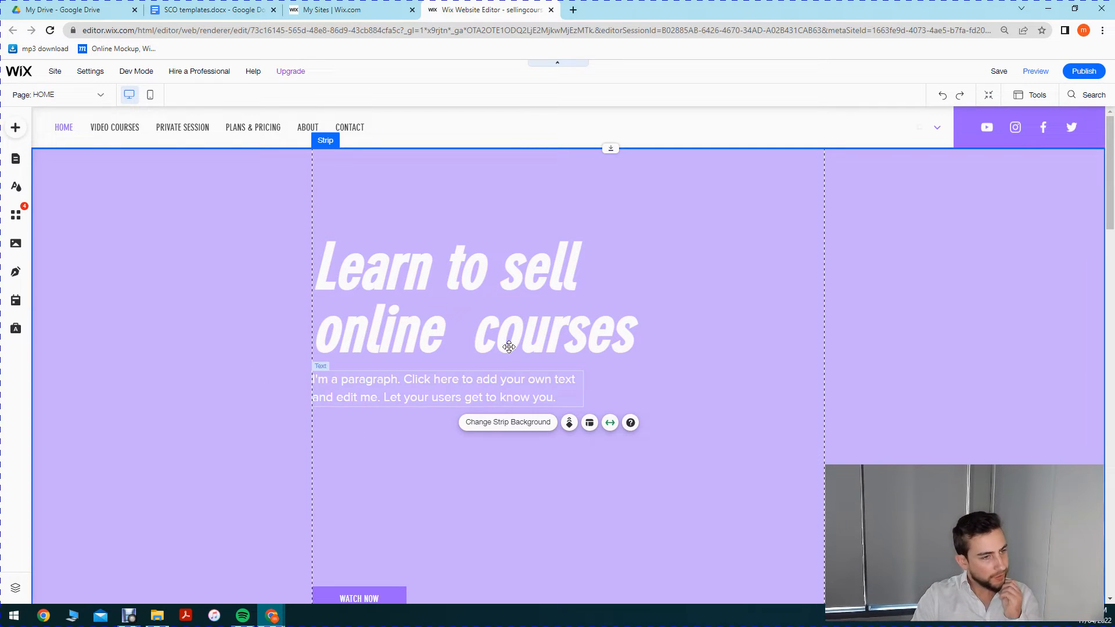
# Step: Remove the extra space between "online" and "courses" in the hero heading
pyautogui.click(398, 293)
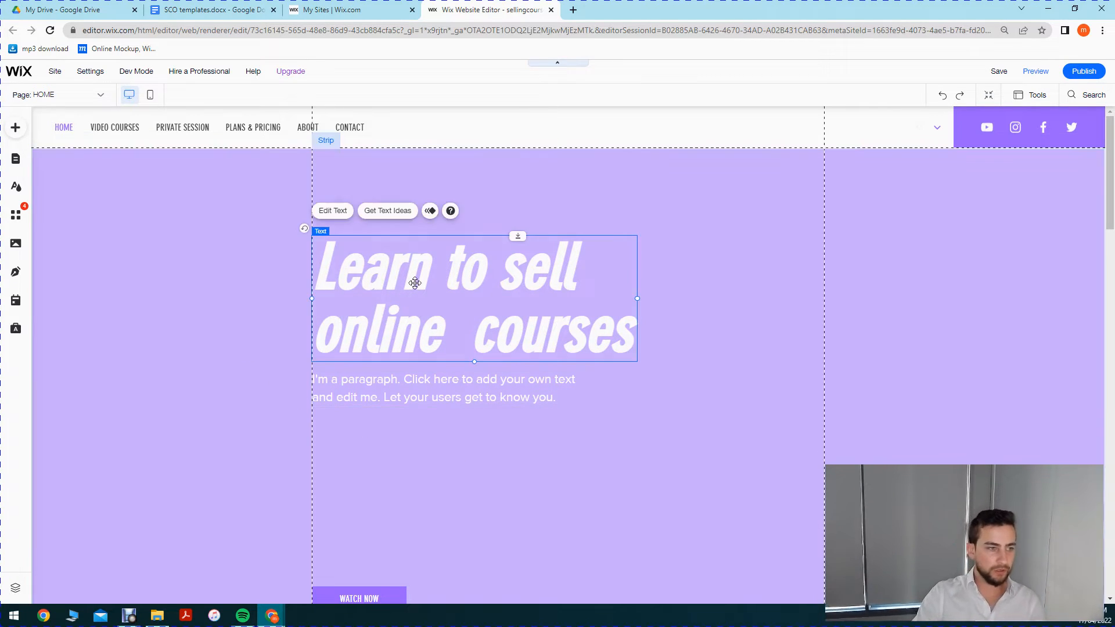
pyautogui.doubleClick(470, 334)
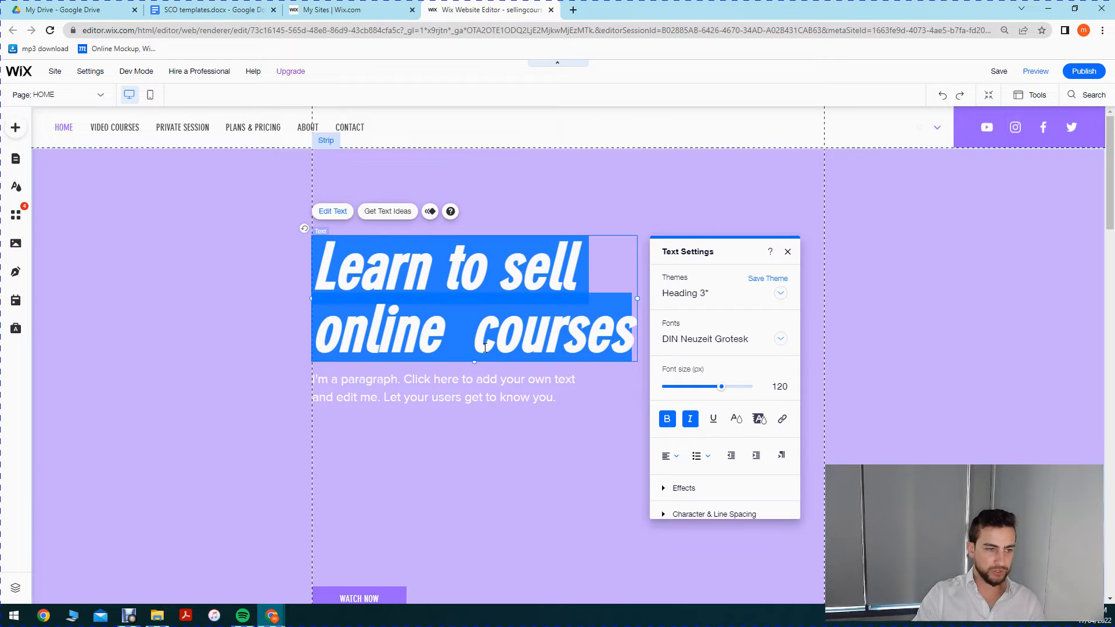
pyautogui.click(470, 334)
pyautogui.press('BackSpace')
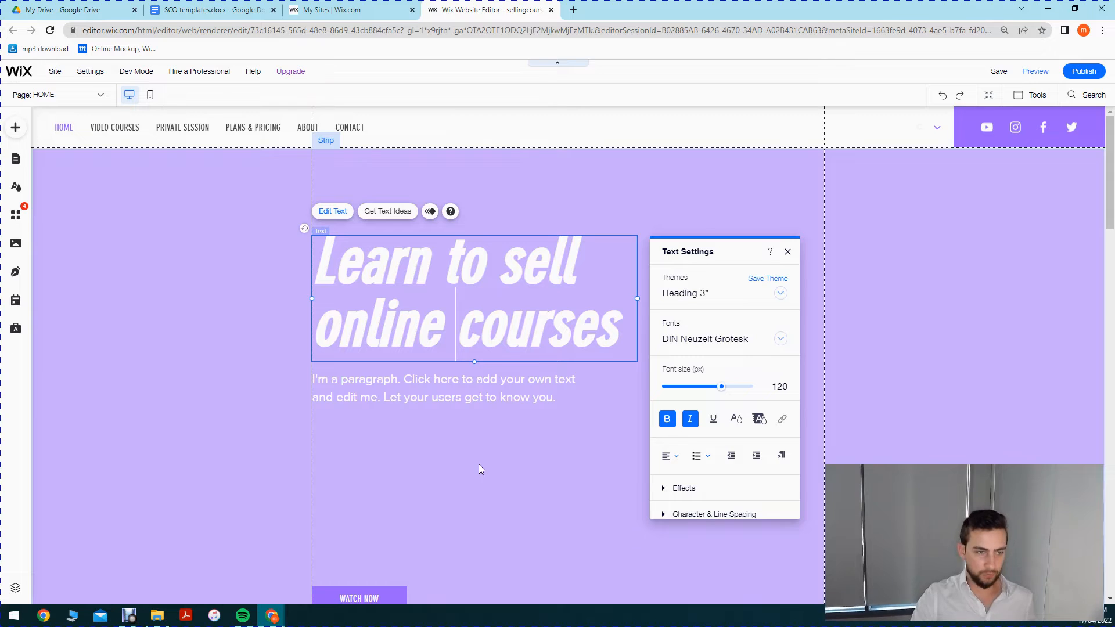
pyautogui.click(428, 455)
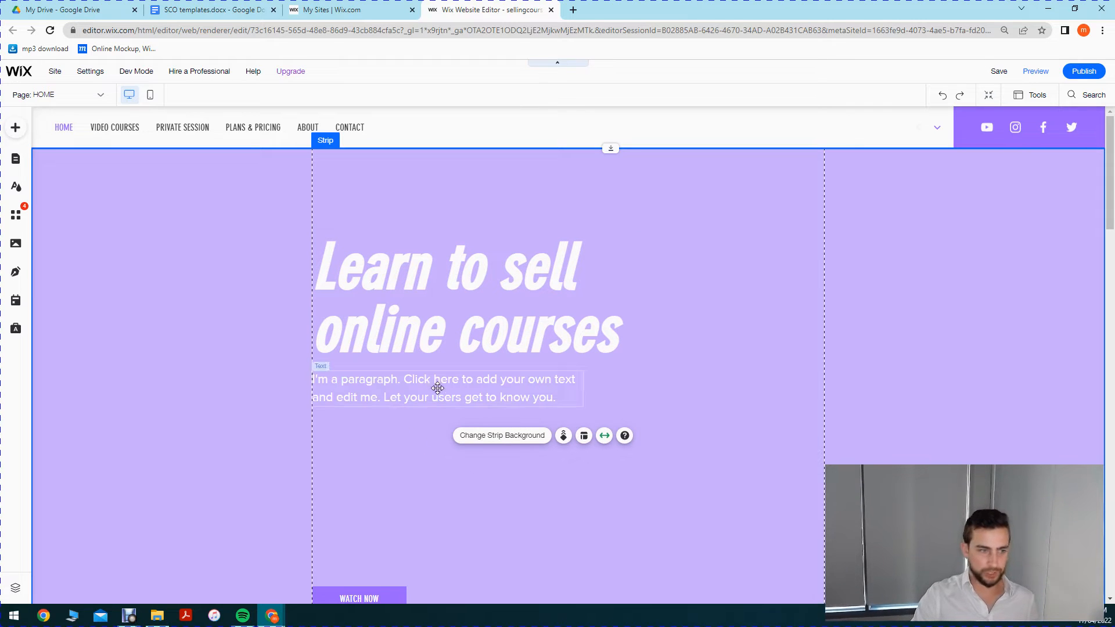
# Step: Nudge the hero paragraph down a little below the heading, to x 0, y 510
pyautogui.click(389, 396)
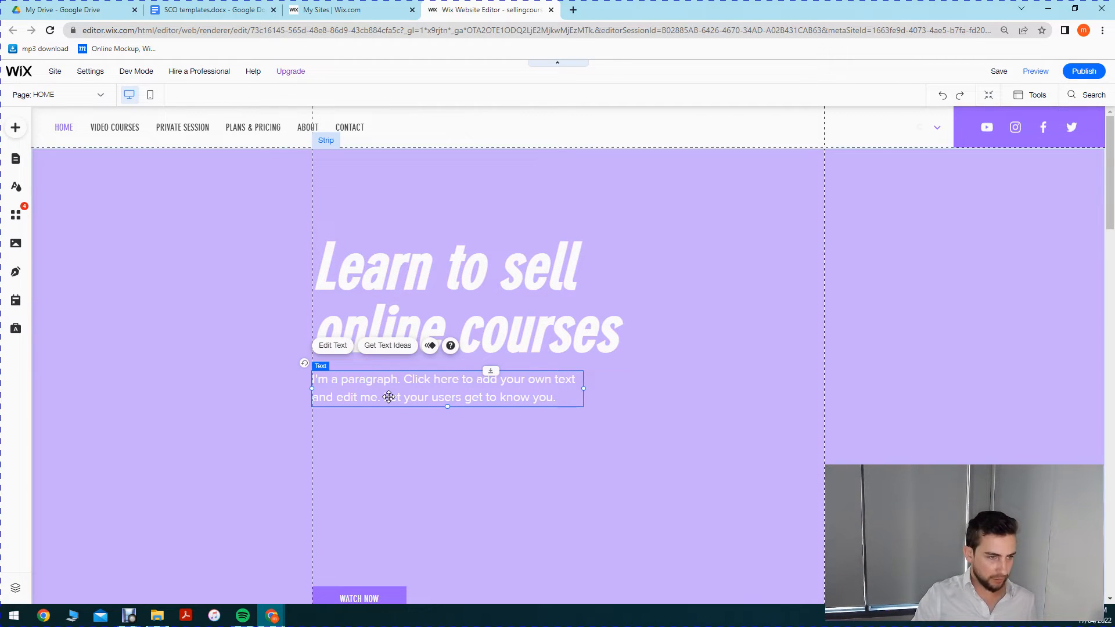
pyautogui.moveTo(389, 395); pyautogui.dragTo(430, 451)
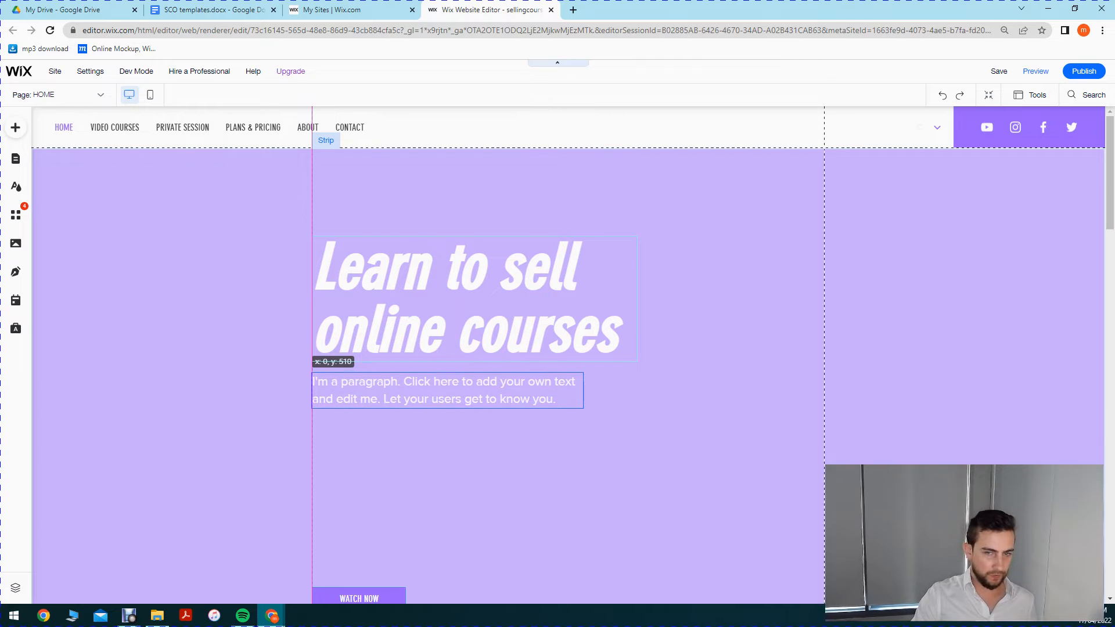
pyautogui.moveTo(310, 401); pyautogui.dragTo(311, 400)
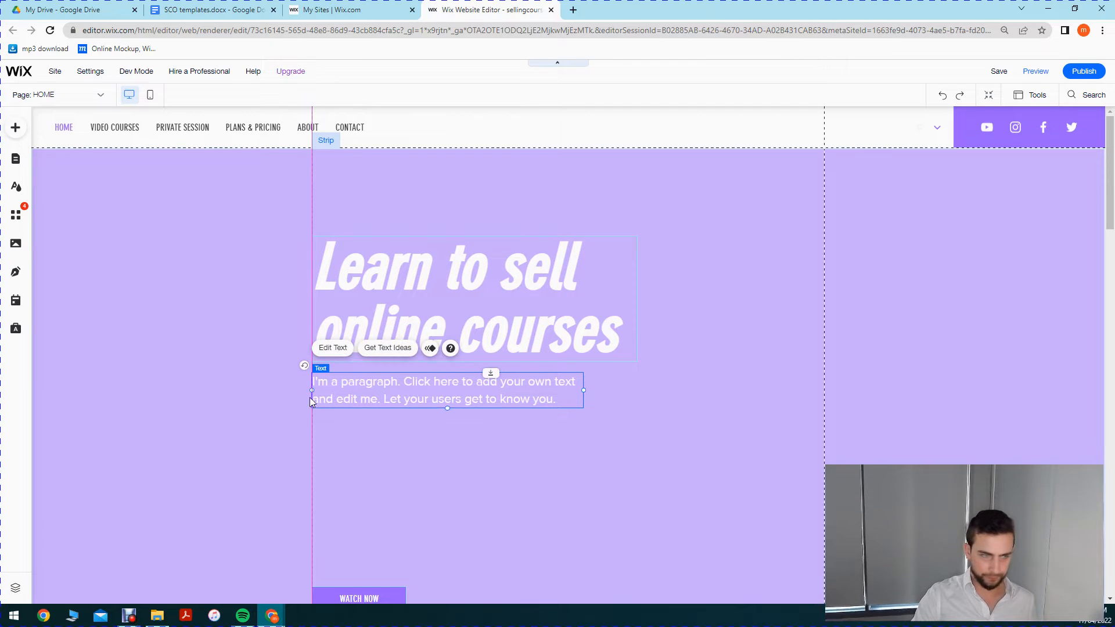
# Step: Replace the hero paragraph's text with "Take our online workshop in order to learn how to develop your own unique course"
pyautogui.click(342, 352)
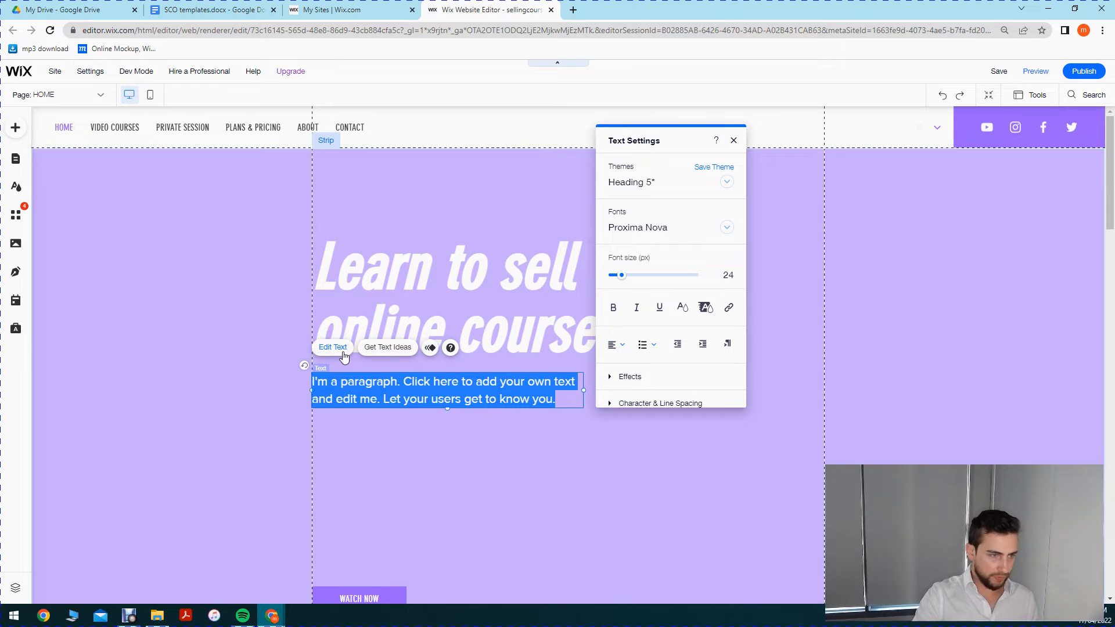
pyautogui.write('Take our')
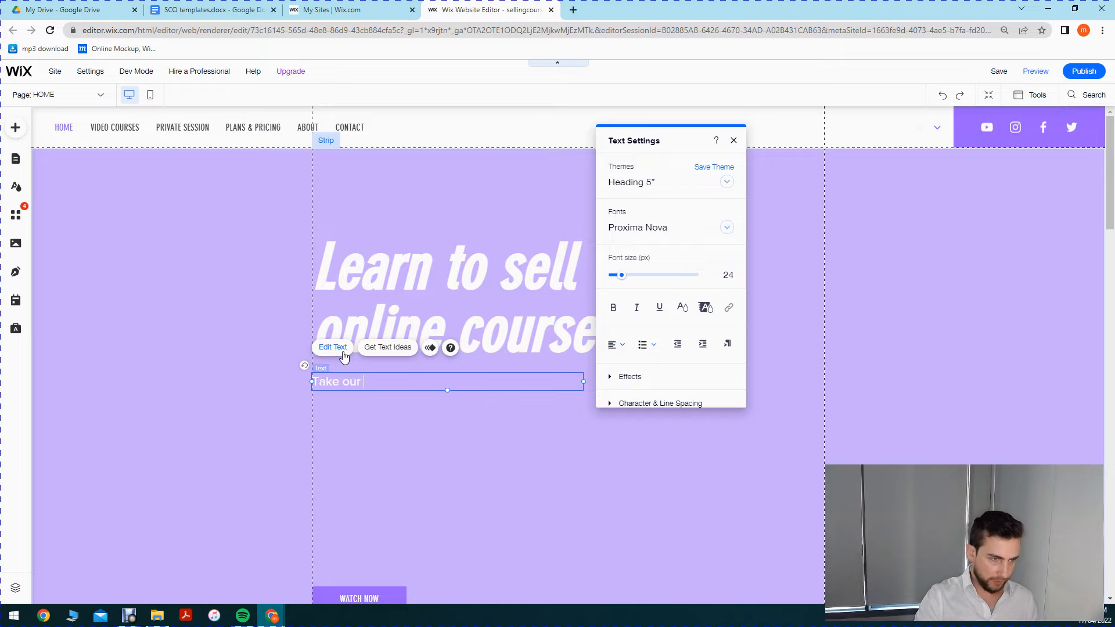
pyautogui.write(' online ')
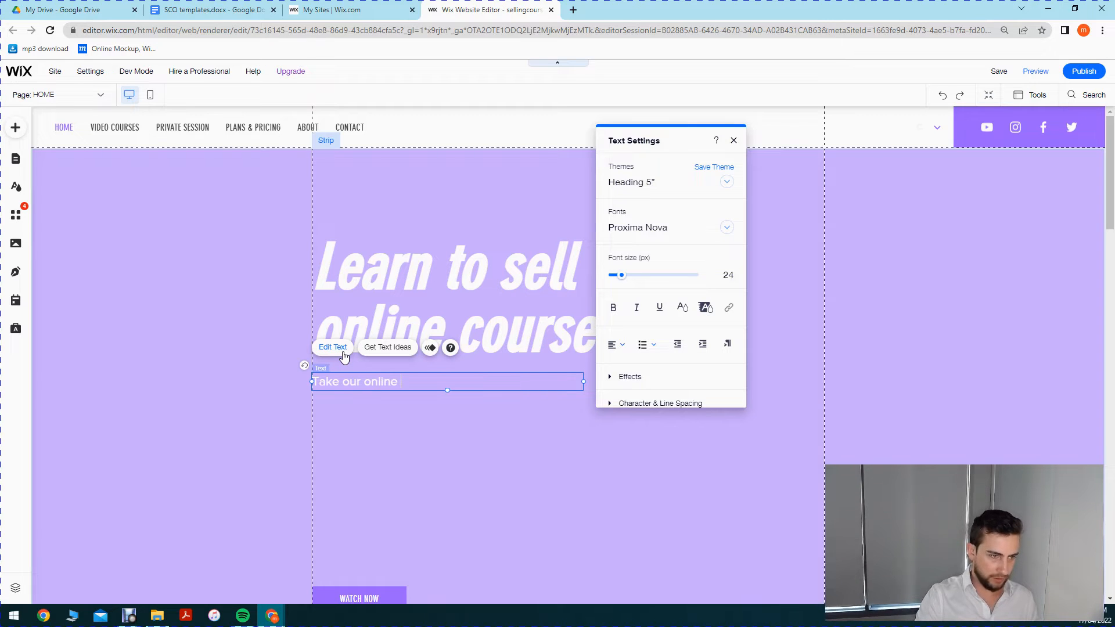
pyautogui.write('works')
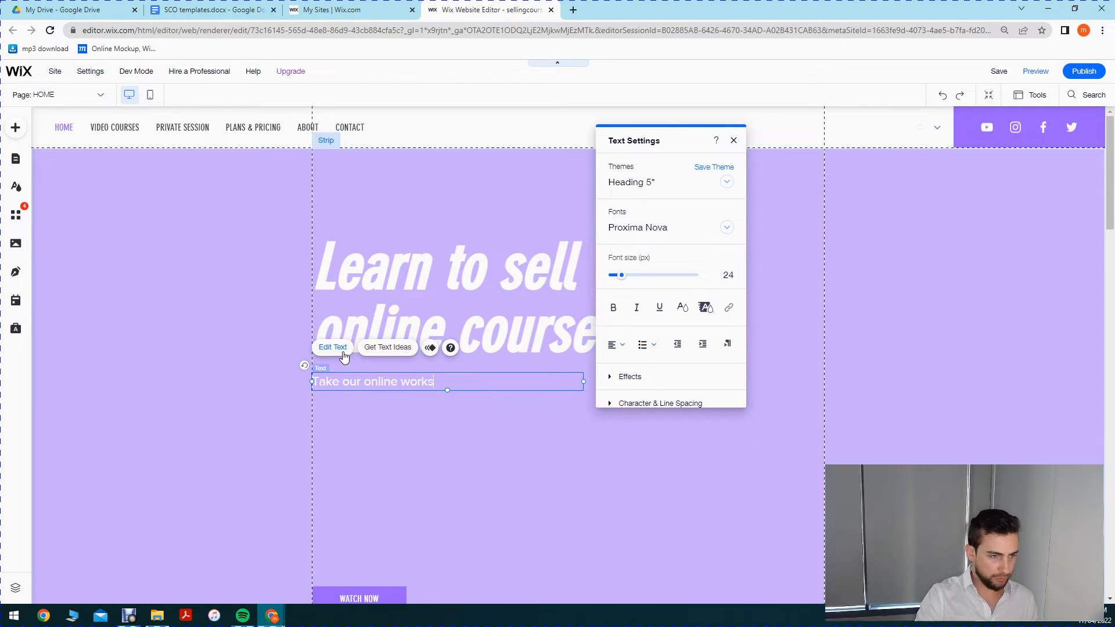
pyautogui.write('hop in order to ')
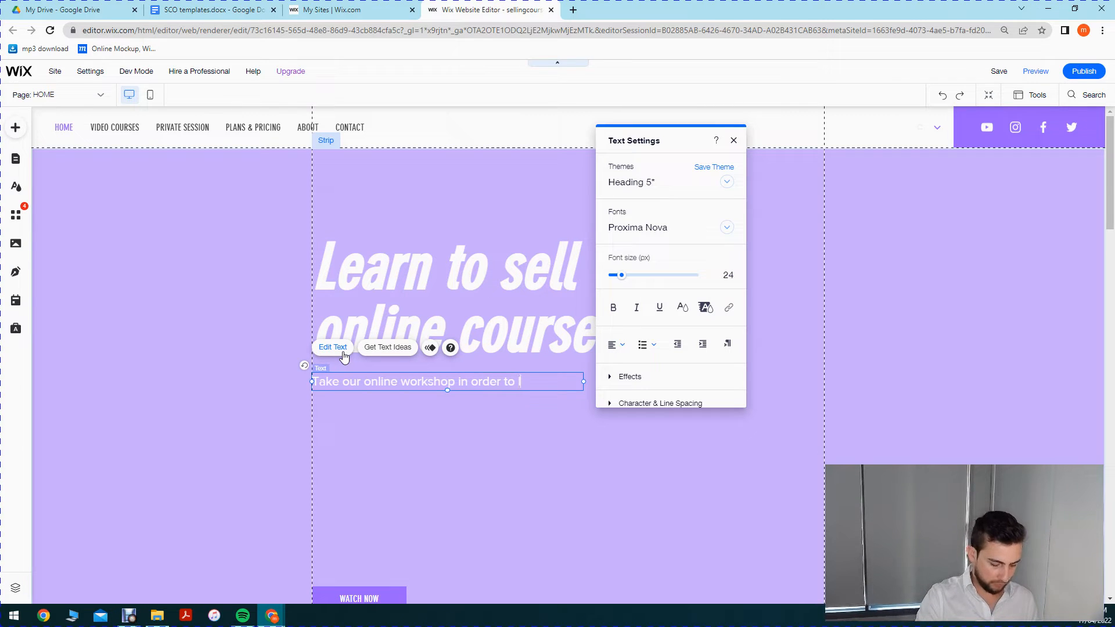
pyautogui.write('learn h')
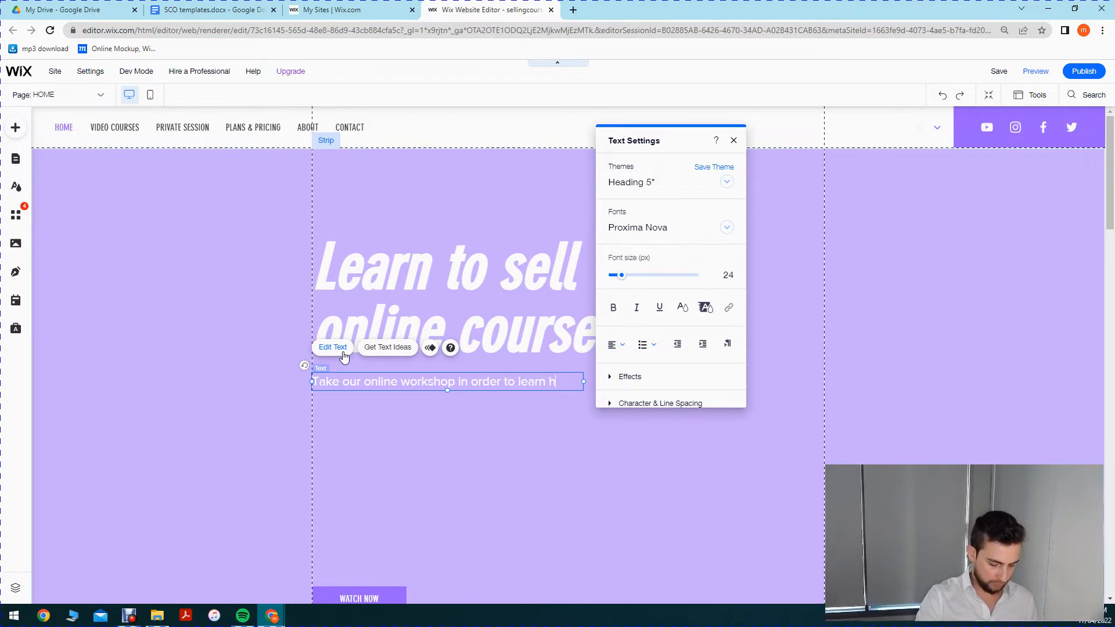
pyautogui.write('ow to develop you')
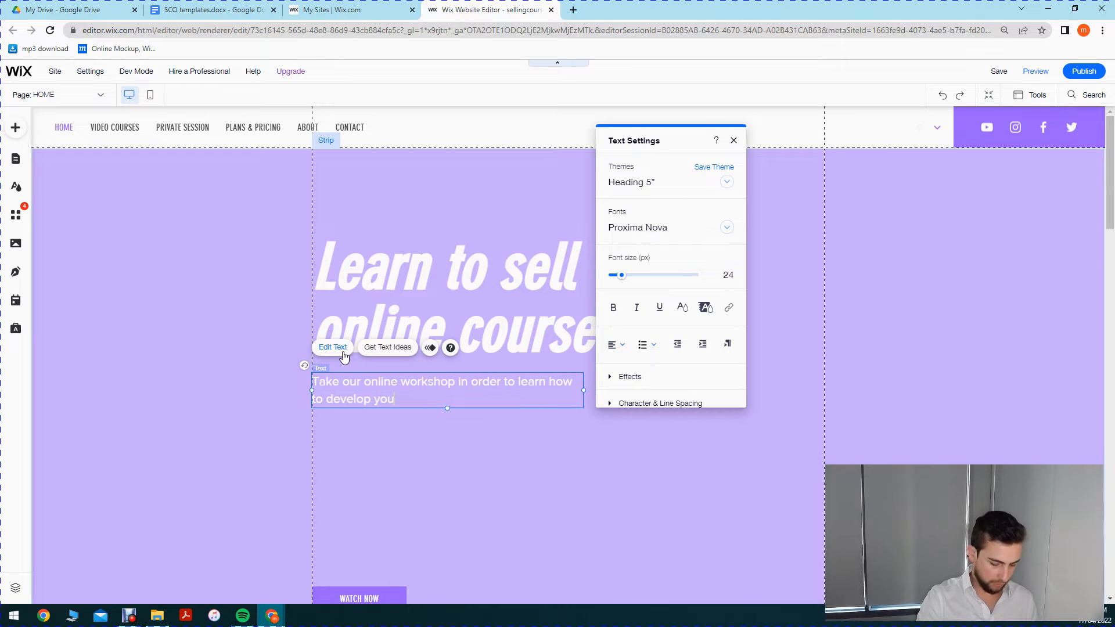
pyautogui.write('r own sp')
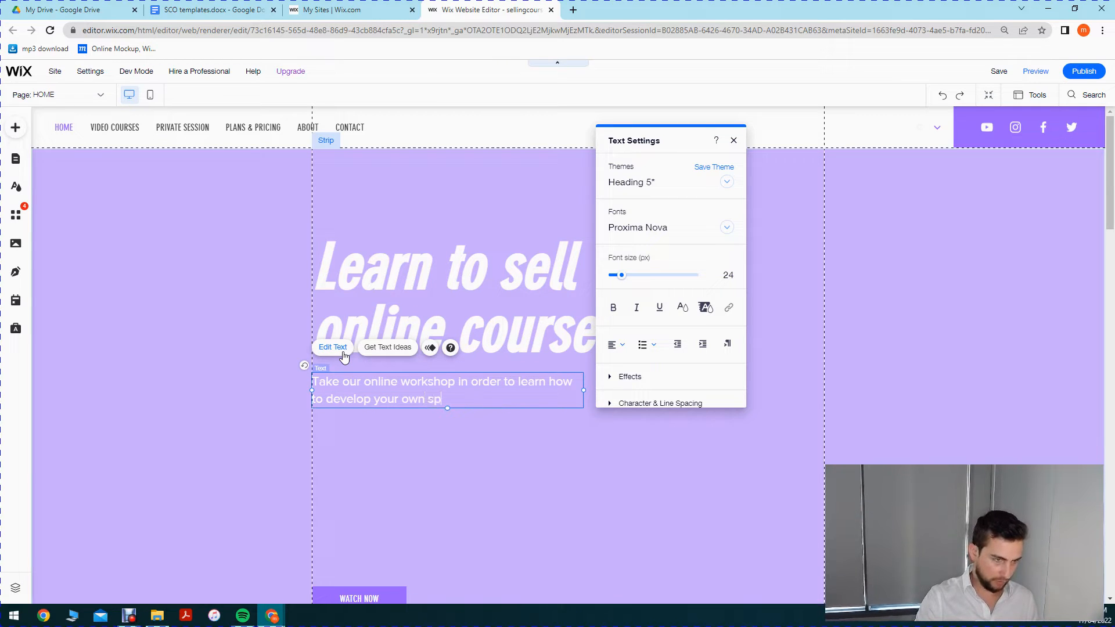
pyautogui.press('BackSpace')
pyautogui.press('BackSpace')
pyautogui.write('uniqu')
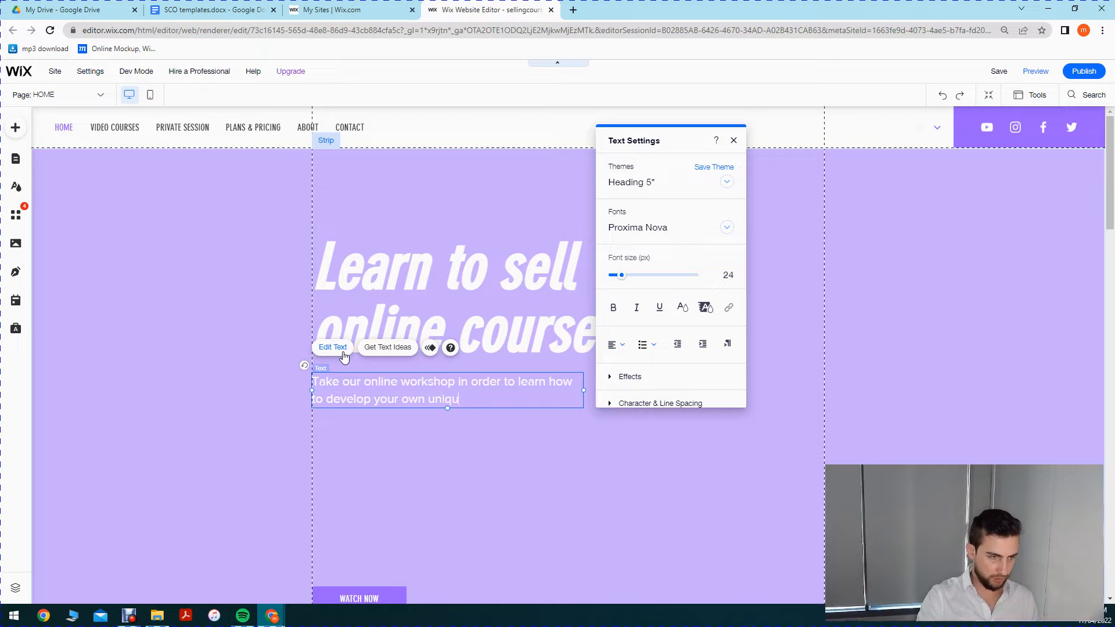
pyautogui.write('e course')
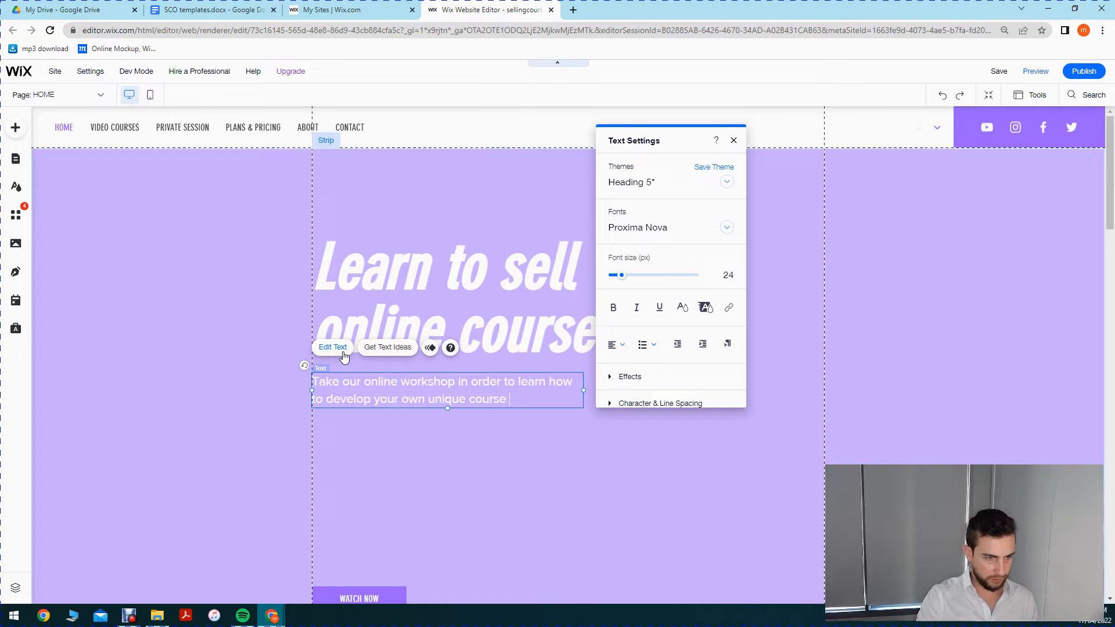
# Step: Continue the hero paragraph with "in 30 days and create a automated source of recurring revenue."
pyautogui.write(' in 30 days a')
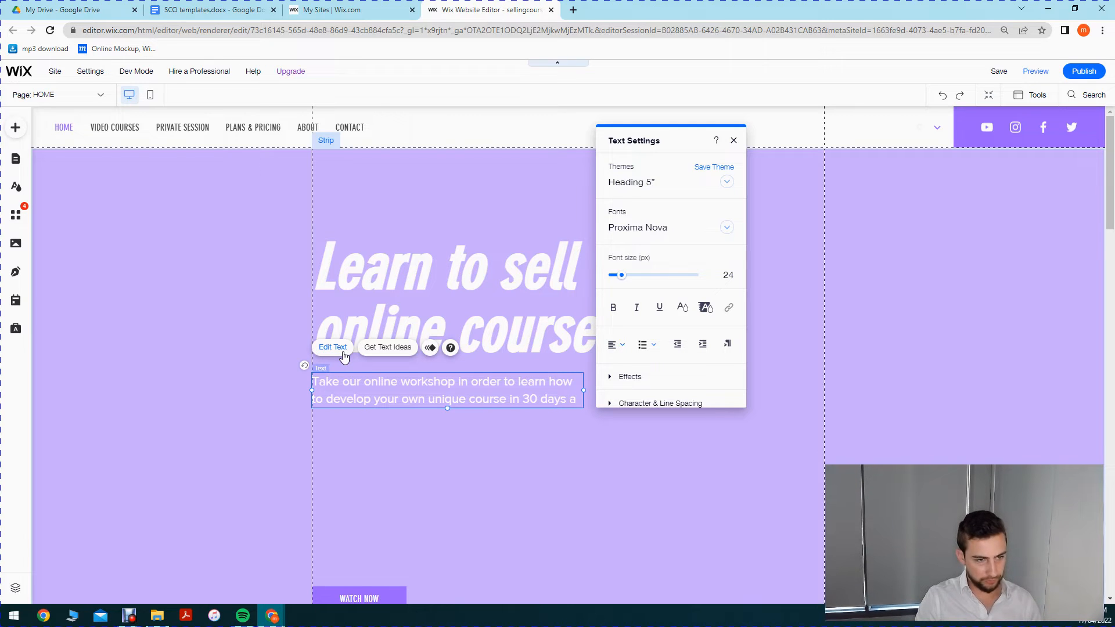
pyautogui.write('snd')
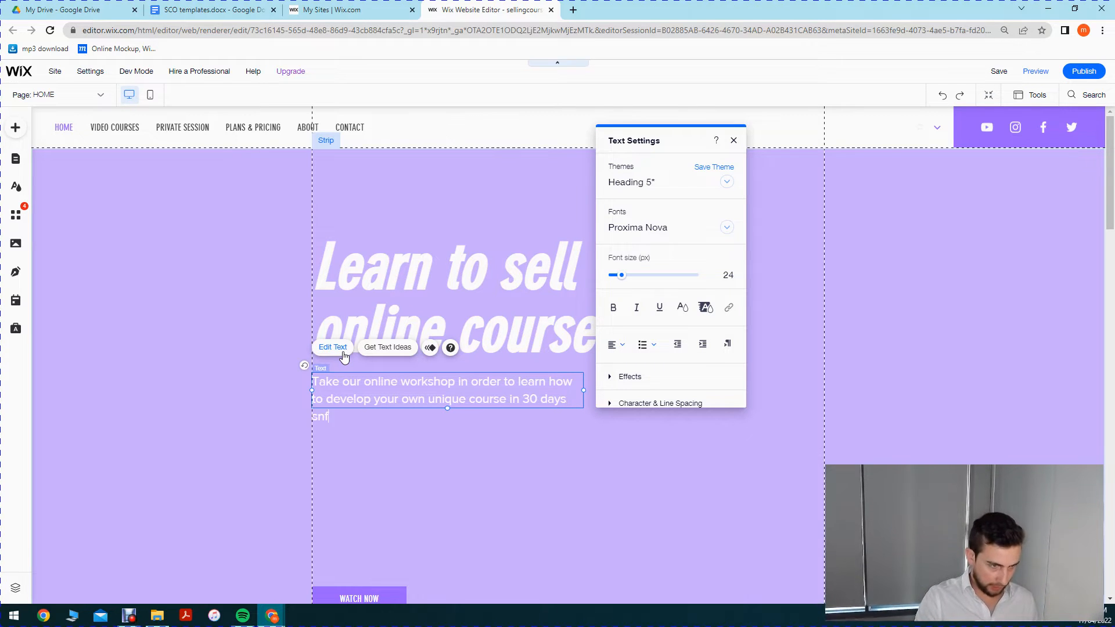
pyautogui.press('BackSpace')
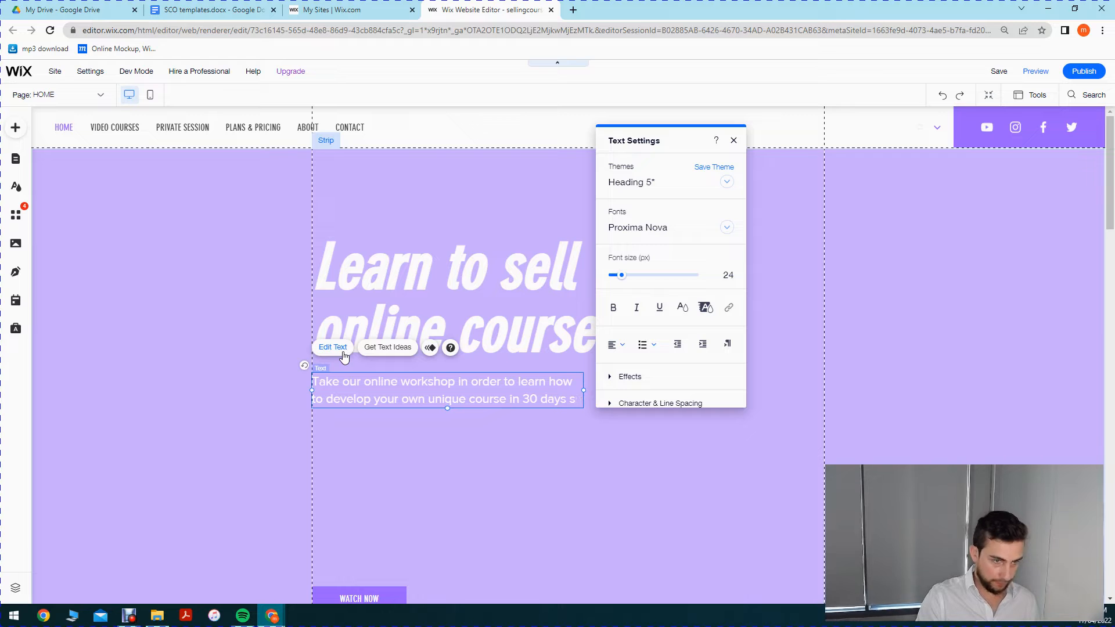
pyautogui.write('and cr')
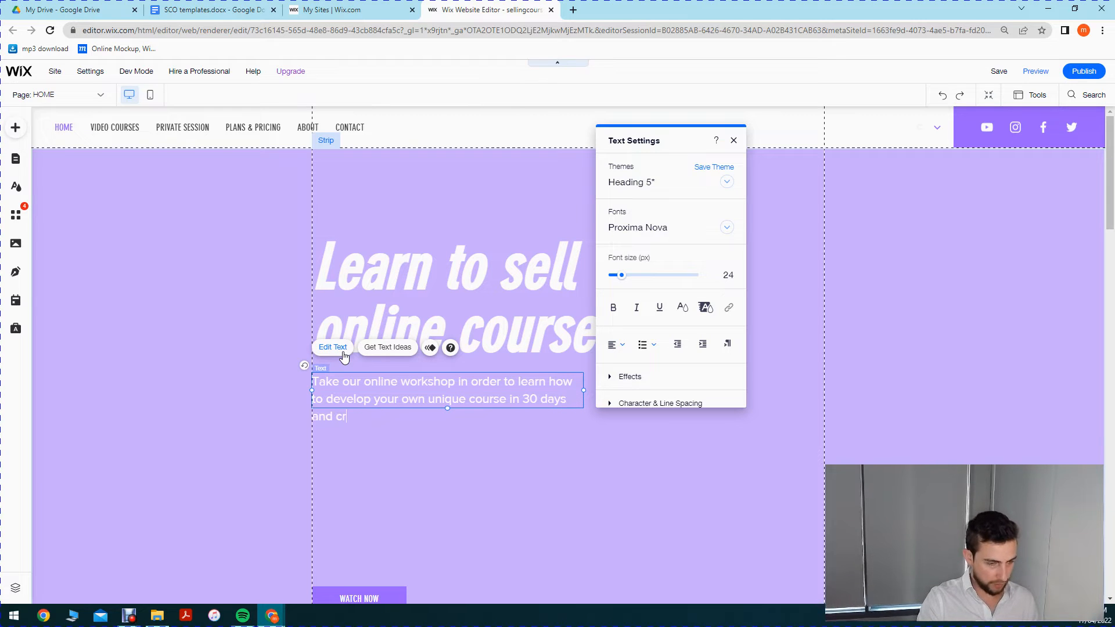
pyautogui.write('eate a aut')
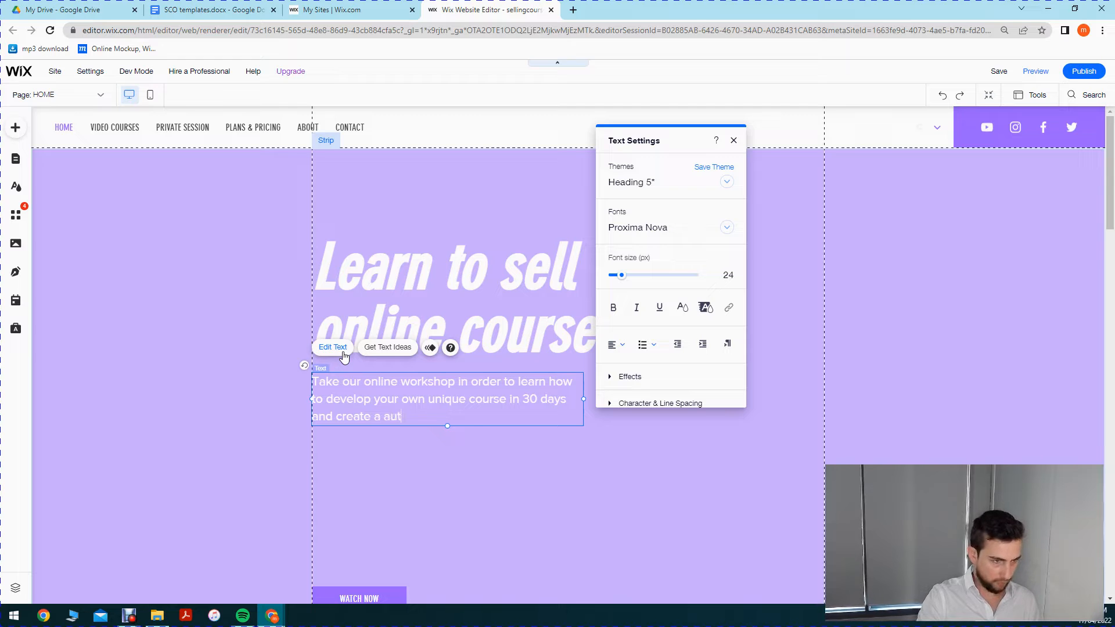
pyautogui.write('omated ')
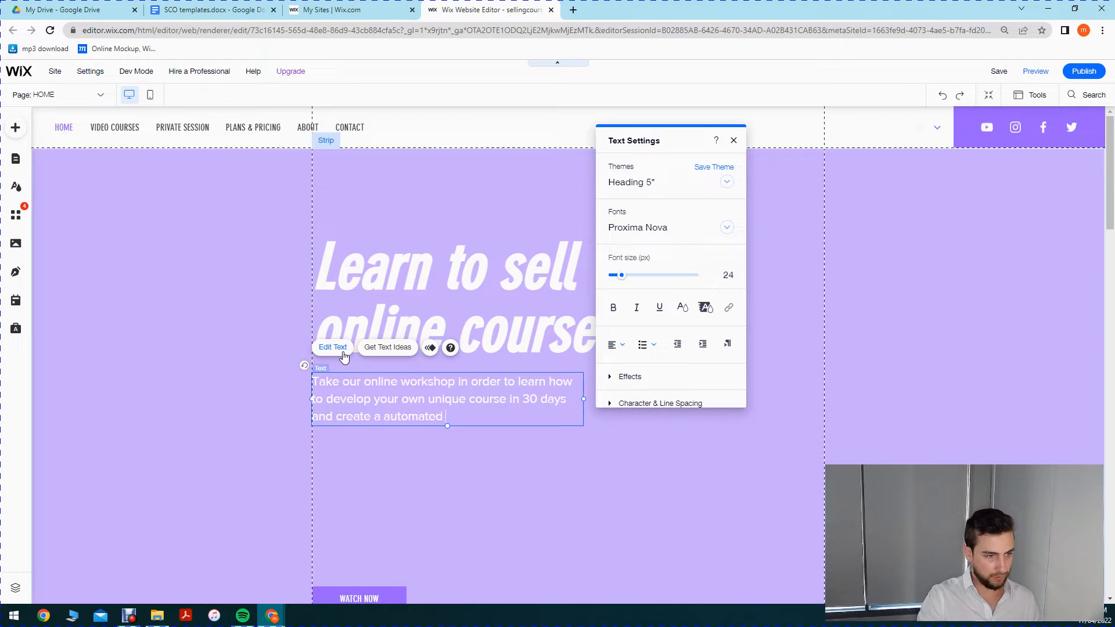
pyautogui.write('source')
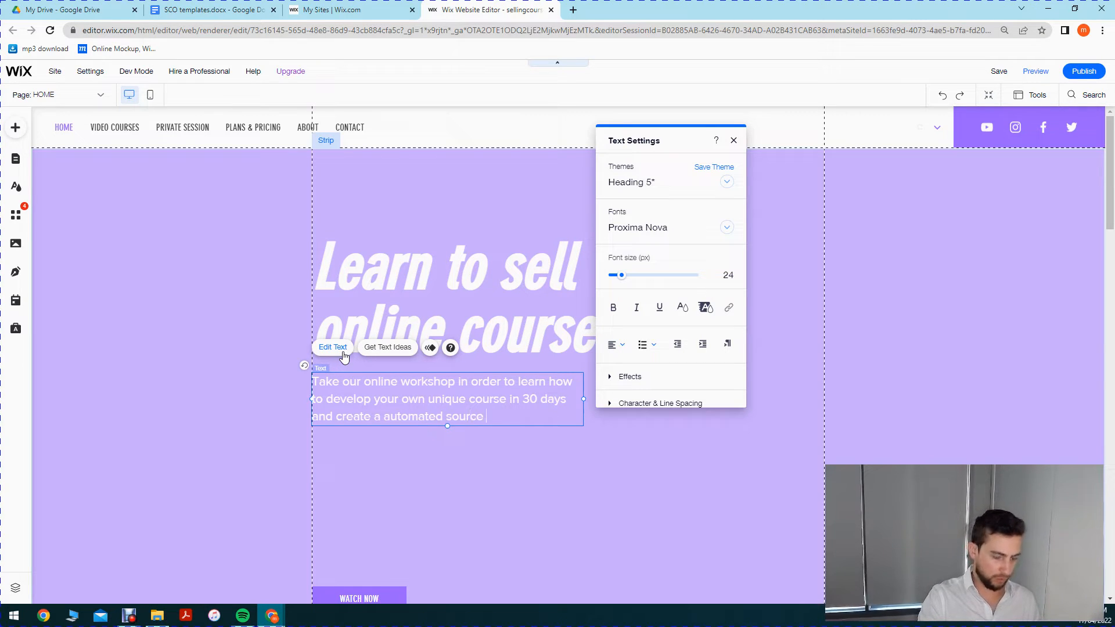
pyautogui.write(' of recurring revenue.')
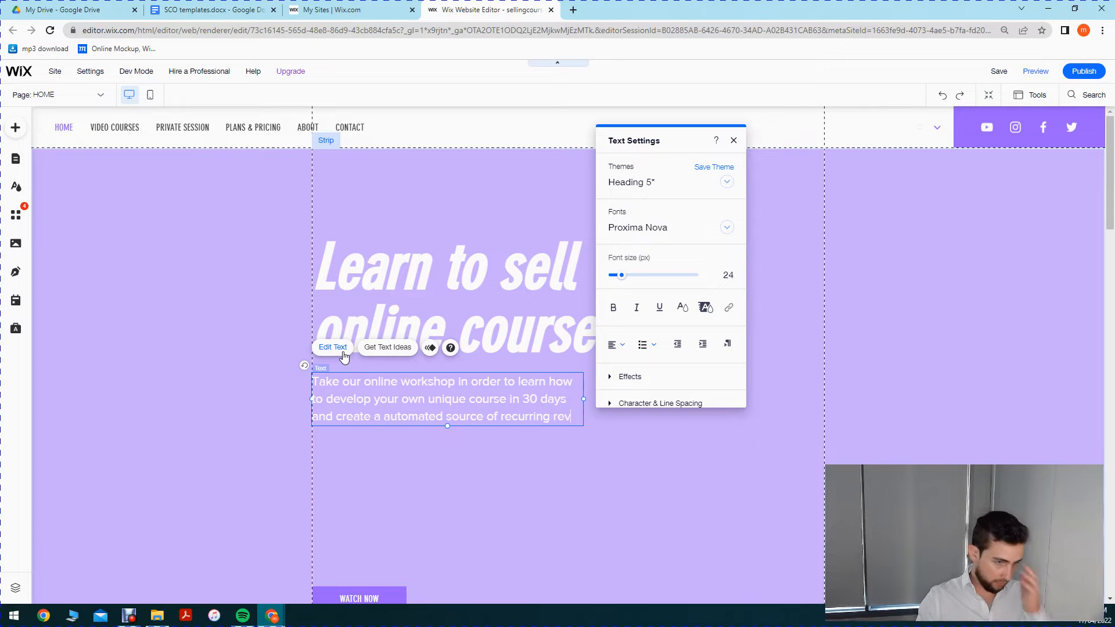
pyautogui.click(537, 512)
pyautogui.scroll(-2, 617, 281)
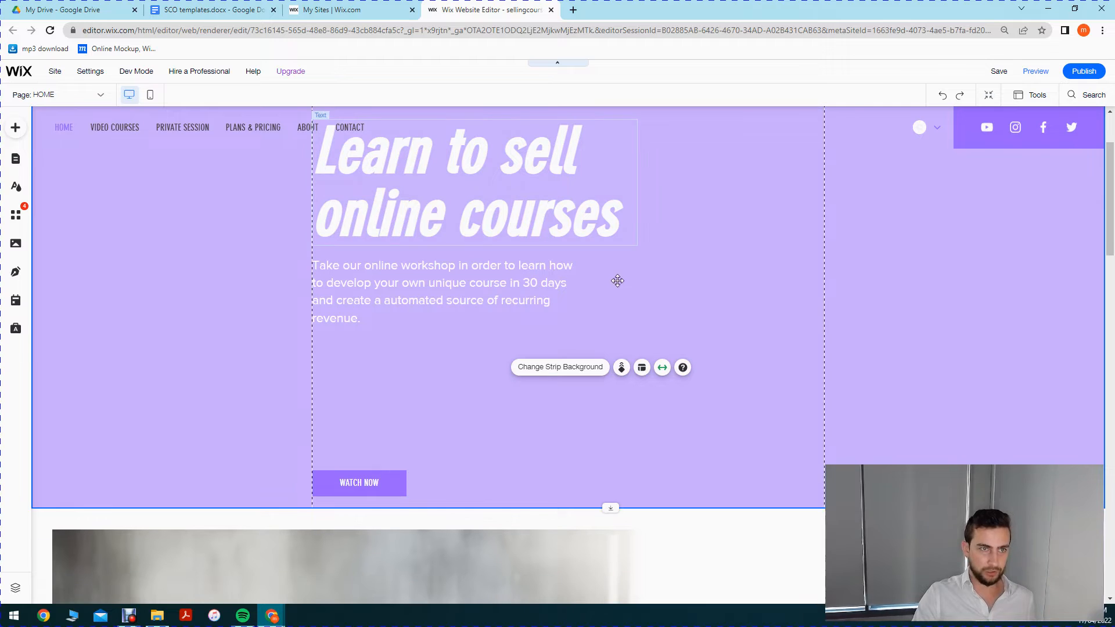
pyautogui.click(384, 492)
pyautogui.moveTo(383, 497); pyautogui.dragTo(386, 365)
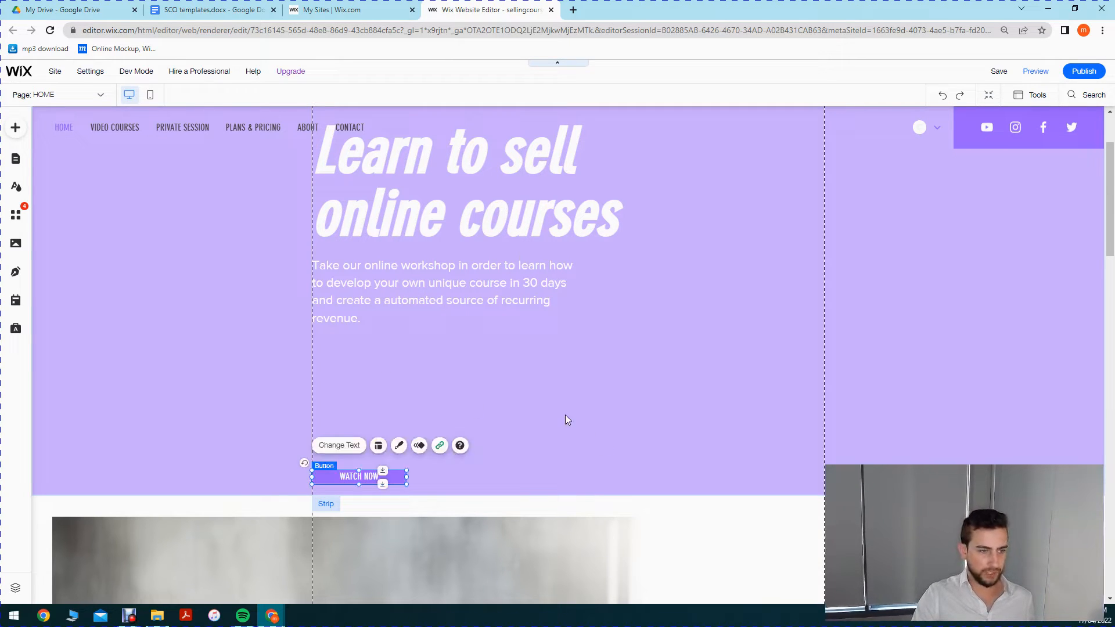
pyautogui.click(523, 368)
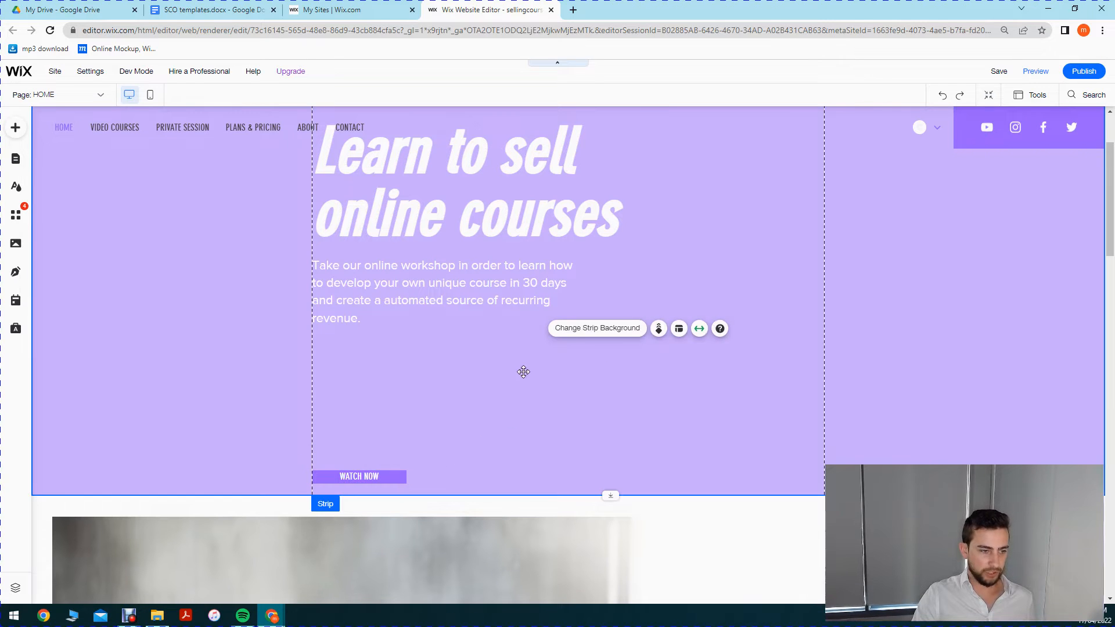
pyautogui.click(538, 388)
pyautogui.hotkey('ctrl', 'z')
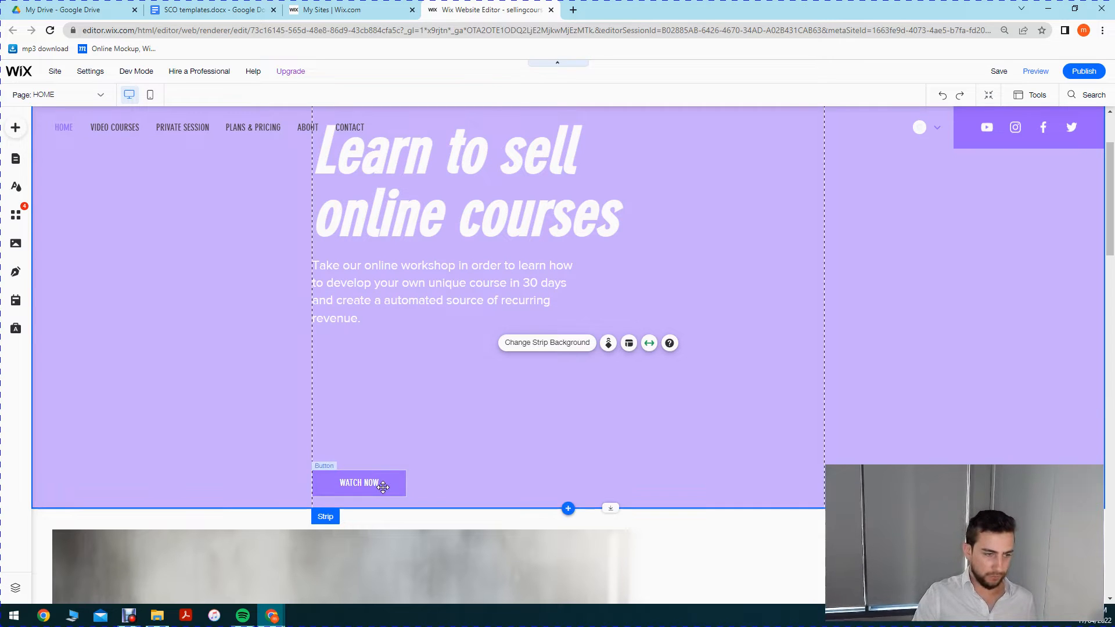
# Step: Move the WATCH NOW button up so it sits just beneath the hero paragraph, aligned with the text's left edge
pyautogui.click(349, 490)
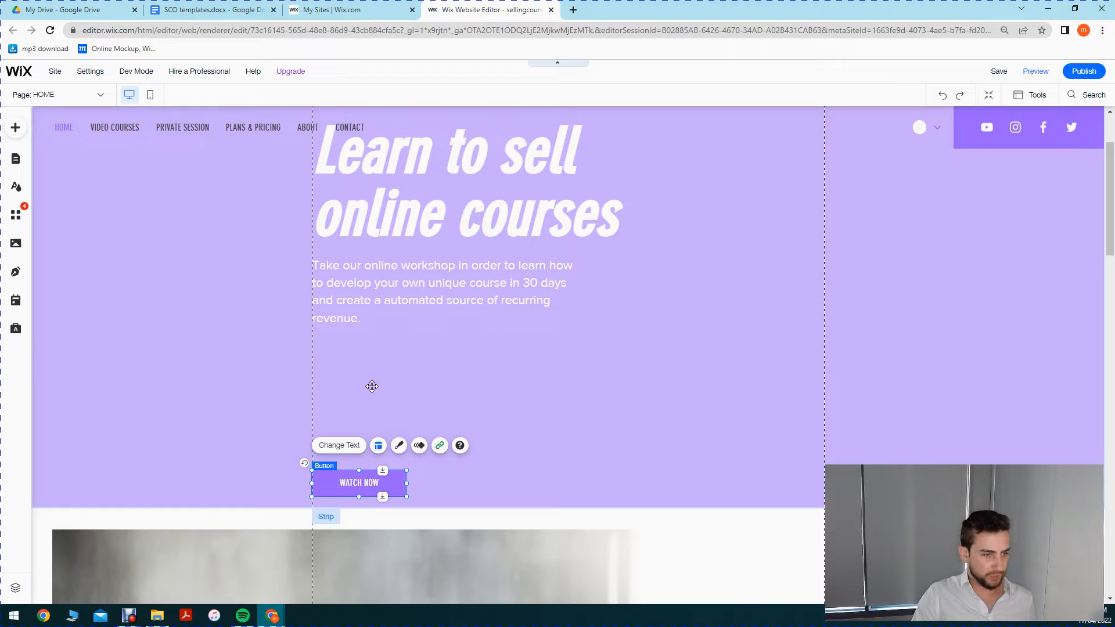
pyautogui.moveTo(375, 492); pyautogui.dragTo(375, 368)
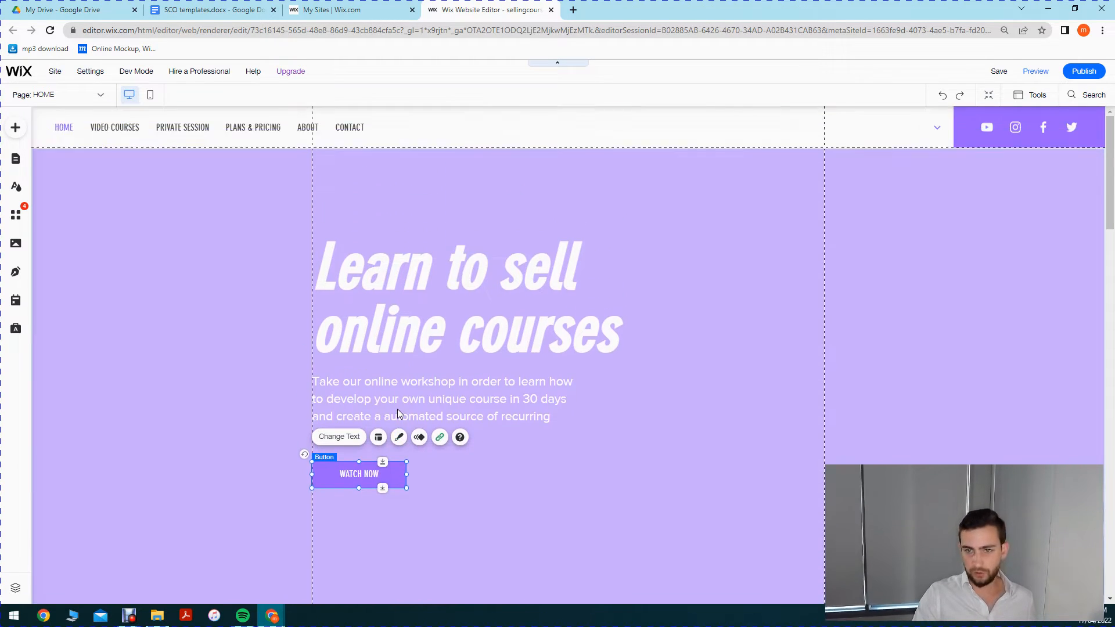
# Step: Shorten the hero strip by raising its bottom edge closer to the WATCH NOW button
pyautogui.scroll(-3, 447, 386)
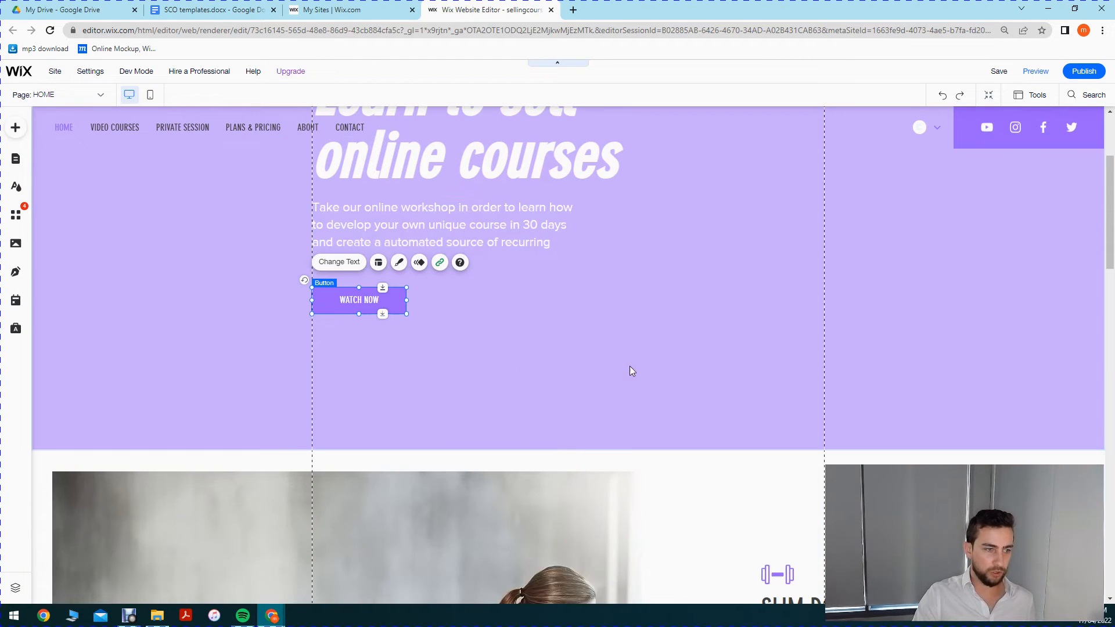
pyautogui.click(621, 365)
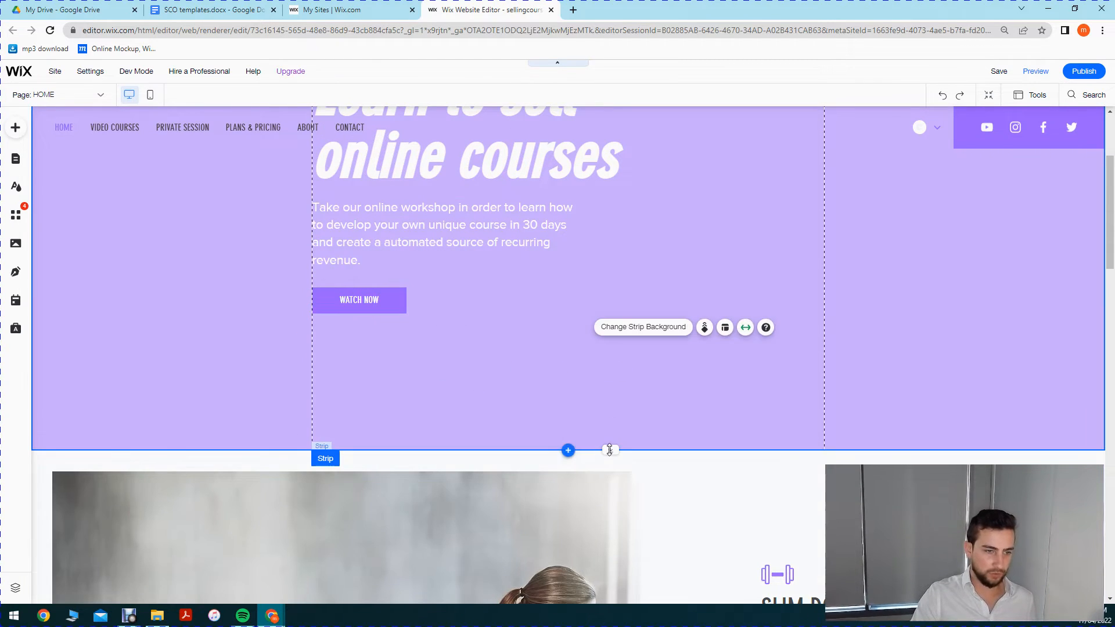
pyautogui.moveTo(609, 449); pyautogui.dragTo(609, 373)
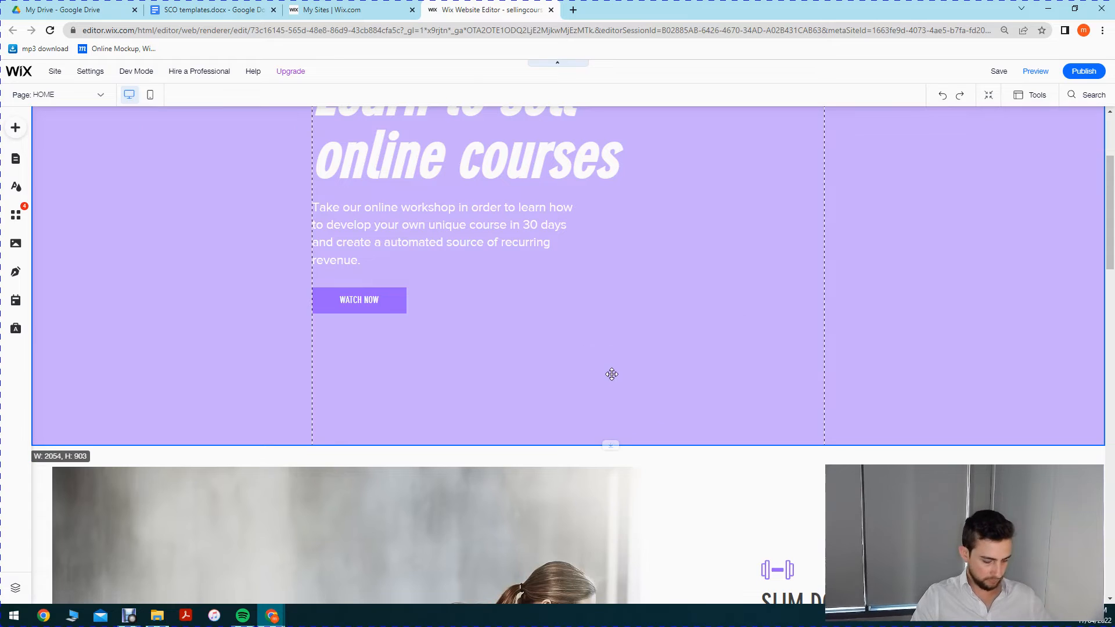
pyautogui.scroll(3, 650, 349)
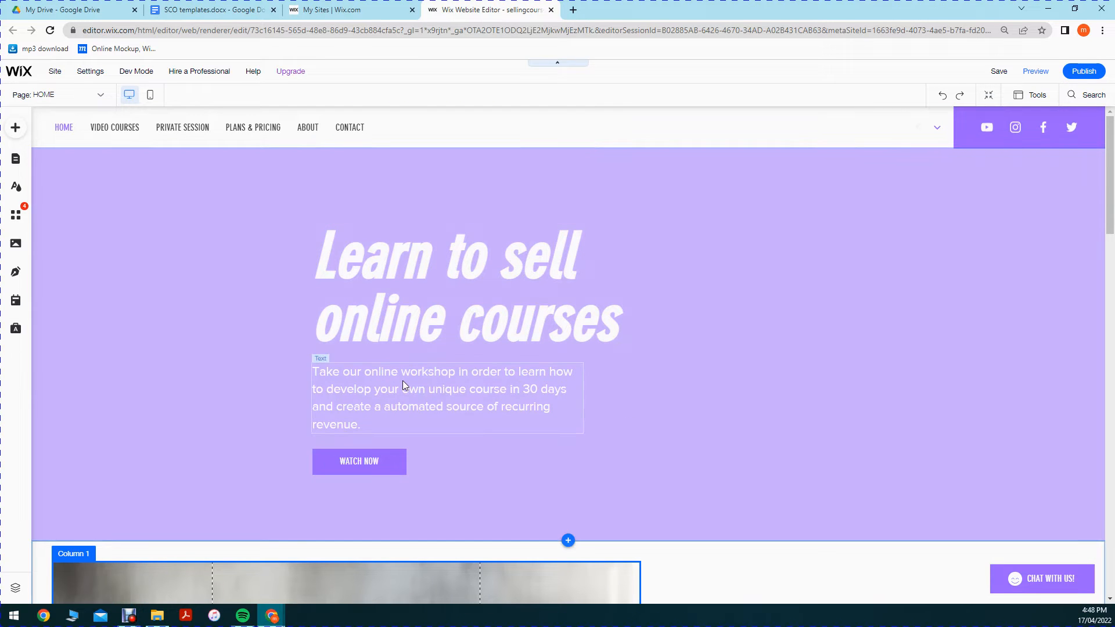
# Step: Move the hero strip up to the very top of the page so it begins behind the header menu
pyautogui.click(613, 413)
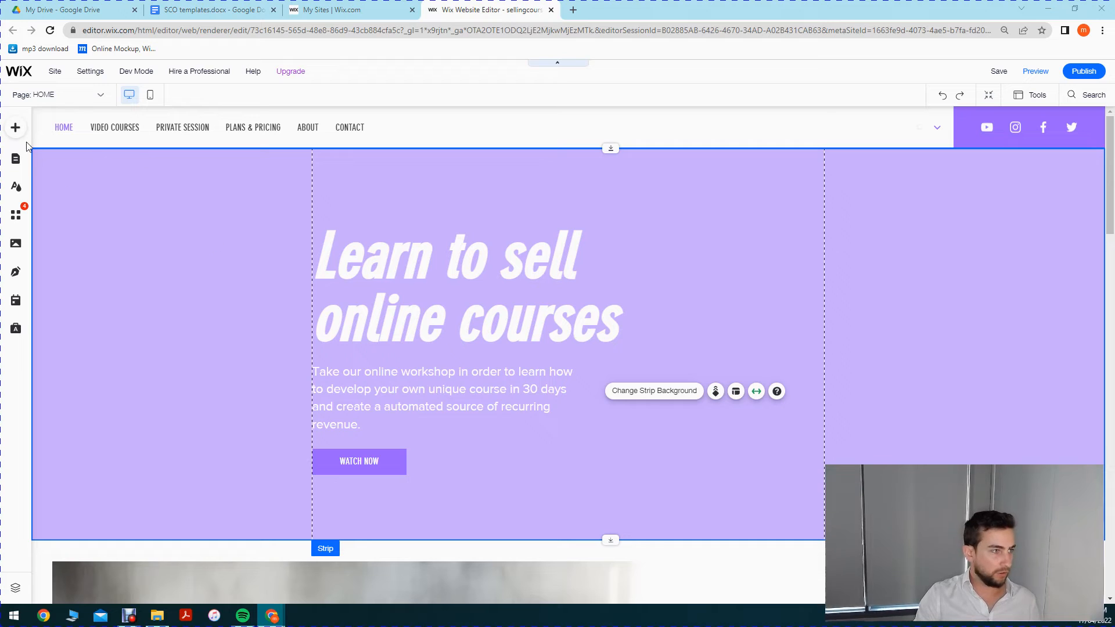
pyautogui.click(15, 132)
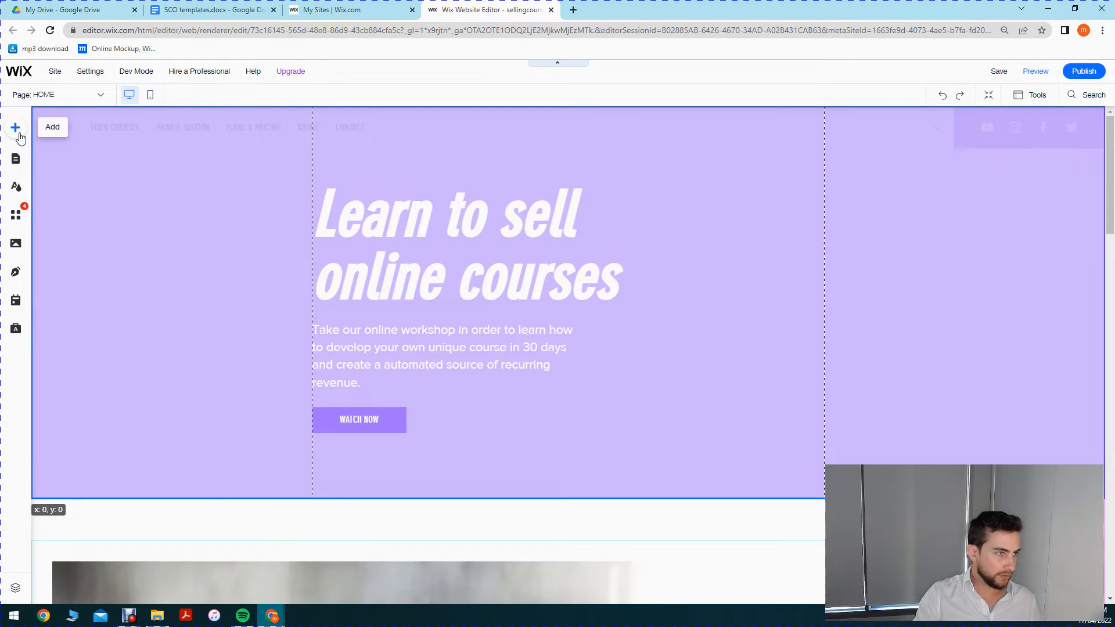
pyautogui.click(49, 138)
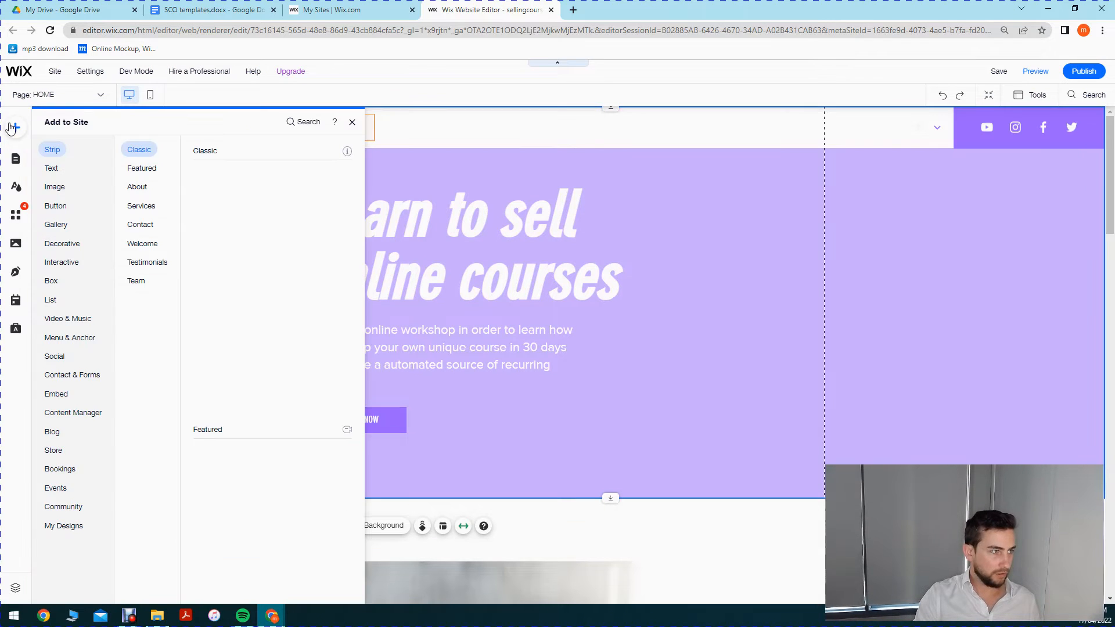
# Step: Start adding an own image to the page by uploading a media file from the computer
pyautogui.click(15, 127)
pyautogui.click(55, 186)
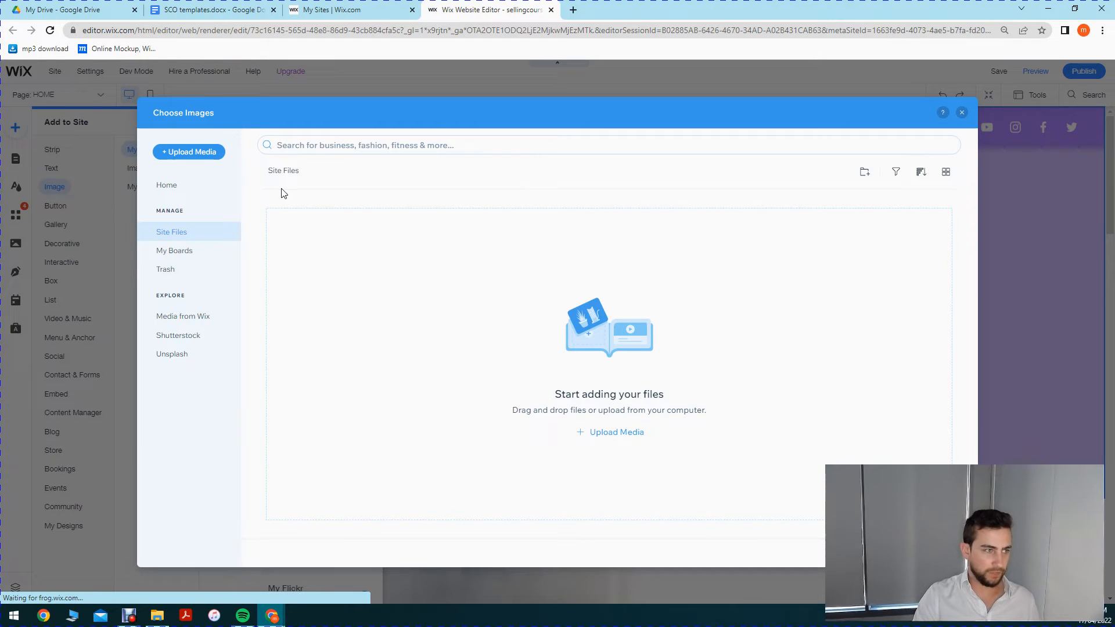
pyautogui.click(194, 152)
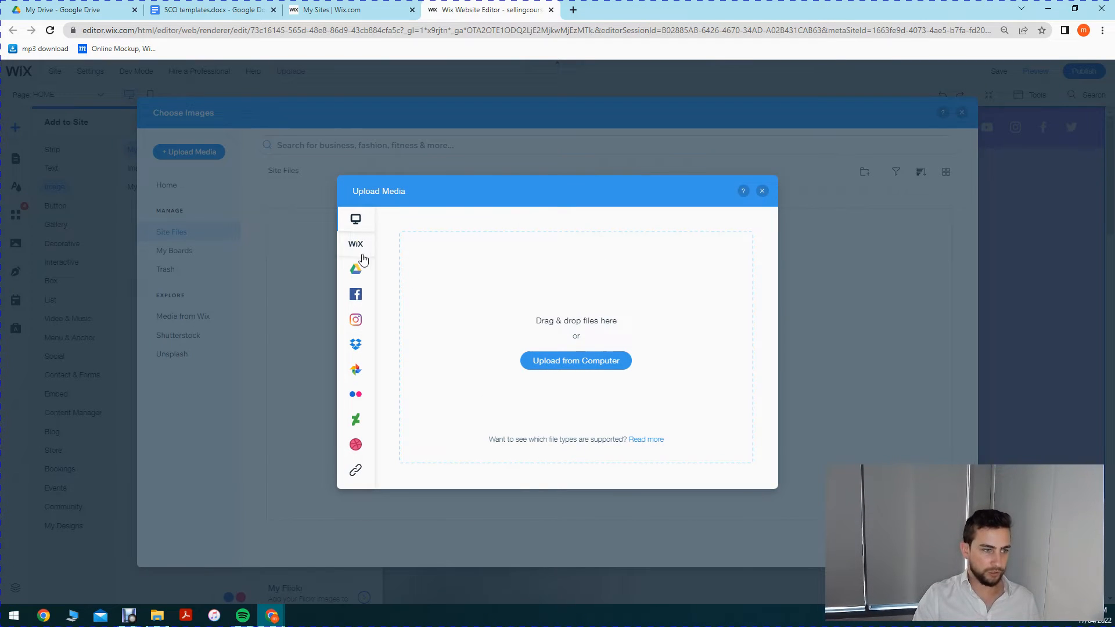
pyautogui.moveTo(357, 346)
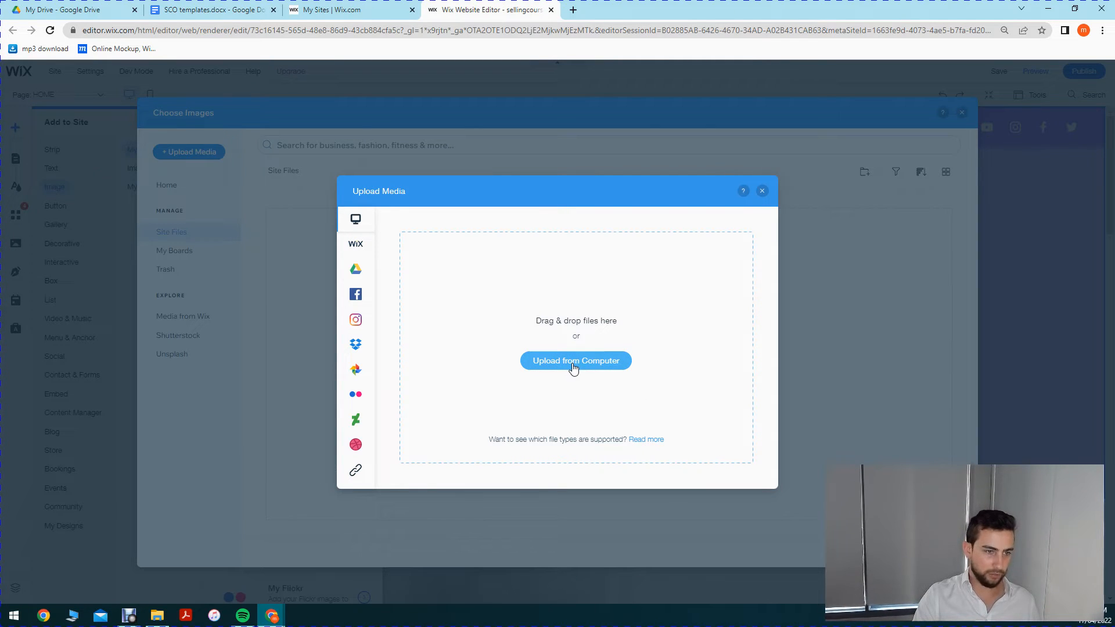
pyautogui.click(546, 356)
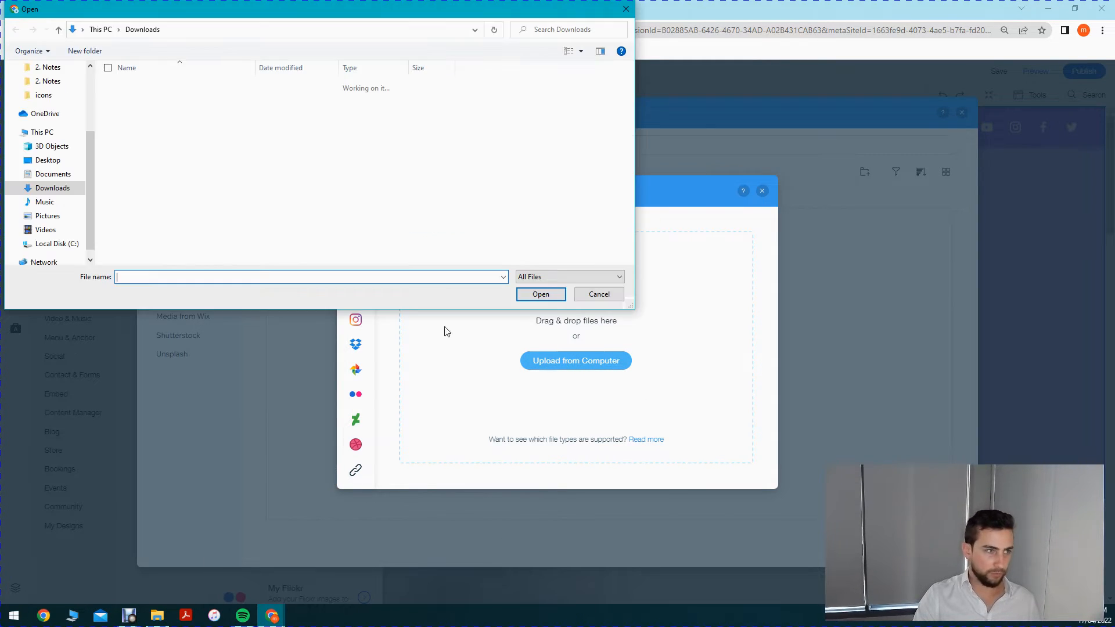
# Step: Upload the "screenshot in phone-min" image from Documents > Business > Excel > images and place it on the page
pyautogui.click(53, 174)
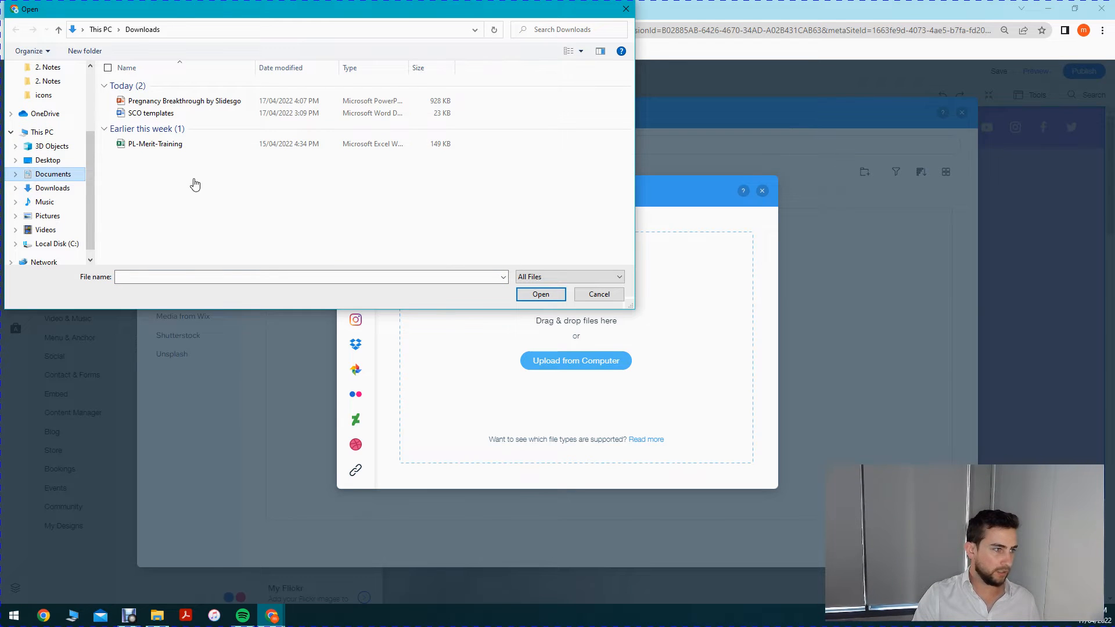
pyautogui.doubleClick(138, 85)
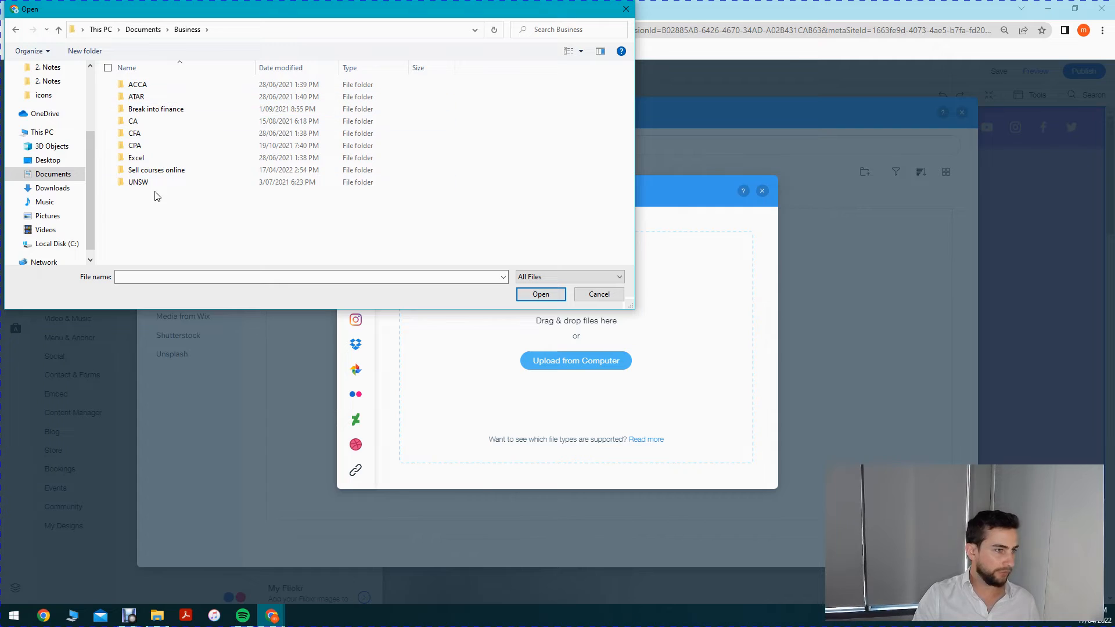
pyautogui.doubleClick(155, 159)
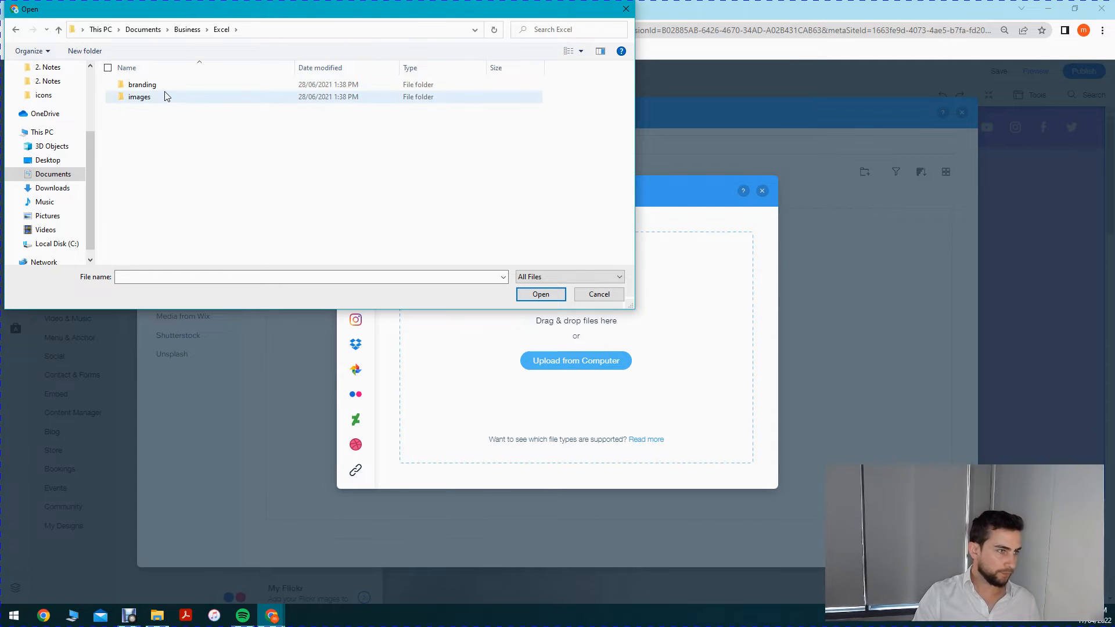
pyautogui.click(167, 97)
pyautogui.press('Return')
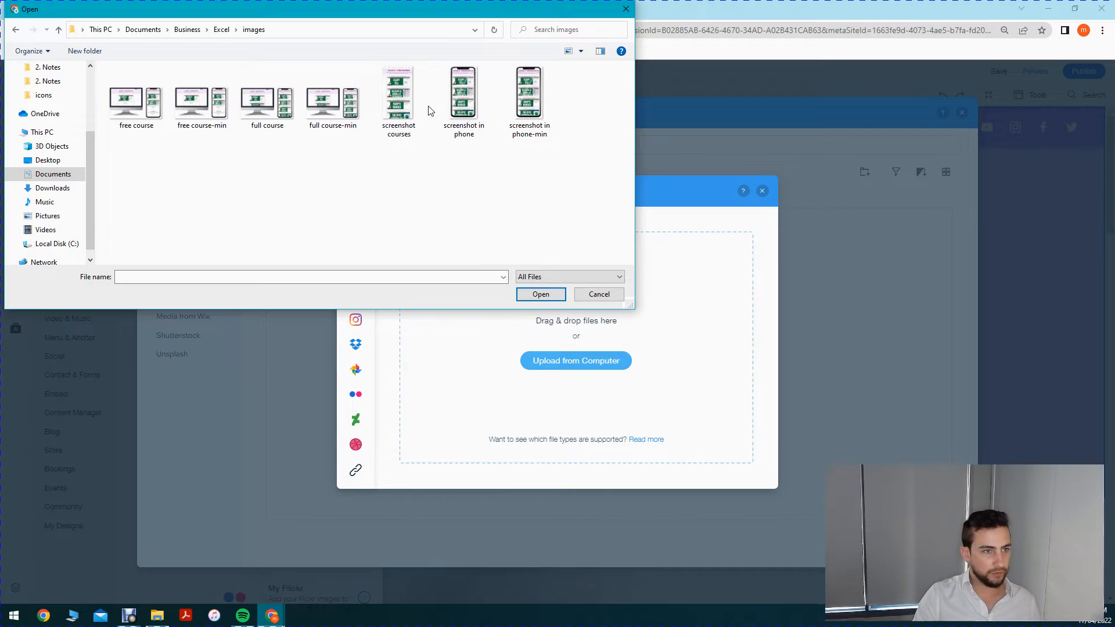
pyautogui.doubleClick(534, 109)
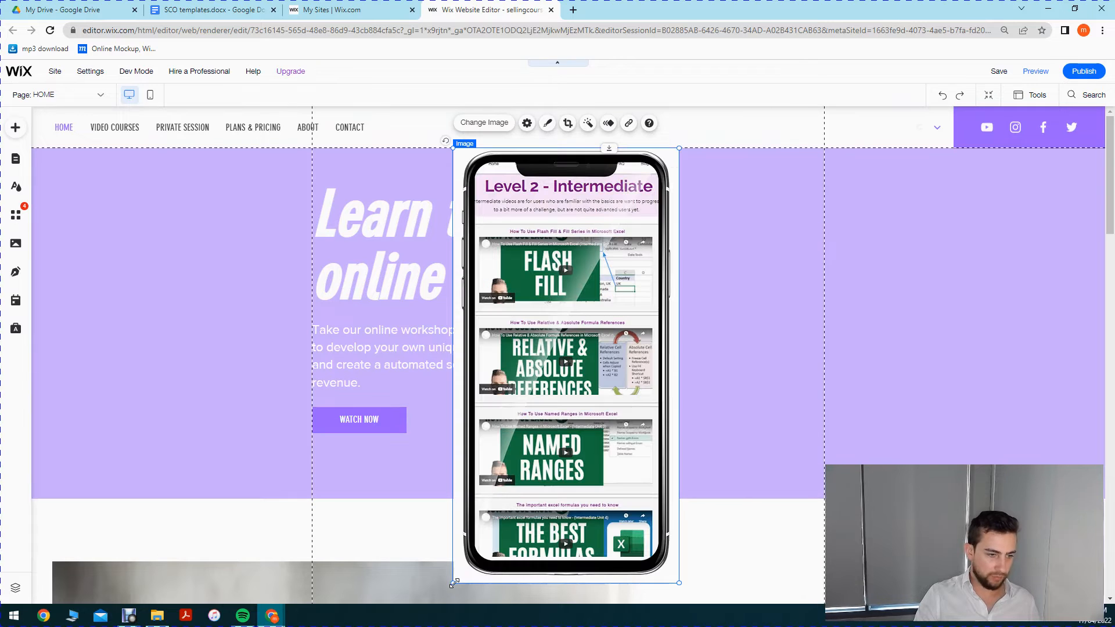
# Step: Shrink the phone image to fit within the hero strip's height and place it to the right of the heading and paragraph
pyautogui.moveTo(452, 582); pyautogui.dragTo(574, 416)
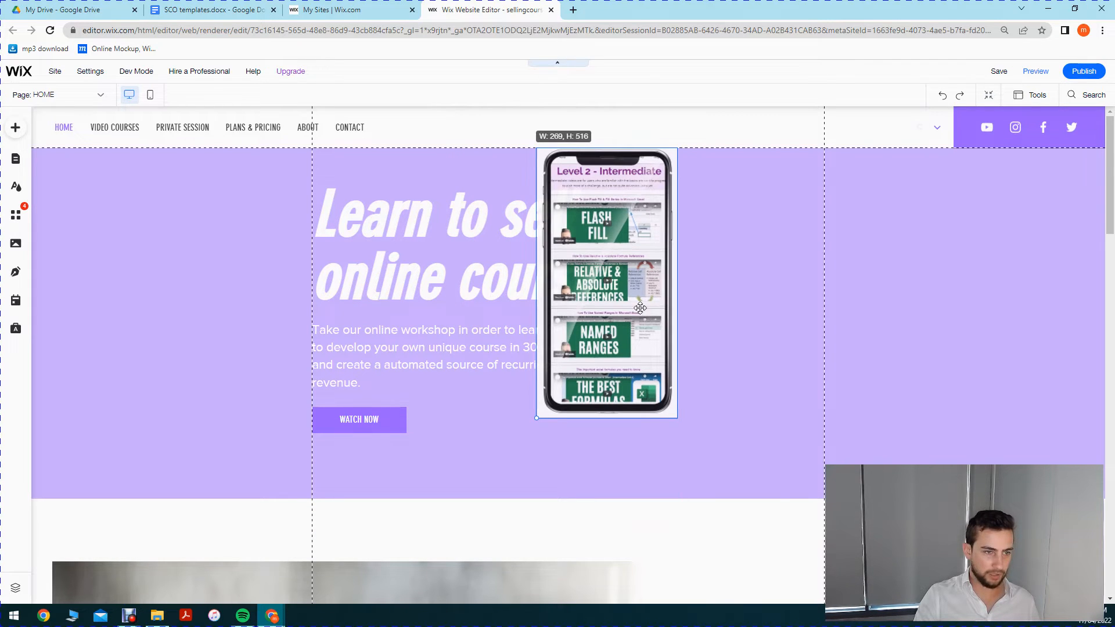
pyautogui.click(729, 256)
pyautogui.moveTo(729, 257); pyautogui.dragTo(681, 257)
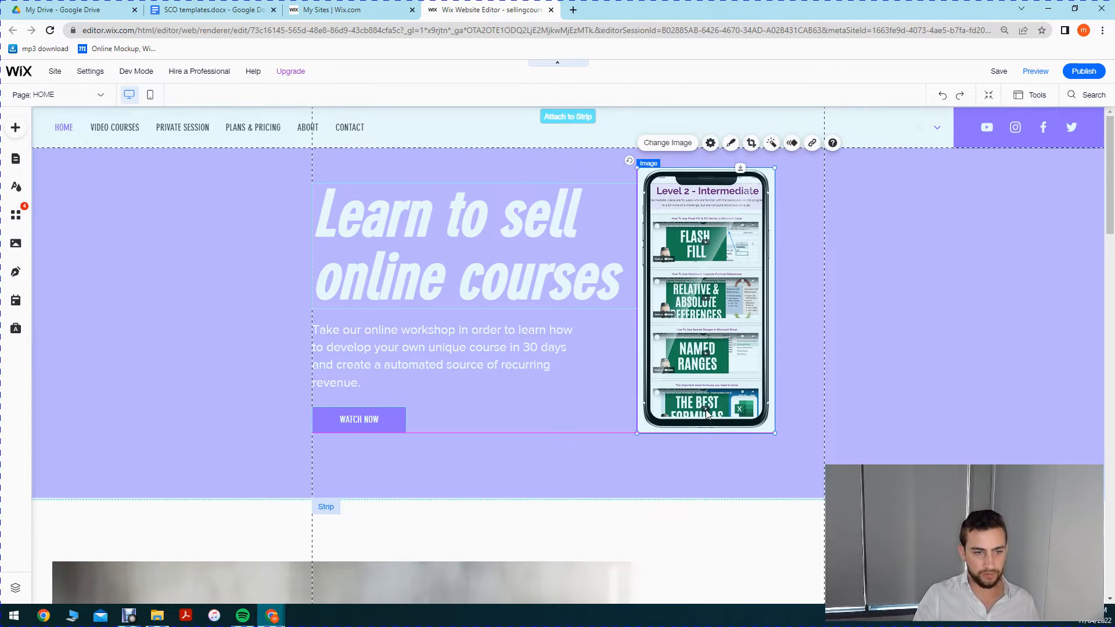
pyautogui.moveTo(775, 433)
pyautogui.mouseDown()
pyautogui.moveTo(787, 444)
pyautogui.moveTo(753, 428)
pyautogui.moveTo(780, 445)
pyautogui.mouseUp()
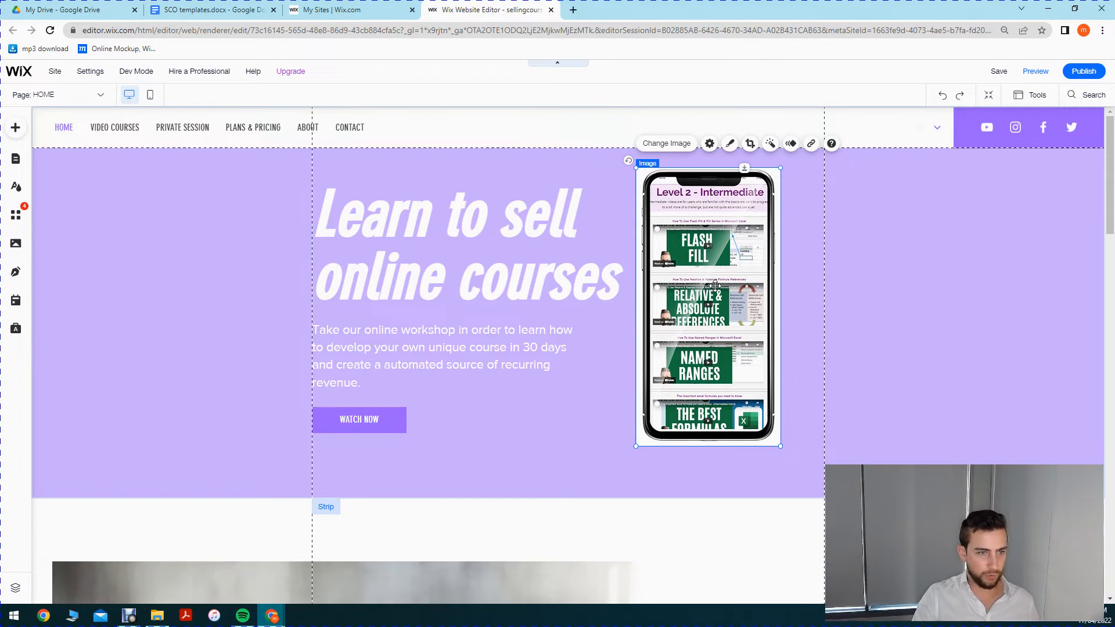
pyautogui.moveTo(715, 286); pyautogui.dragTo(723, 286)
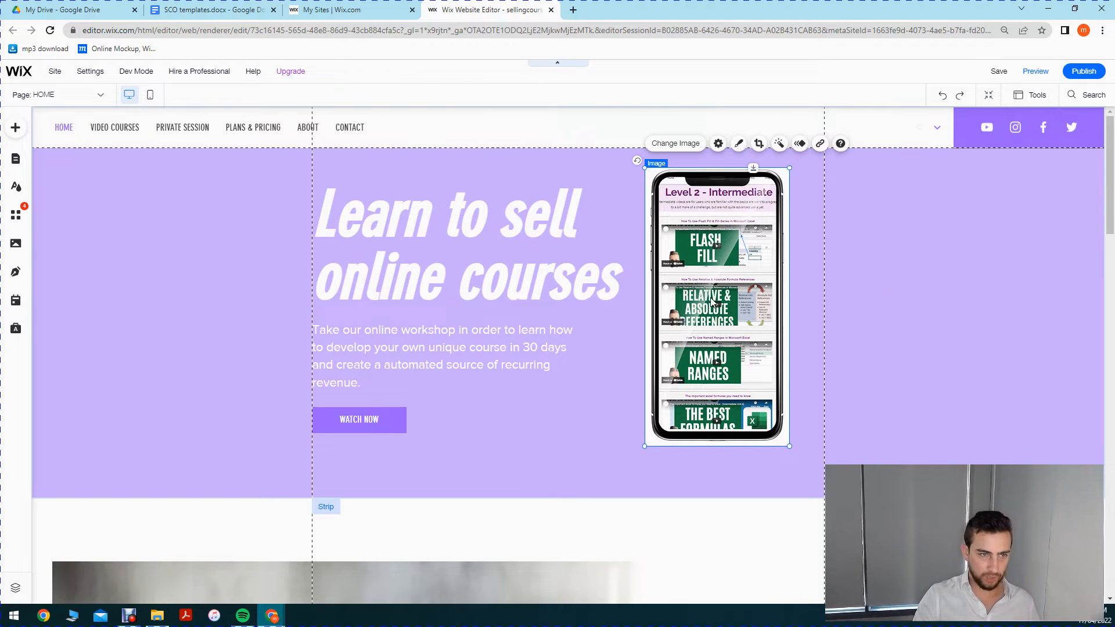
pyautogui.moveTo(720, 373); pyautogui.dragTo(717, 372)
# Step: Look through the home page's template sections below the hero strip, down to the Offered Plans section
pyautogui.scroll(-3, 568, 323)
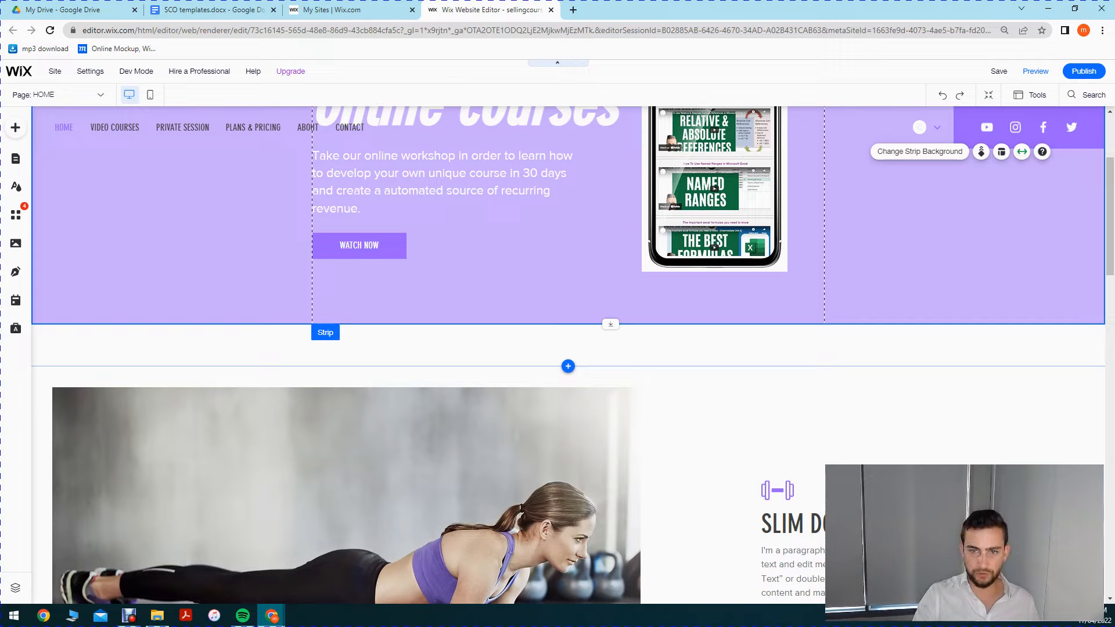
pyautogui.scroll(-10, 366, 344)
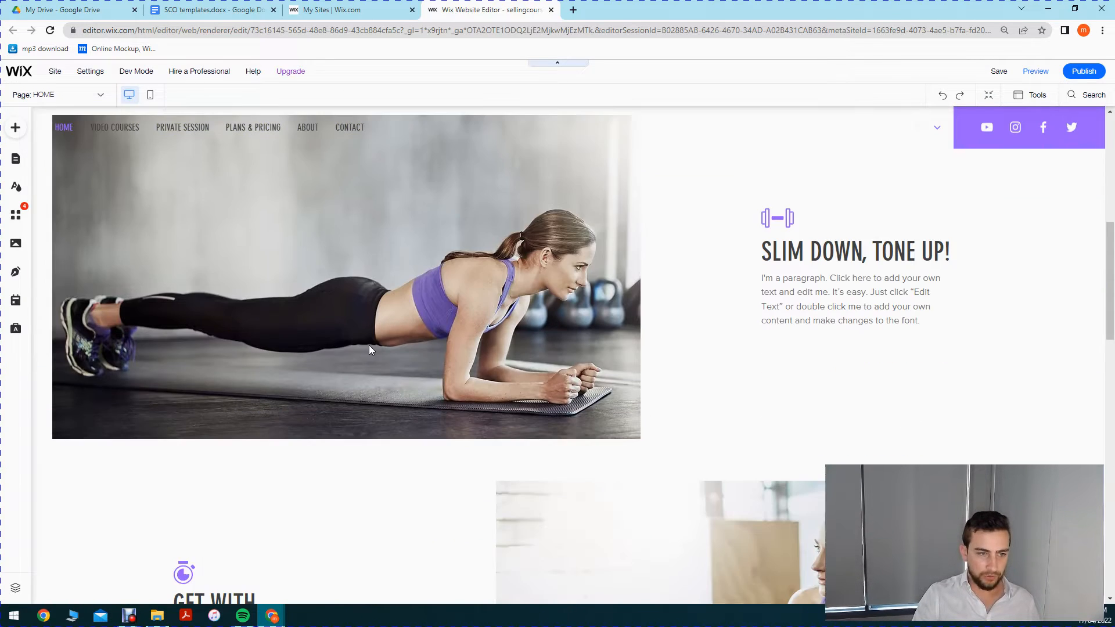
pyautogui.scroll(6, 416, 365)
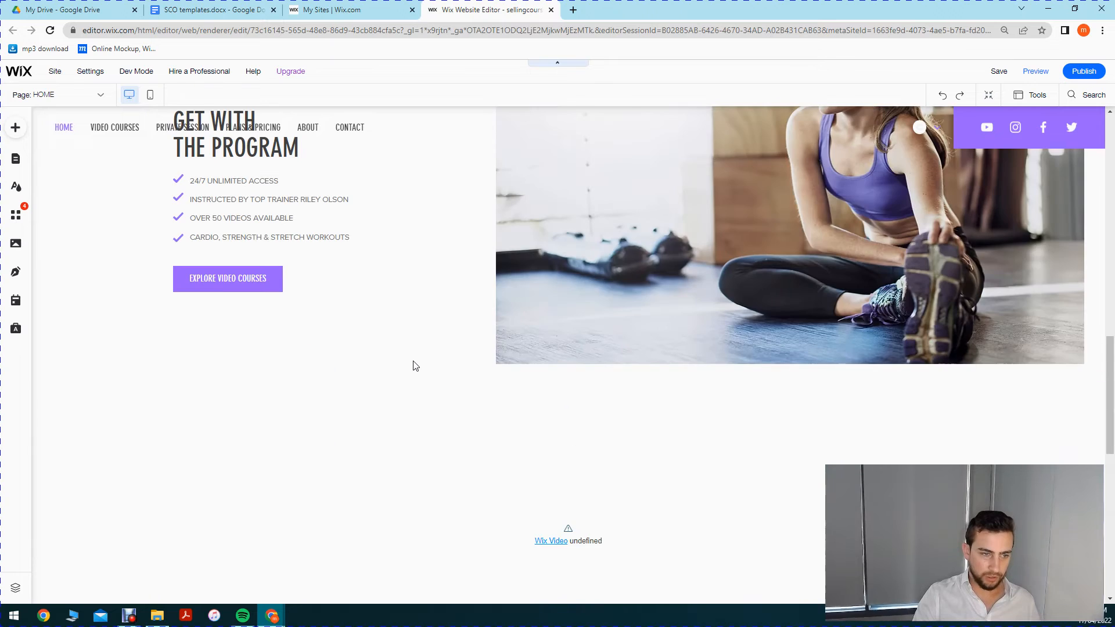
pyautogui.scroll(16, 416, 365)
pyautogui.scroll(-10, 442, 450)
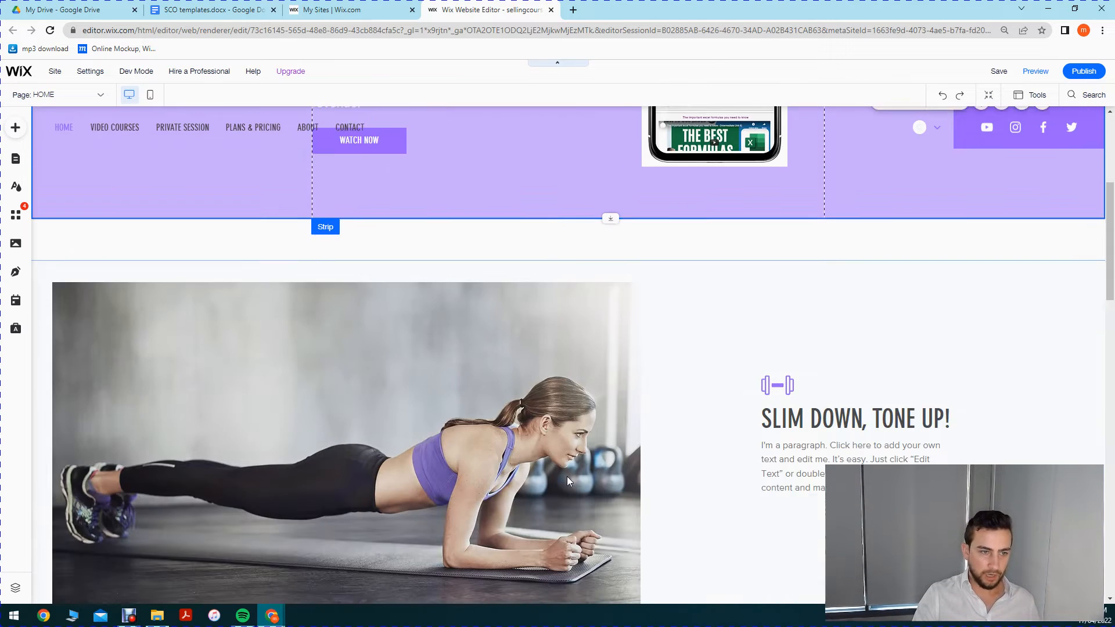
pyautogui.scroll(-5, 271, 390)
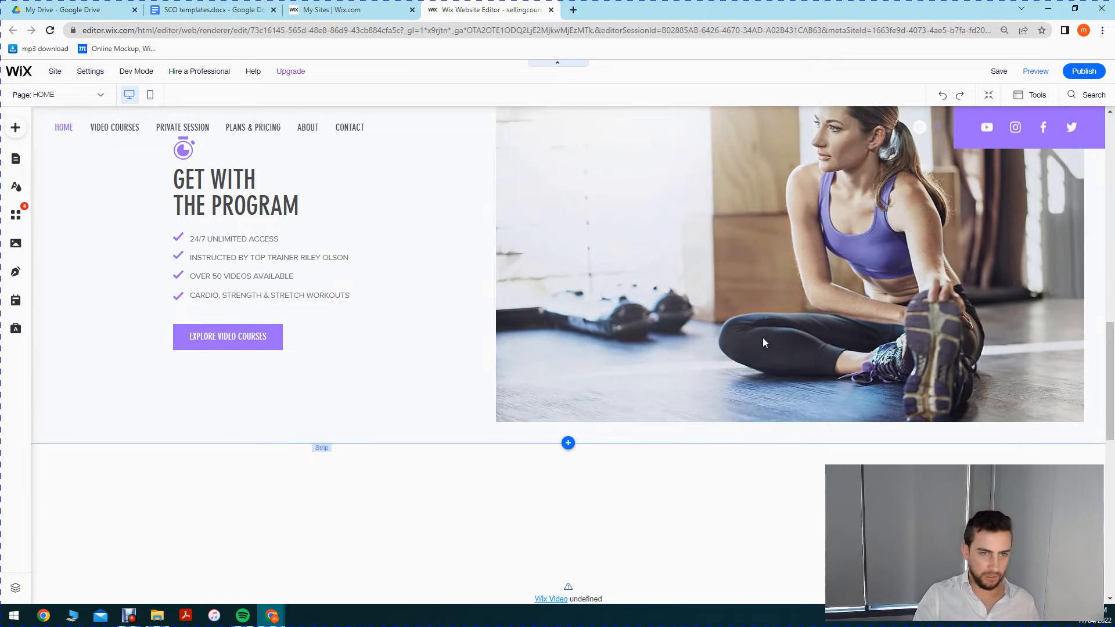
pyautogui.scroll(2, 763, 338)
pyautogui.scroll(-2, 522, 452)
pyautogui.scroll(4, 715, 483)
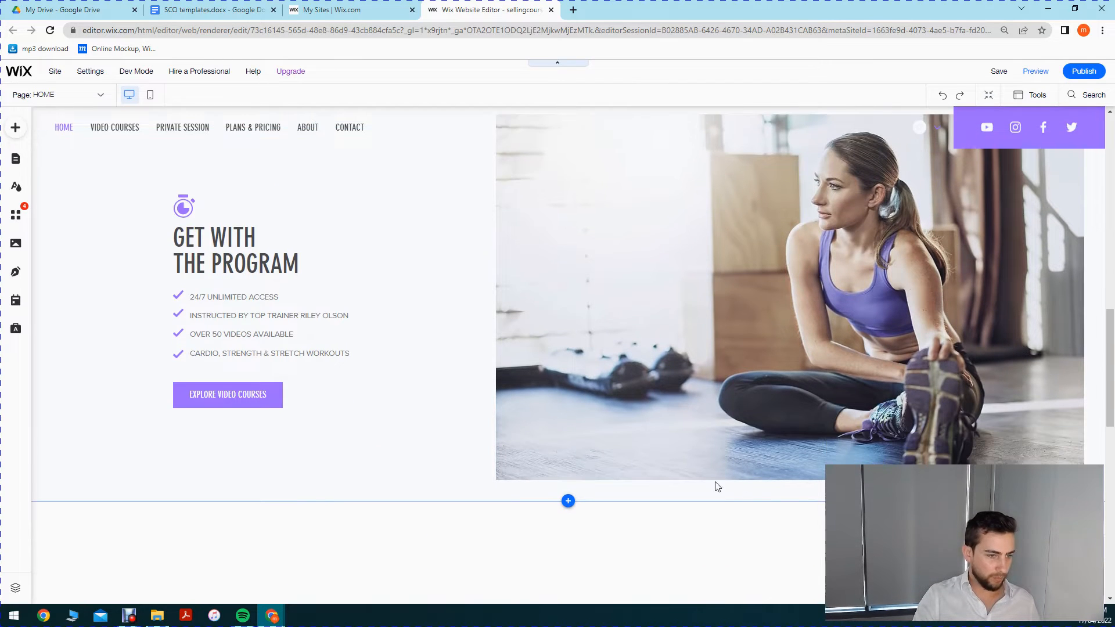
pyautogui.scroll(6, 752, 499)
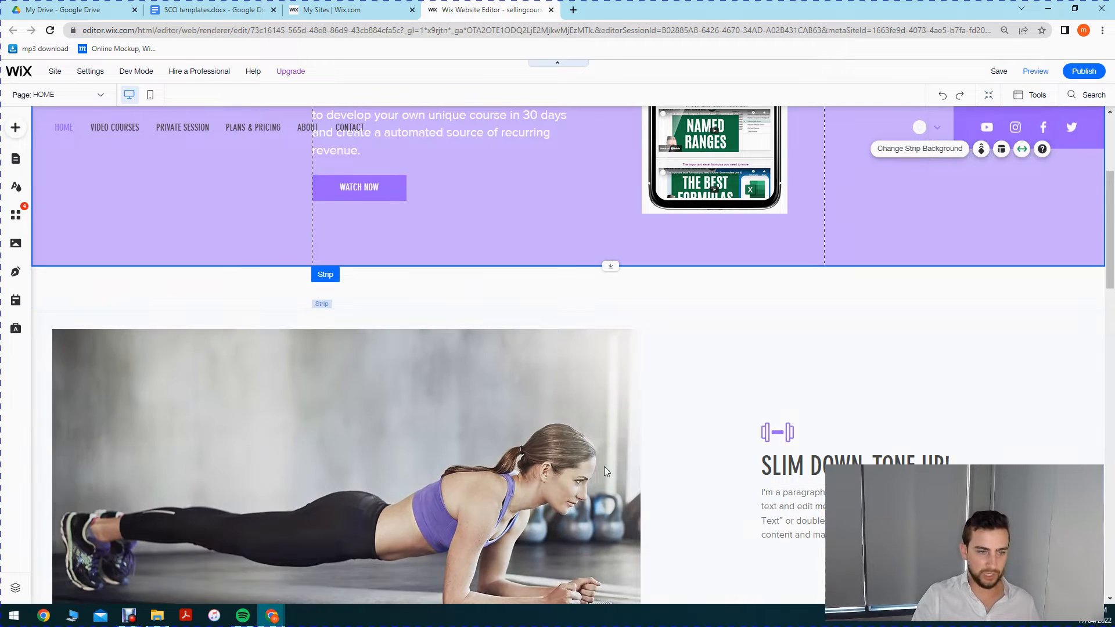
pyautogui.scroll(-2, 566, 429)
pyautogui.scroll(-10, 566, 432)
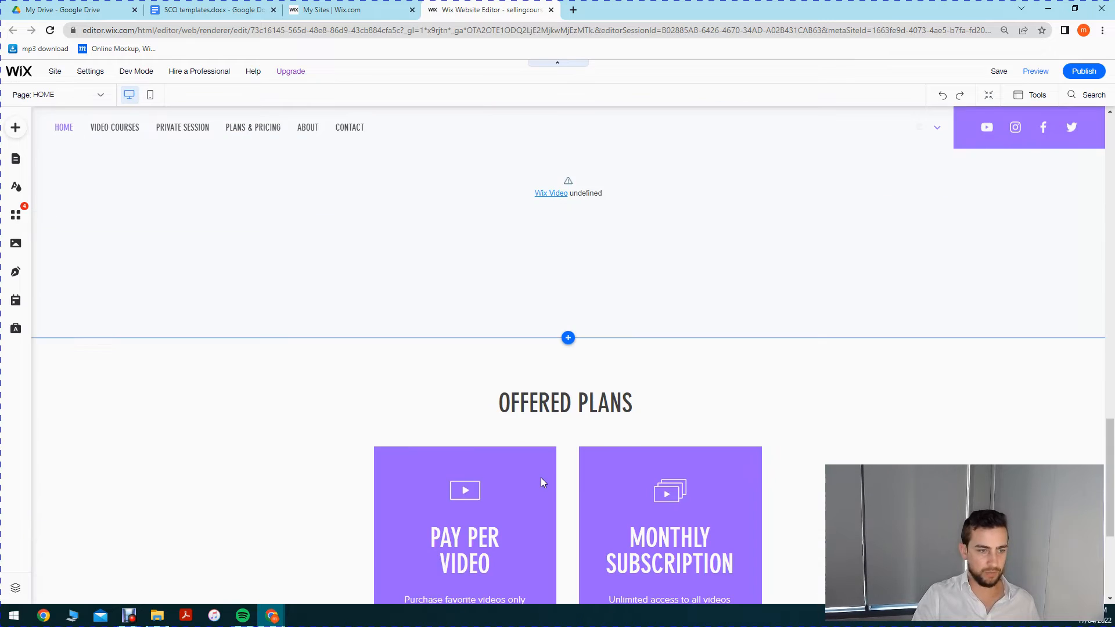
pyautogui.scroll(12, 541, 477)
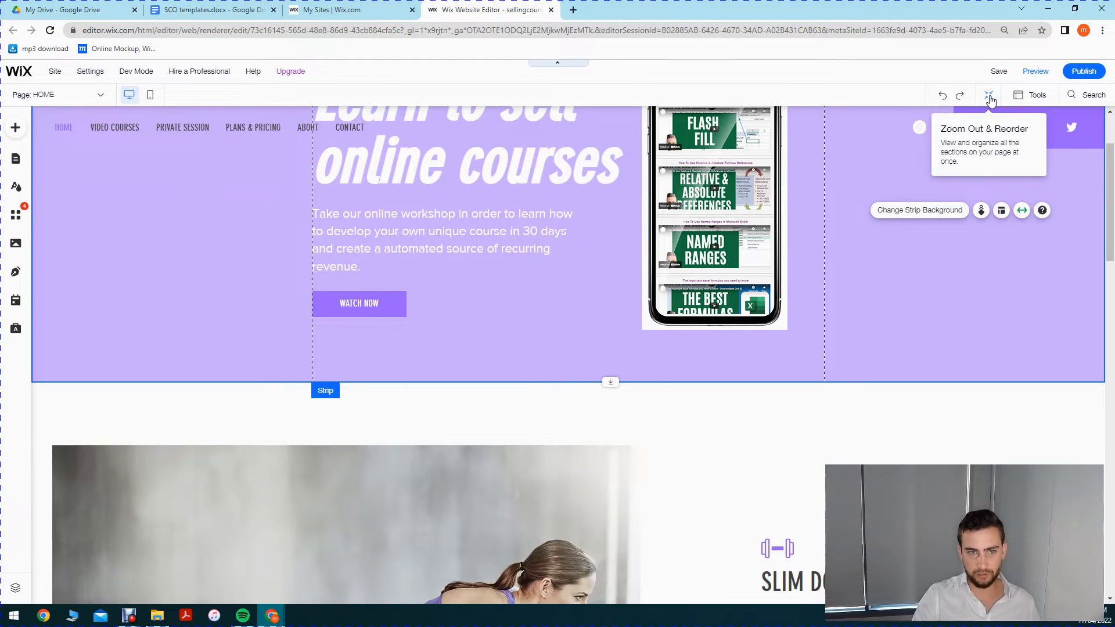
# Step: In Zoom Out mode, delete the SLIM DOWN, TONE UP! section and the empty space beneath the hero strip
pyautogui.click(989, 97)
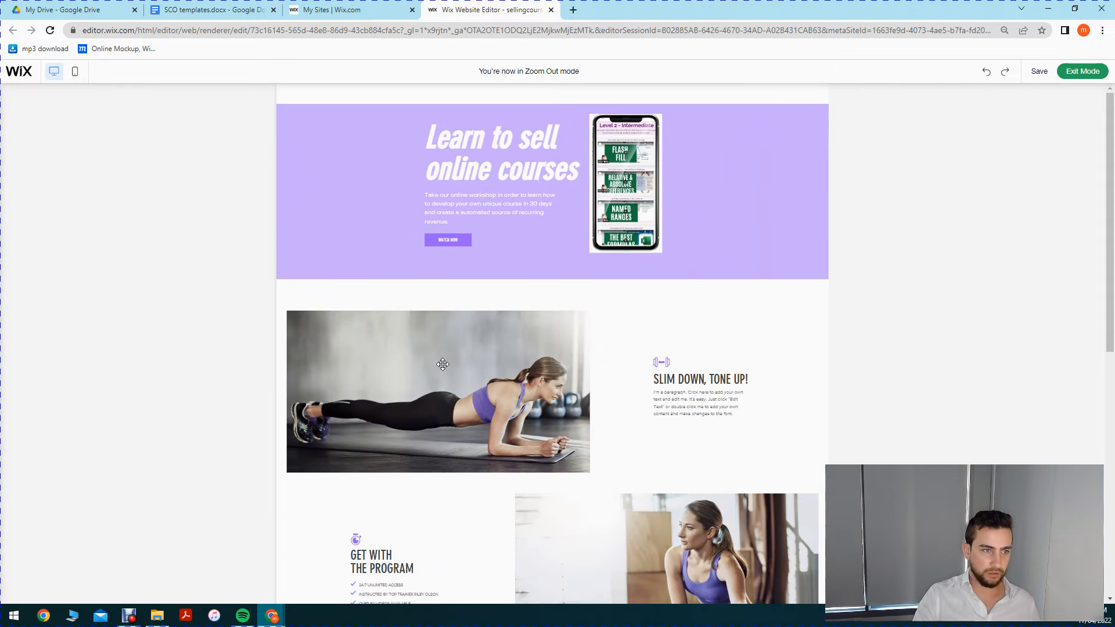
pyautogui.moveTo(670, 430)
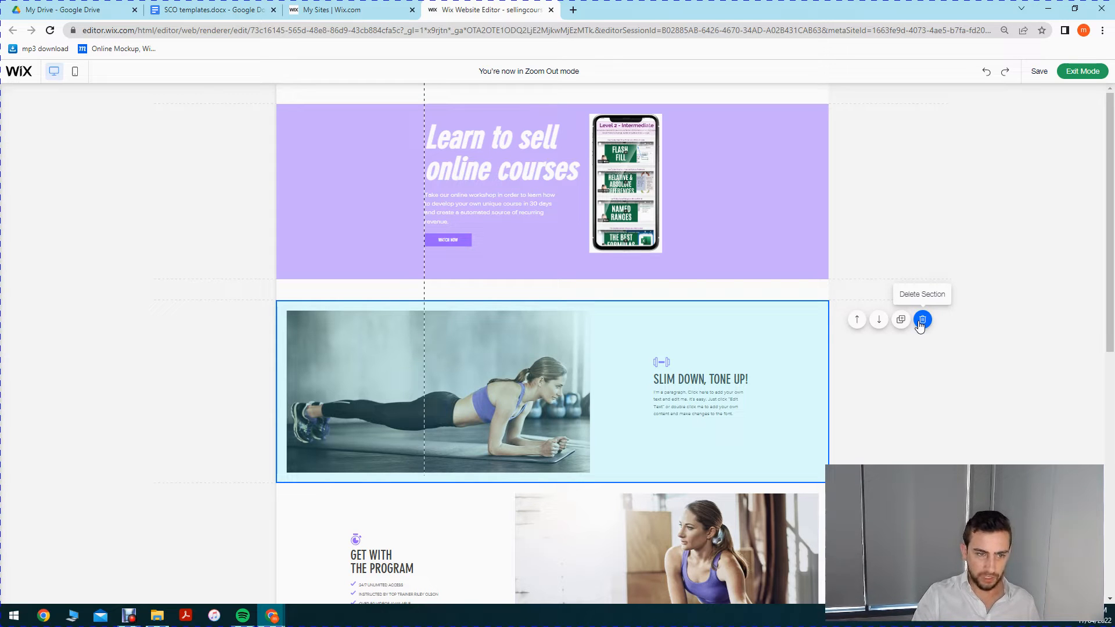
pyautogui.click(921, 320)
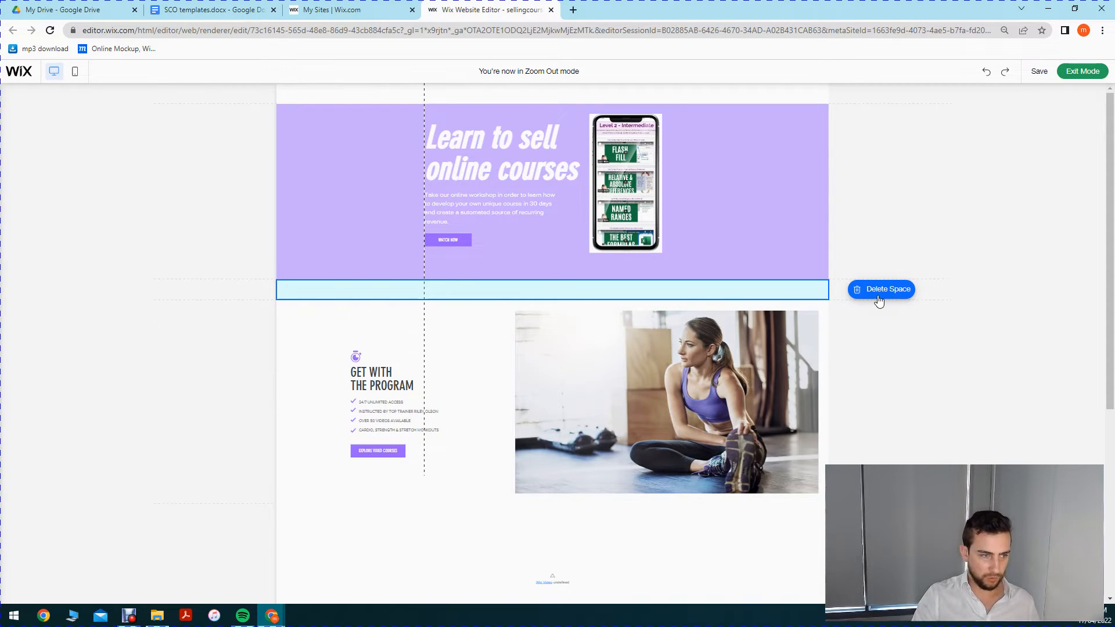
pyautogui.click(887, 296)
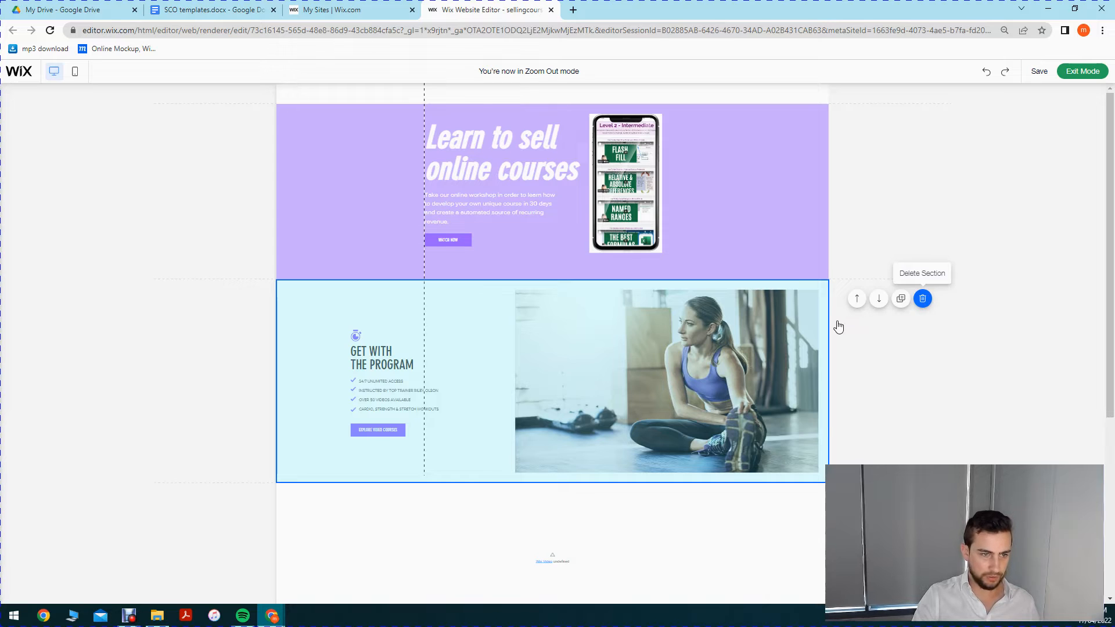
# Step: Delete the GET WITH THE PROGRAM, Wix Video and OFFERED PLANS sections, and return to the normal editor view
pyautogui.click(922, 298)
pyautogui.click(922, 298)
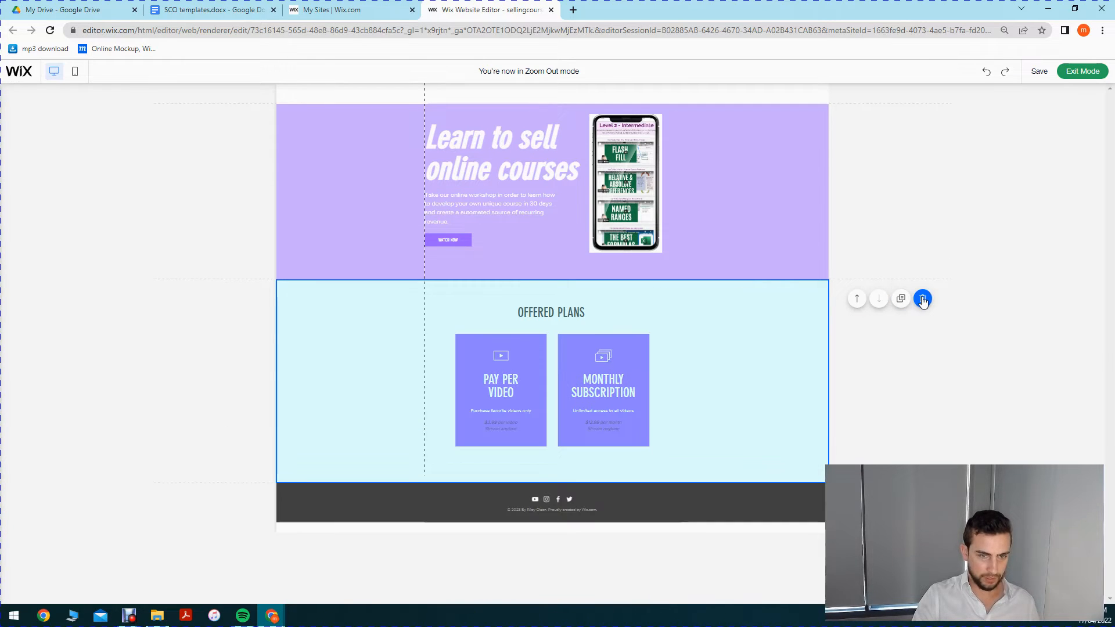
pyautogui.press('Delete')
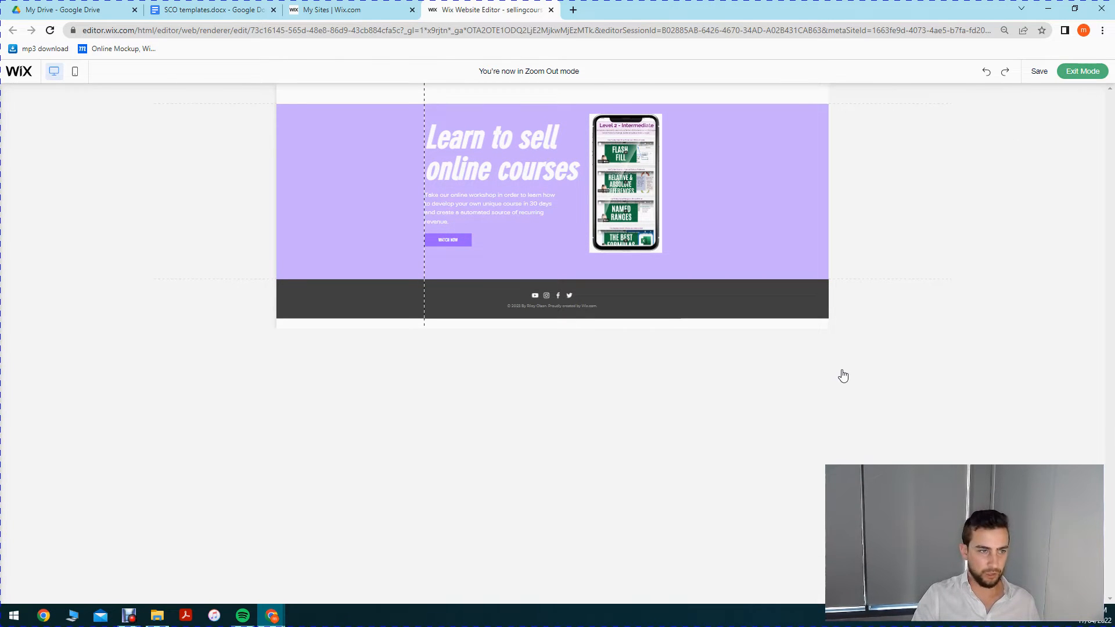
pyautogui.click(510, 250)
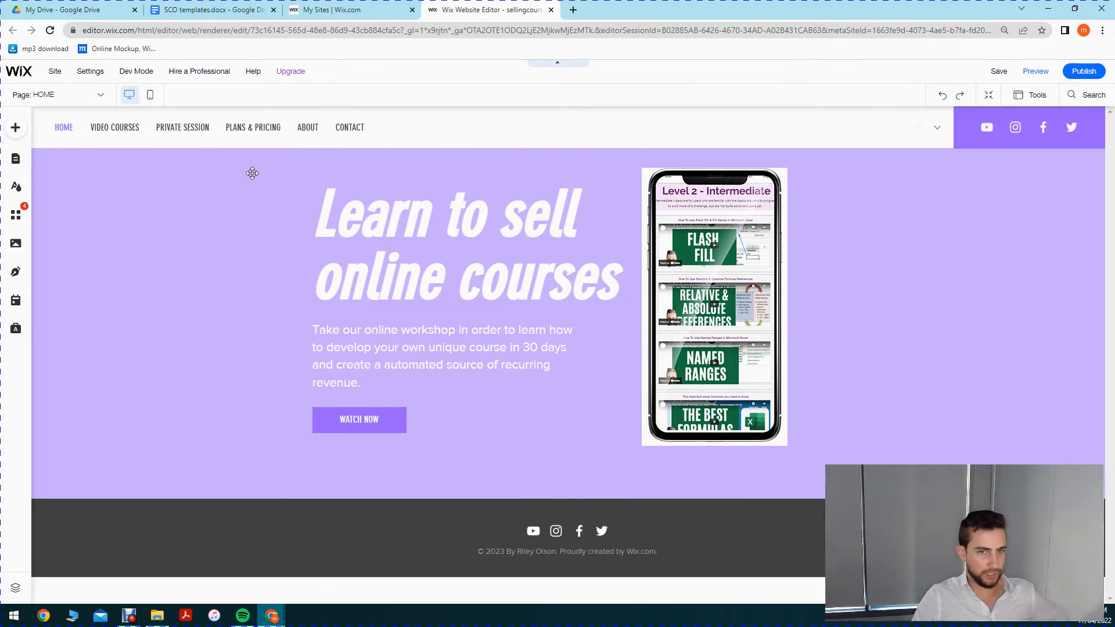
# Step: Add a blank light Classic strip directly below the hero strip and extend its height above the footer
pyautogui.click(581, 462)
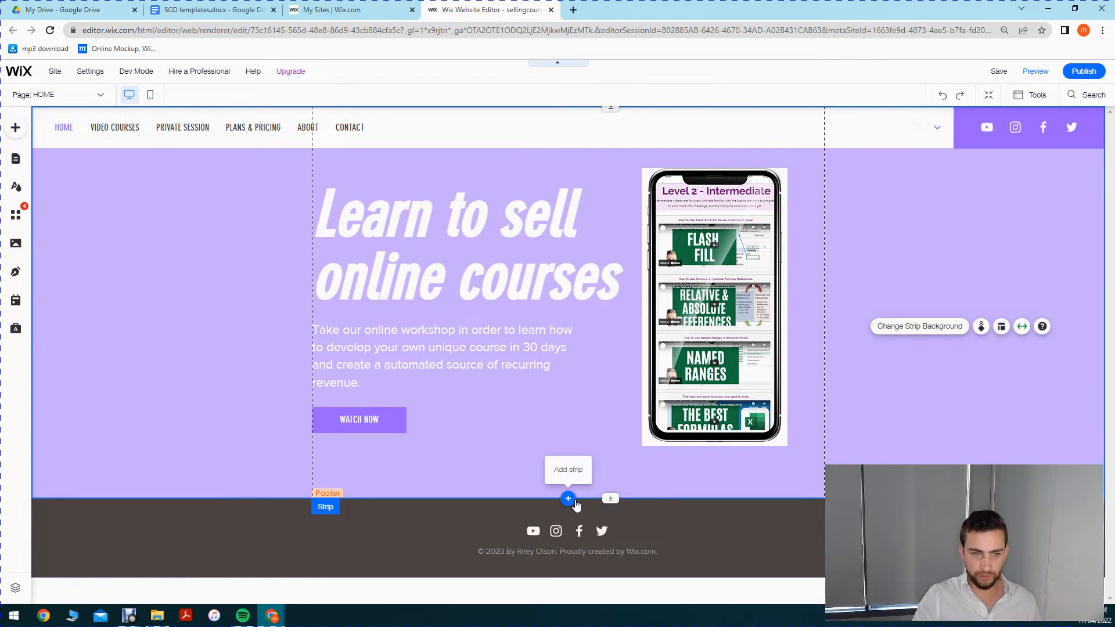
pyautogui.click(574, 502)
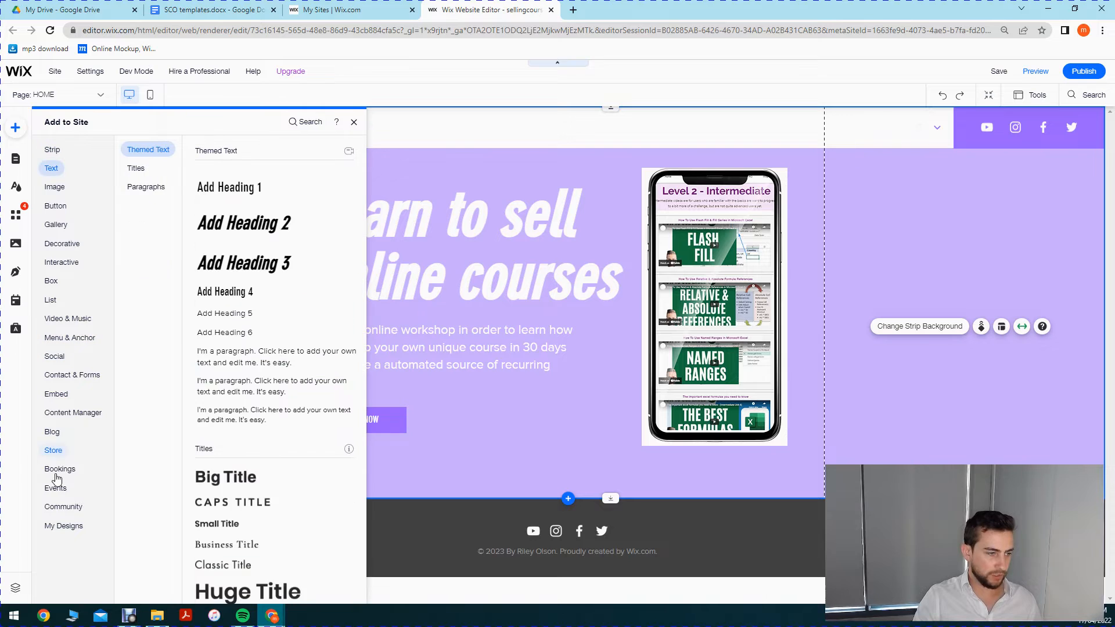
pyautogui.click(63, 506)
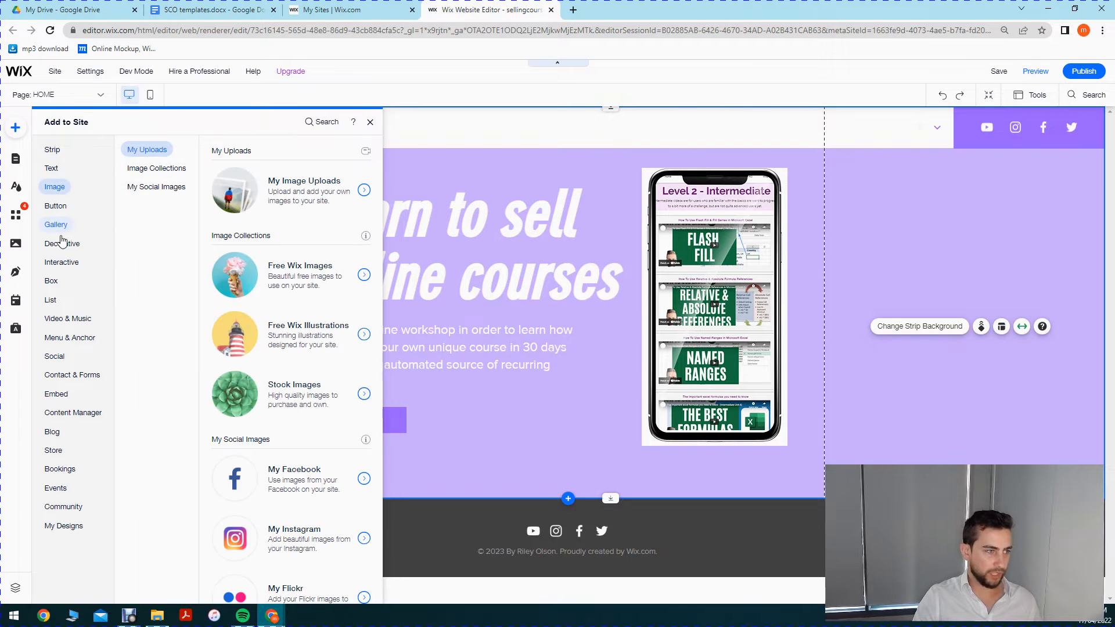
pyautogui.click(52, 151)
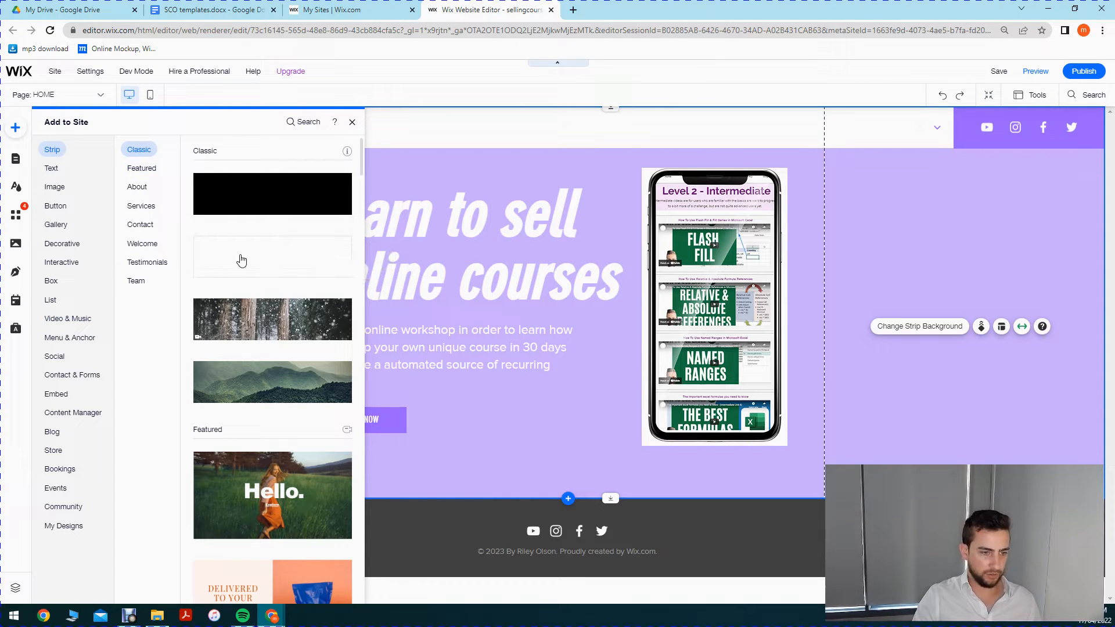
pyautogui.click(259, 266)
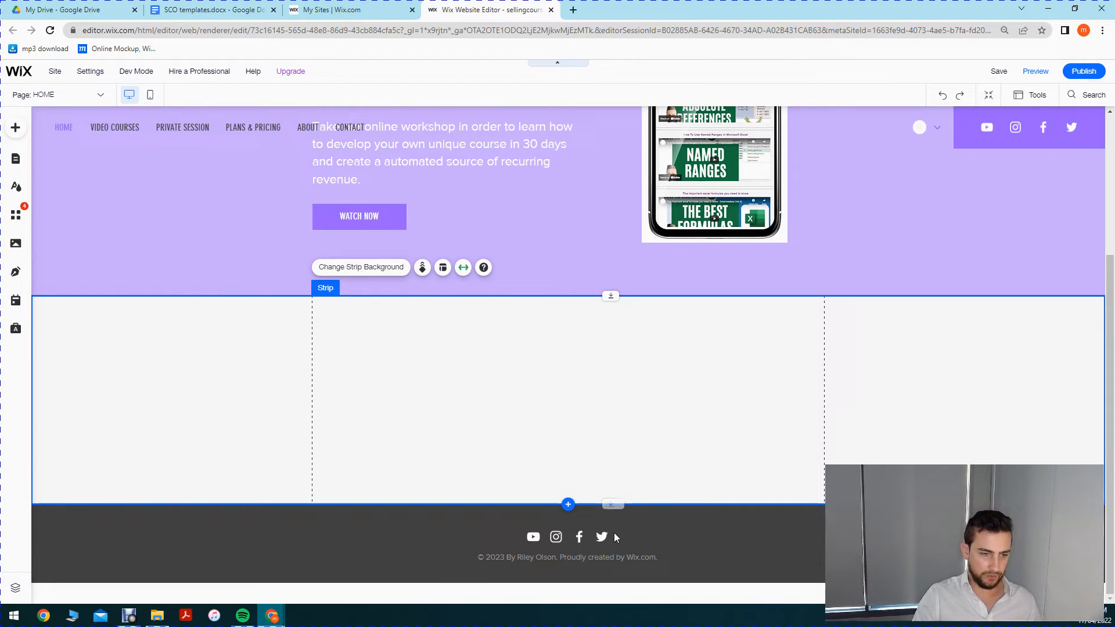
pyautogui.moveTo(614, 527); pyautogui.dragTo(598, 438)
pyautogui.scroll(4, 598, 438)
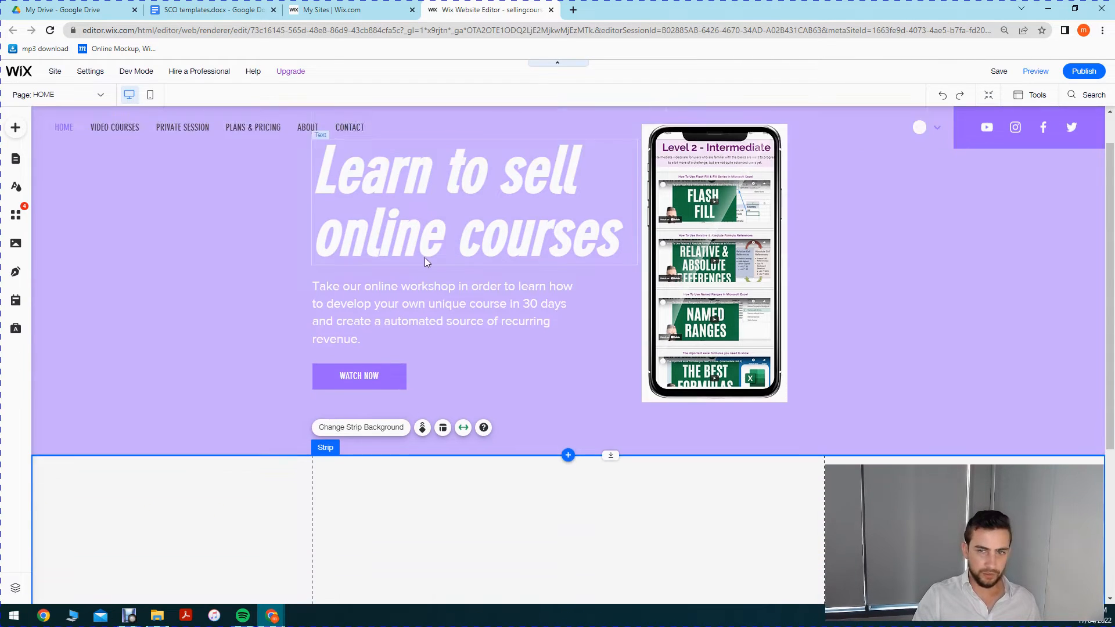
pyautogui.scroll(-3, 424, 258)
pyautogui.scroll(-1, 568, 355)
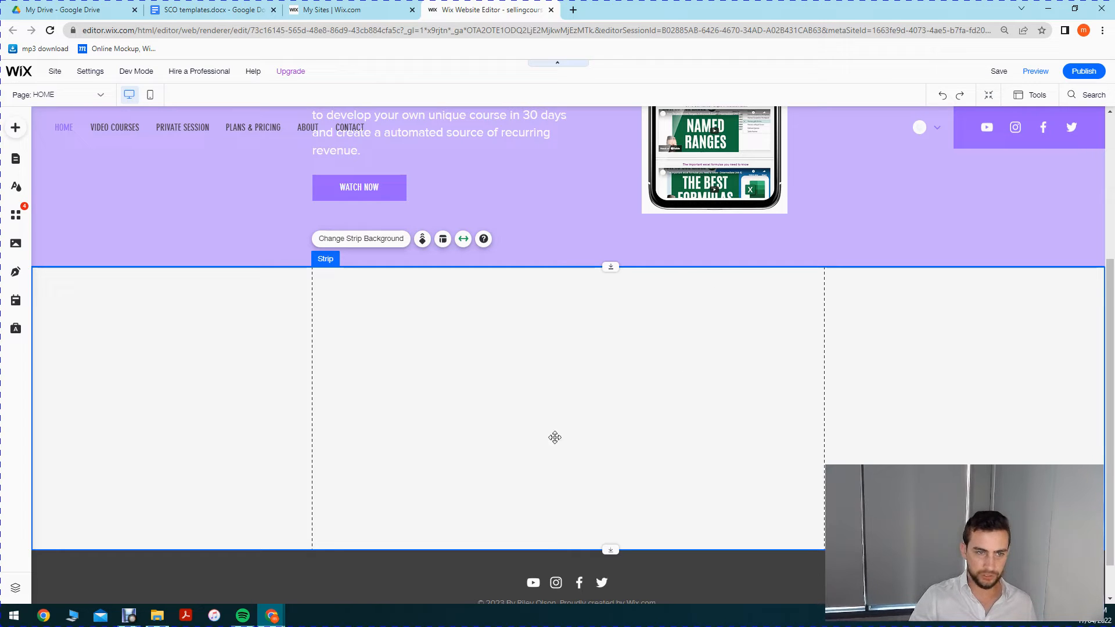
pyautogui.scroll(-1, 766, 496)
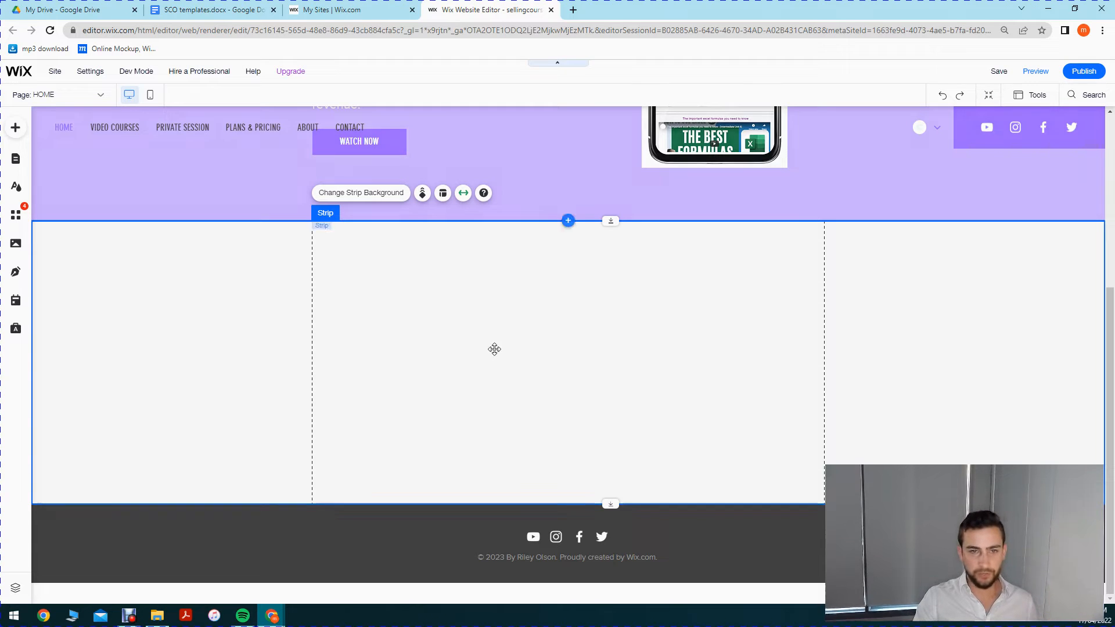
pyautogui.scroll(5, 494, 349)
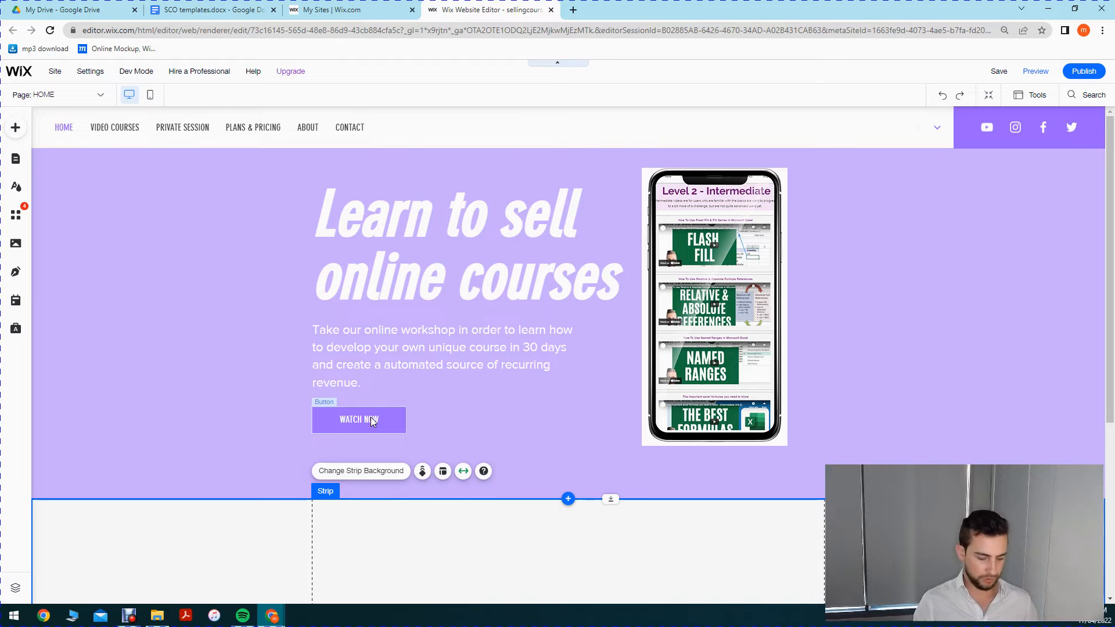
pyautogui.scroll(-5, 716, 363)
pyautogui.scroll(3, 698, 360)
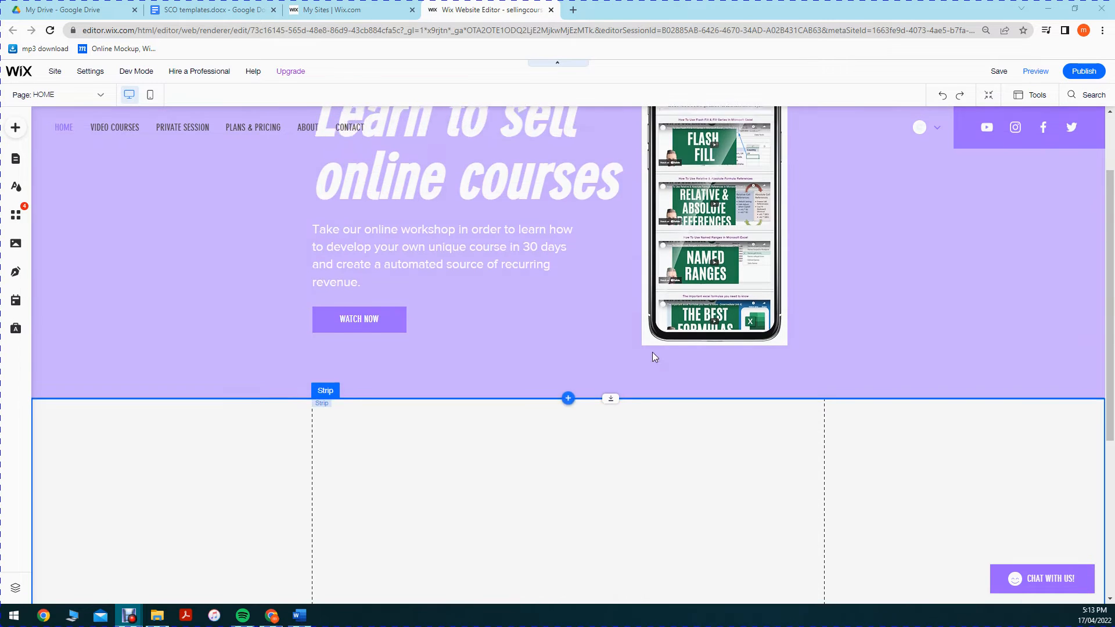
# Step: Duplicate the hero heading "Learn to sell online courses" into the blank strip and place the copy in its upper middle
pyautogui.scroll(2, 652, 352)
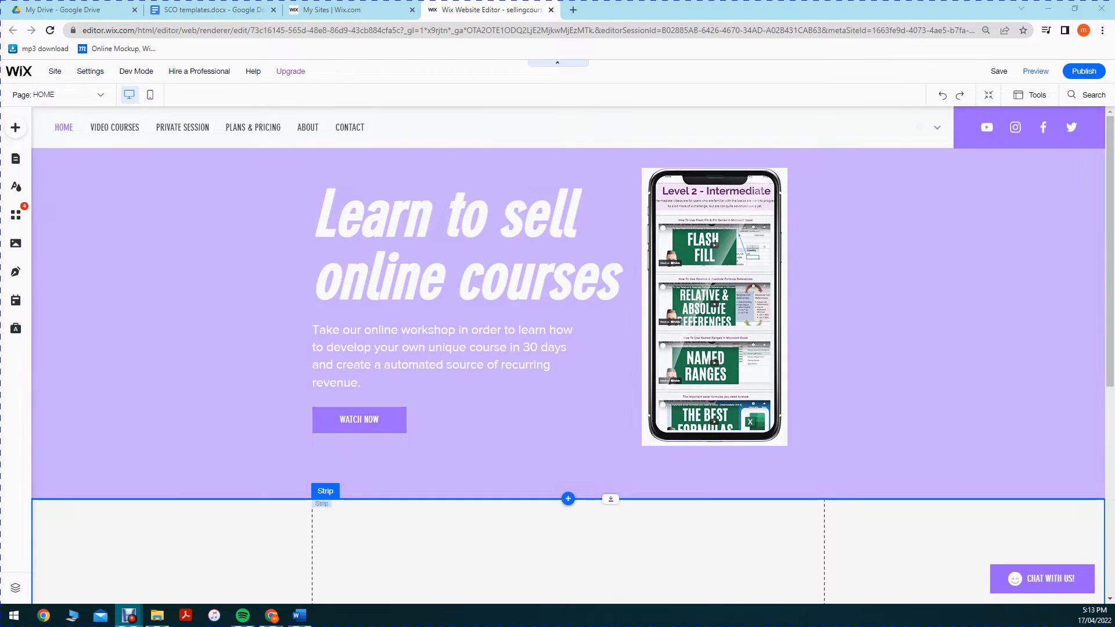
pyautogui.click(573, 267)
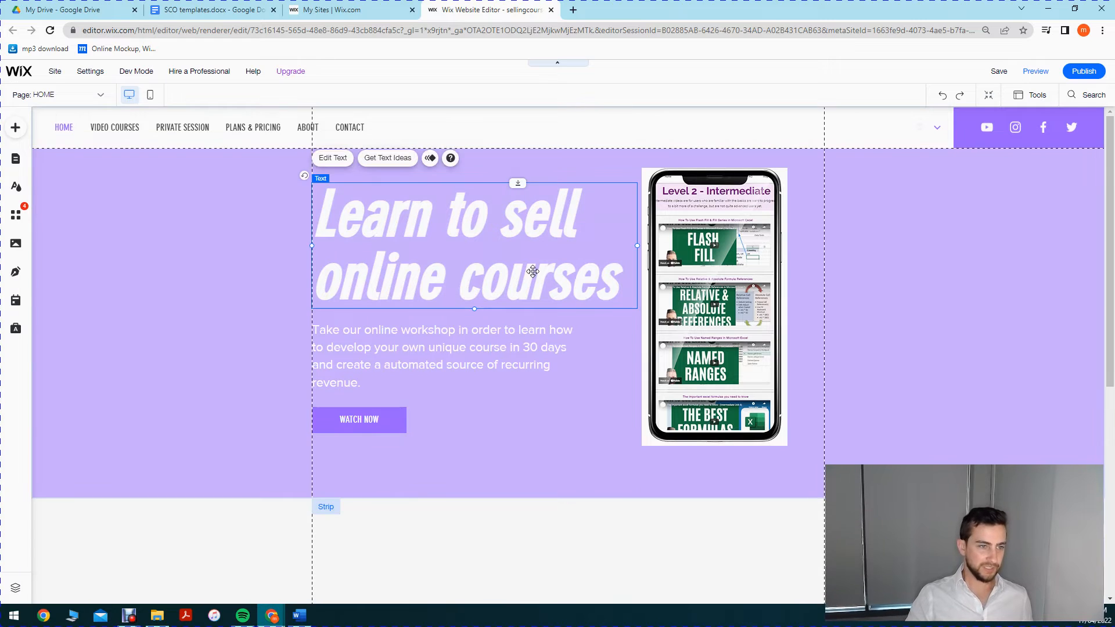
pyautogui.scroll(-5, 530, 302)
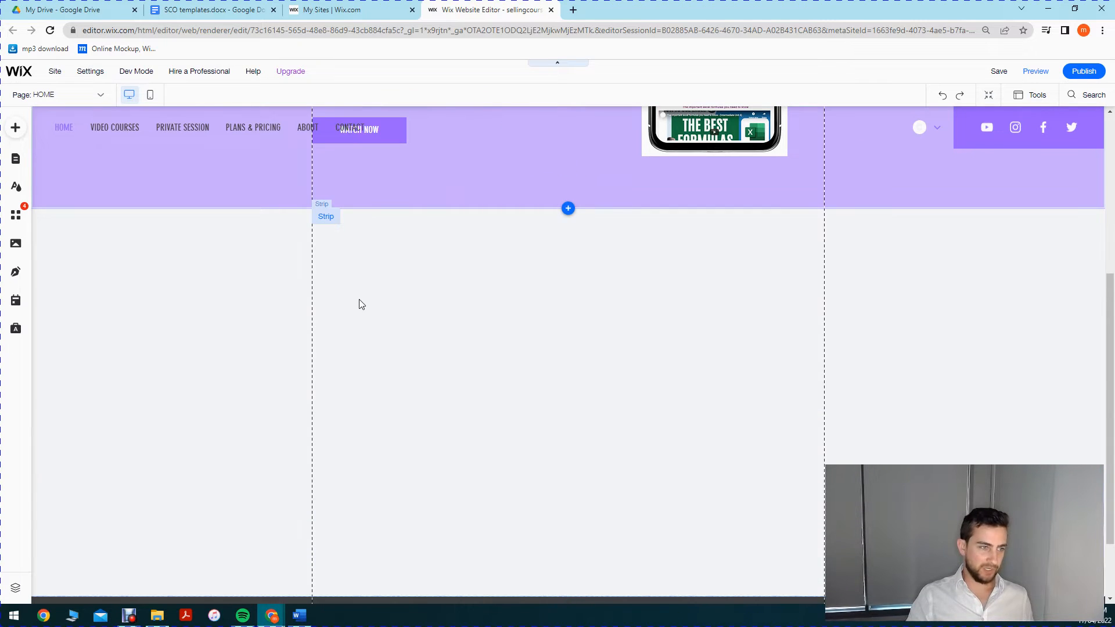
pyautogui.click(535, 372)
pyautogui.hotkey('ctrl', 'v')
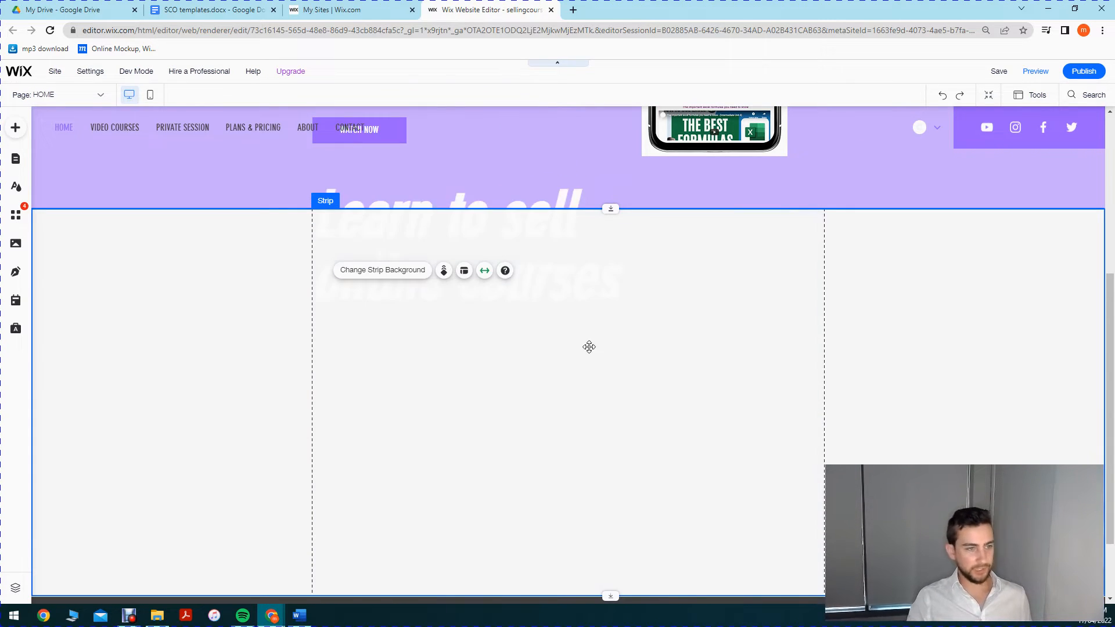
pyautogui.moveTo(520, 249); pyautogui.dragTo(623, 316)
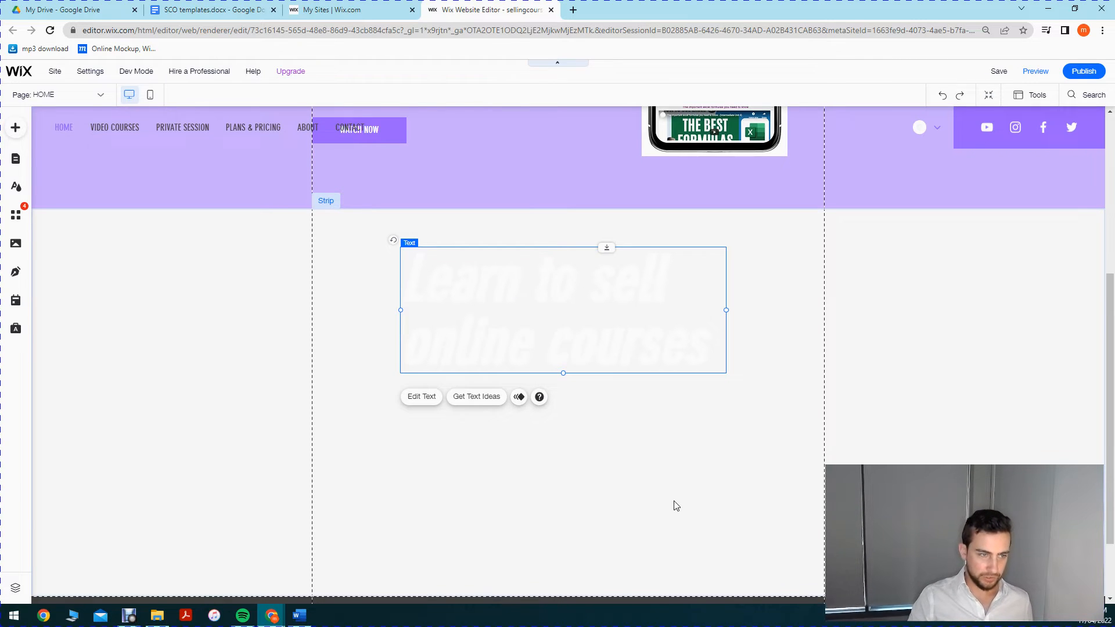
# Step: Recolour the copied heading in the blank strip with the purple swatch from My colors and leave text editing
pyautogui.scroll(5, 674, 505)
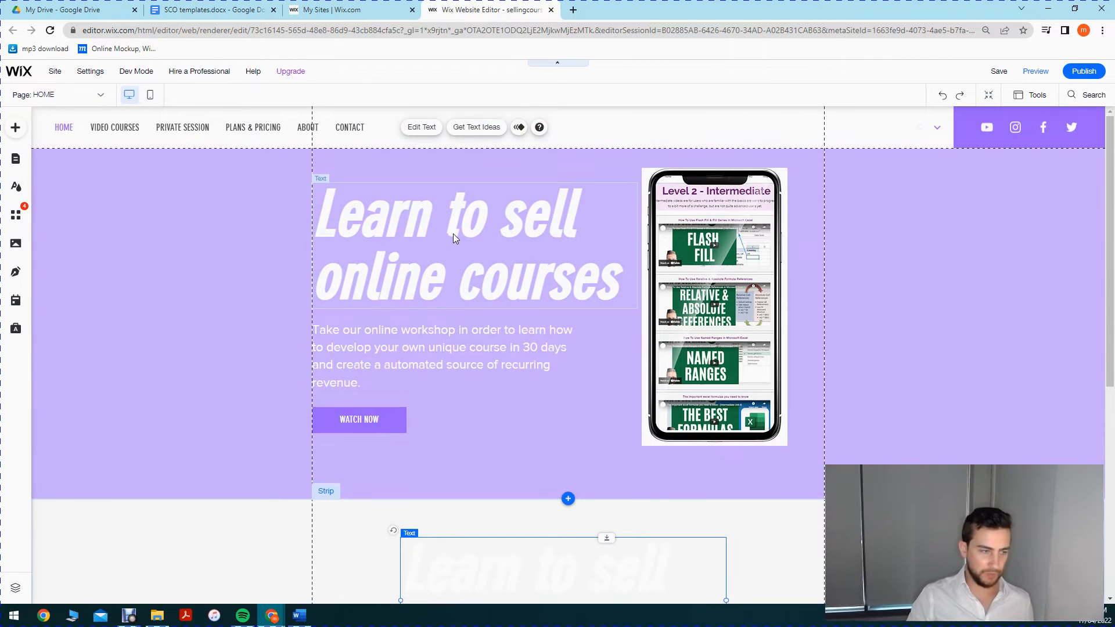
pyautogui.scroll(-2, 540, 523)
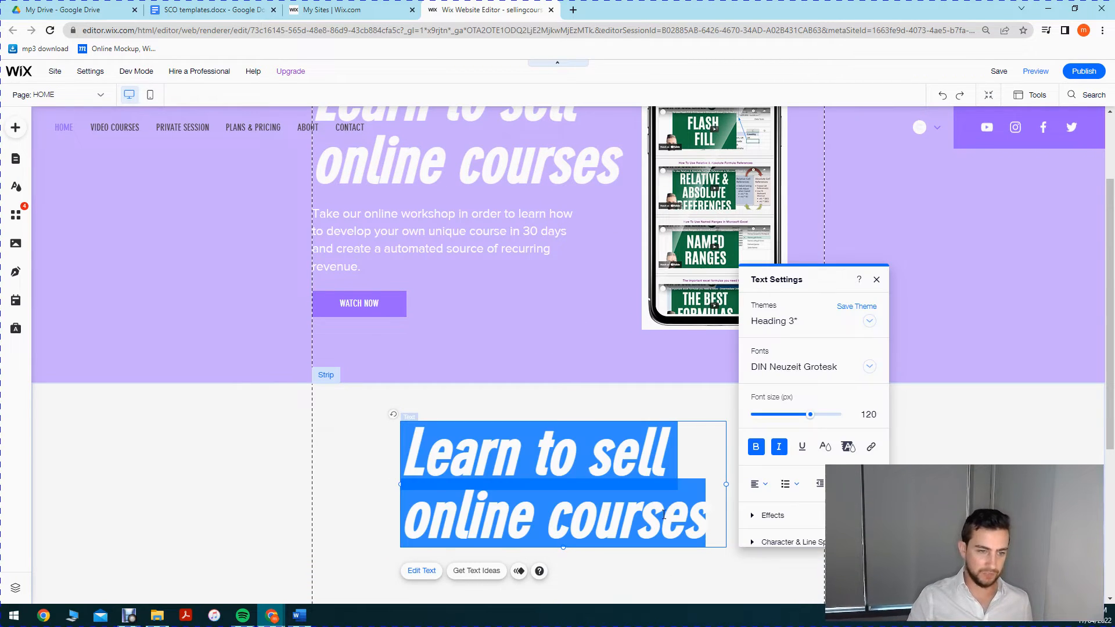
pyautogui.click(825, 448)
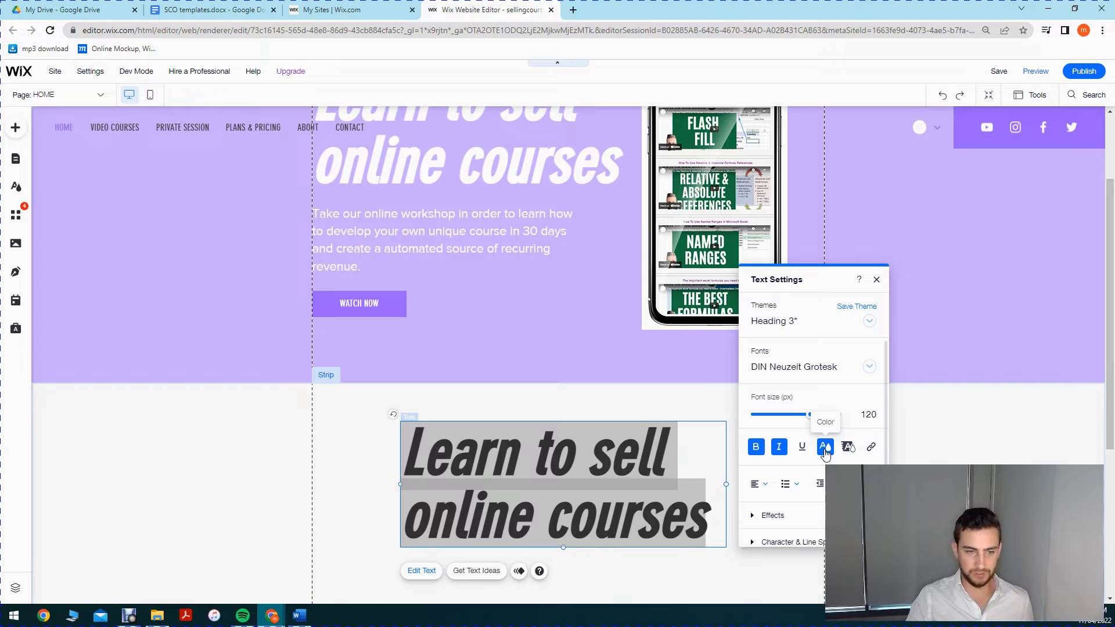
pyautogui.click(750, 478)
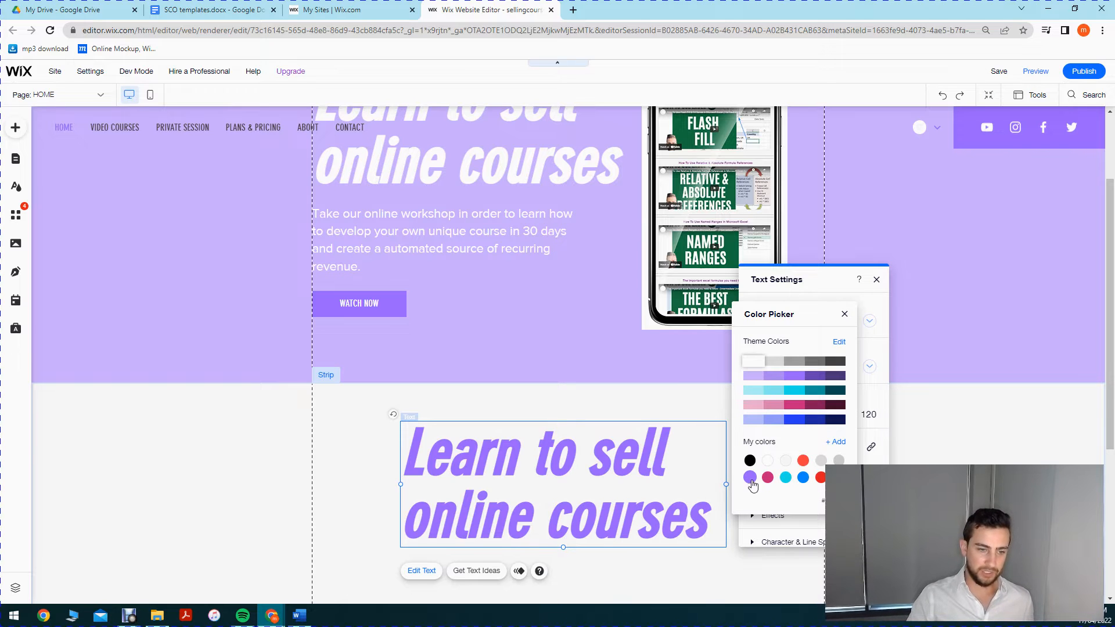
pyautogui.click(214, 499)
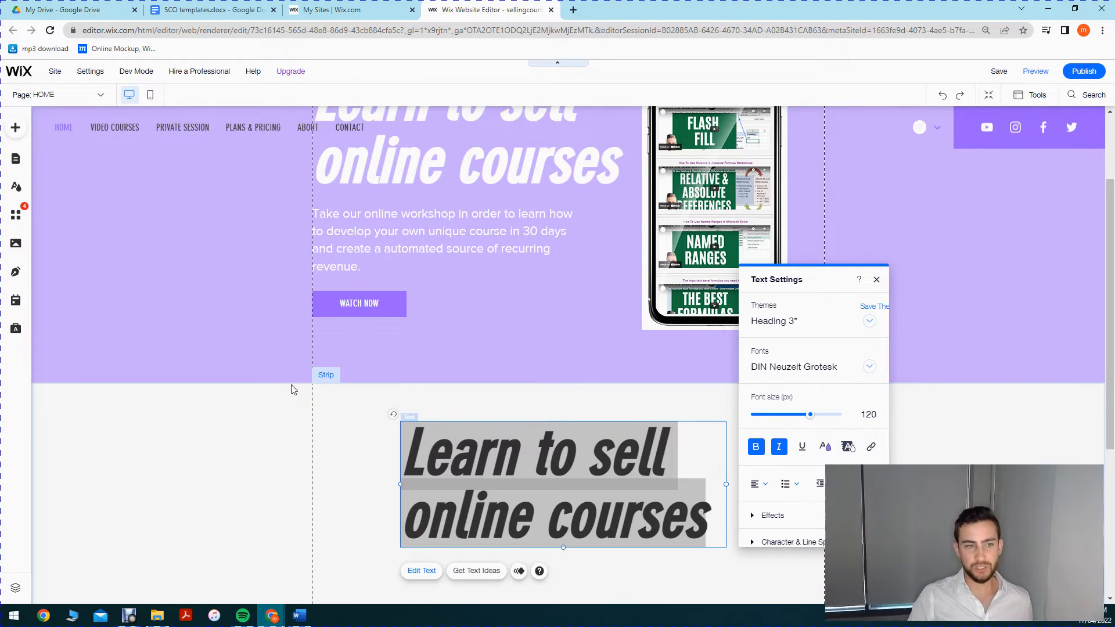
pyautogui.scroll(2, 293, 379)
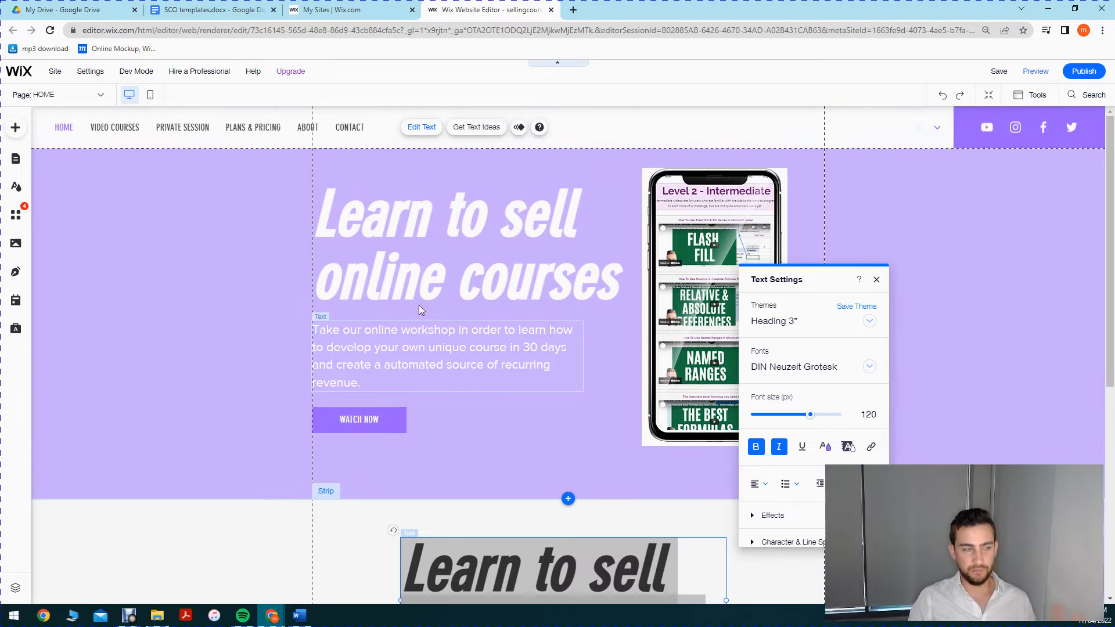
pyautogui.scroll(-1, 523, 285)
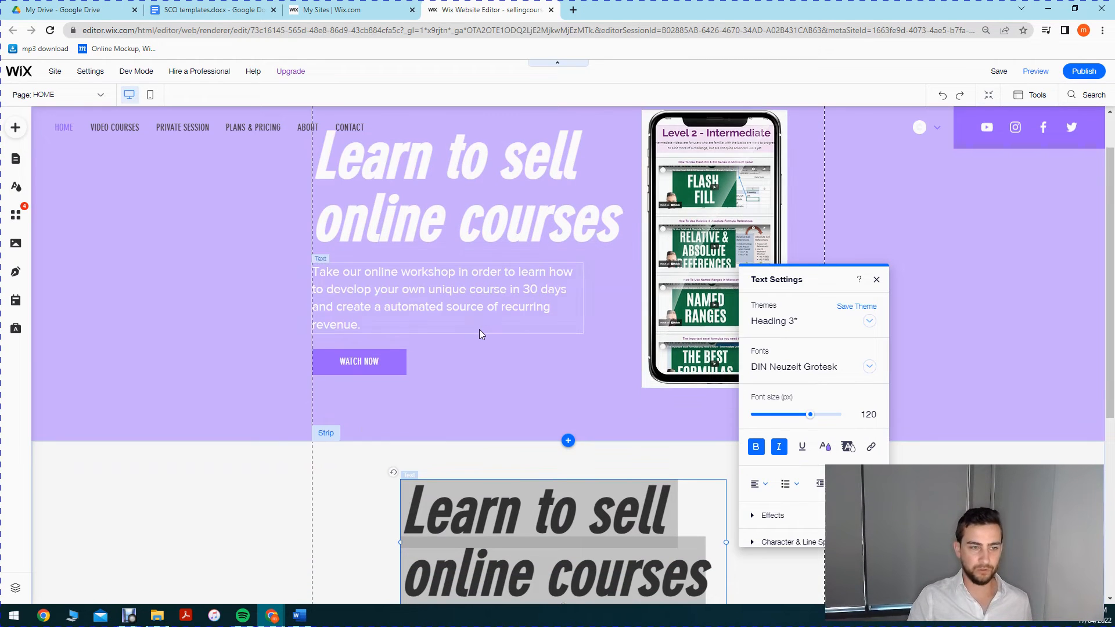
pyautogui.scroll(-5, 587, 436)
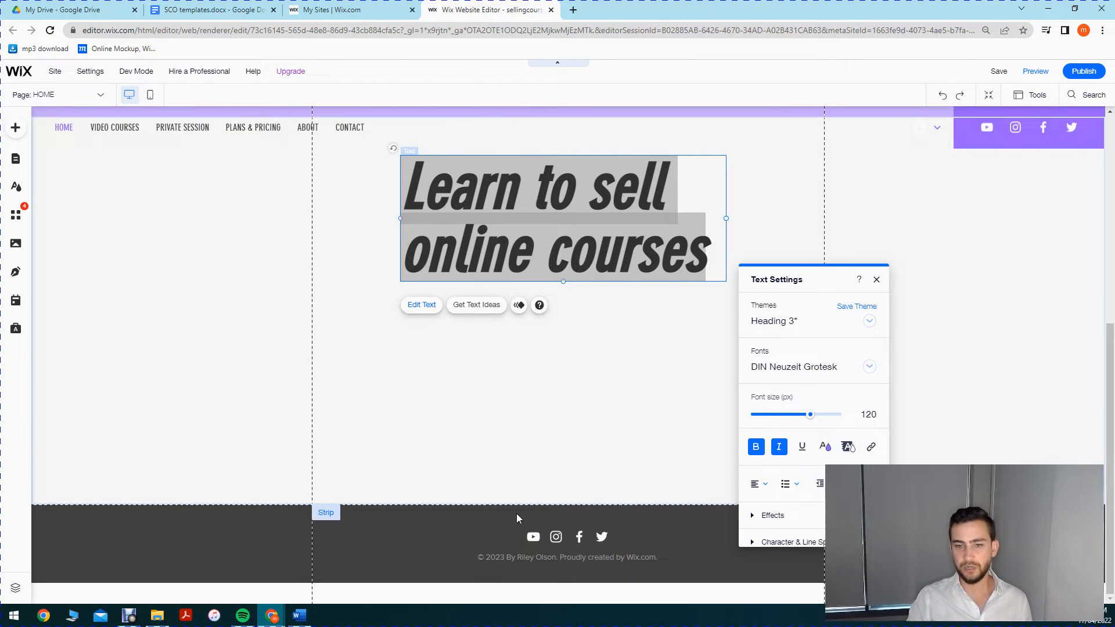
pyautogui.scroll(3, 476, 512)
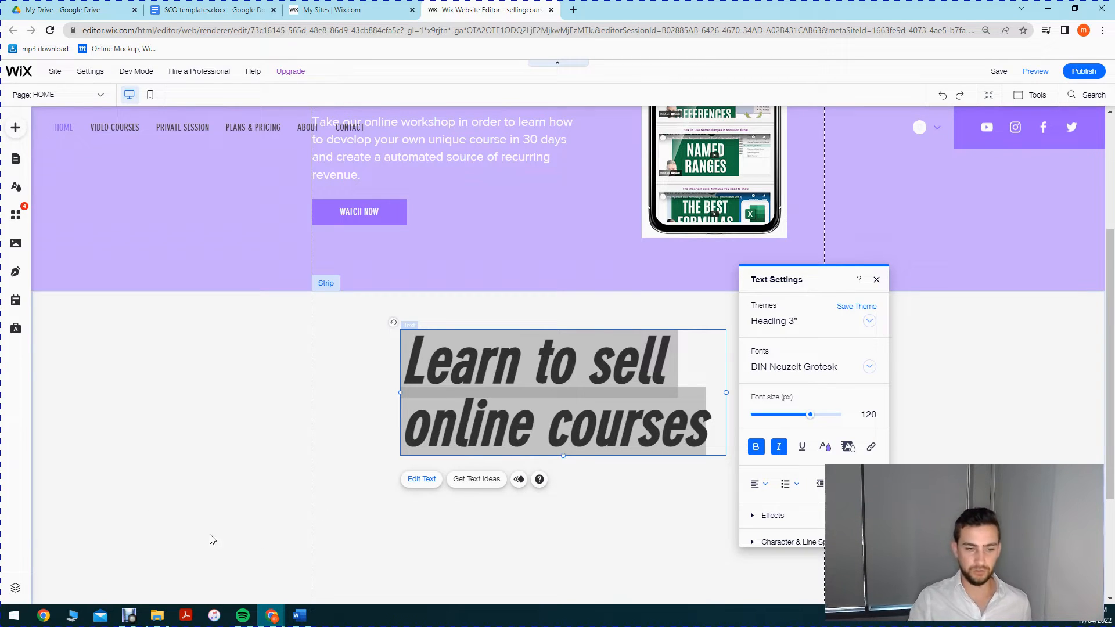
pyautogui.click(327, 499)
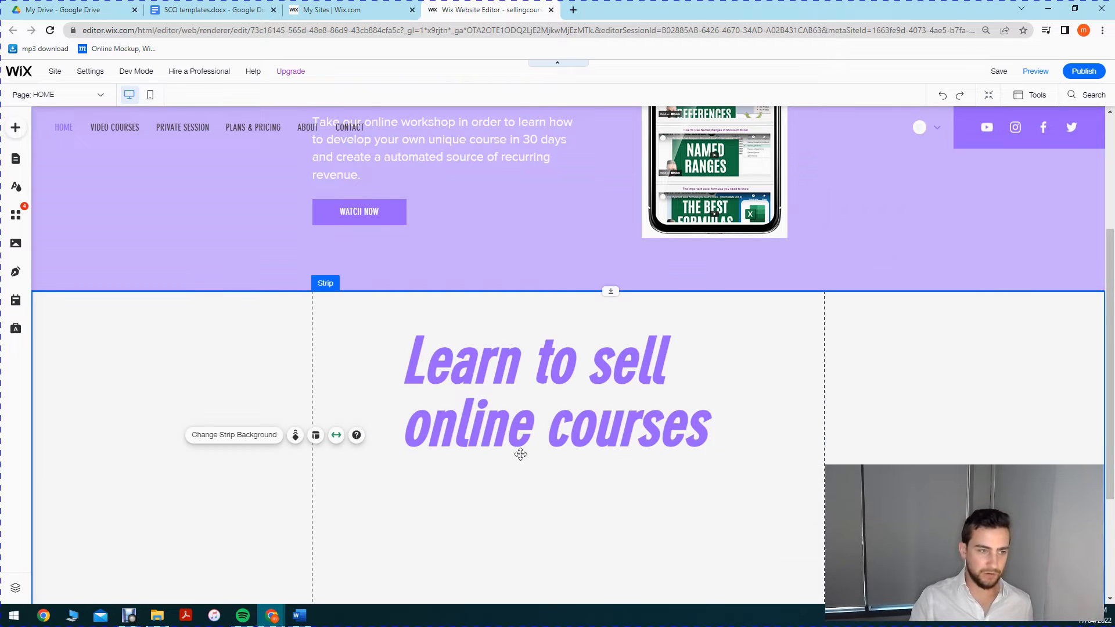
pyautogui.scroll(-2, 604, 444)
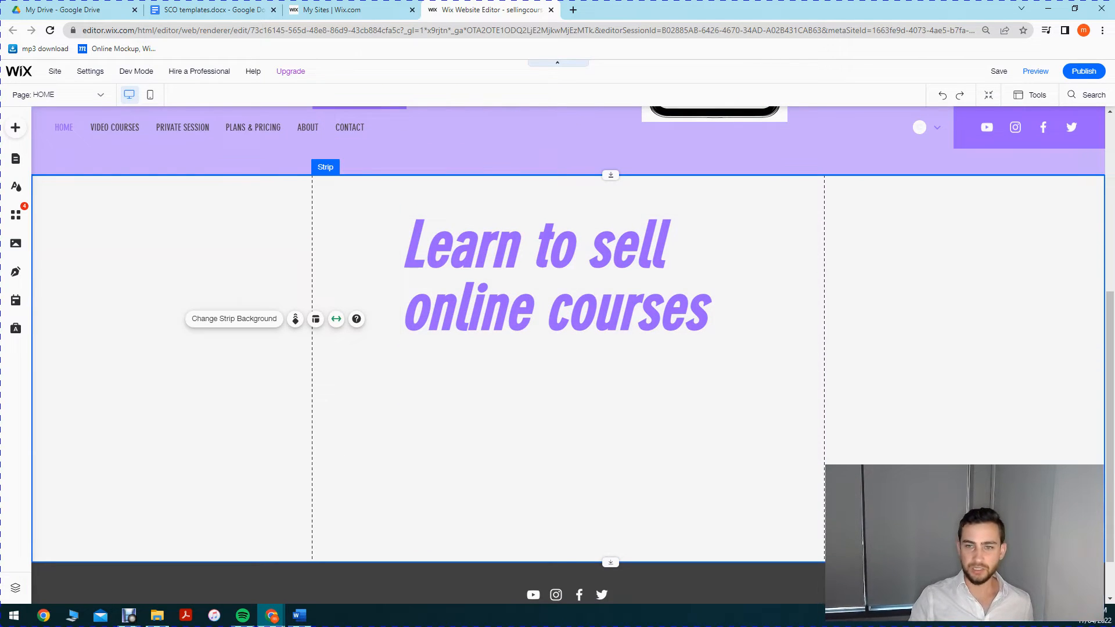
pyautogui.hotkey('alt', 'Tab')
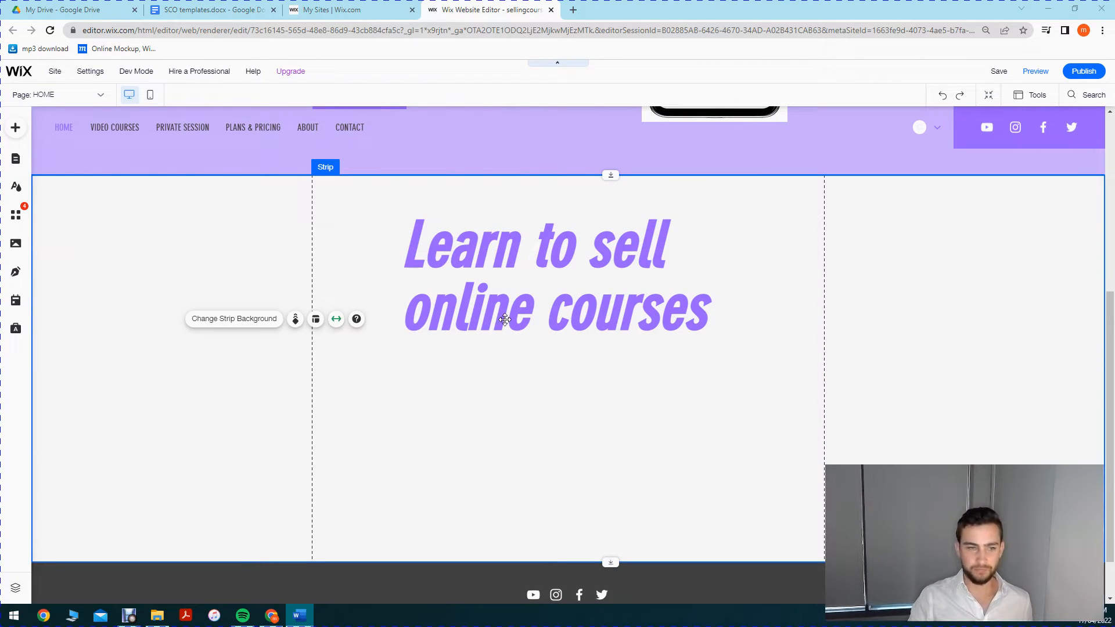
pyautogui.hotkey('alt', 'Tab')
pyautogui.click(487, 283)
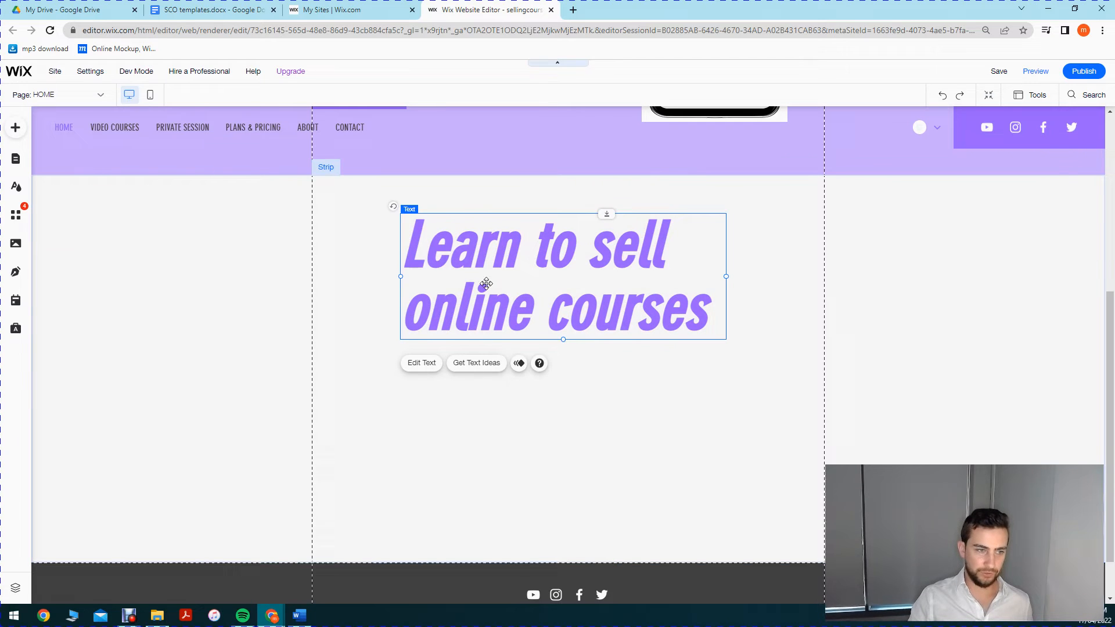
pyautogui.click(424, 365)
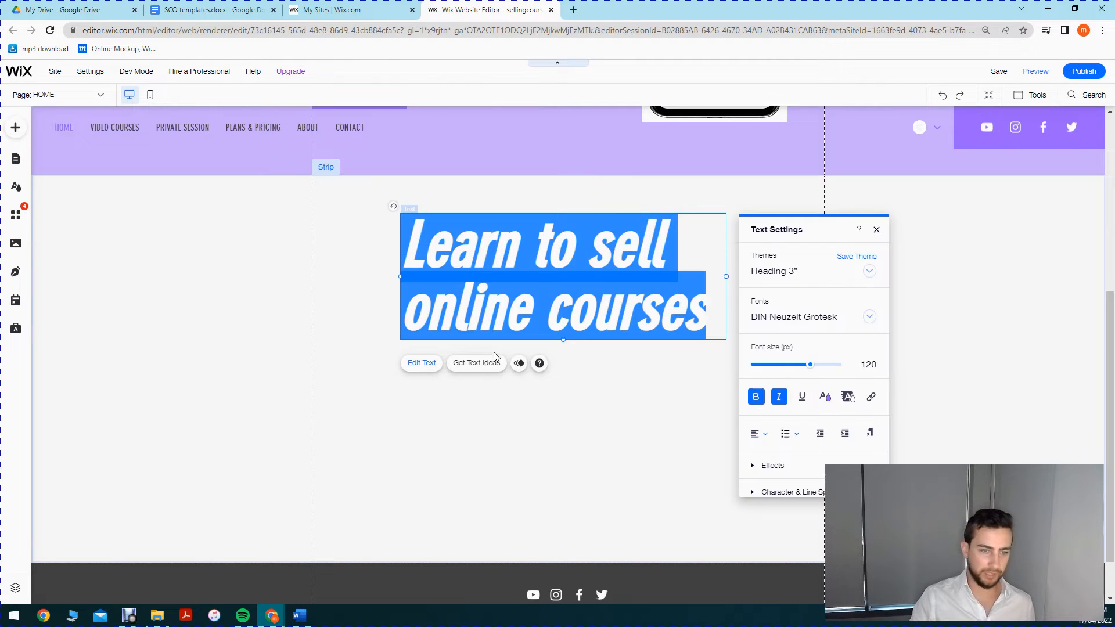
pyautogui.click(720, 313)
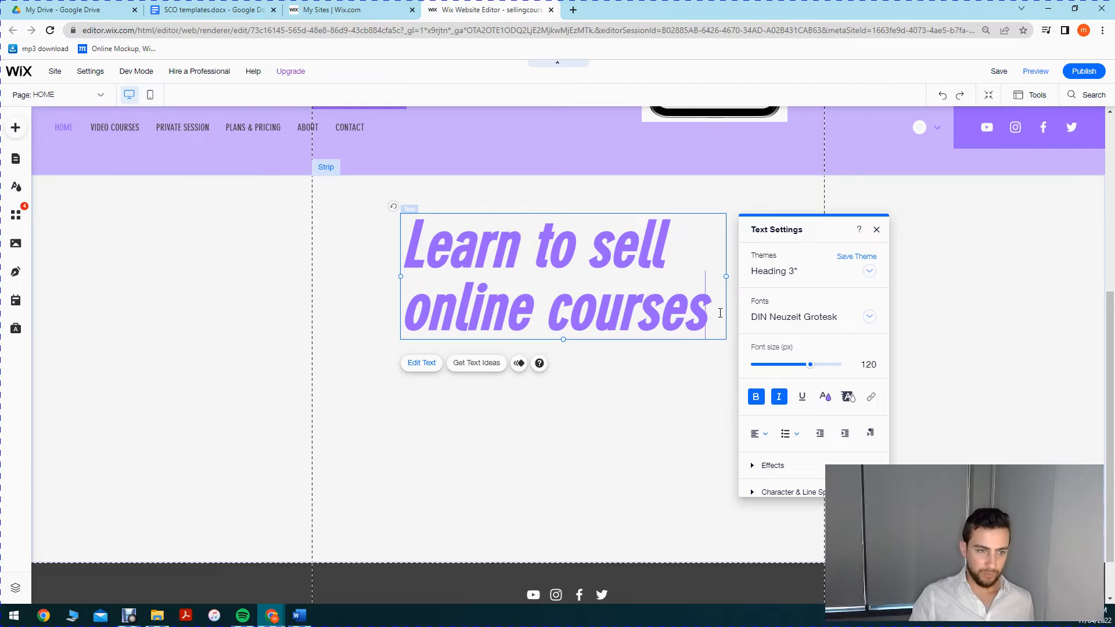
pyautogui.hotkey('ctrl', 'a')
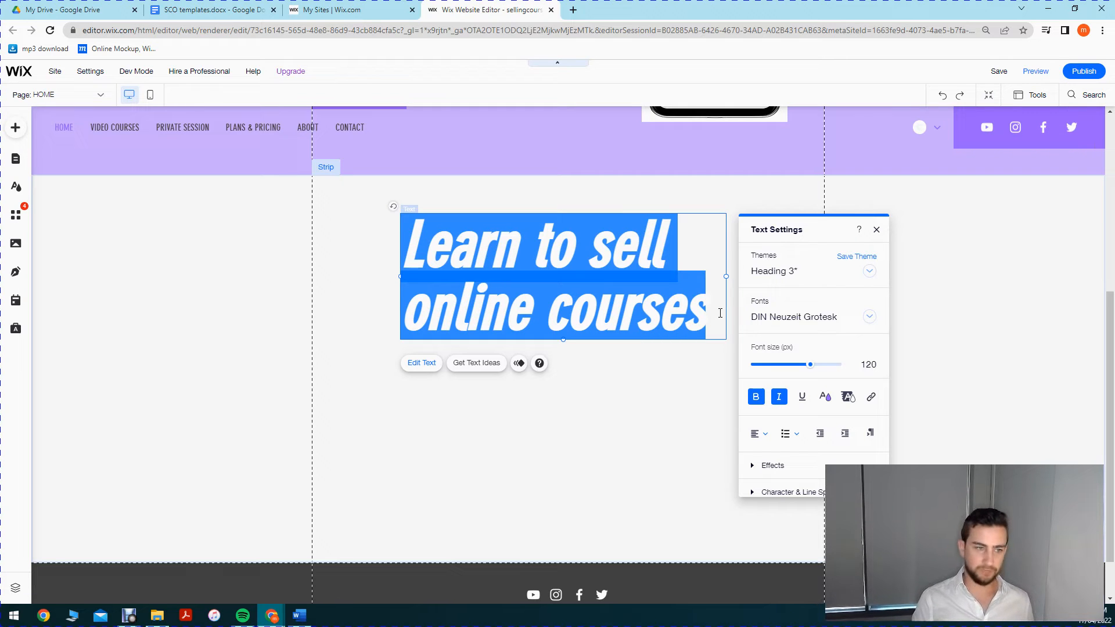
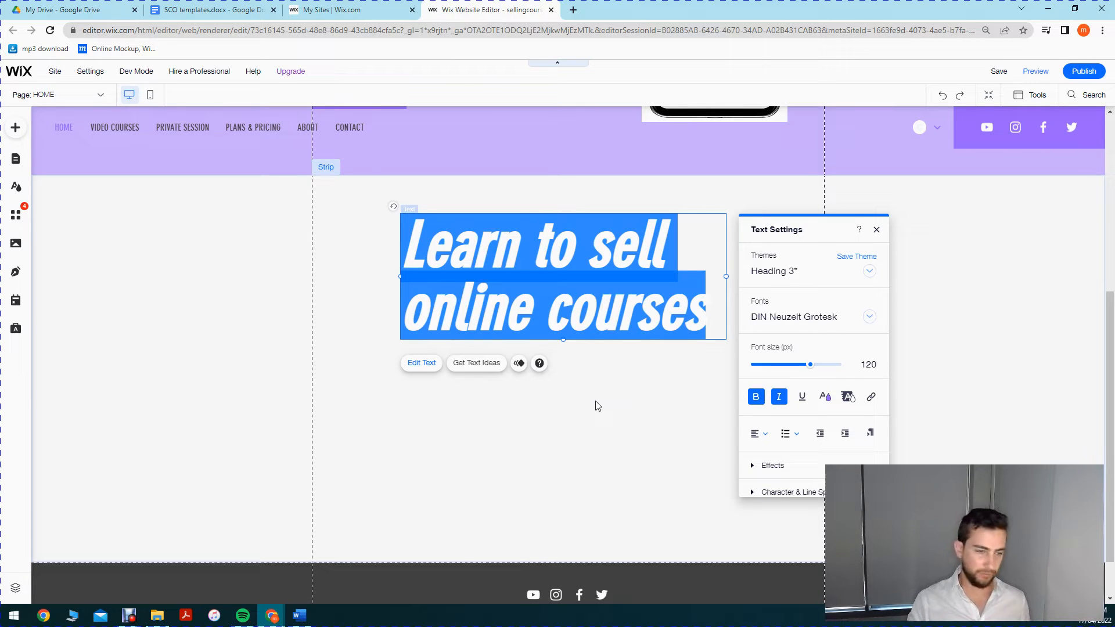
pyautogui.press('Escape')
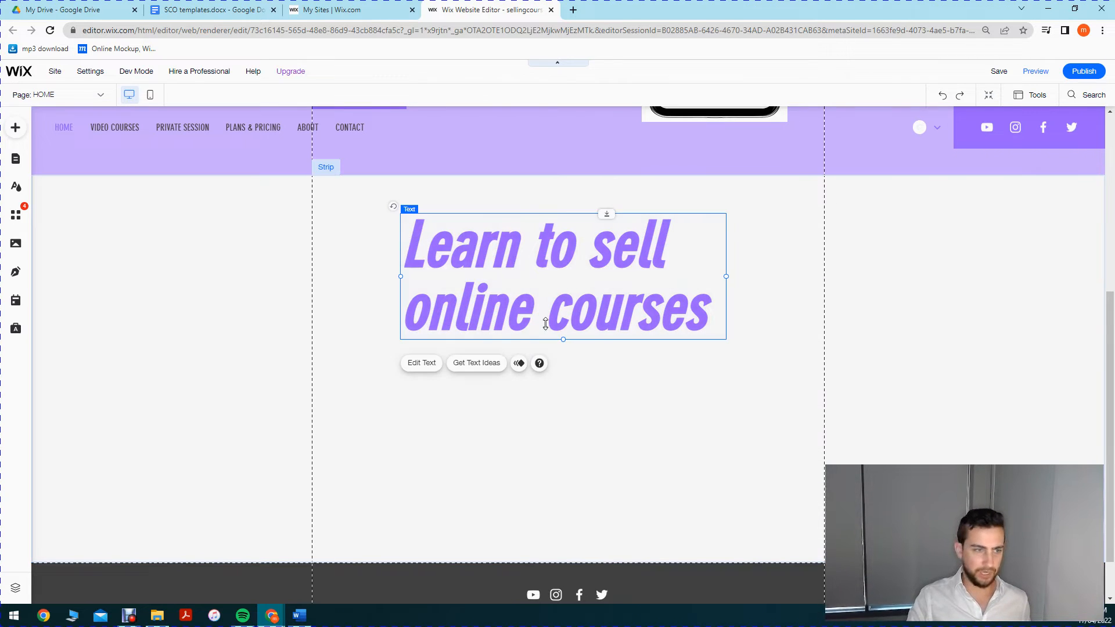
# Step: Replace the copied heading's text in the new strip with "Everyone has something valuable to teach"
pyautogui.click(421, 364)
pyautogui.write('E')
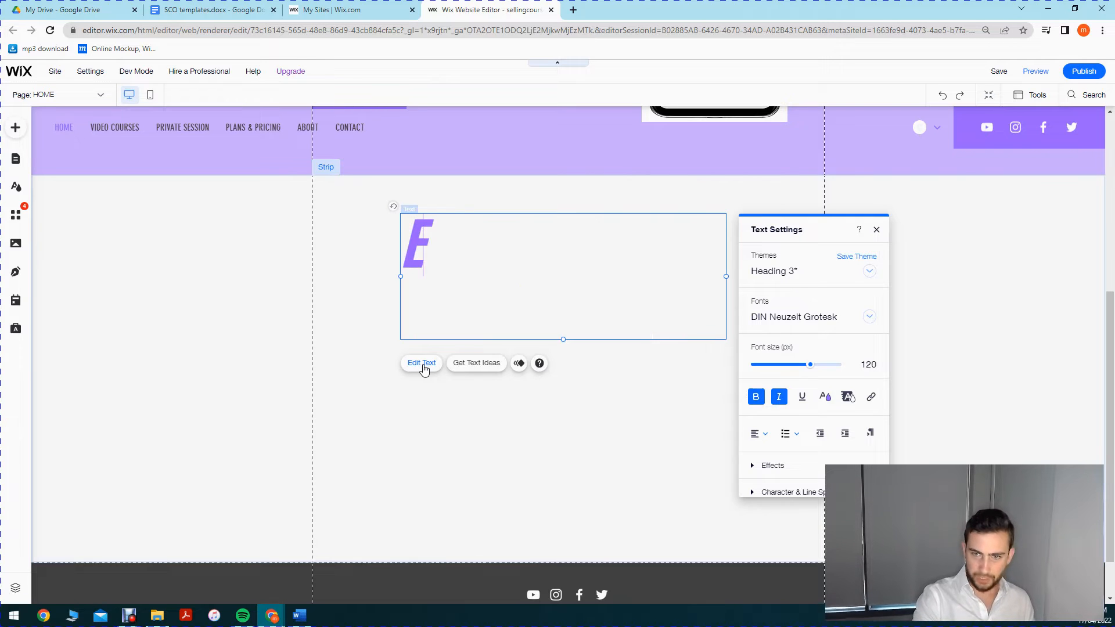
pyautogui.write('veryone has')
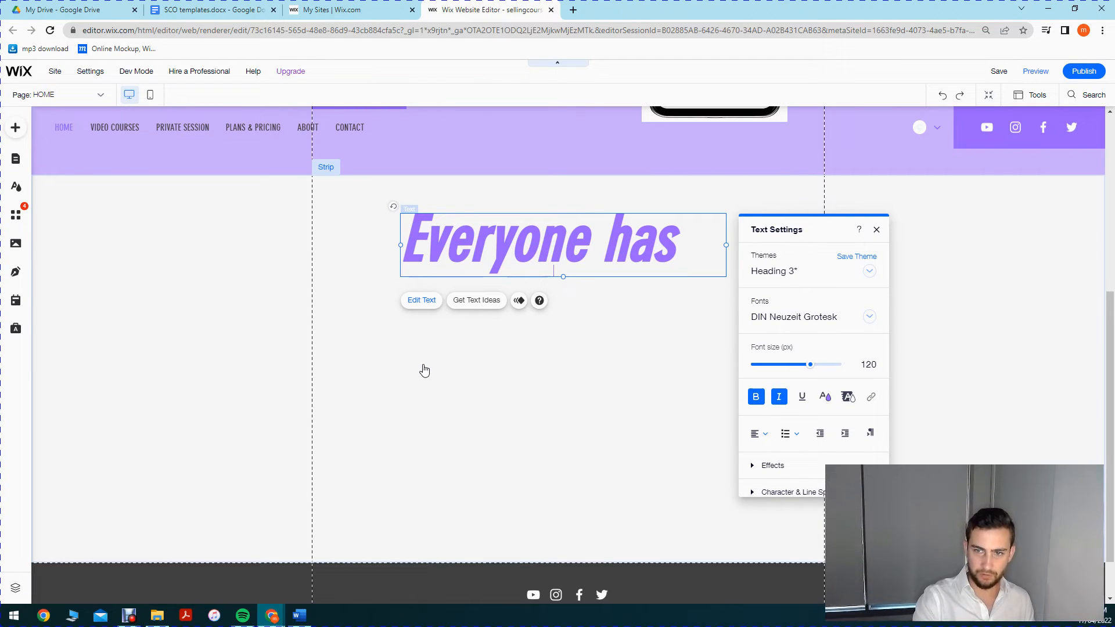
pyautogui.write(' something valuable to t')
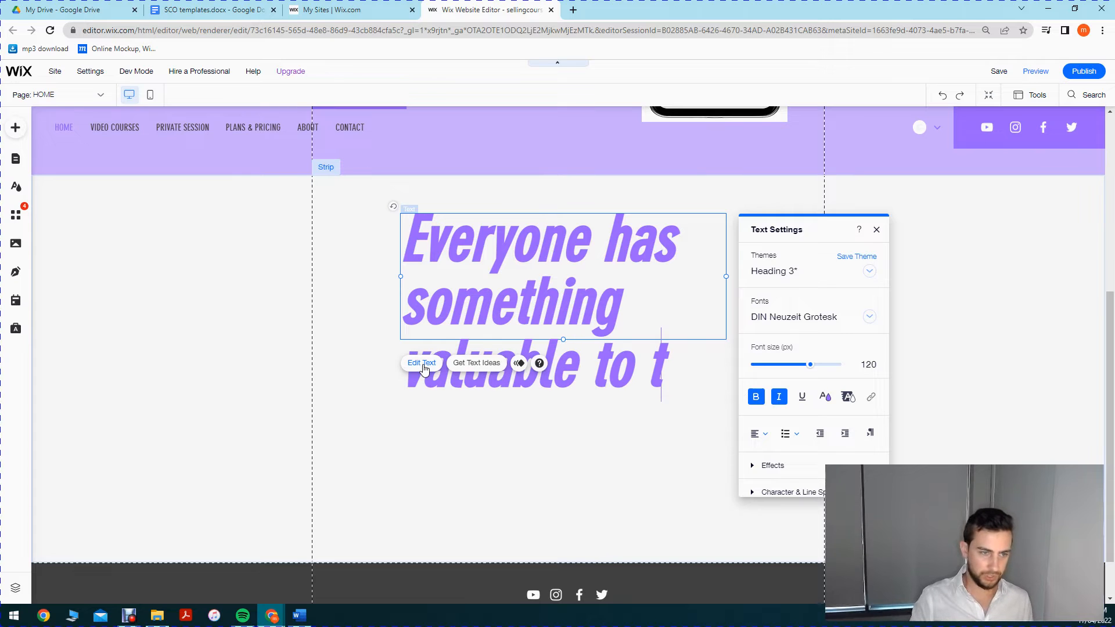
pyautogui.write('each')
pyautogui.press('Escape')
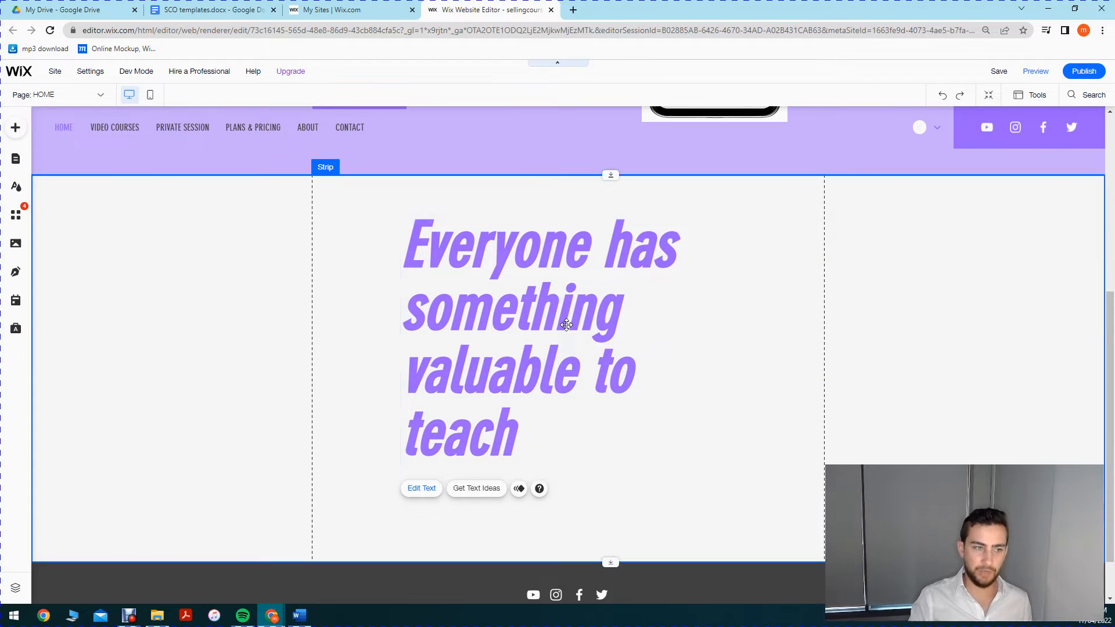
# Step: Widen the "Everyone has something valuable to teach" heading box so it wraps onto three lines, and centre it more in the strip
pyautogui.click(719, 338)
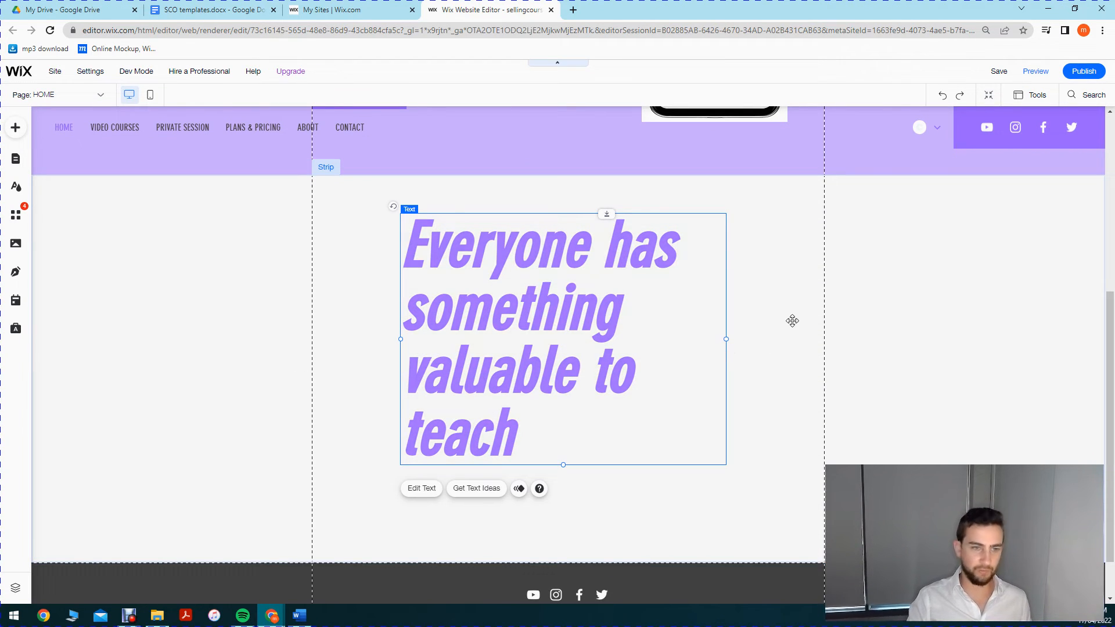
pyautogui.moveTo(792, 320); pyautogui.dragTo(801, 318)
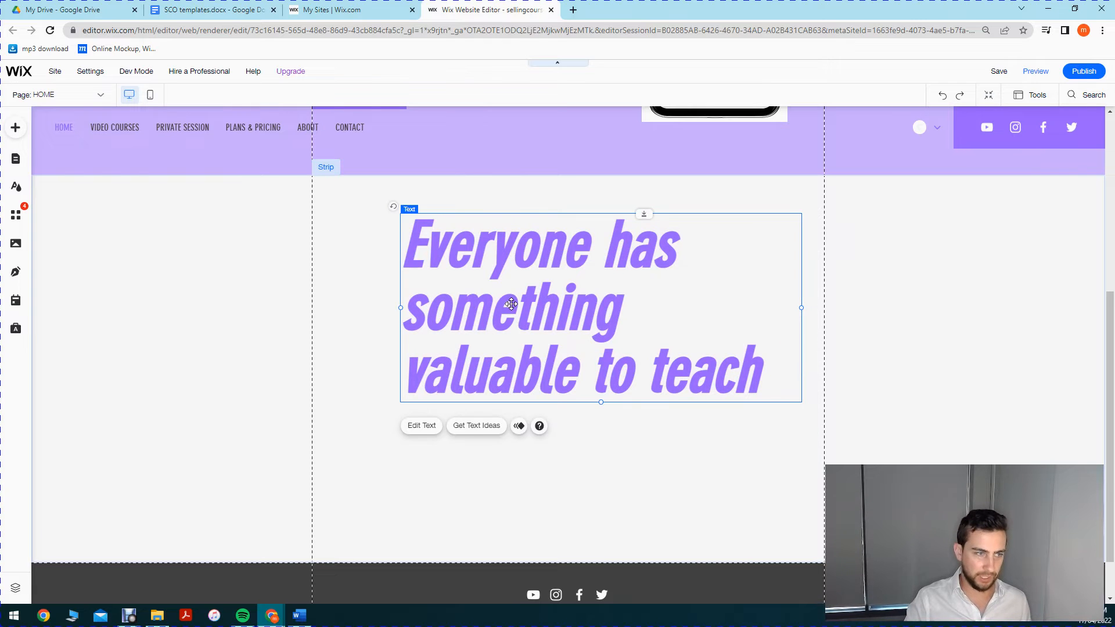
pyautogui.moveTo(511, 304)
pyautogui.mouseDown()
pyautogui.moveTo(487, 303)
pyautogui.moveTo(516, 303)
pyautogui.mouseUp()
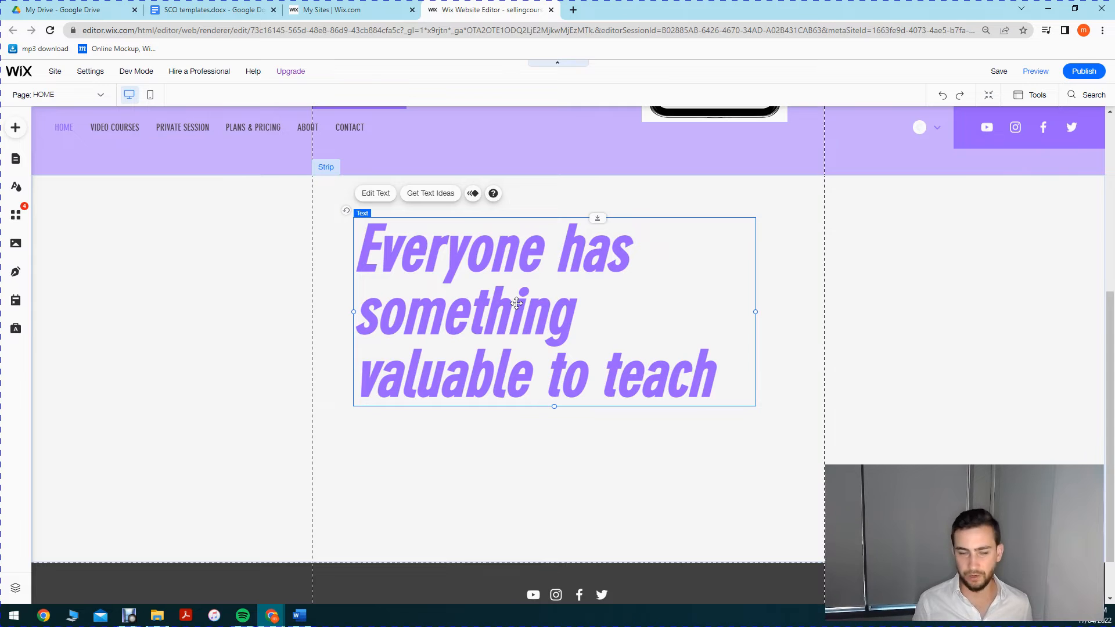
# Step: Extend the height of the "Everyone has something valuable to teach" strip downward to make room below the heading
pyautogui.scroll(5, 488, 293)
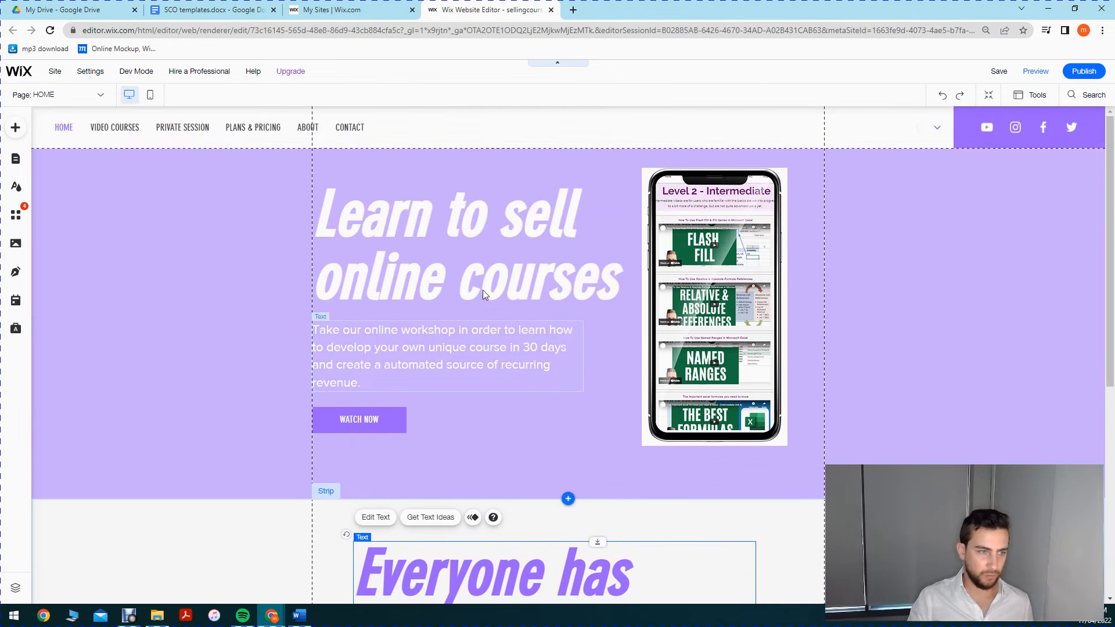
pyautogui.scroll(-4, 495, 292)
pyautogui.scroll(-3, 494, 290)
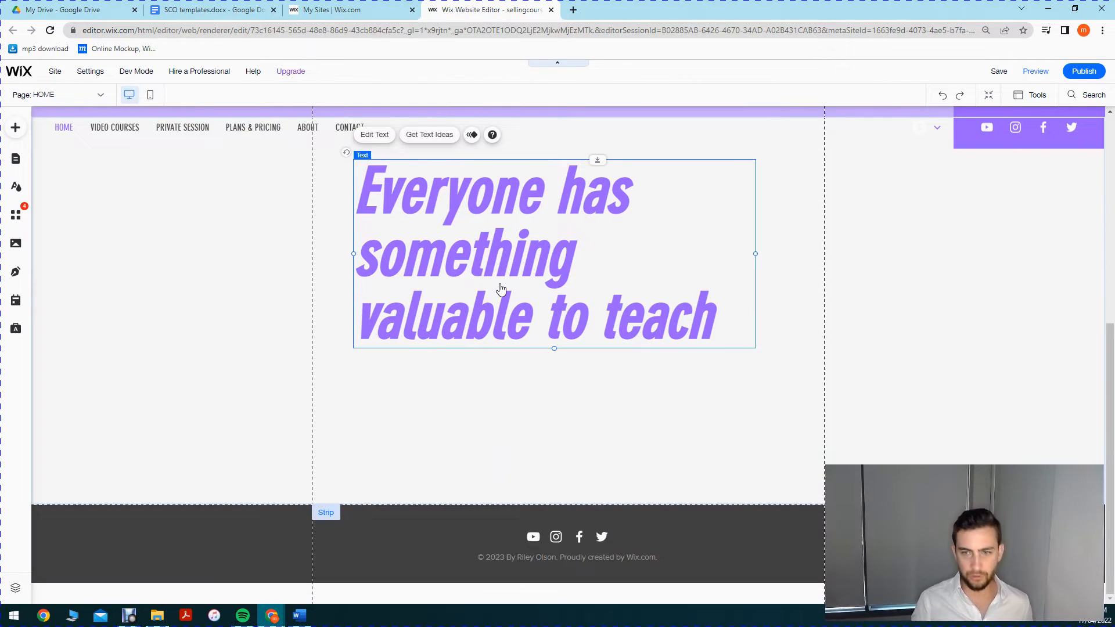
pyautogui.click(630, 419)
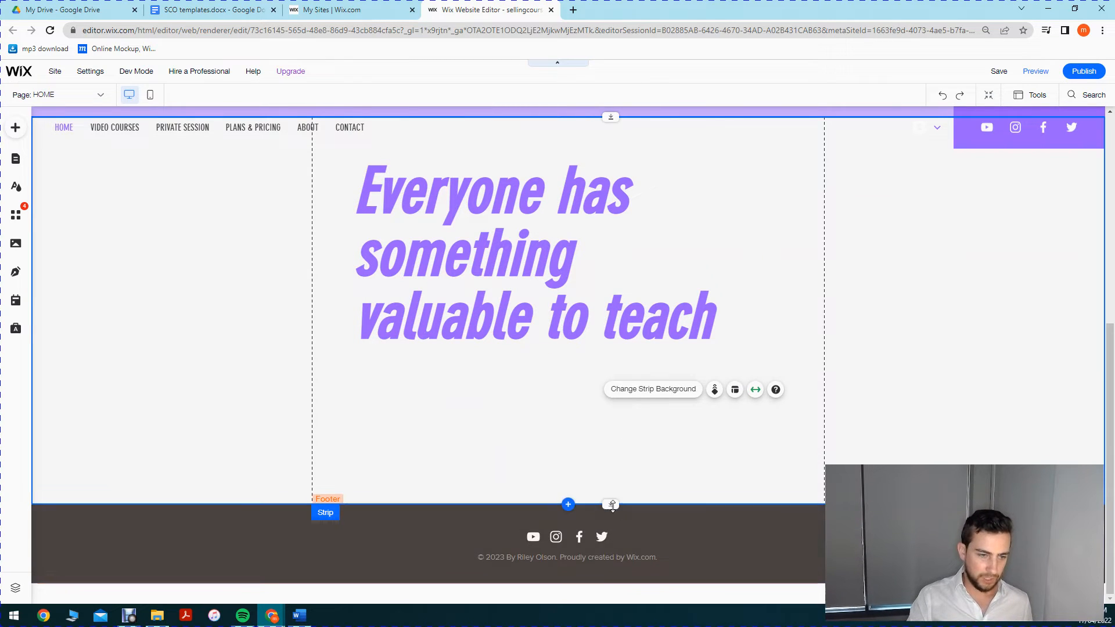
pyautogui.moveTo(610, 504); pyautogui.dragTo(608, 586)
# Step: Copy the hero's "Take our online workshop" paragraph into the new strip and place it directly beneath the purple heading
pyautogui.scroll(6, 497, 394)
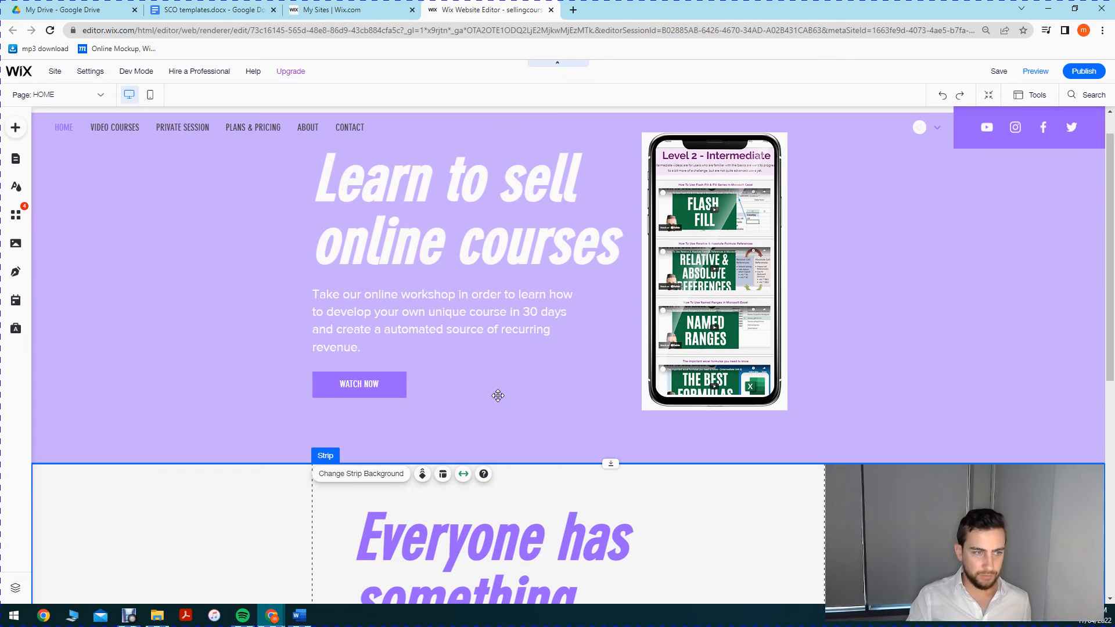
pyautogui.scroll(1, 475, 331)
pyautogui.click(478, 331)
pyautogui.scroll(-8, 482, 352)
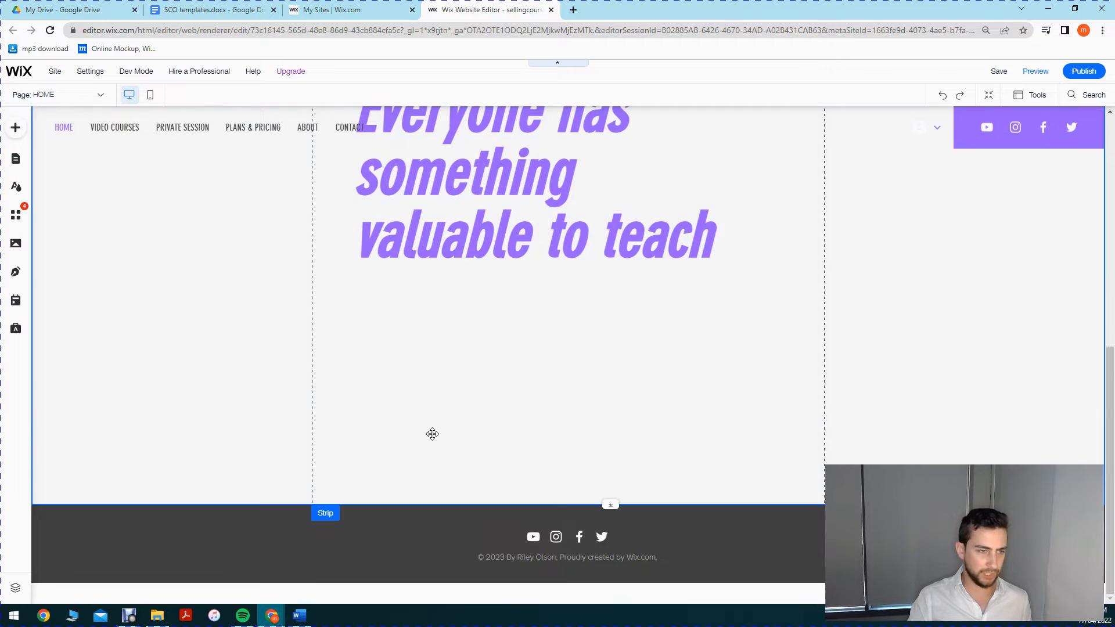
pyautogui.click(444, 313)
pyautogui.click(465, 347)
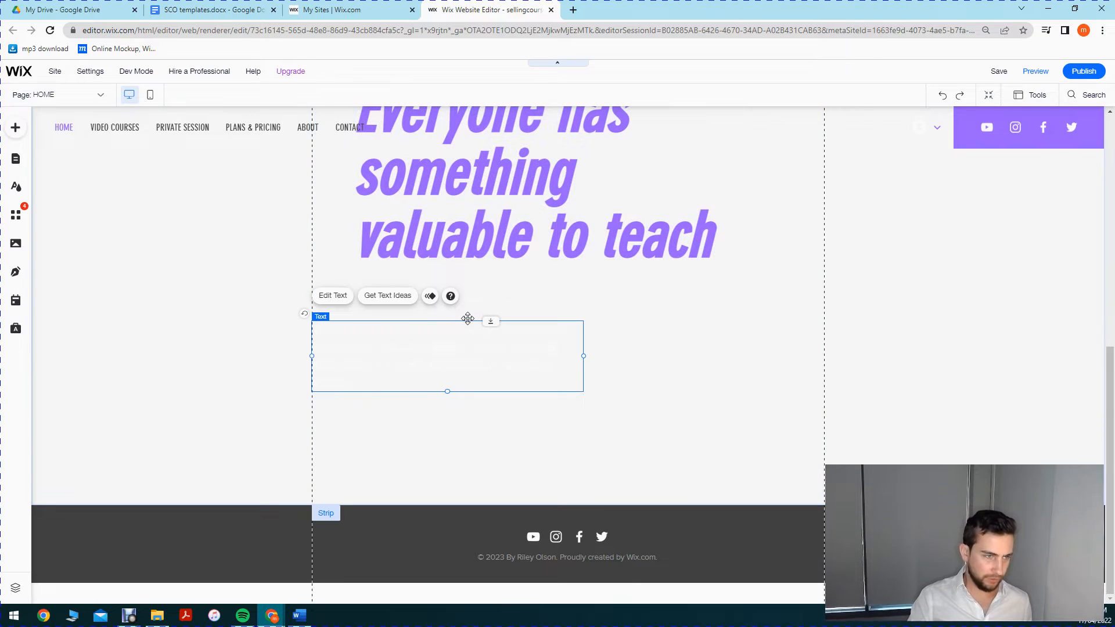
pyautogui.moveTo(468, 319)
pyautogui.mouseDown()
pyautogui.moveTo(483, 311)
pyautogui.moveTo(463, 313)
pyautogui.mouseUp()
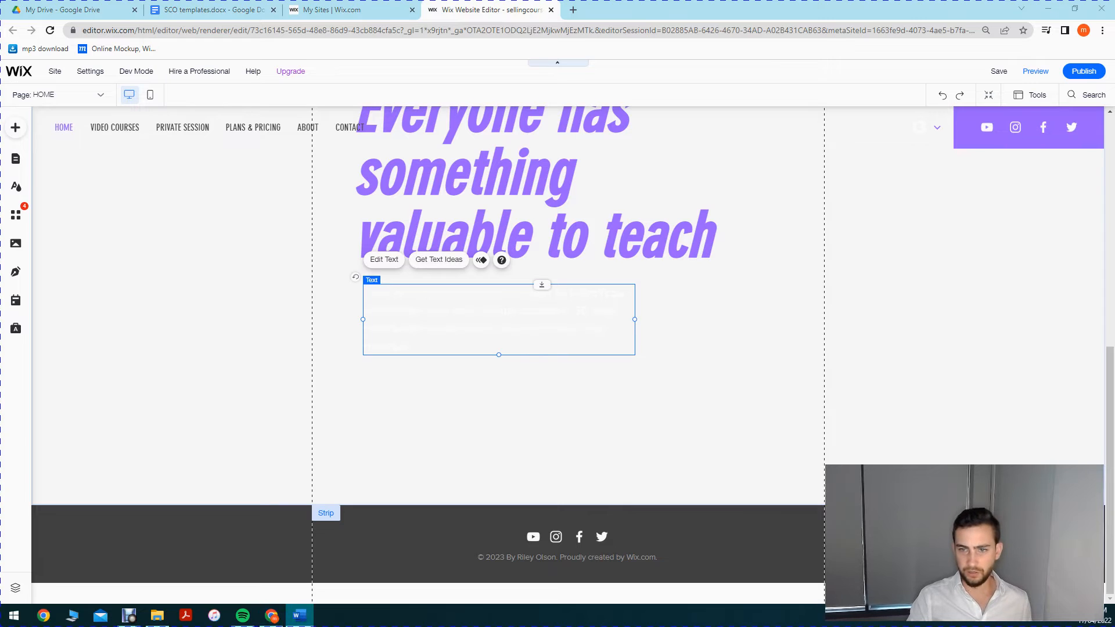
# Step: Replace the copied paragraph with the prepared five-point text beginning "Today I'm going to teach you how to make an online course"
pyautogui.scroll(3, 532, 353)
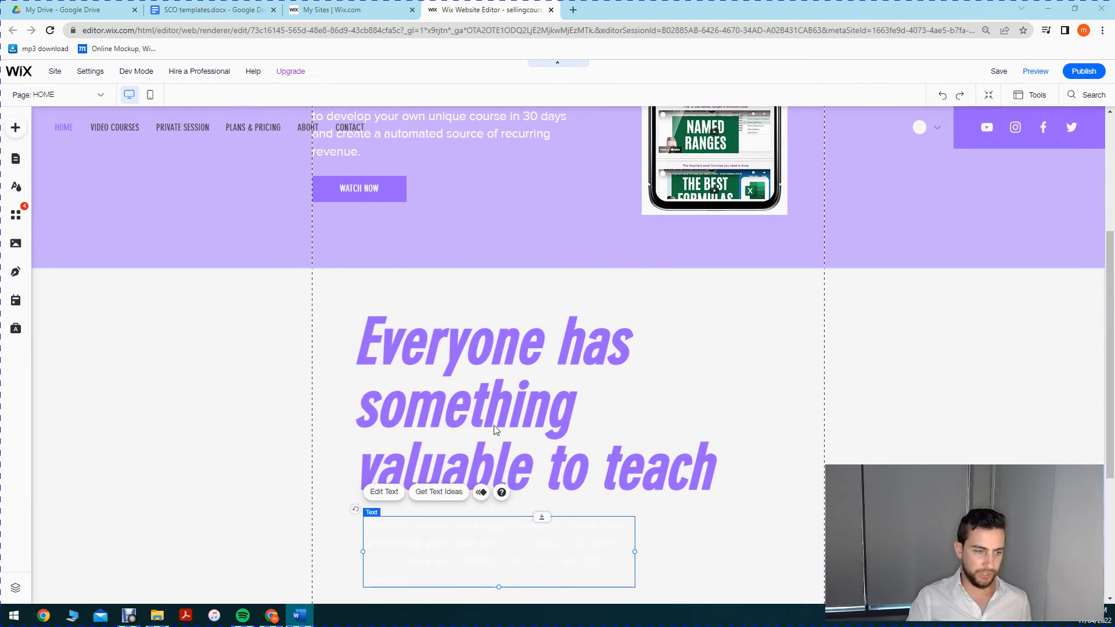
pyautogui.scroll(-3, 495, 432)
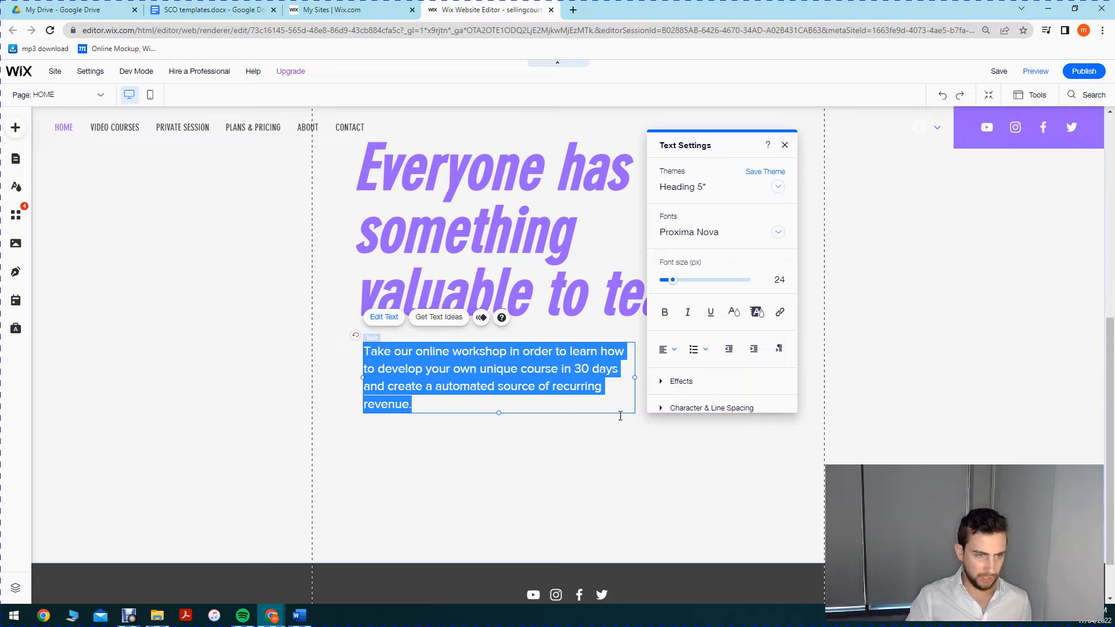
pyautogui.write('Today I’m going to teach you how to make an online course that makes money & helps others. Right now our ability to deliver high quality education with anyone with an internet connection has never been better. With student debt rising to their highest ever level – online learning pathways have never been more important. According to Forbes the online education industry is going to be worth $331bn by 2025. COVID and people realizing the value of working & learning from home mean there has never been a better time to develop an online course.')
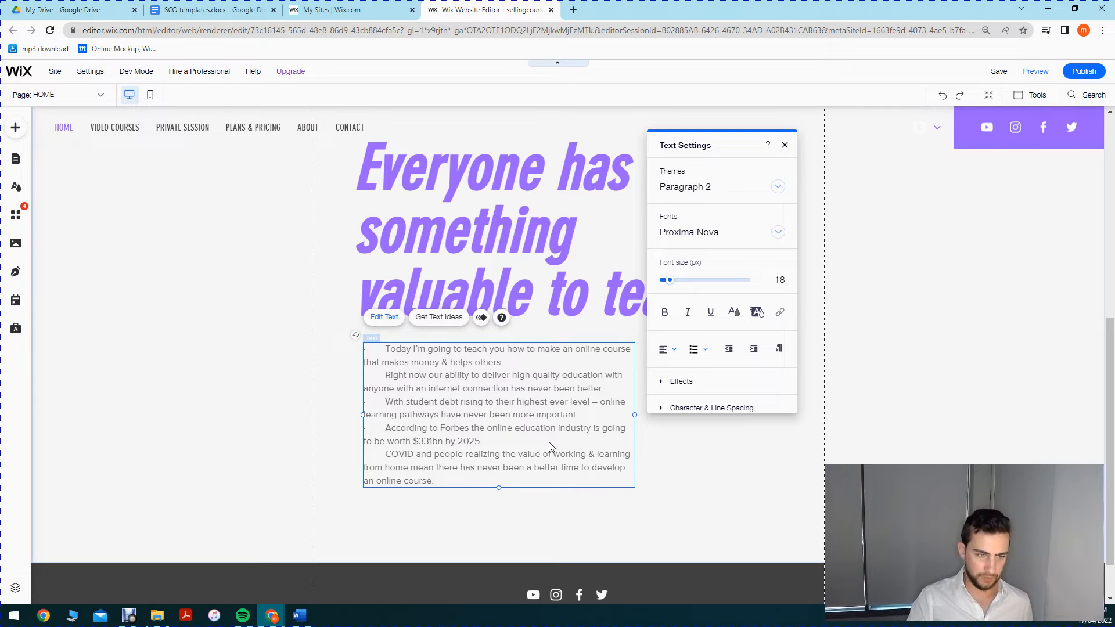
pyautogui.click(668, 454)
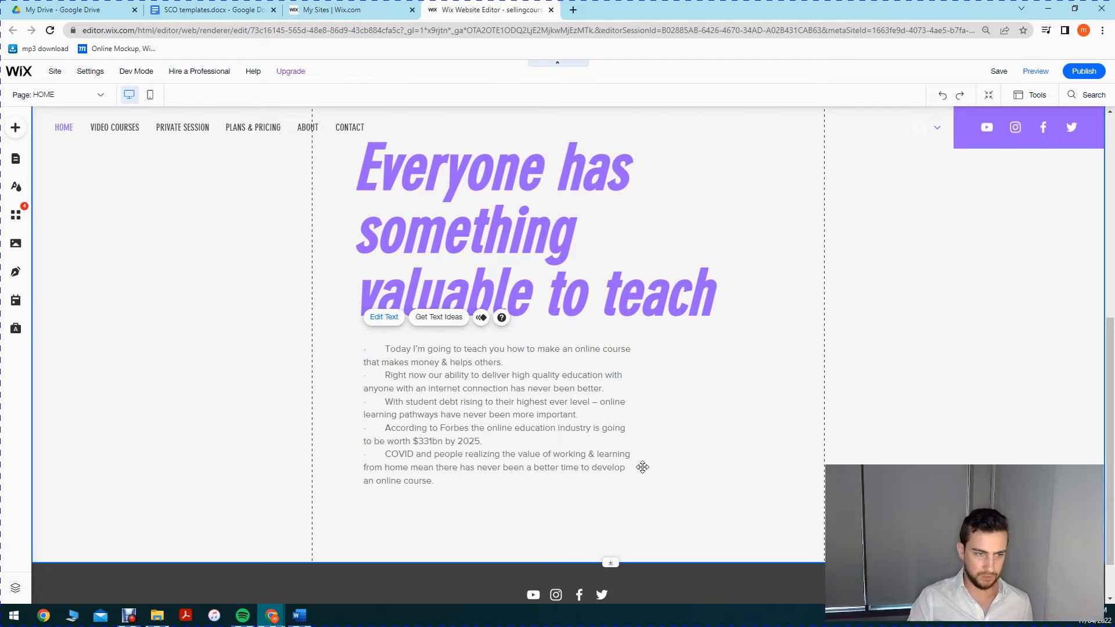
# Step: Widen the five-point text box so the first point fits on one line, and align its left edge with the heading
pyautogui.click(637, 419)
pyautogui.moveTo(682, 415); pyautogui.dragTo(733, 411)
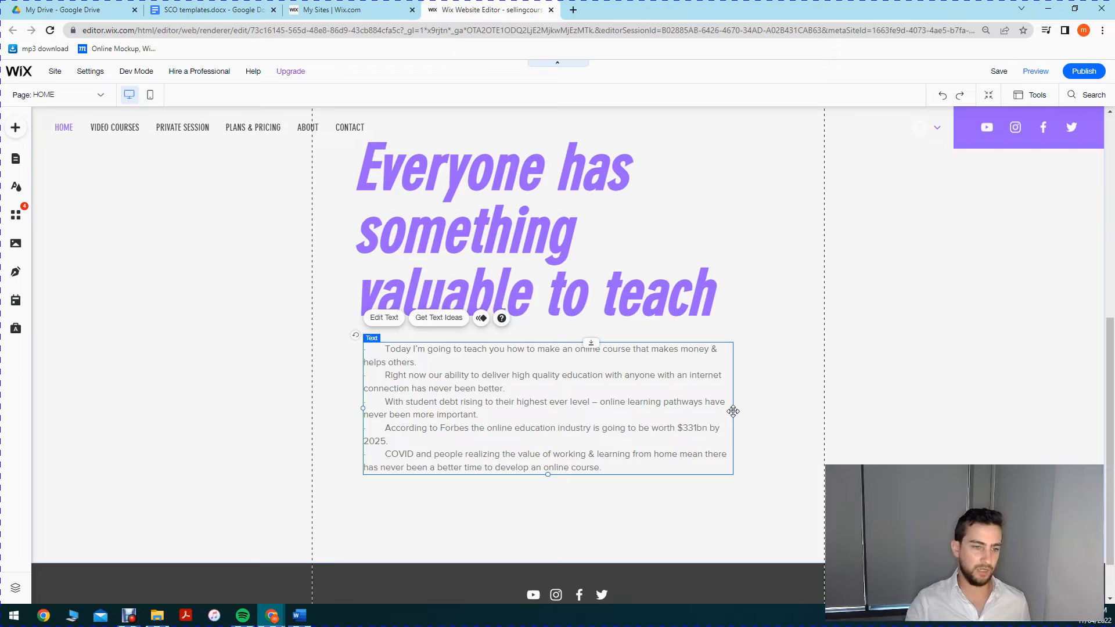
pyautogui.moveTo(733, 411); pyautogui.dragTo(782, 411)
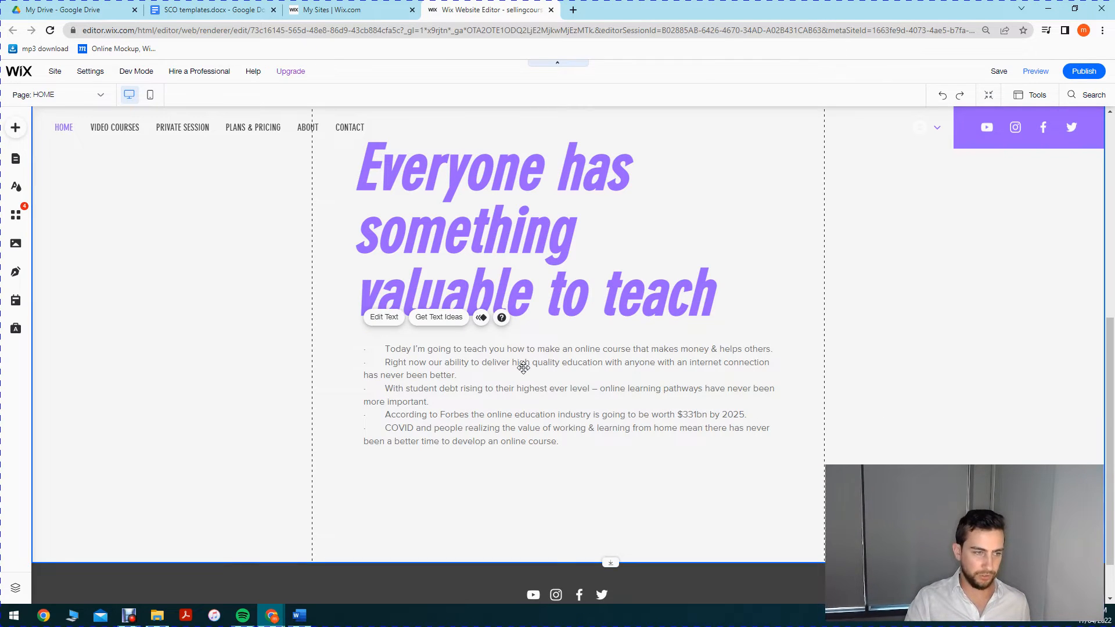
pyautogui.moveTo(495, 368); pyautogui.dragTo(490, 368)
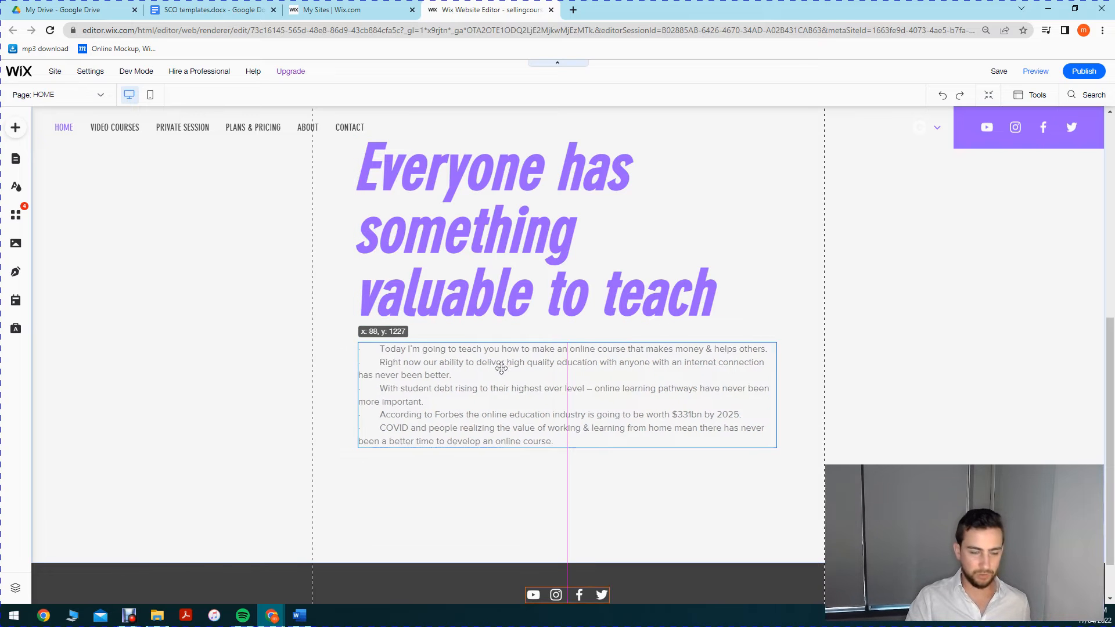
pyautogui.moveTo(878, 375); pyautogui.dragTo(891, 378)
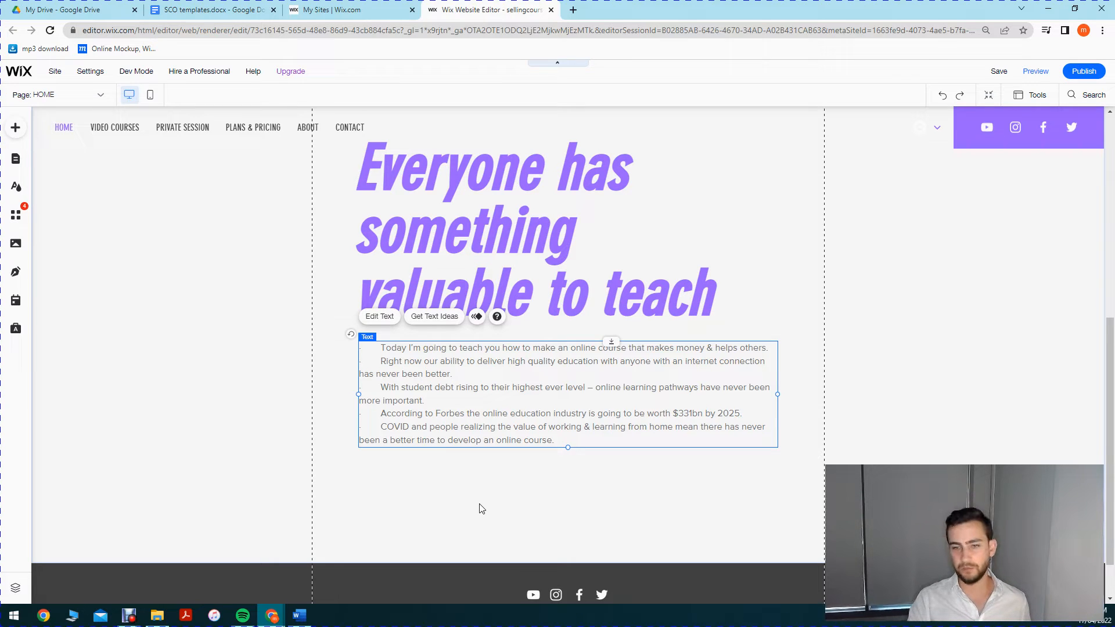
# Step: Shorten the "Everyone has something valuable to teach" strip to a height of about 791, trimming the empty space above the footer
pyautogui.click(439, 514)
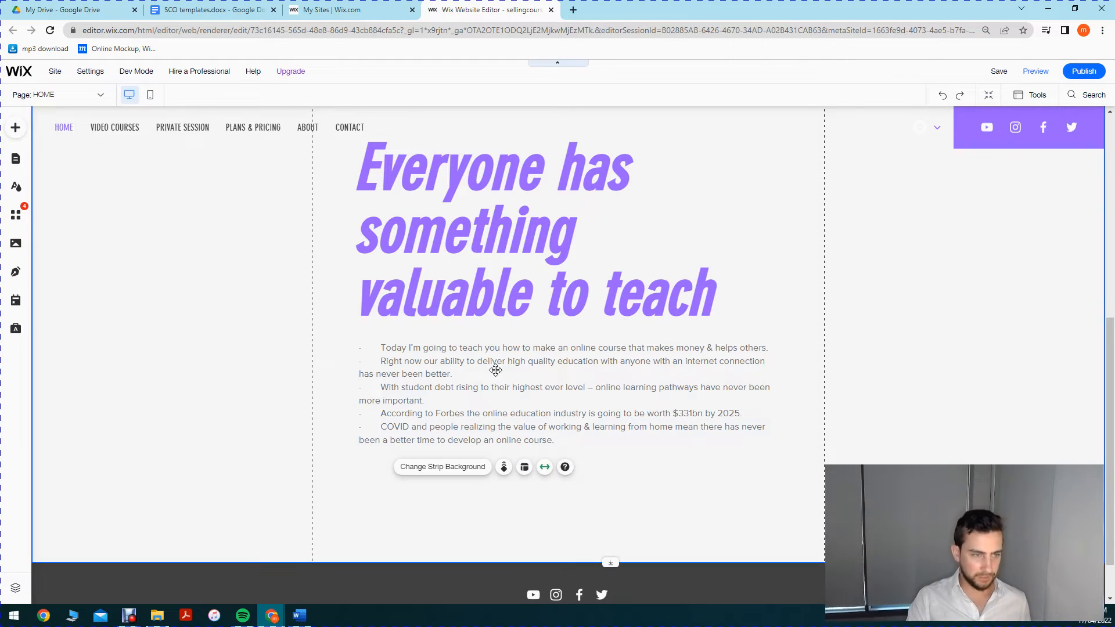
pyautogui.scroll(2, 493, 374)
pyautogui.scroll(4, 635, 227)
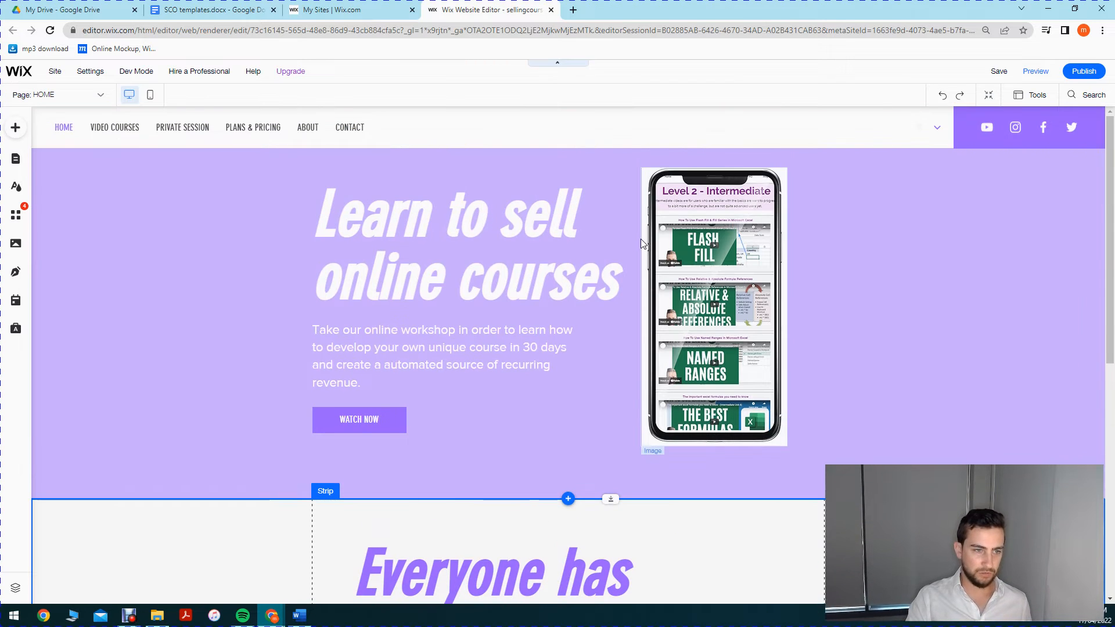
pyautogui.scroll(-5, 650, 376)
pyautogui.scroll(-3, 649, 376)
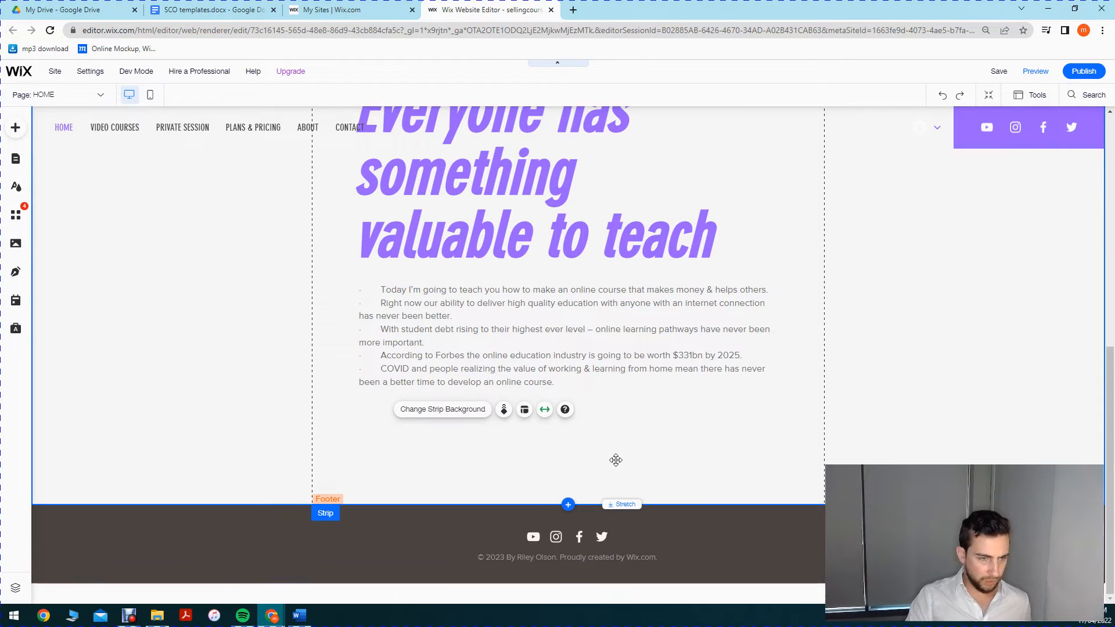
pyautogui.moveTo(617, 504); pyautogui.dragTo(617, 450)
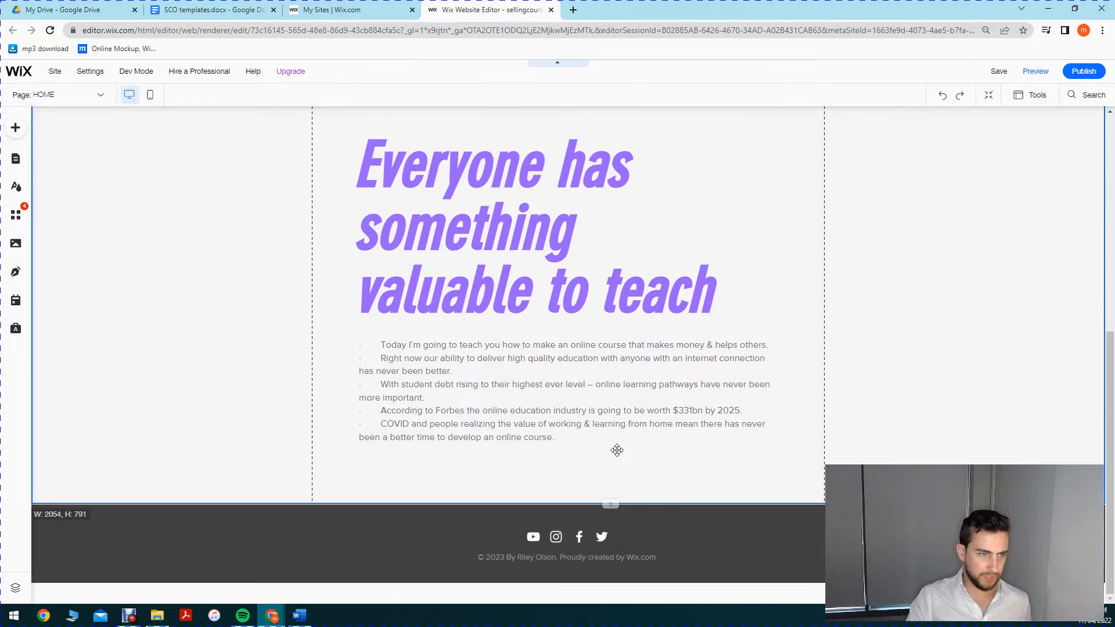
# Step: Review the layout of the home page from the hero down to the resized text strip and footer
pyautogui.scroll(7, 611, 433)
pyautogui.scroll(-4, 928, 300)
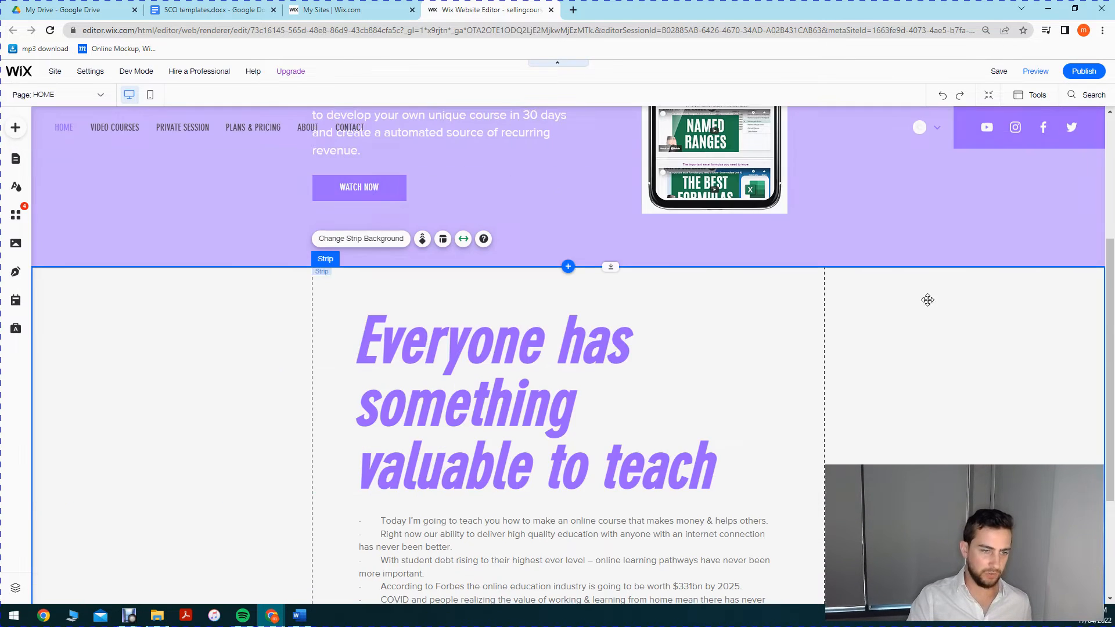
pyautogui.scroll(-3, 928, 300)
pyautogui.scroll(5, 876, 192)
pyautogui.scroll(-3, 852, 443)
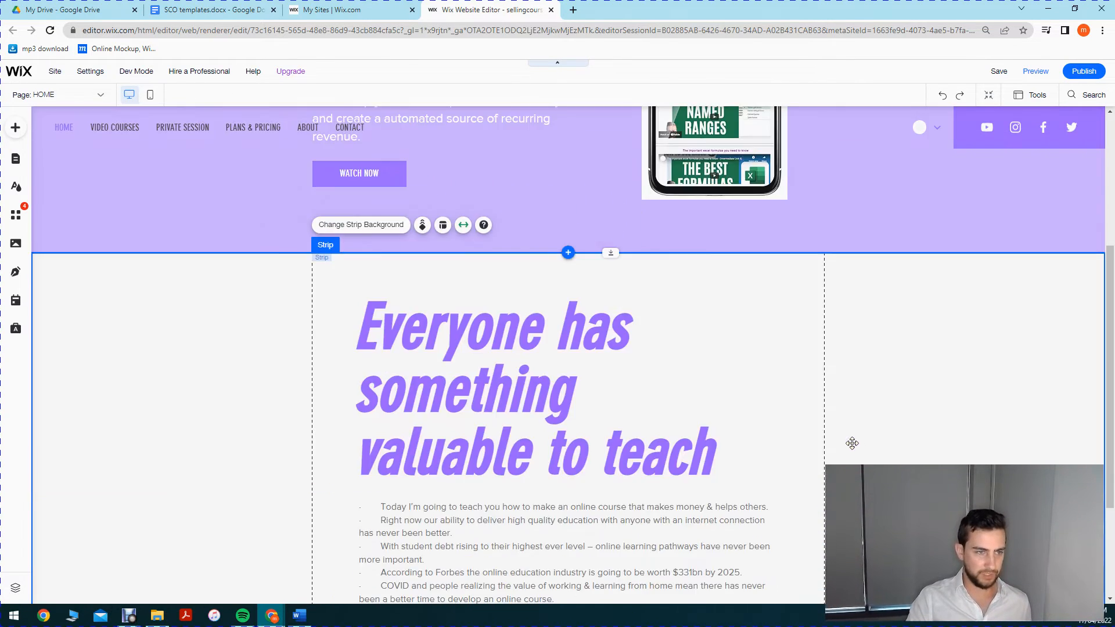
pyautogui.scroll(-3, 852, 443)
pyautogui.click(811, 563)
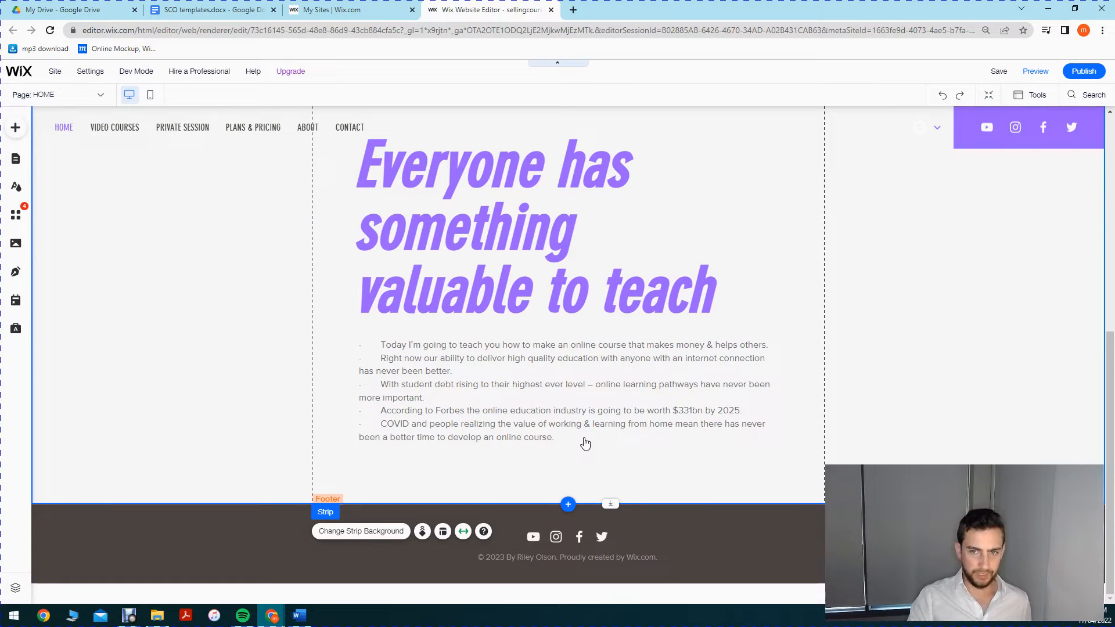
# Step: Switch to Zoom Out mode and duplicate the "Learn to sell online courses" hero section
pyautogui.click(568, 504)
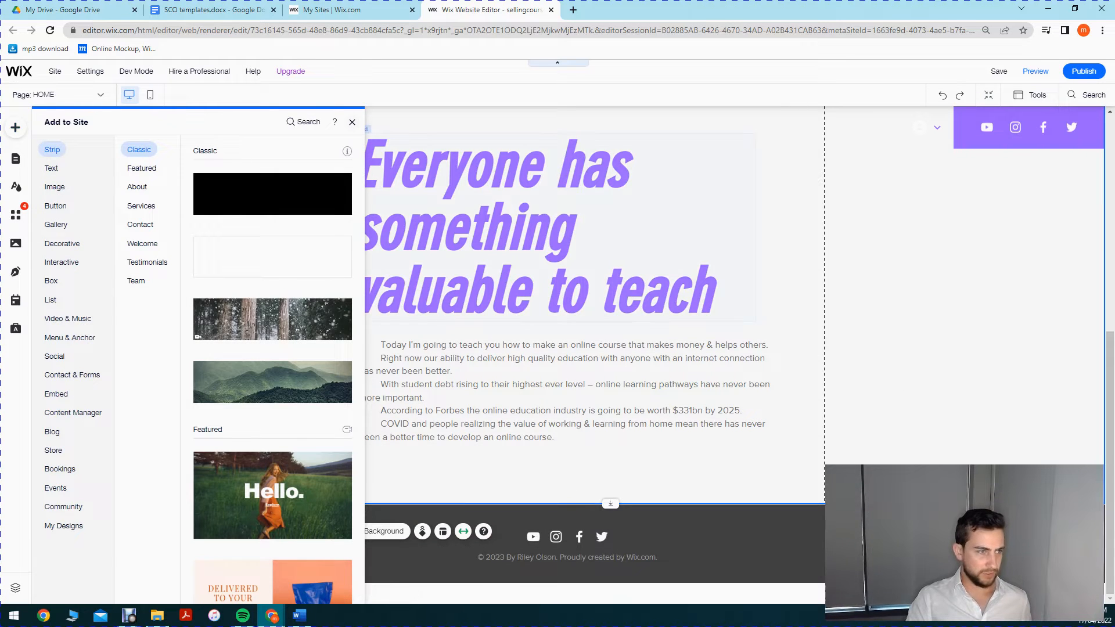
pyautogui.click(704, 597)
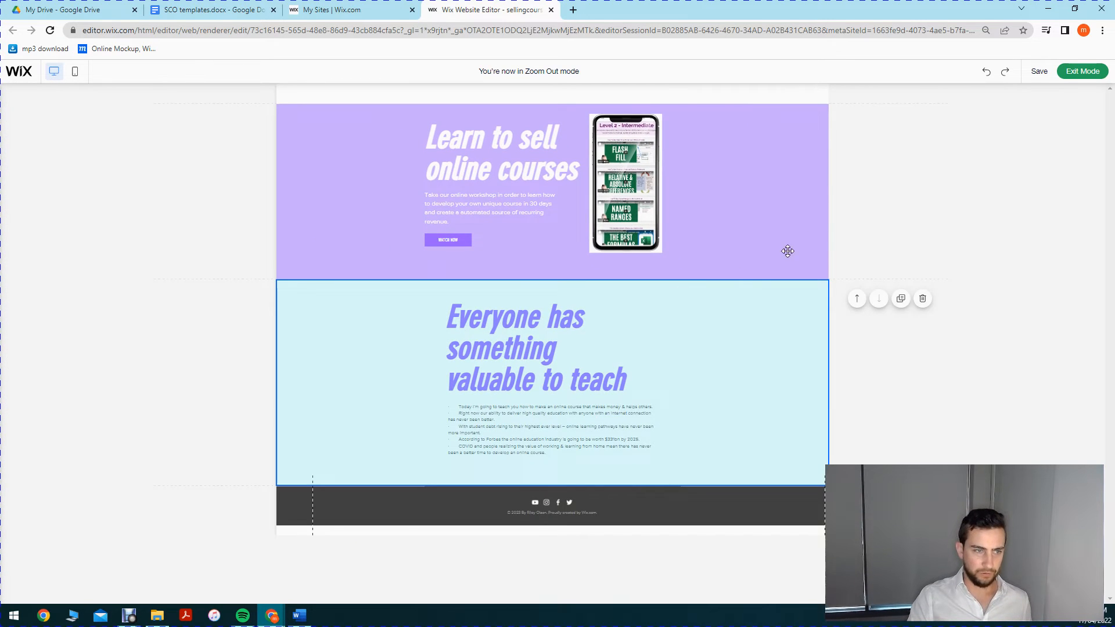
pyautogui.click(862, 241)
pyautogui.click(796, 144)
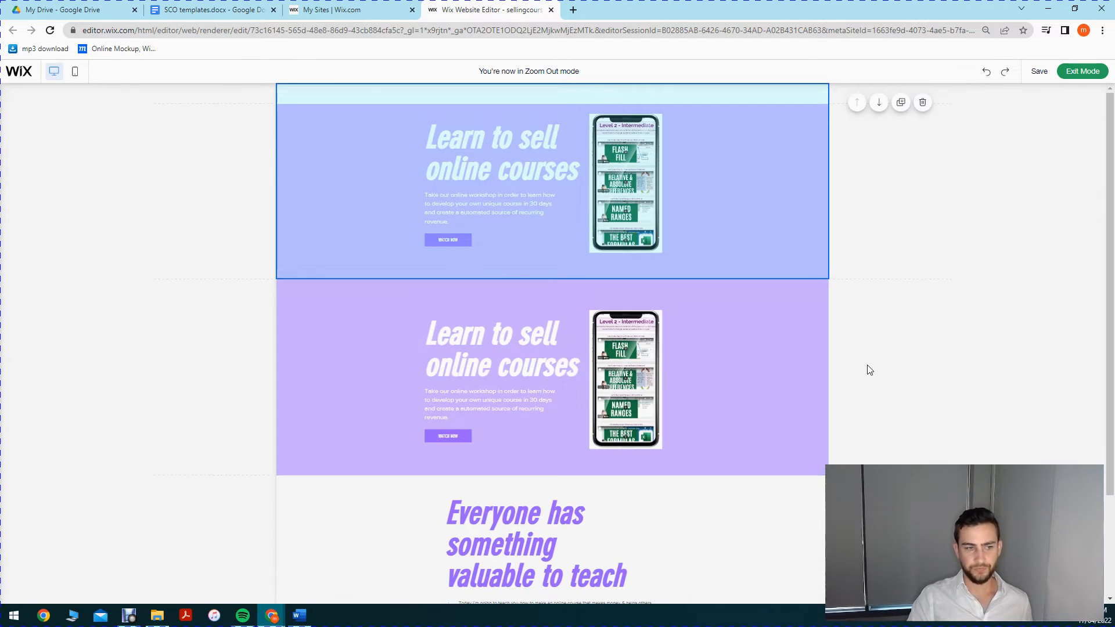
# Step: Move the duplicated hero section down below the "Everyone has something valuable to teach" section, just above the footer
pyautogui.scroll(-3, 633, 291)
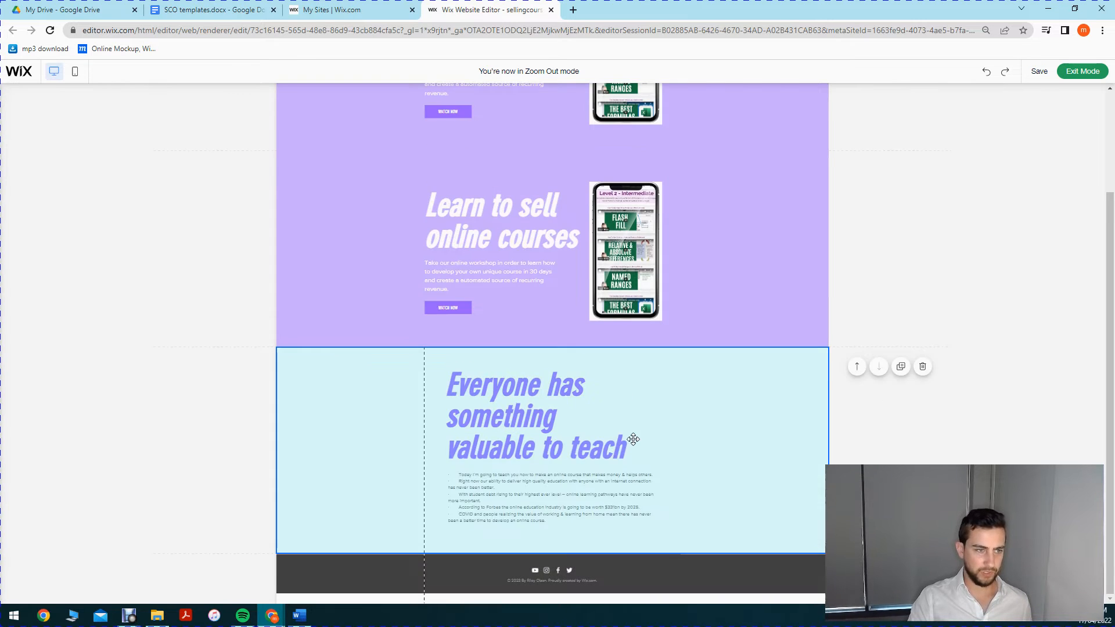
pyautogui.click(880, 307)
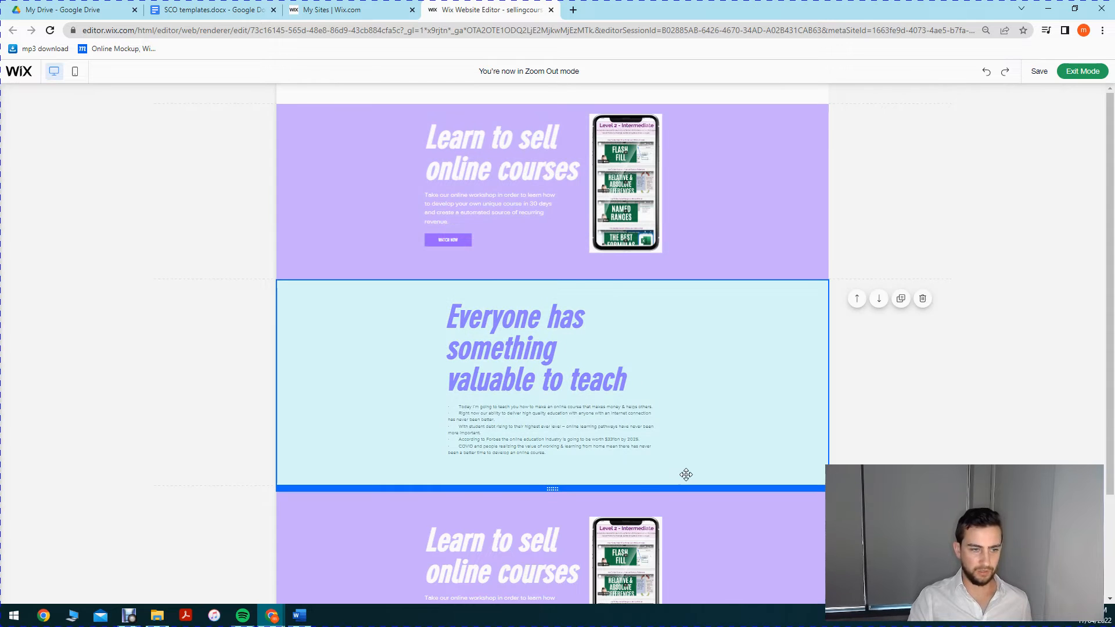
pyautogui.scroll(-2, 336, 373)
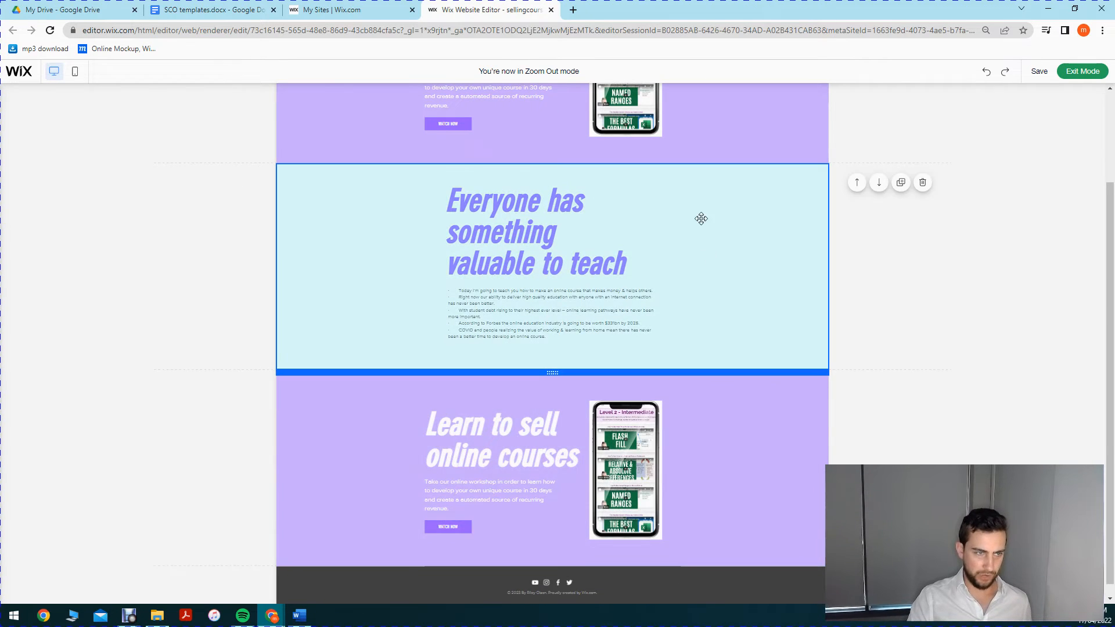
# Step: Check the section order in Zoom Out mode and return to the normal page editor
pyautogui.scroll(2, 418, 155)
pyautogui.scroll(-1, 510, 319)
pyautogui.scroll(-1, 697, 470)
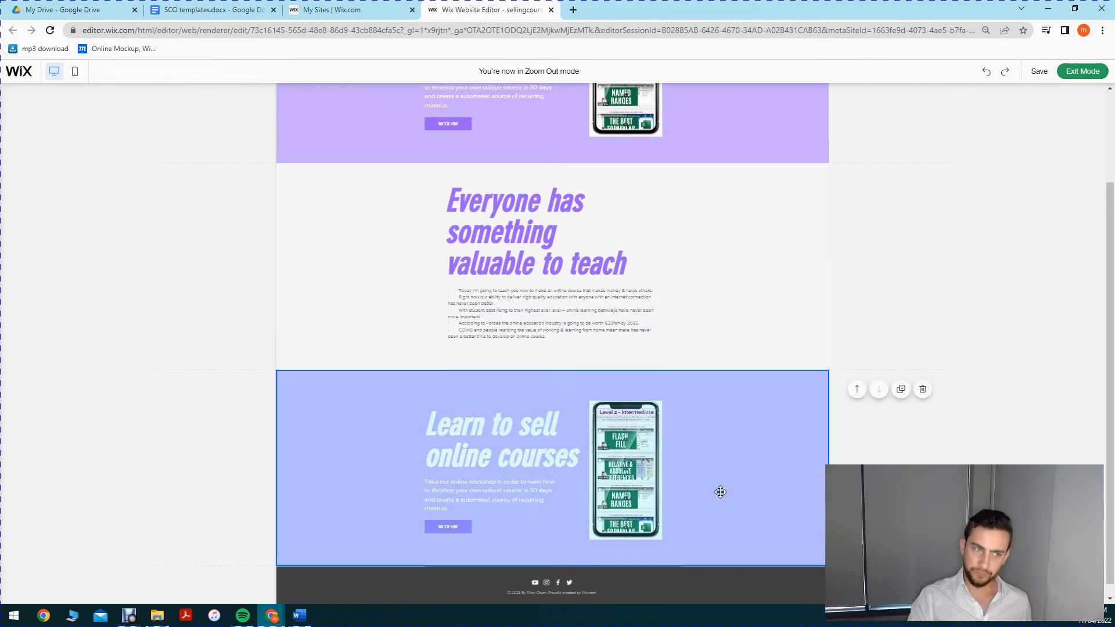
pyautogui.scroll(2, 639, 244)
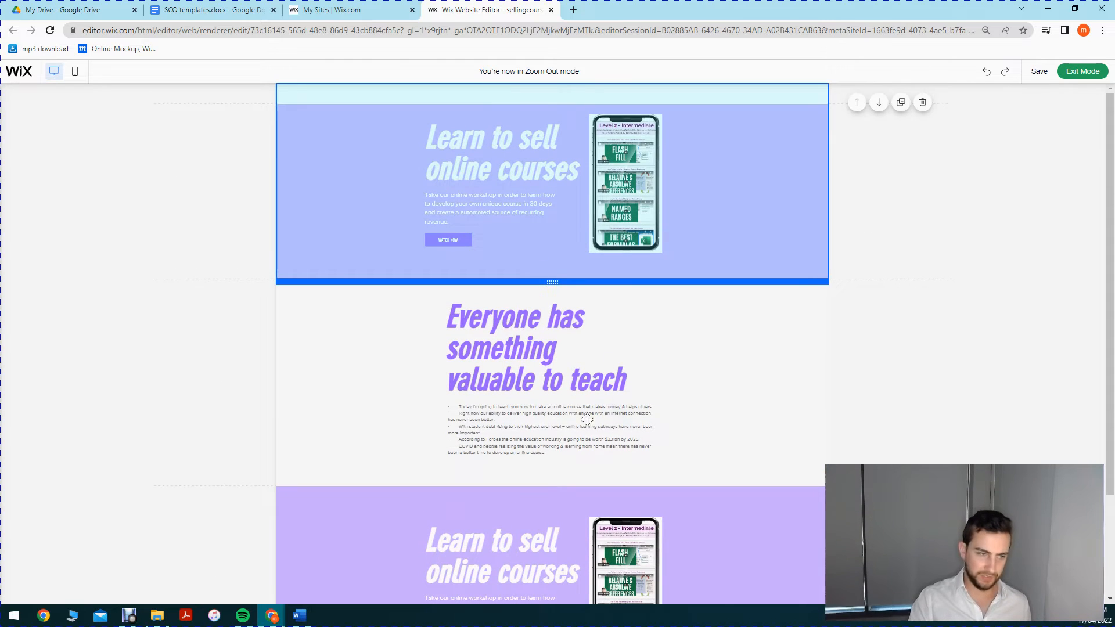
pyautogui.click(1097, 77)
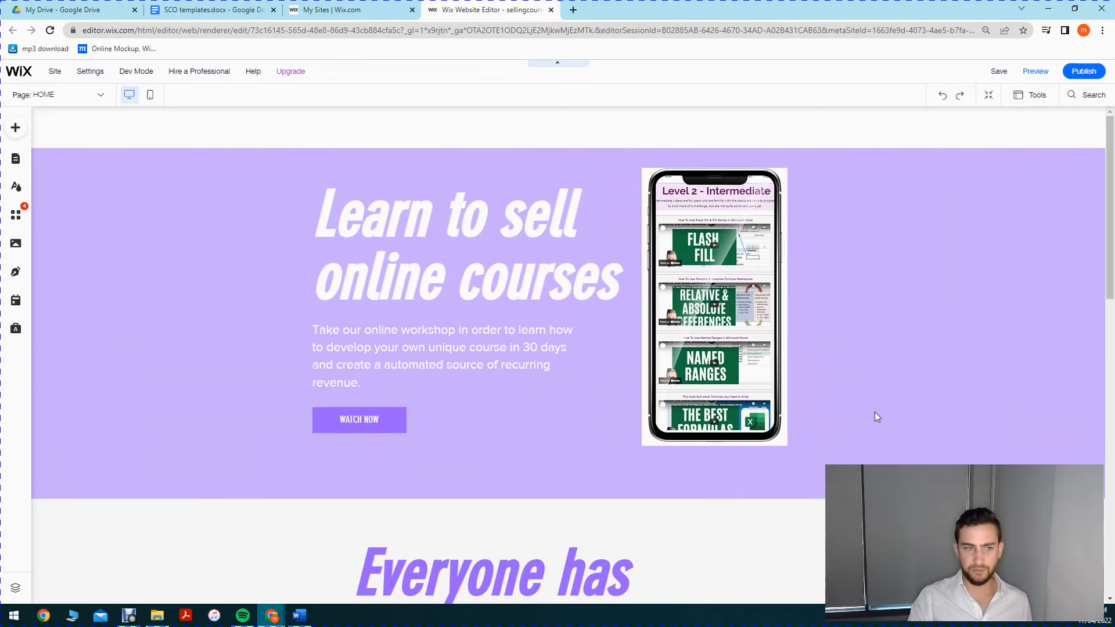
# Step: Empty the duplicated purple section above the footer by deleting its heading, paragraph, phone image and "Watch Now" button
pyautogui.scroll(-5, 856, 350)
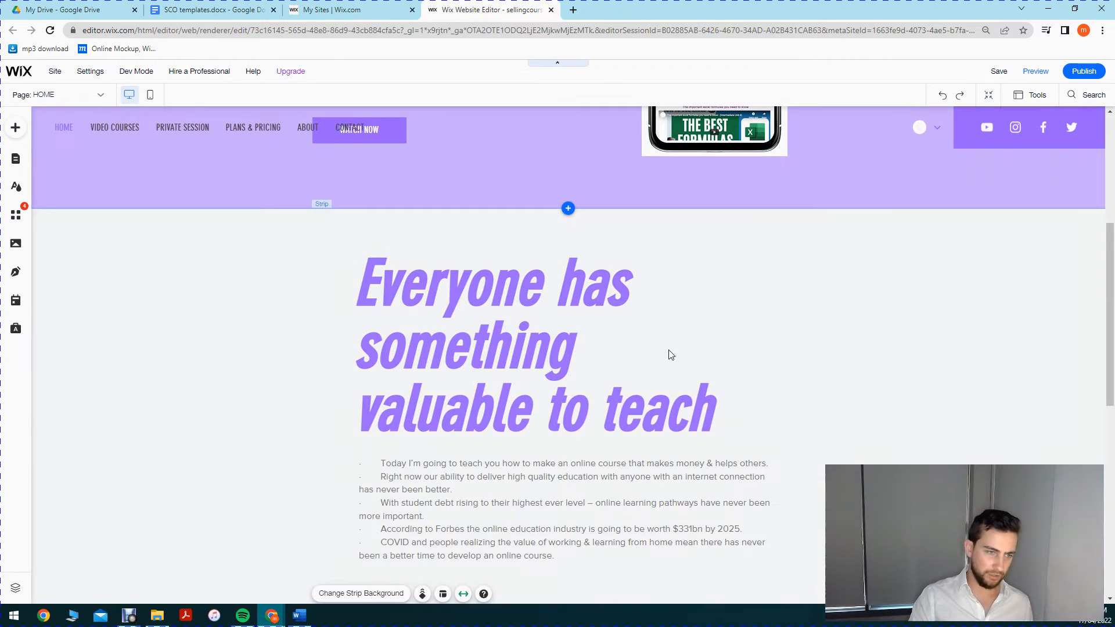
pyautogui.scroll(-7, 661, 340)
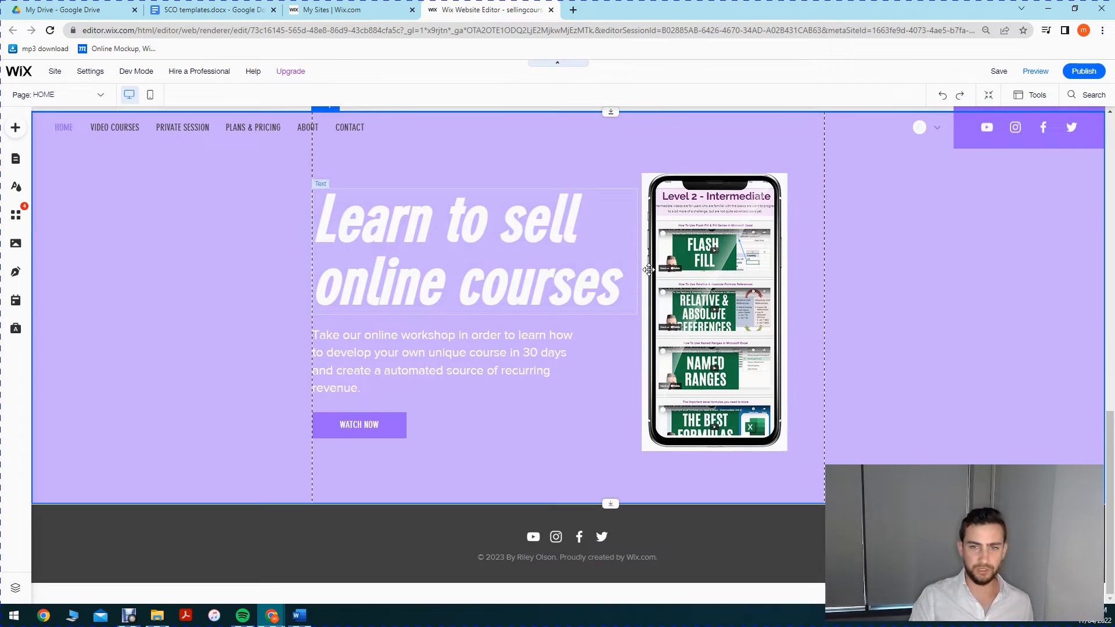
pyautogui.click(479, 264)
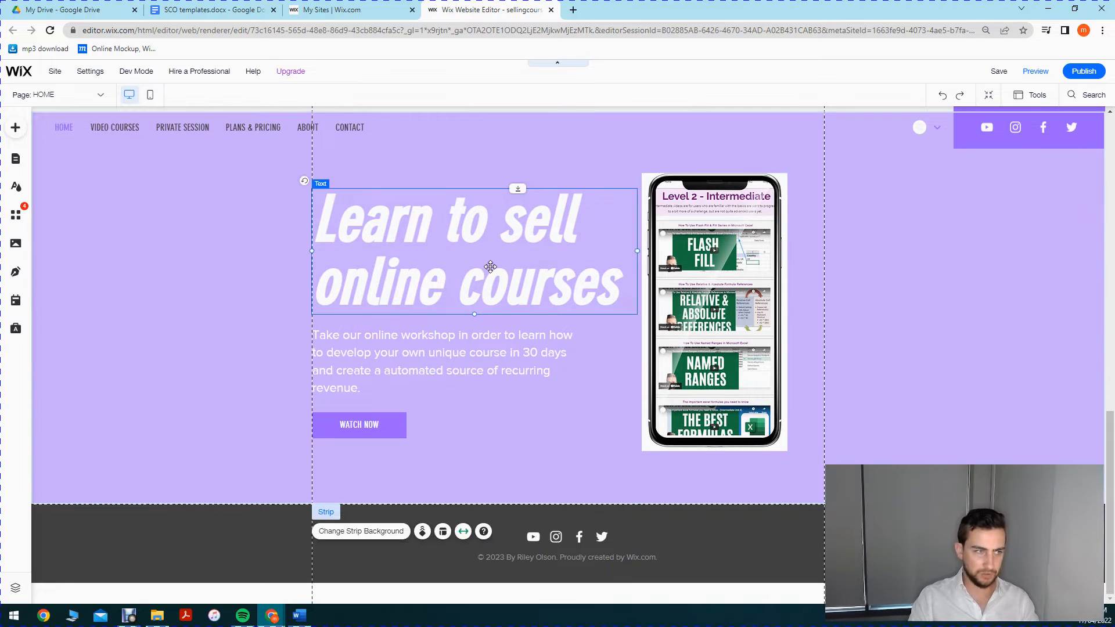
pyautogui.press('Delete')
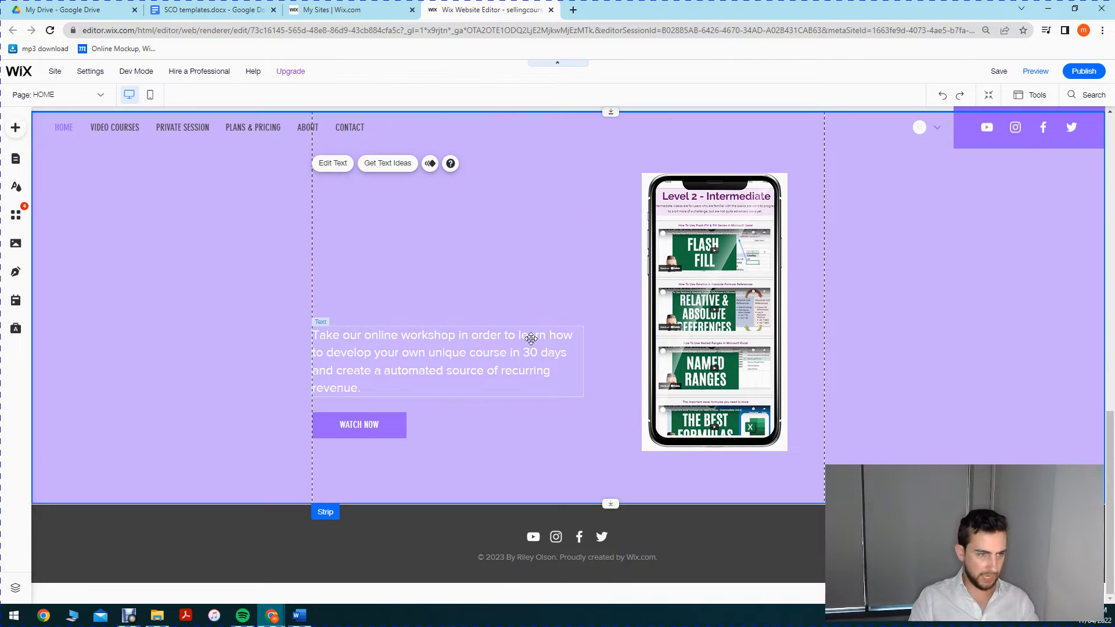
pyautogui.press('Delete')
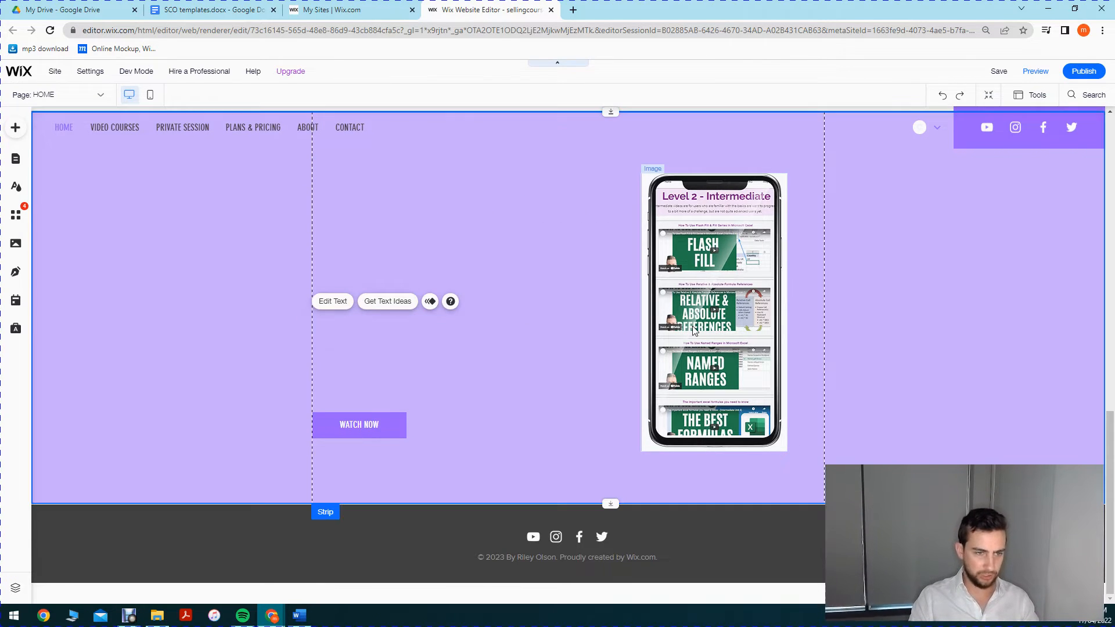
pyautogui.click(699, 340)
pyautogui.press('Delete')
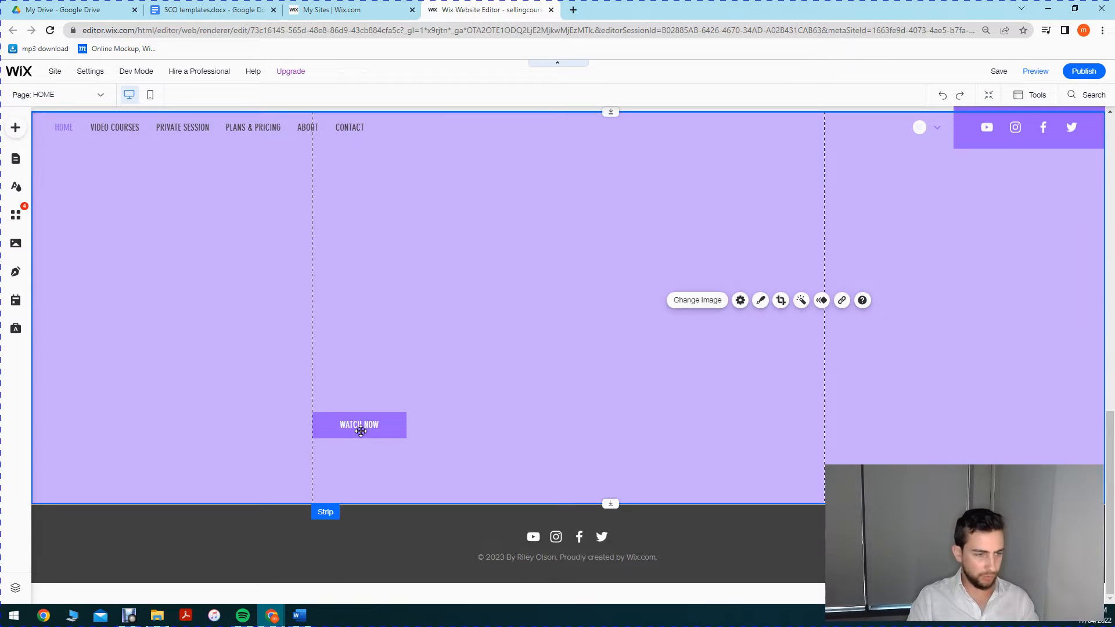
pyautogui.click(363, 426)
pyautogui.press('Delete')
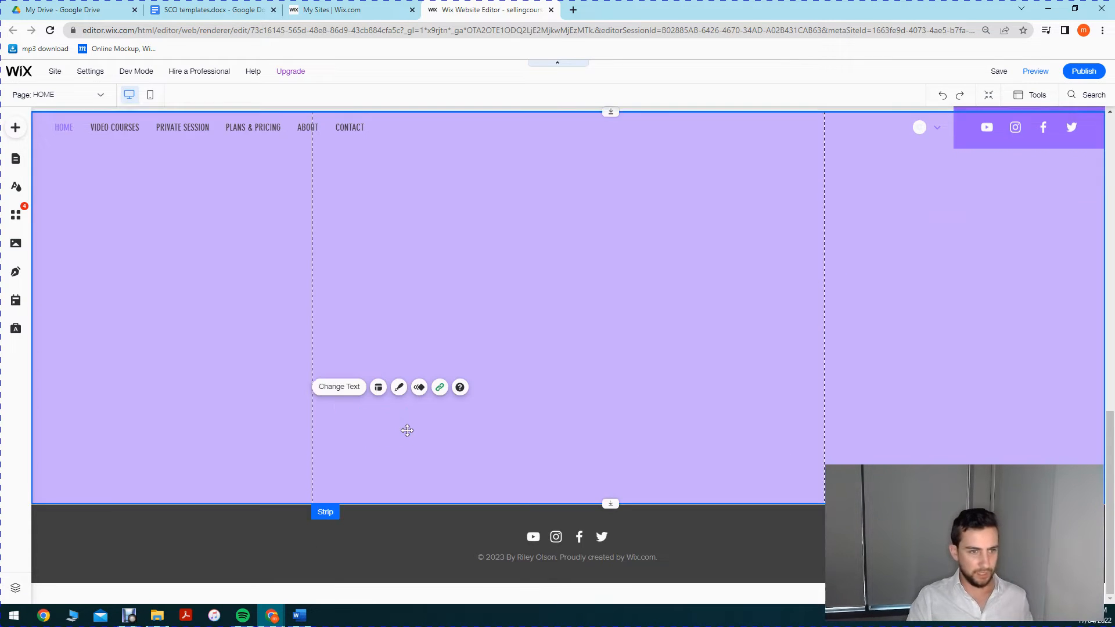
# Step: Add a YouTube single video player to the empty purple strip above the footer
pyautogui.click(20, 136)
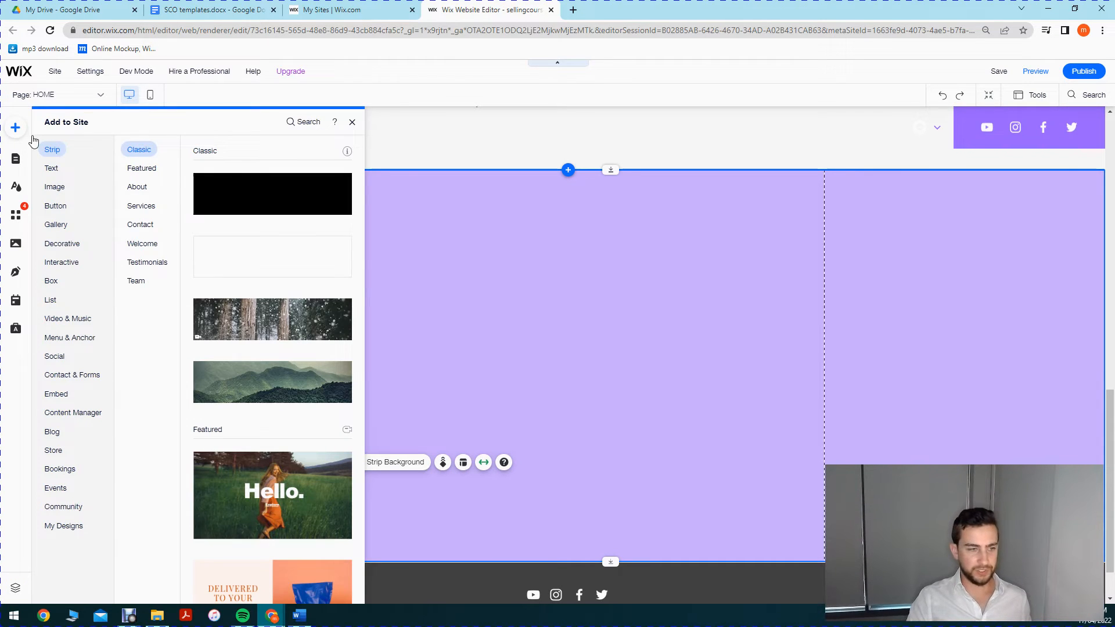
pyautogui.scroll(6, 547, 333)
pyautogui.scroll(1, 639, 464)
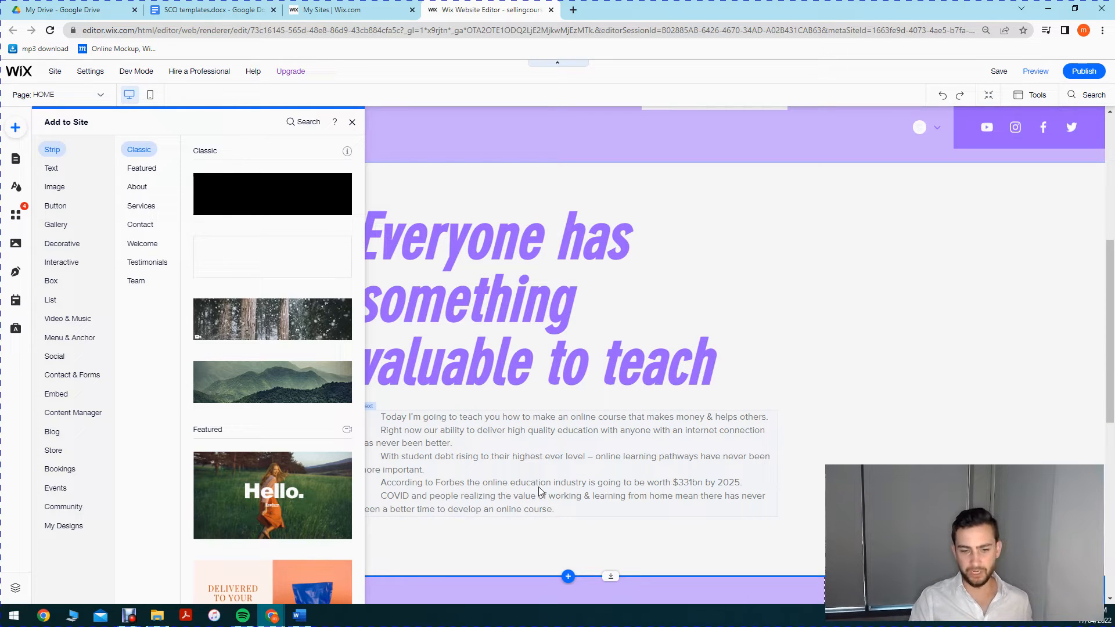
pyautogui.scroll(5, 545, 475)
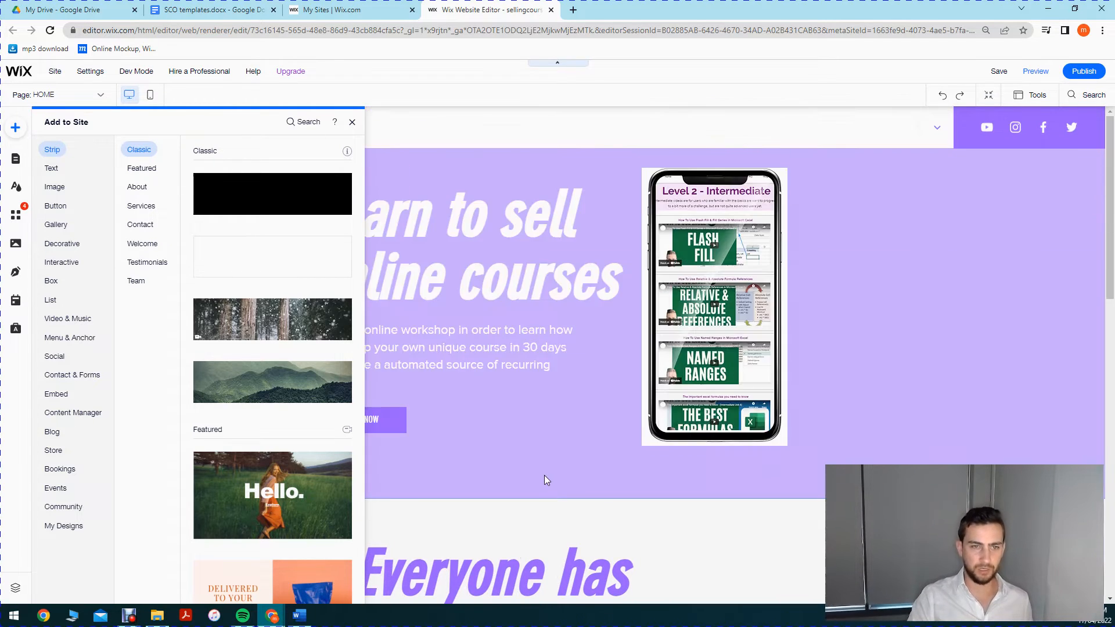
pyautogui.scroll(-8, 613, 449)
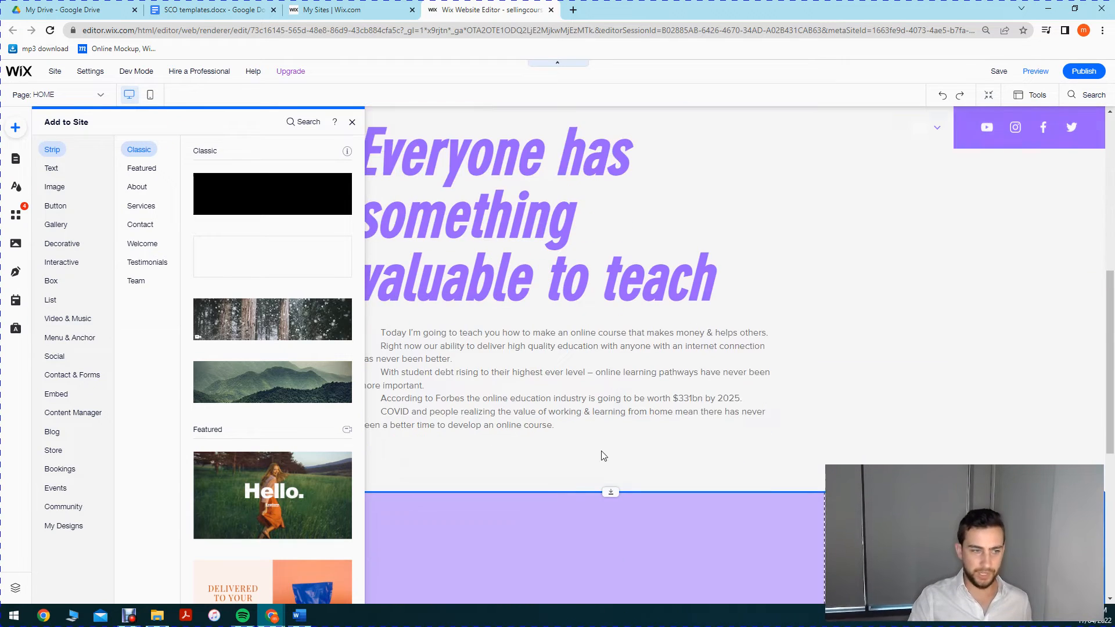
pyautogui.scroll(-4, 616, 443)
pyautogui.scroll(2, 621, 441)
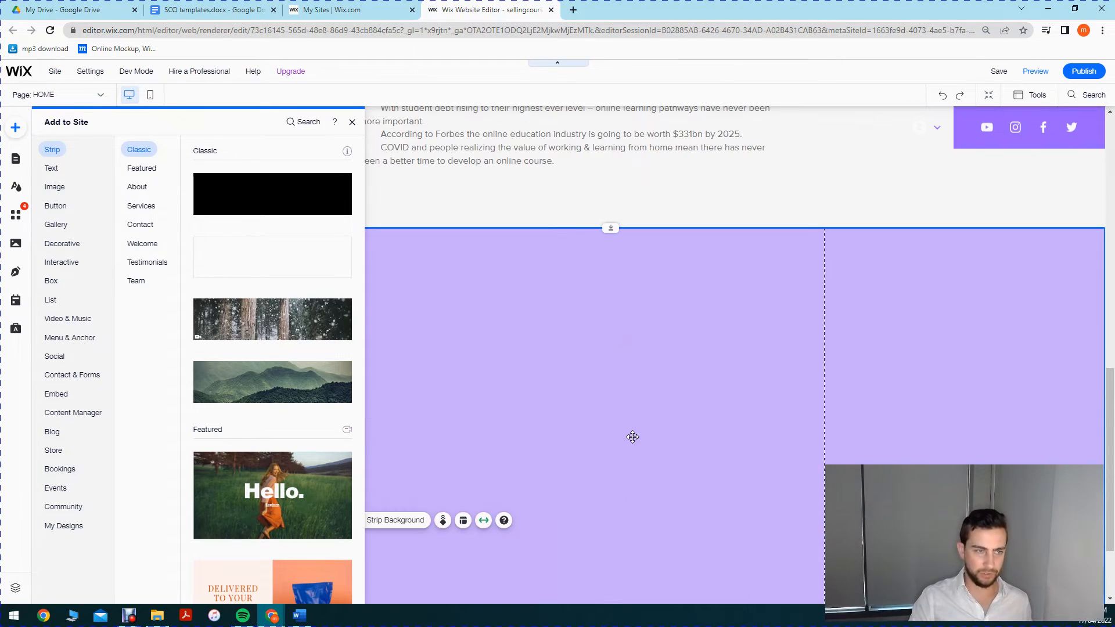
pyautogui.scroll(-2, 629, 438)
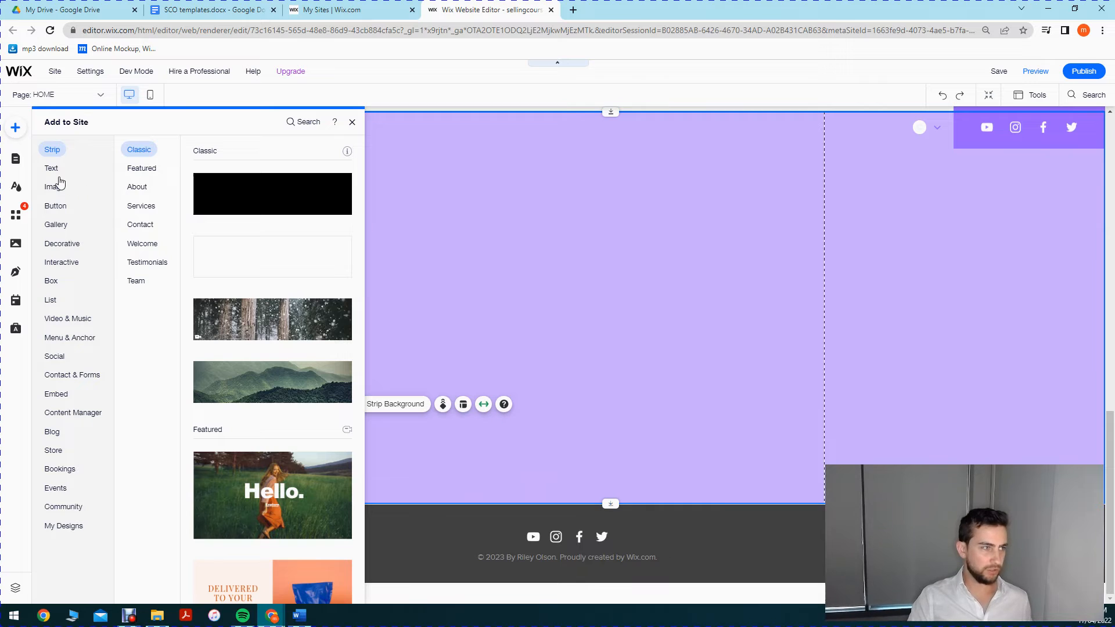
pyautogui.click(65, 327)
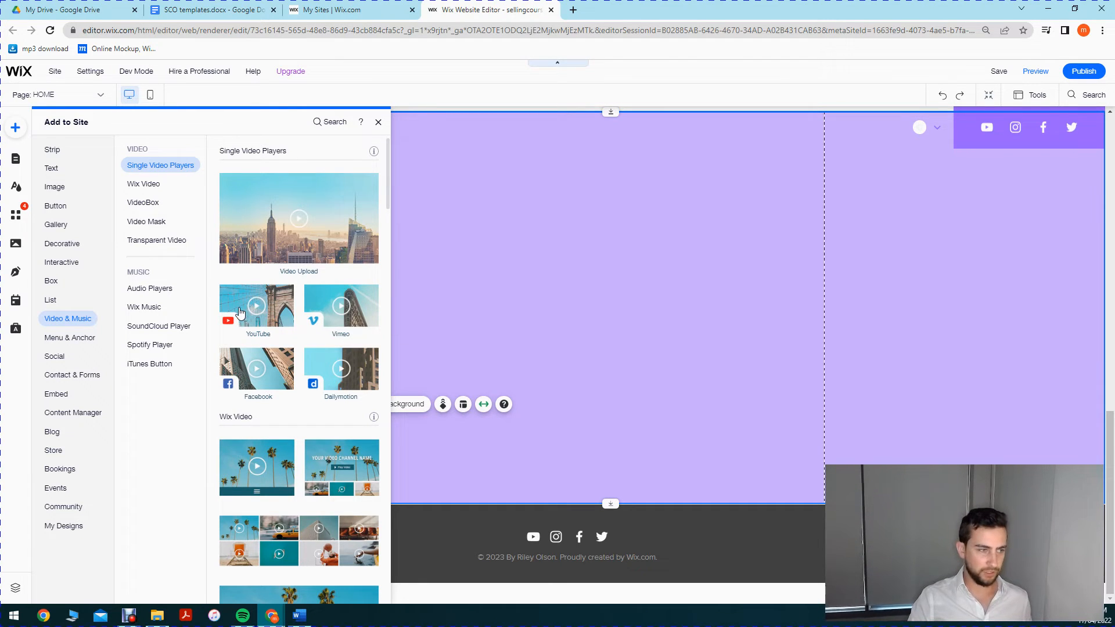
pyautogui.moveTo(242, 310); pyautogui.dragTo(519, 241)
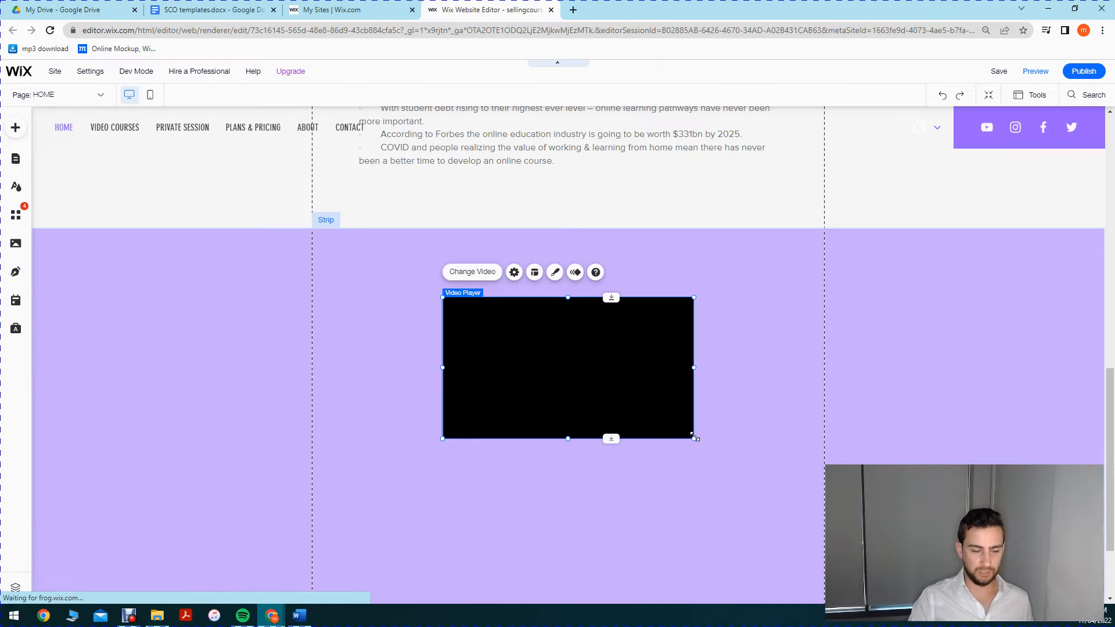
# Step: Enlarge the video player to fill most of the purple strip's content width and centre it between the gridlines
pyautogui.moveTo(694, 437); pyautogui.dragTo(753, 490)
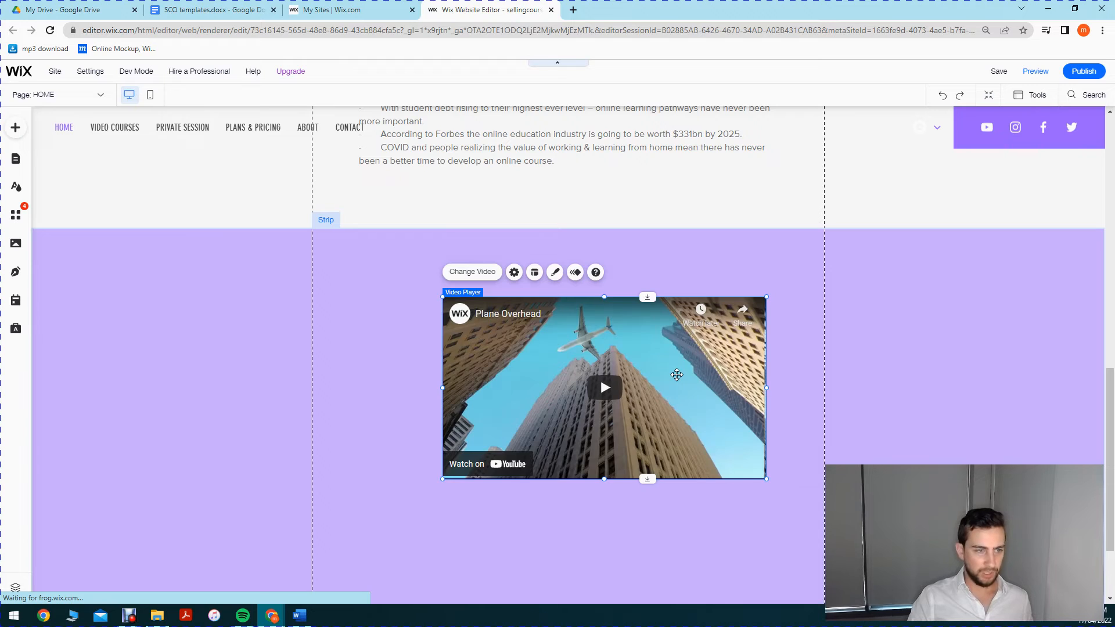
pyautogui.moveTo(676, 375)
pyautogui.mouseDown()
pyautogui.moveTo(668, 377)
pyautogui.moveTo(677, 380)
pyautogui.mouseUp()
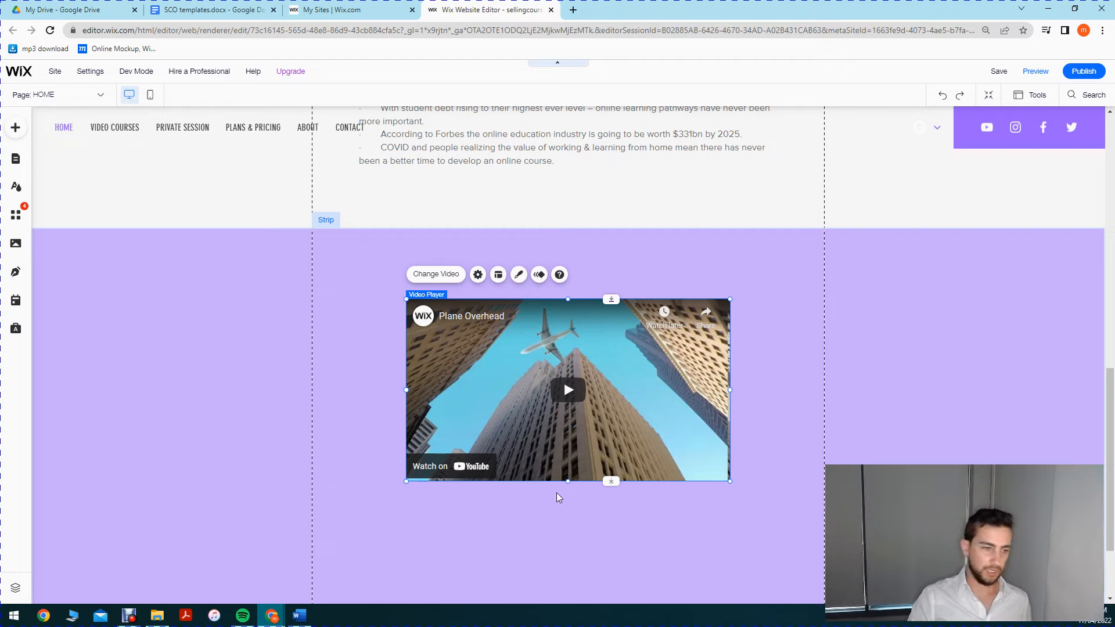
pyautogui.scroll(-1, 556, 492)
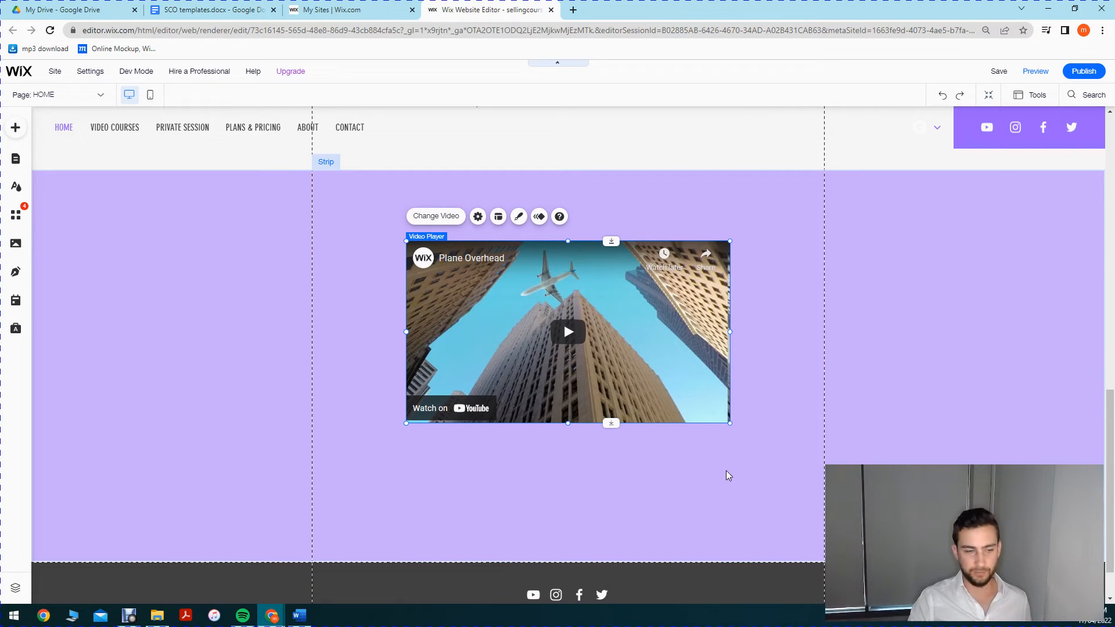
pyautogui.moveTo(730, 427); pyautogui.dragTo(776, 463)
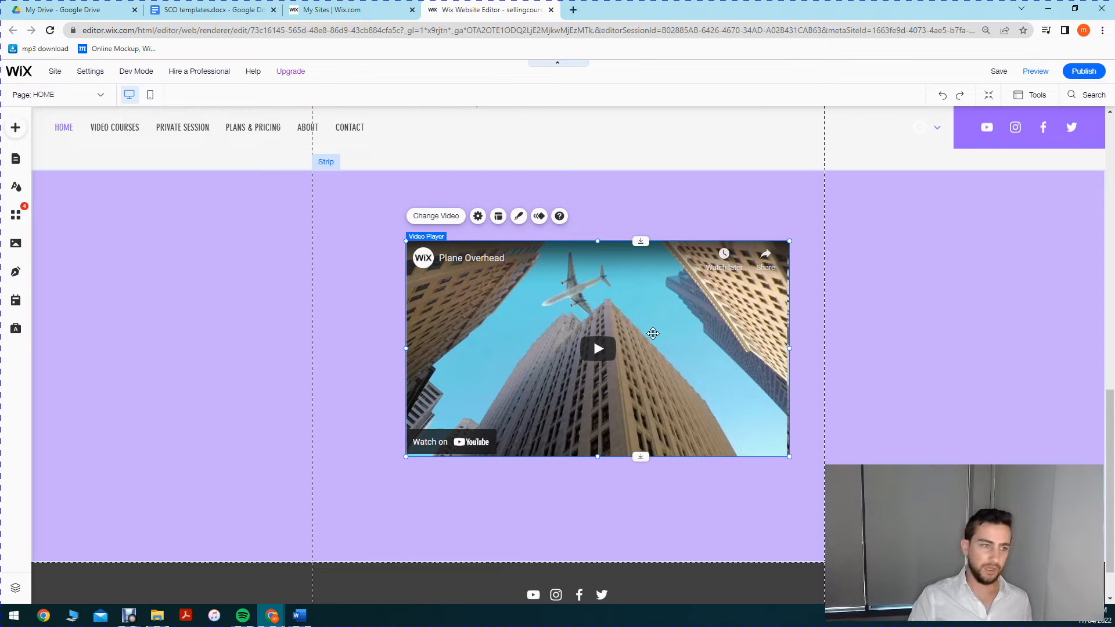
pyautogui.moveTo(638, 334); pyautogui.dragTo(636, 334)
pyautogui.moveTo(629, 334); pyautogui.dragTo(615, 334)
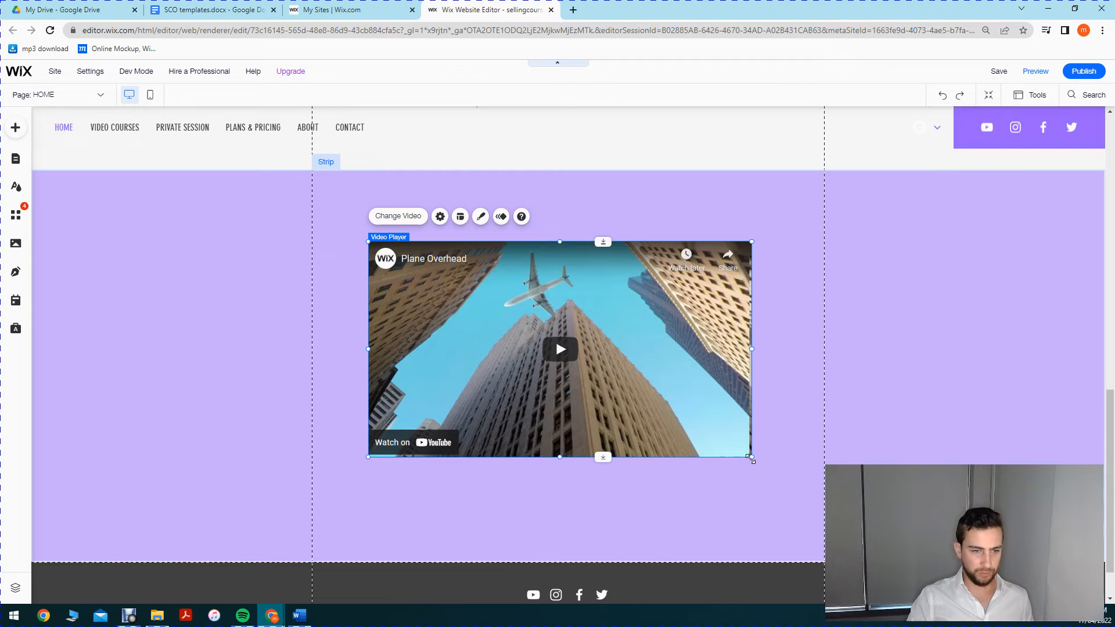
pyautogui.moveTo(751, 459); pyautogui.dragTo(766, 465)
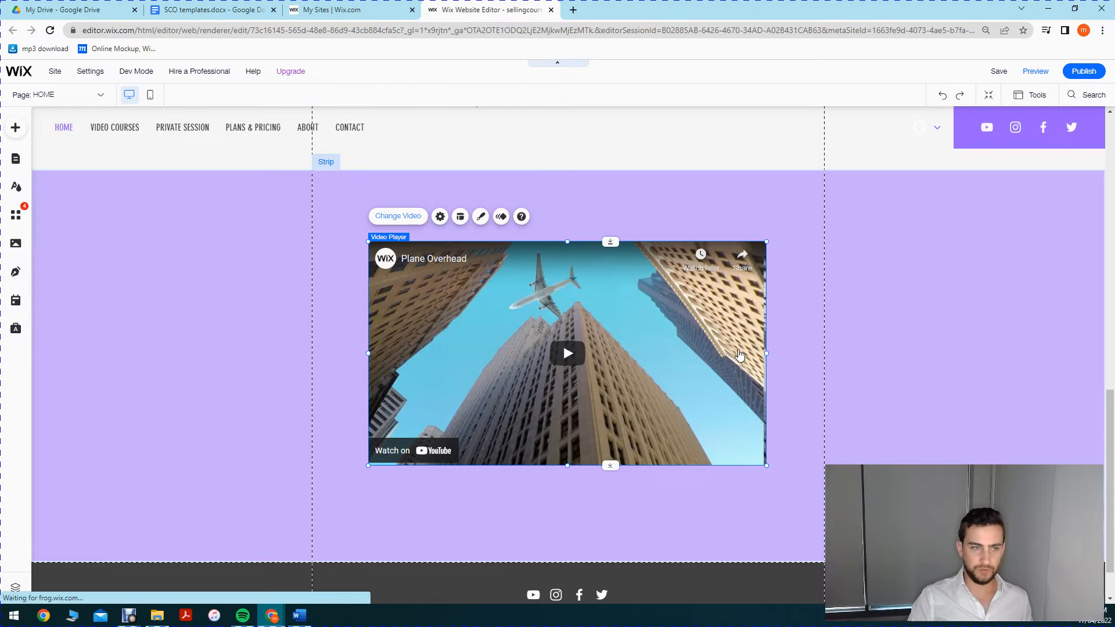
# Step: Set the video player's source to the YouTube video "How to Create an Online Course That SELLS (Step by Step)"
pyautogui.click(440, 215)
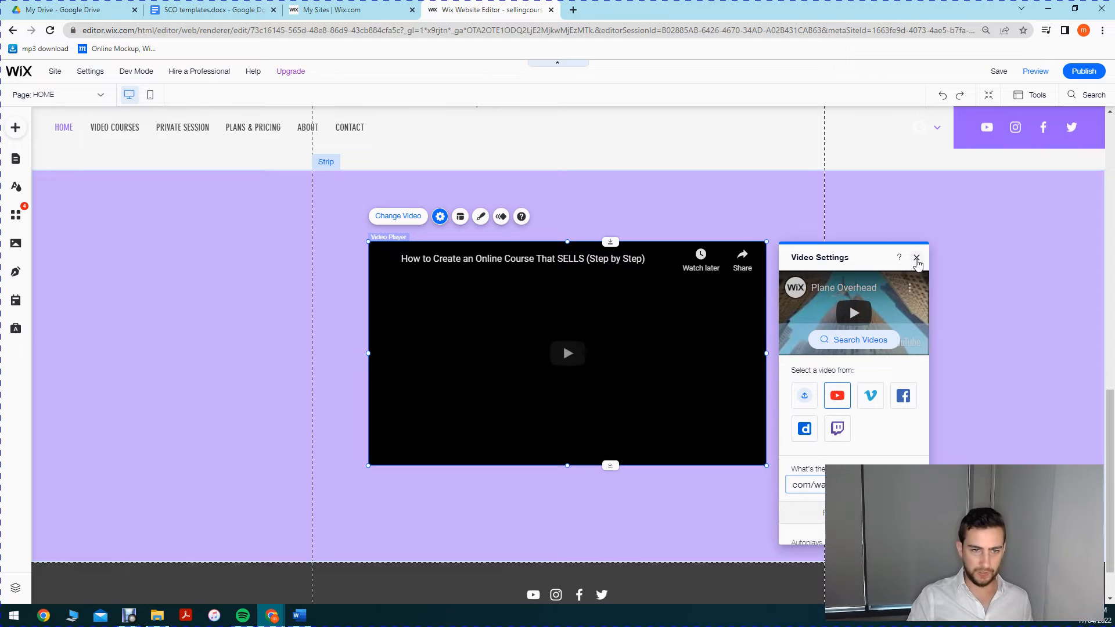
pyautogui.click(916, 259)
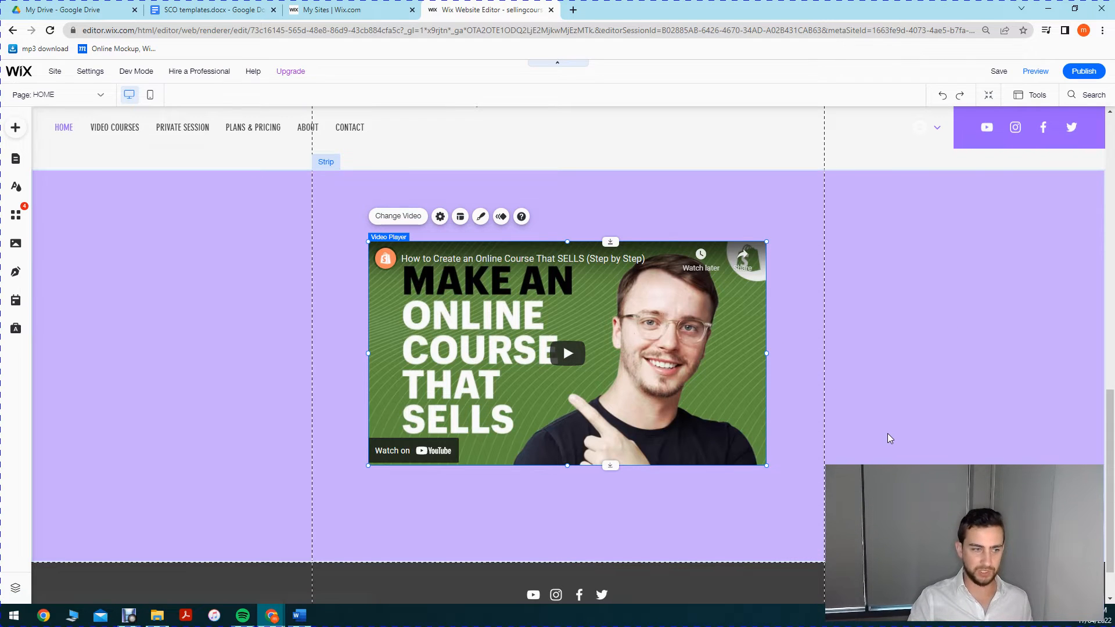
# Step: Move the video player in the purple strip slightly to line up with the text column above, and save the site
pyautogui.scroll(12, 827, 470)
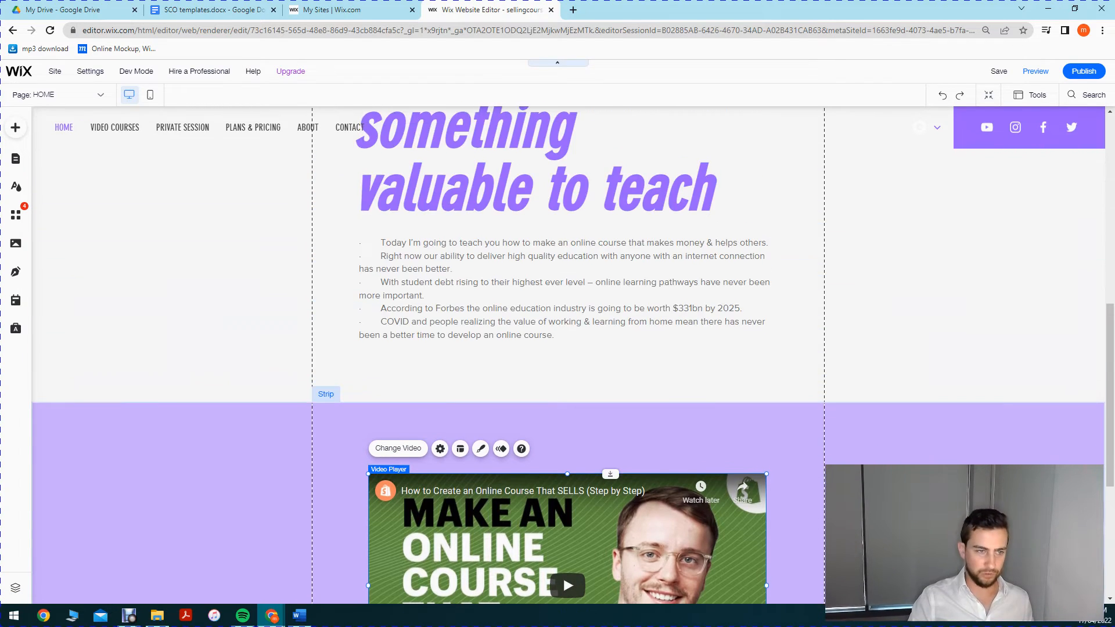
pyautogui.scroll(-9, 817, 458)
pyautogui.scroll(-5, 817, 457)
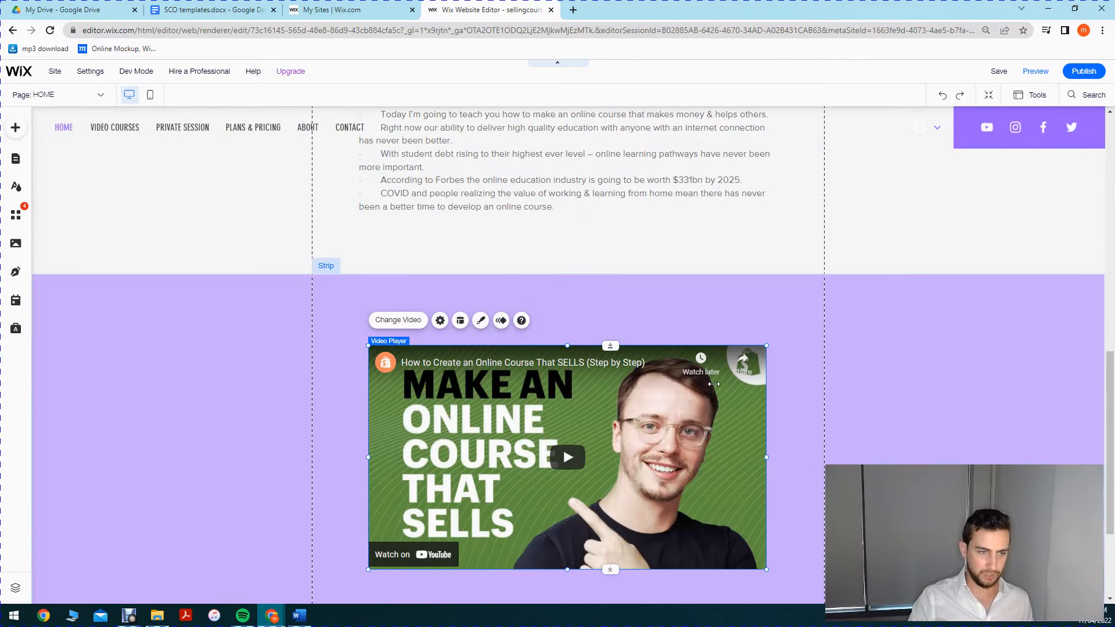
pyautogui.moveTo(665, 334); pyautogui.dragTo(657, 333)
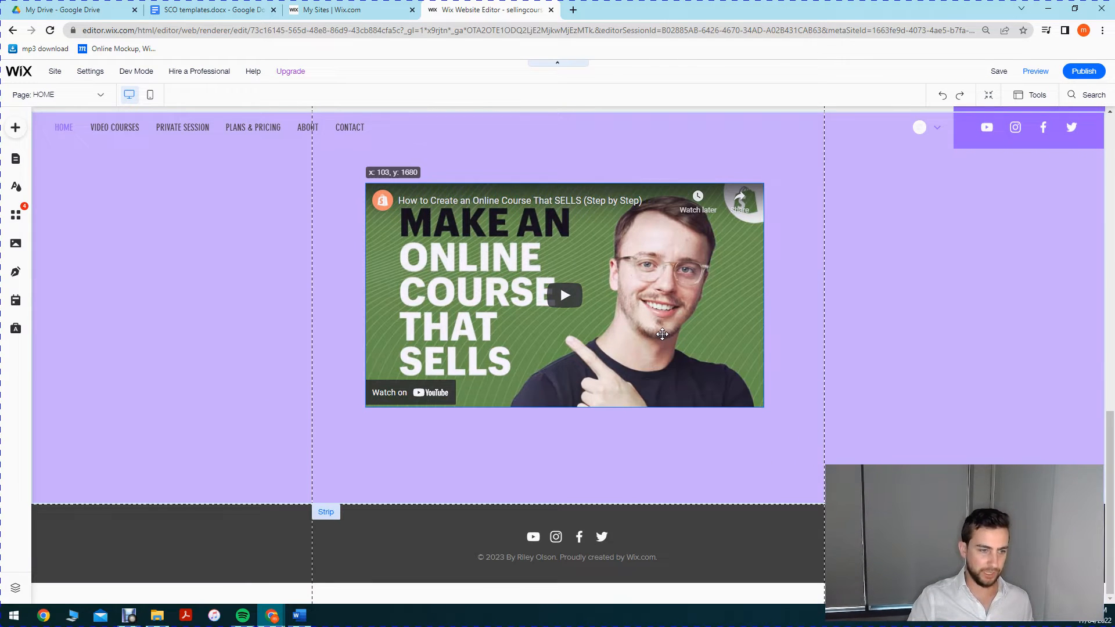
pyautogui.click(1002, 72)
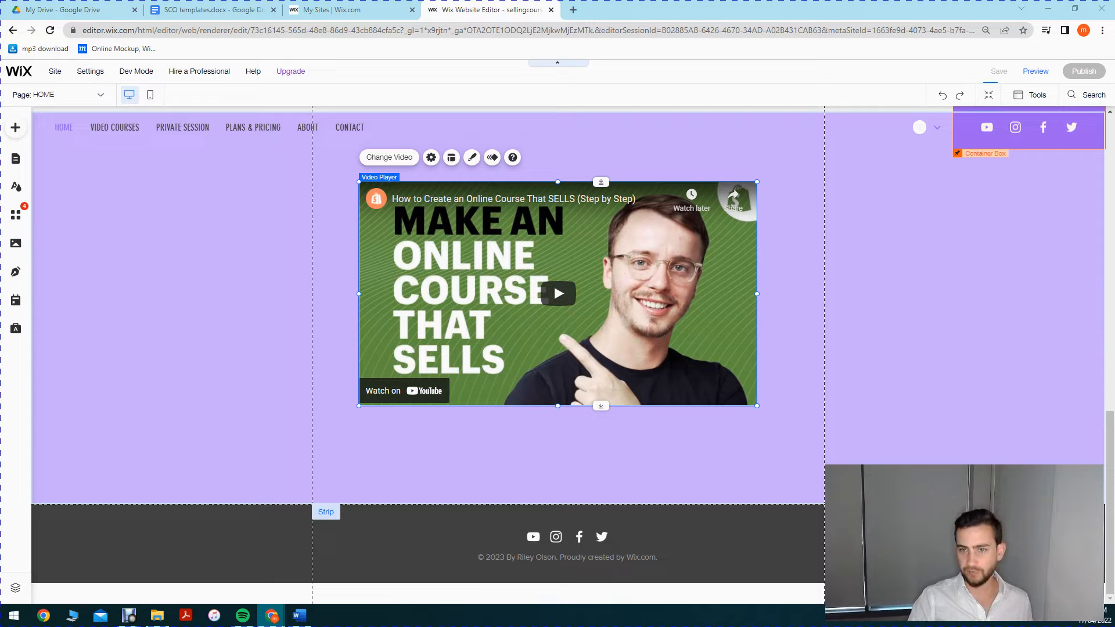
pyautogui.scroll(5, 749, 416)
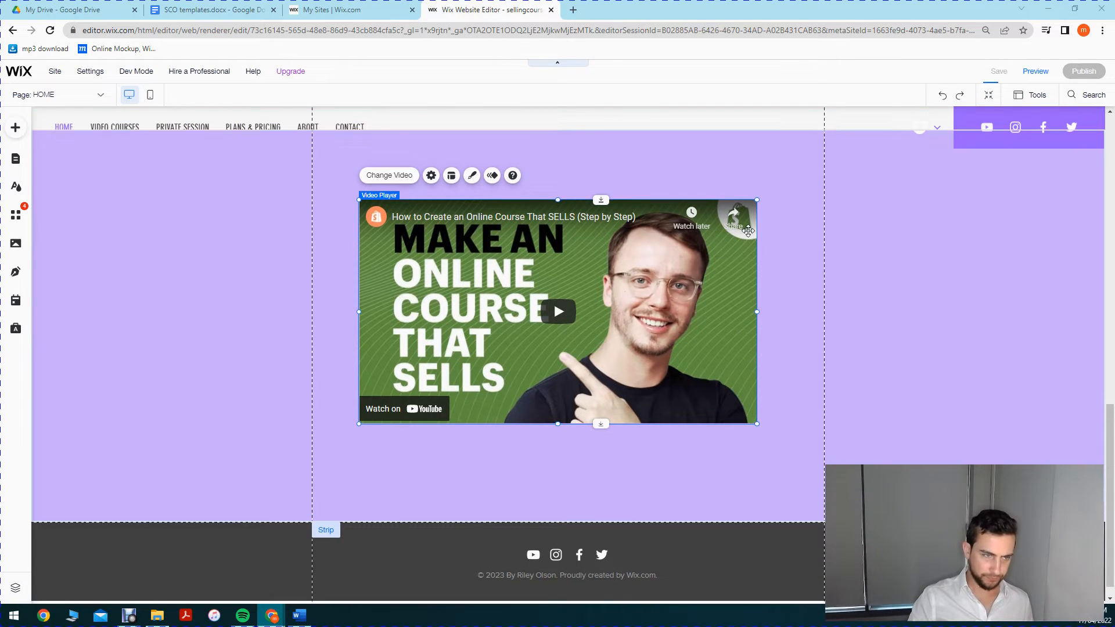
pyautogui.scroll(5, 757, 225)
pyautogui.scroll(-4, 759, 229)
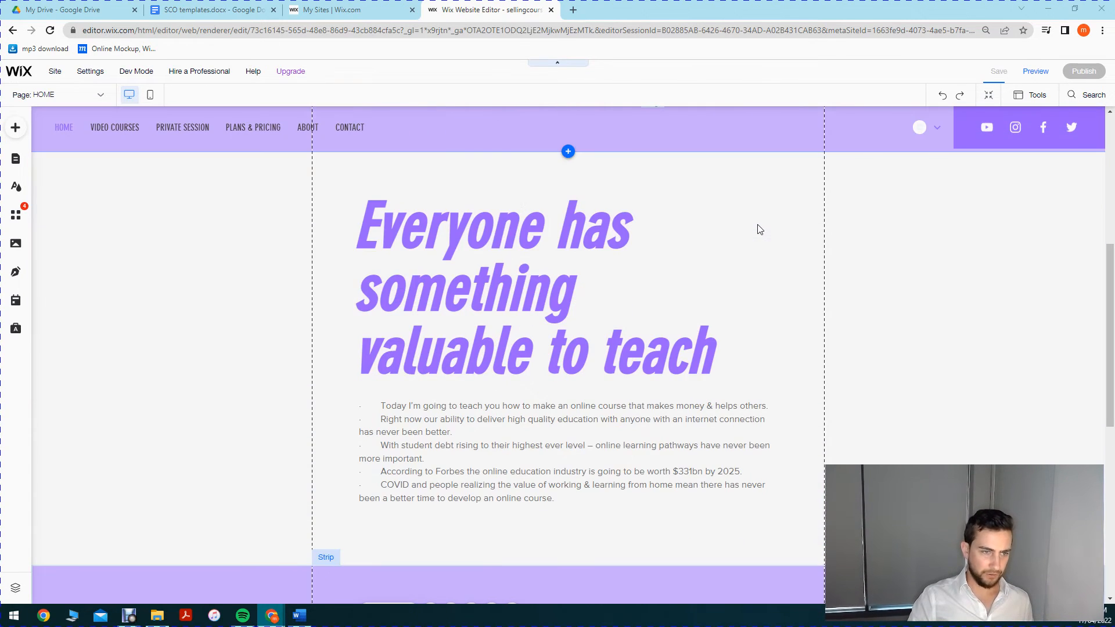
pyautogui.scroll(-5, 759, 238)
pyautogui.hotkey('ctrl', 's')
pyautogui.click(698, 417)
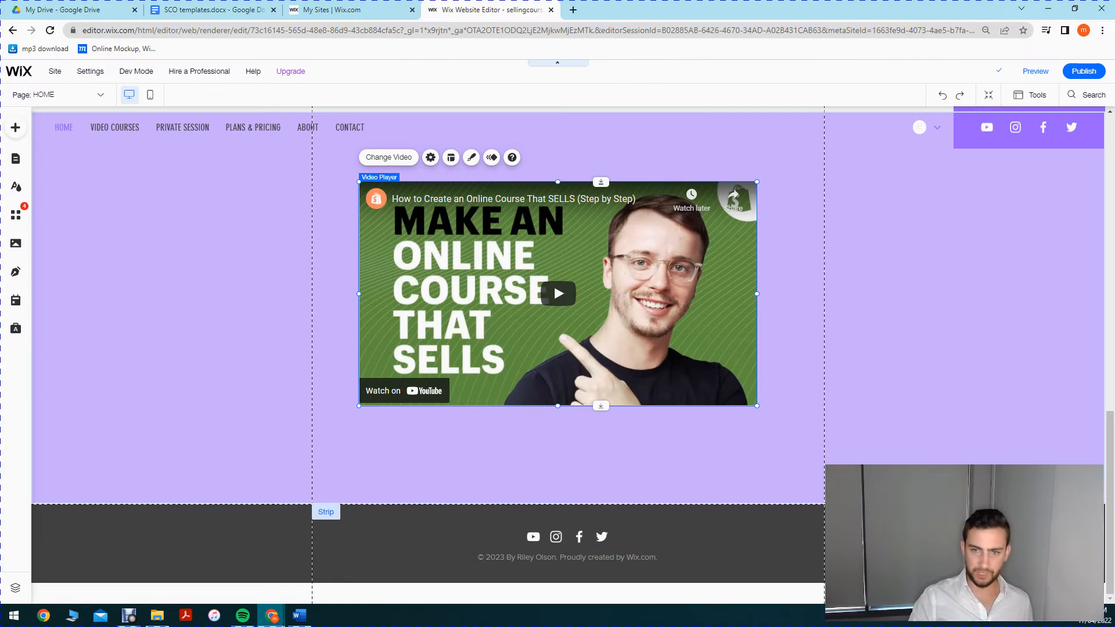
# Step: Shorten the purple video strip from its lower edge to a height of about 702
pyautogui.scroll(5, 647, 416)
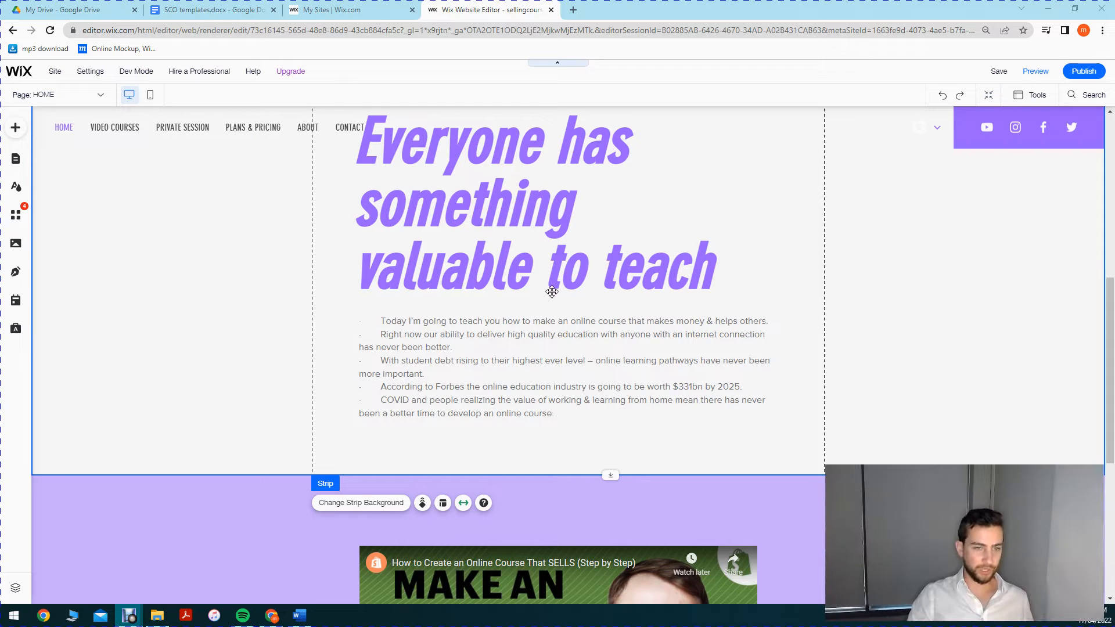
pyautogui.scroll(-3, 642, 332)
pyautogui.scroll(-3, 643, 333)
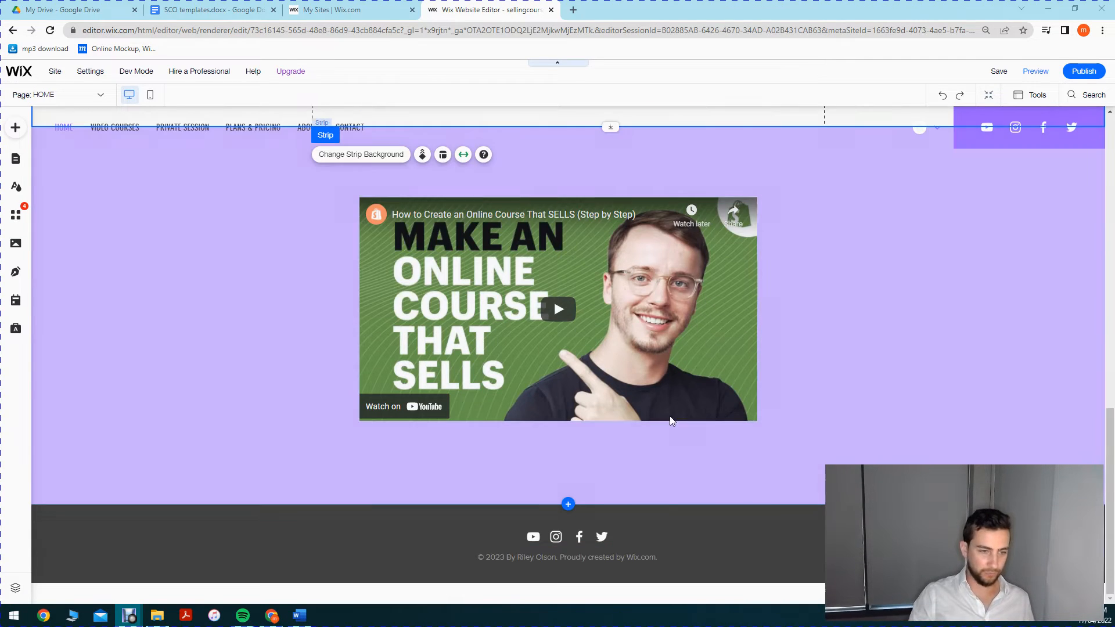
pyautogui.click(599, 502)
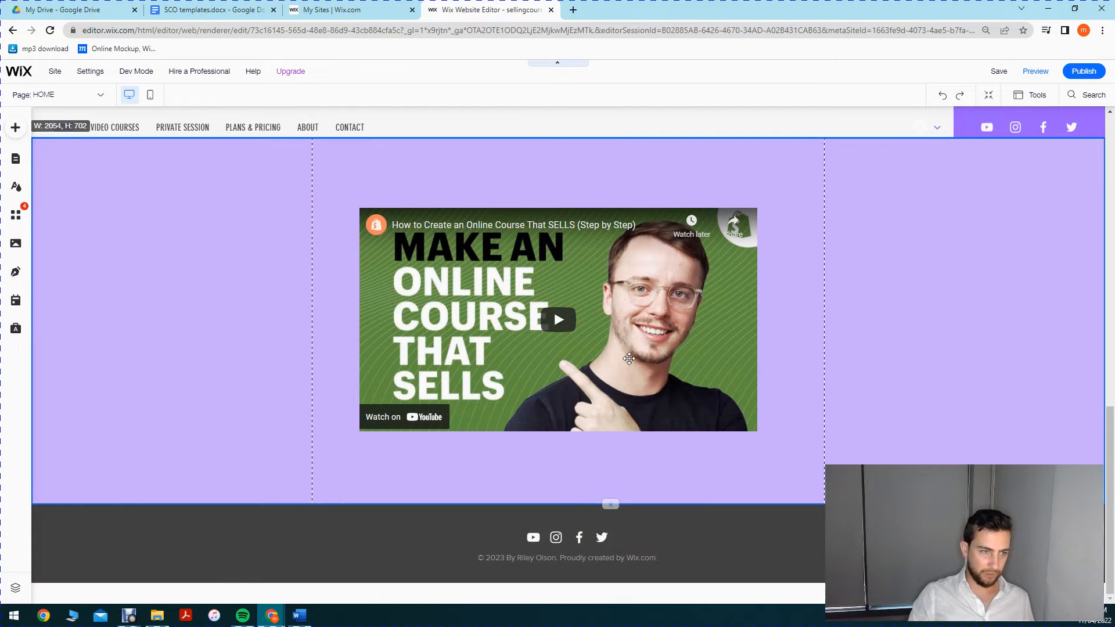
# Step: Review the home page layout from the hero section through the text section to the video strip
pyautogui.scroll(4, 620, 294)
pyautogui.scroll(8, 618, 294)
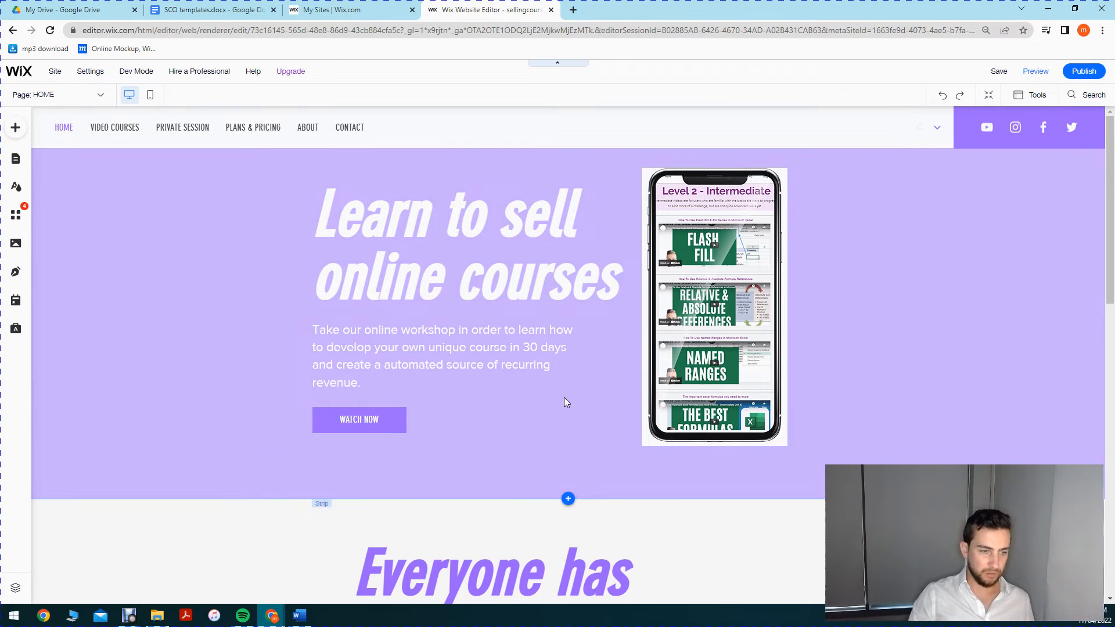
pyautogui.scroll(-7, 563, 401)
pyautogui.scroll(-3, 486, 287)
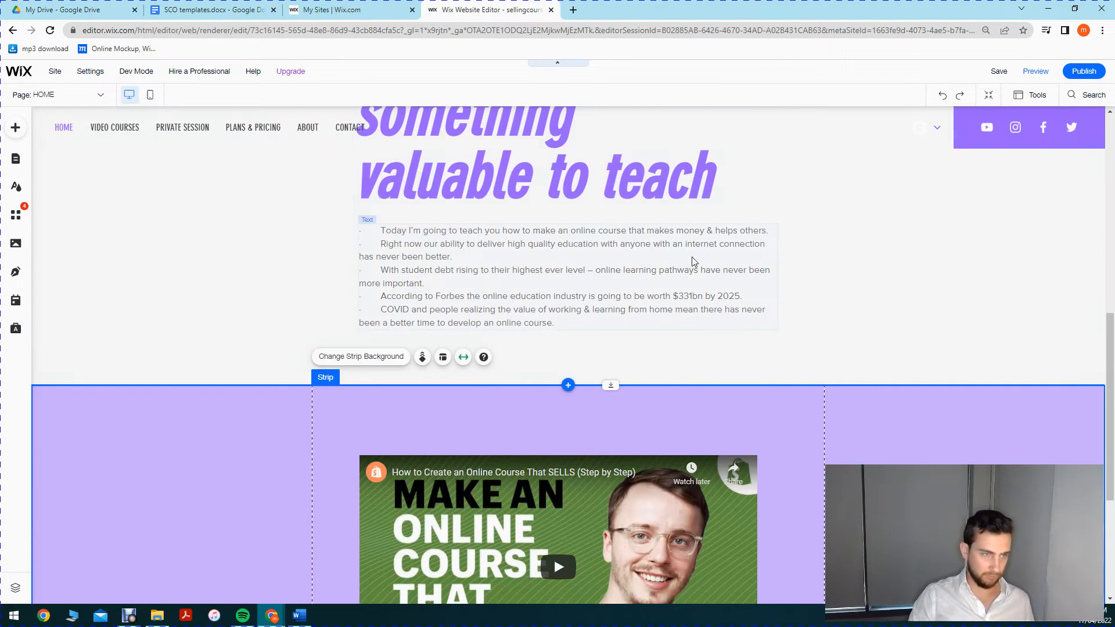
pyautogui.scroll(3, 624, 411)
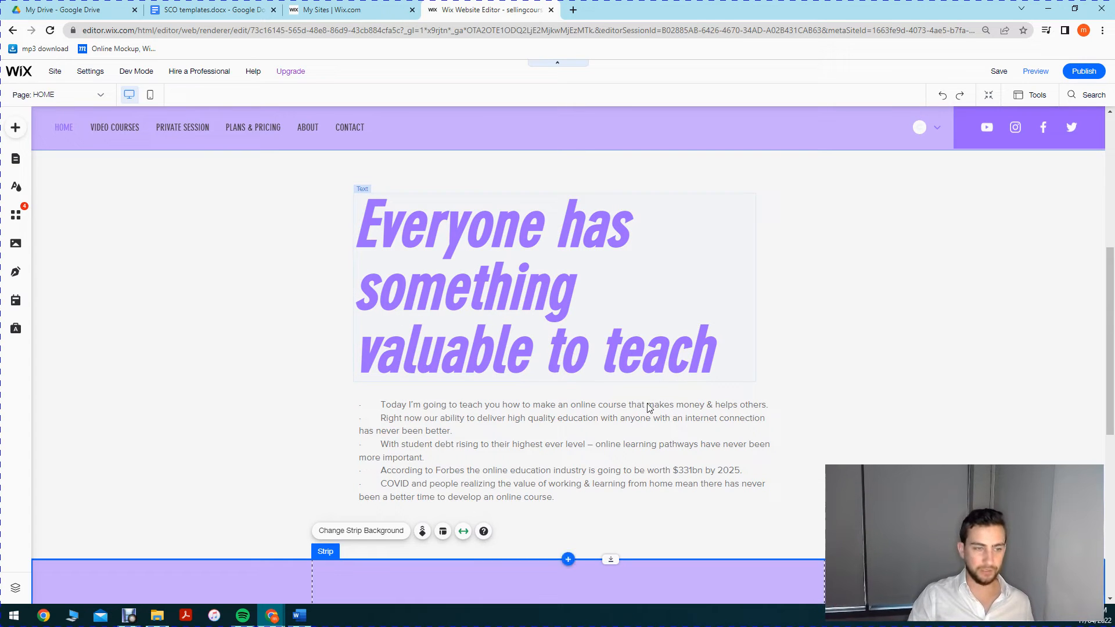
pyautogui.scroll(-7, 603, 405)
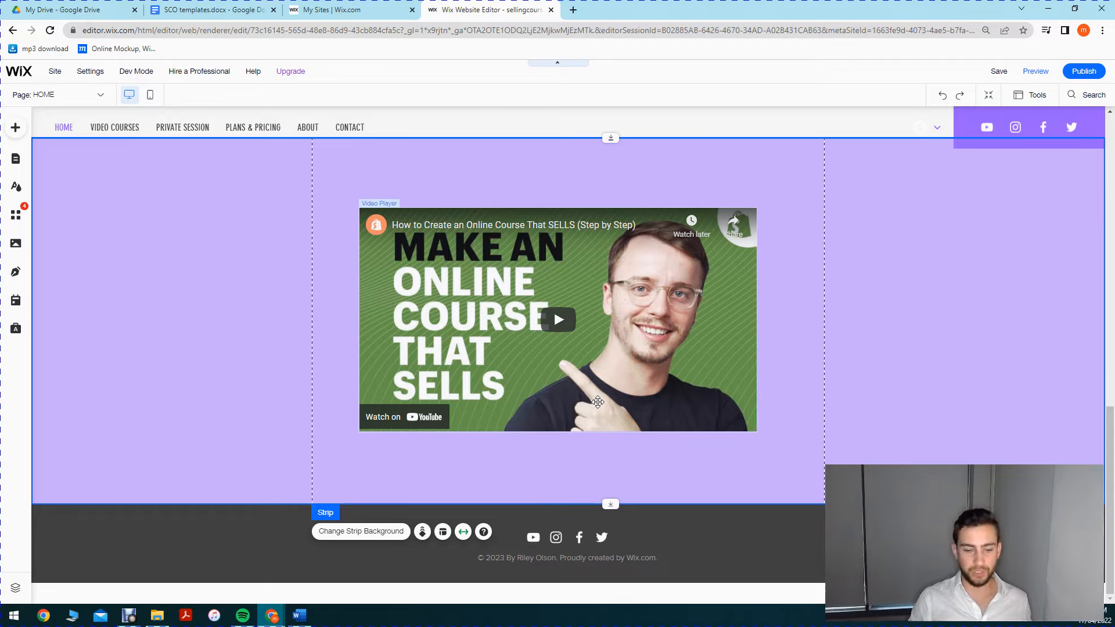
pyautogui.scroll(6, 598, 402)
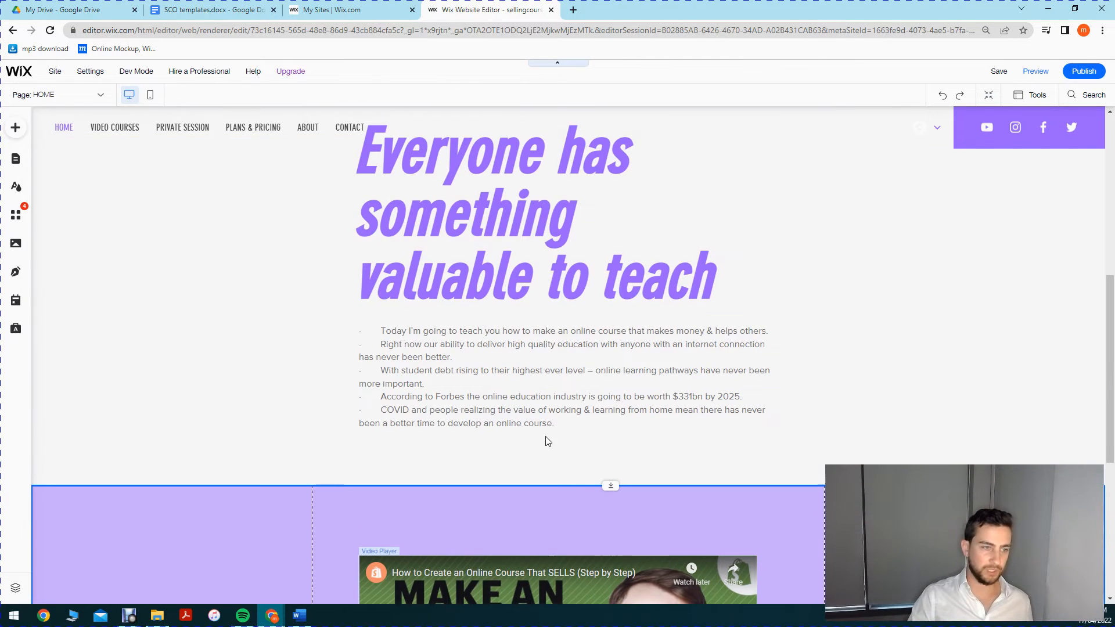
pyautogui.scroll(-6, 612, 386)
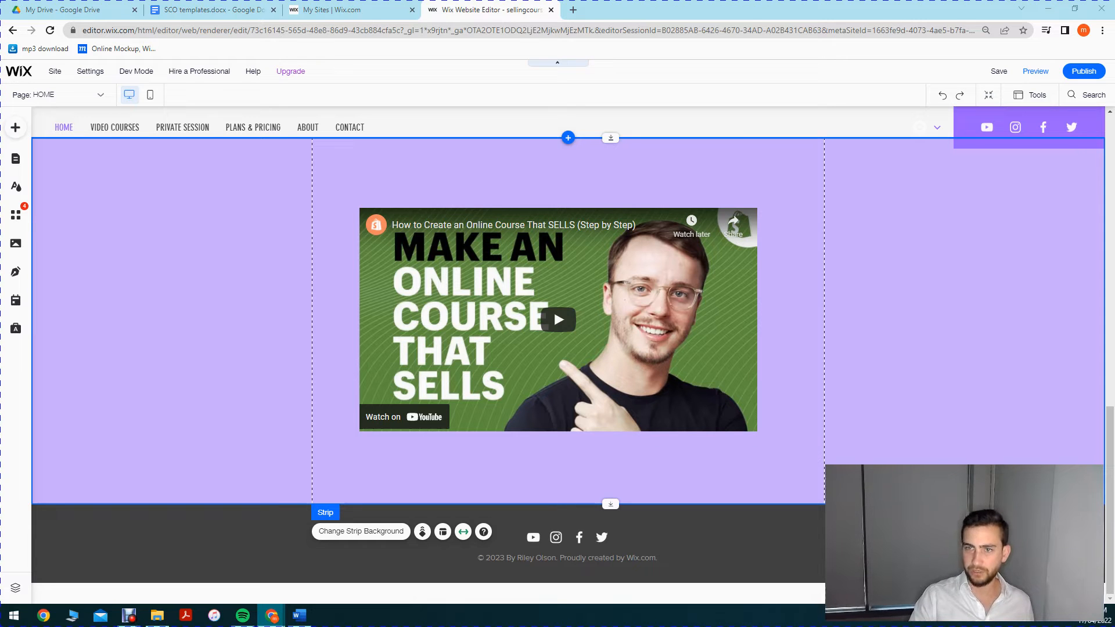
pyautogui.moveTo(1089, 343); pyautogui.dragTo(618, 26)
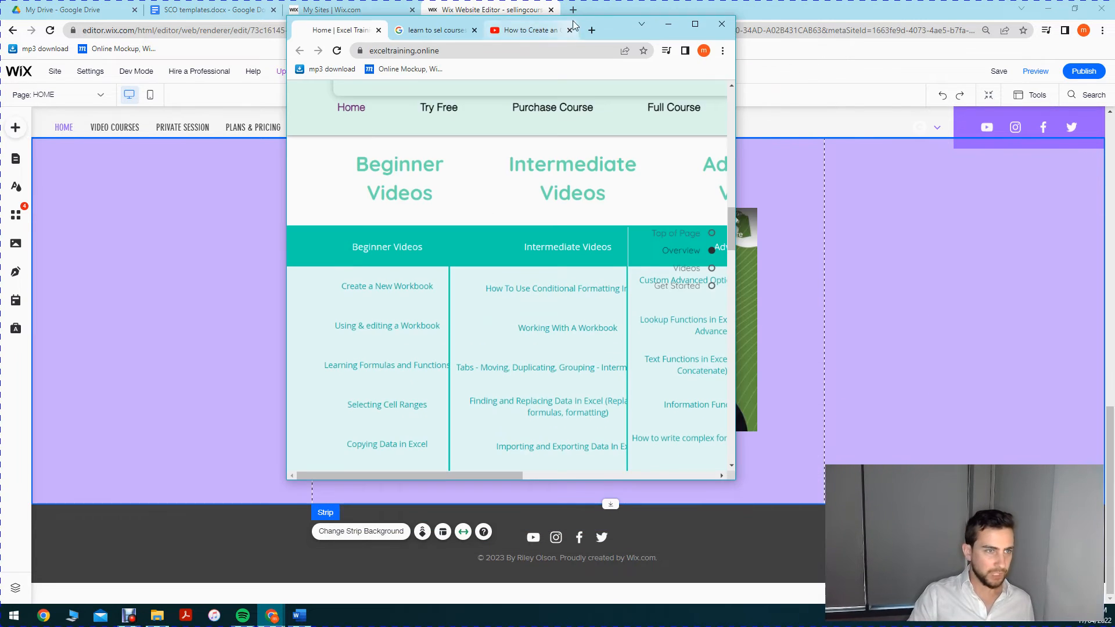
pyautogui.doubleClick(618, 26)
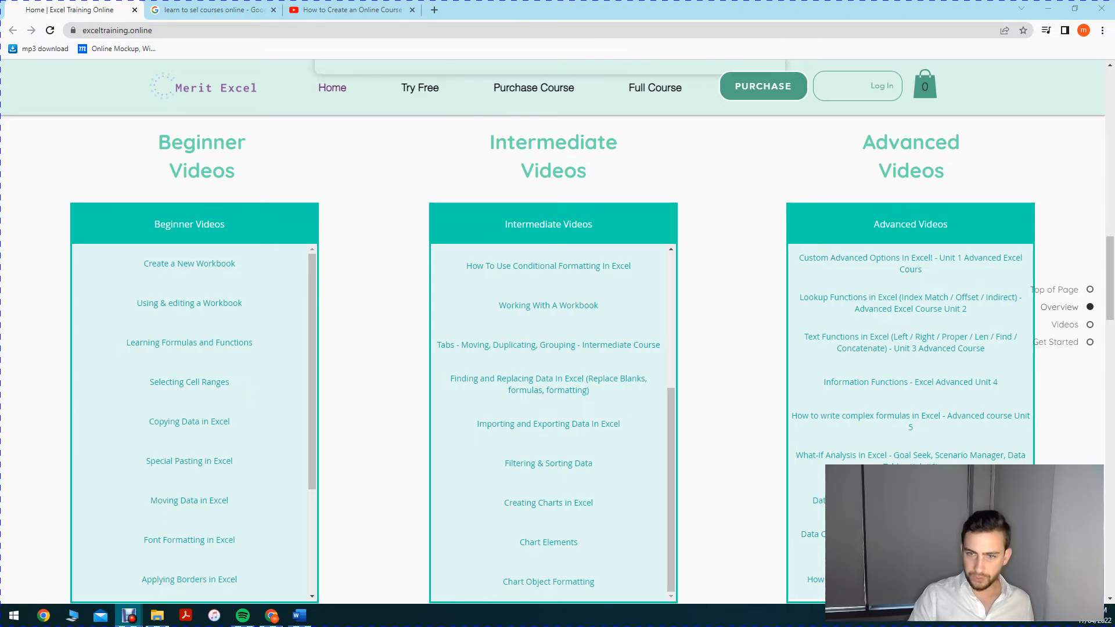
pyautogui.moveTo(746, 13); pyautogui.dragTo(1114, 11)
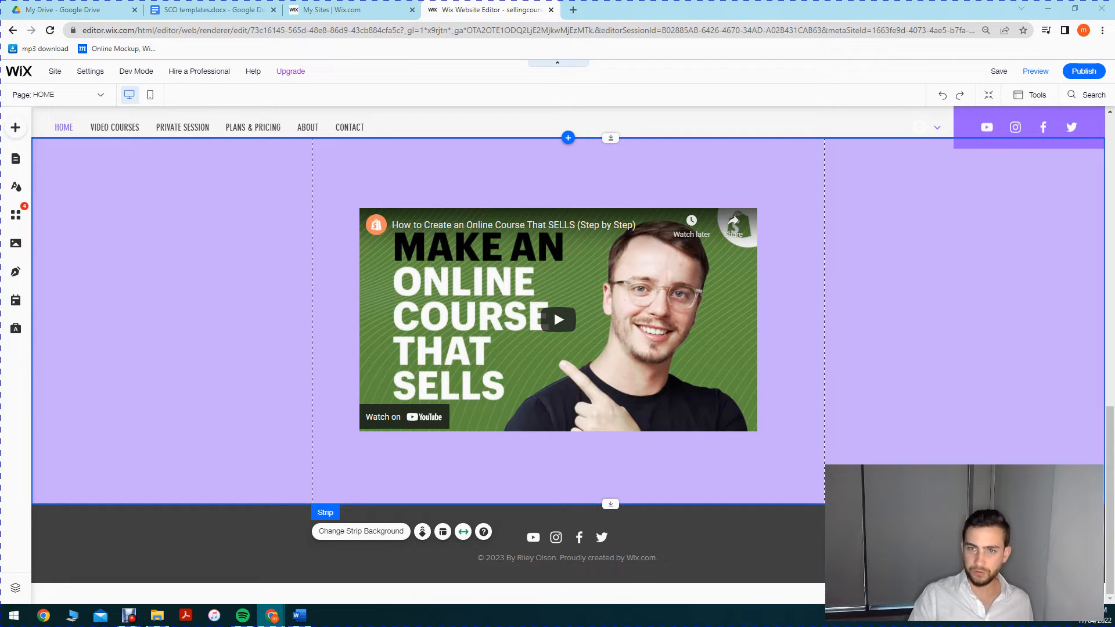
# Step: Switch to the exceltraining.online window, examine its beginner, intermediate and advanced video lists, and return to the Wix editor
pyautogui.moveTo(1114, 291); pyautogui.dragTo(458, 86)
pyautogui.doubleClick(459, 86)
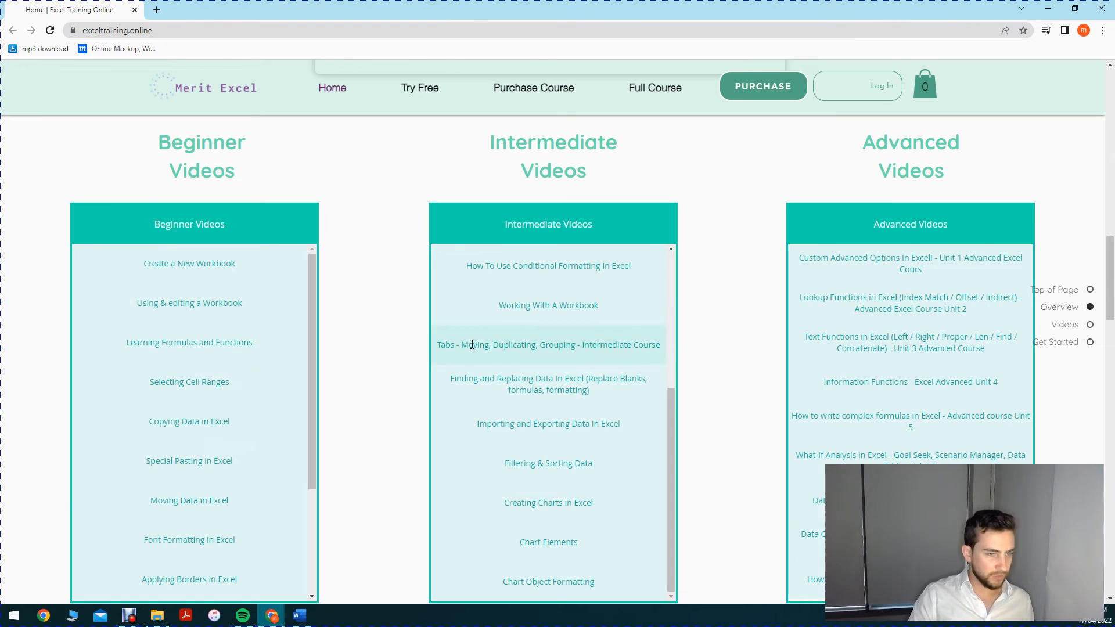
pyautogui.scroll(10, 142, 217)
pyautogui.scroll(-6, 158, 251)
pyautogui.scroll(-4, 110, 244)
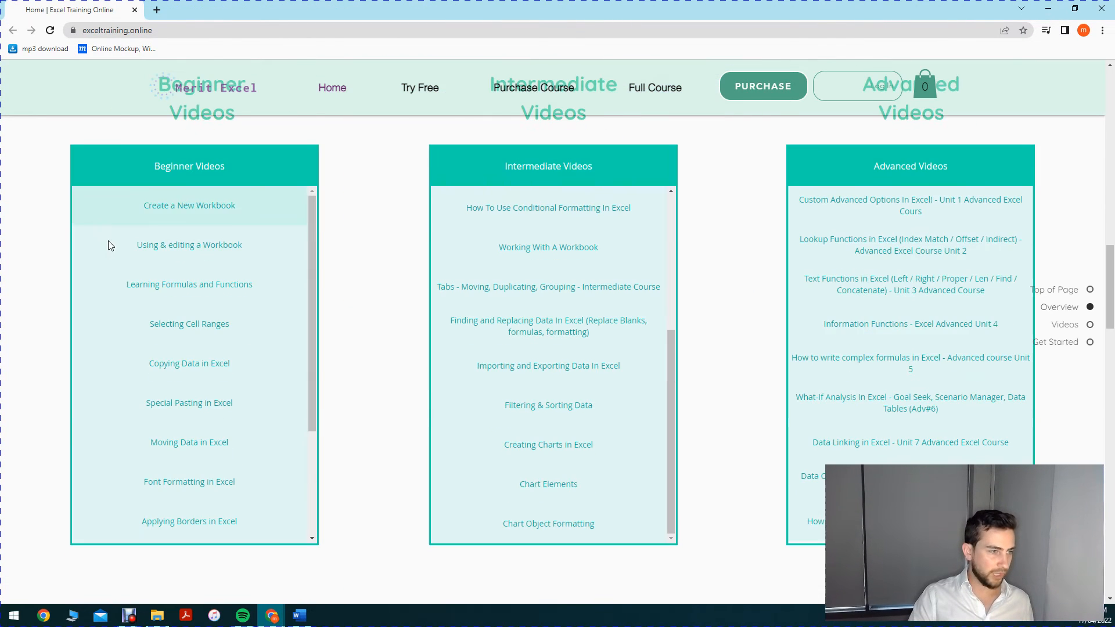
pyautogui.scroll(-3, 204, 418)
pyautogui.scroll(-4, 204, 418)
pyautogui.scroll(3, 588, 212)
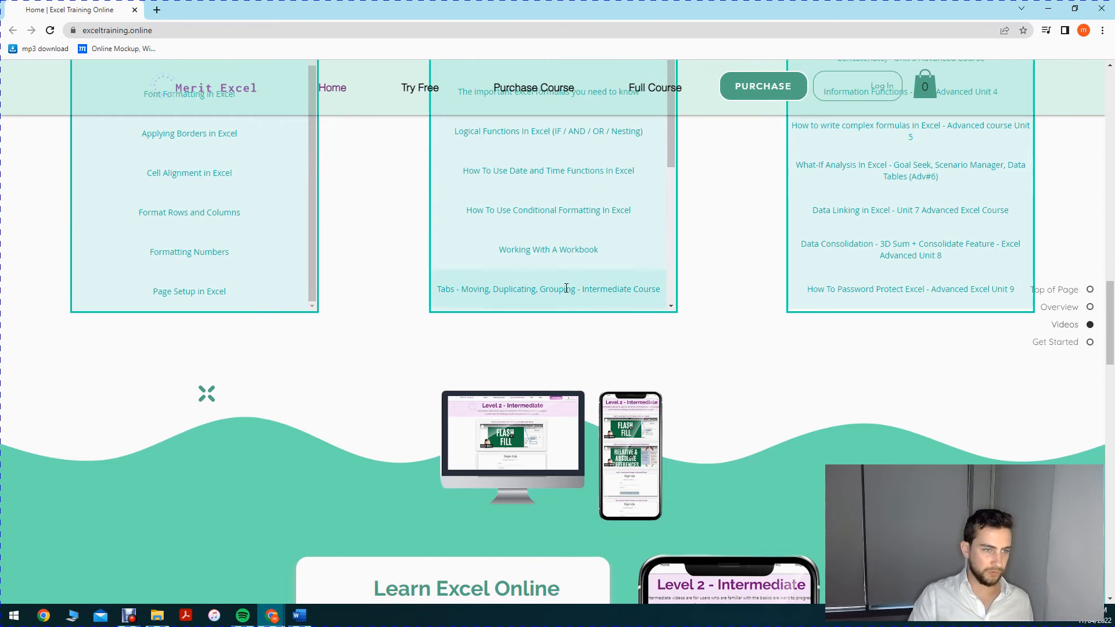
pyautogui.scroll(5, 356, 241)
pyautogui.scroll(-3, 562, 323)
pyautogui.scroll(-1, 562, 322)
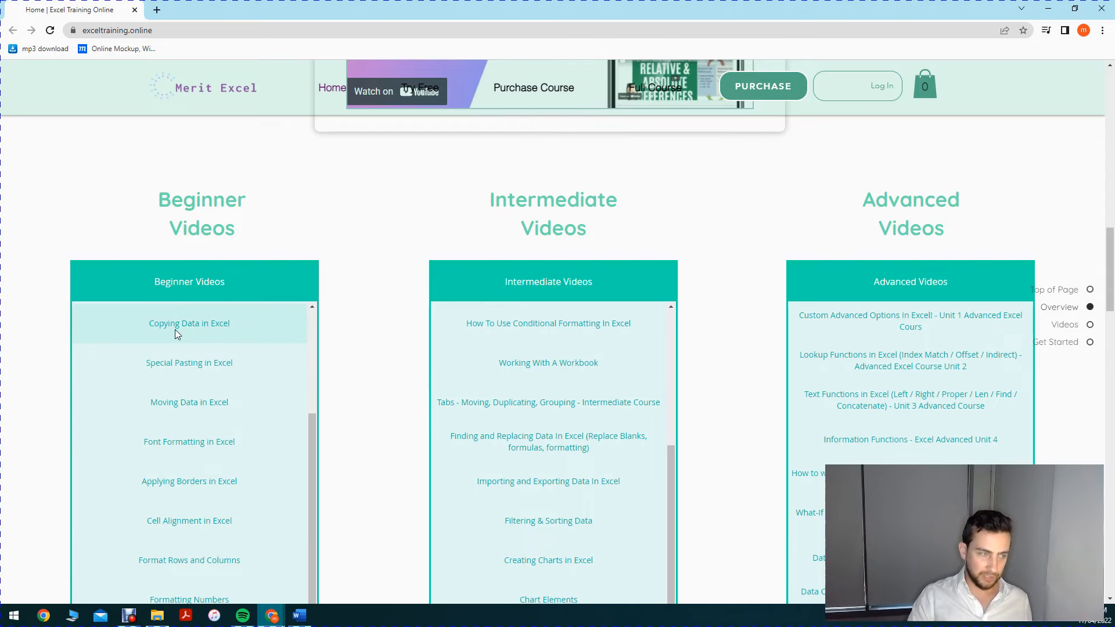
pyautogui.moveTo(171, 200); pyautogui.dragTo(225, 230)
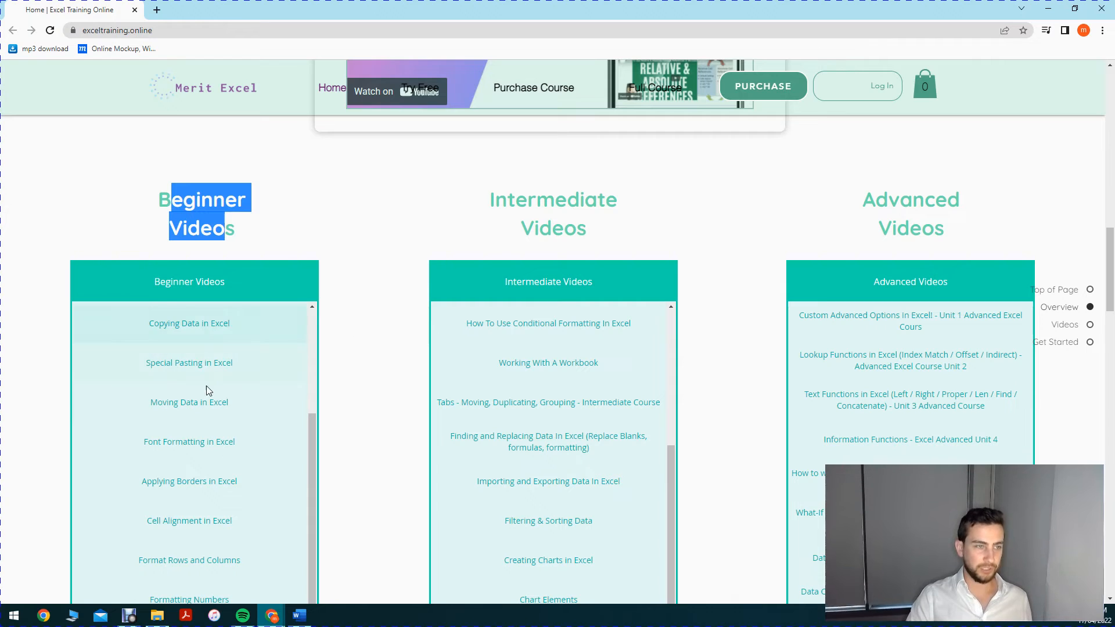
pyautogui.click(1045, 17)
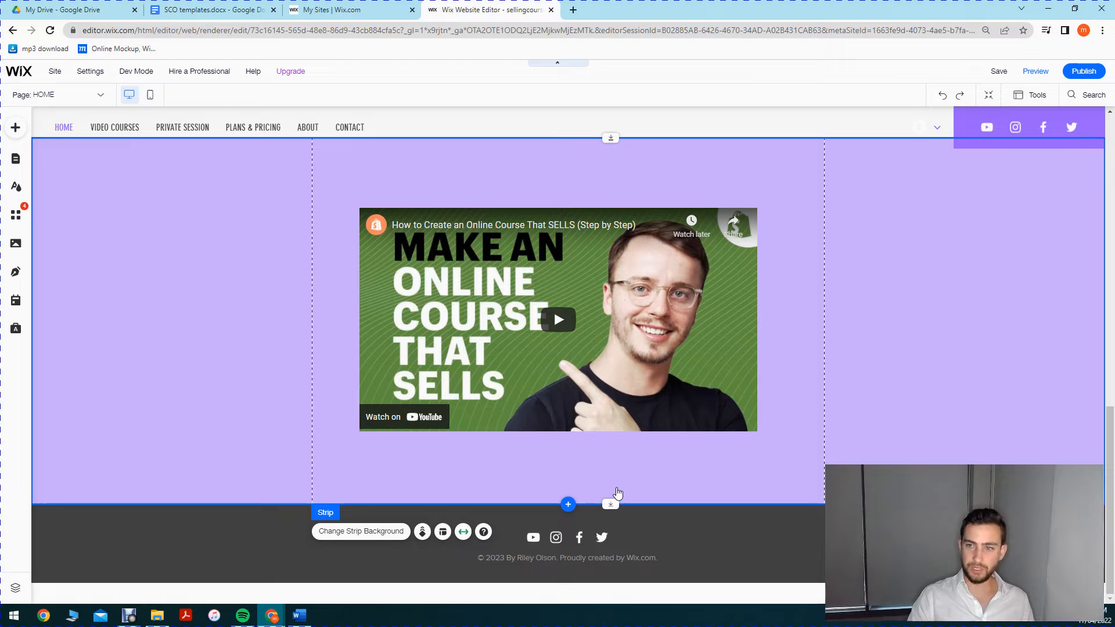
# Step: Add a blank strip between the purple video strip and the footer
pyautogui.click(568, 504)
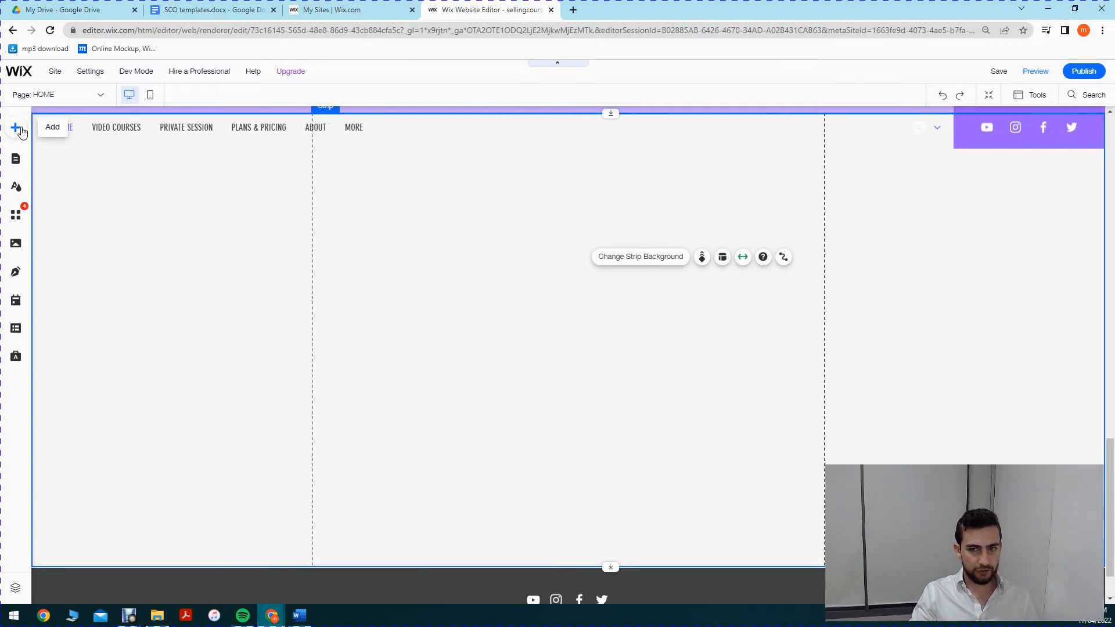
# Step: Browse the content manager, image, embed, contact form and list elements available for the blank strip
pyautogui.click(17, 128)
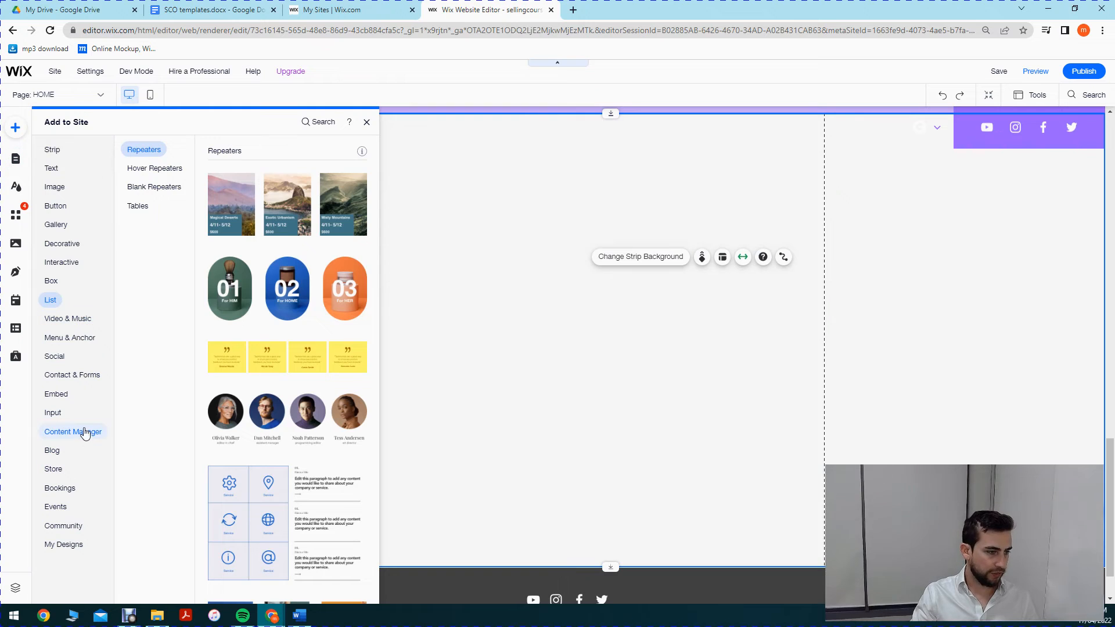
pyautogui.click(80, 439)
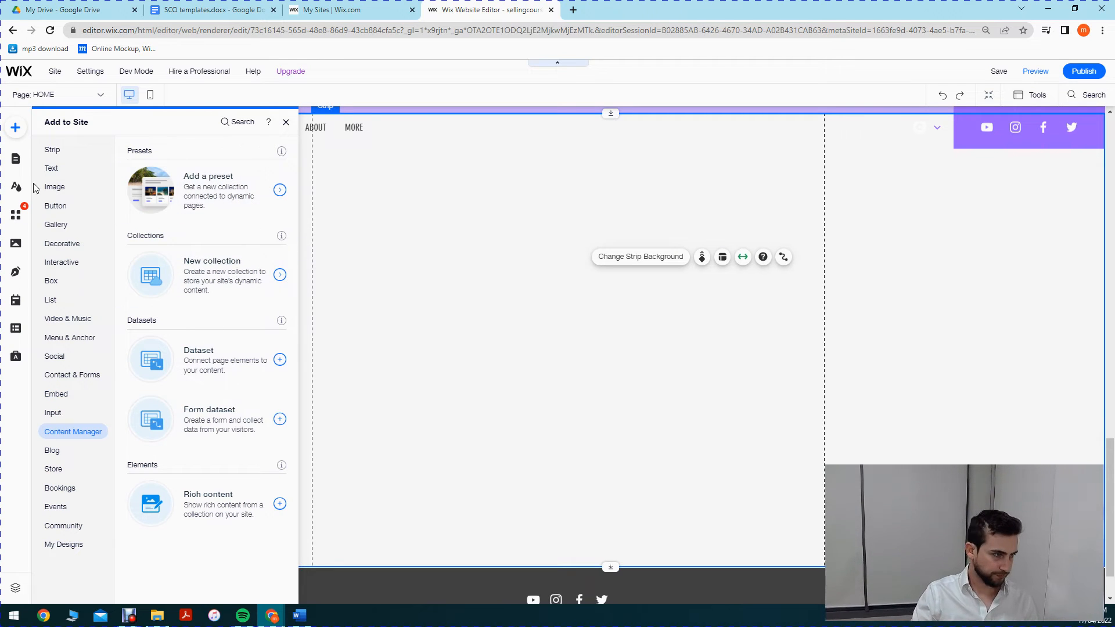
pyautogui.click(52, 187)
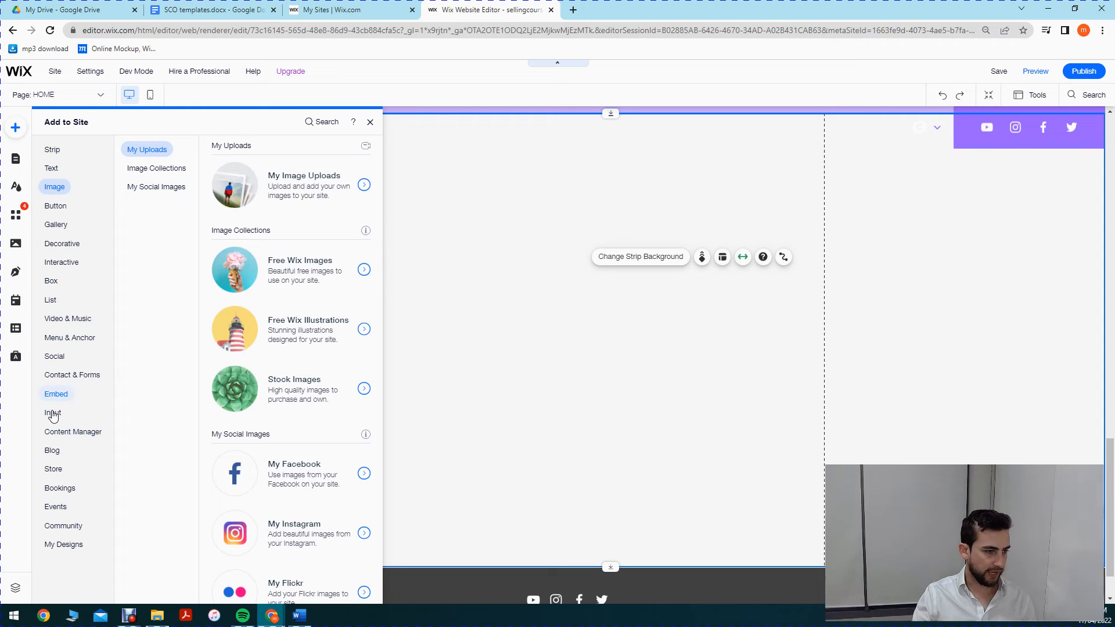
pyautogui.click(55, 395)
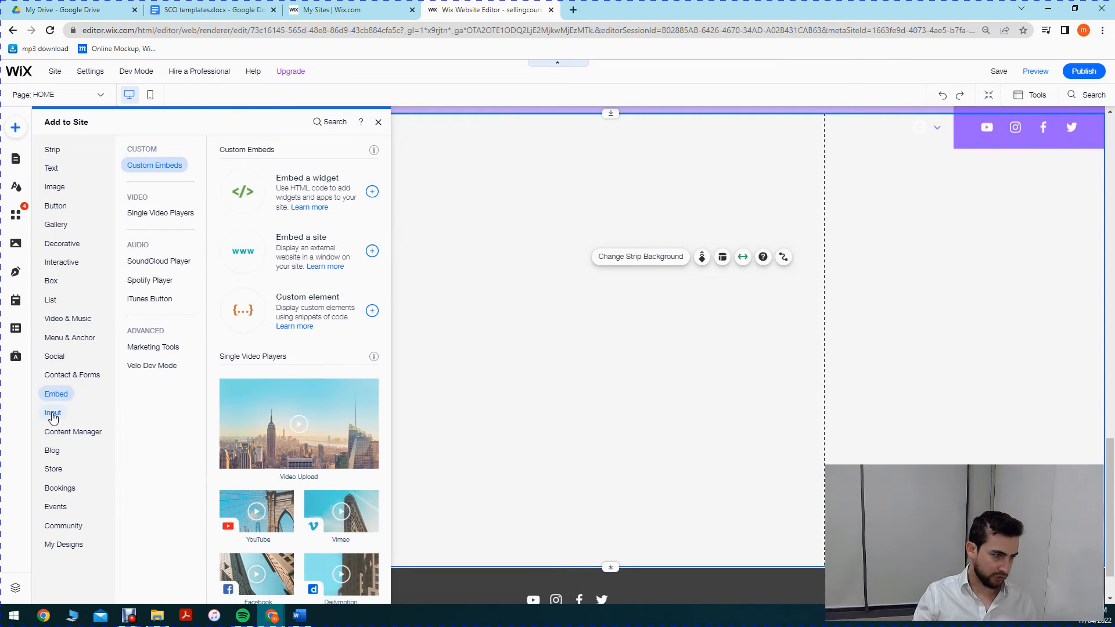
pyautogui.click(68, 377)
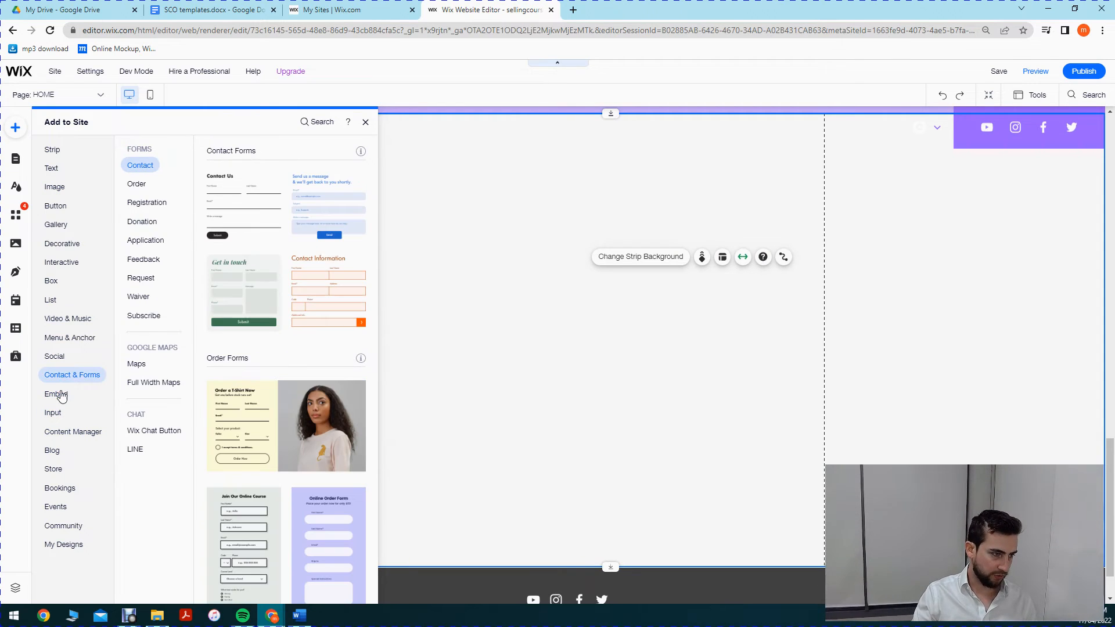
pyautogui.click(51, 300)
pyautogui.scroll(-5, 153, 265)
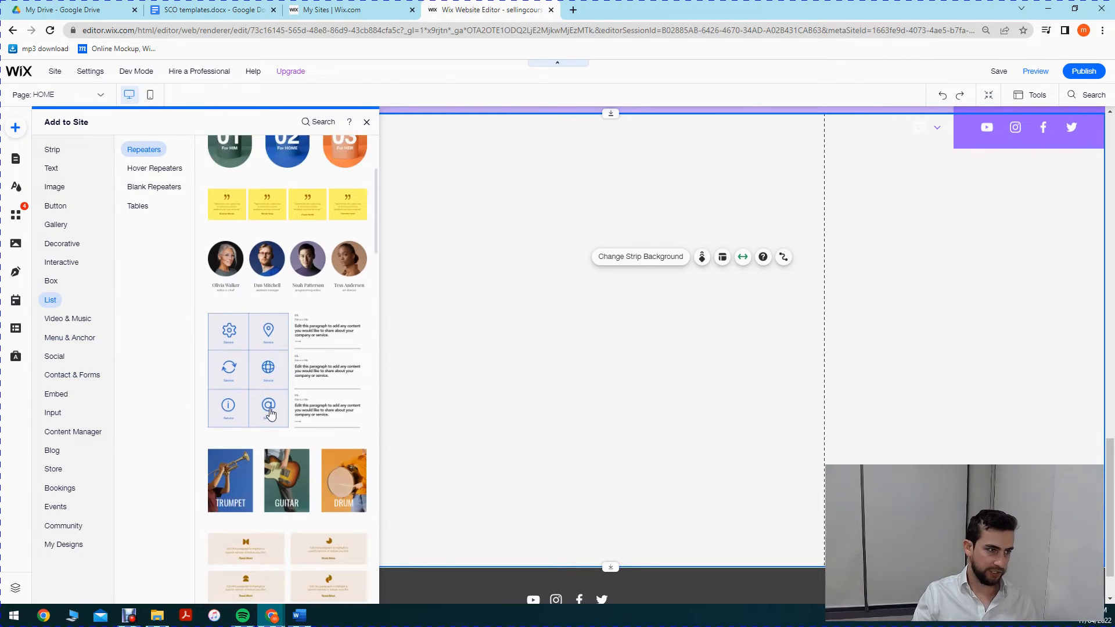
# Step: Add the teal four-column Amenities table from the table designs to the blank strip below the video
pyautogui.click(139, 206)
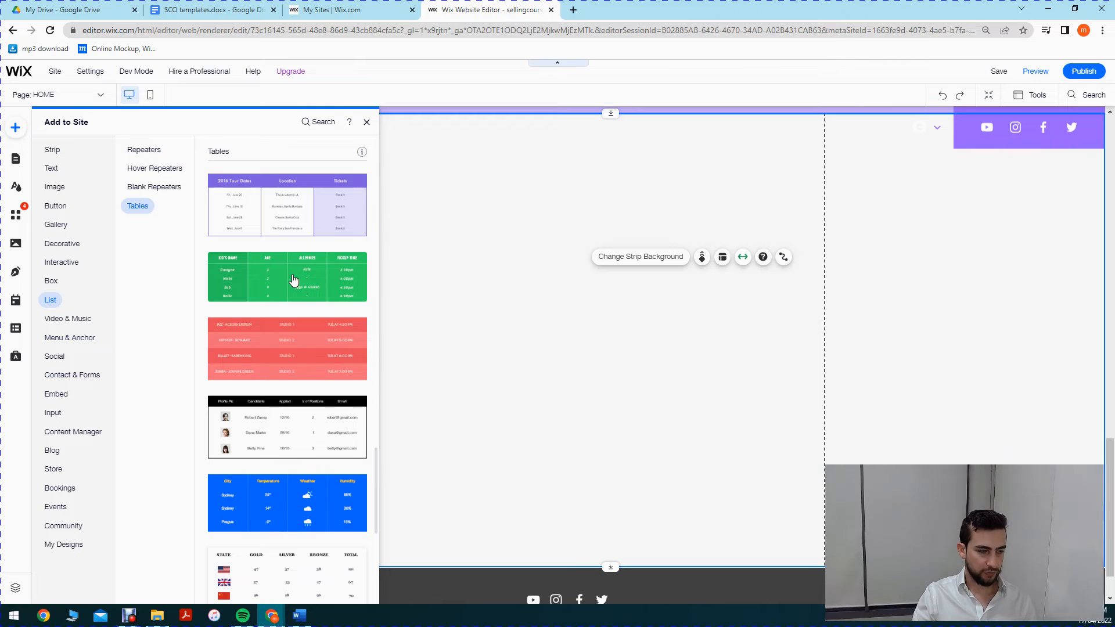
pyautogui.scroll(3, 284, 261)
pyautogui.scroll(-6, 297, 400)
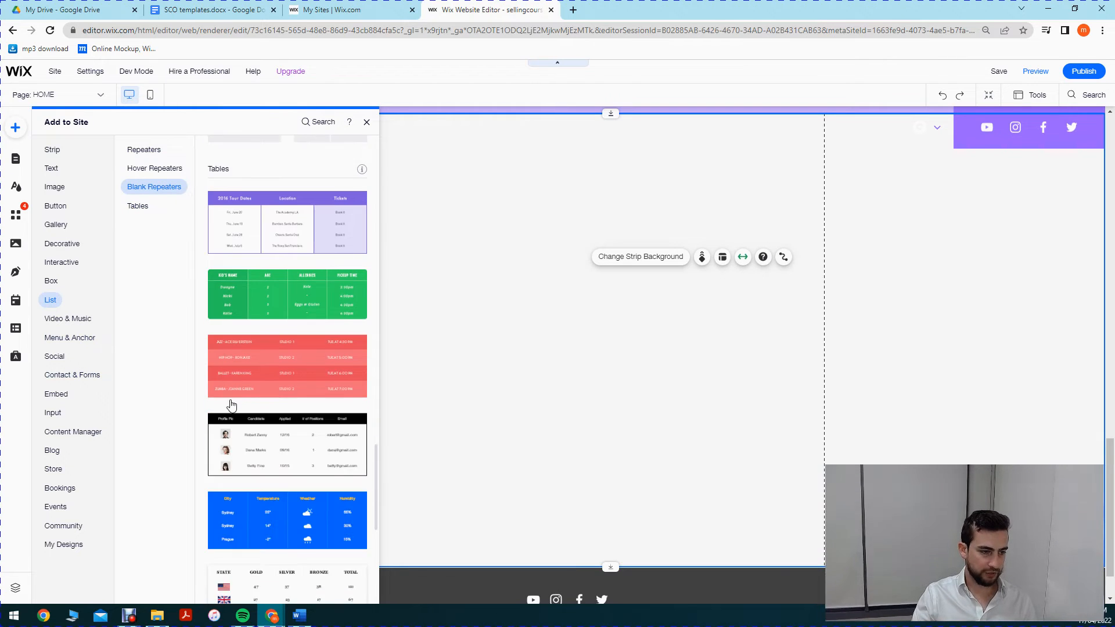
pyautogui.scroll(-3, 234, 405)
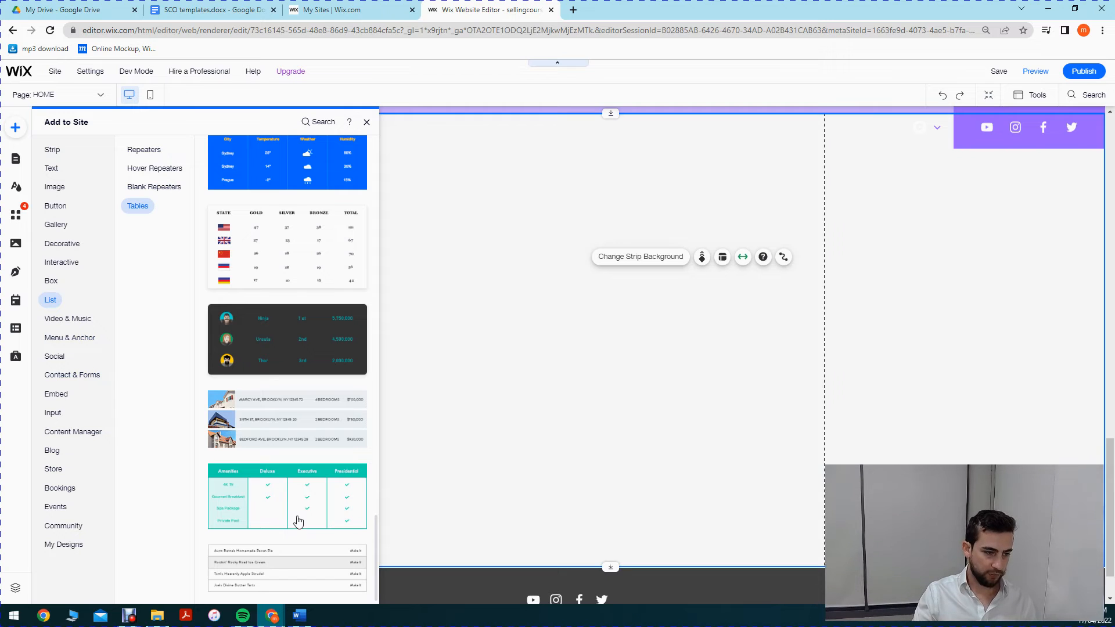
pyautogui.moveTo(271, 496); pyautogui.dragTo(499, 251)
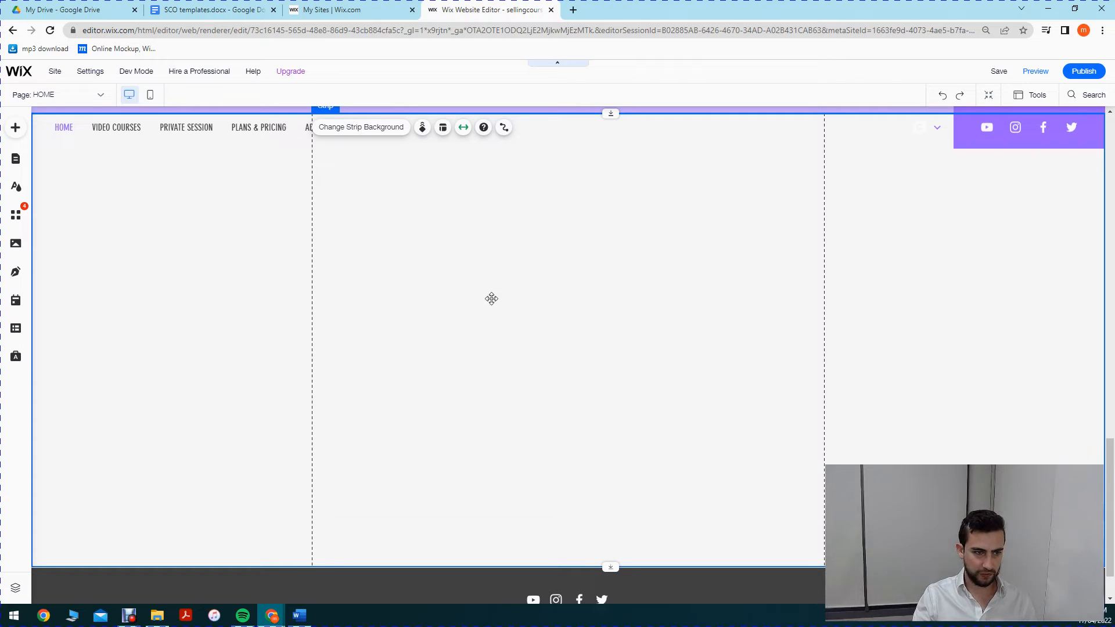
pyautogui.scroll(-10, 560, 352)
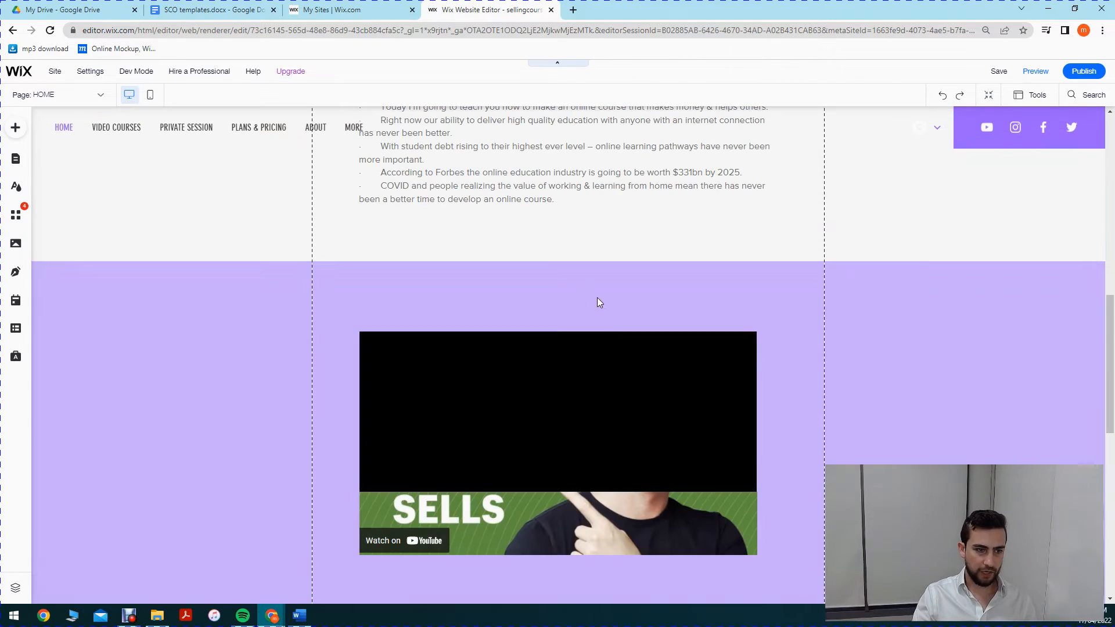
pyautogui.scroll(-8, 600, 382)
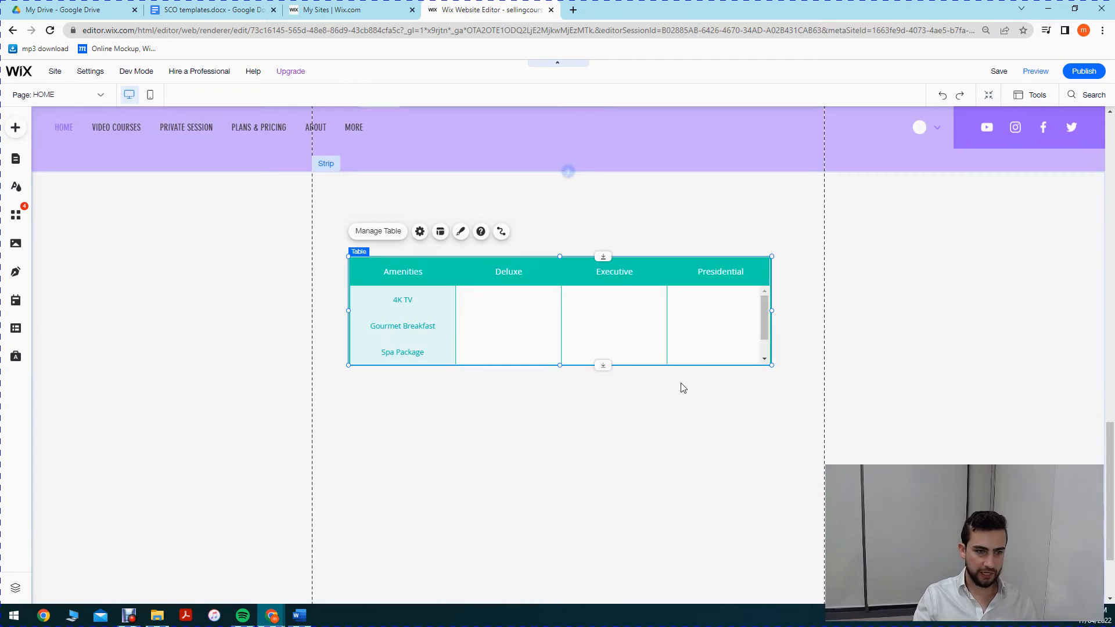
# Step: Resize the Amenities table to be narrower and taller so that all four of its rows fit
pyautogui.scroll(2, 787, 288)
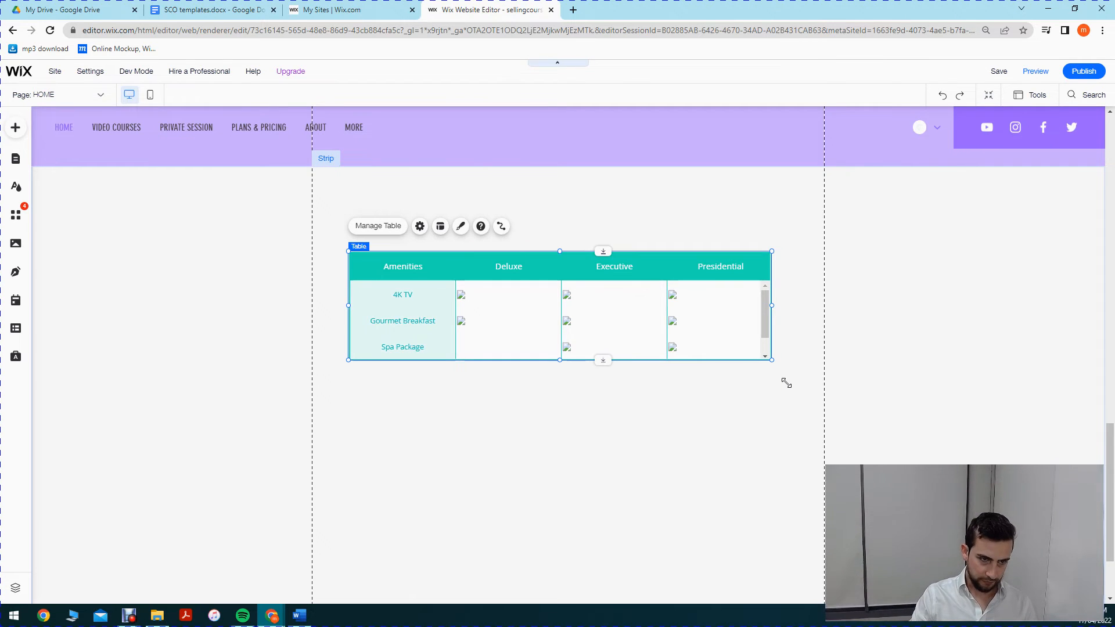
pyautogui.moveTo(742, 403); pyautogui.dragTo(689, 429)
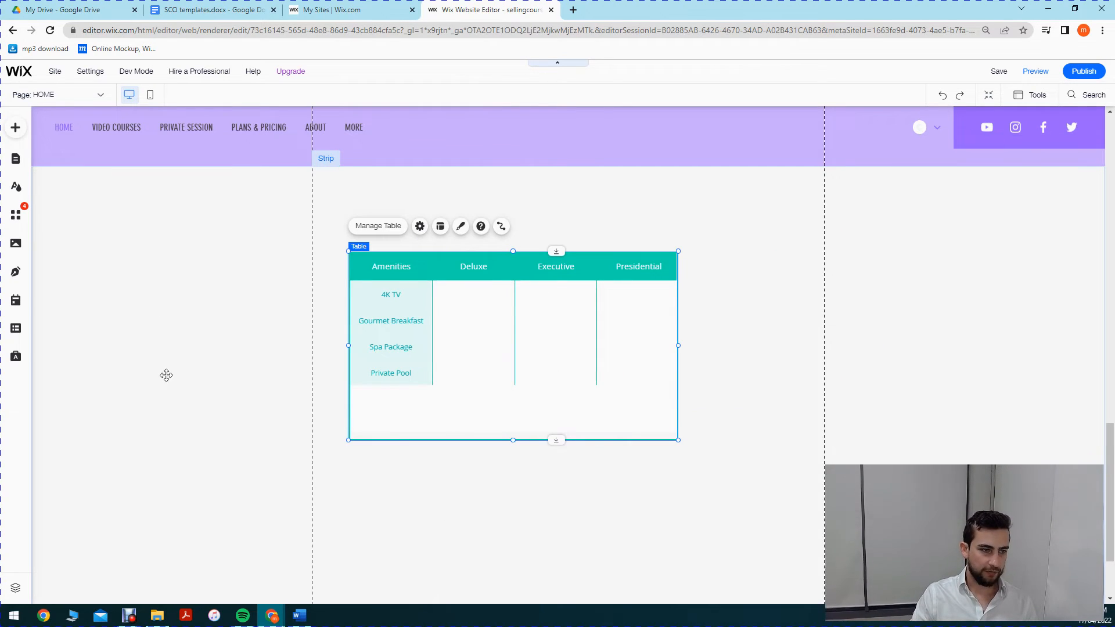
pyautogui.click(547, 360)
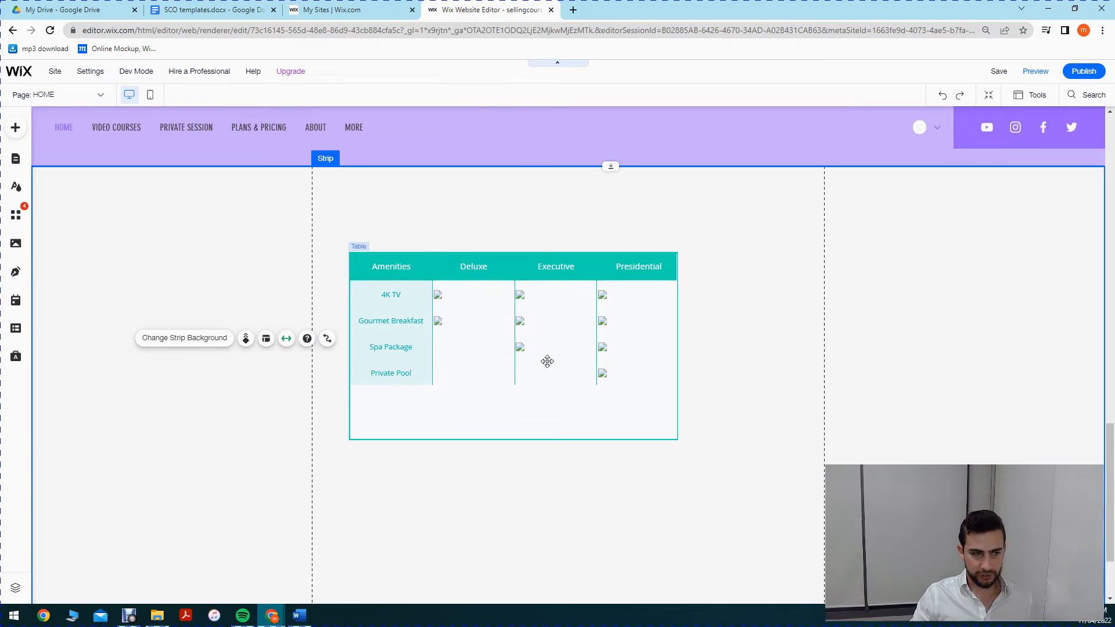
# Step: Copy the "Everyone has something valuable to teach" heading from the text section below the hero
pyautogui.scroll(4, 588, 361)
pyautogui.scroll(7, 588, 361)
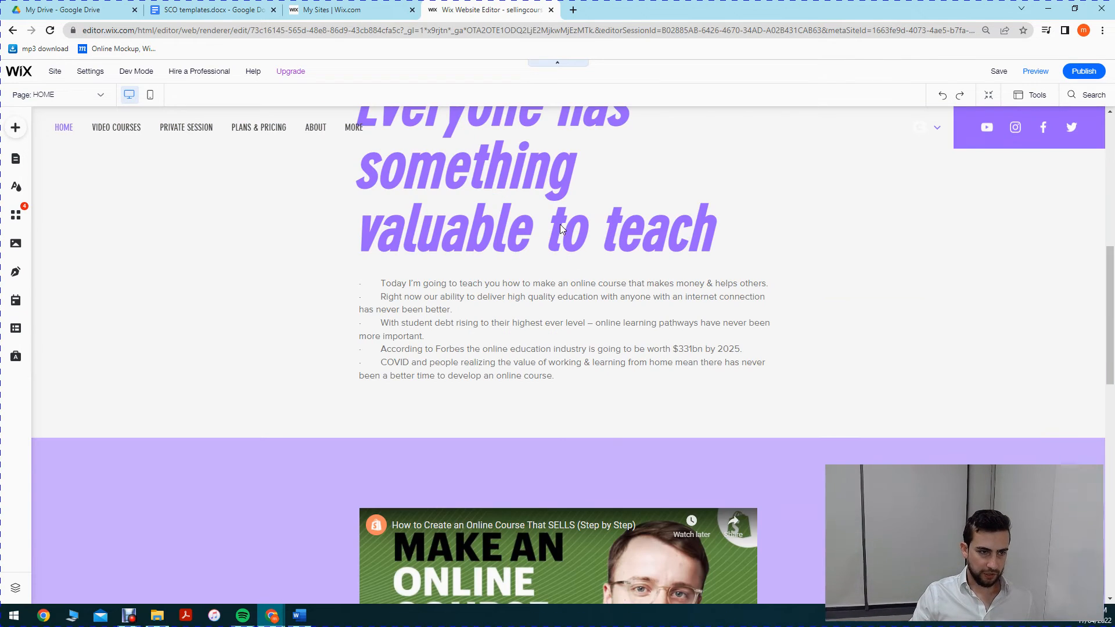
pyautogui.scroll(7, 530, 375)
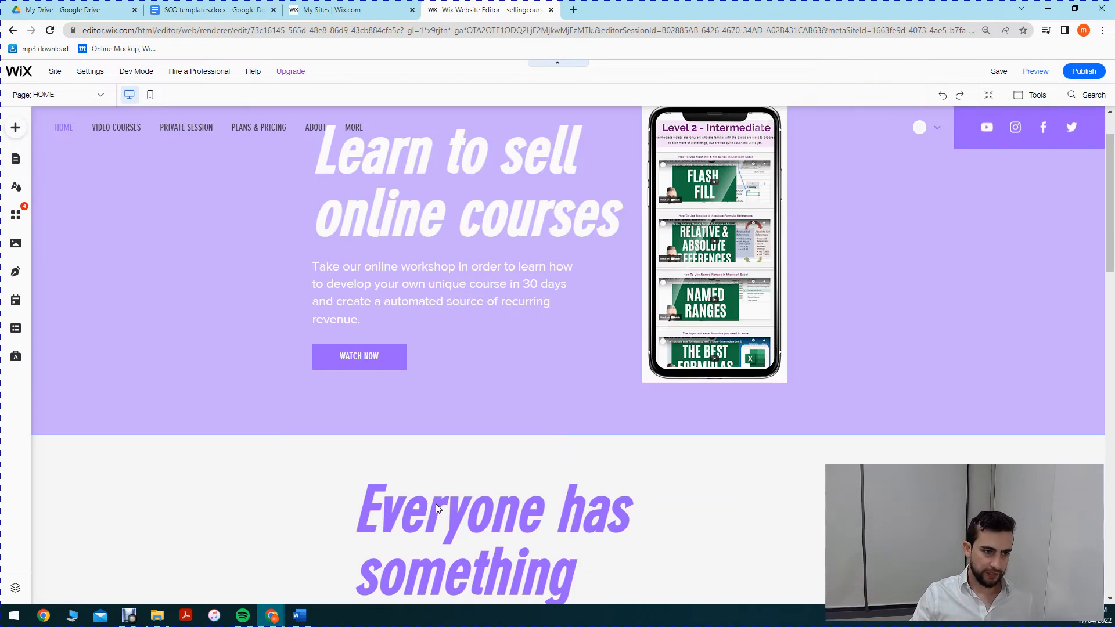
pyautogui.click(463, 531)
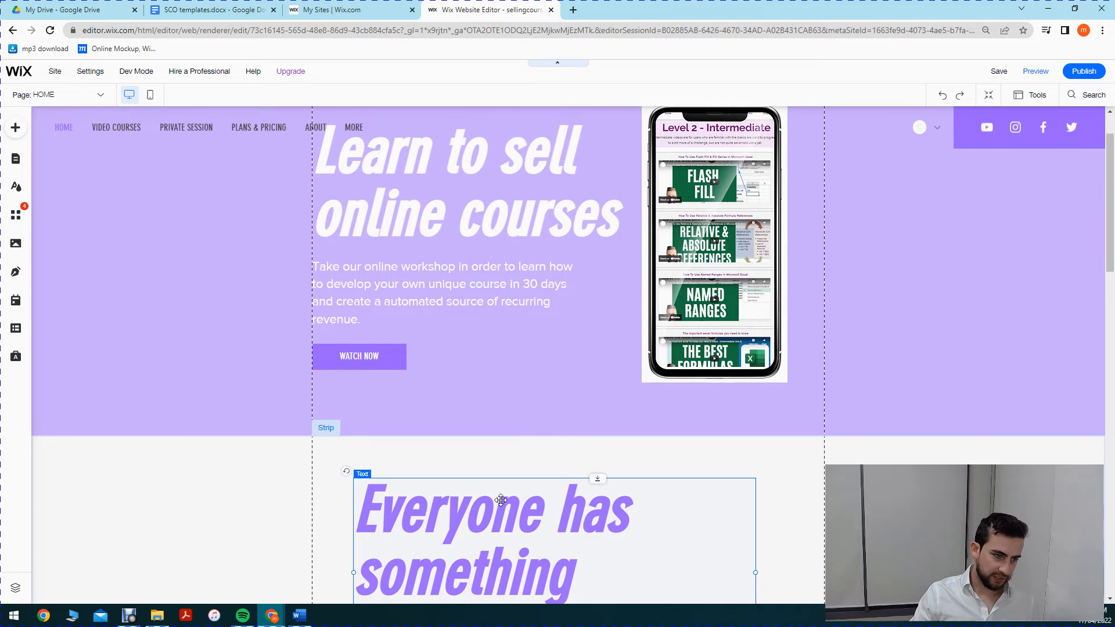
pyautogui.scroll(-3, 482, 511)
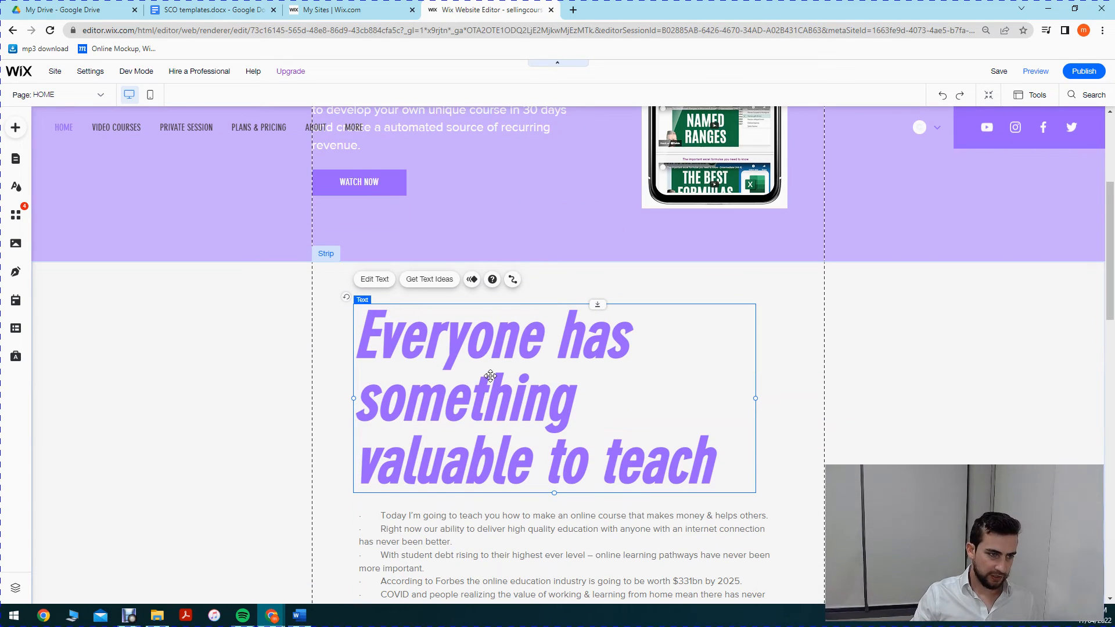
# Step: Move the Amenities table down and closer to the centre of its strip, leaving room for a heading above
pyautogui.scroll(-12, 490, 376)
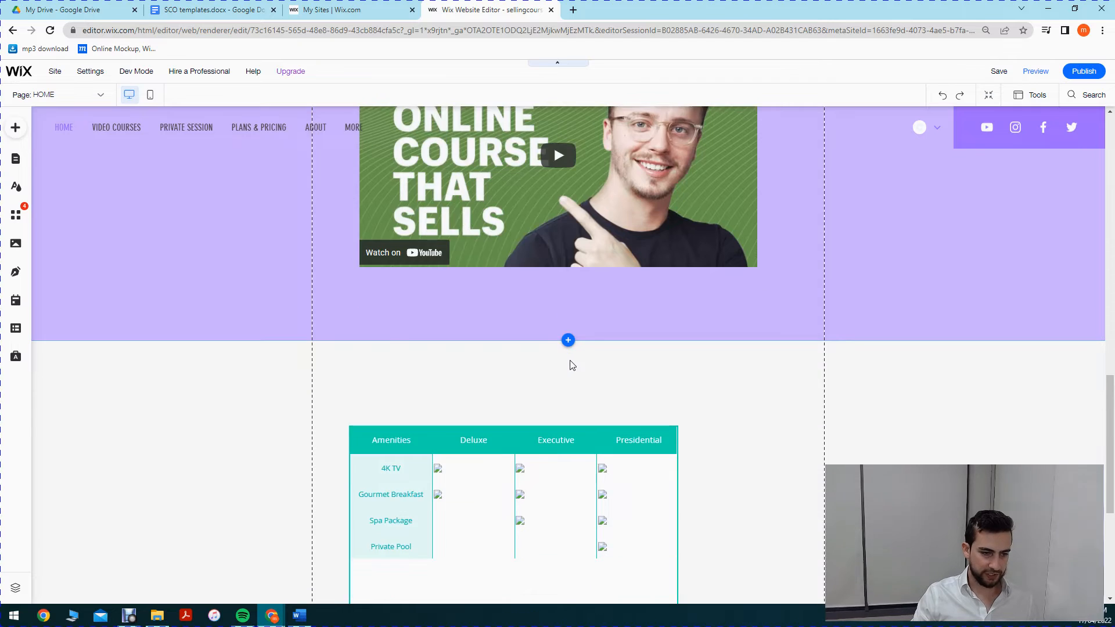
pyautogui.scroll(-5, 572, 364)
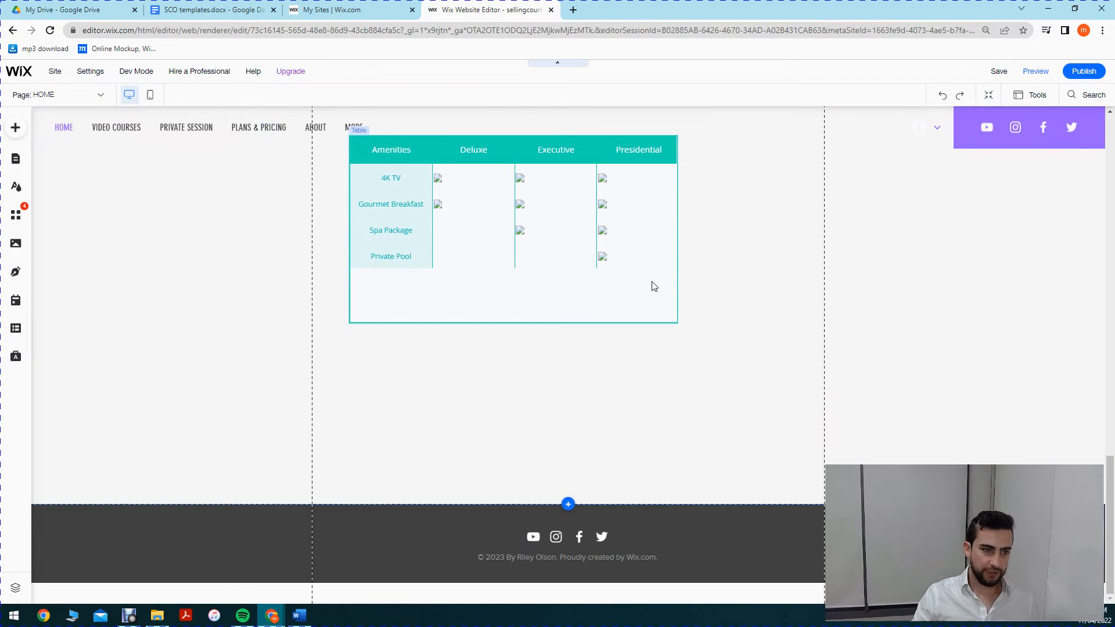
pyautogui.click(653, 286)
pyautogui.scroll(1, 639, 273)
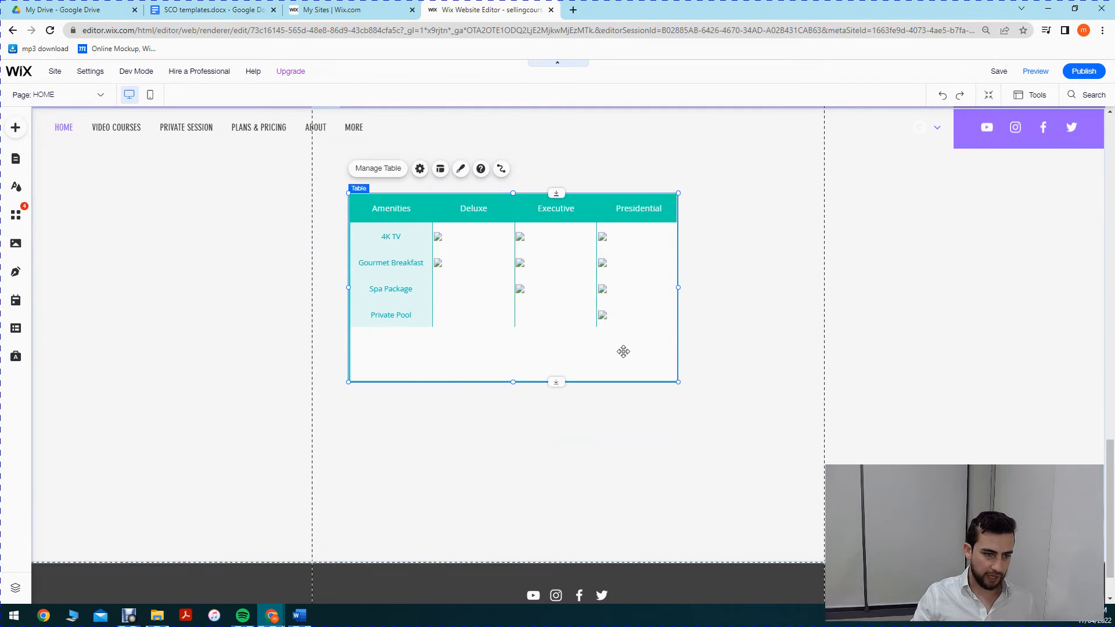
pyautogui.moveTo(623, 352); pyautogui.dragTo(645, 379)
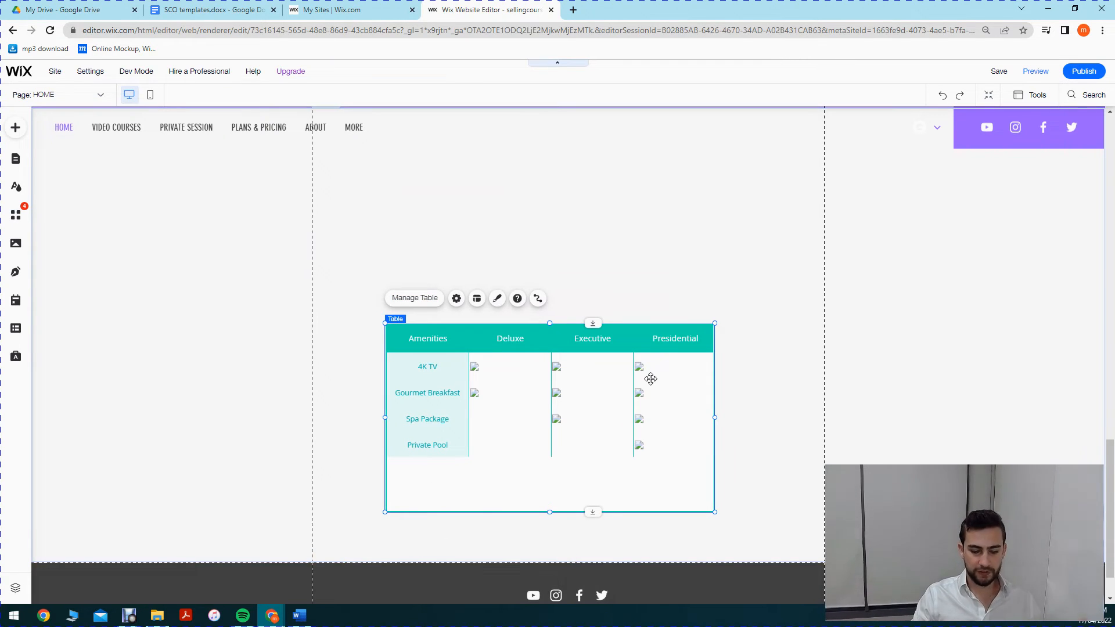
# Step: Paste the copied heading into the table strip and position it directly above the Amenities table
pyautogui.scroll(2, 516, 269)
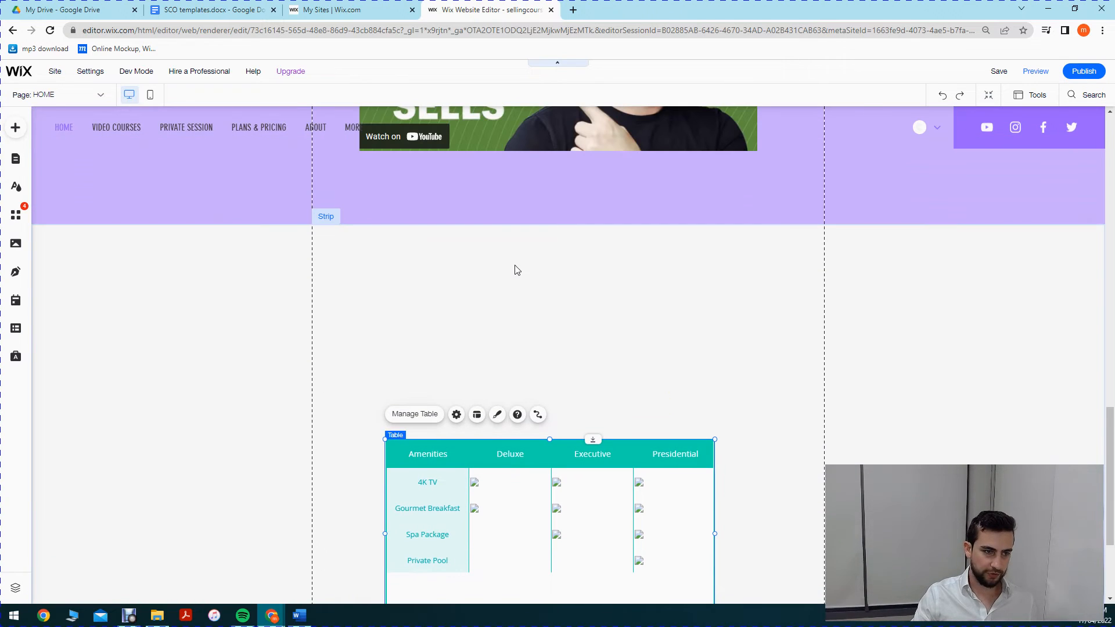
pyautogui.click(523, 311)
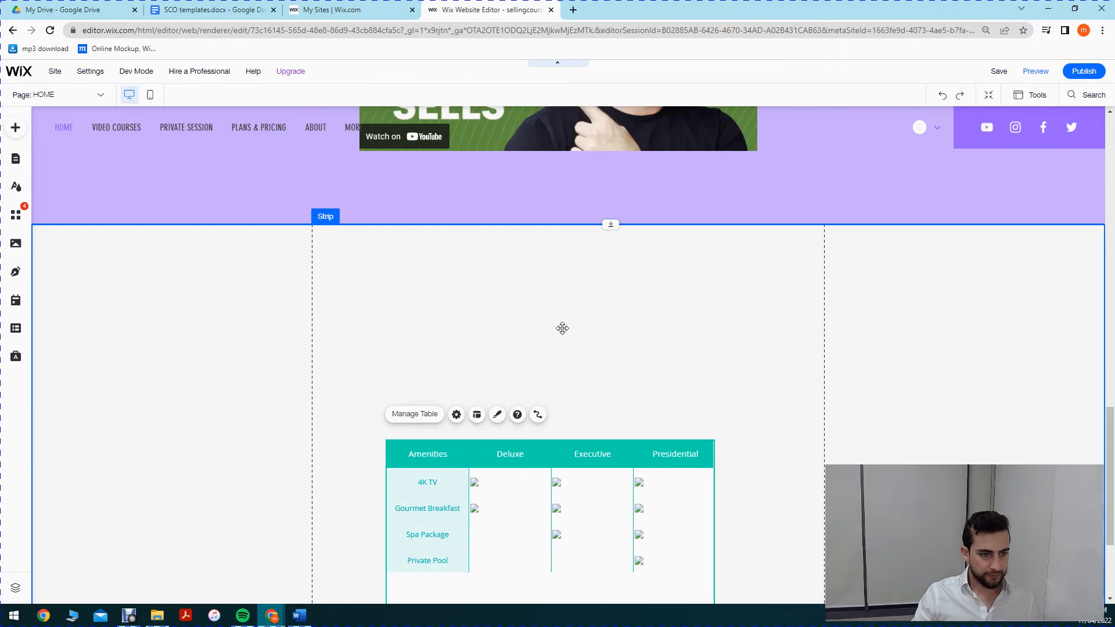
pyautogui.hotkey('ctrl', 'v')
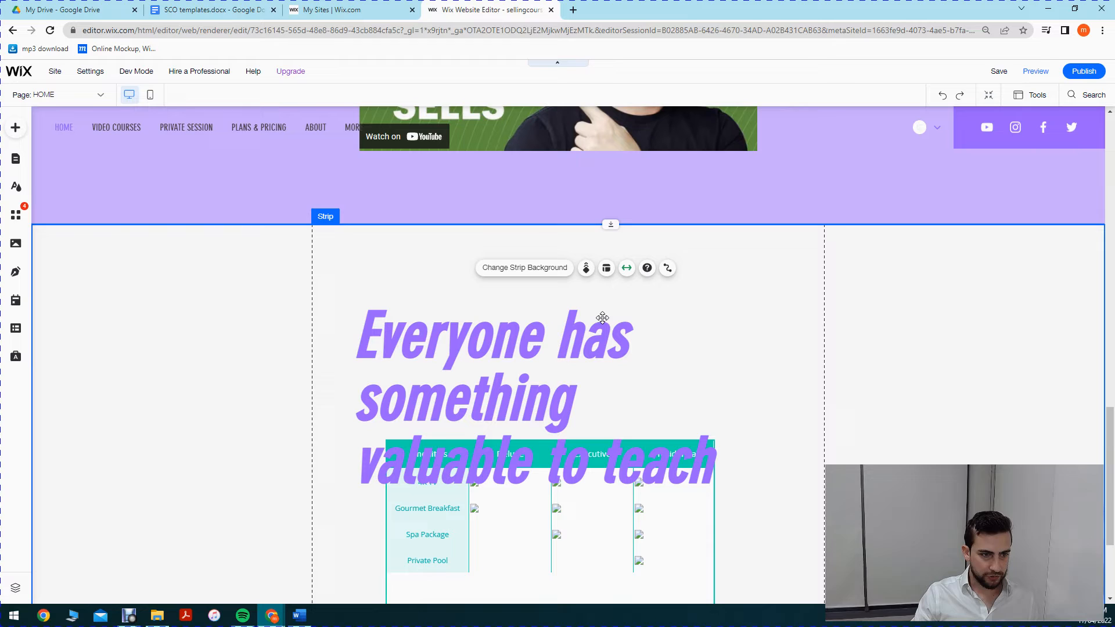
pyautogui.click(533, 337)
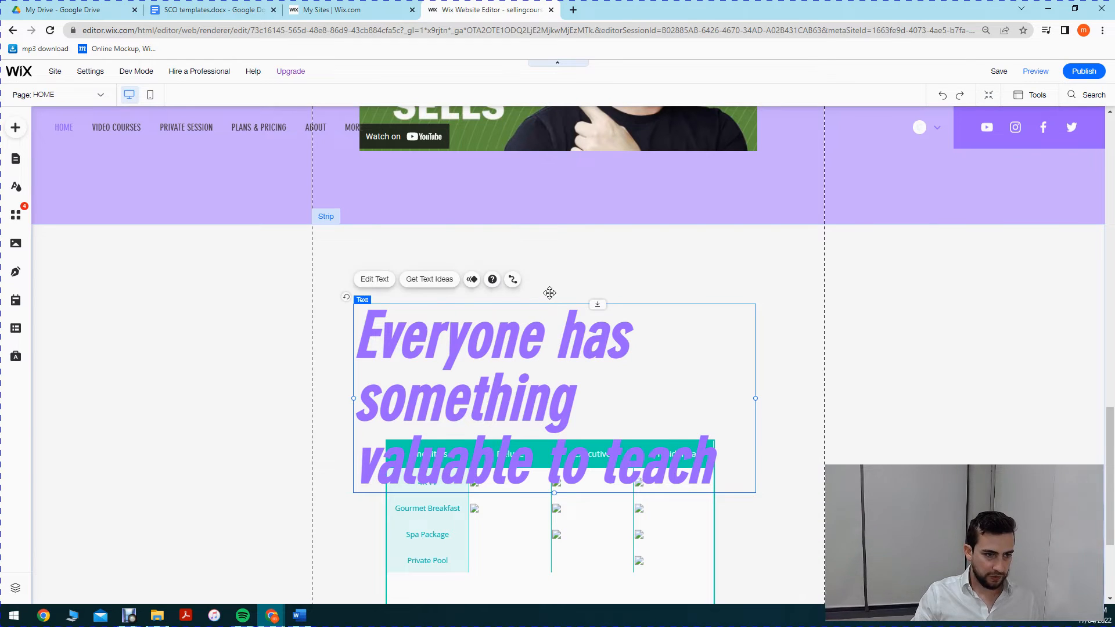
pyautogui.moveTo(550, 293)
pyautogui.mouseDown()
pyautogui.moveTo(535, 296)
pyautogui.moveTo(541, 288)
pyautogui.moveTo(547, 314)
pyautogui.mouseUp()
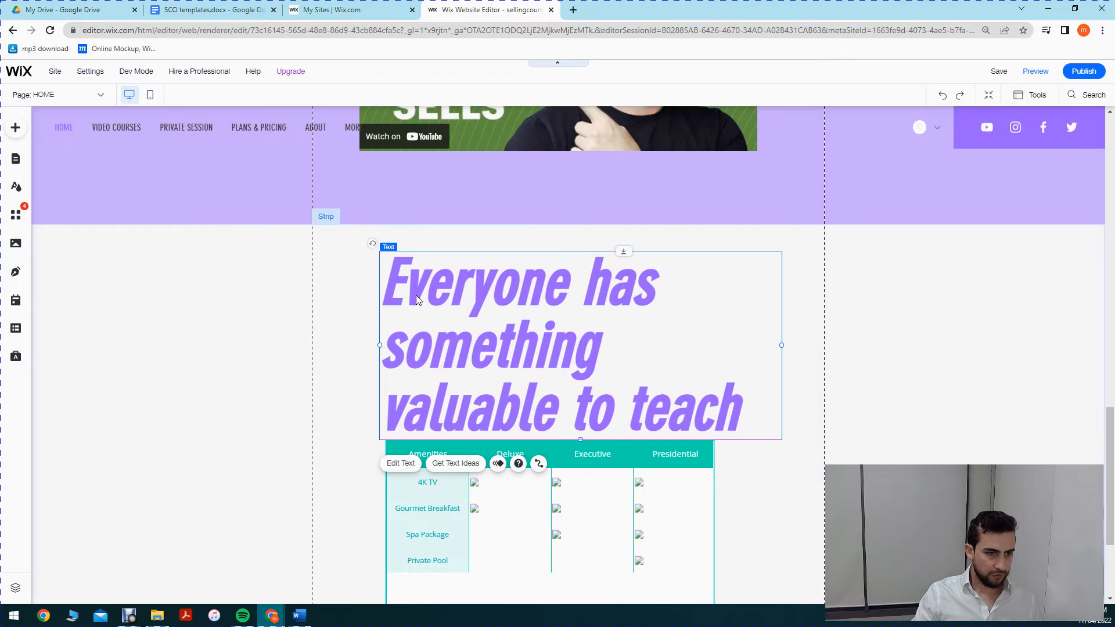
# Step: Replace the pasted heading's text with "We teach you step by step how to build a course"
pyautogui.doubleClick(528, 440)
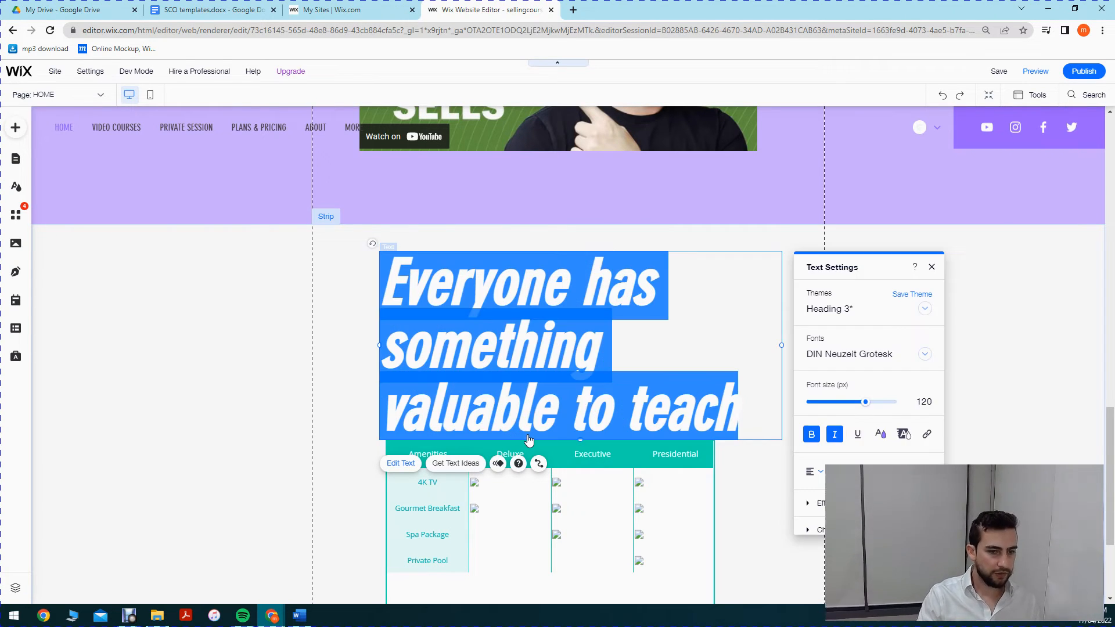
pyautogui.write('We')
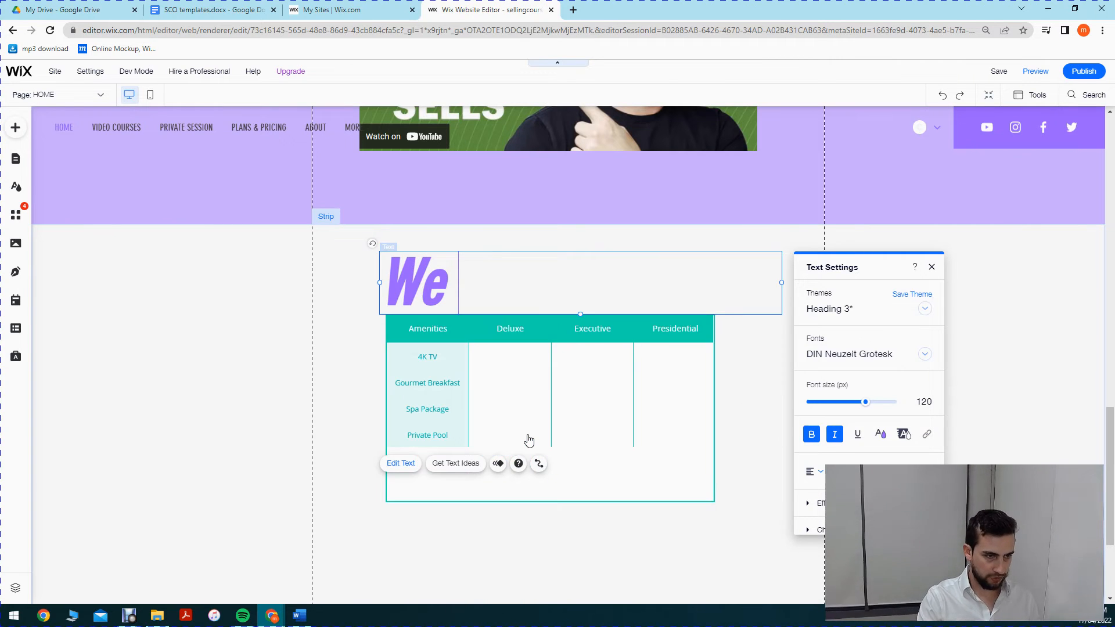
pyautogui.write(' teach you')
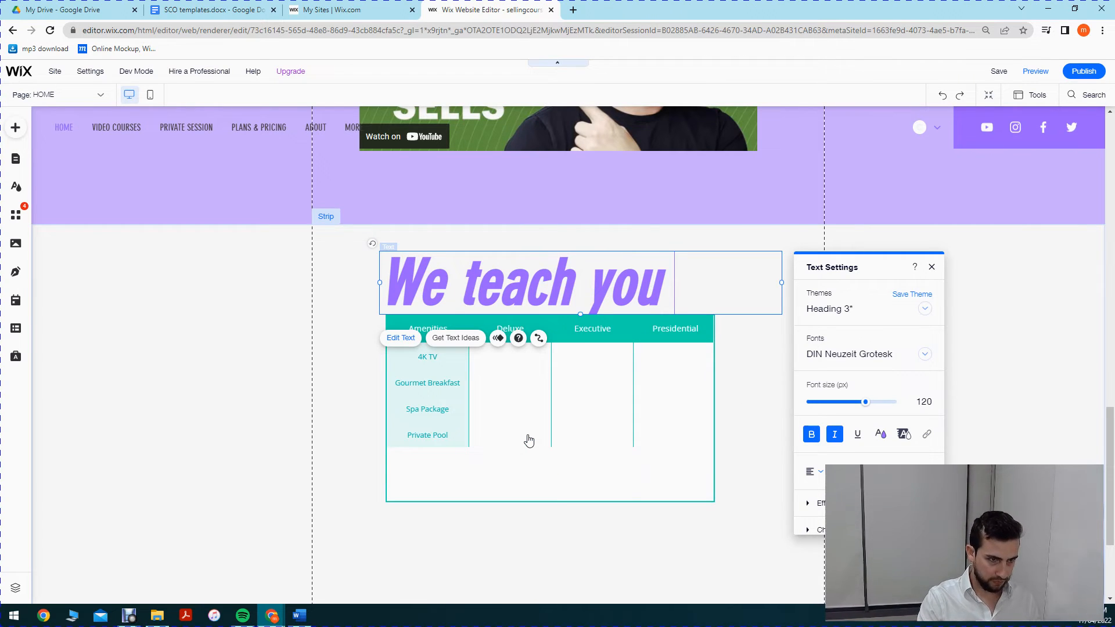
pyautogui.write('  step by ste')
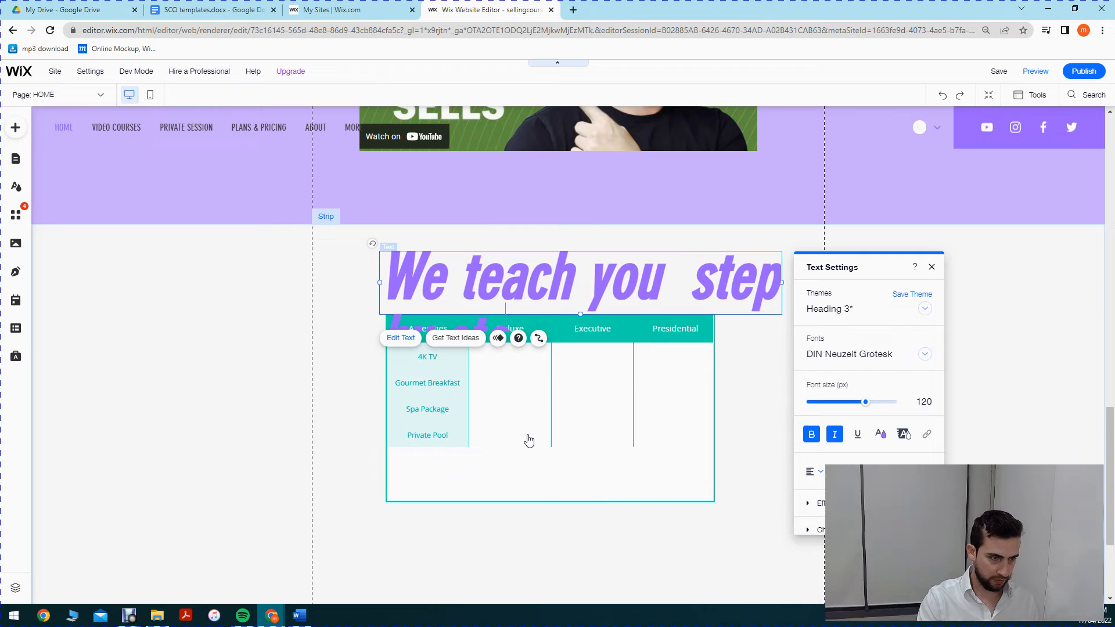
pyautogui.write('p[')
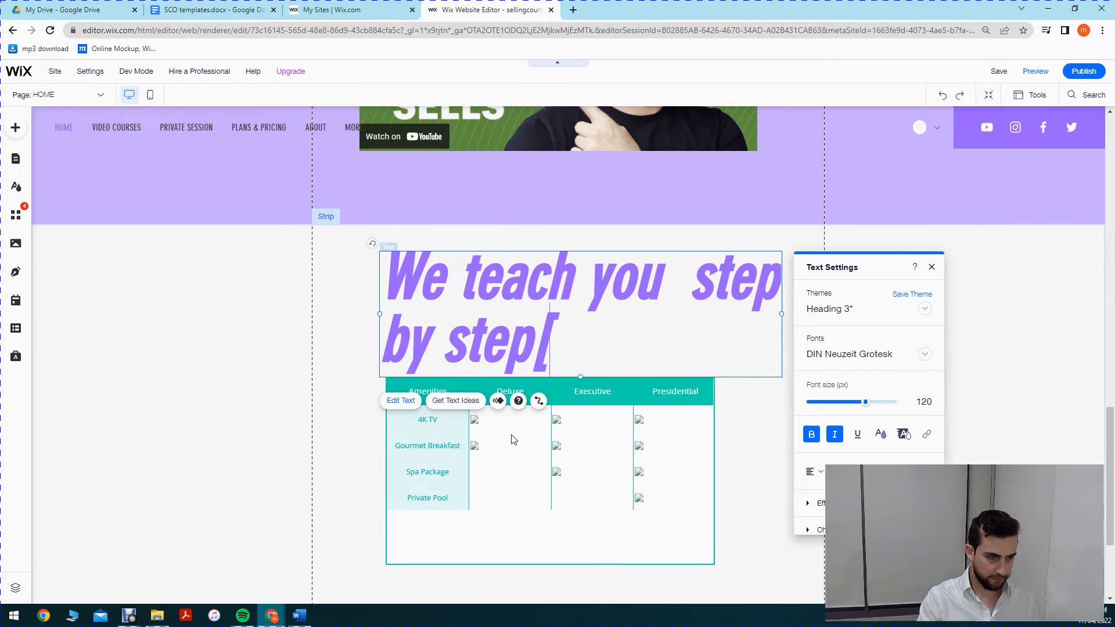
pyautogui.press('BackSpace')
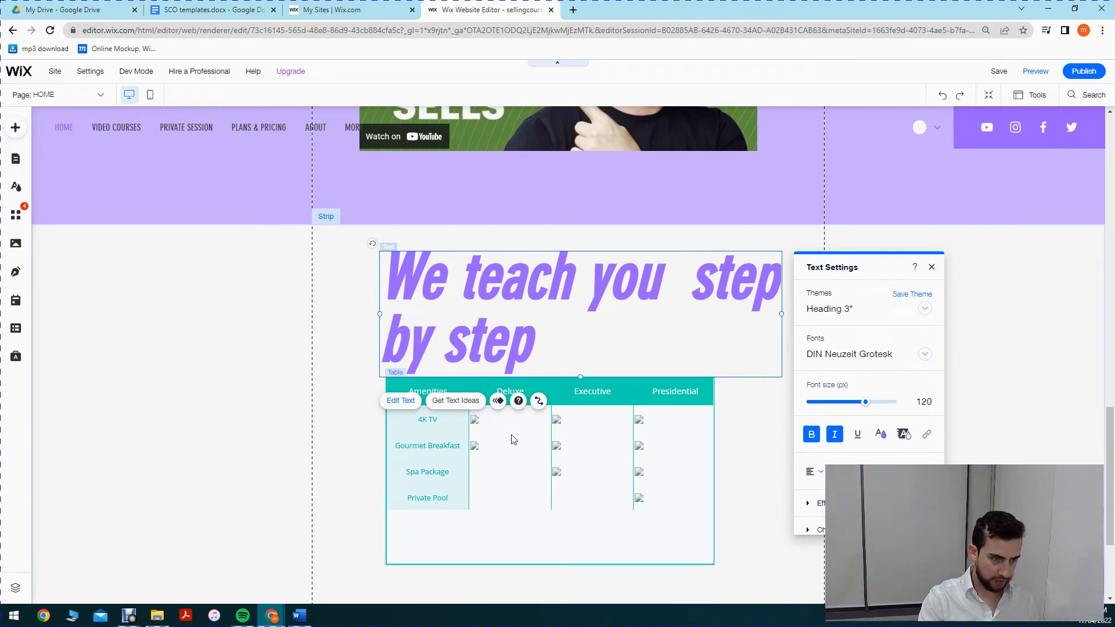
pyautogui.write('how to bu')
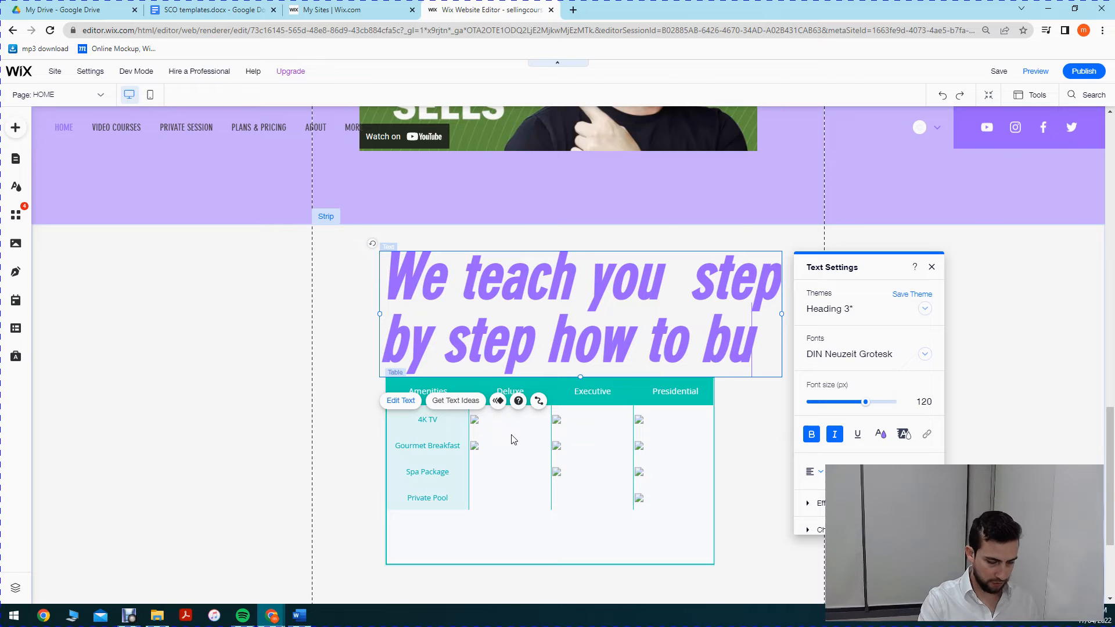
pyautogui.write('ild your ow')
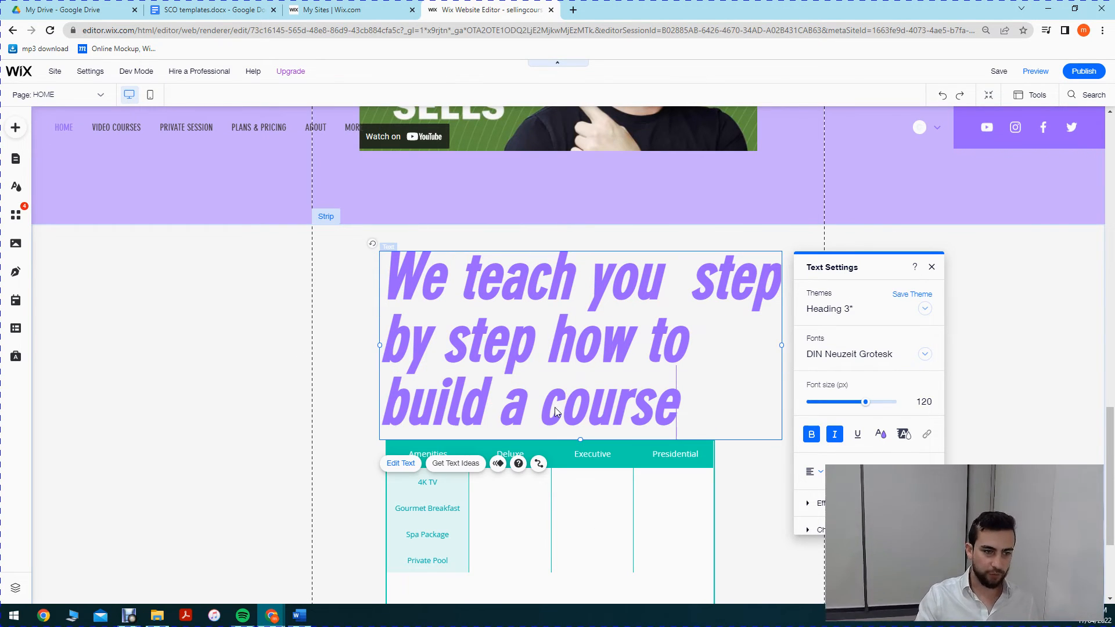
pyautogui.press('Escape')
# Step: Move the Amenities table slightly down to leave a gap below the heading
pyautogui.scroll(-2, 519, 427)
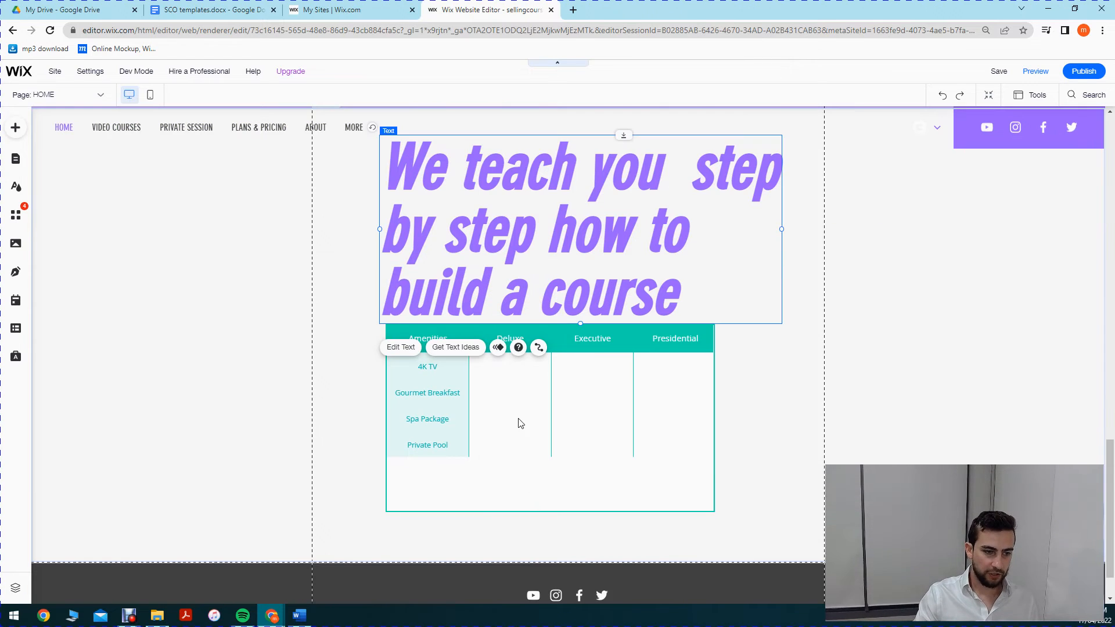
pyautogui.scroll(-1, 754, 455)
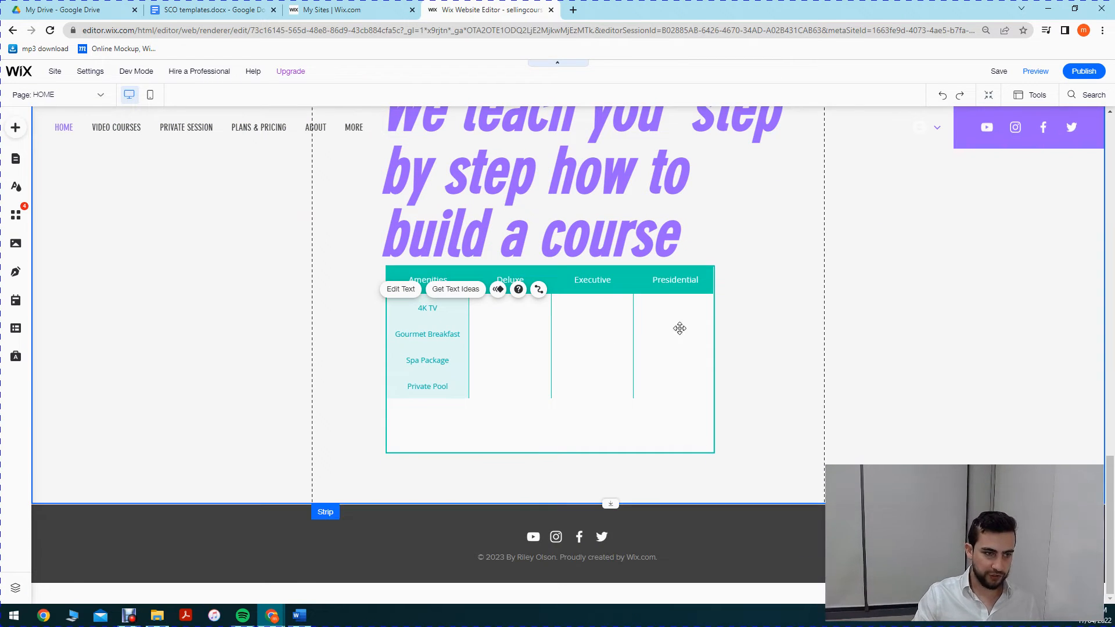
pyautogui.click(653, 316)
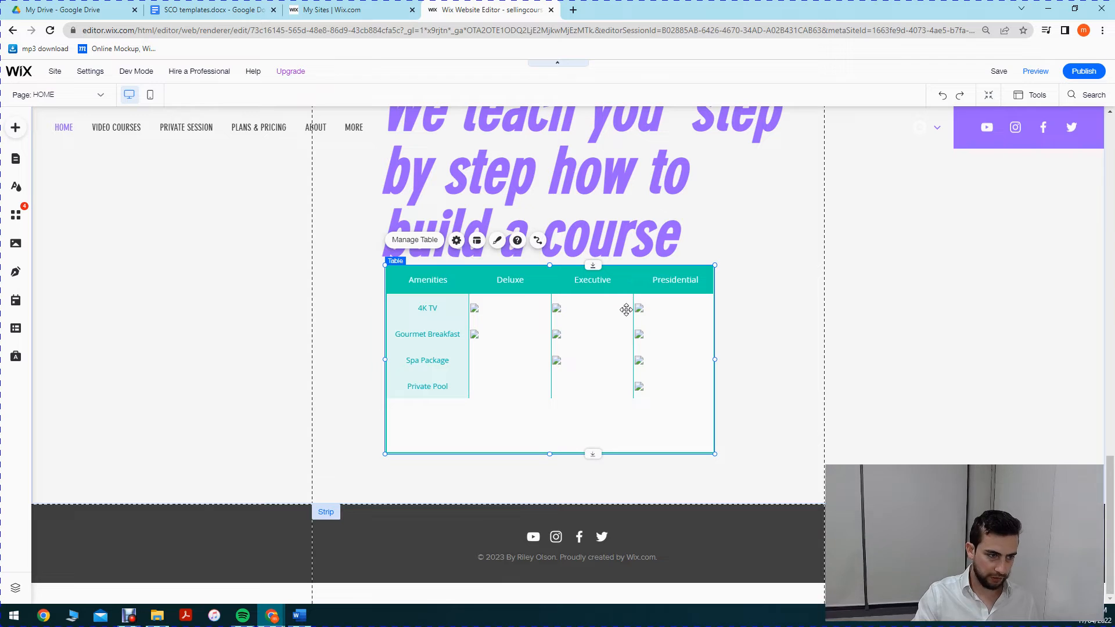
pyautogui.moveTo(625, 317); pyautogui.dragTo(623, 339)
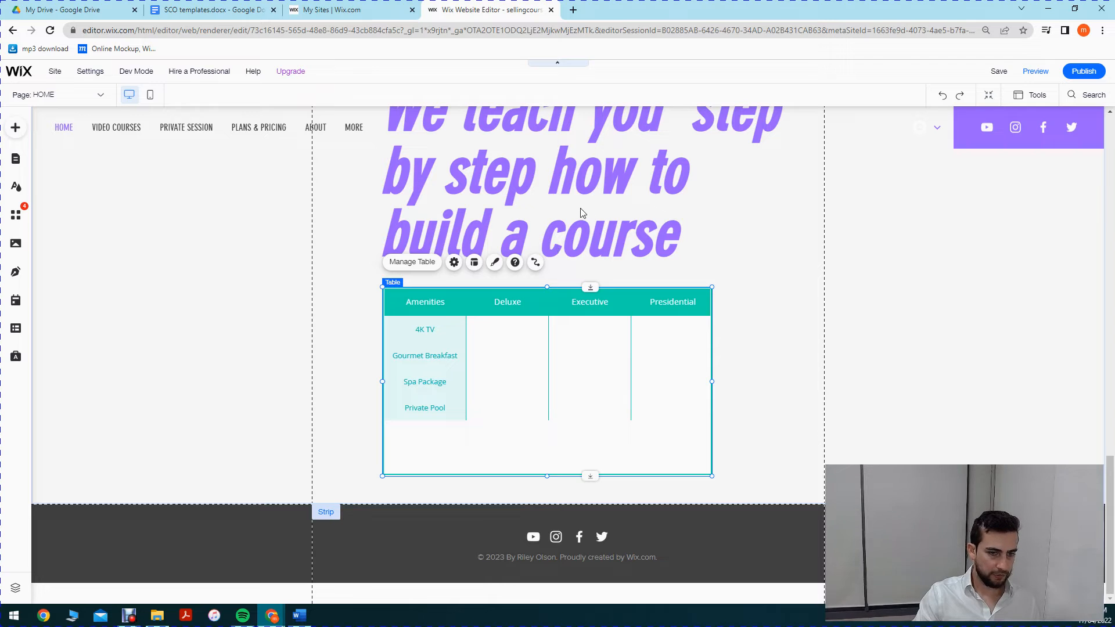
pyautogui.click(580, 211)
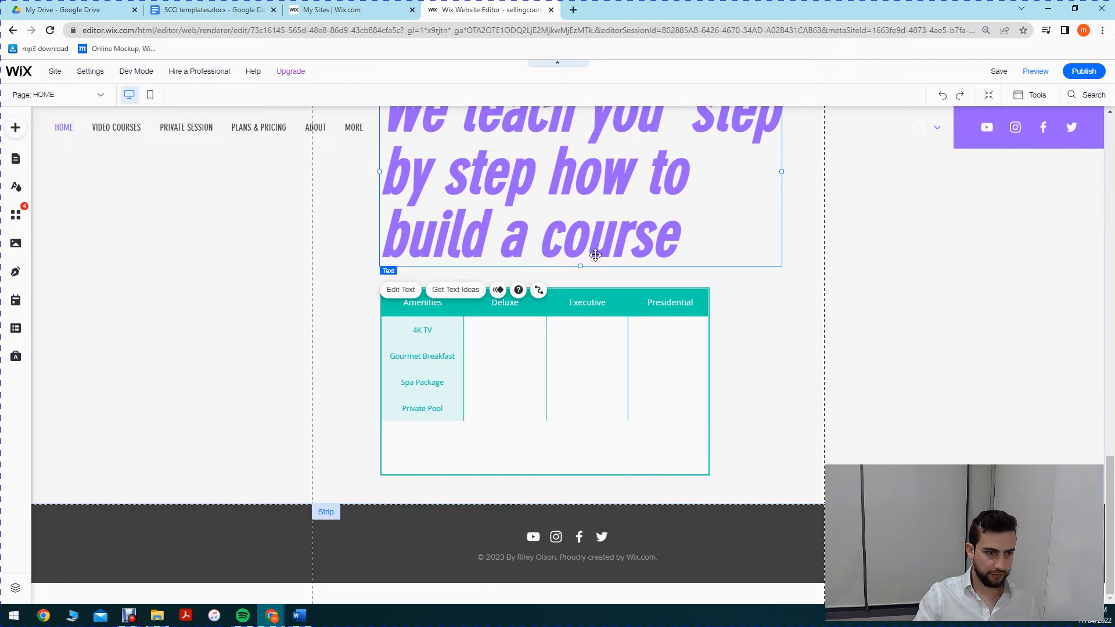
pyautogui.scroll(5, 449, 324)
pyautogui.scroll(-3, 451, 480)
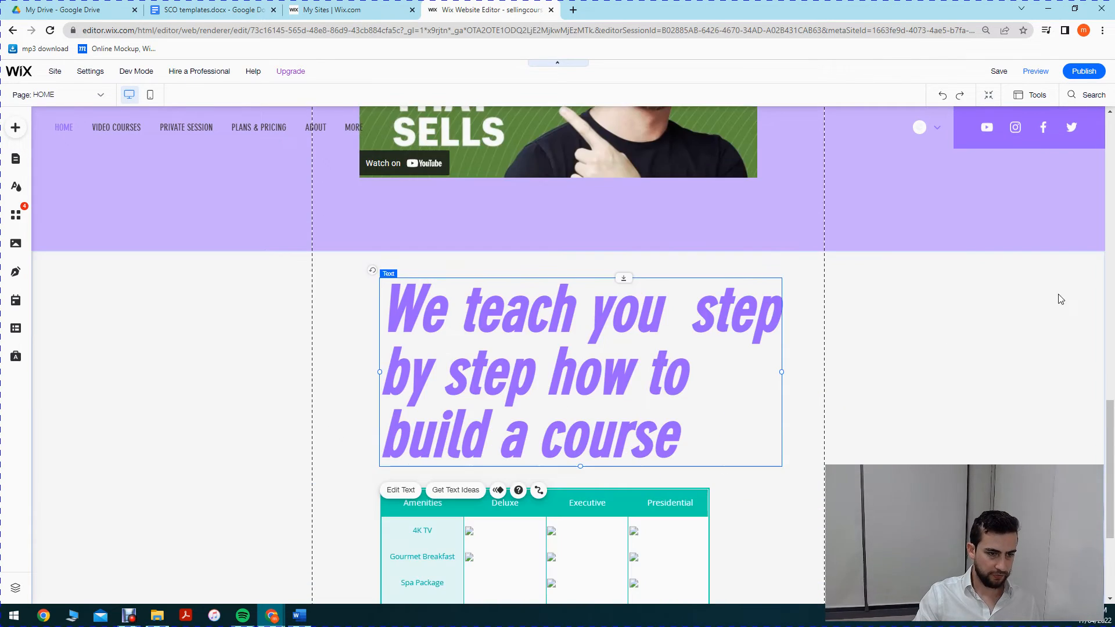
pyautogui.scroll(-1, 423, 505)
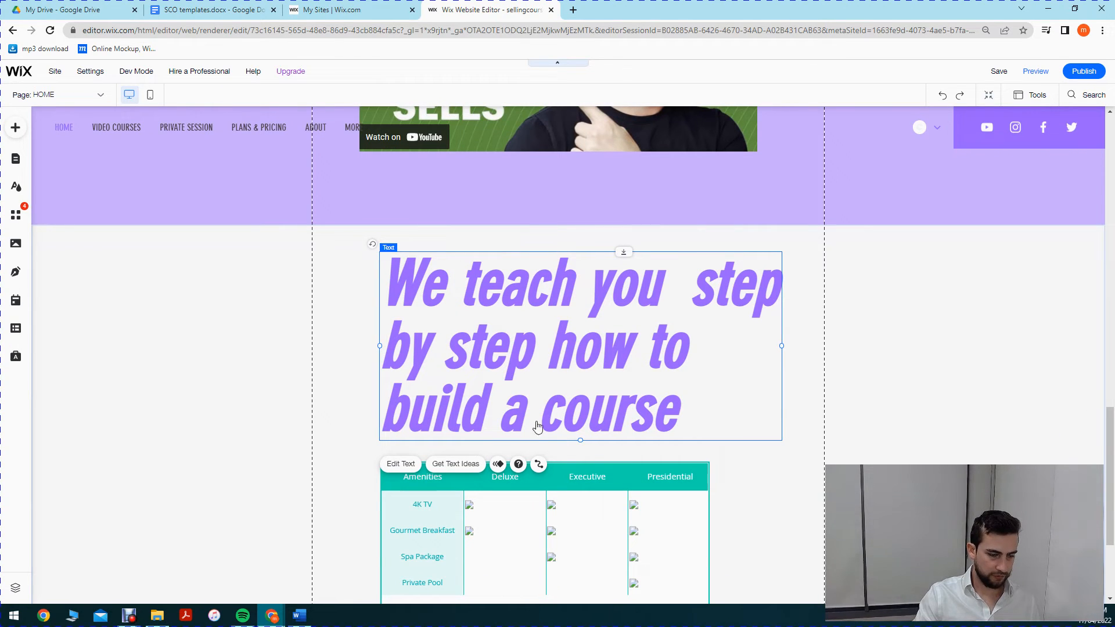
pyautogui.click(559, 486)
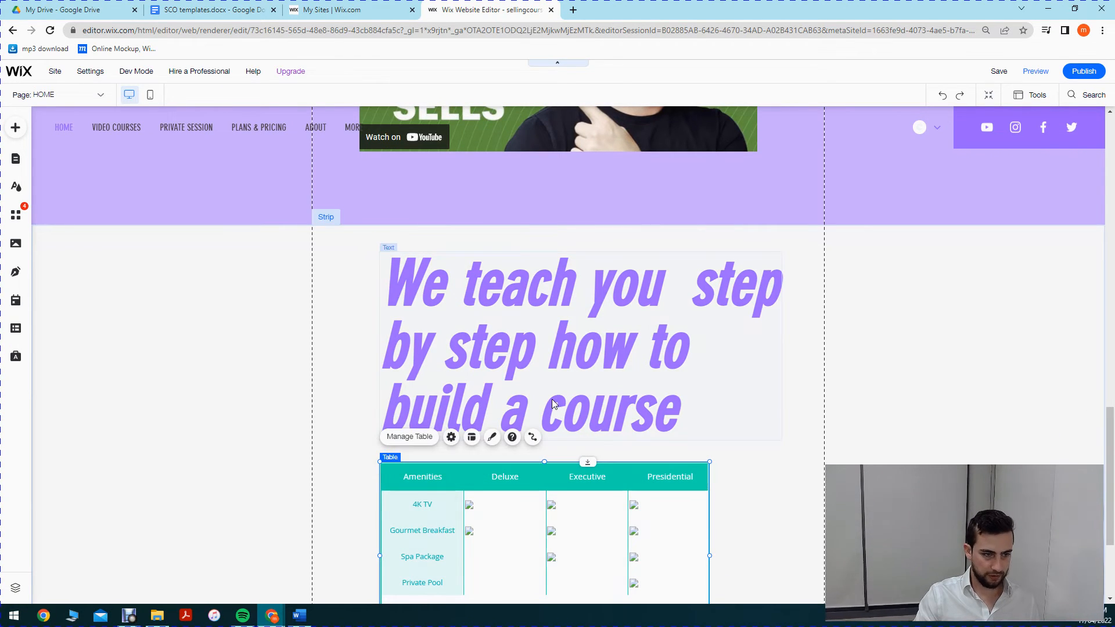
pyautogui.click(464, 435)
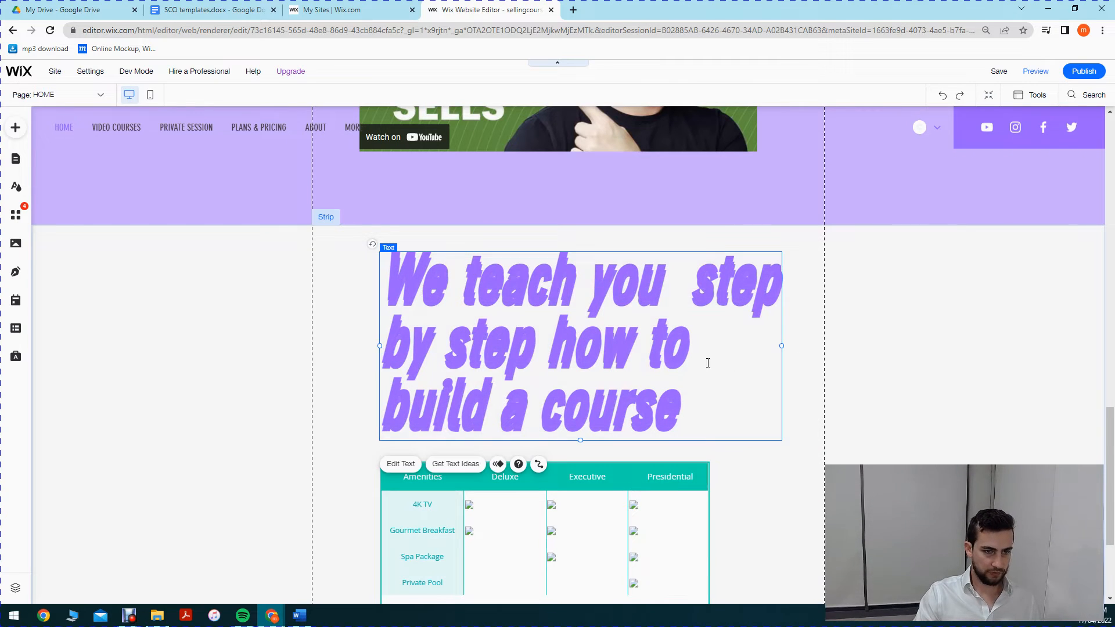
pyautogui.moveTo(687, 362); pyautogui.dragTo(555, 342)
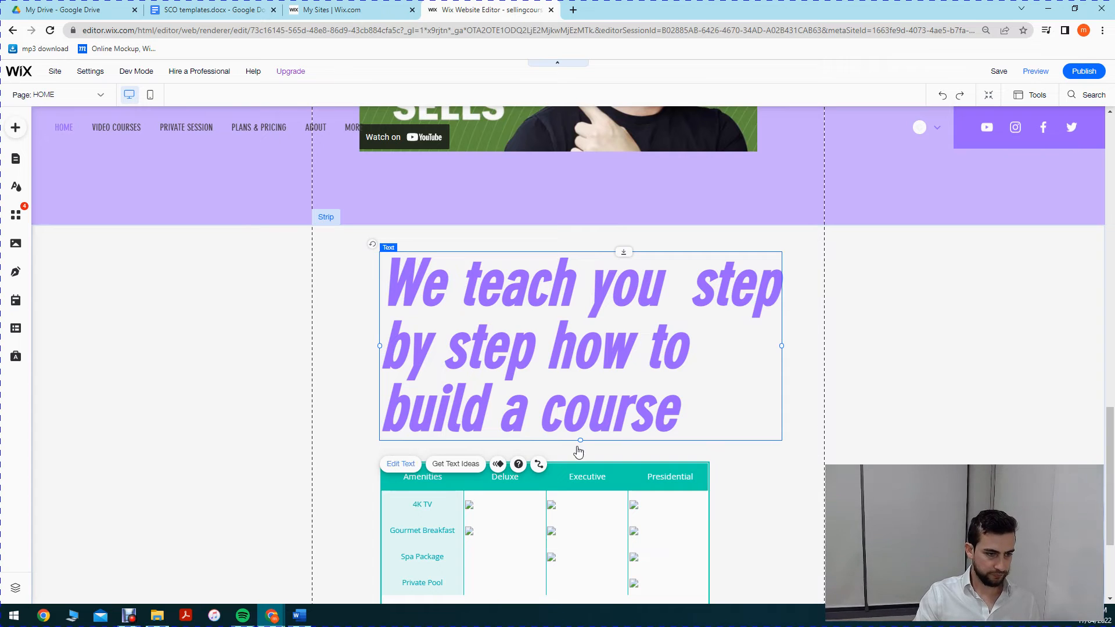
# Step: Insert the word "profitable" before "course" in the heading above the table
pyautogui.doubleClick(545, 412)
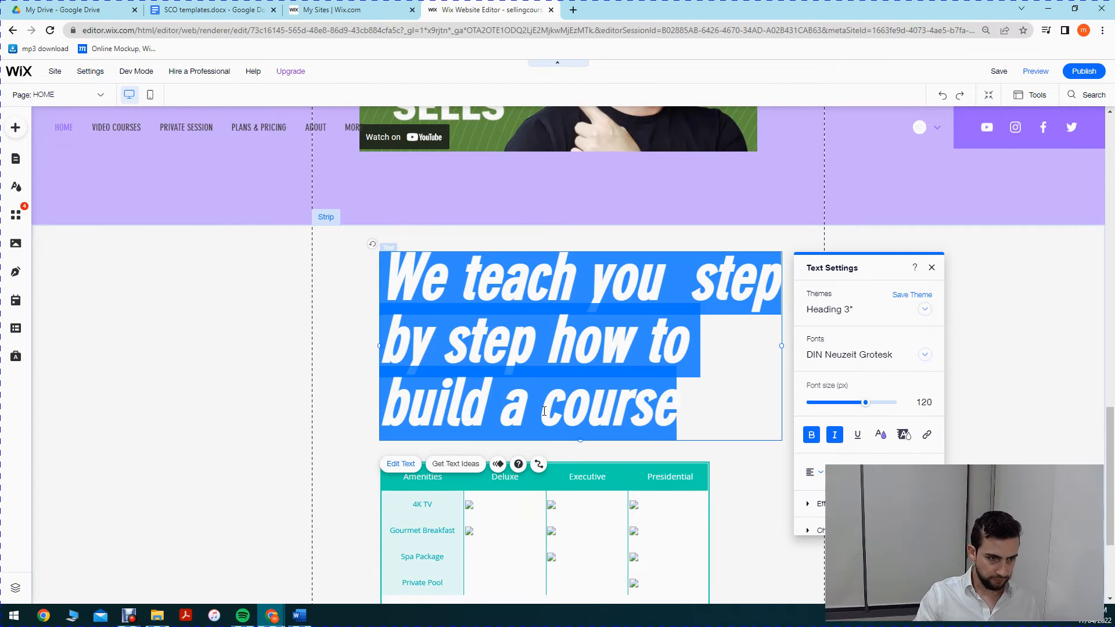
pyautogui.click(544, 412)
pyautogui.write('pr')
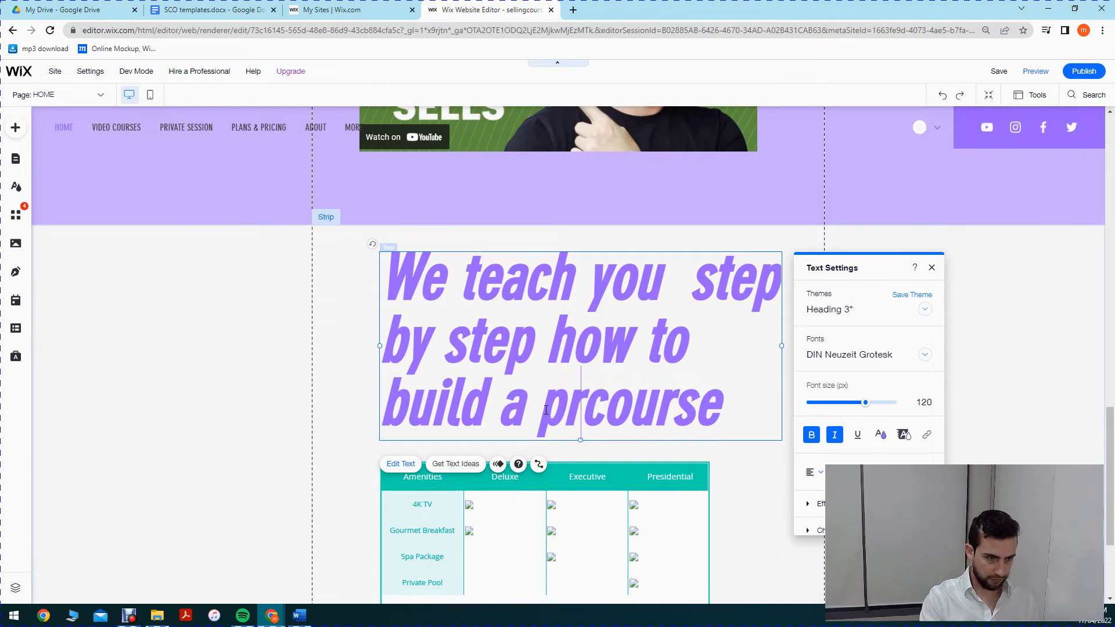
pyautogui.write('ofitable')
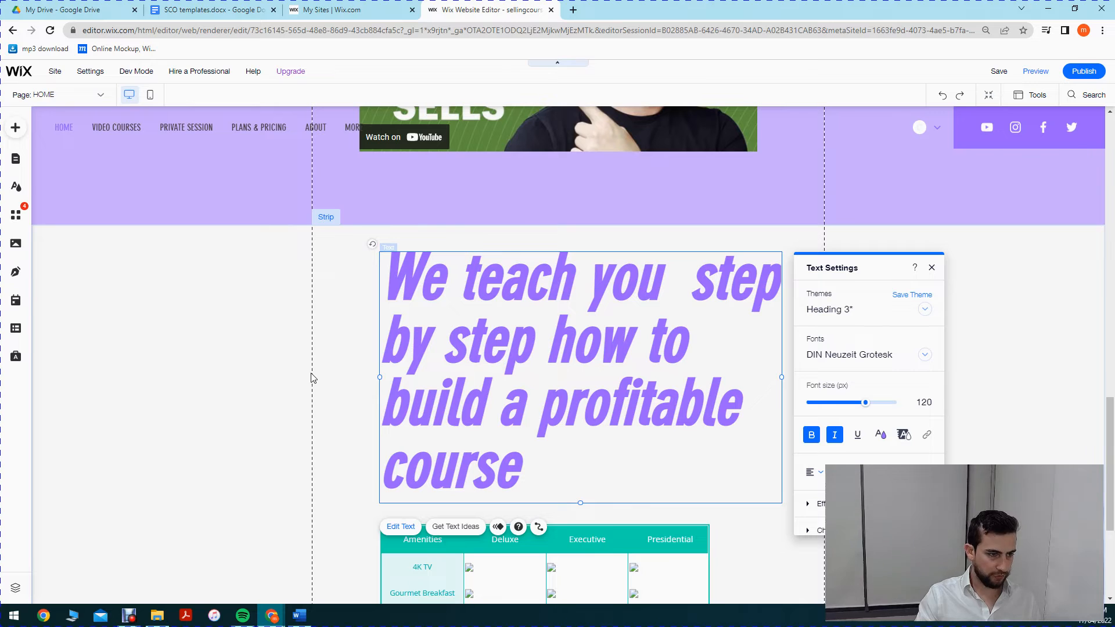
# Step: Widen the heading's text box so the text fits on three lines, and centre the box in the strip
pyautogui.moveTo(313, 378); pyautogui.dragTo(313, 378)
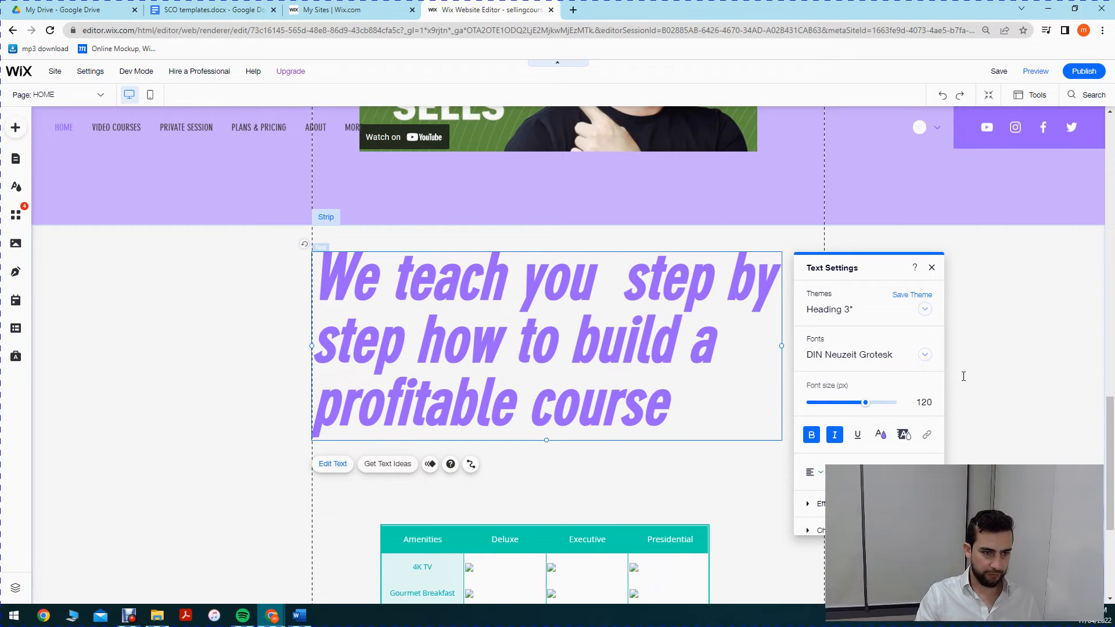
pyautogui.click(994, 269)
pyautogui.click(558, 309)
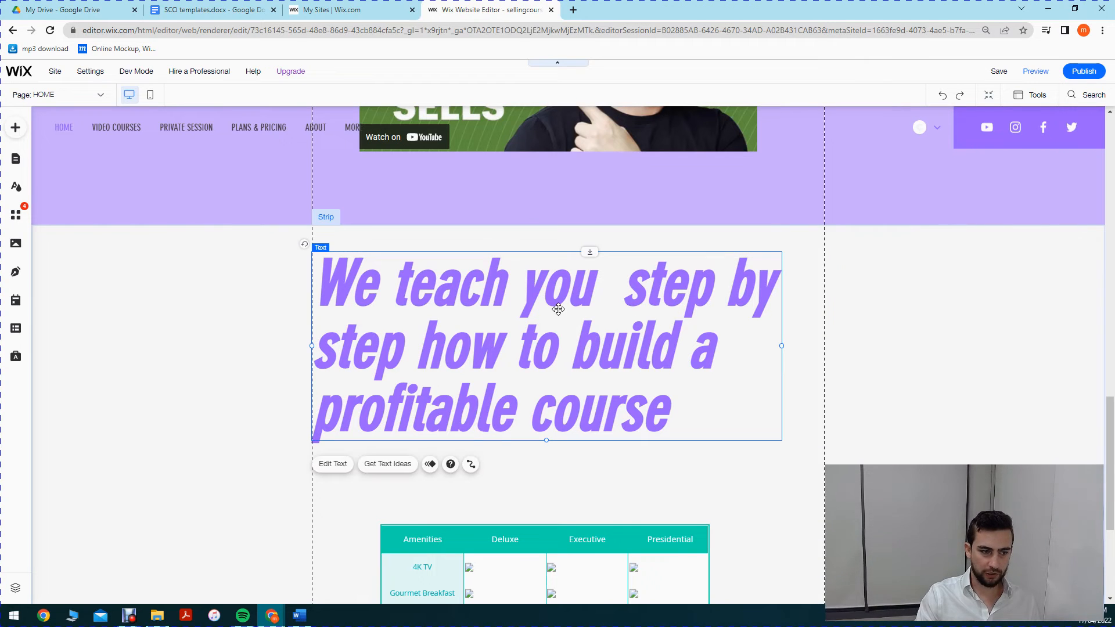
pyautogui.moveTo(571, 309); pyautogui.dragTo(579, 309)
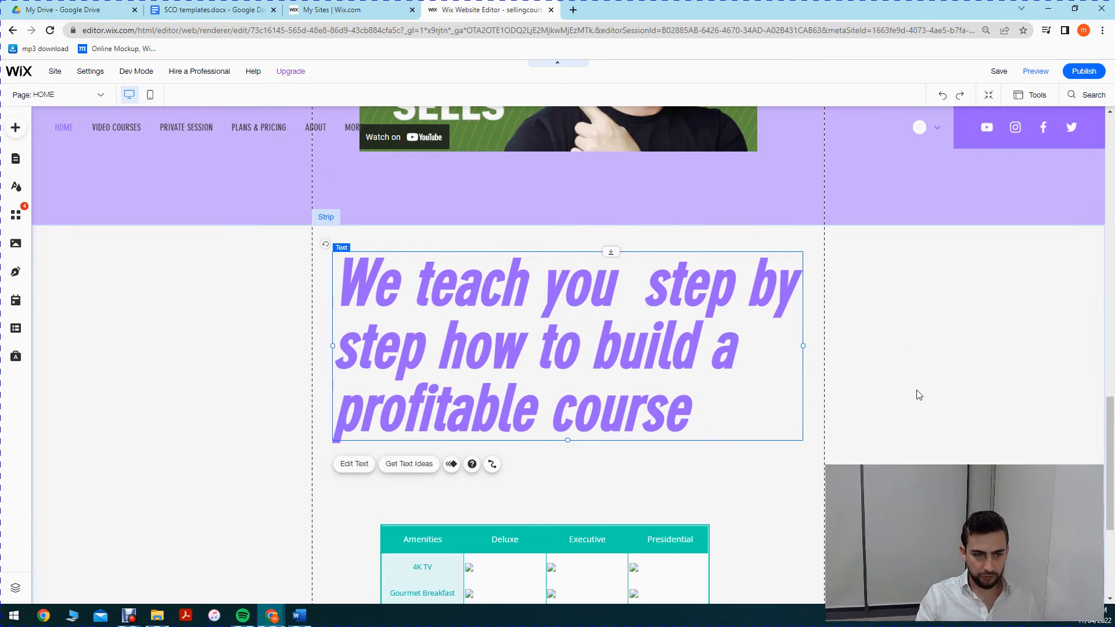
# Step: Move the Amenities table up closer to the heading and centre it beneath the text
pyautogui.scroll(-2, 636, 430)
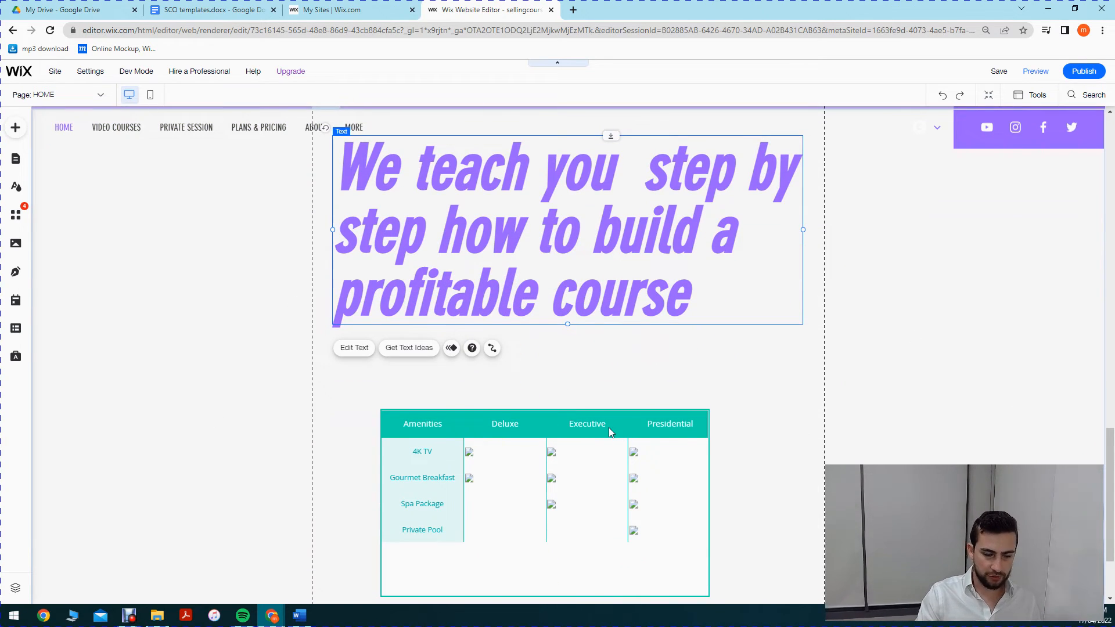
pyautogui.click(608, 428)
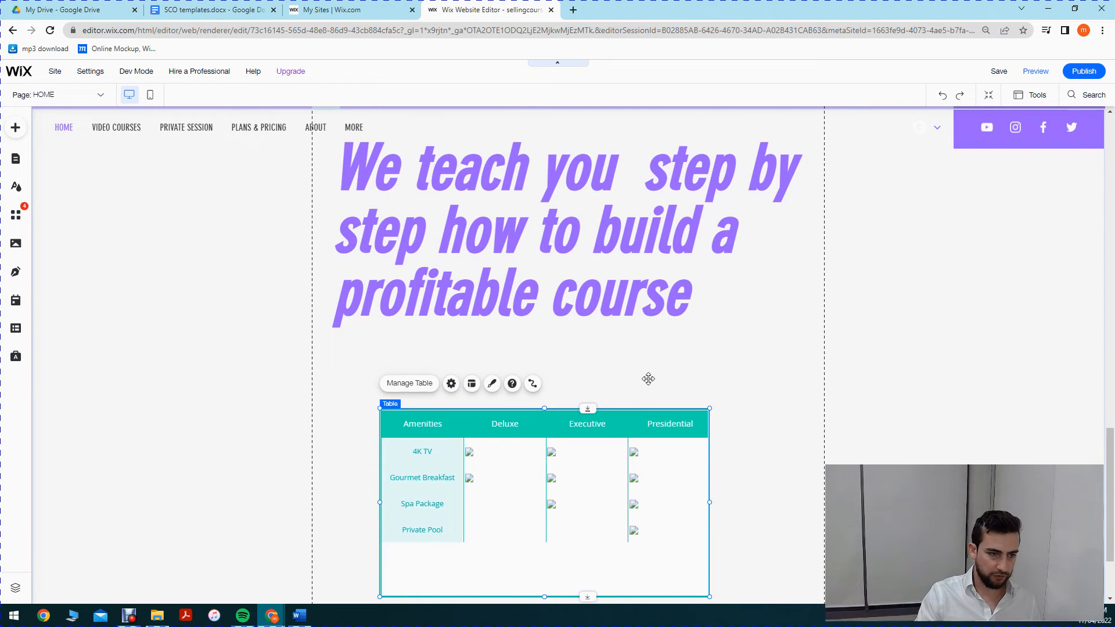
pyautogui.moveTo(654, 364); pyautogui.dragTo(675, 303)
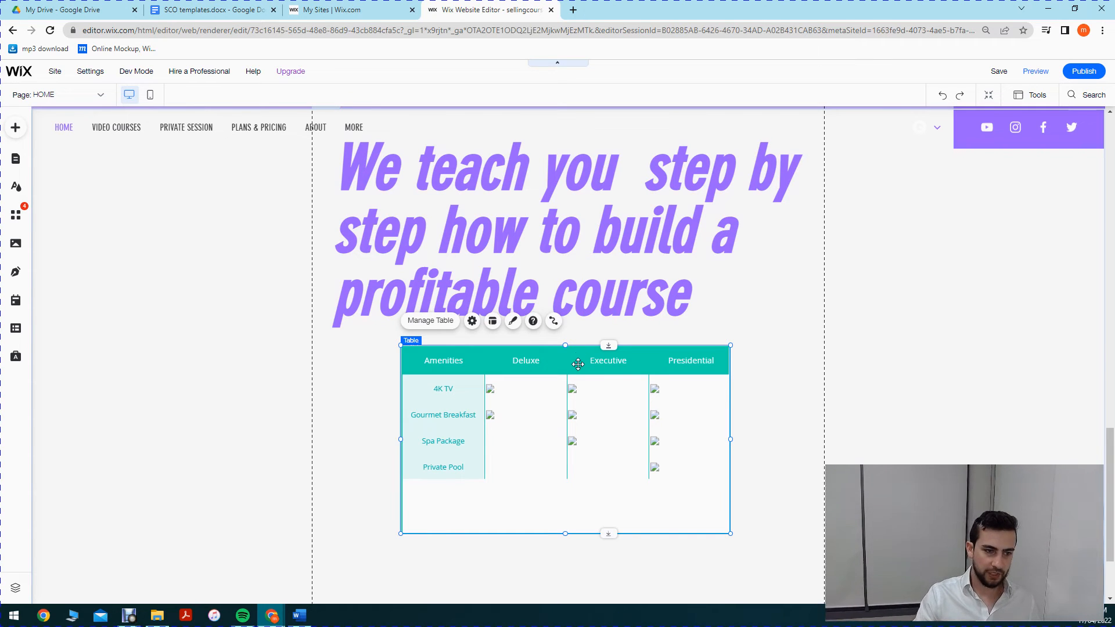
pyautogui.moveTo(575, 380); pyautogui.dragTo(572, 405)
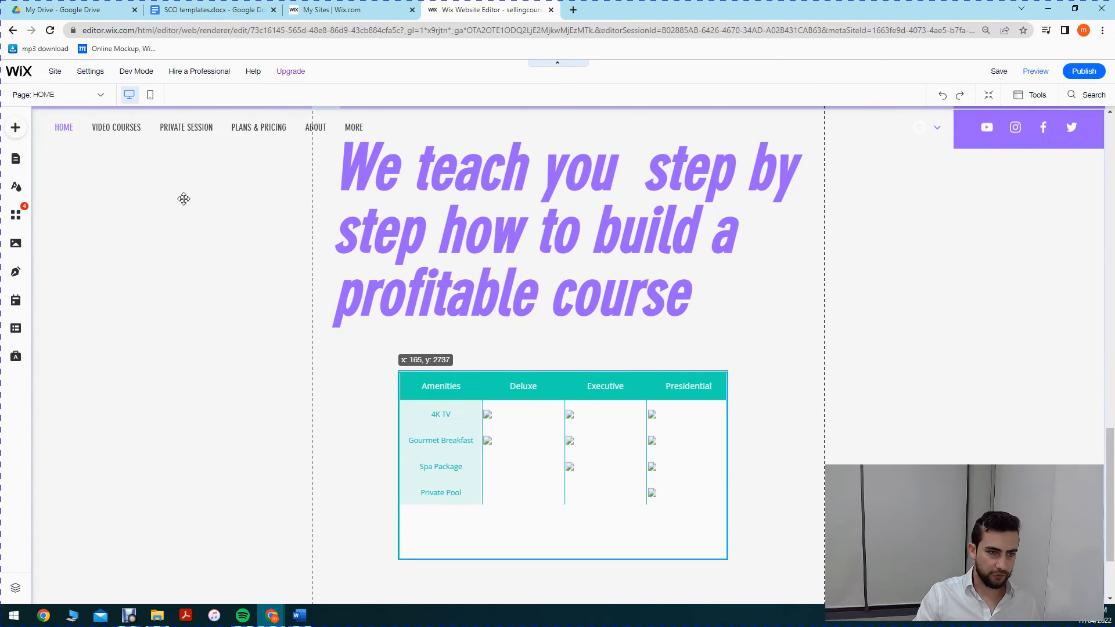
pyautogui.moveTo(580, 361); pyautogui.dragTo(581, 361)
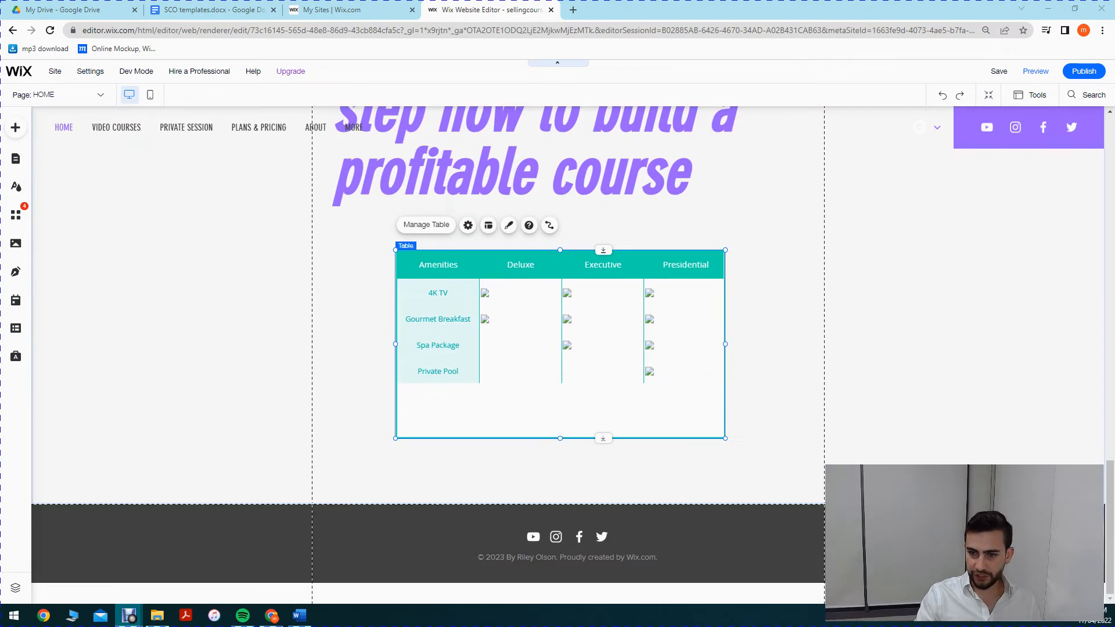
pyautogui.scroll(-2, 428, 354)
pyautogui.scroll(2, 819, 288)
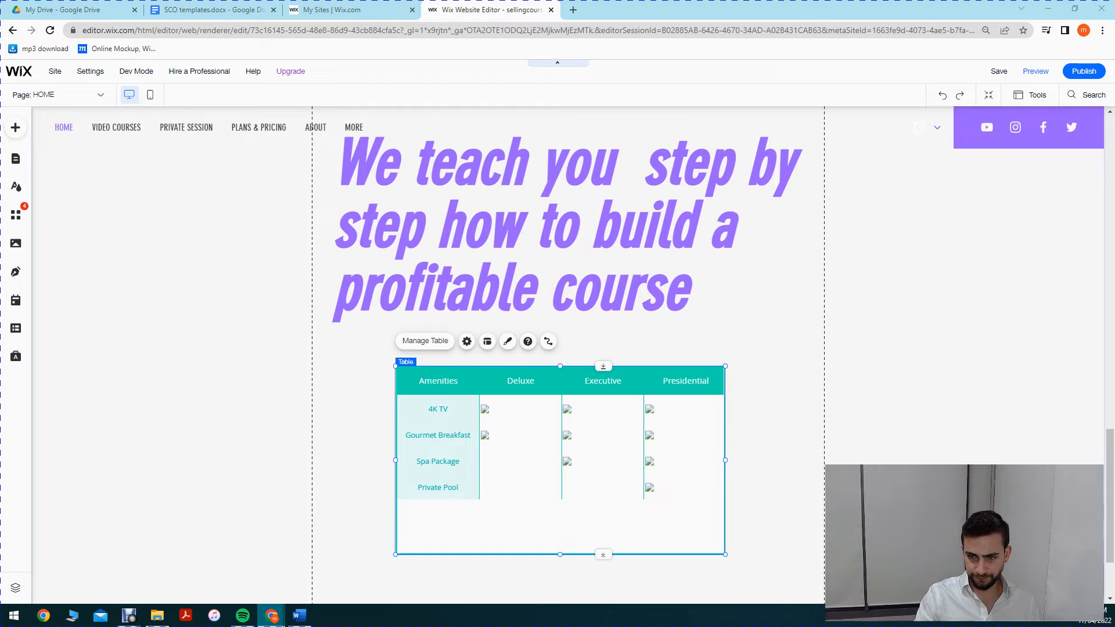
# Step: Switch to the Excel Training Online site, examine its video tables, course offer and customer feedback sections as a layout reference, and return to the Wix editor
pyautogui.hotkey('alt', 'Tab')
pyautogui.scroll(-3, 715, 306)
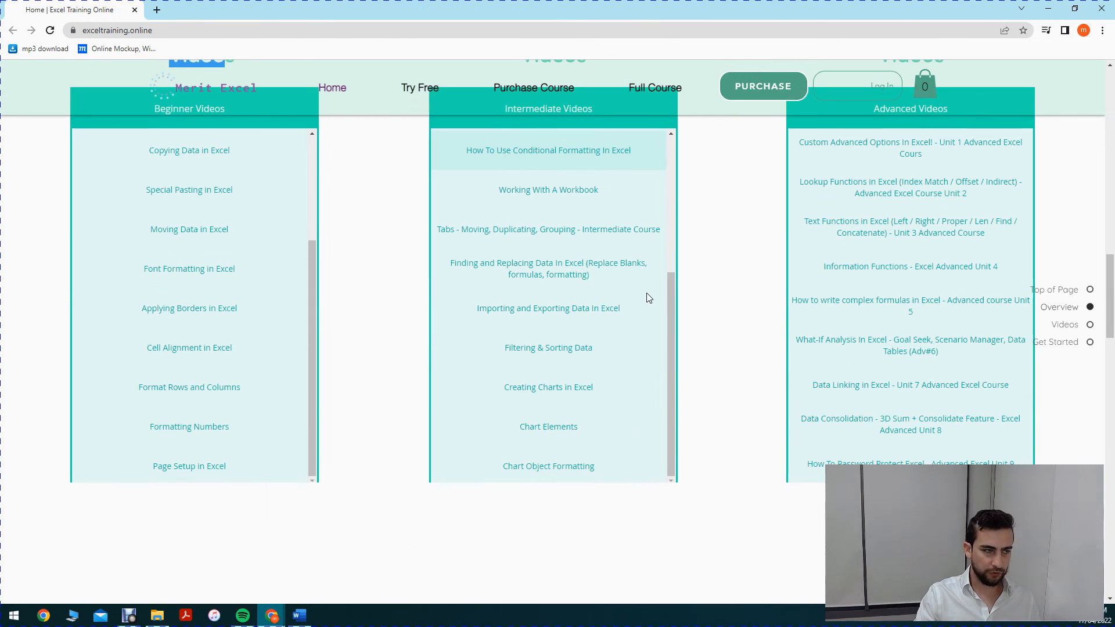
pyautogui.scroll(-5, 625, 271)
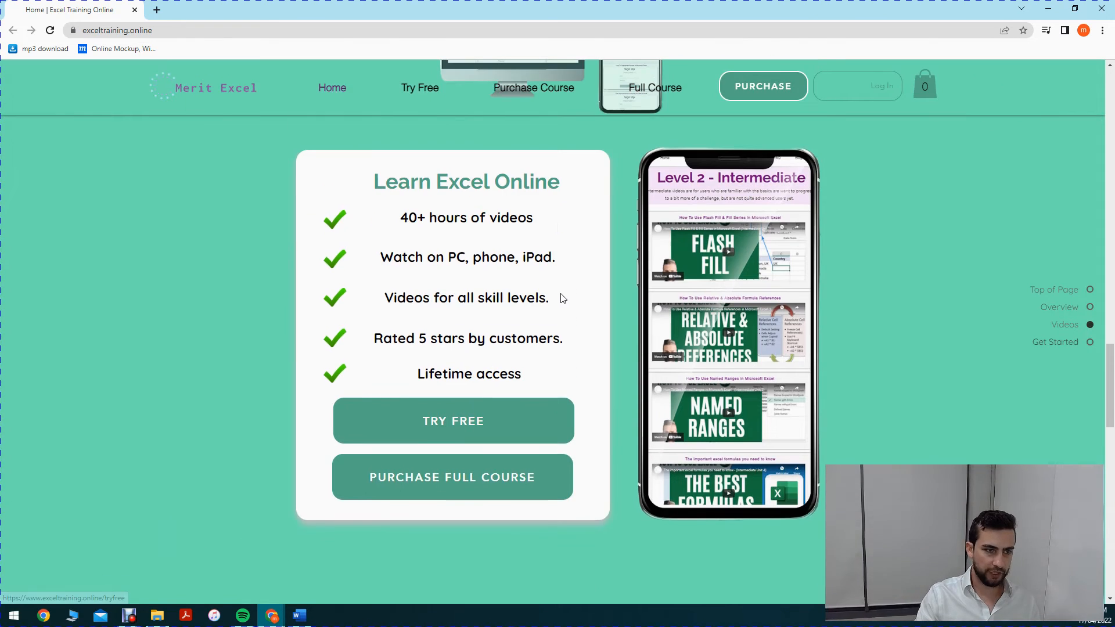
pyautogui.scroll(3, 465, 307)
pyautogui.scroll(-11, 575, 361)
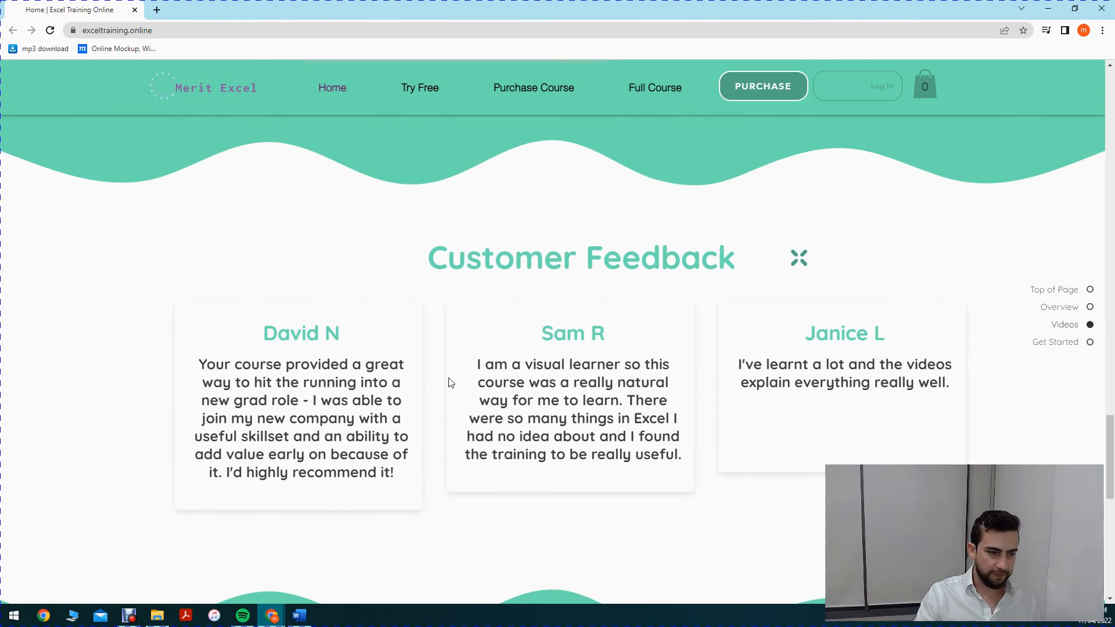
pyautogui.scroll(6, 638, 314)
pyautogui.scroll(3, 718, 278)
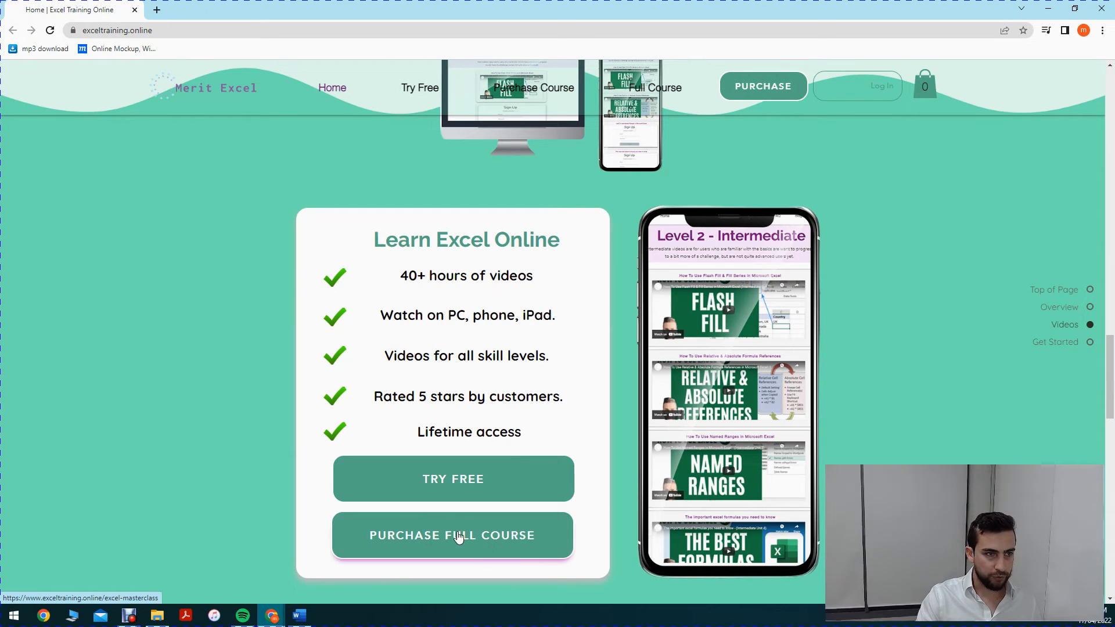
pyautogui.moveTo(484, 5); pyautogui.dragTo(1114, 226)
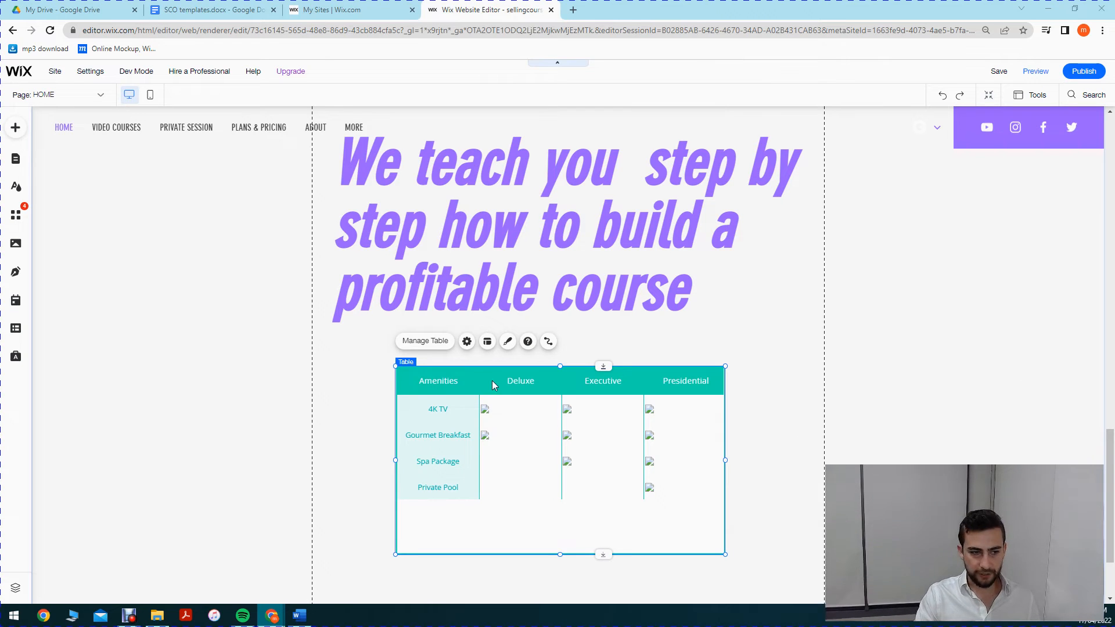
# Step: In Zoom Out mode, duplicate the purple video strip and move the copy down below the heading and table strip
pyautogui.scroll(-2, 588, 217)
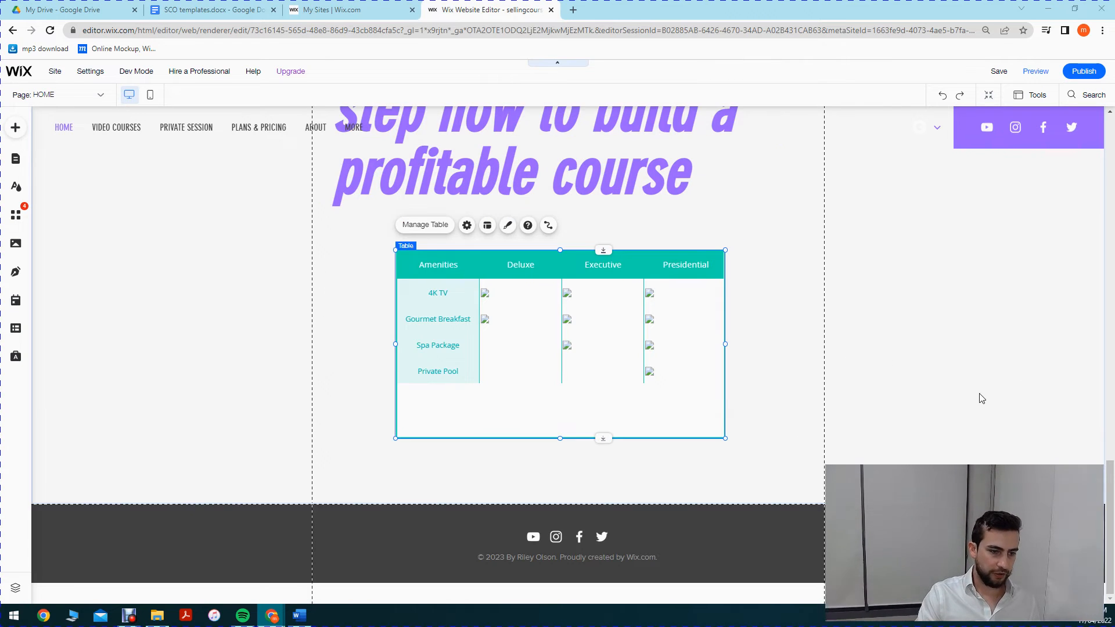
pyautogui.click(1060, 333)
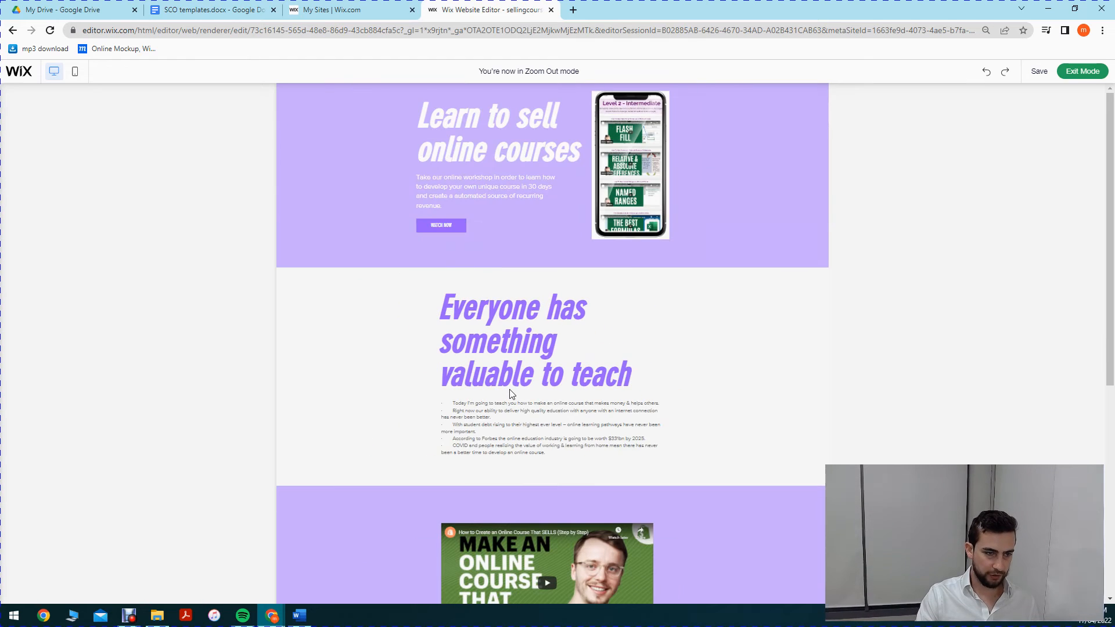
pyautogui.scroll(-6, 590, 174)
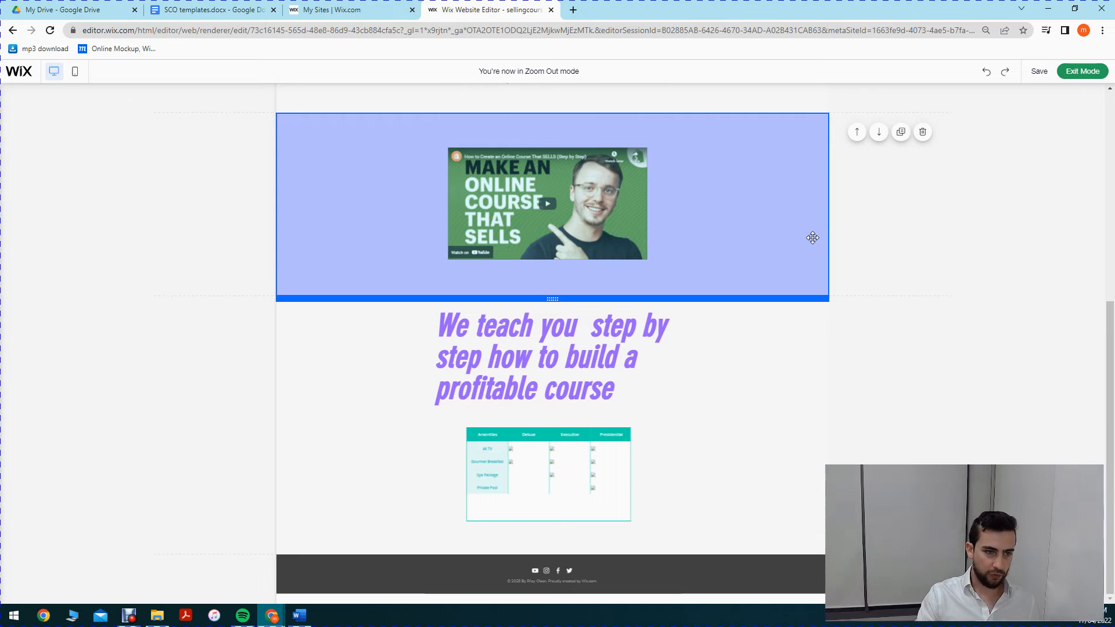
pyautogui.scroll(6, 636, 215)
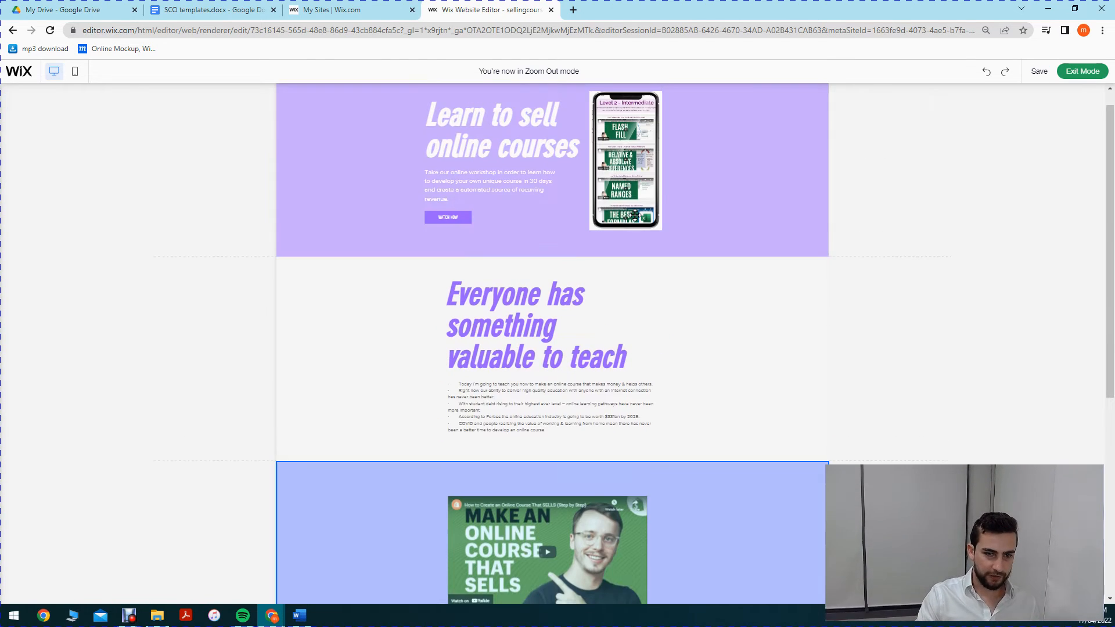
pyautogui.scroll(2, 841, 238)
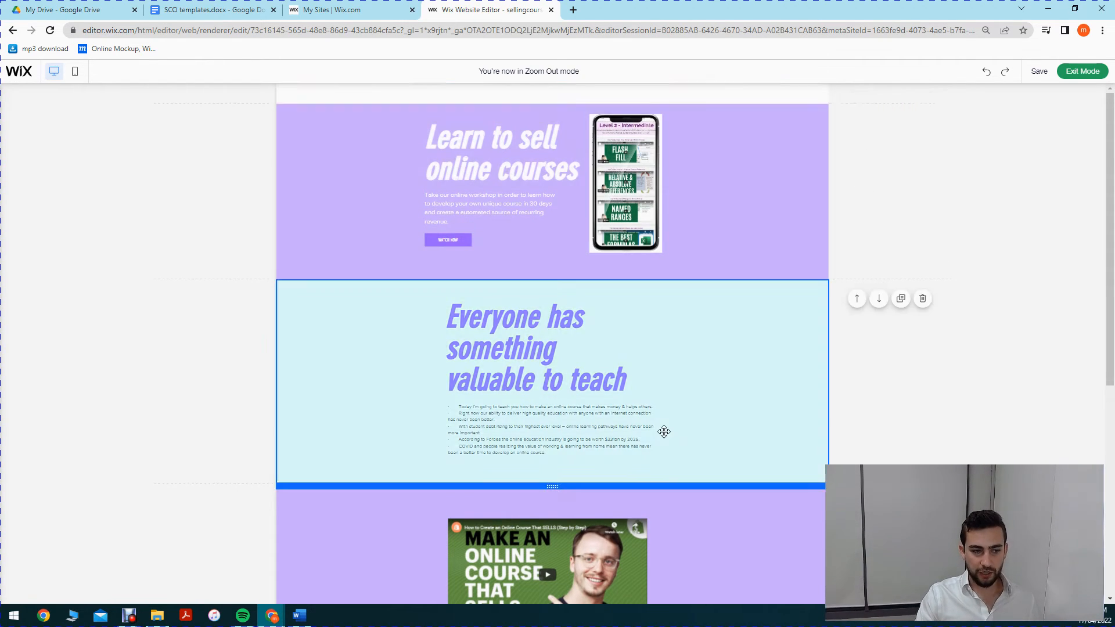
pyautogui.scroll(-2, 691, 423)
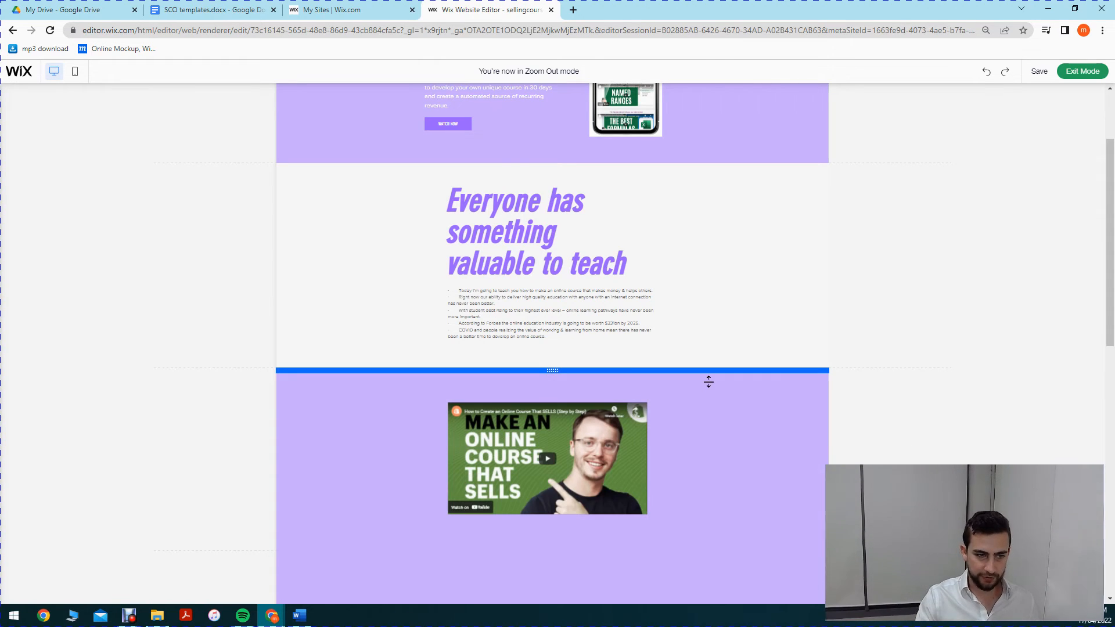
pyautogui.scroll(-10, 622, 355)
pyautogui.scroll(2, 783, 243)
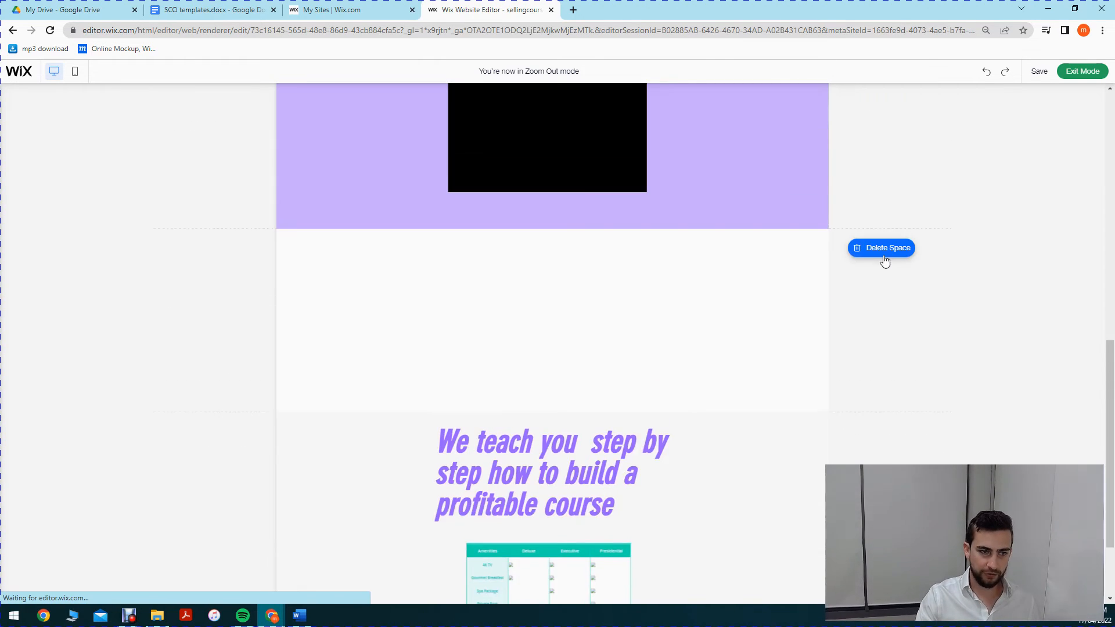
pyautogui.click(743, 387)
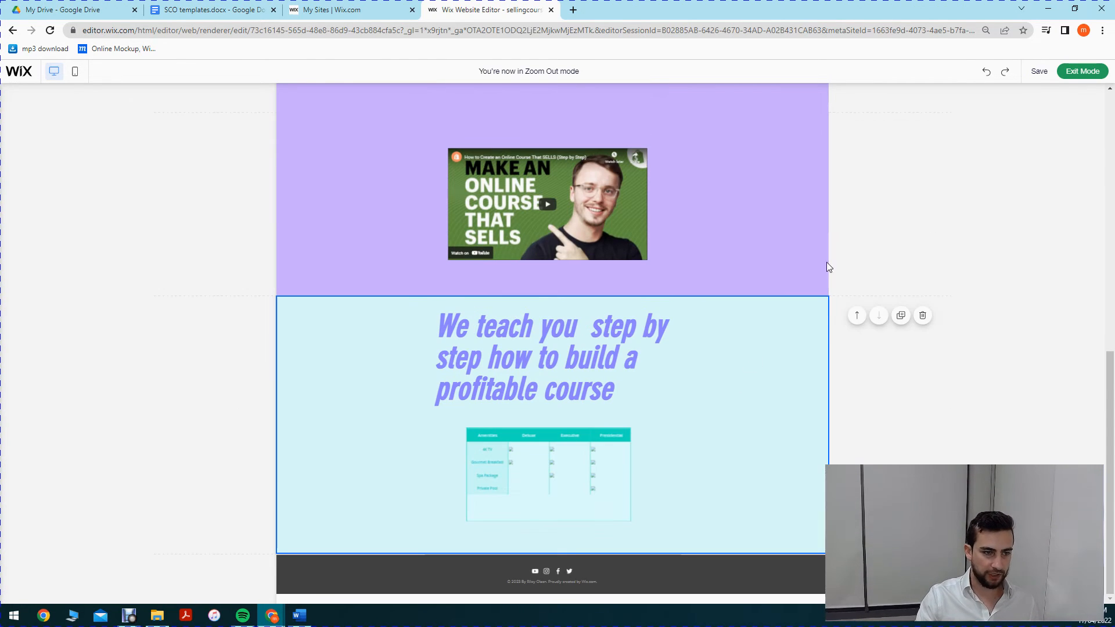
pyautogui.click(901, 139)
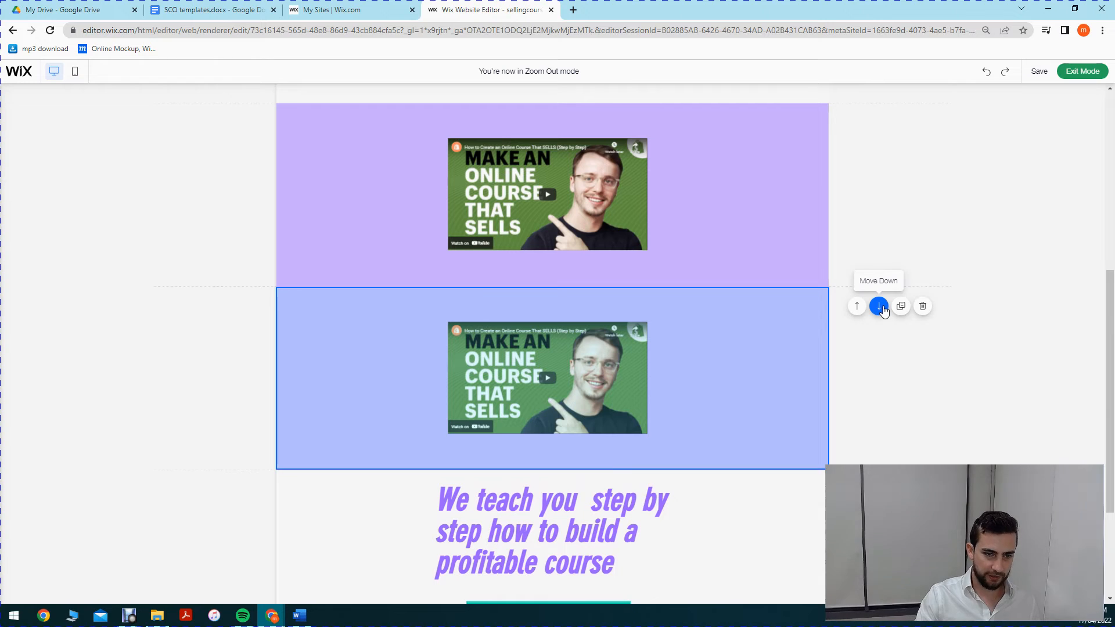
pyautogui.click(880, 306)
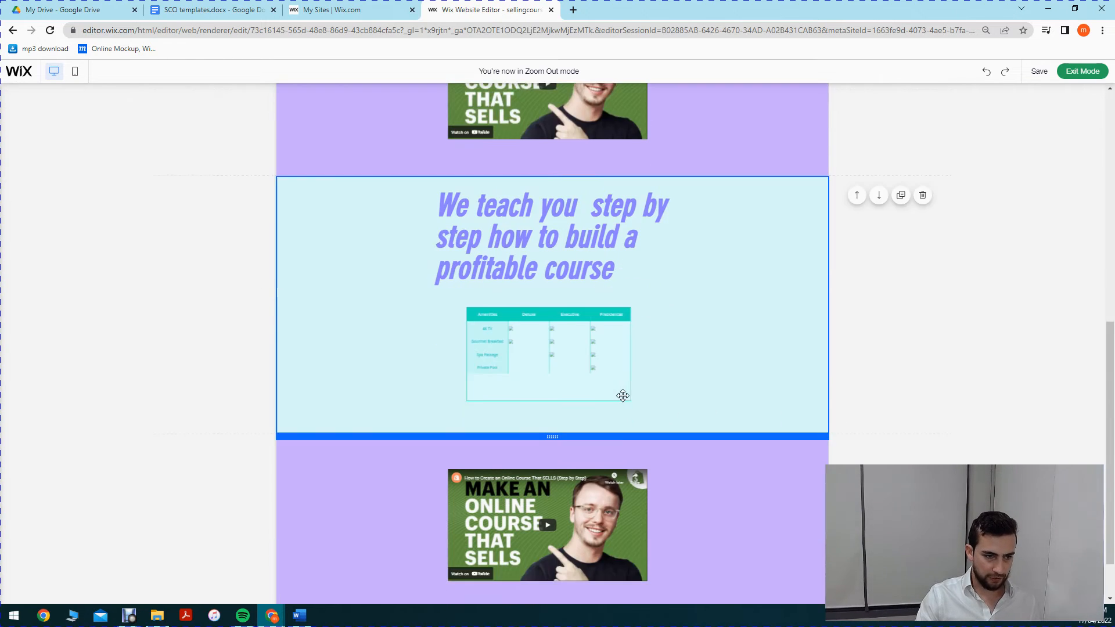
# Step: Check the order of the strips on the home page and leave Zoom Out mode
pyautogui.scroll(-1, 769, 179)
pyautogui.scroll(3, 725, 177)
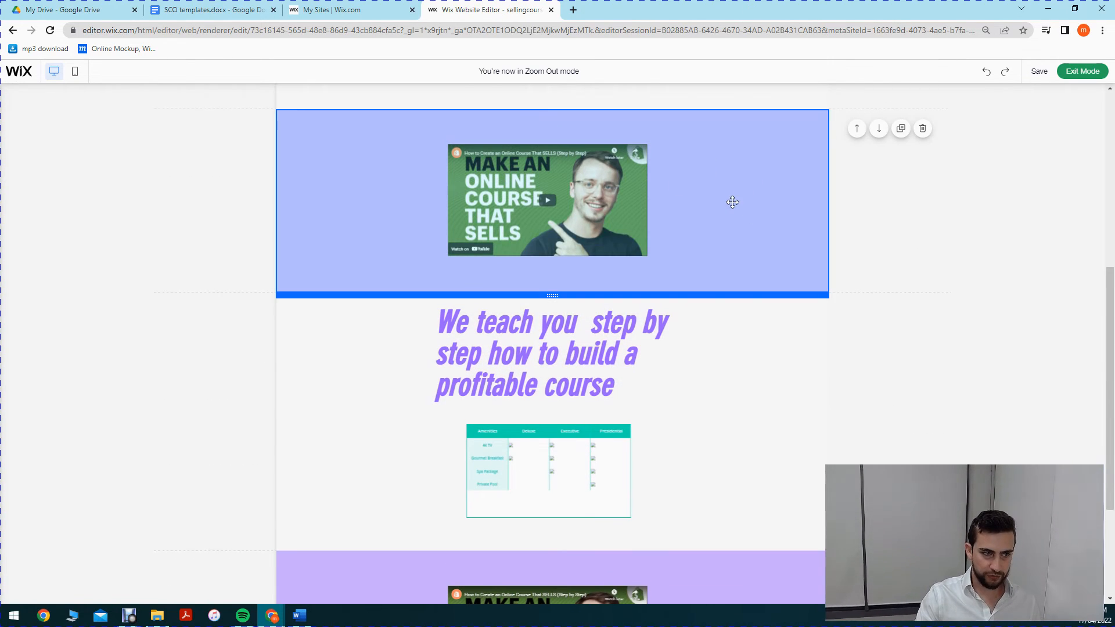
pyautogui.scroll(5, 732, 202)
pyautogui.scroll(-3, 679, 337)
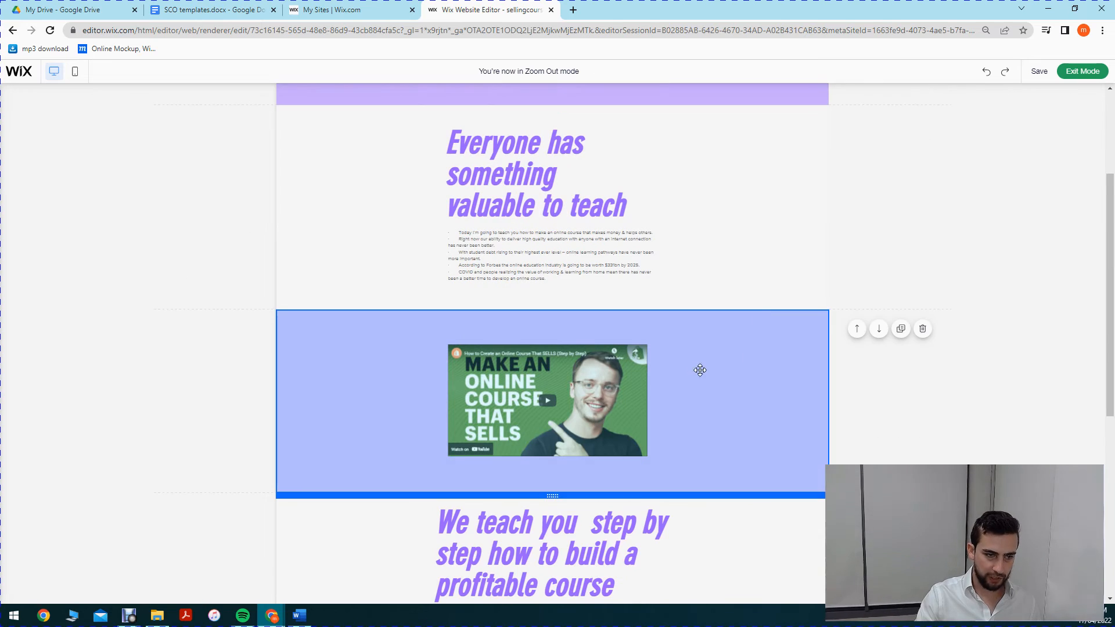
pyautogui.scroll(-6, 700, 370)
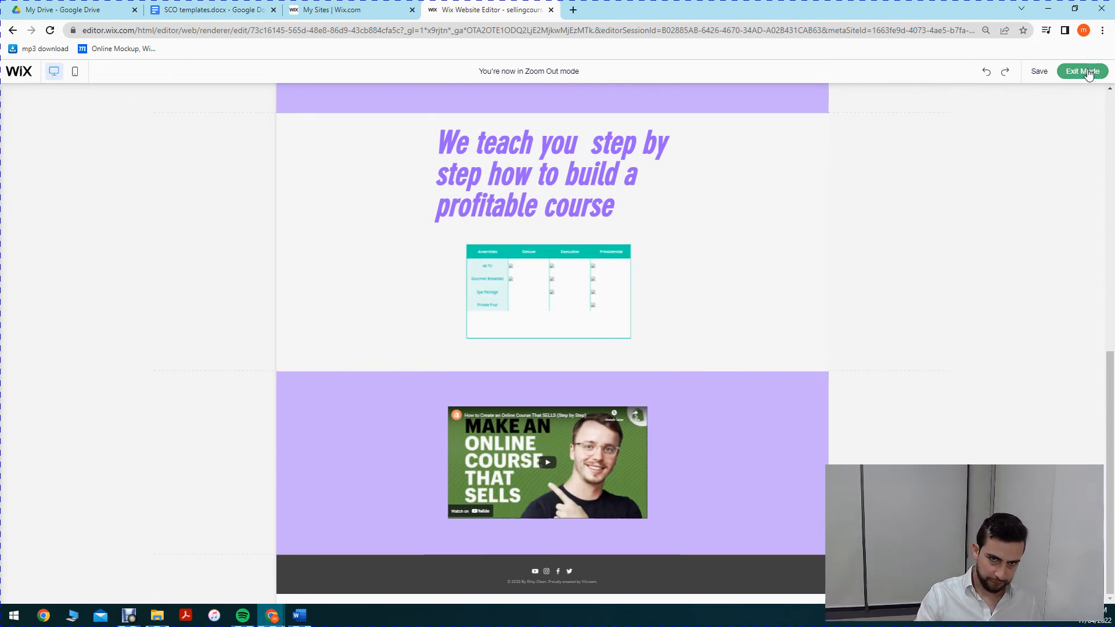
pyautogui.click(710, 349)
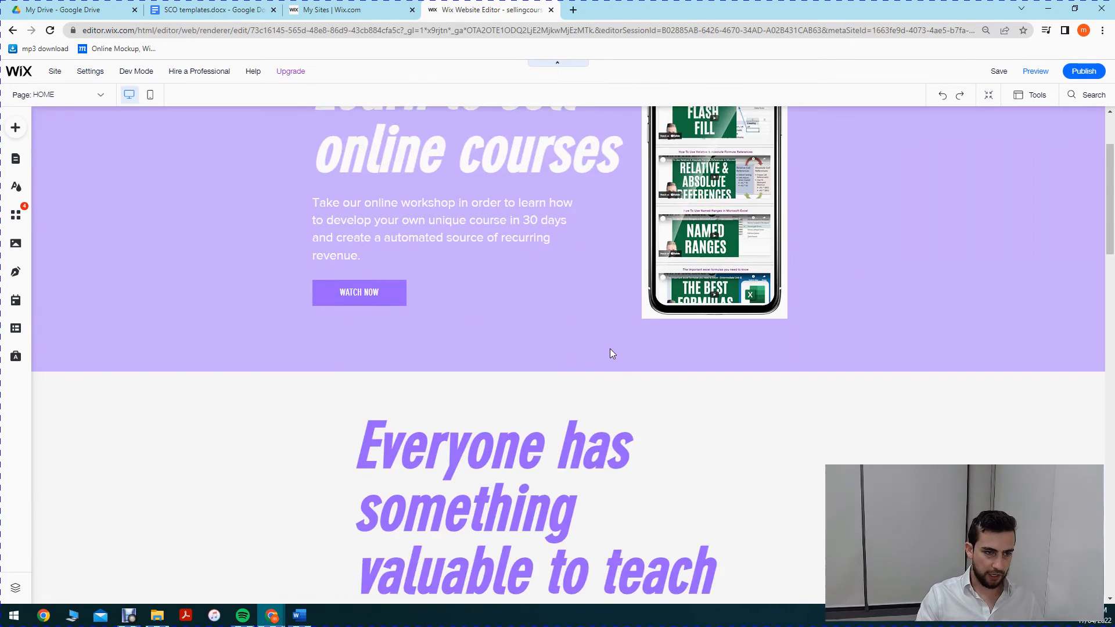
# Step: Delete the video player from the duplicated purple strip above the footer
pyautogui.scroll(-4, 610, 353)
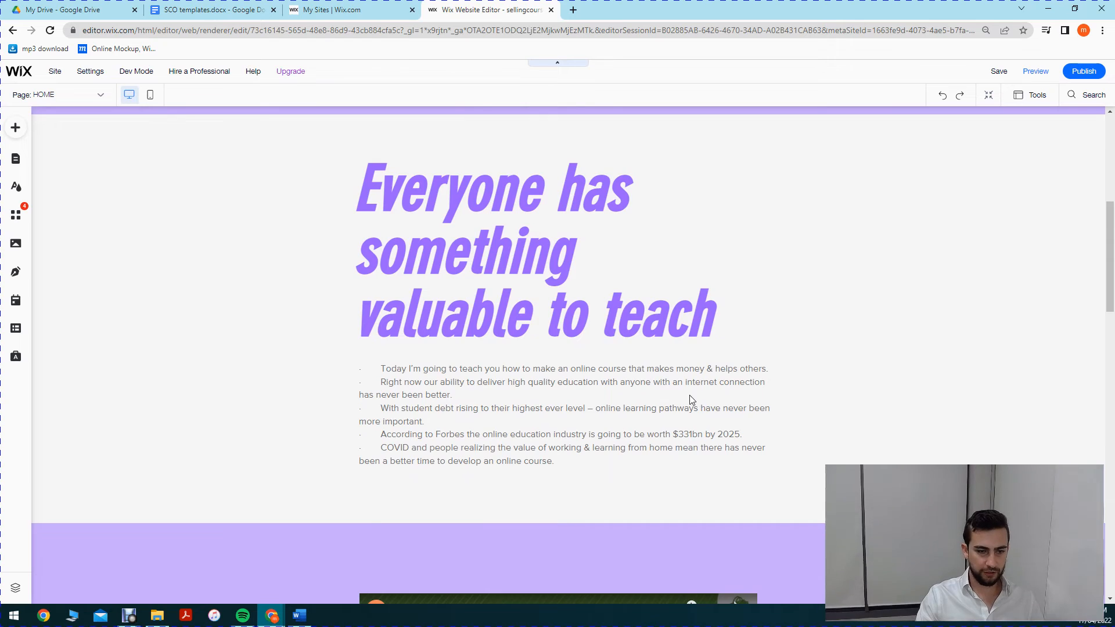
pyautogui.scroll(-6, 690, 399)
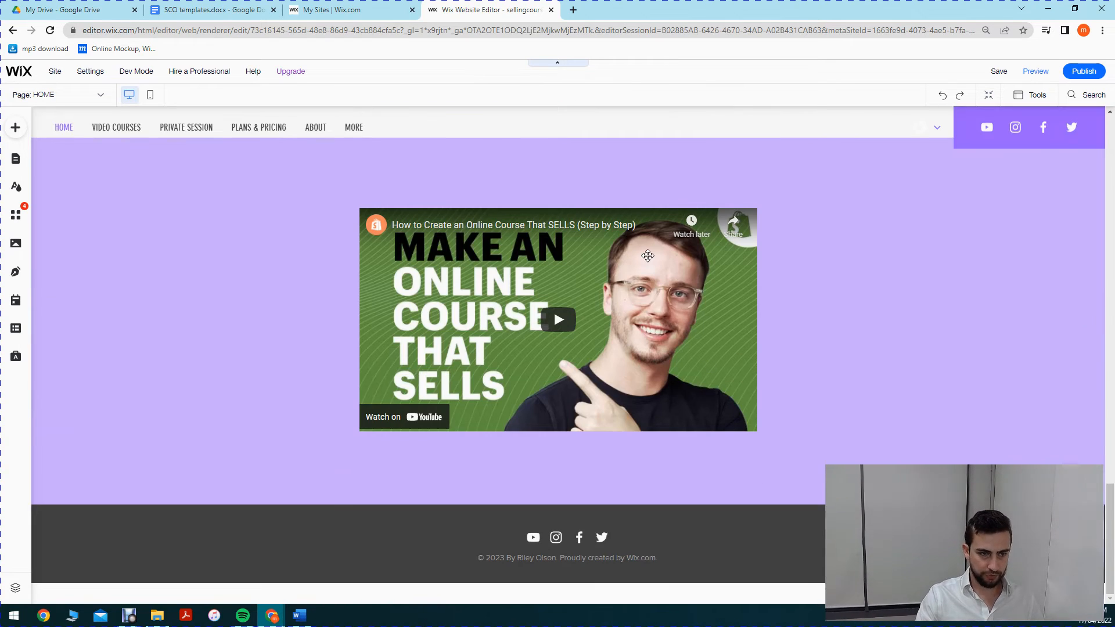
pyautogui.click(605, 365)
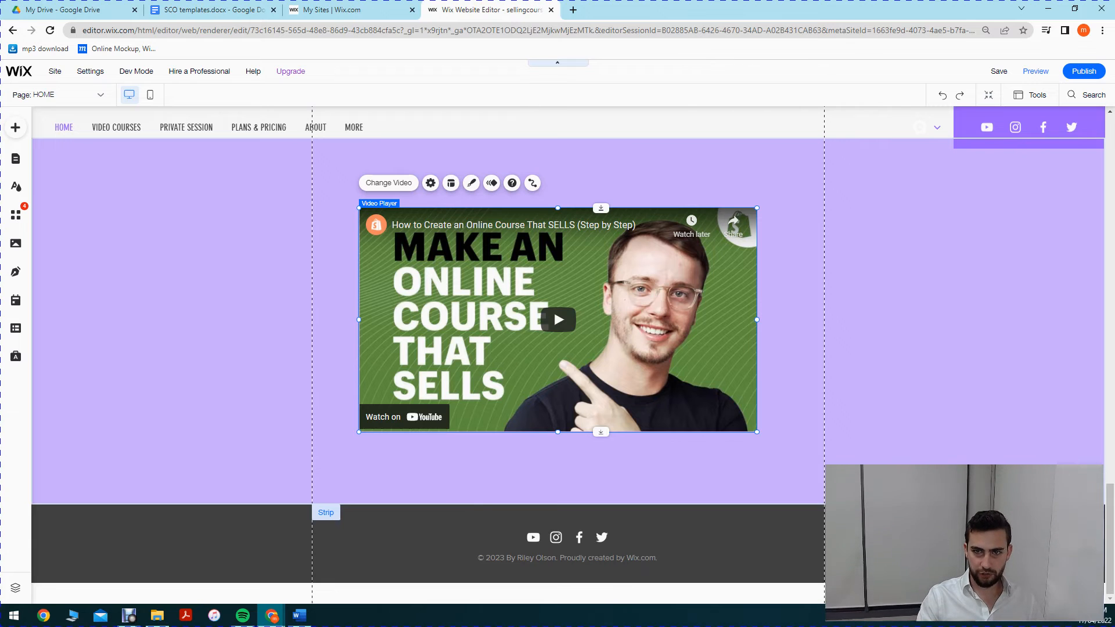
pyautogui.press('Delete')
# Step: Switch to the Excel Training Online site, examine its course offer, customer feedback and video table sections, and return to the Wix editor
pyautogui.moveTo(581, 123); pyautogui.dragTo(375, 0)
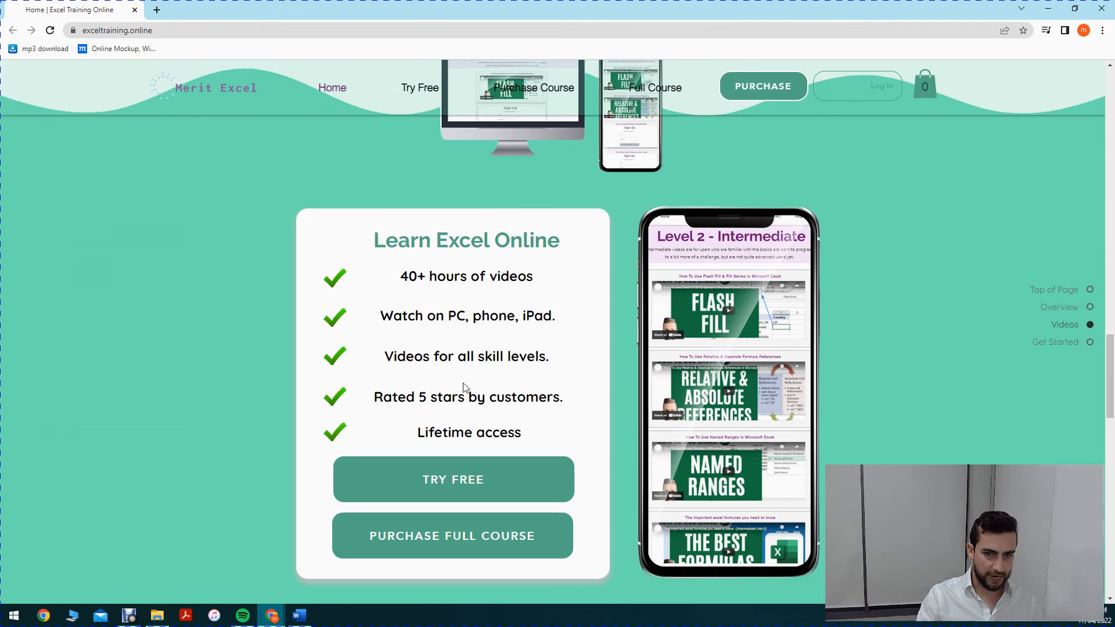
pyautogui.scroll(-10, 464, 395)
pyautogui.scroll(-4, 726, 360)
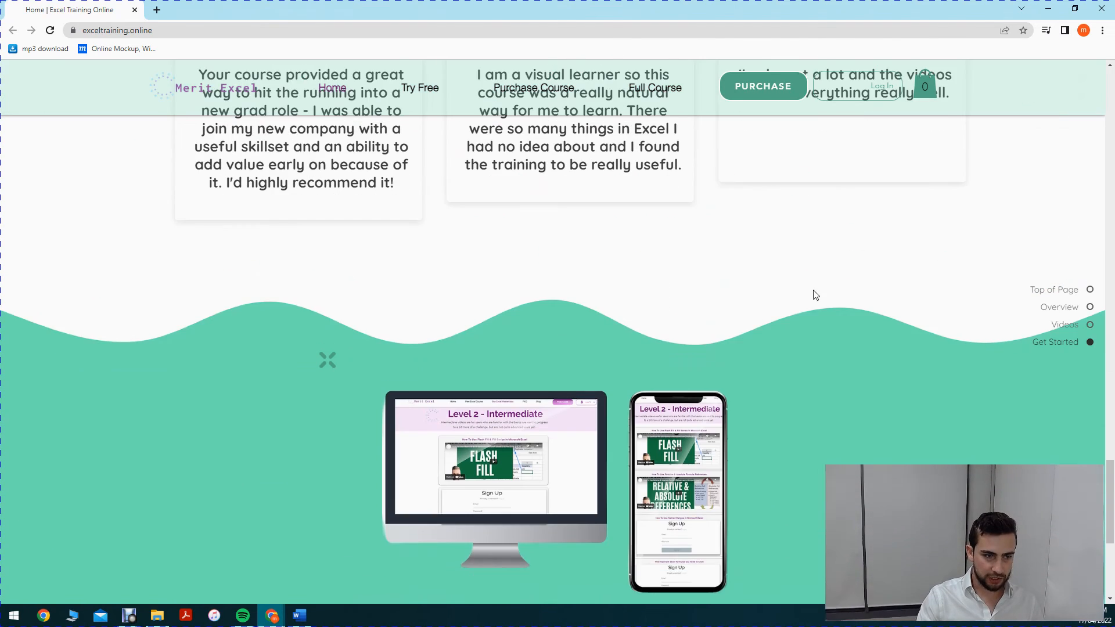
pyautogui.scroll(-3, 815, 295)
pyautogui.scroll(8, 628, 276)
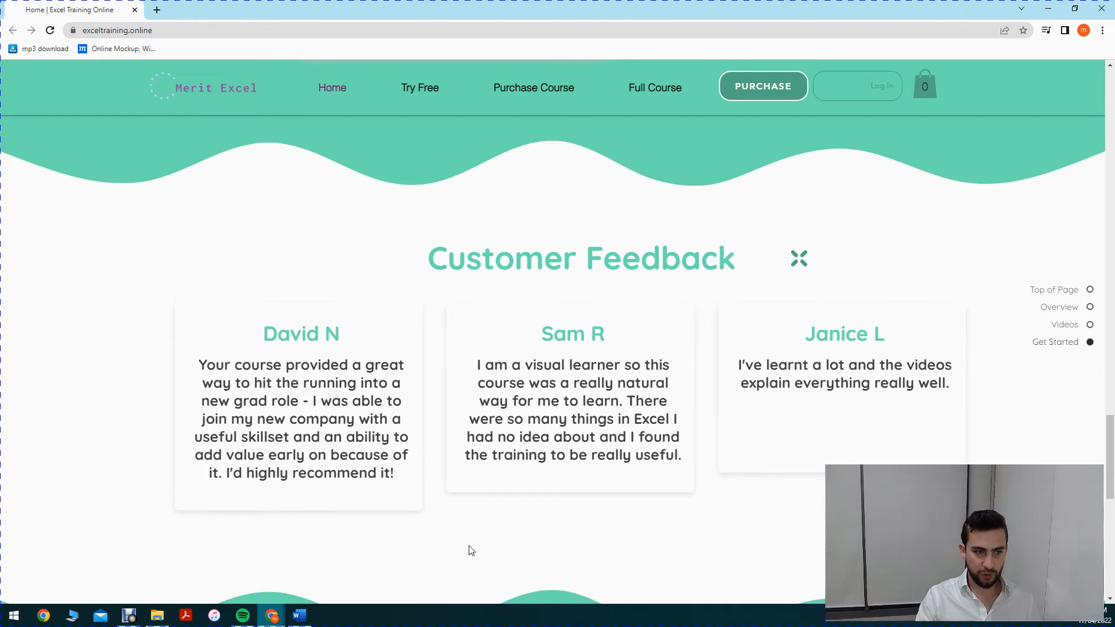
pyautogui.scroll(6, 410, 419)
pyautogui.scroll(-2, 399, 313)
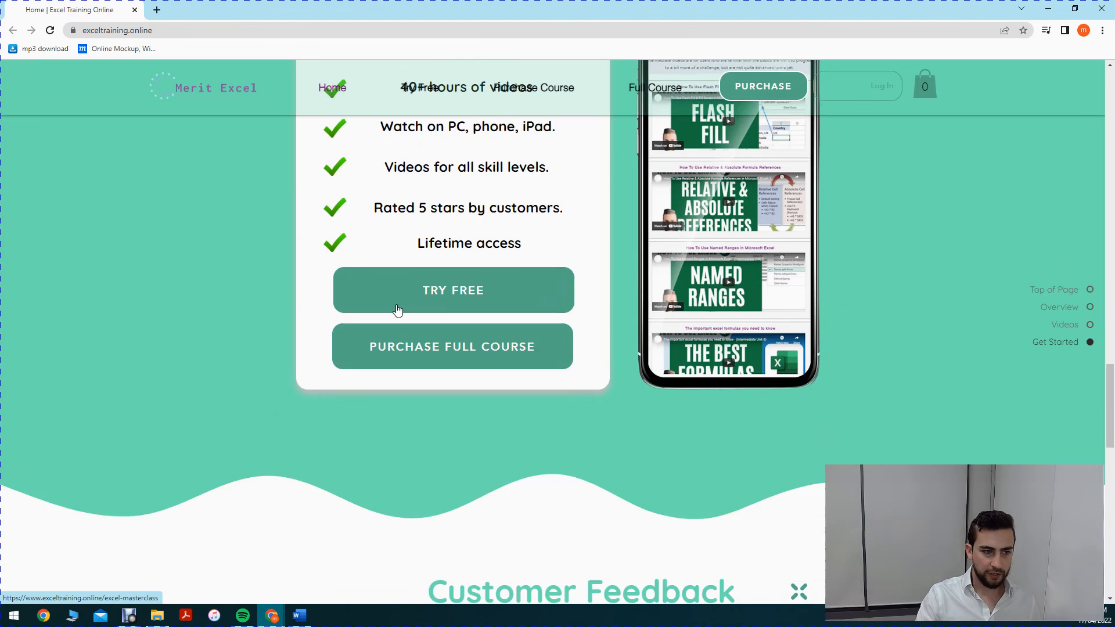
pyautogui.scroll(-5, 411, 332)
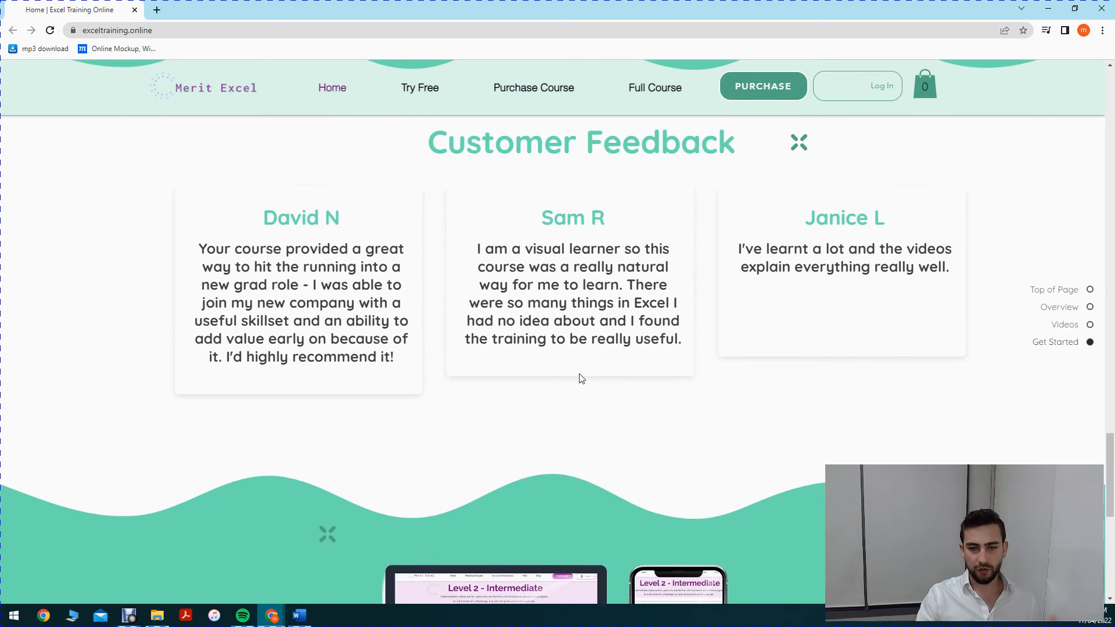
pyautogui.scroll(2, 531, 386)
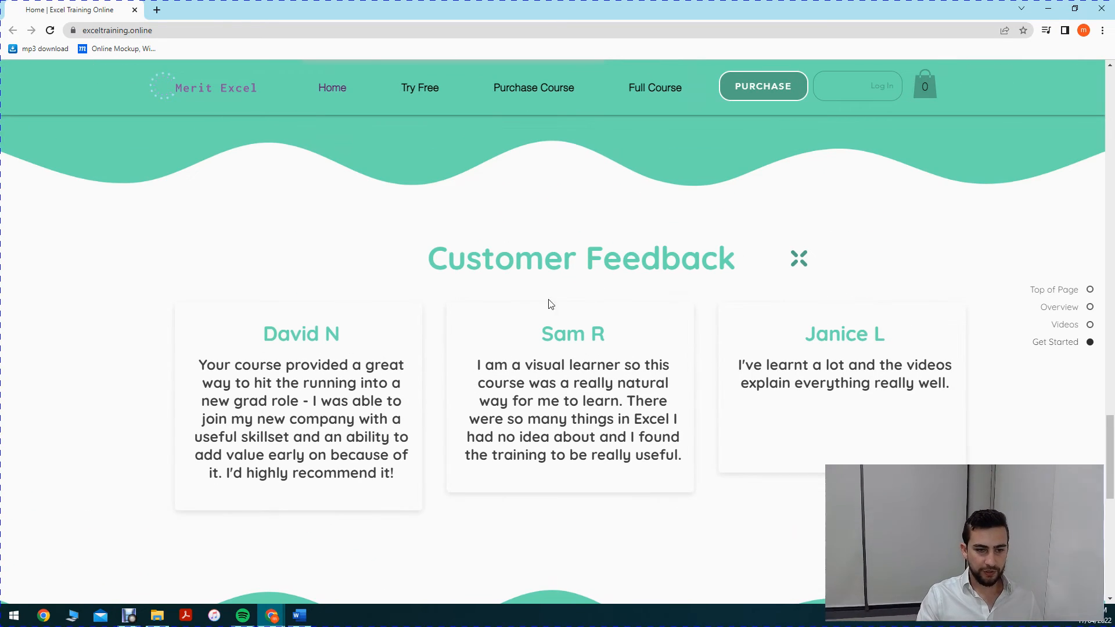
pyautogui.scroll(10, 651, 417)
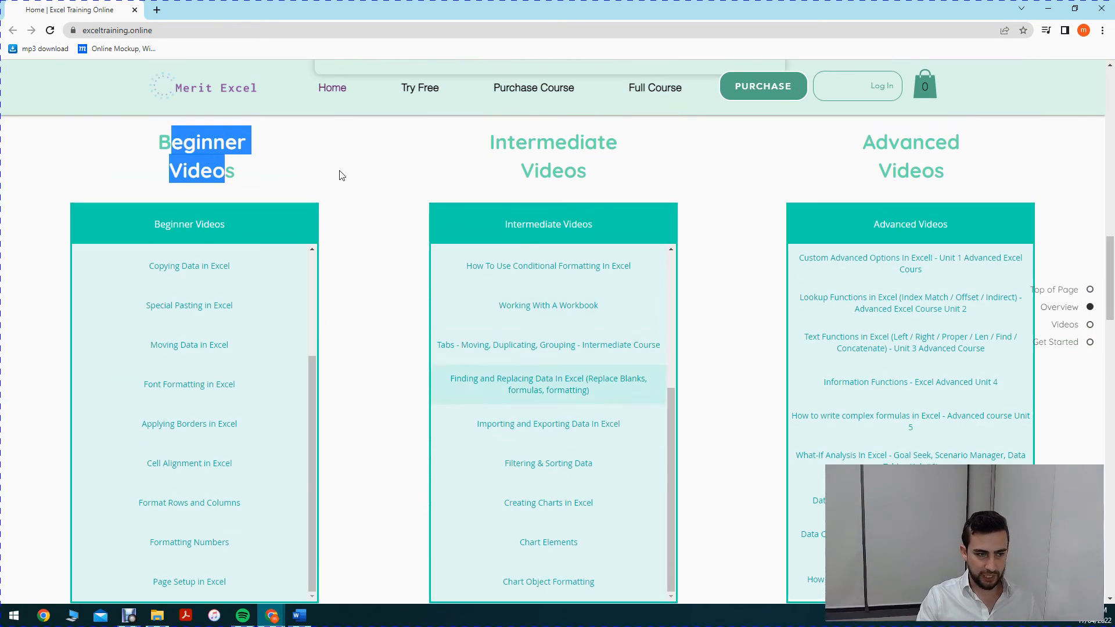
pyautogui.scroll(-10, 321, 388)
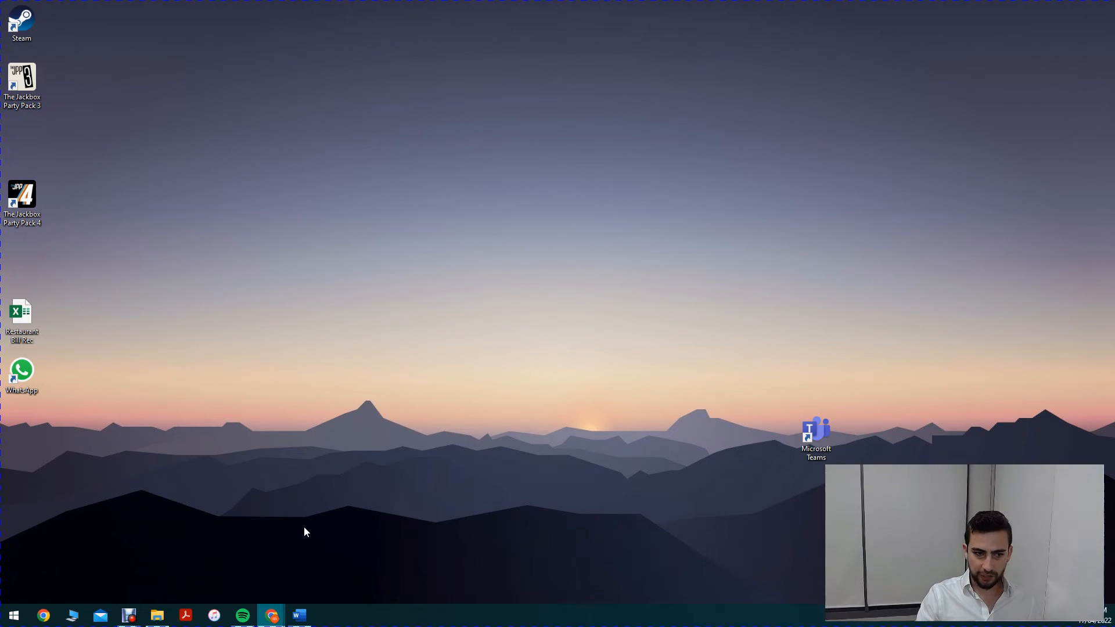
pyautogui.moveTo(271, 614)
pyautogui.click(162, 558)
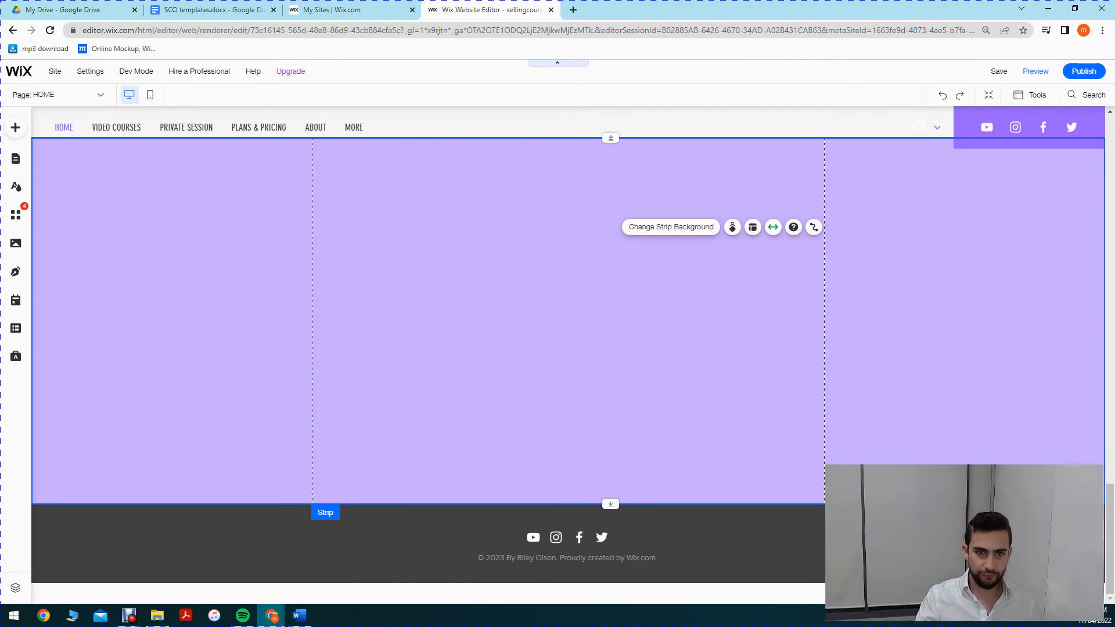
# Step: Compare the table and empty strip with the "Learn Excel Online" offer section on the Excel Training Online site, and return to the Wix editor
pyautogui.scroll(8, 641, 298)
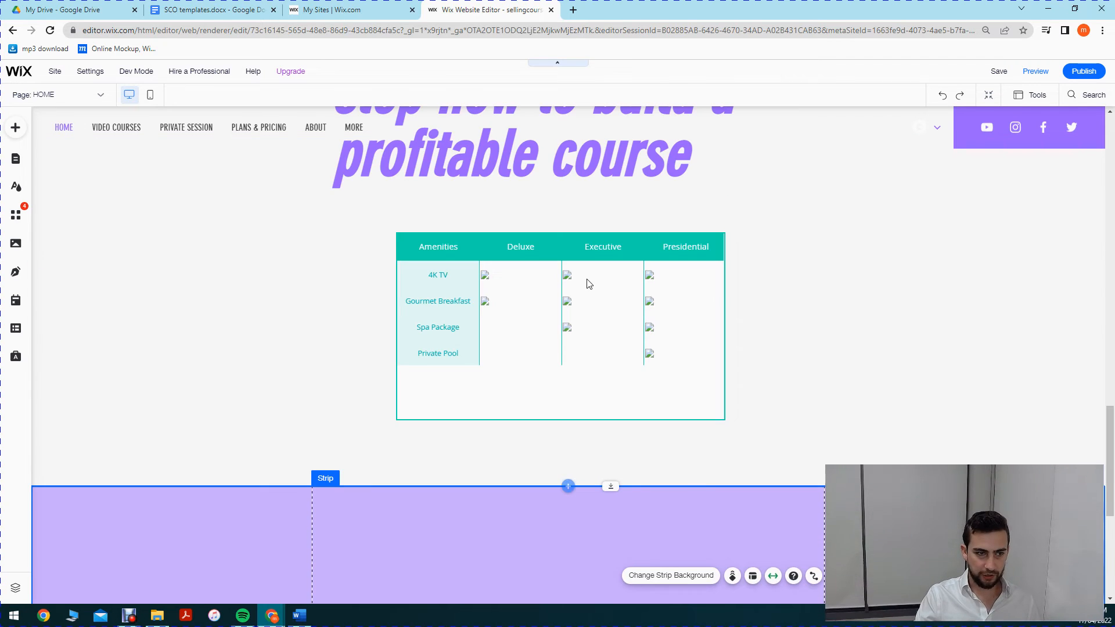
pyautogui.scroll(1, 597, 285)
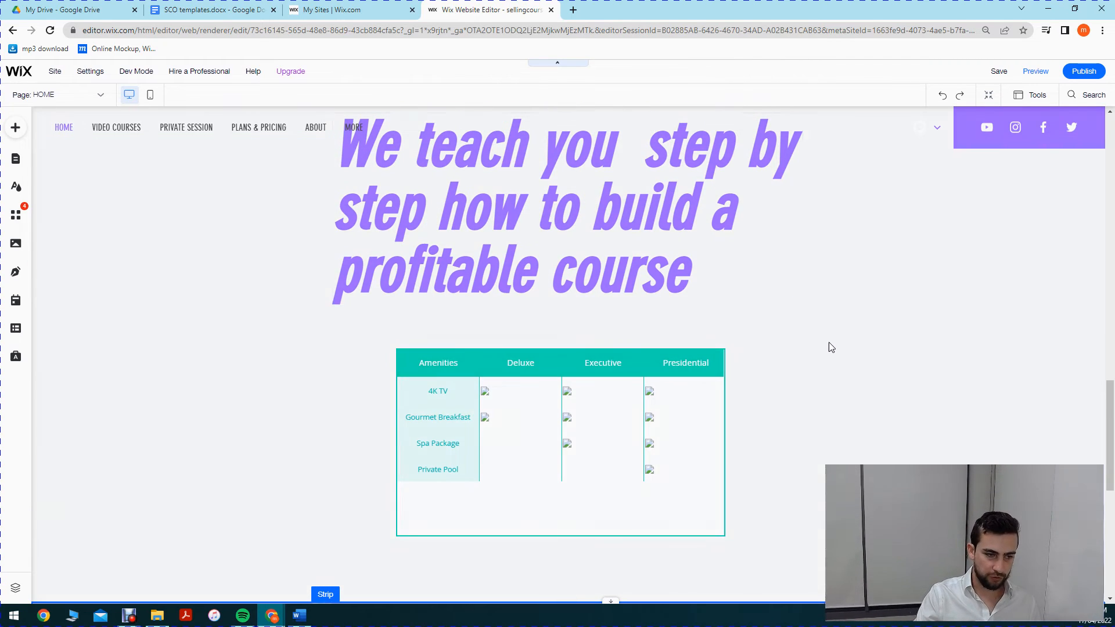
pyautogui.scroll(-7, 829, 347)
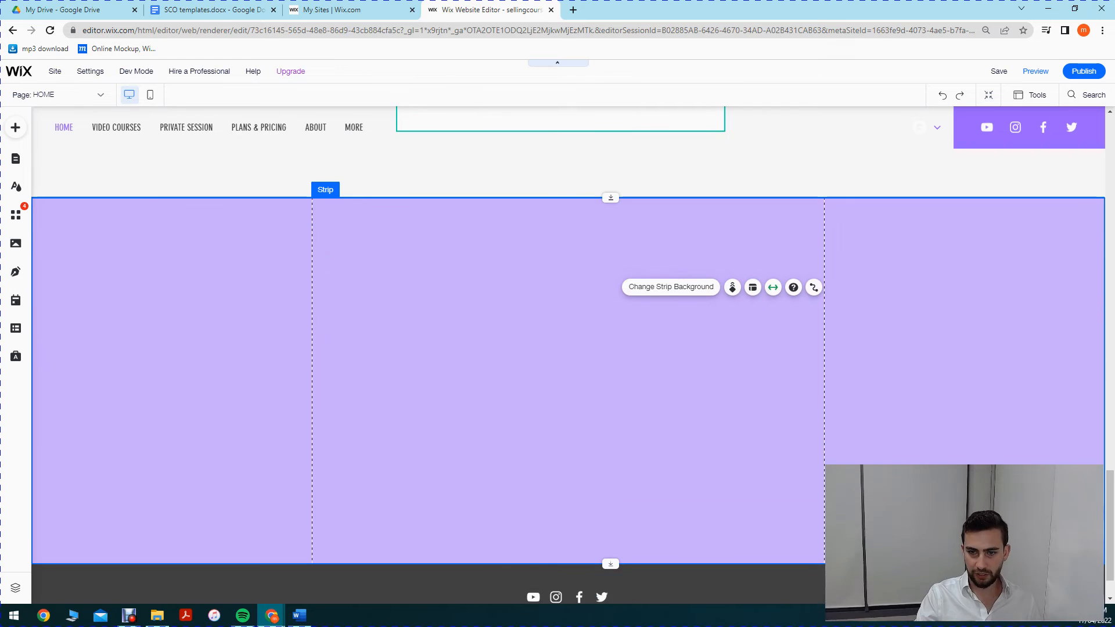
pyautogui.scroll(-1, 569, 336)
pyautogui.moveTo(1114, 139); pyautogui.dragTo(496, 93)
pyautogui.doubleClick(496, 93)
pyautogui.scroll(2, 447, 250)
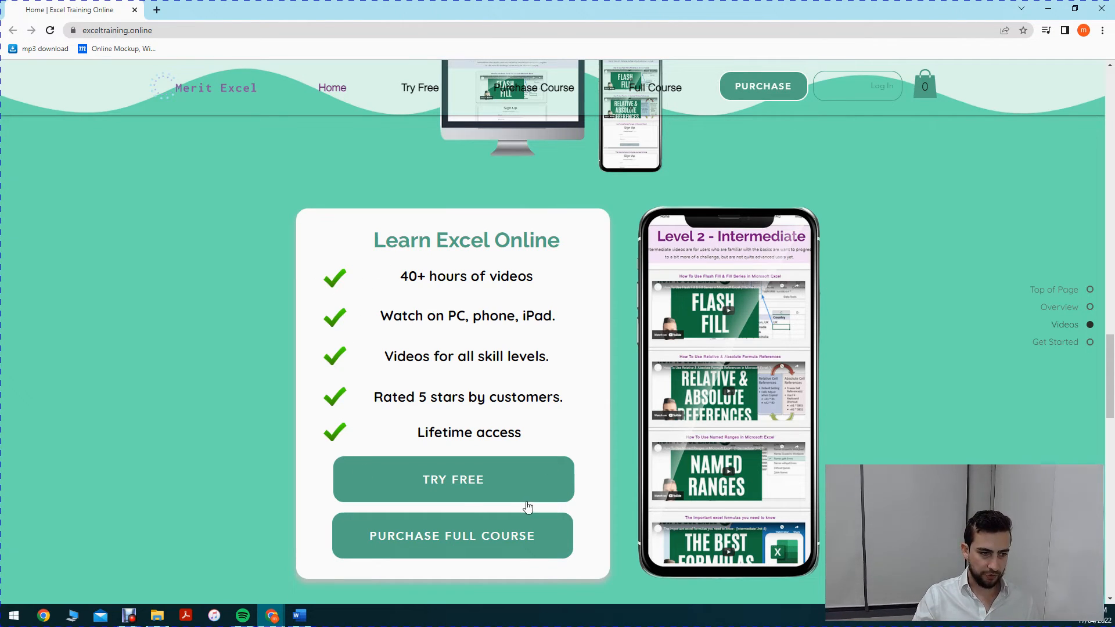
pyautogui.click(1048, 9)
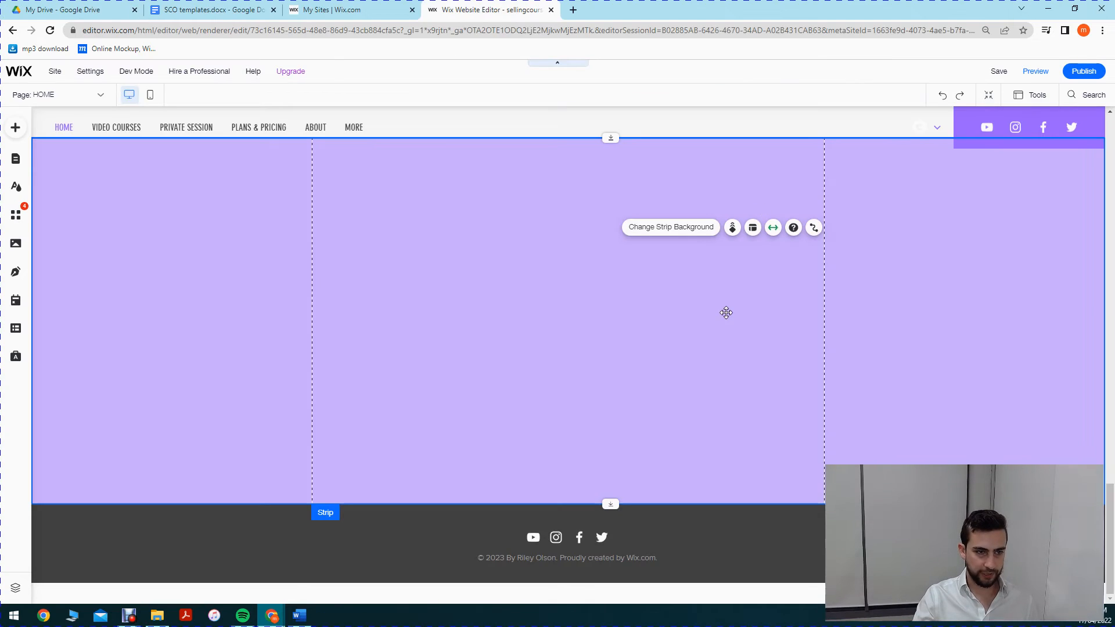
# Step: Make the empty purple strip taller by extending its lower edge toward the footer
pyautogui.scroll(6, 746, 336)
pyautogui.scroll(-6, 731, 333)
pyautogui.scroll(2, 729, 335)
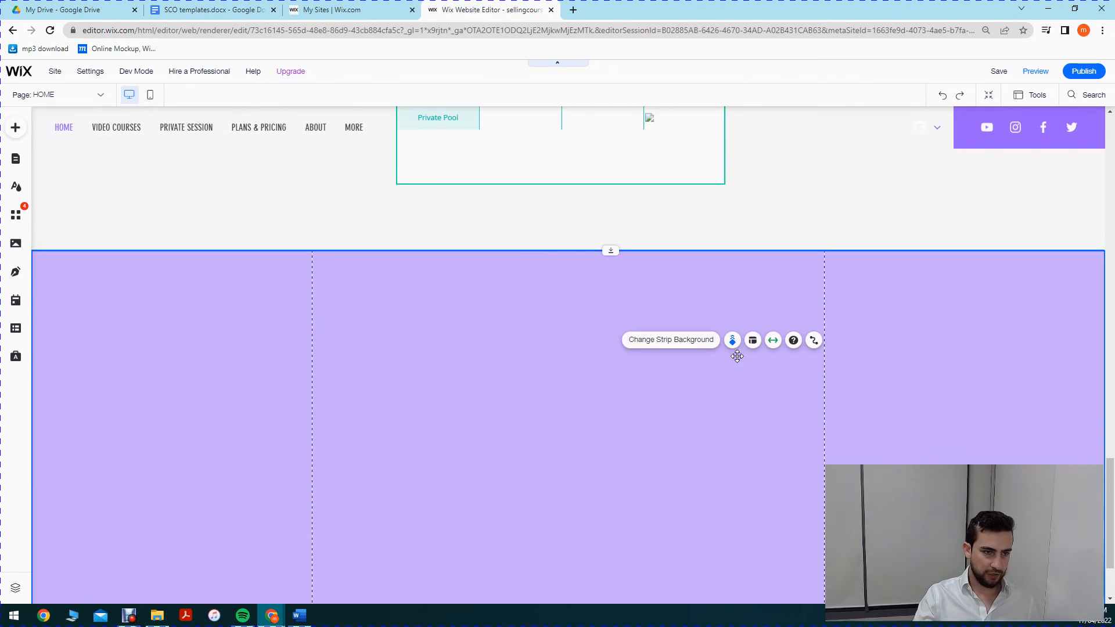
pyautogui.scroll(-2, 600, 493)
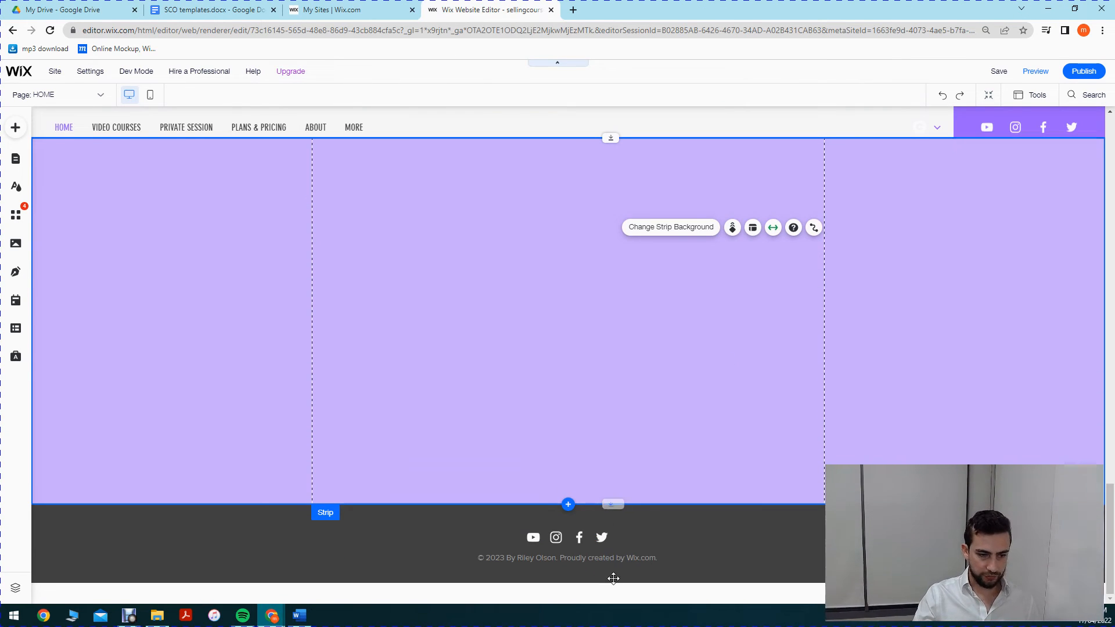
pyautogui.moveTo(613, 578); pyautogui.dragTo(612, 579)
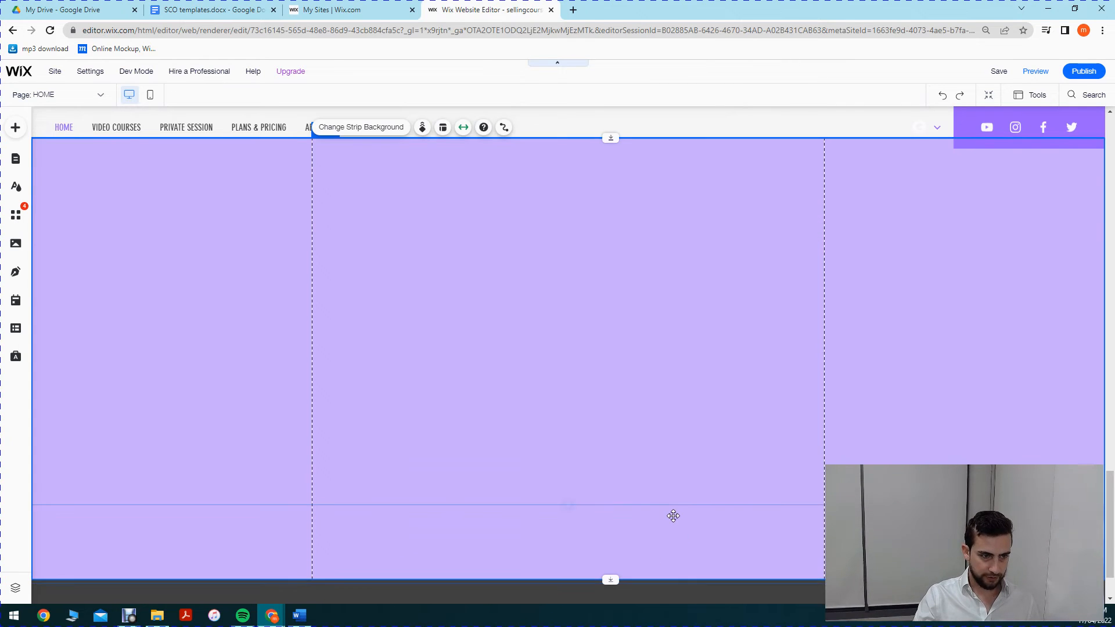
pyautogui.scroll(-1, 665, 511)
pyautogui.scroll(5, 664, 512)
pyautogui.scroll(-5, 659, 505)
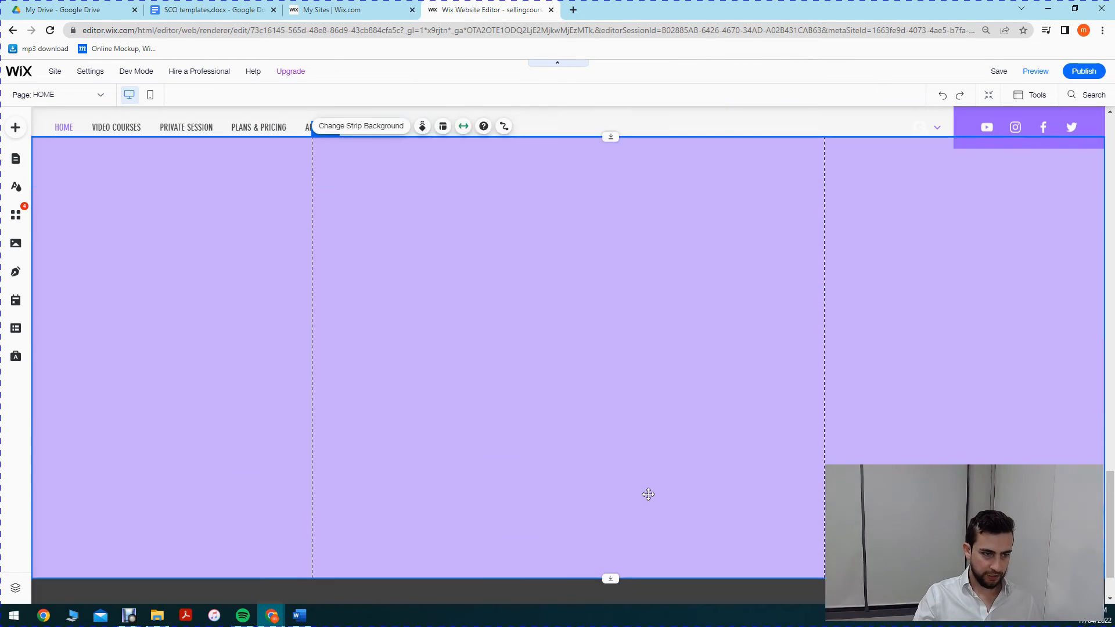
# Step: Extend the empty purple strip's lower edge so the strip is about 902 px high
pyautogui.scroll(1, 648, 494)
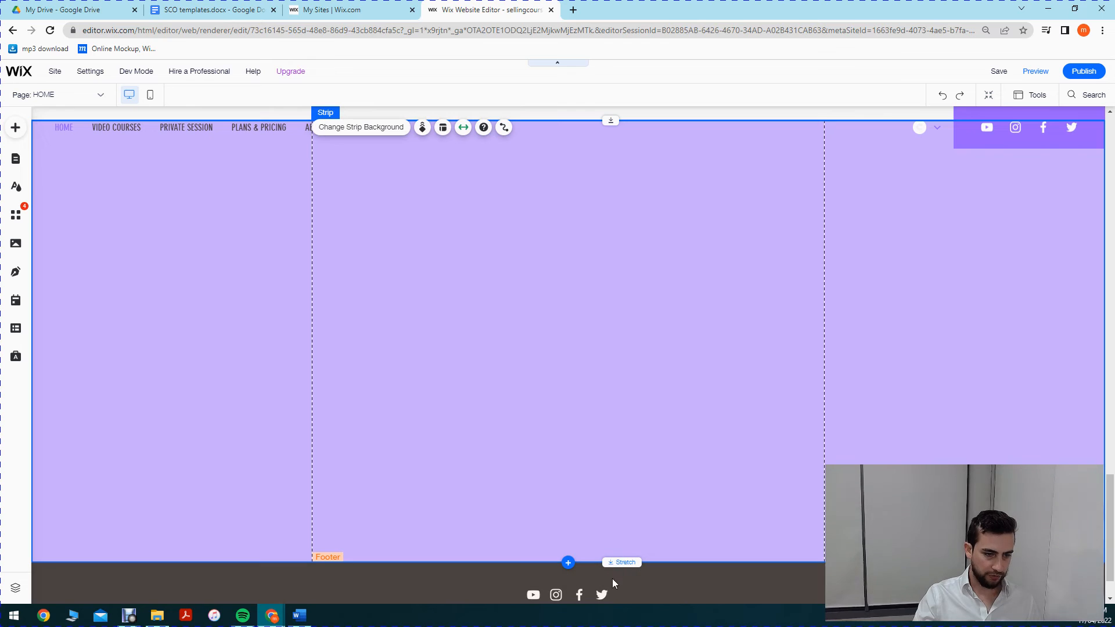
pyautogui.scroll(2, 611, 593)
pyautogui.scroll(3, 635, 560)
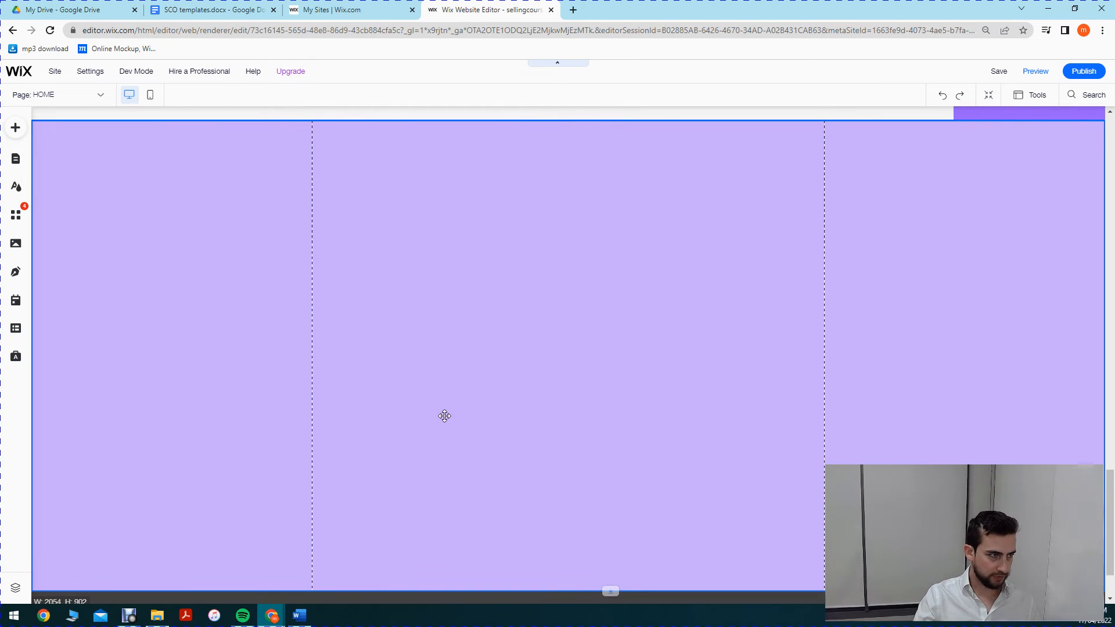
pyautogui.scroll(2, 20, 180)
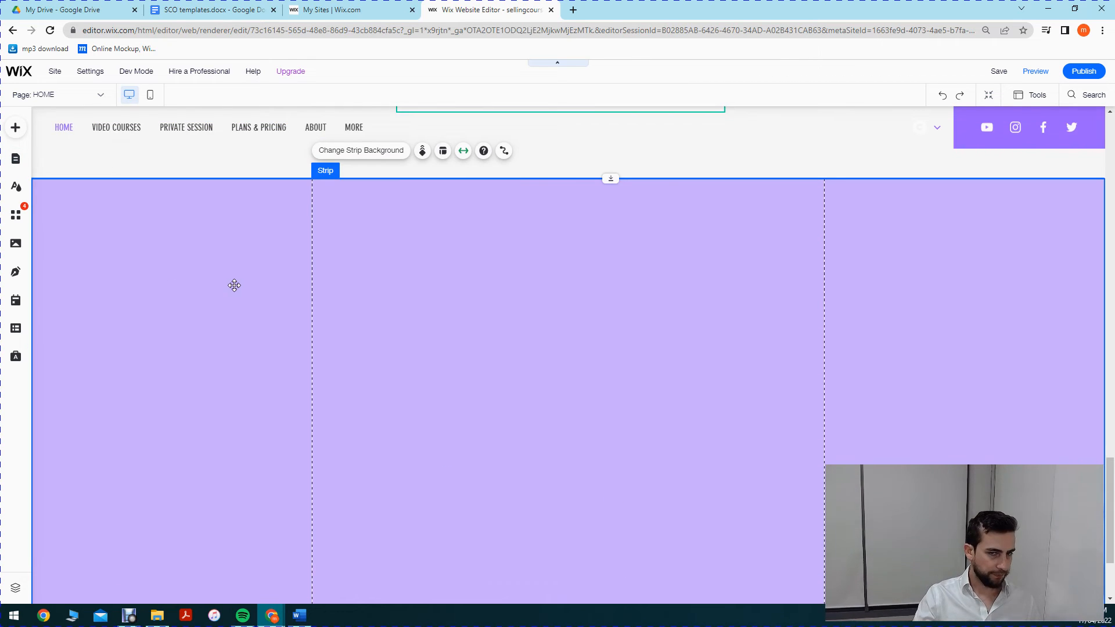
pyautogui.scroll(-4, 234, 284)
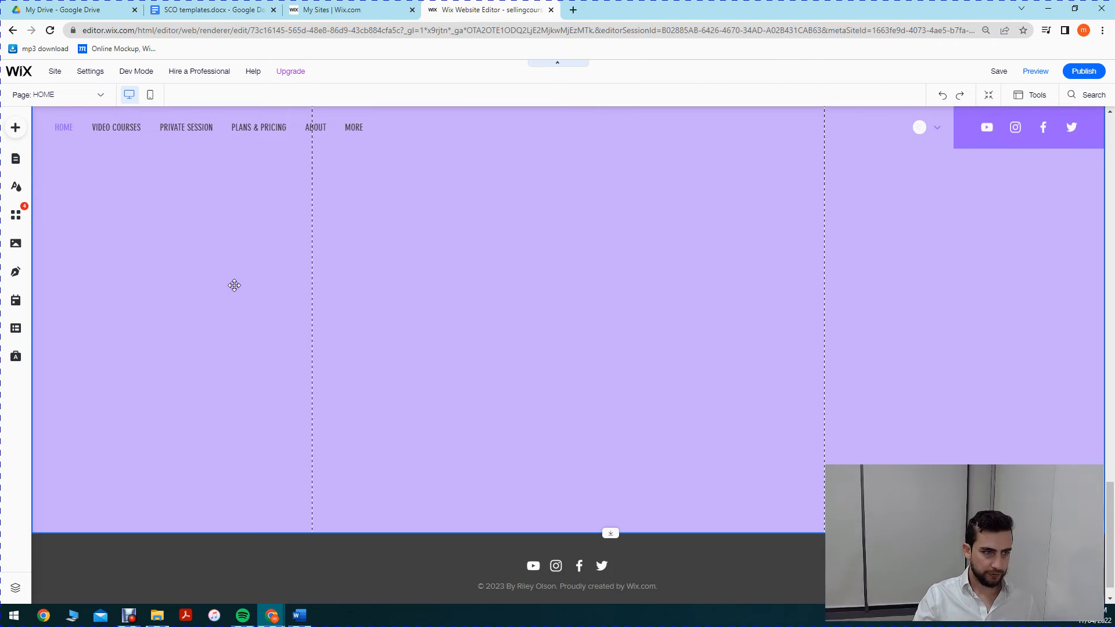
# Step: Browse the box designs and add a blue container box with rounded corners to the empty purple strip
pyautogui.click(16, 128)
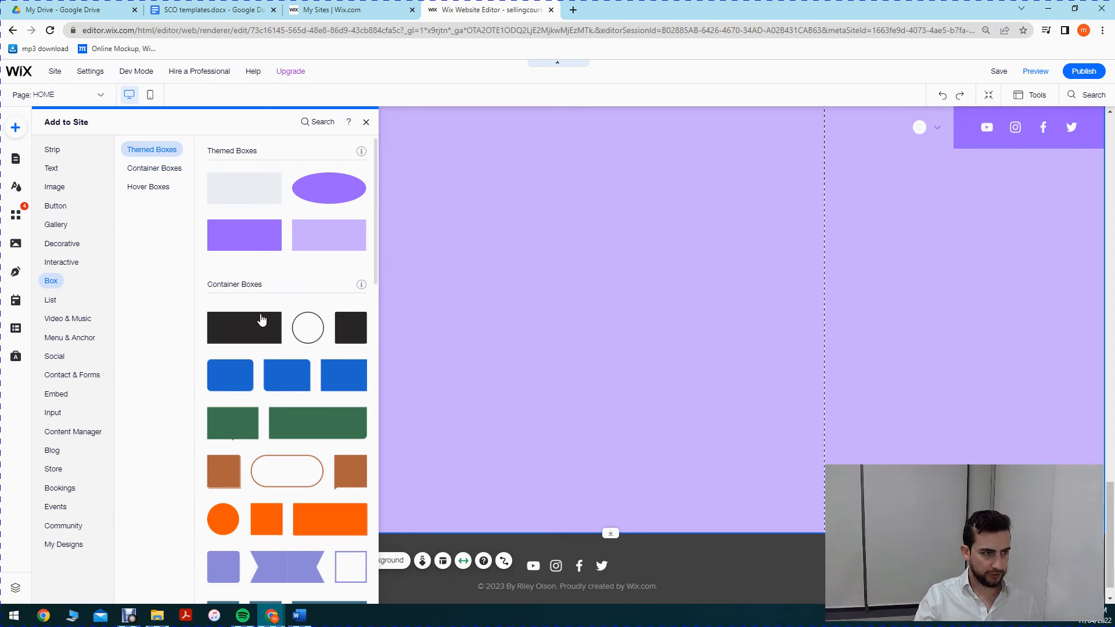
pyautogui.scroll(-15, 261, 320)
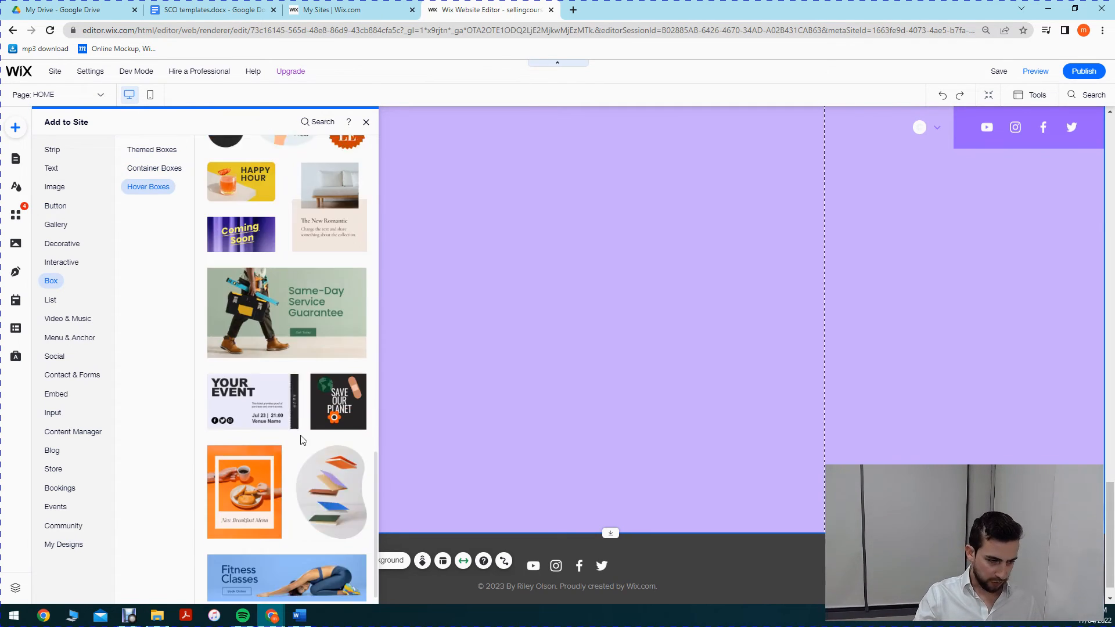
pyautogui.scroll(15, 302, 440)
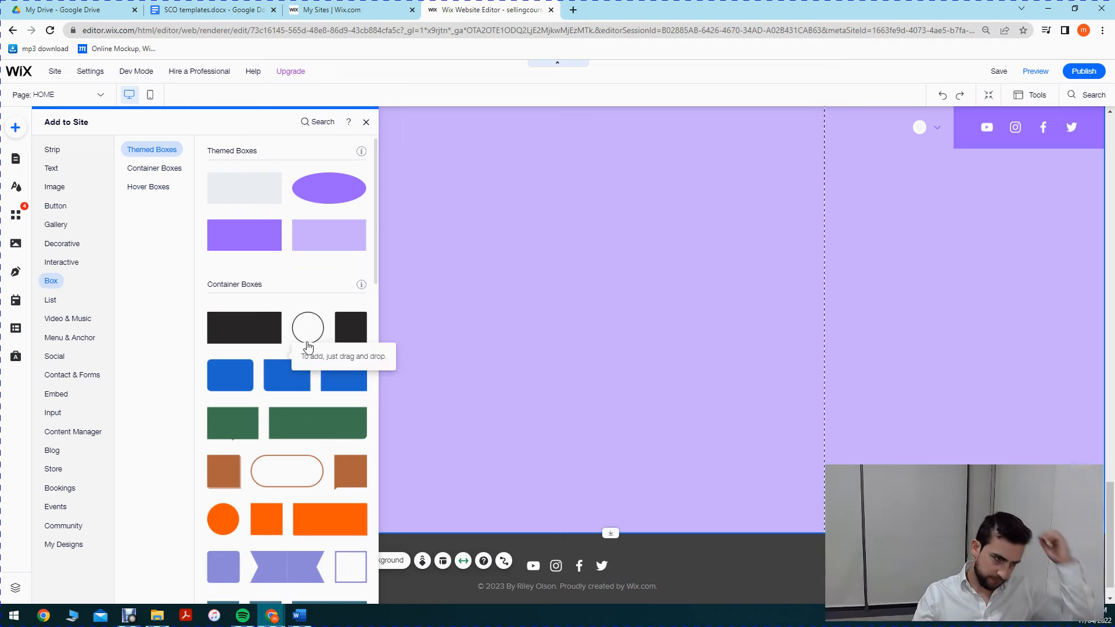
pyautogui.scroll(-7, 307, 356)
pyautogui.scroll(-8, 306, 369)
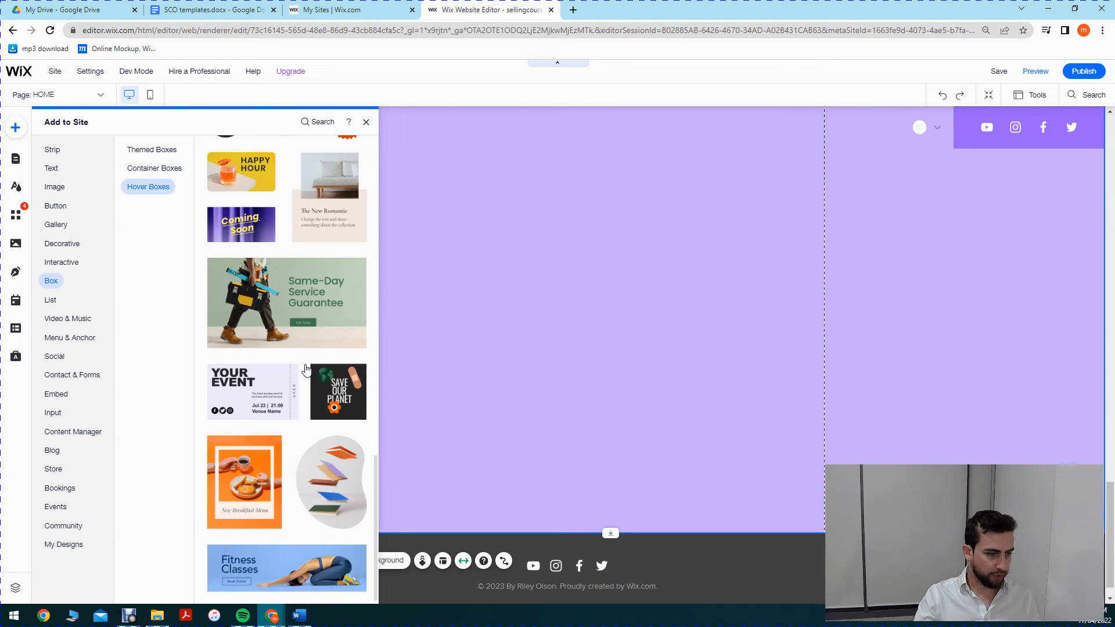
pyautogui.scroll(12, 301, 354)
pyautogui.scroll(3, 301, 352)
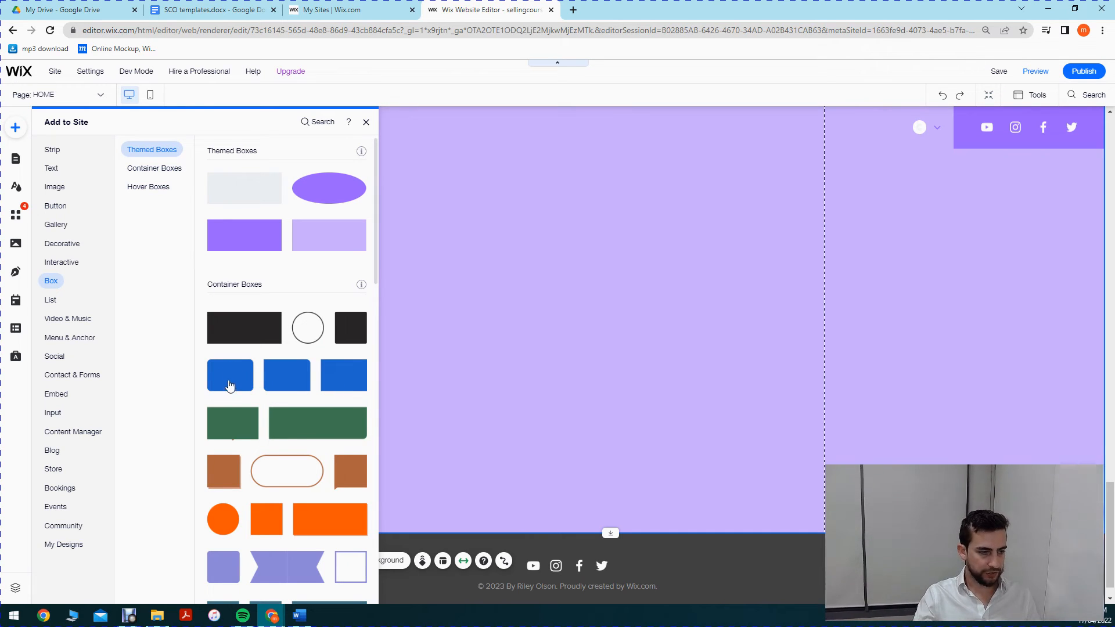
pyautogui.scroll(-2, 218, 557)
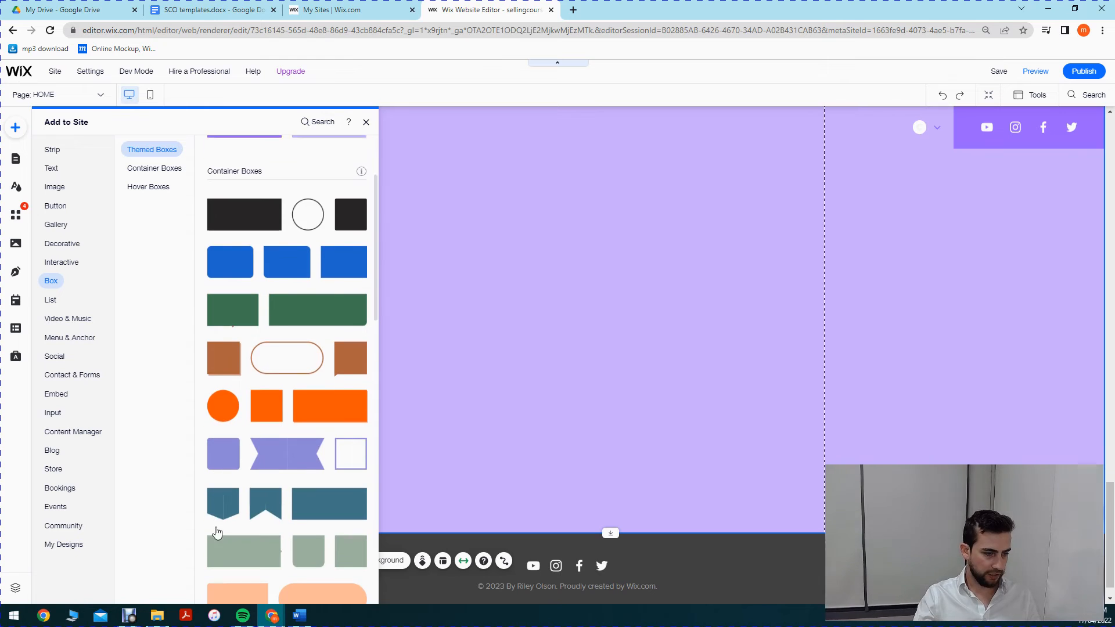
pyautogui.scroll(2, 220, 447)
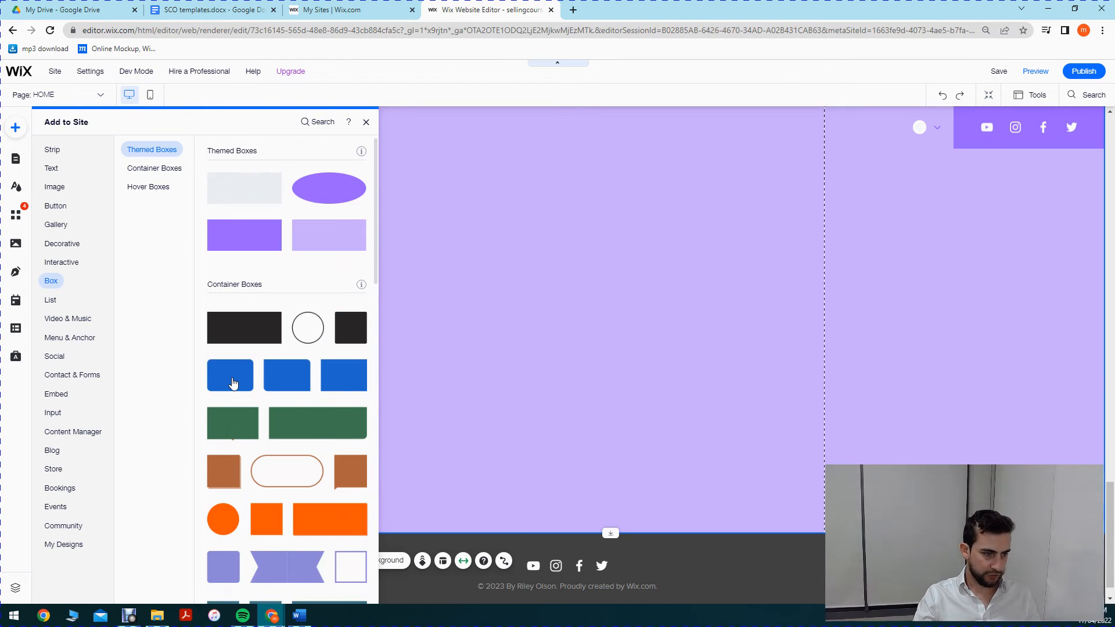
pyautogui.moveTo(228, 384); pyautogui.dragTo(653, 365)
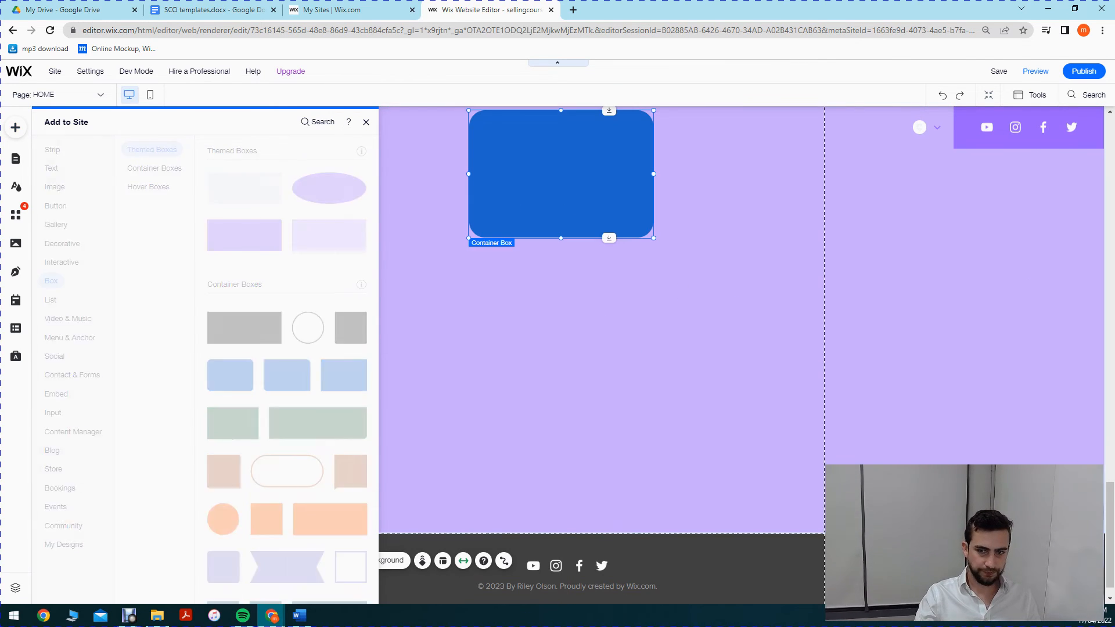
pyautogui.scroll(2, 561, 291)
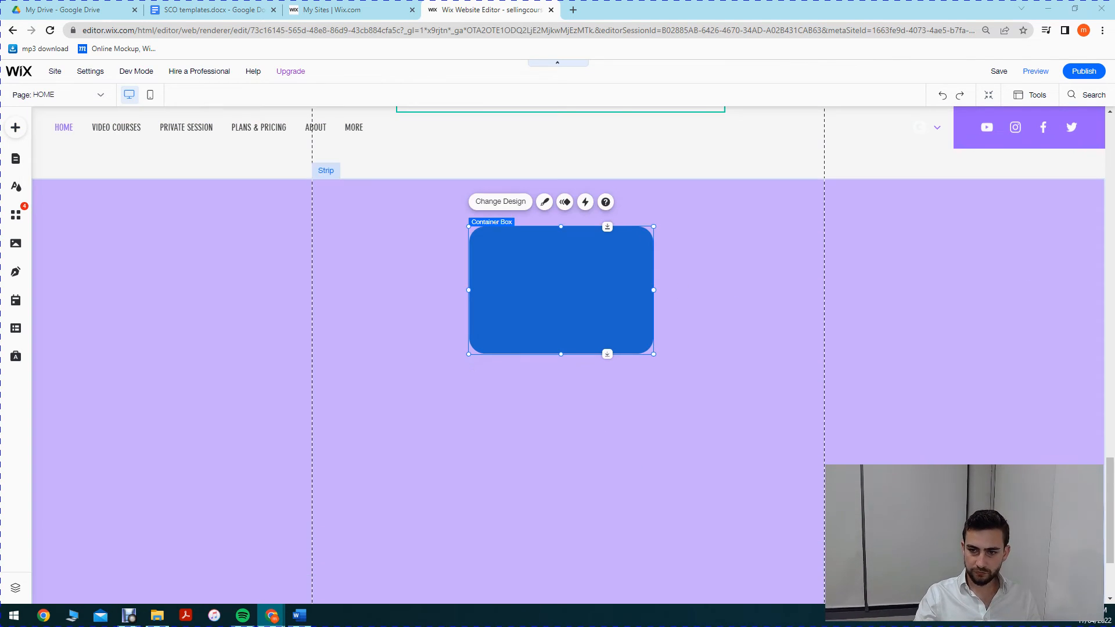
# Step: Check the offer card on the Excel Training Online site, then enlarge the blue box to about 547 × 689 px and move it left
pyautogui.hotkey('alt', 'Tab')
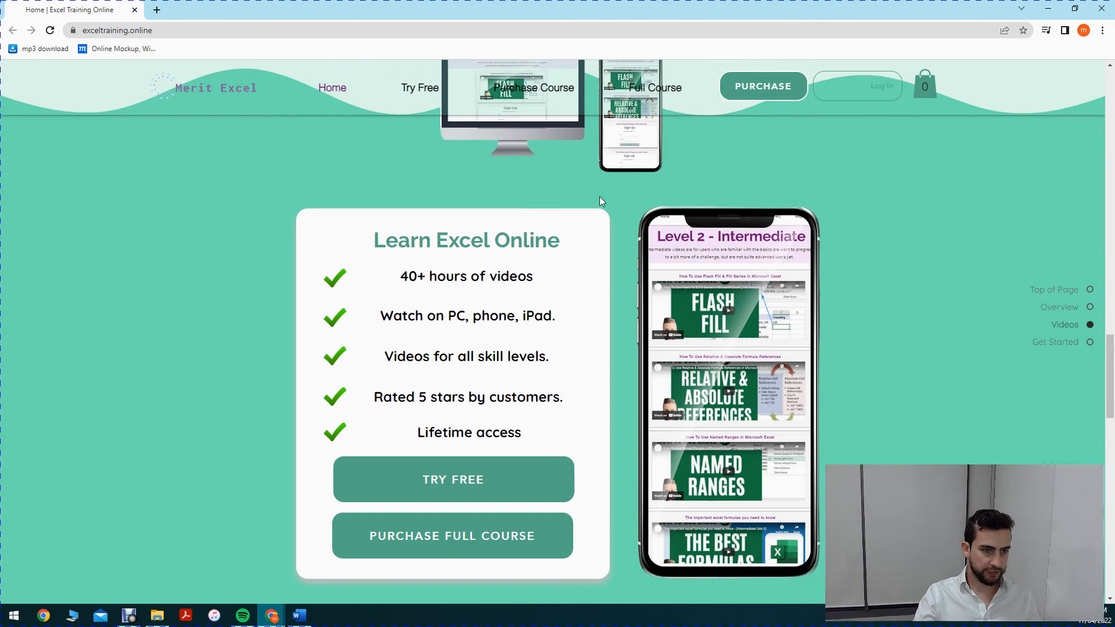
pyautogui.moveTo(561, 5); pyautogui.dragTo(1114, 133)
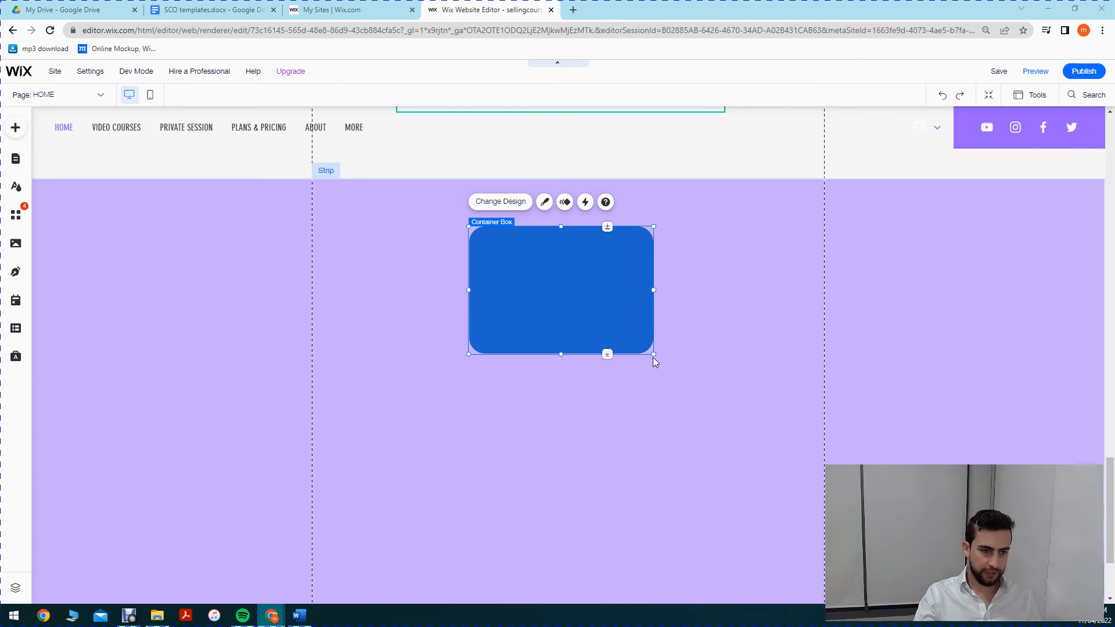
pyautogui.moveTo(689, 556); pyautogui.dragTo(766, 583)
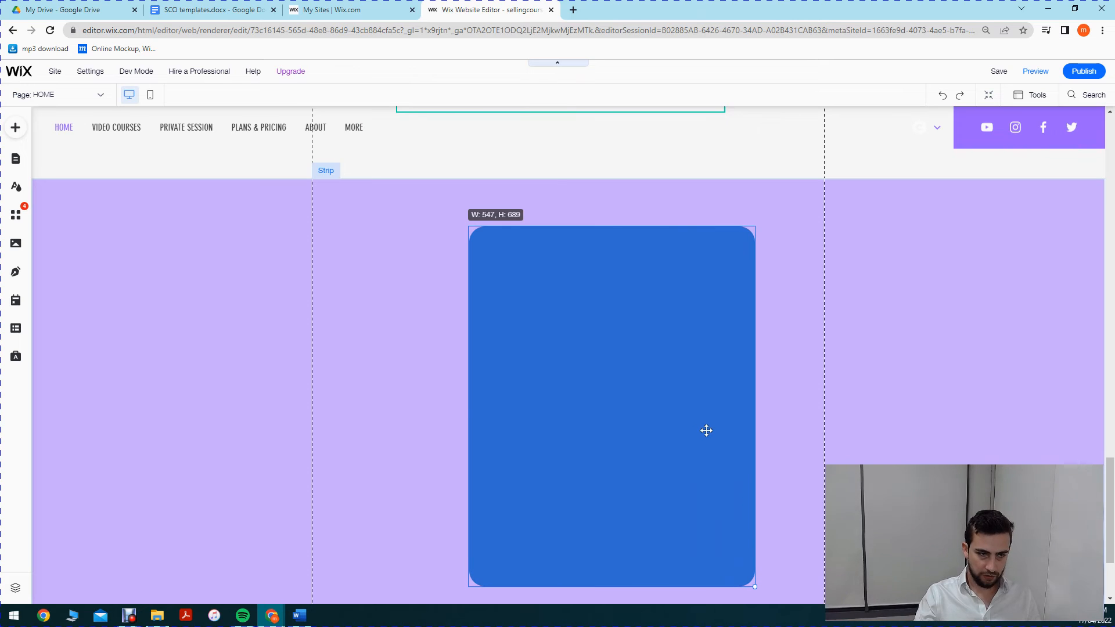
pyautogui.moveTo(593, 336); pyautogui.dragTo(586, 336)
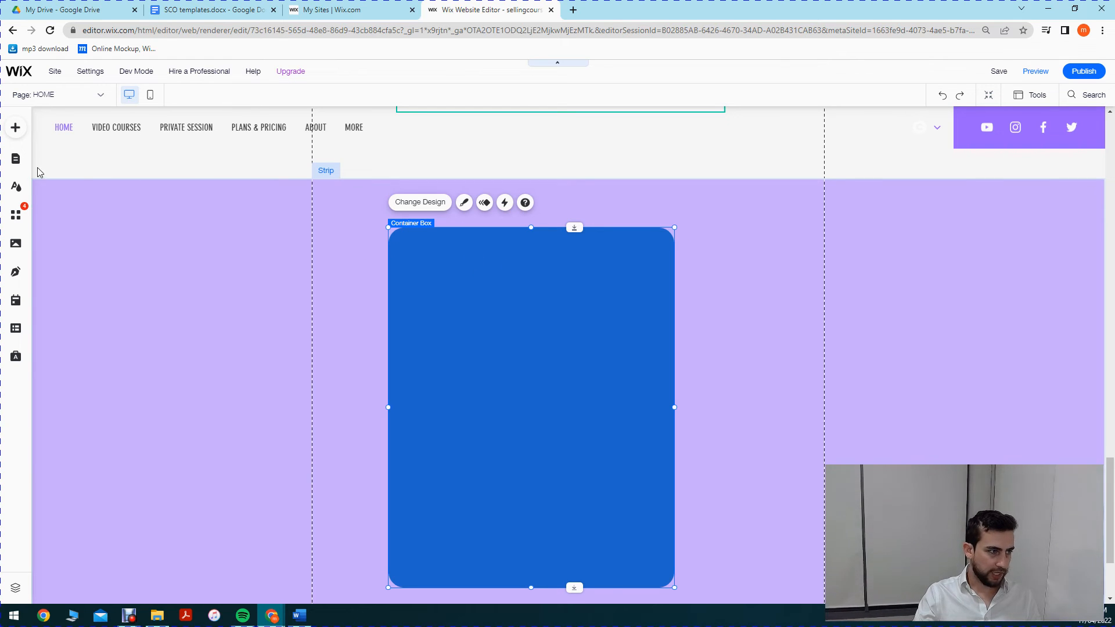
pyautogui.press('Left')
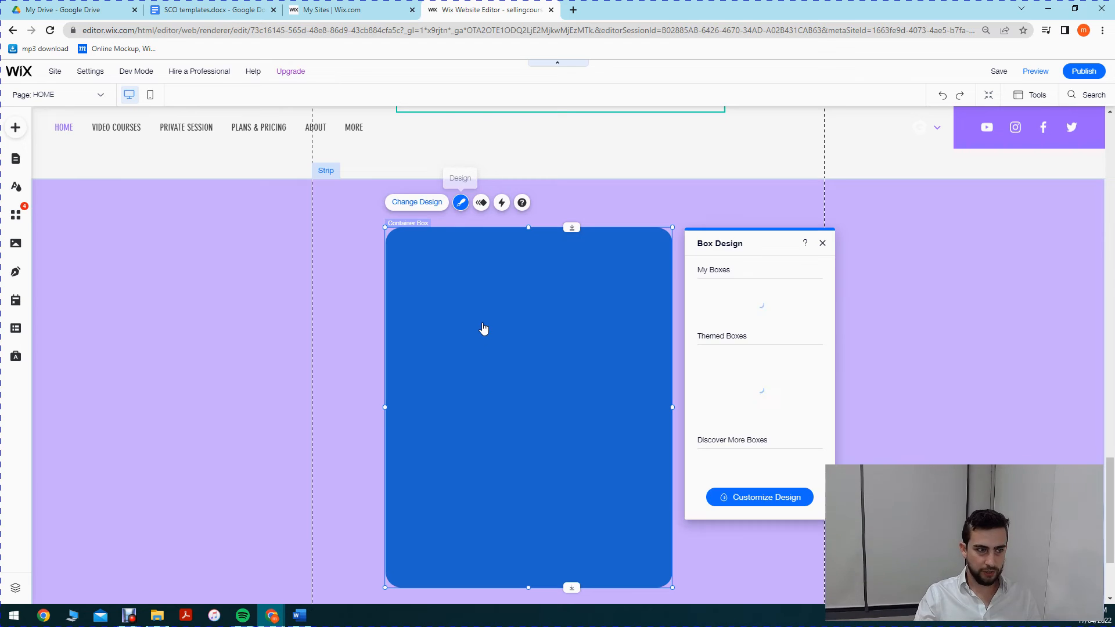
# Step: Change the container box's fill colour from the theme colours to white
pyautogui.click(767, 508)
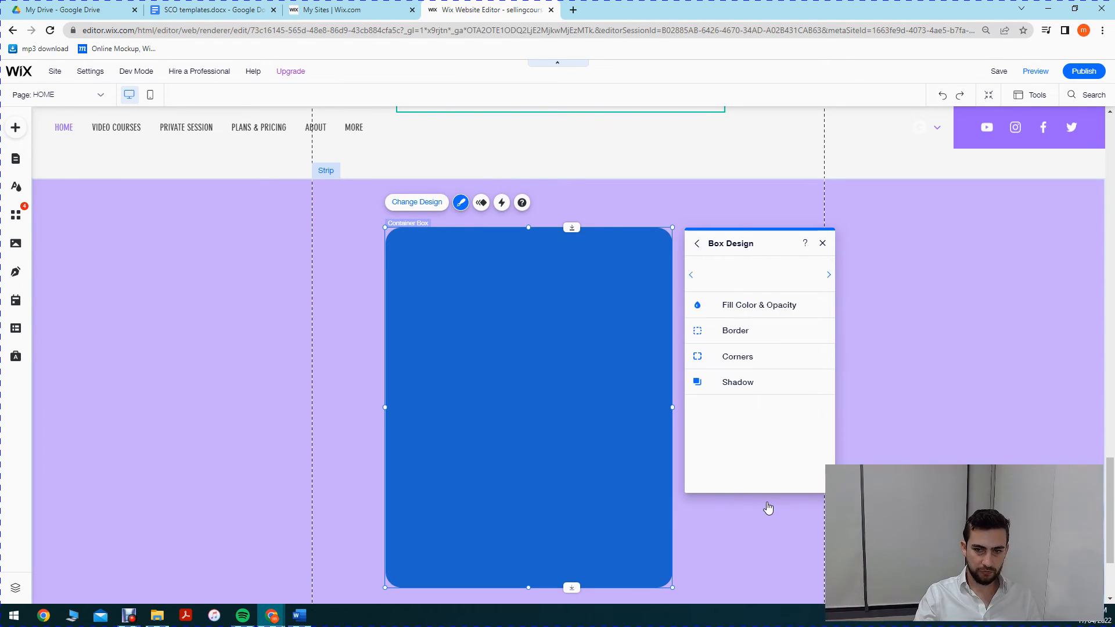
pyautogui.click(739, 306)
pyautogui.click(814, 347)
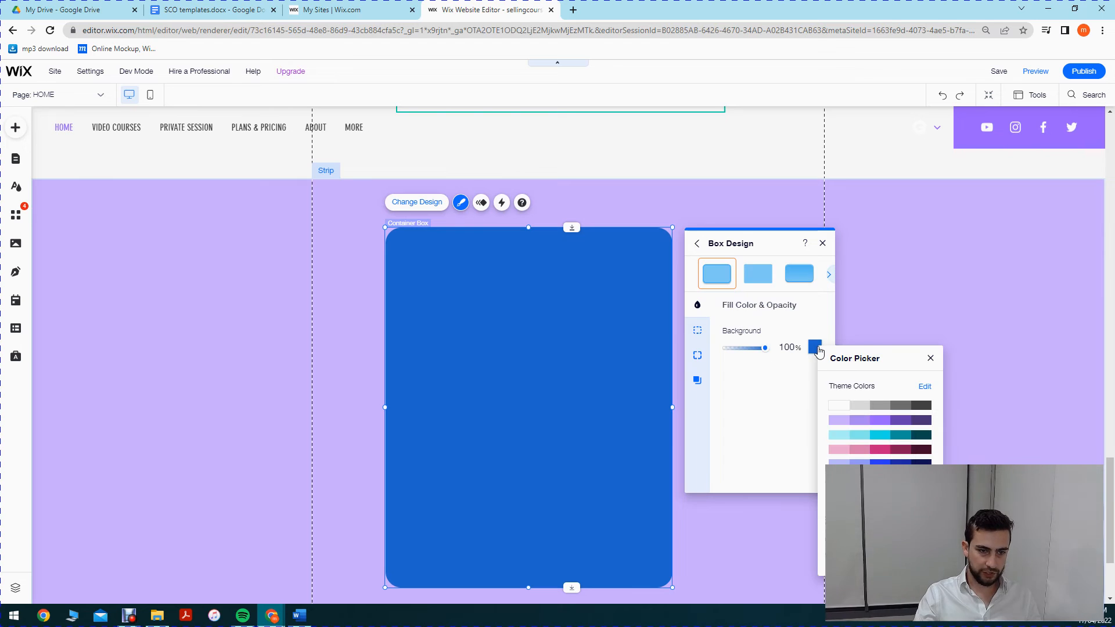
pyautogui.click(842, 417)
pyautogui.click(842, 405)
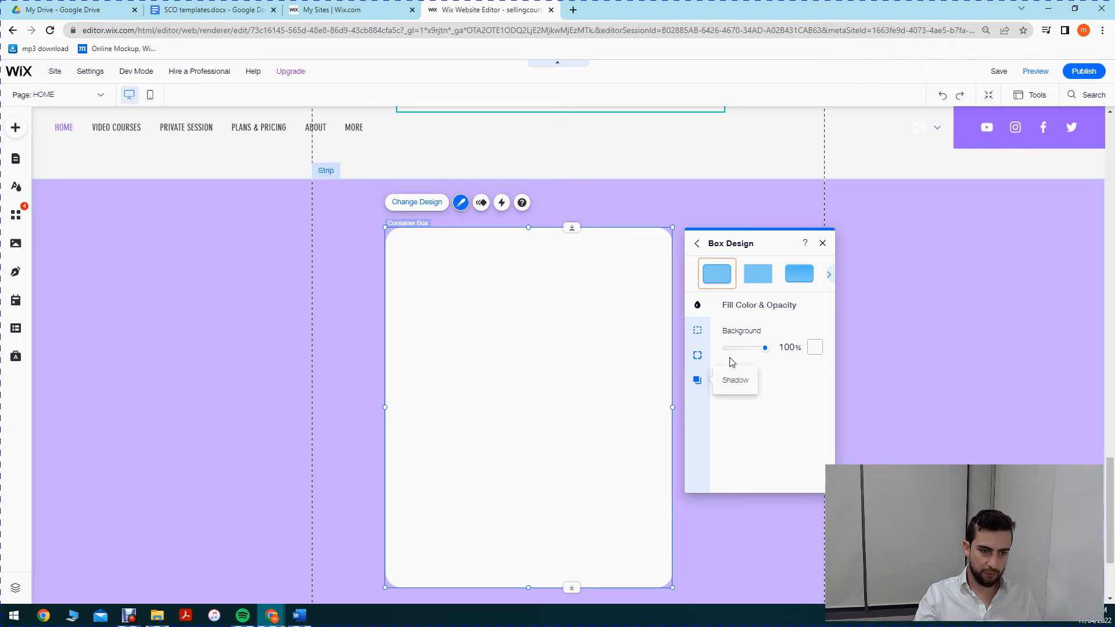
# Step: Set all four corner radii of the white container box to 0 px
pyautogui.click(696, 357)
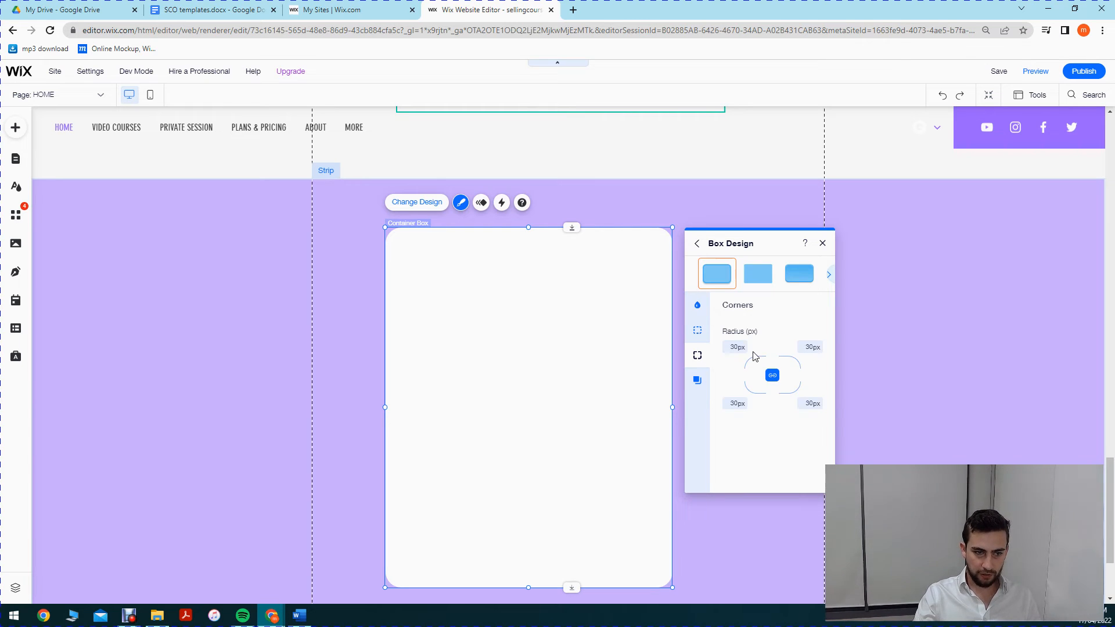
pyautogui.click(735, 347)
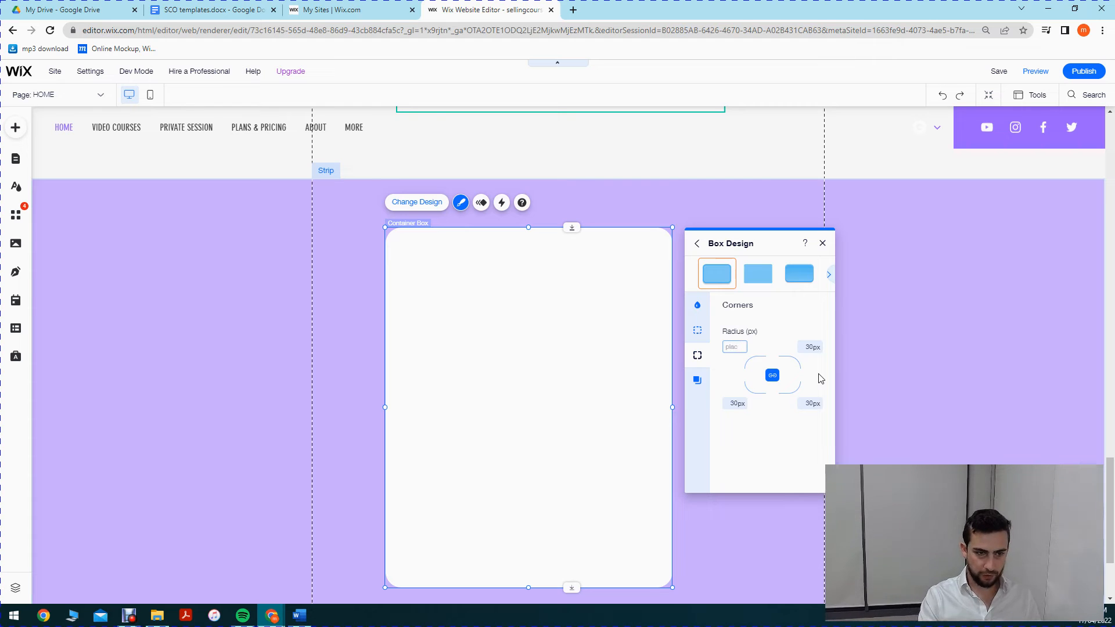
pyautogui.write('0')
pyautogui.press('Return')
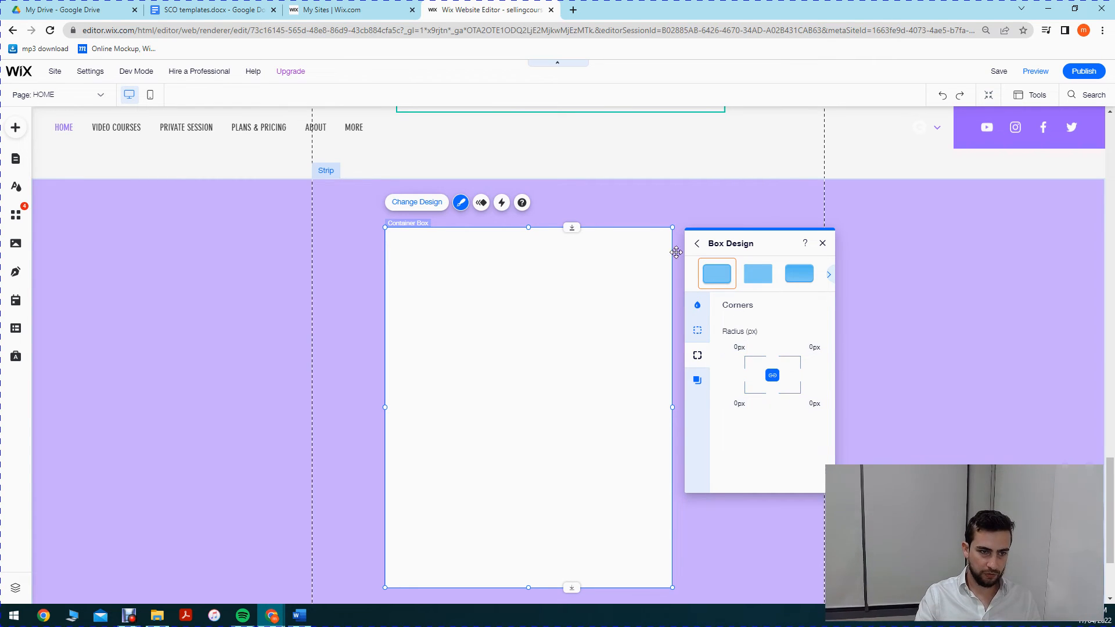
pyautogui.click(603, 283)
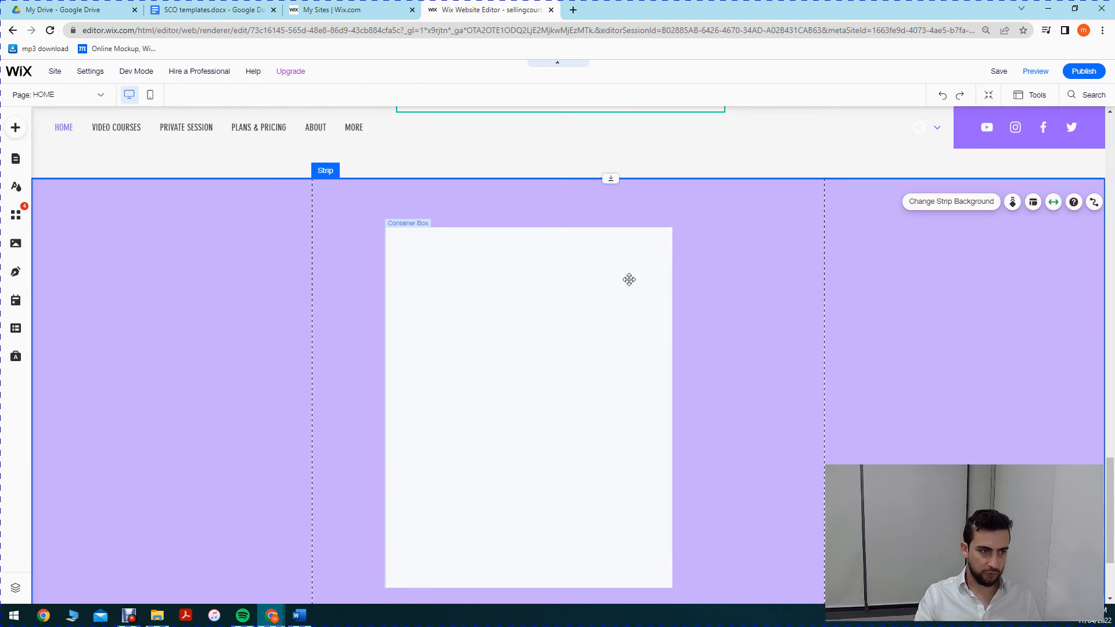
# Step: Round all four corners of the white container box with a 30 px radius
pyautogui.click(592, 271)
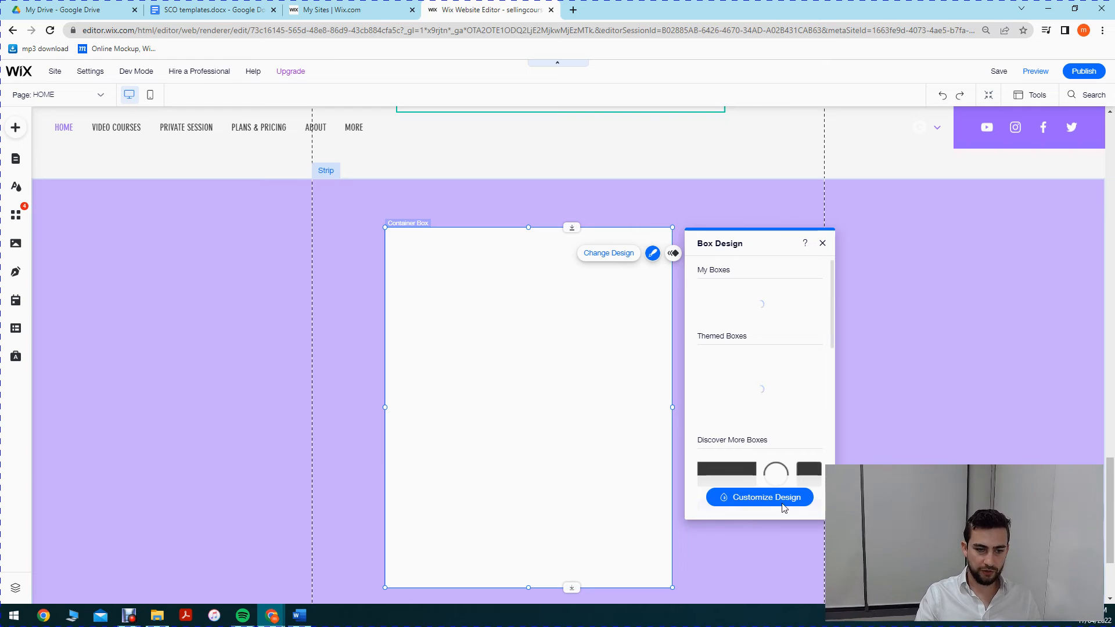
pyautogui.click(785, 498)
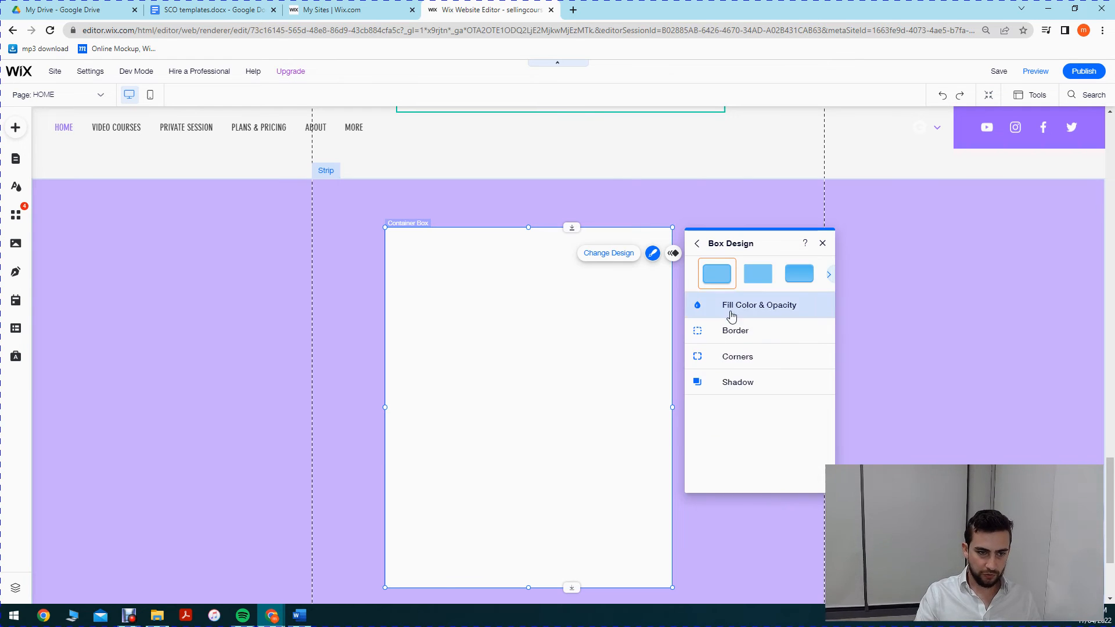
pyautogui.click(730, 356)
pyautogui.click(814, 348)
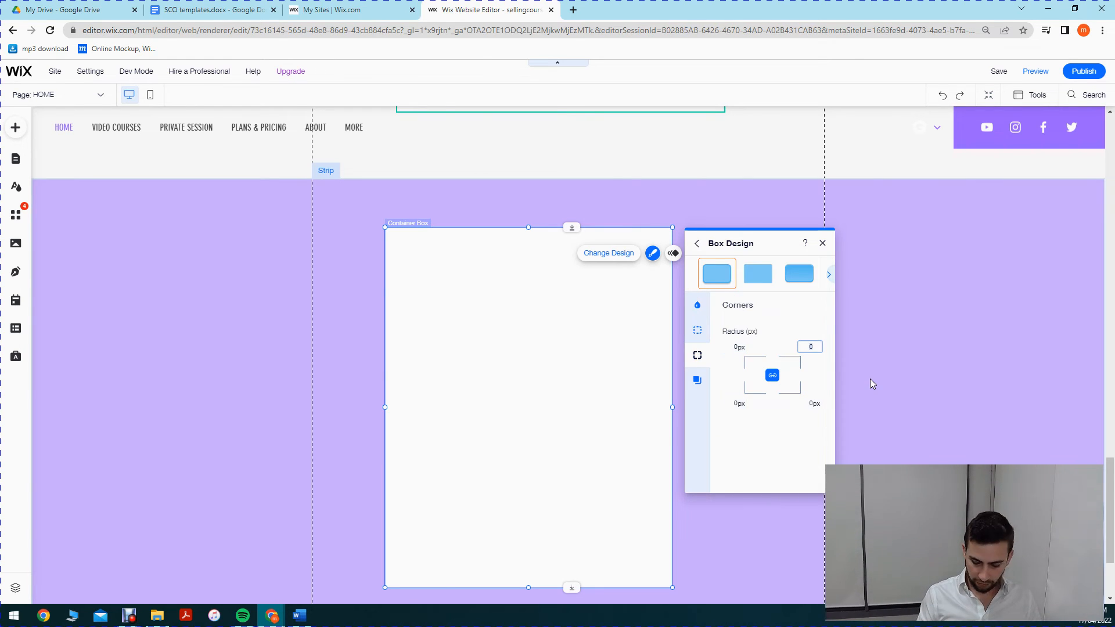
pyautogui.write('30')
pyautogui.press('Return')
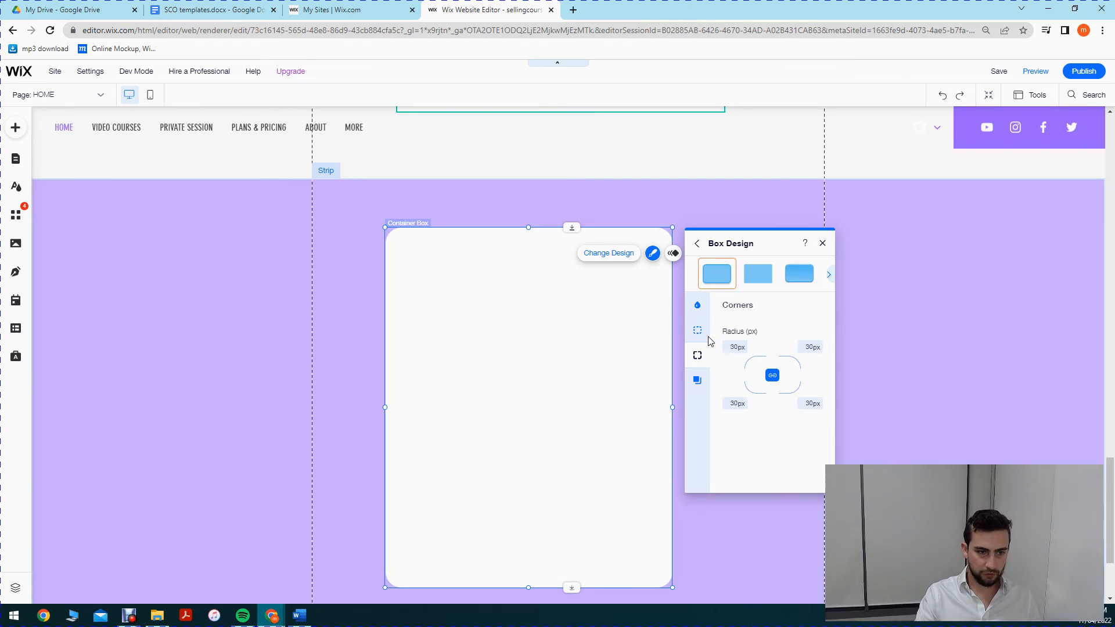
# Step: Enable a shadow on the white container box and set the shadow distance to 4 px
pyautogui.click(698, 381)
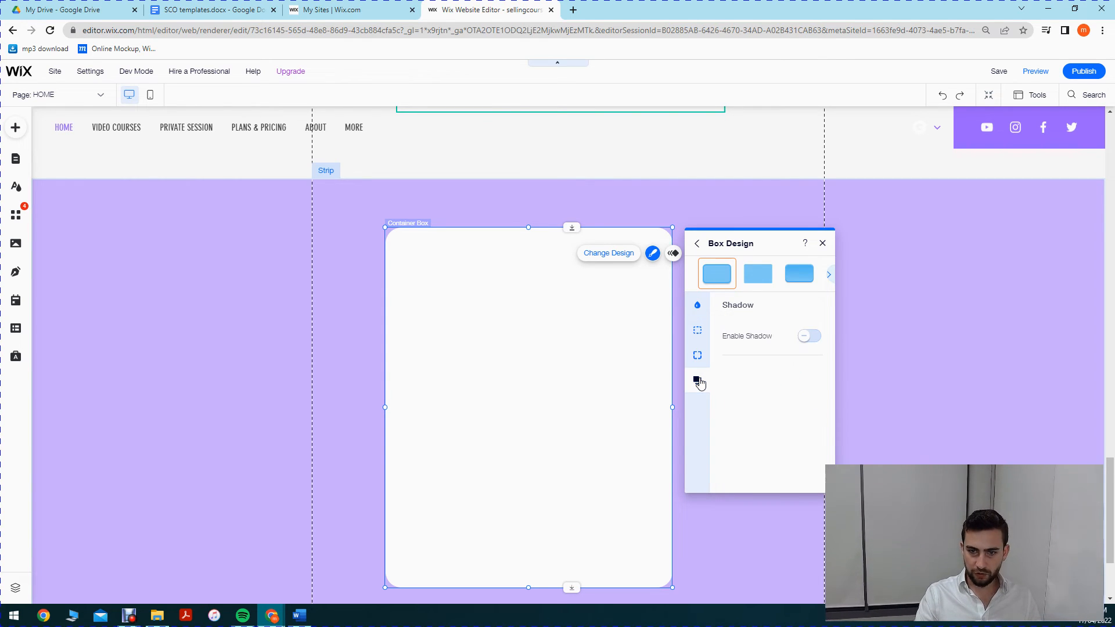
pyautogui.click(810, 336)
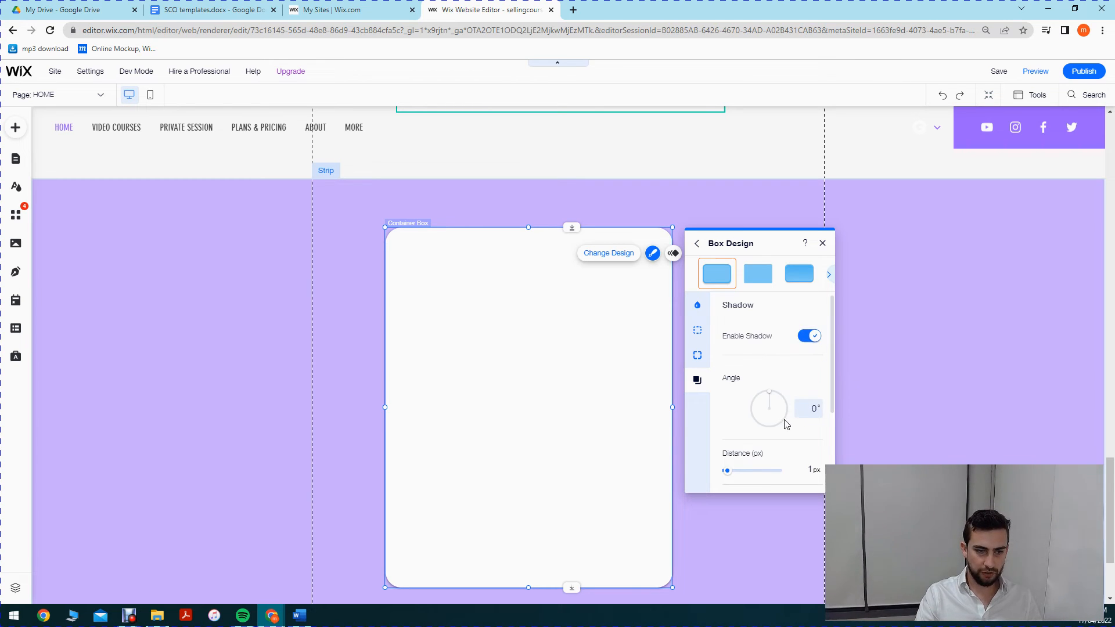
pyautogui.scroll(-4, 778, 422)
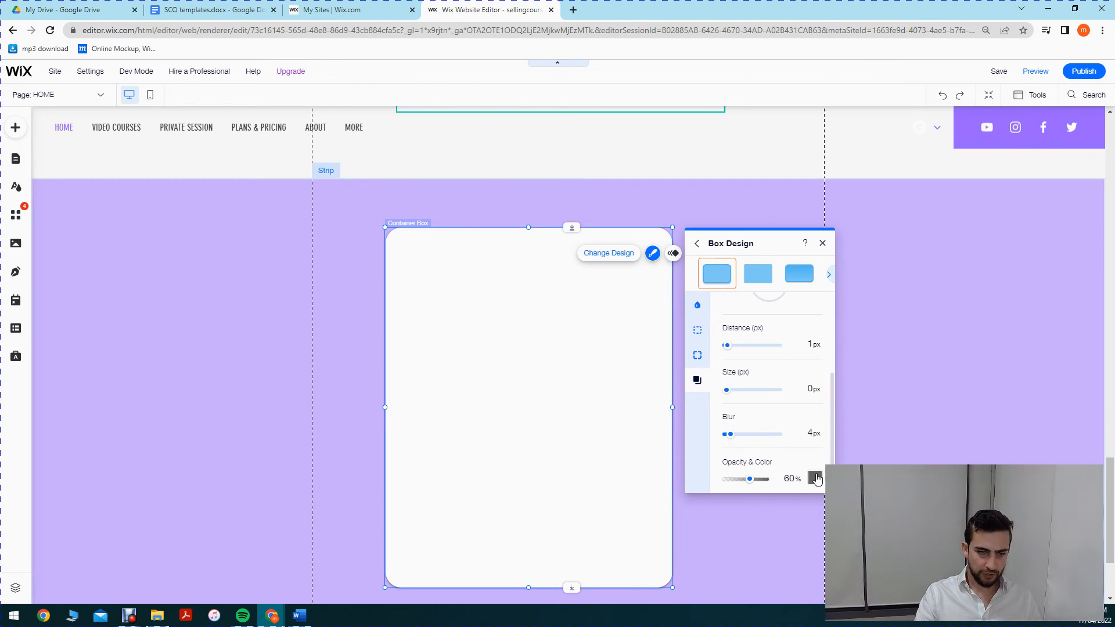
pyautogui.click(734, 346)
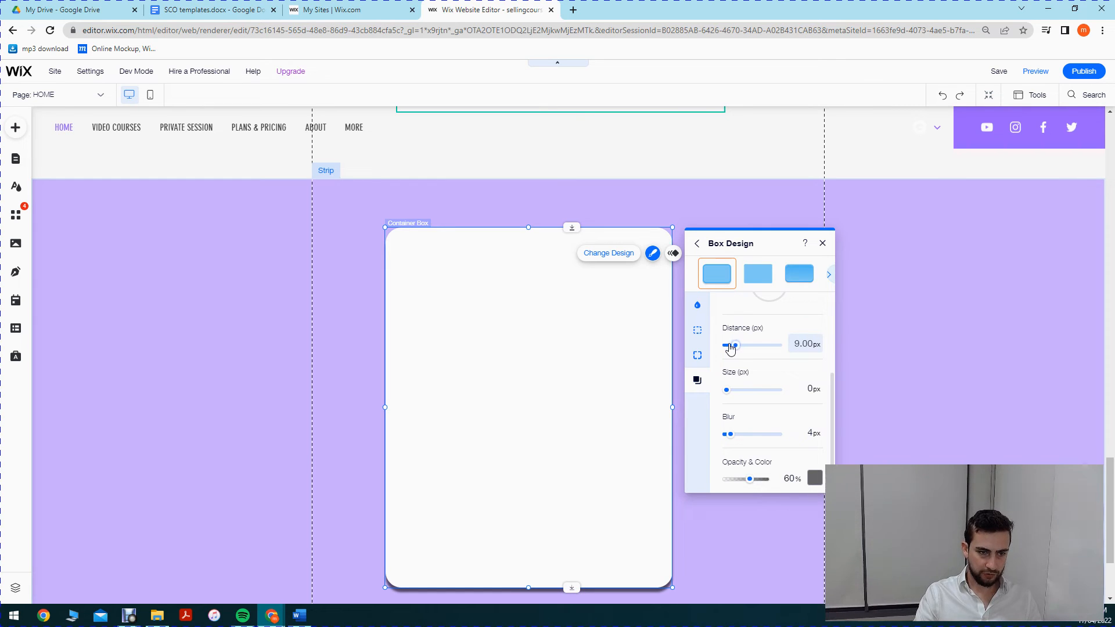
pyautogui.moveTo(730, 347); pyautogui.dragTo(729, 399)
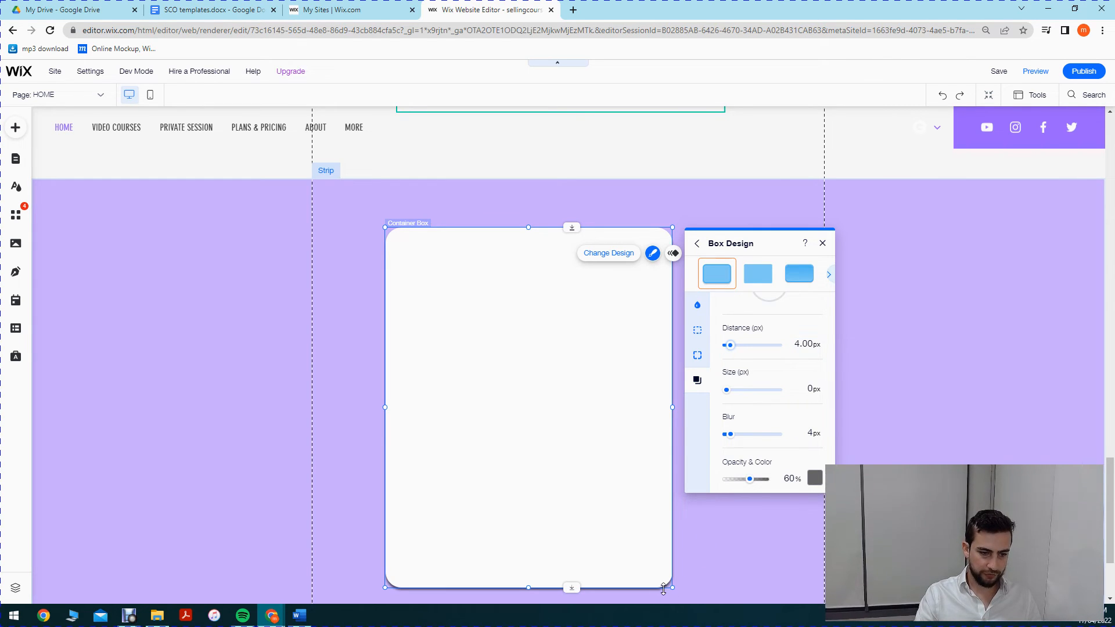
pyautogui.click(742, 566)
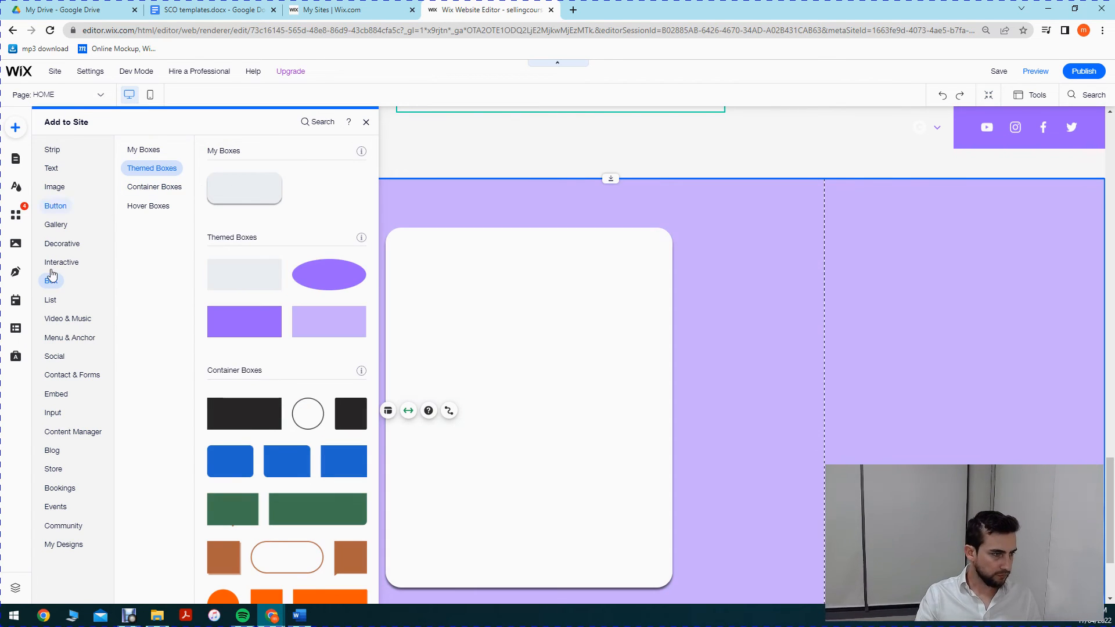
# Step: Add a Big Title text element at the top of the white container box
pyautogui.scroll(-6, 200, 317)
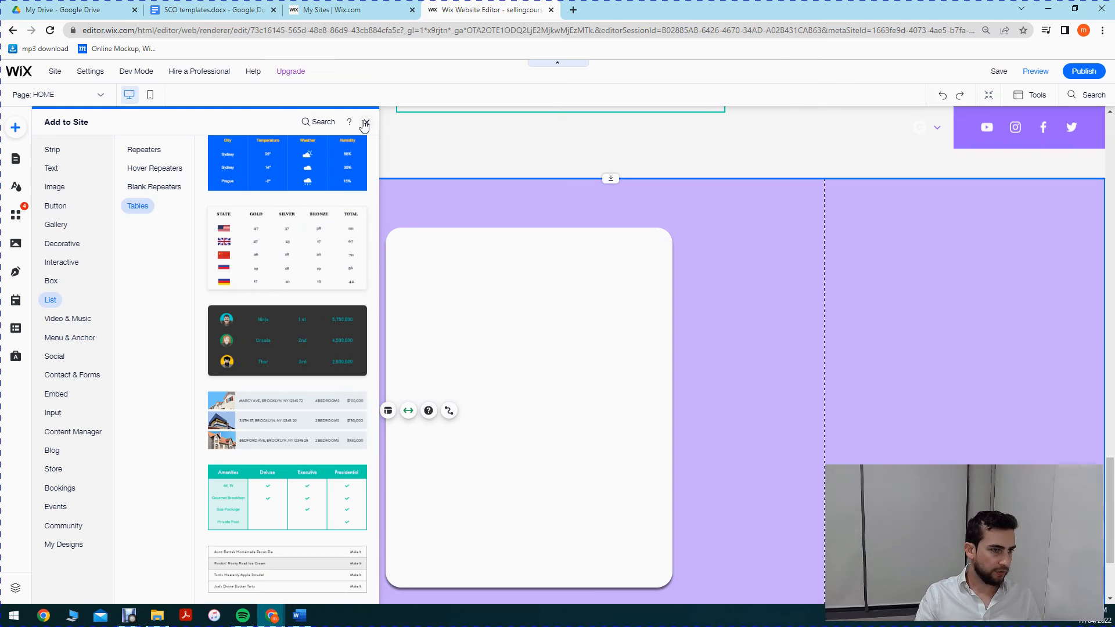
pyautogui.click(51, 170)
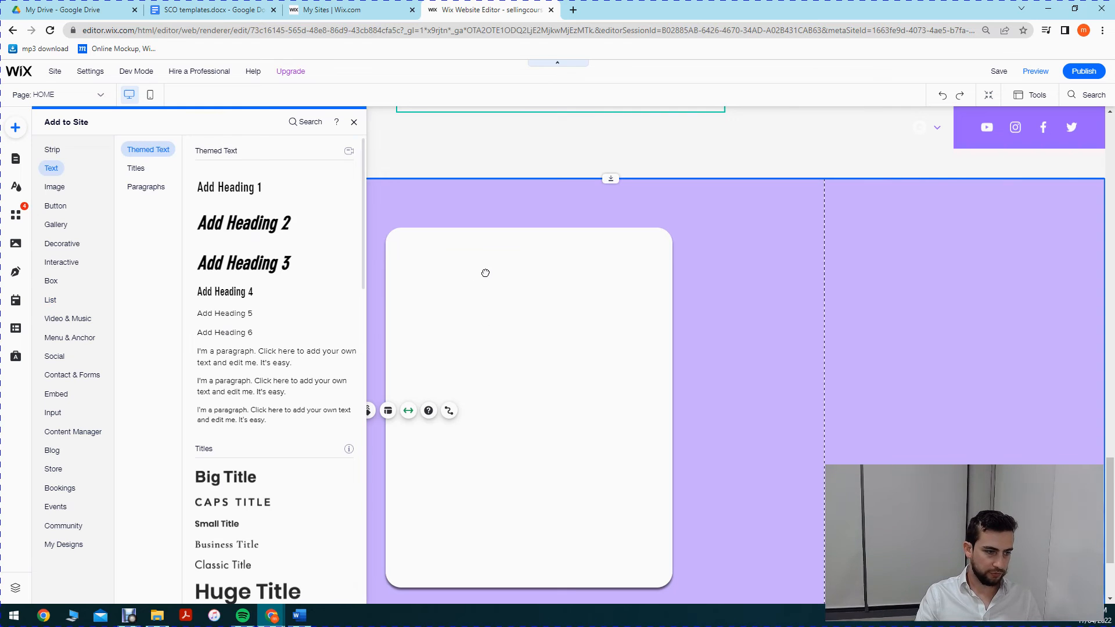
pyautogui.moveTo(485, 273); pyautogui.dragTo(476, 249)
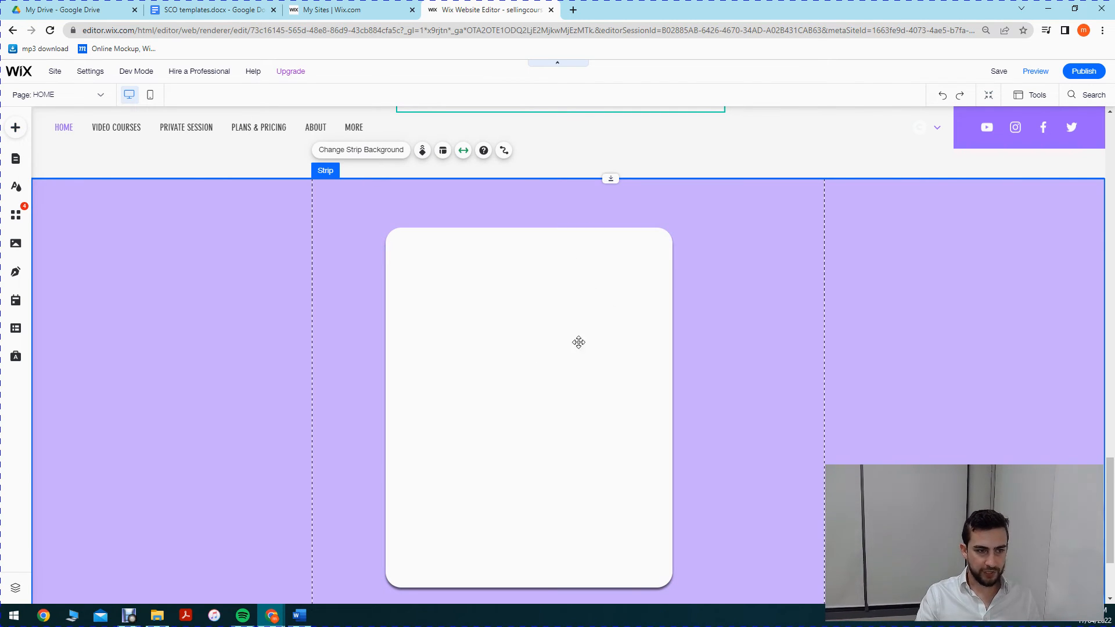
# Step: Examine the existing page sections and headings above the white container box
pyautogui.scroll(4, 560, 370)
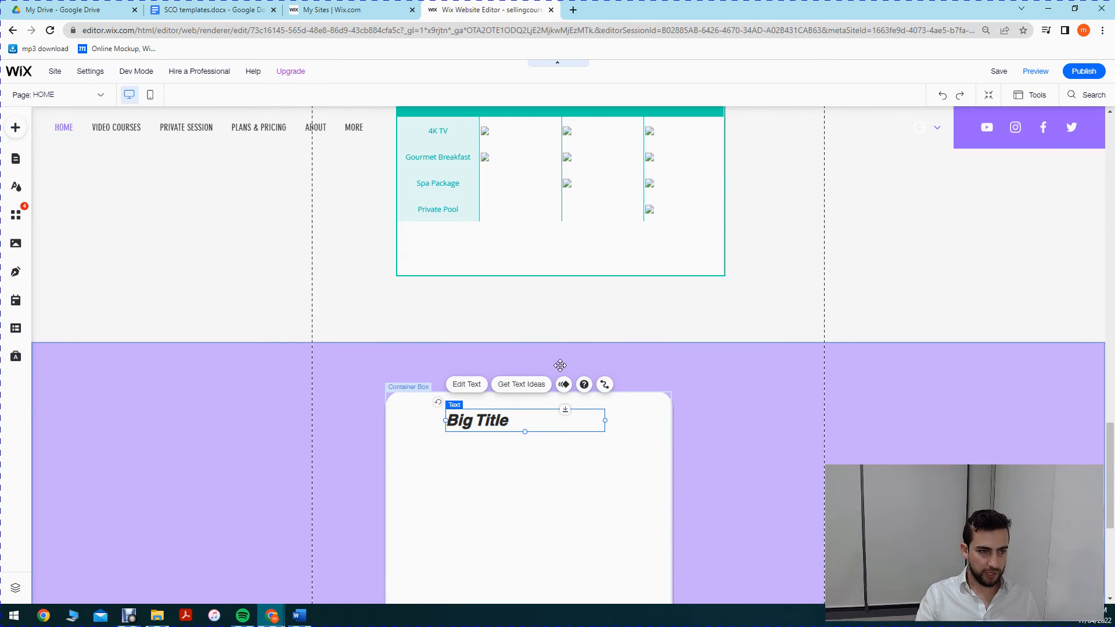
pyautogui.scroll(10, 562, 366)
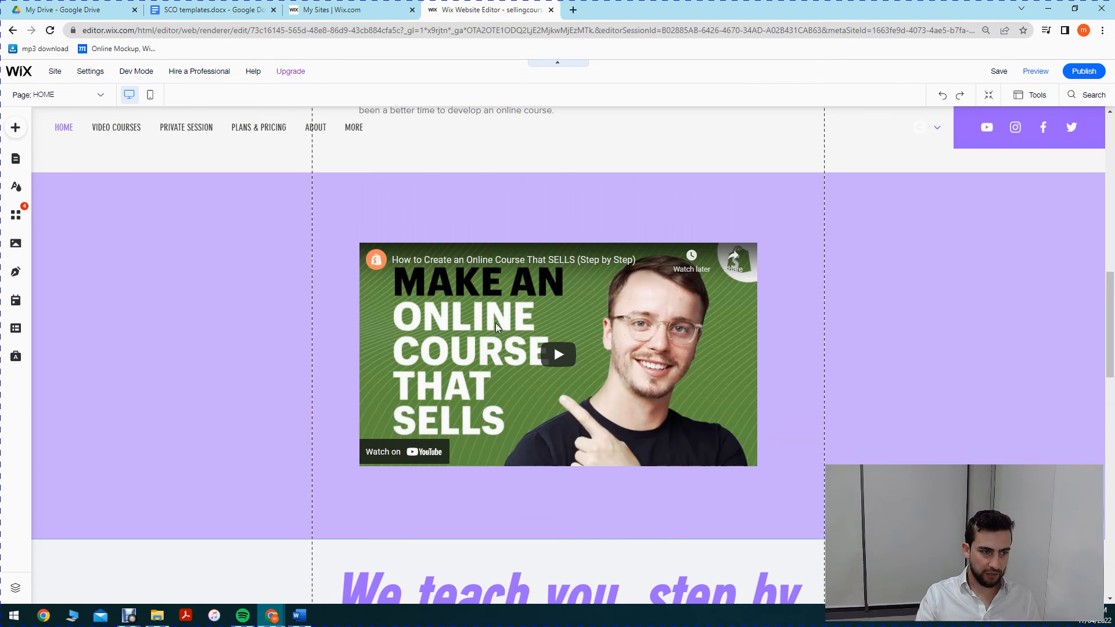
pyautogui.scroll(-10, 476, 507)
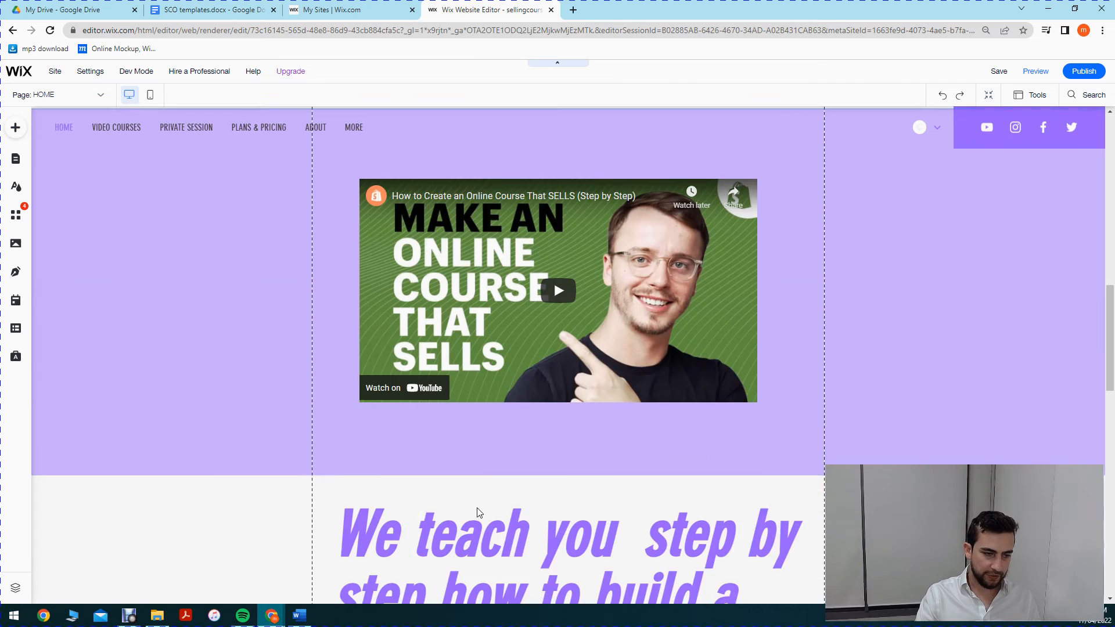
pyautogui.scroll(-5, 507, 489)
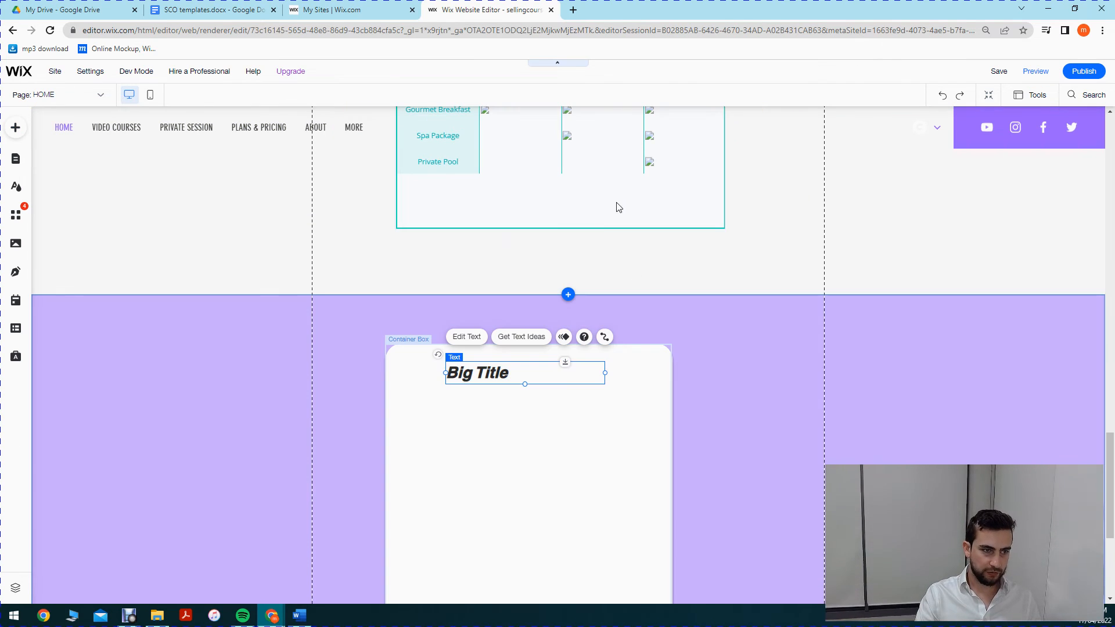
pyautogui.scroll(4, 618, 207)
pyautogui.scroll(-4, 639, 238)
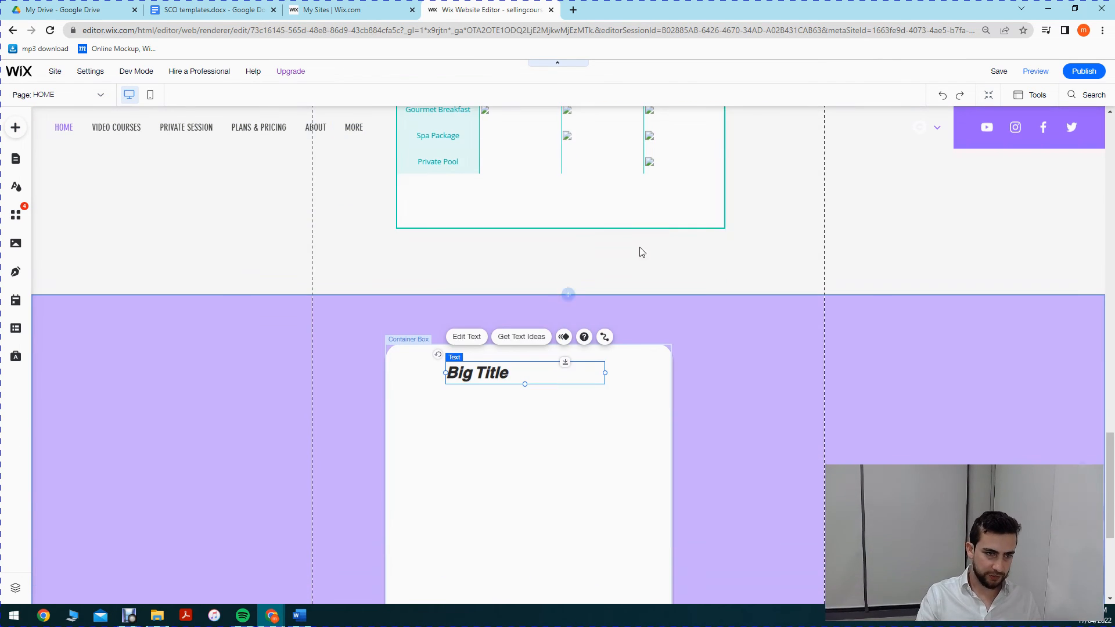
pyautogui.scroll(-3, 534, 307)
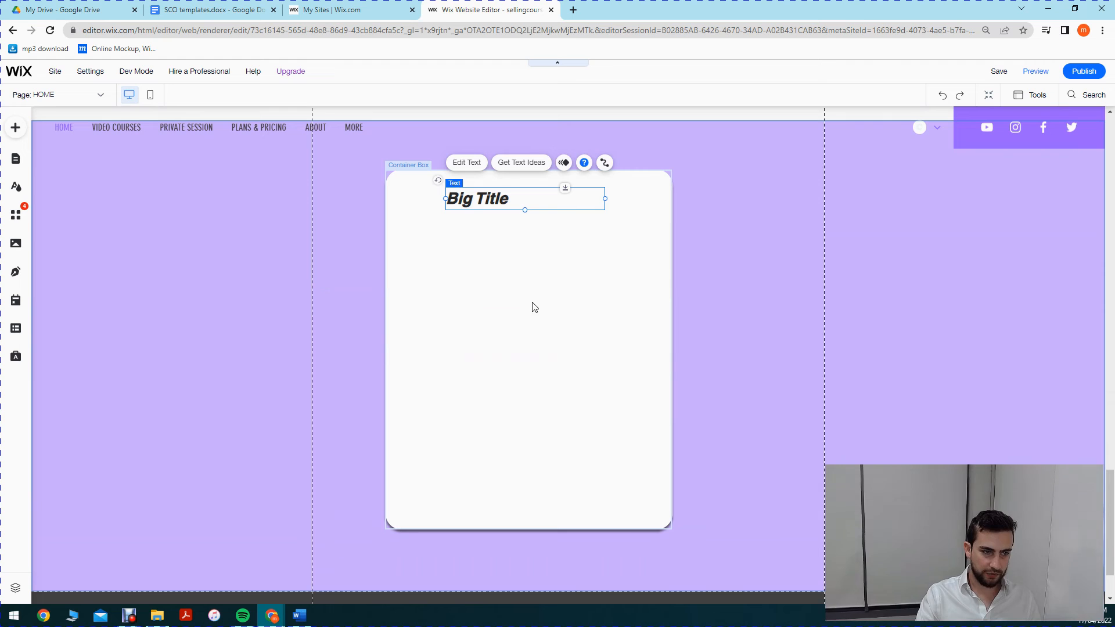
# Step: Delete the Big Title text from the white container box
pyautogui.click(636, 252)
pyautogui.scroll(3, 520, 311)
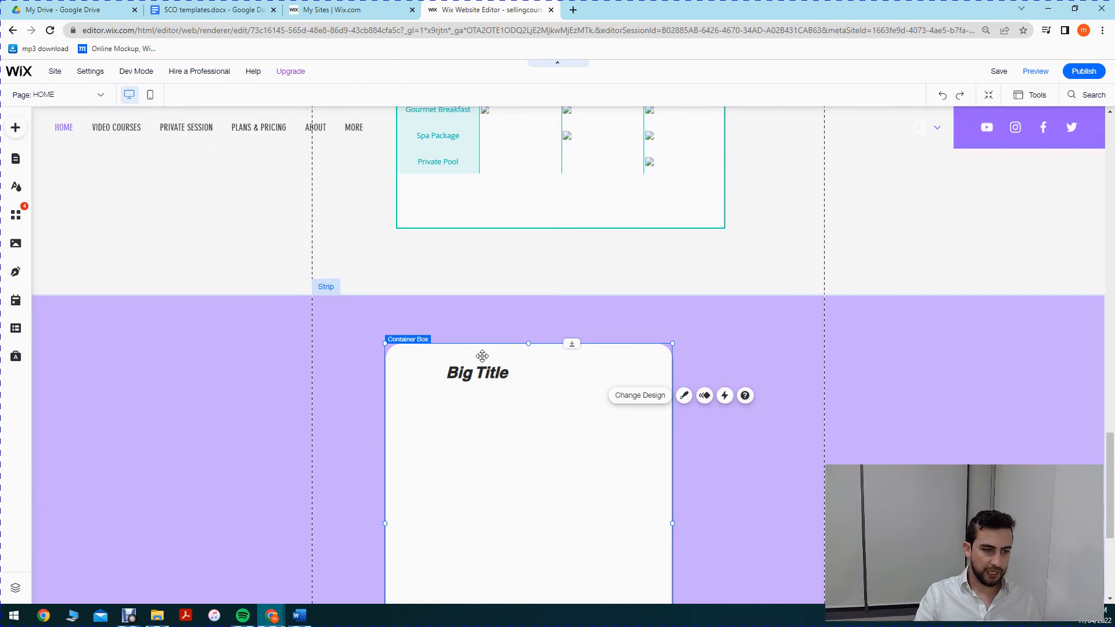
pyautogui.click(482, 375)
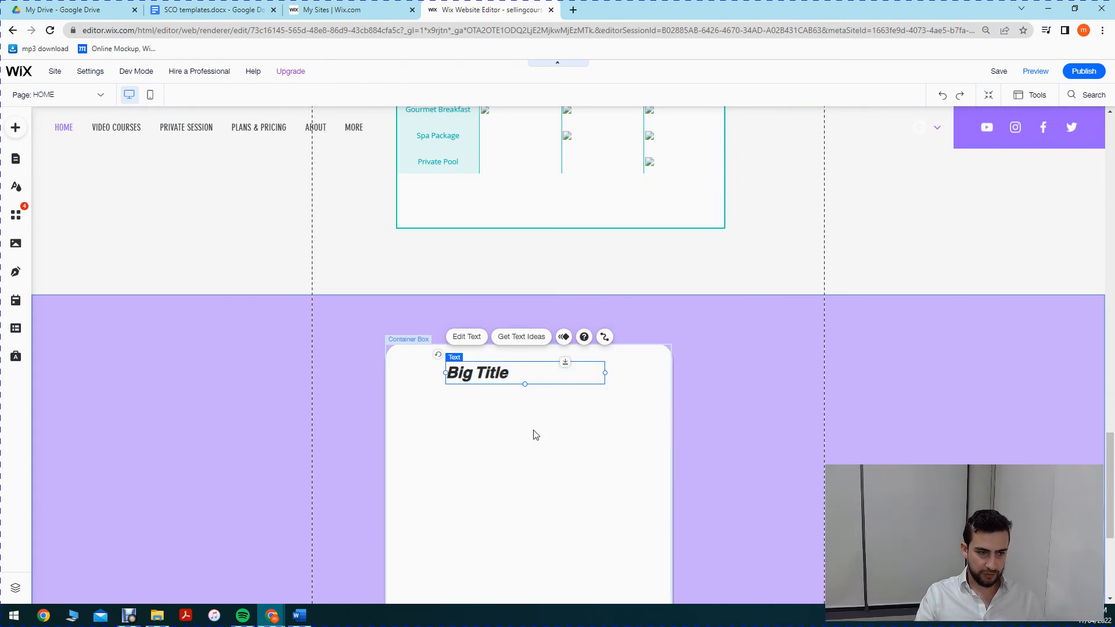
# Step: Copy the "Everyone has something valuable to teach" heading and paste it over the white container box in the purple strip above the footer
pyautogui.scroll(15, 520, 436)
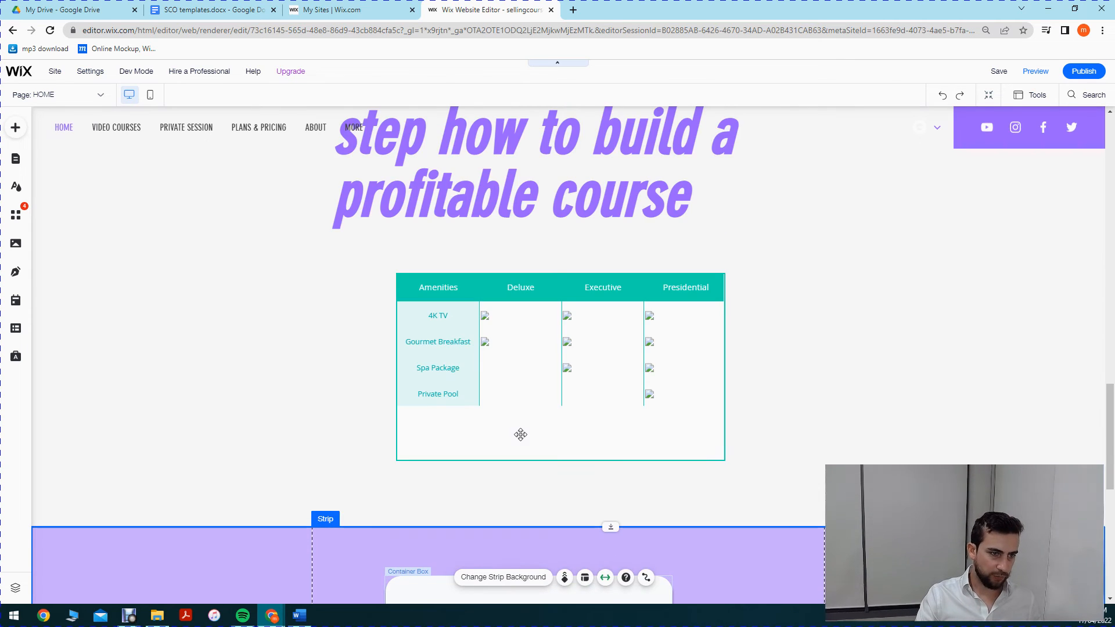
pyautogui.scroll(4, 520, 434)
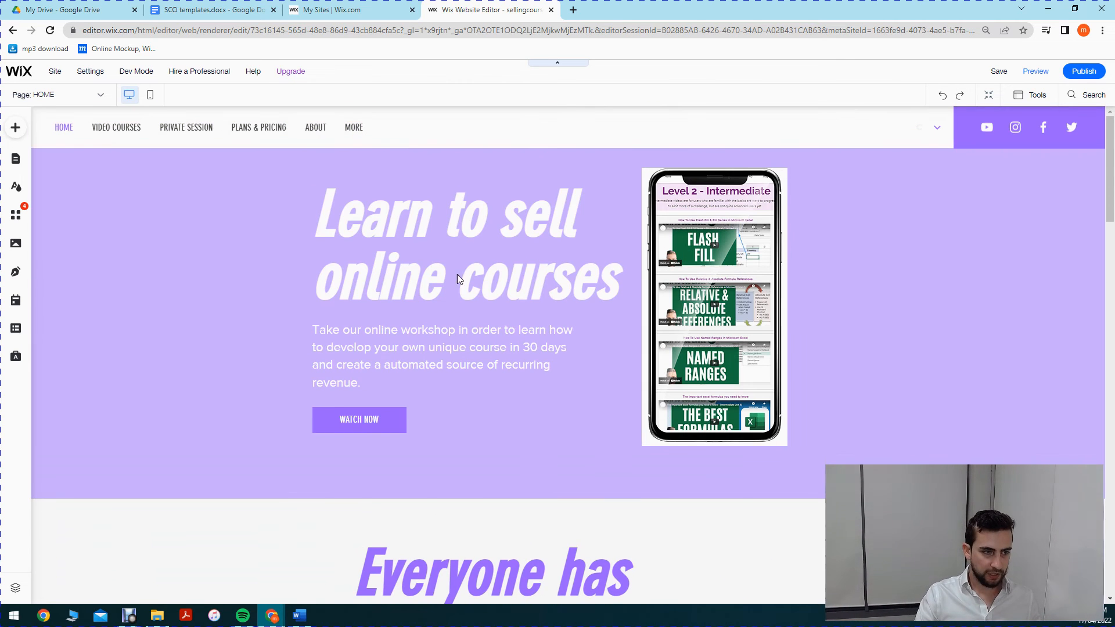
pyautogui.scroll(-6, 488, 414)
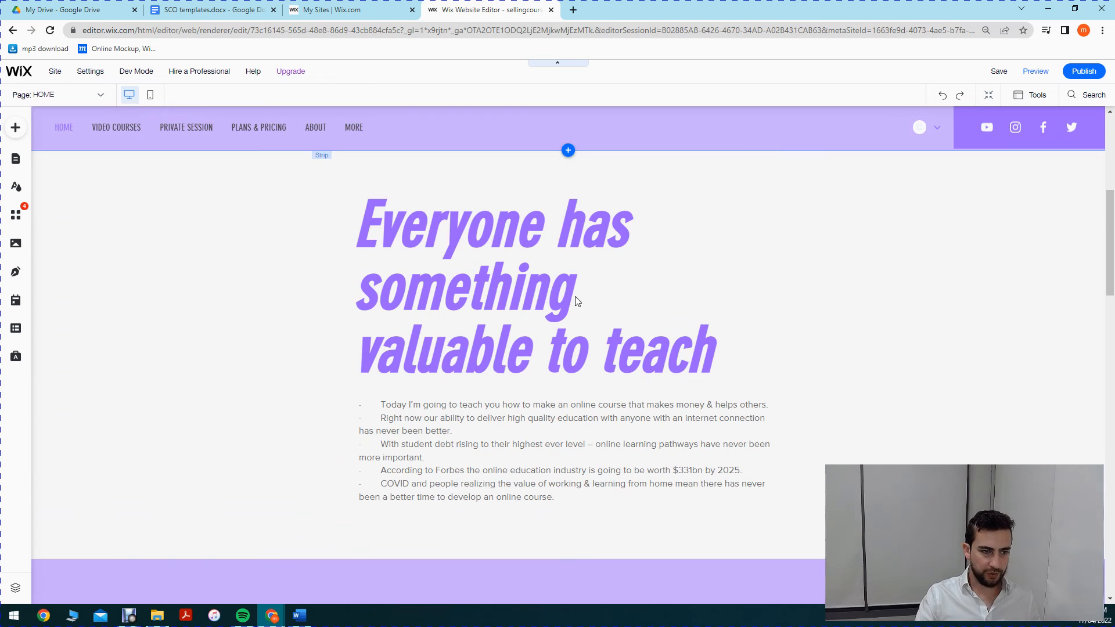
pyautogui.click(520, 307)
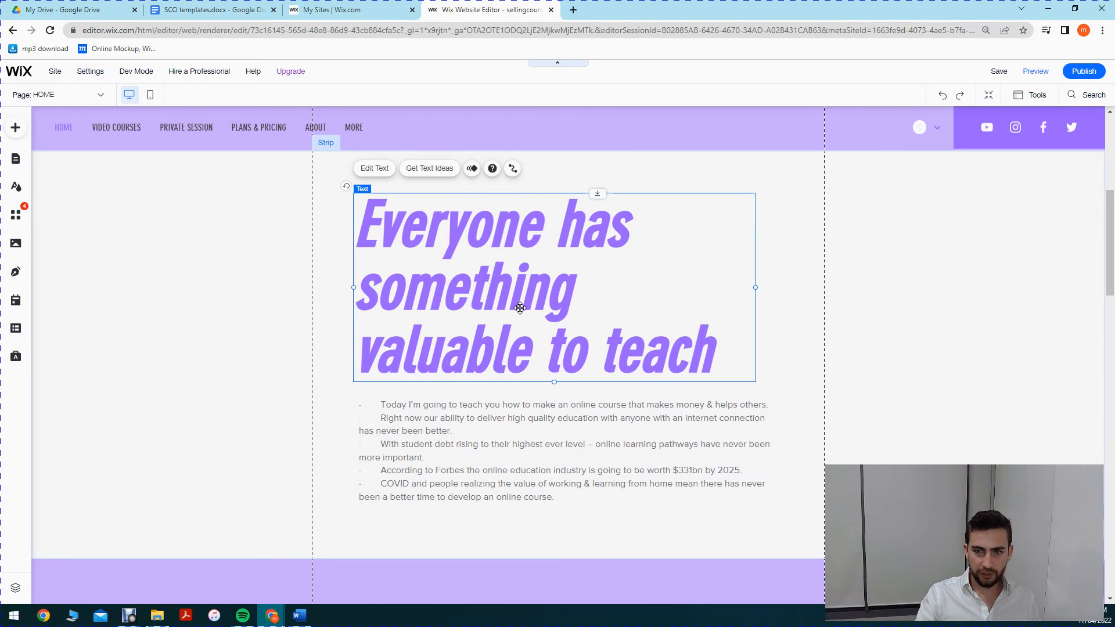
pyautogui.scroll(-1, 525, 293)
pyautogui.scroll(-10, 528, 239)
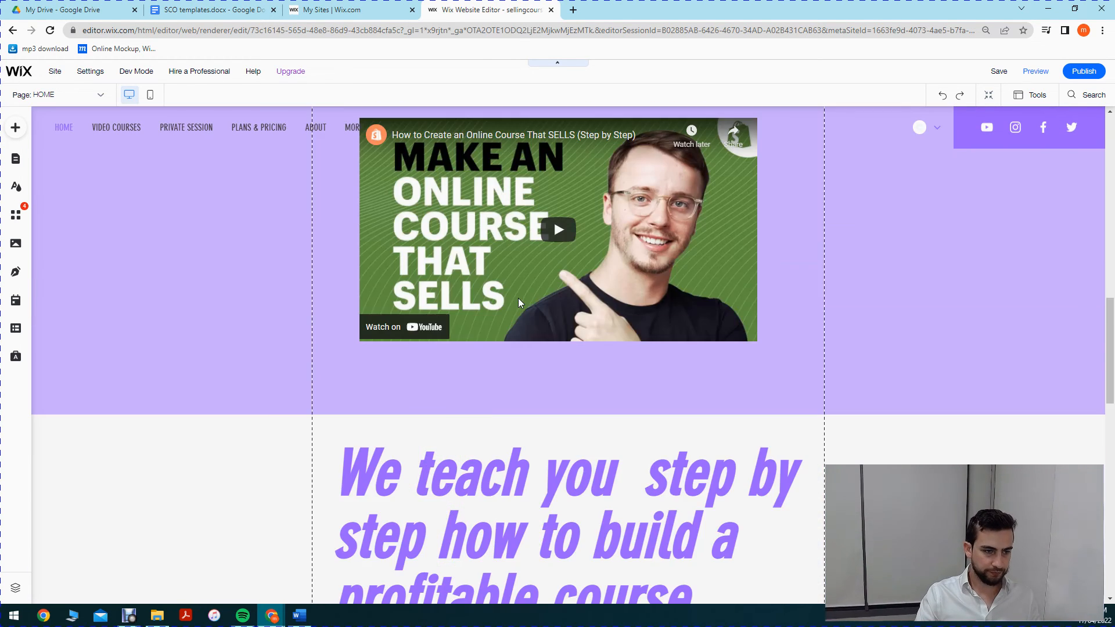
pyautogui.scroll(-5, 514, 313)
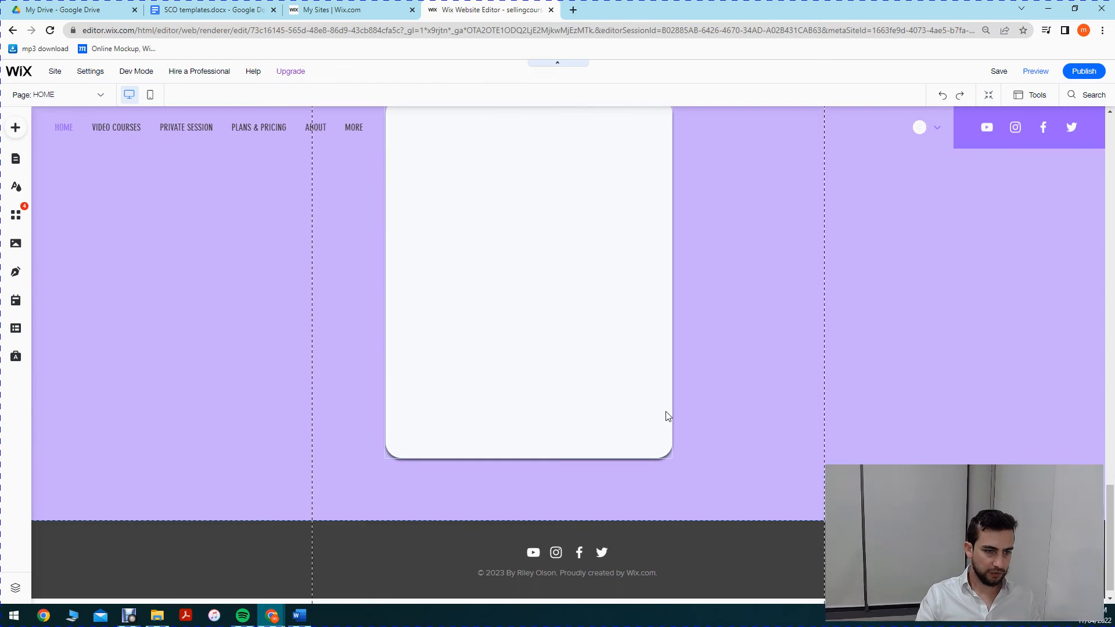
pyautogui.click(538, 303)
pyautogui.rightClick(574, 333)
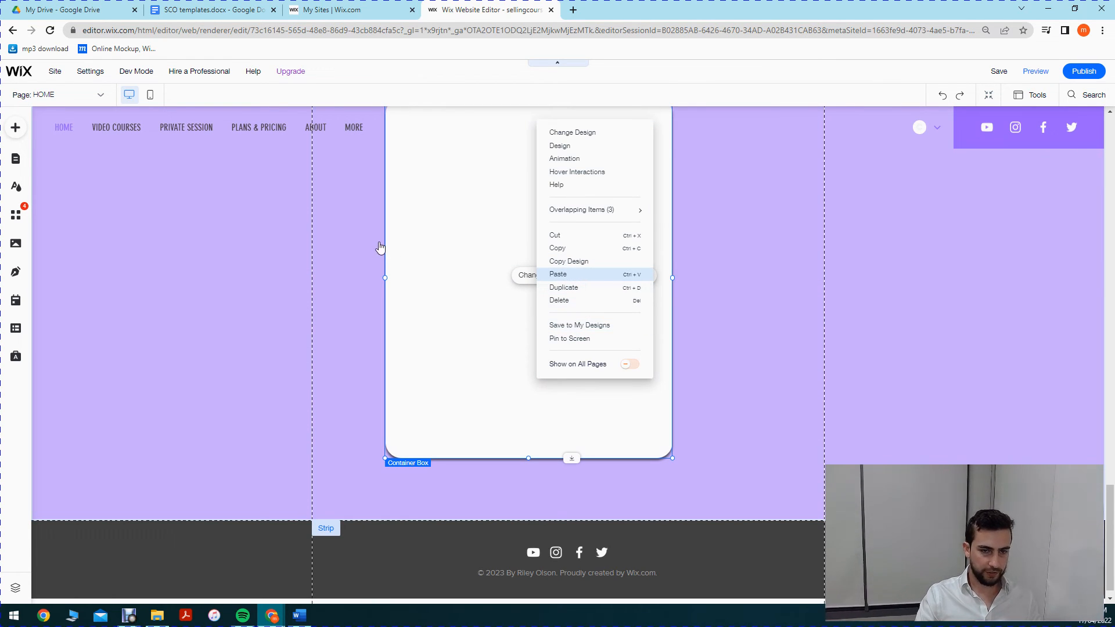
pyautogui.click(698, 471)
pyautogui.scroll(3, 698, 471)
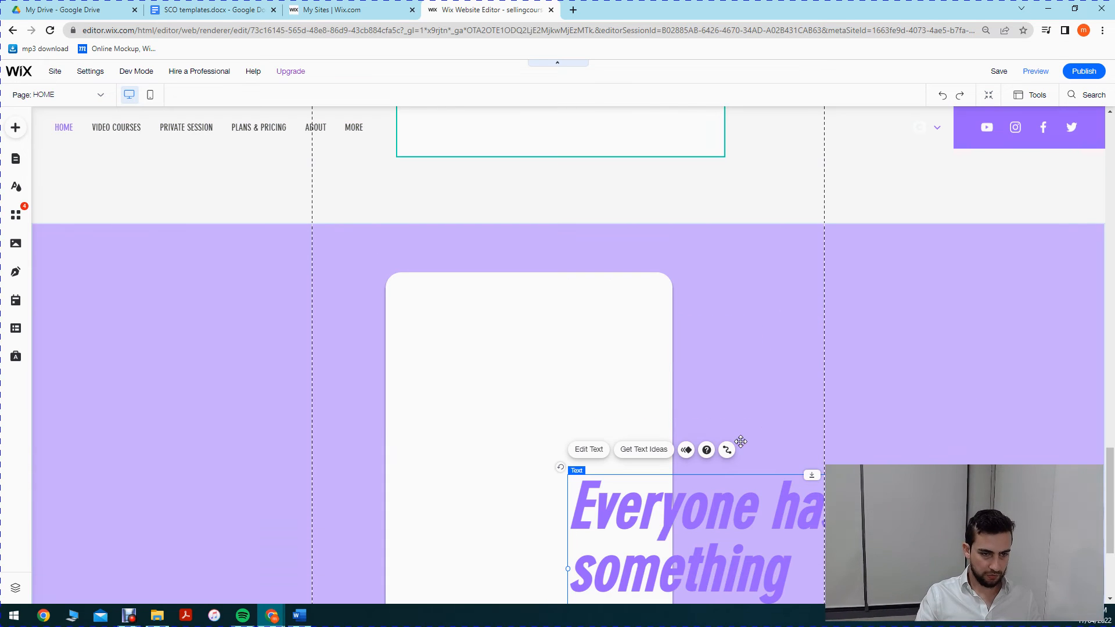
# Step: Set the font size of the pasted "Everyone has something valuable to teach" heading to 30 px
pyautogui.click(618, 484)
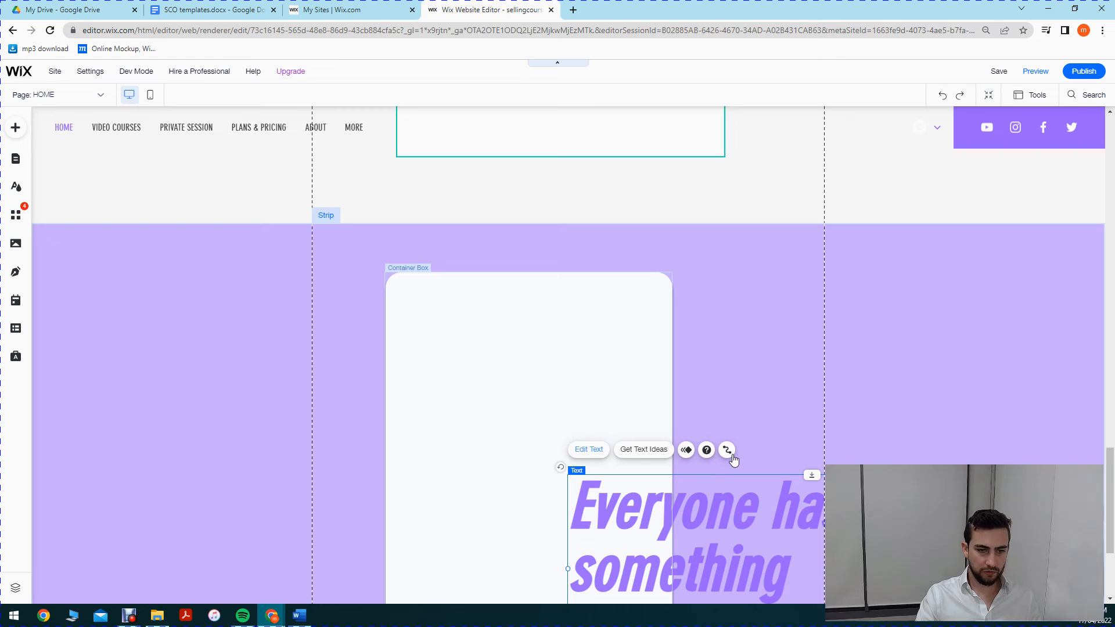
pyautogui.click(536, 460)
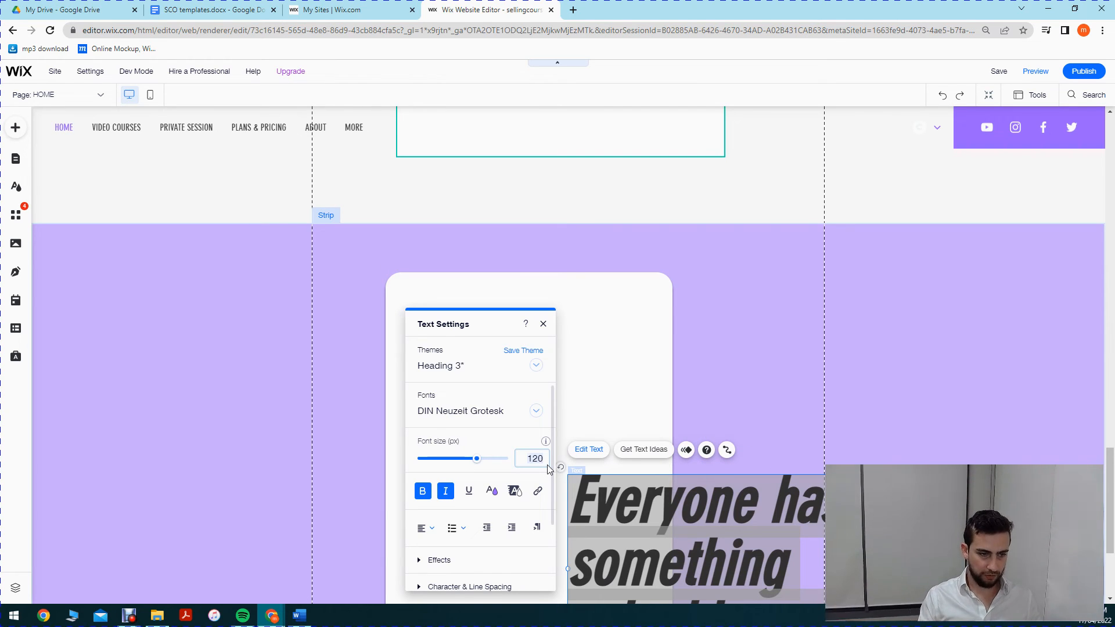
pyautogui.press('BackSpace')
pyautogui.press('Return')
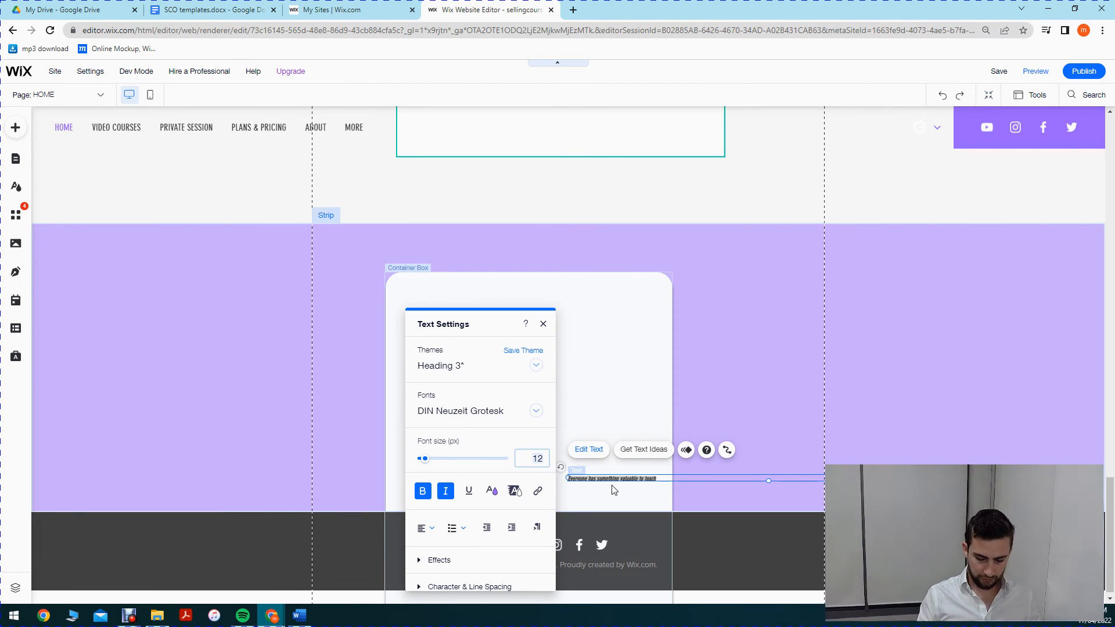
pyautogui.press('BackSpace')
pyautogui.press('BackSpace')
pyautogui.write('30')
pyautogui.press('Return')
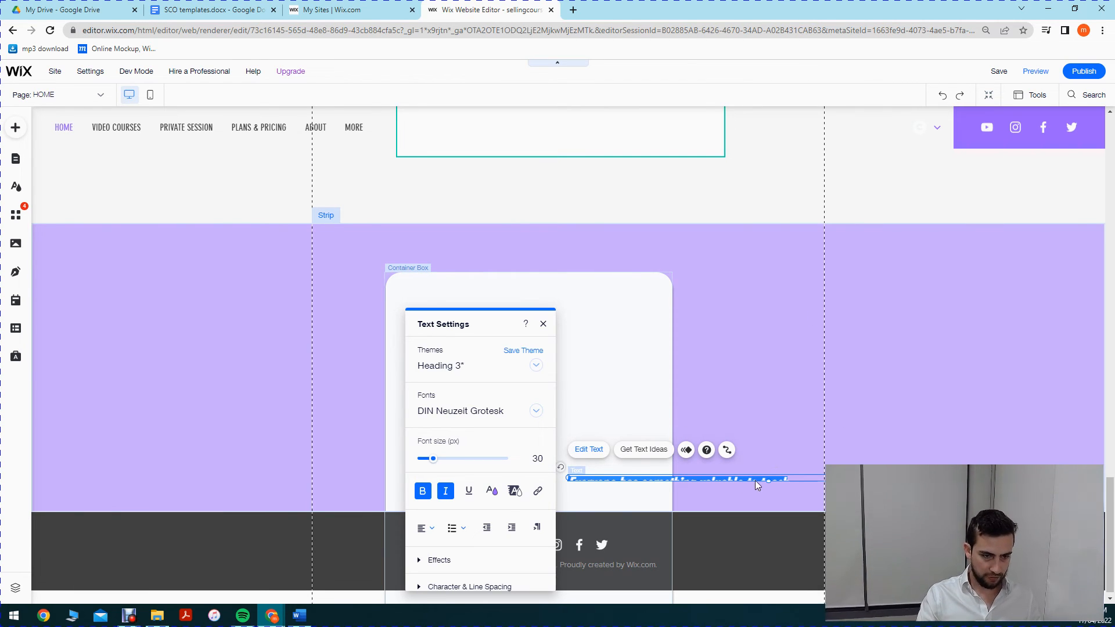
pyautogui.click(1009, 450)
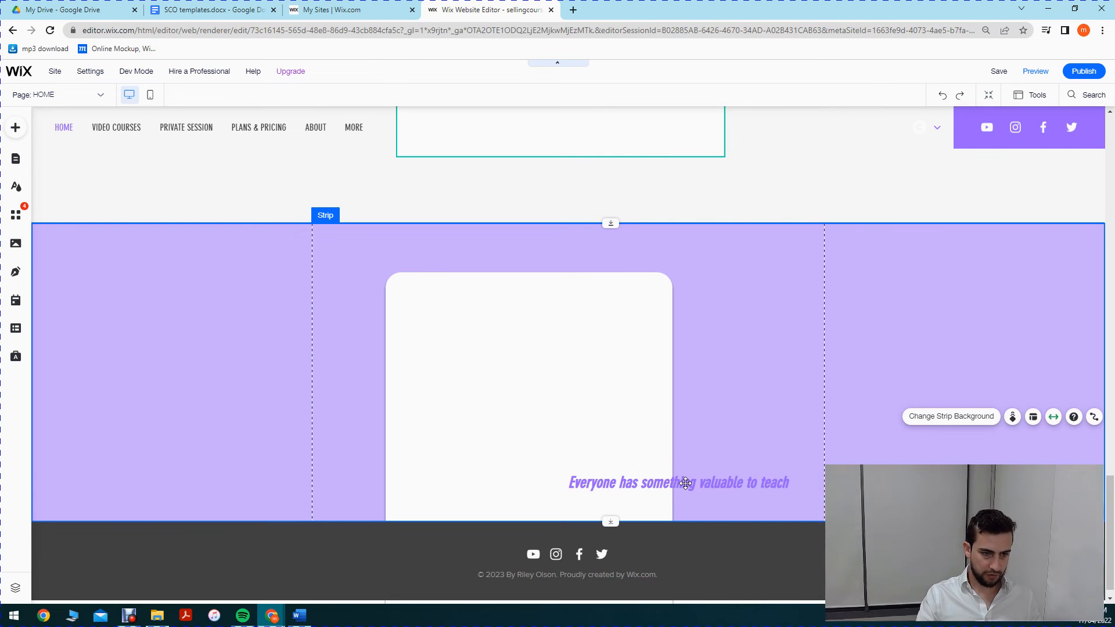
# Step: Move the pasted heading to the top of the white container box and narrow its text frame to fit inside the box
pyautogui.click(717, 484)
pyautogui.moveTo(578, 295); pyautogui.dragTo(569, 290)
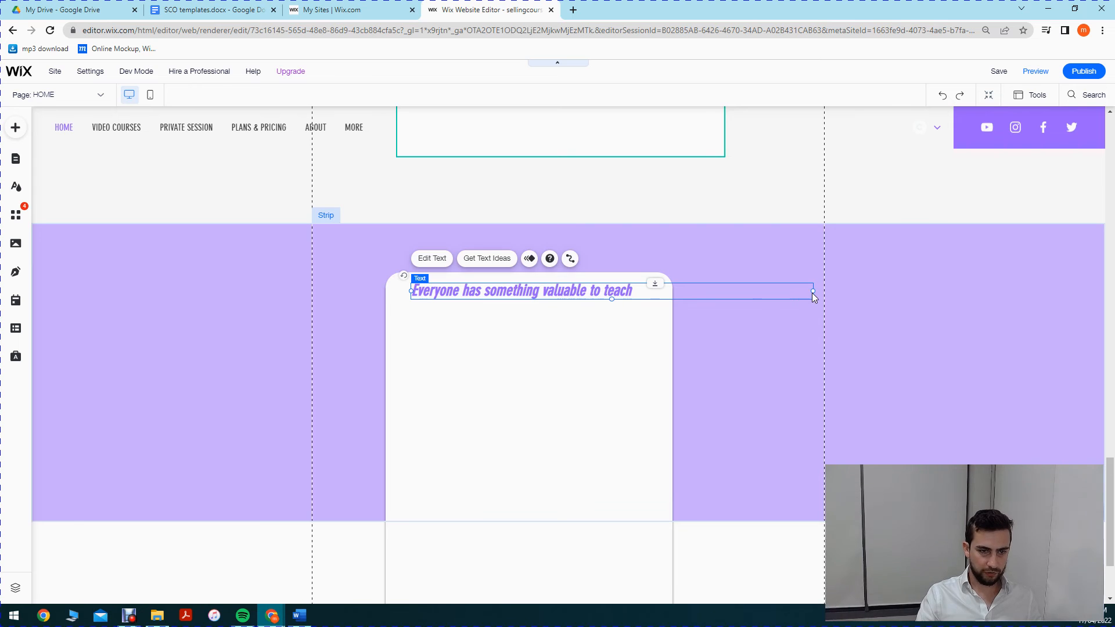
pyautogui.moveTo(814, 291); pyautogui.dragTo(646, 297)
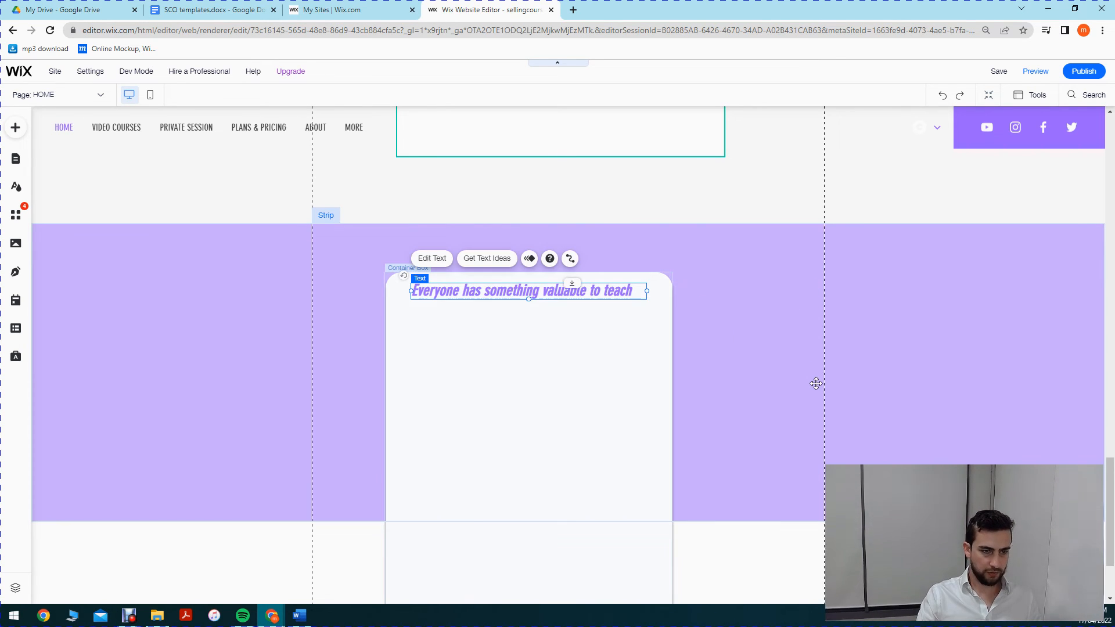
# Step: Stretch the purple strip downward past the bottom of the white container box, to a height of about 885 px
pyautogui.click(788, 370)
pyautogui.scroll(-2, 602, 587)
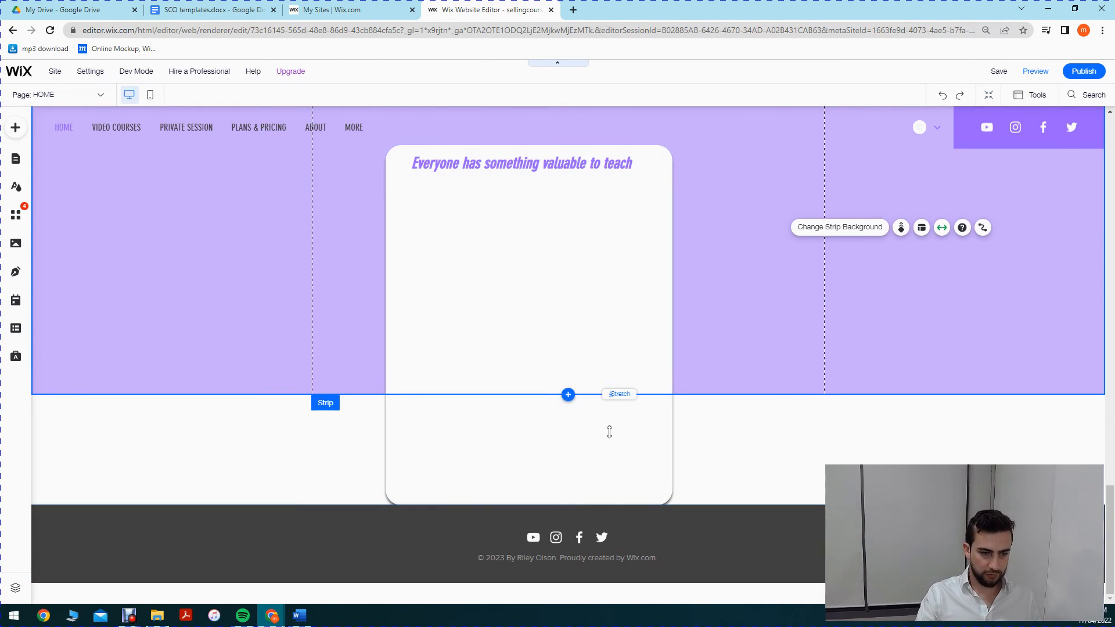
pyautogui.moveTo(612, 548); pyautogui.dragTo(611, 559)
pyautogui.click(548, 269)
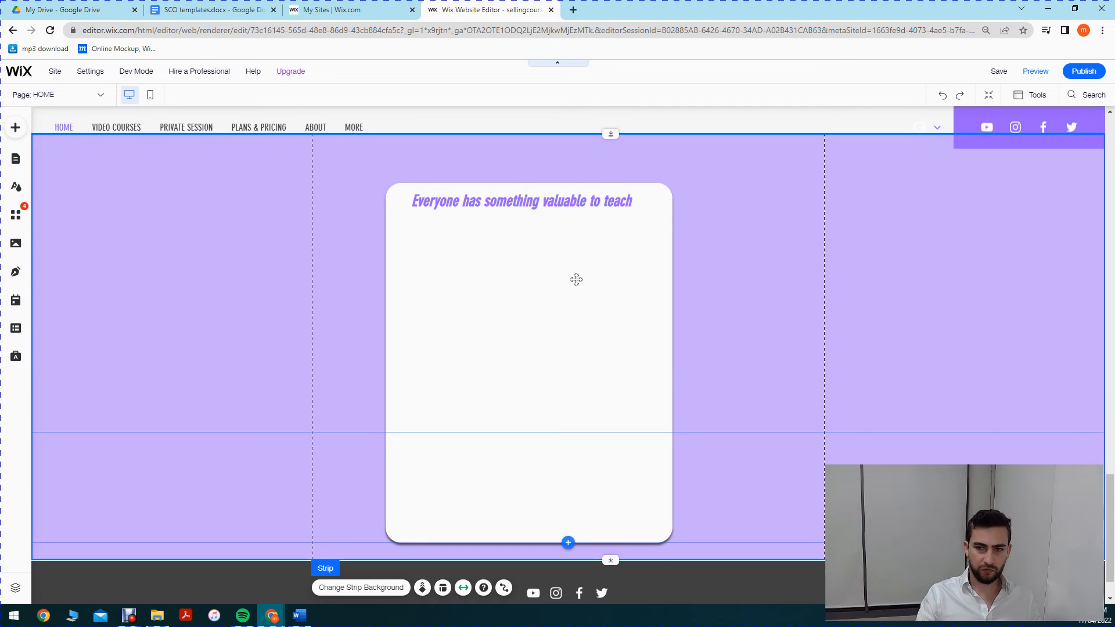
pyautogui.click(716, 516)
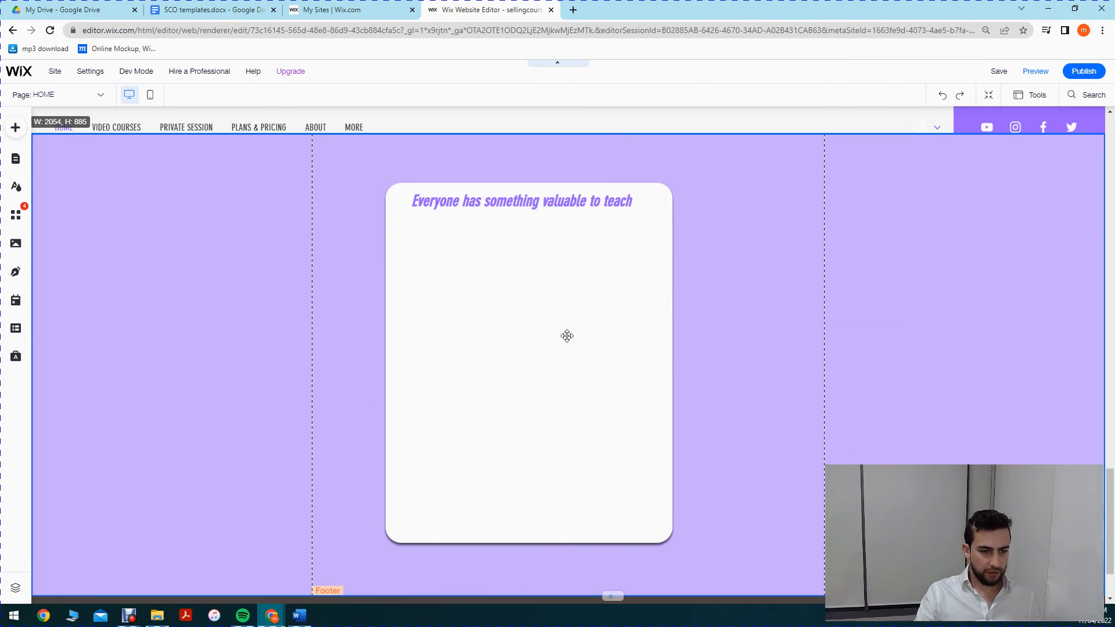
pyautogui.scroll(-2, 635, 296)
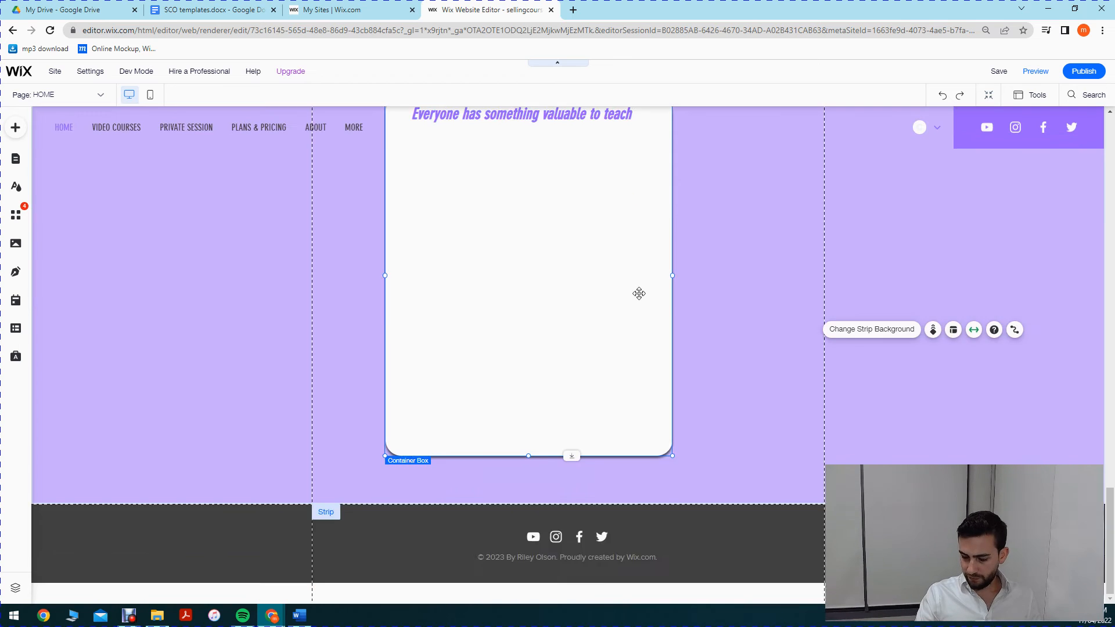
# Step: Shift the white container box slightly to the right within the purple strip
pyautogui.scroll(1, 645, 287)
pyautogui.click(651, 282)
pyautogui.scroll(2, 651, 282)
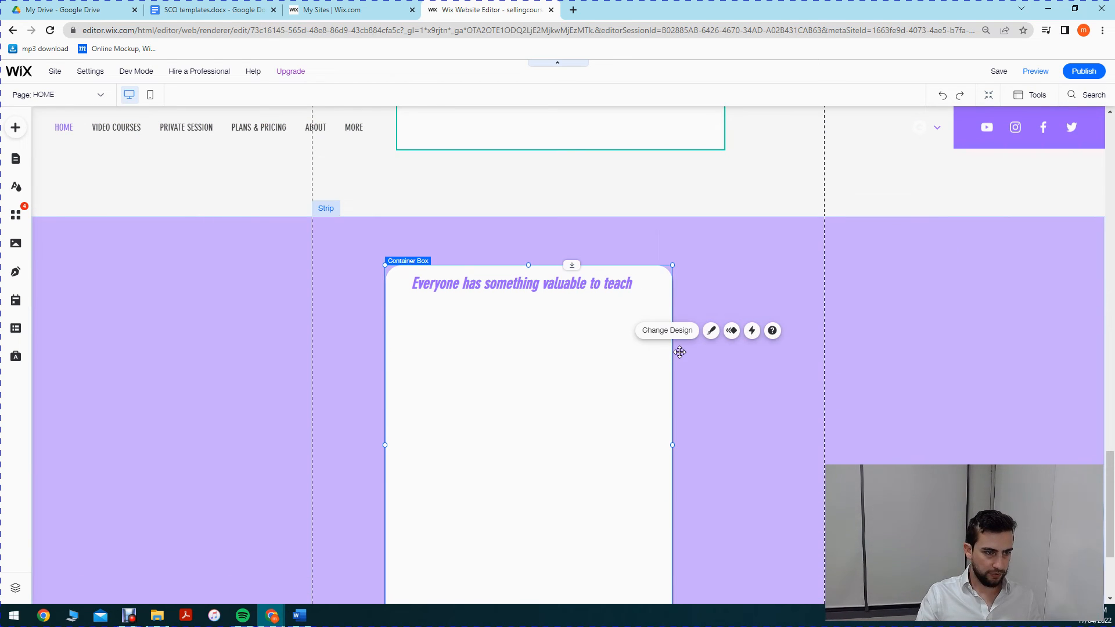
pyautogui.moveTo(666, 354)
pyautogui.mouseDown()
pyautogui.moveTo(676, 353)
pyautogui.moveTo(667, 353)
pyautogui.mouseUp()
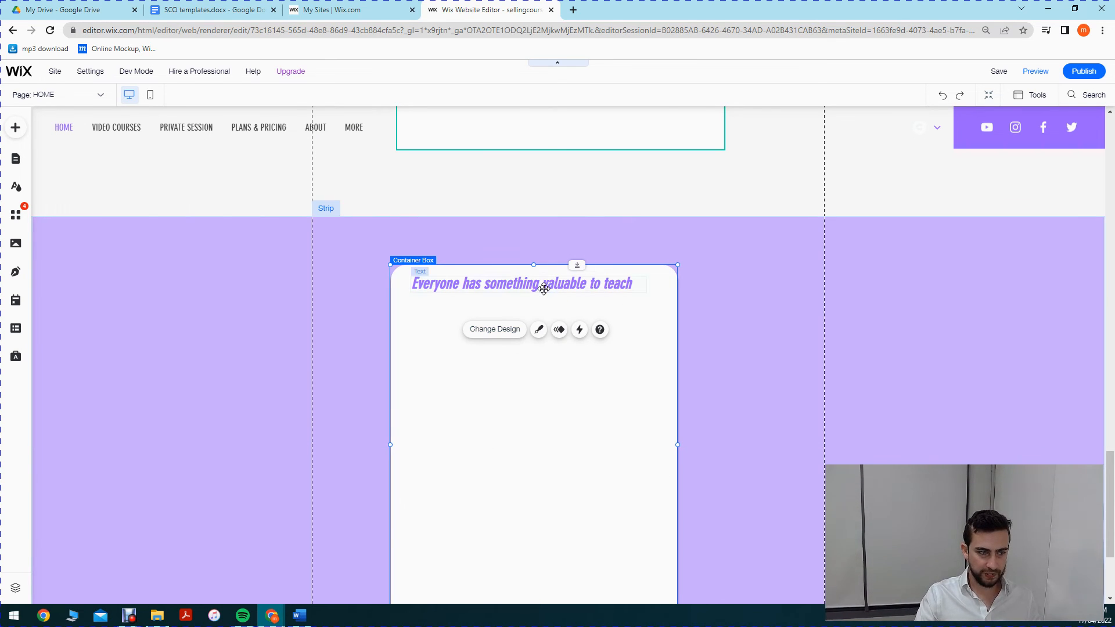
# Step: Move the heading slightly down and right so it is horizontally centred in the white container box
pyautogui.click(543, 289)
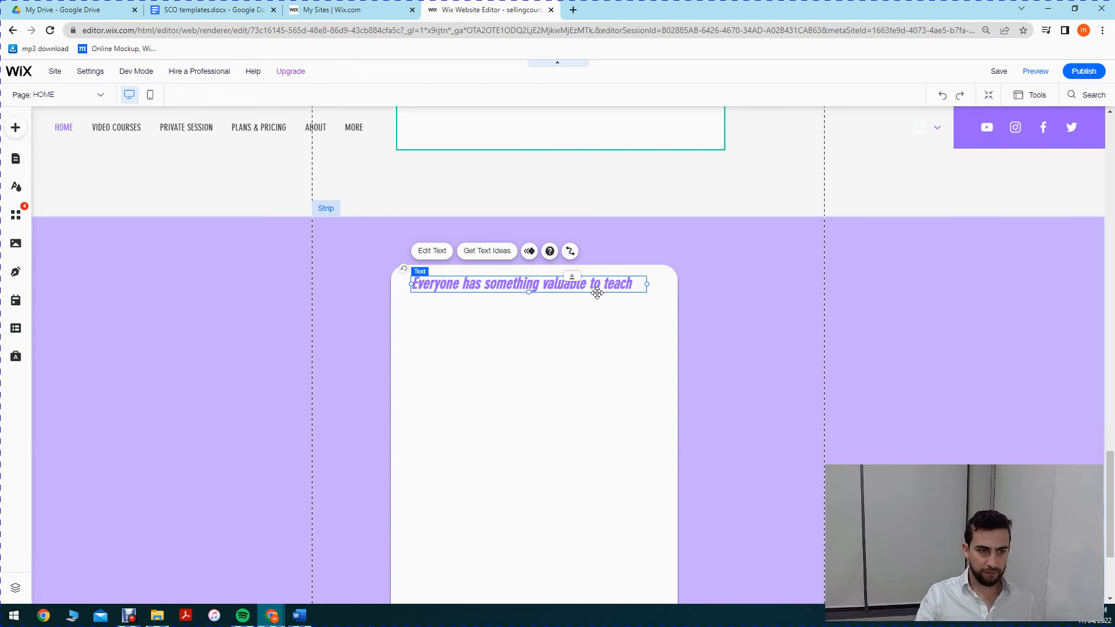
pyautogui.moveTo(593, 288); pyautogui.dragTo(593, 294)
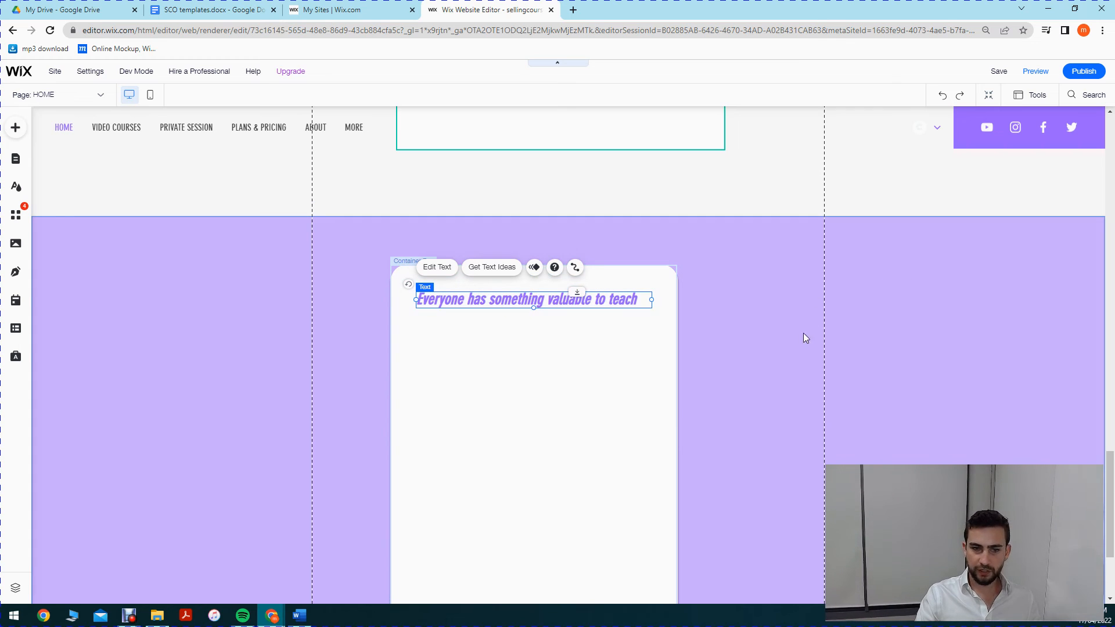
pyautogui.click(562, 447)
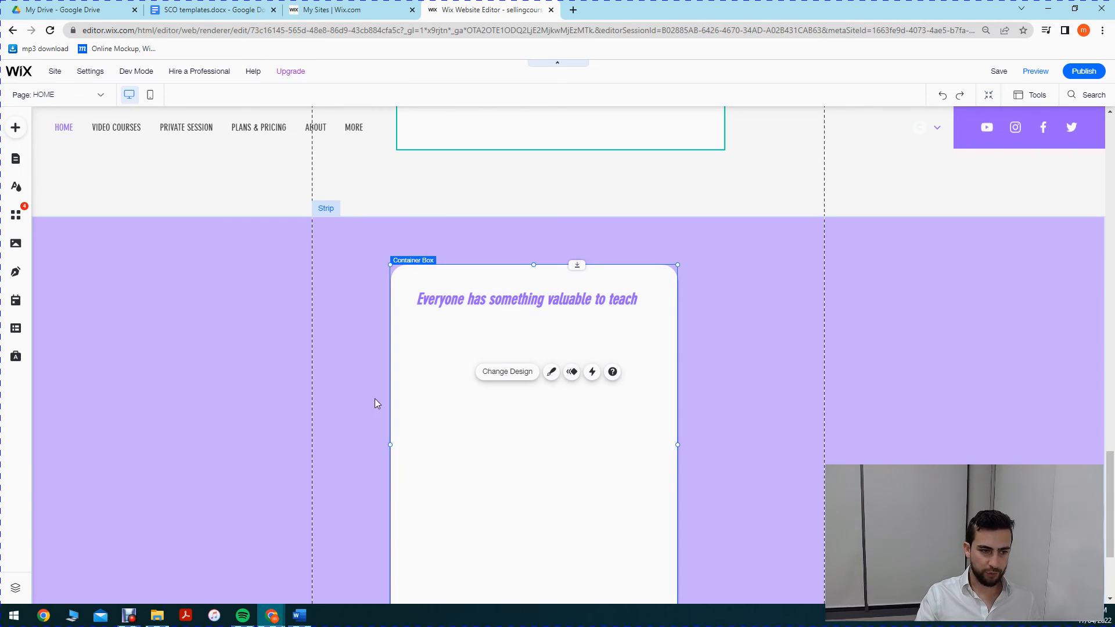
# Step: Examine the course-offer card on the exceltraining.online home page and review the Wix home page from top to footer
pyautogui.click(311, 324)
pyautogui.click(575, 301)
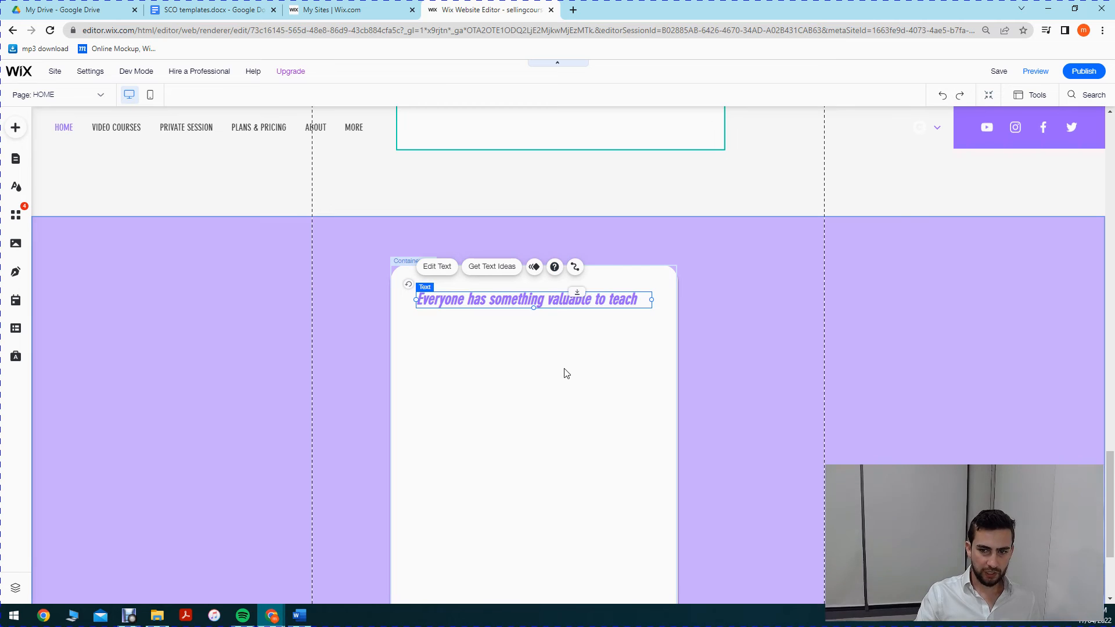
pyautogui.scroll(-2, 566, 373)
pyautogui.moveTo(545, 1)
pyautogui.mouseDown()
pyautogui.moveTo(546, 32)
pyautogui.moveTo(535, 17)
pyautogui.mouseUp()
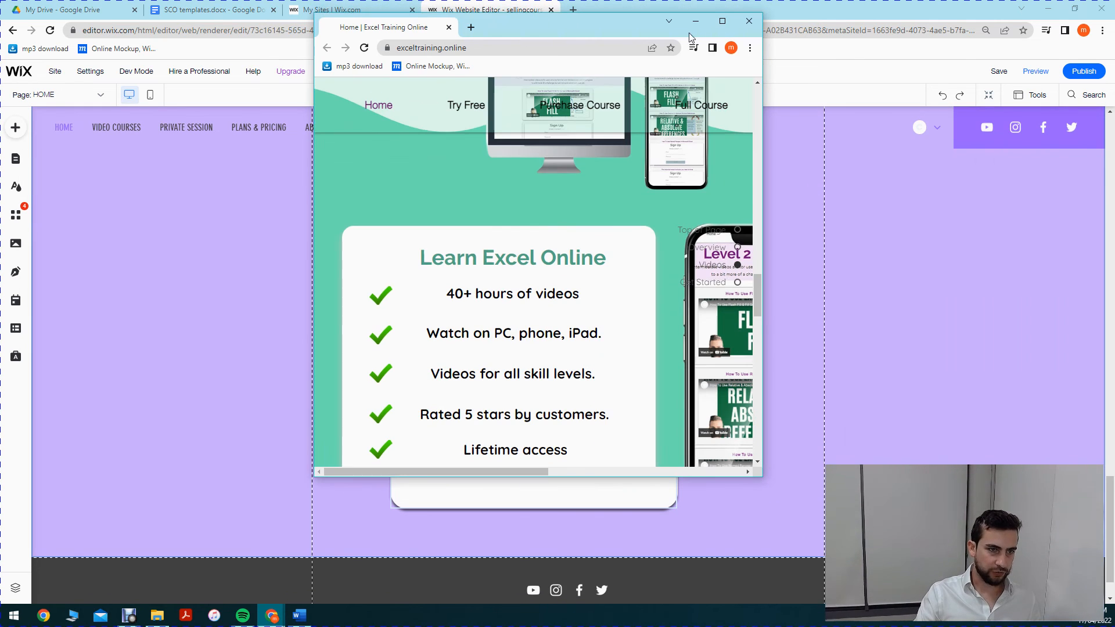
pyautogui.click(723, 23)
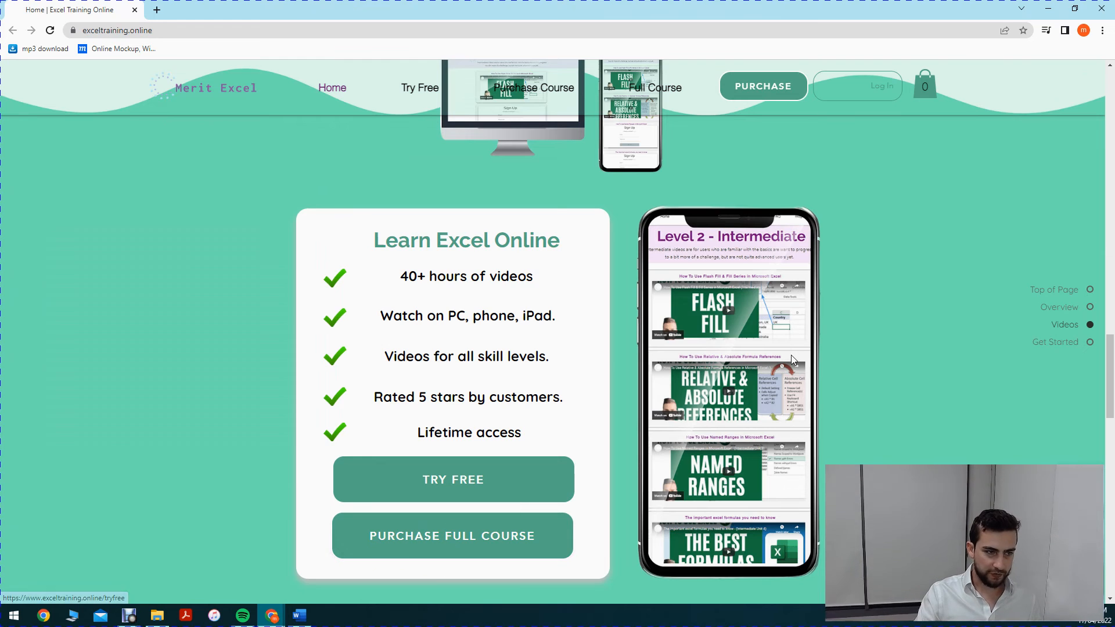
pyautogui.moveTo(661, 2); pyautogui.dragTo(758, 0)
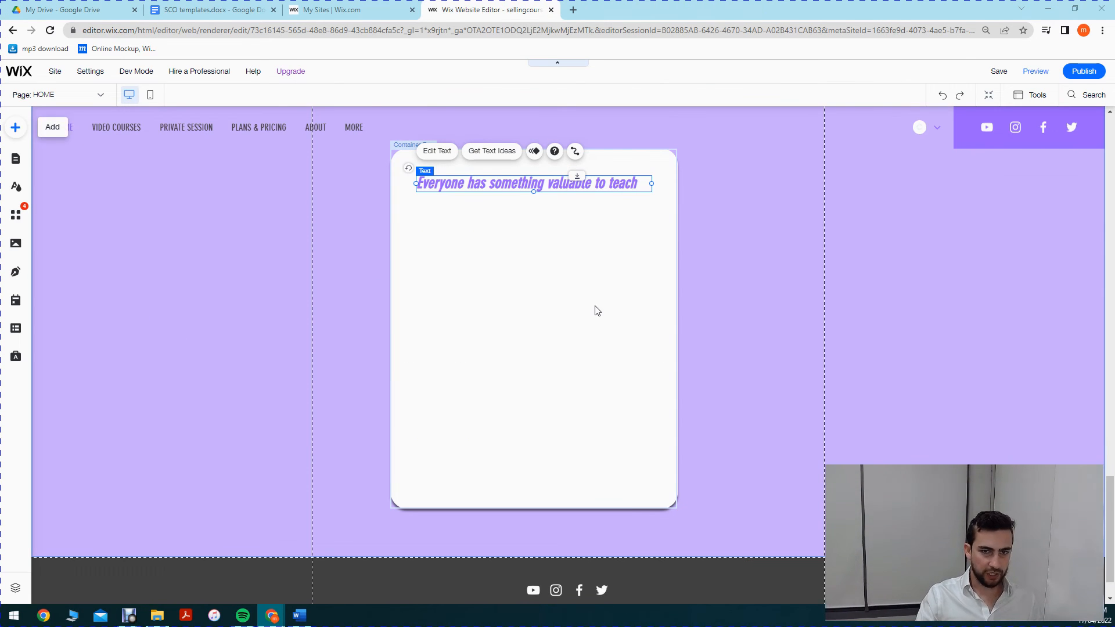
pyautogui.moveTo(1110, 508); pyautogui.dragTo(1113, 345)
pyautogui.moveTo(1112, 416); pyautogui.dragTo(1112, 161)
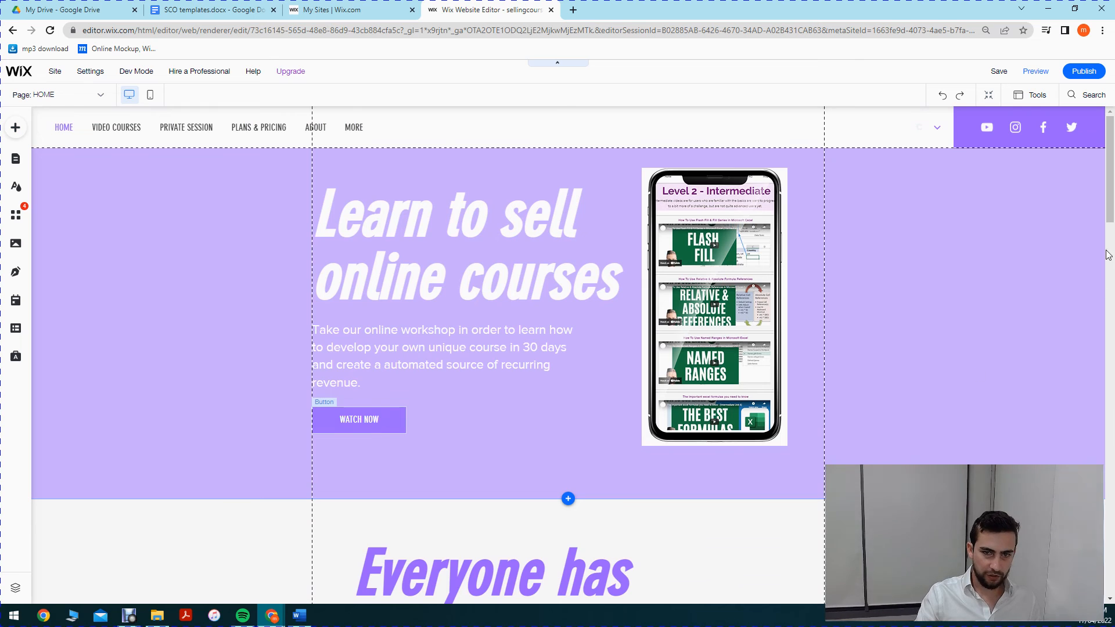
pyautogui.moveTo(1110, 197); pyautogui.dragTo(1110, 573)
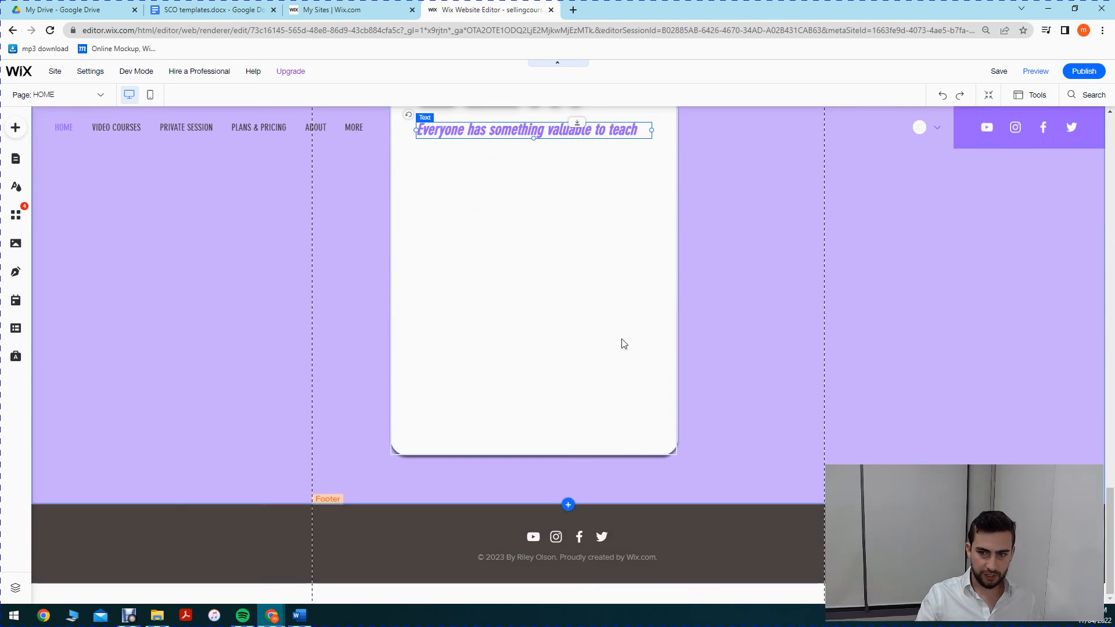
pyautogui.scroll(3, 551, 340)
pyautogui.scroll(-2, 145, 282)
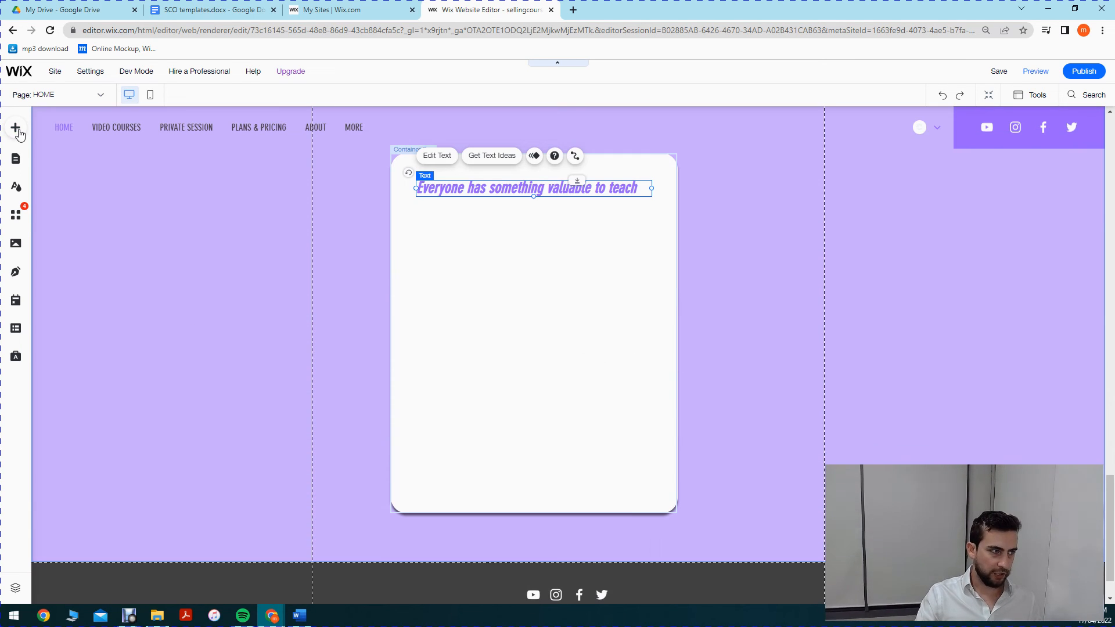
# Step: Add the italic solid-purple themed button near the bottom of the white container box, enlarge it, and shift it towards the box's centre
pyautogui.click(17, 129)
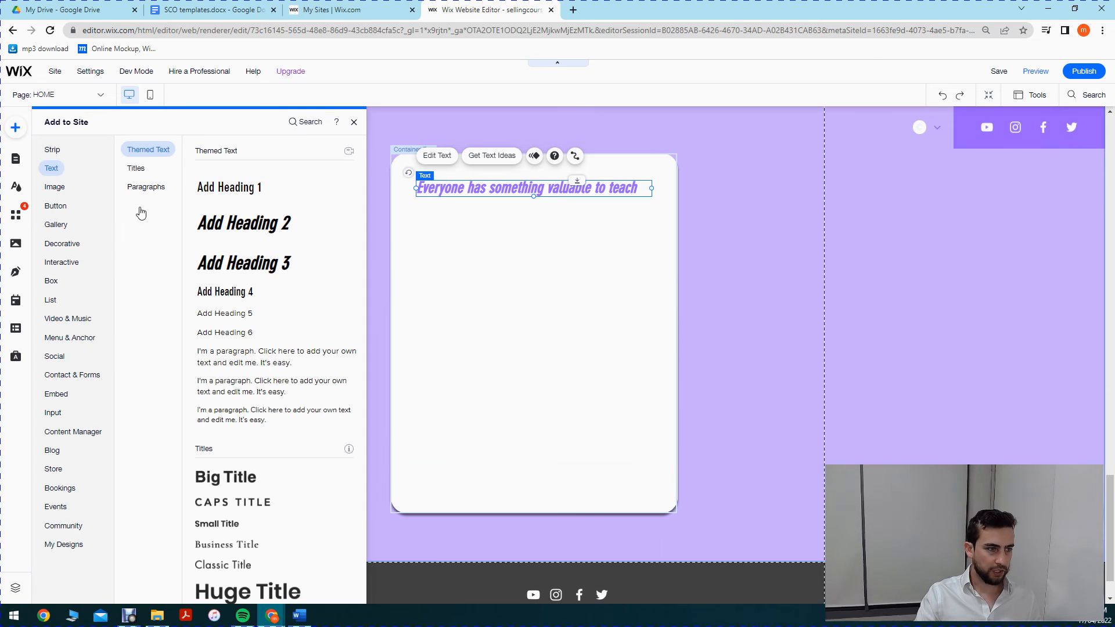
pyautogui.click(61, 208)
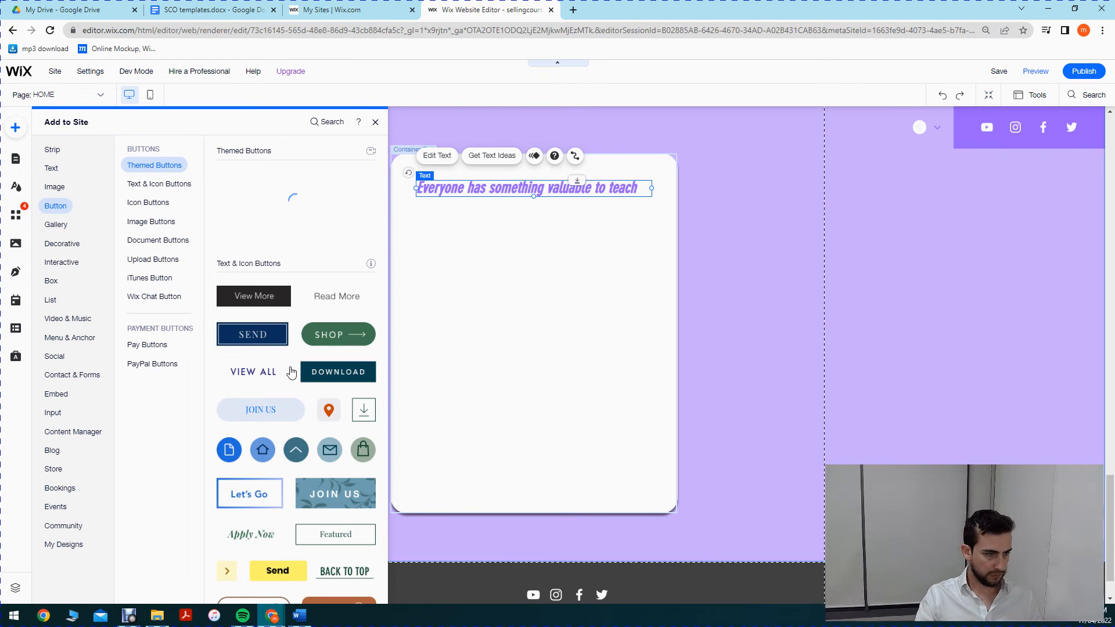
pyautogui.scroll(-7, 278, 568)
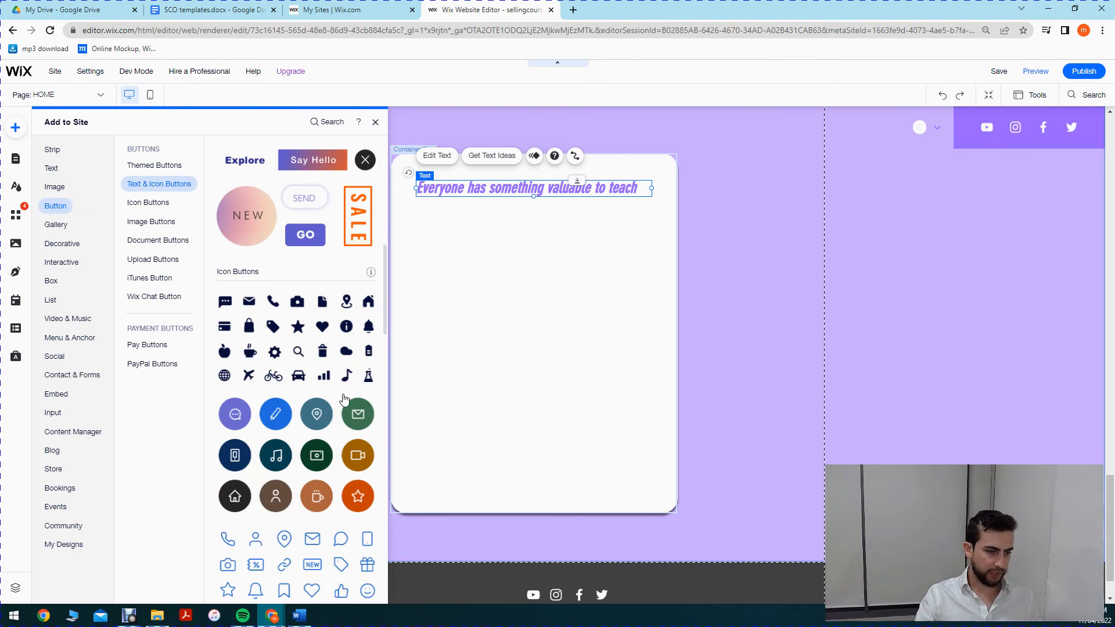
pyautogui.scroll(7, 314, 396)
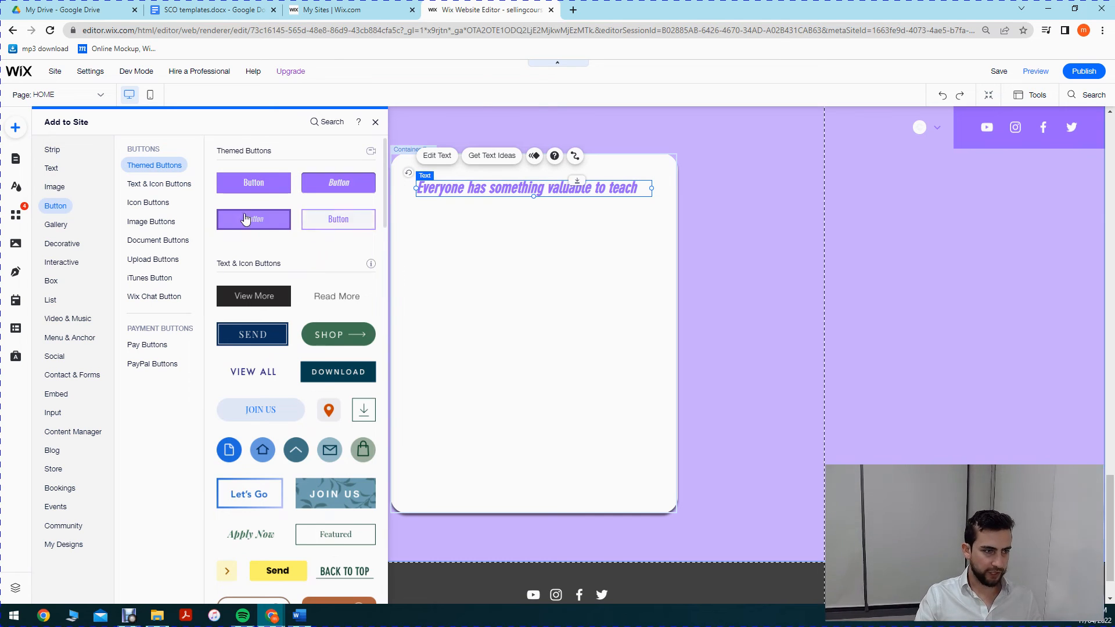
pyautogui.moveTo(353, 192); pyautogui.dragTo(607, 526)
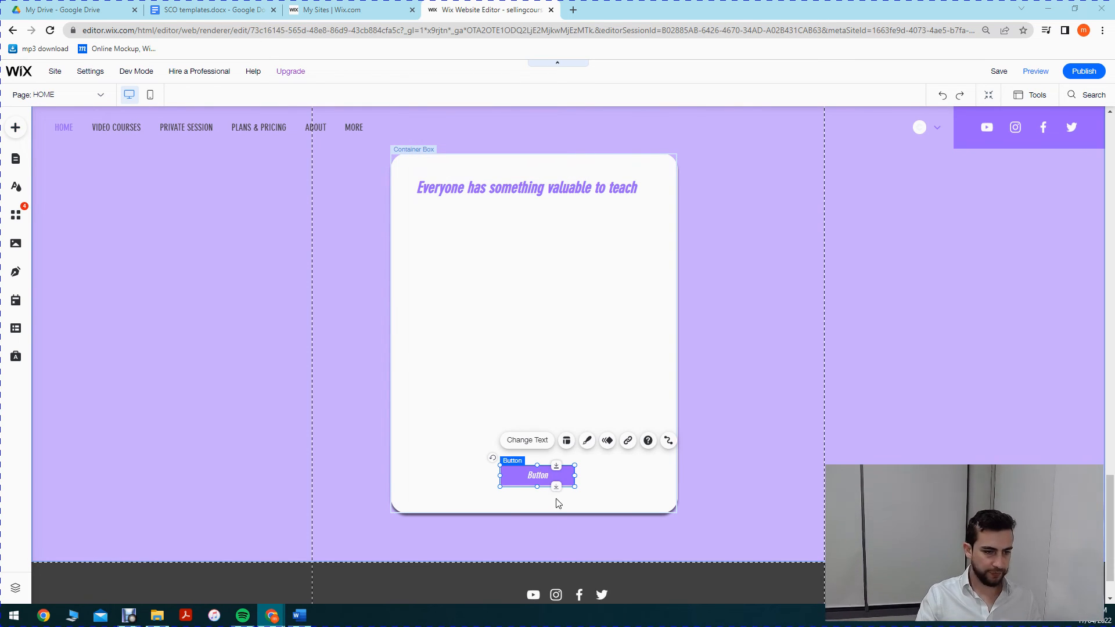
pyautogui.moveTo(574, 487); pyautogui.dragTo(623, 499)
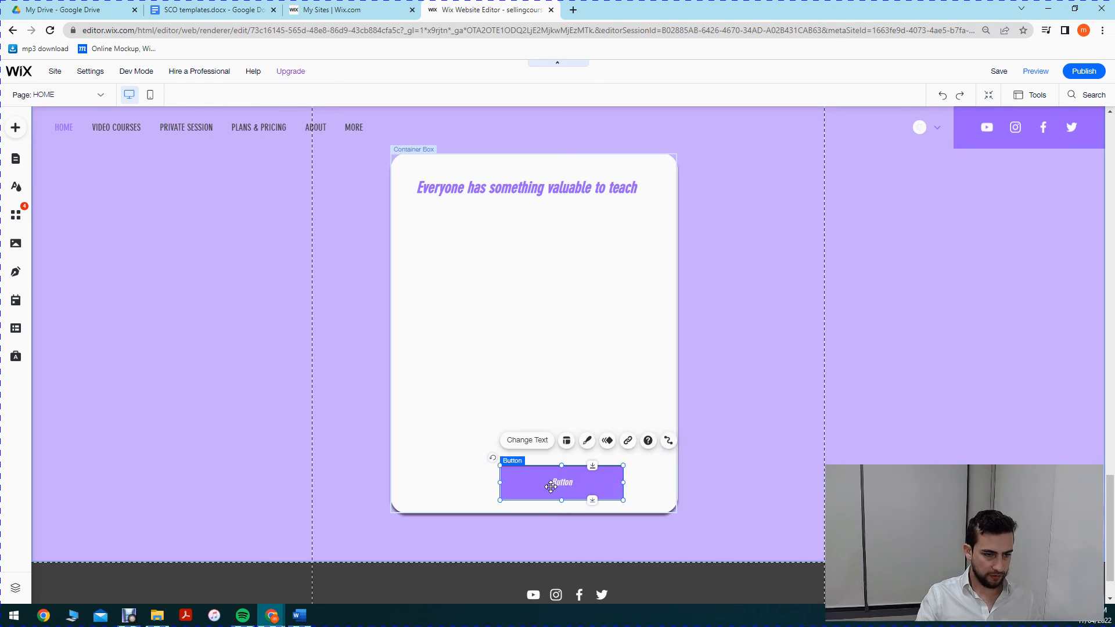
pyautogui.moveTo(550, 486)
pyautogui.mouseDown()
pyautogui.moveTo(509, 483)
pyautogui.moveTo(539, 477)
pyautogui.mouseUp()
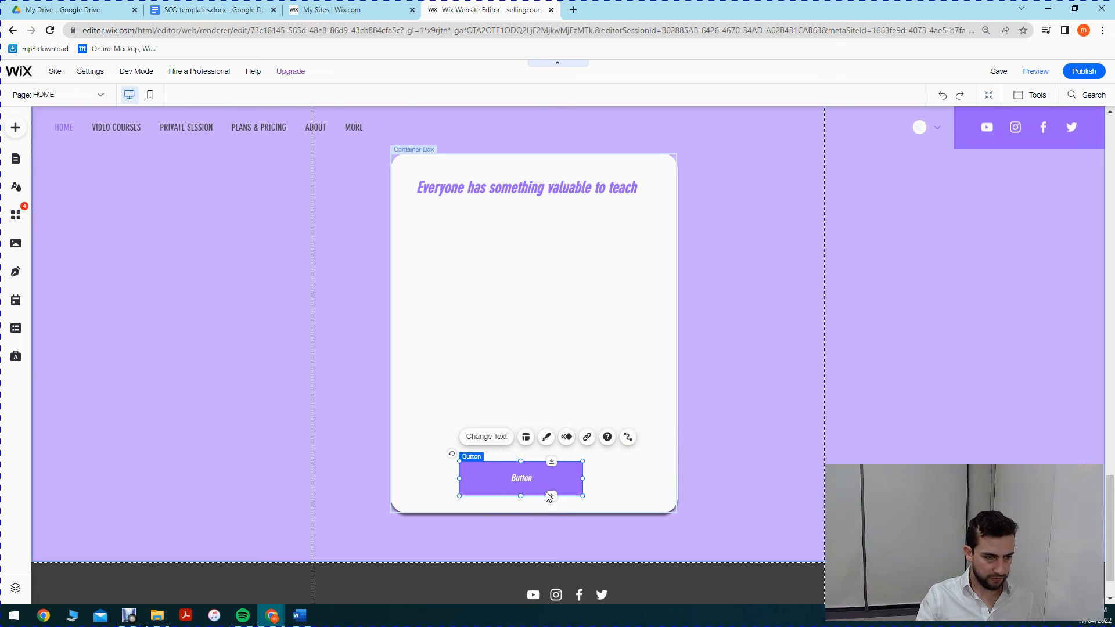
# Step: Set the new button's text to "Purcvhase full course"
pyautogui.click(558, 481)
pyautogui.click(534, 477)
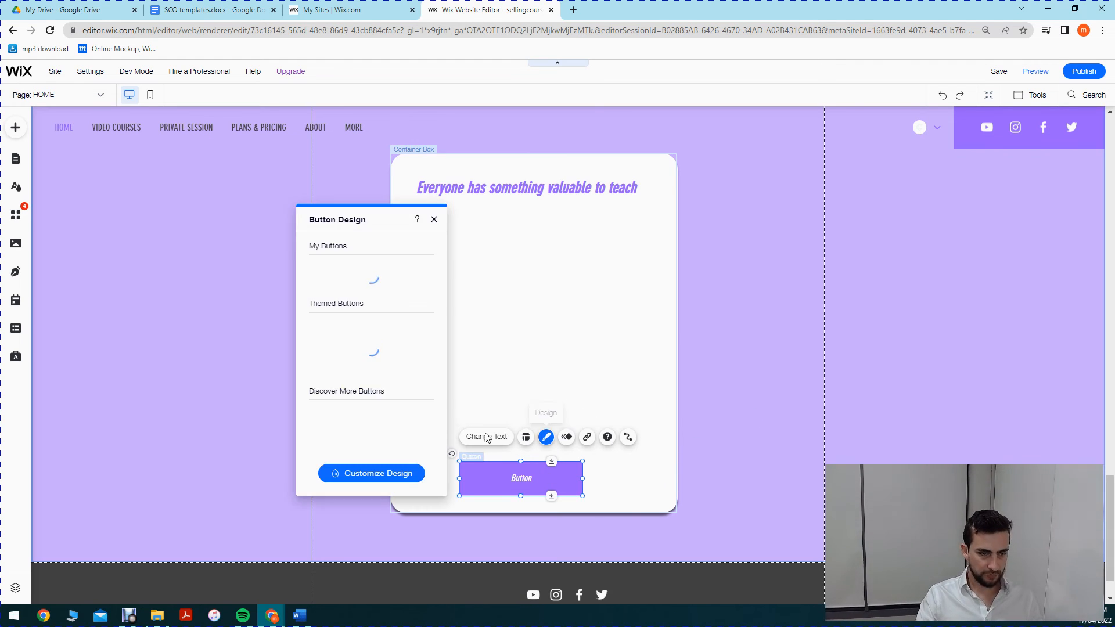
pyautogui.click(433, 220)
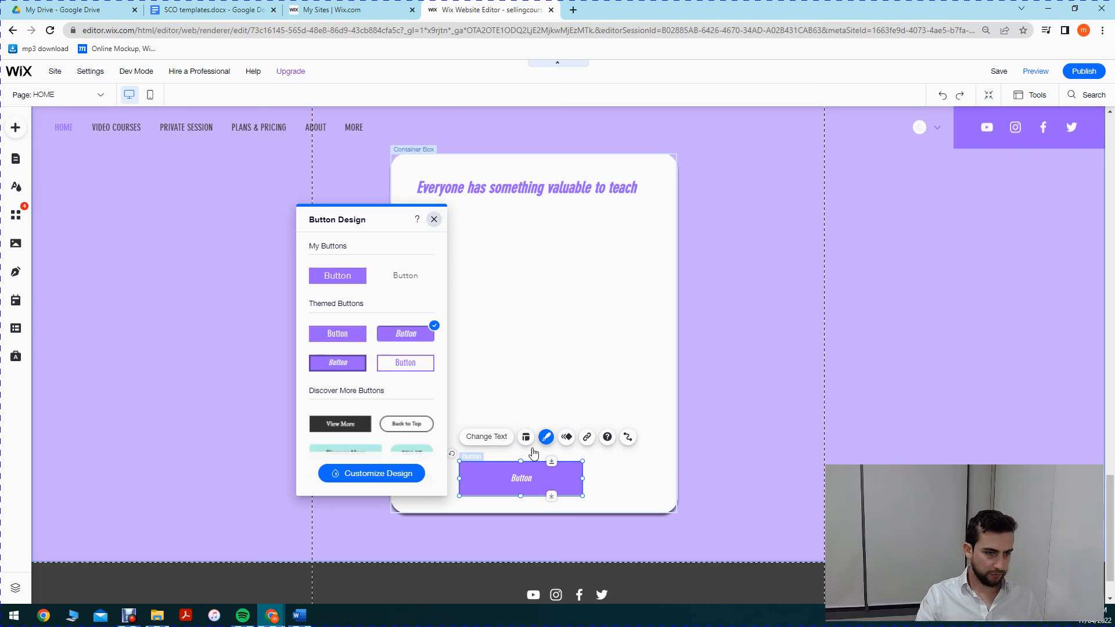
pyautogui.click(487, 436)
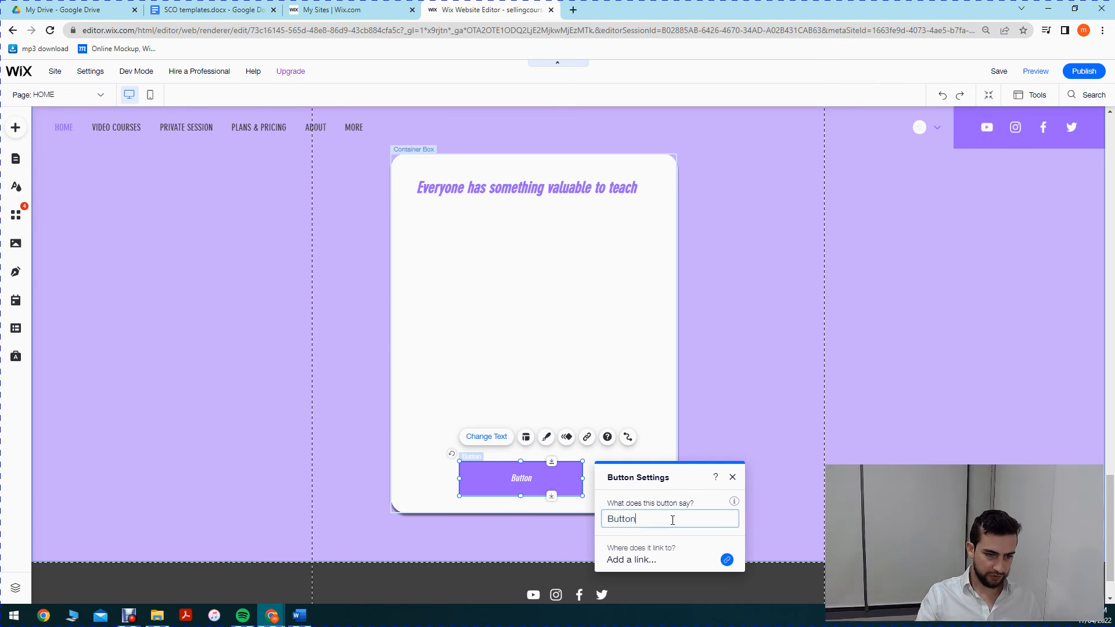
pyautogui.write('P')
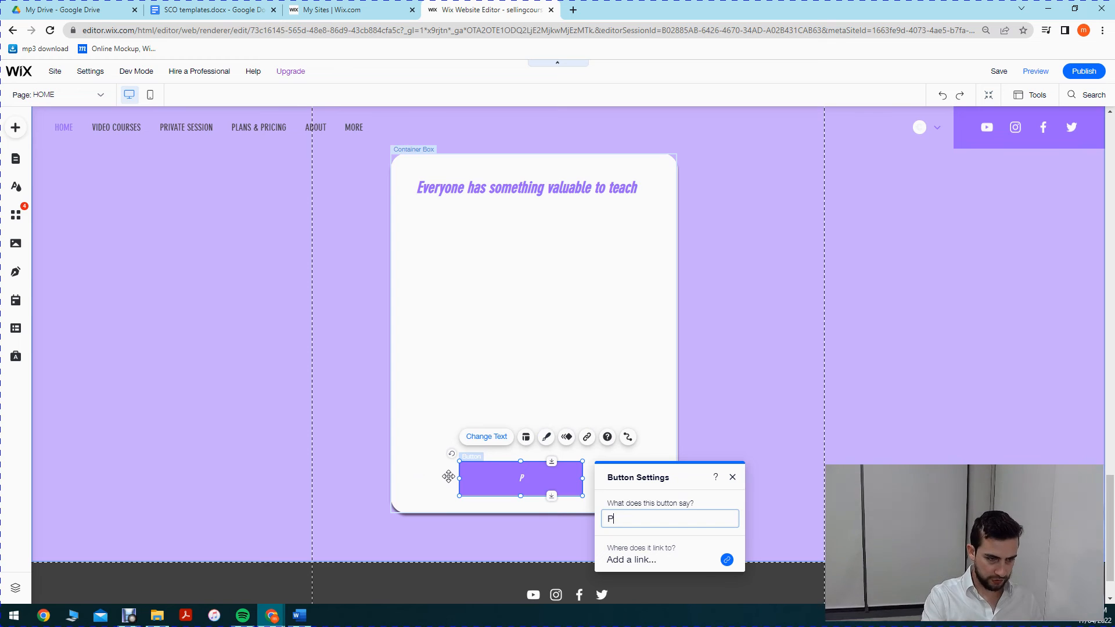
pyautogui.write('urcvhase full course')
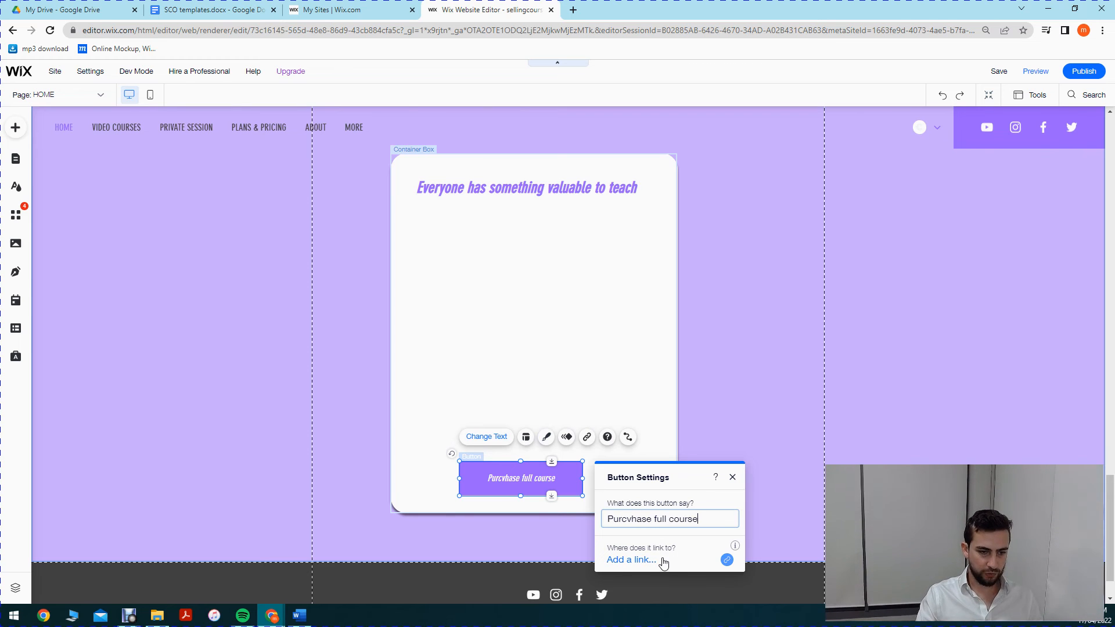
# Step: Link the button to the VIDEO COURSES page, opening in the current window
pyautogui.click(660, 562)
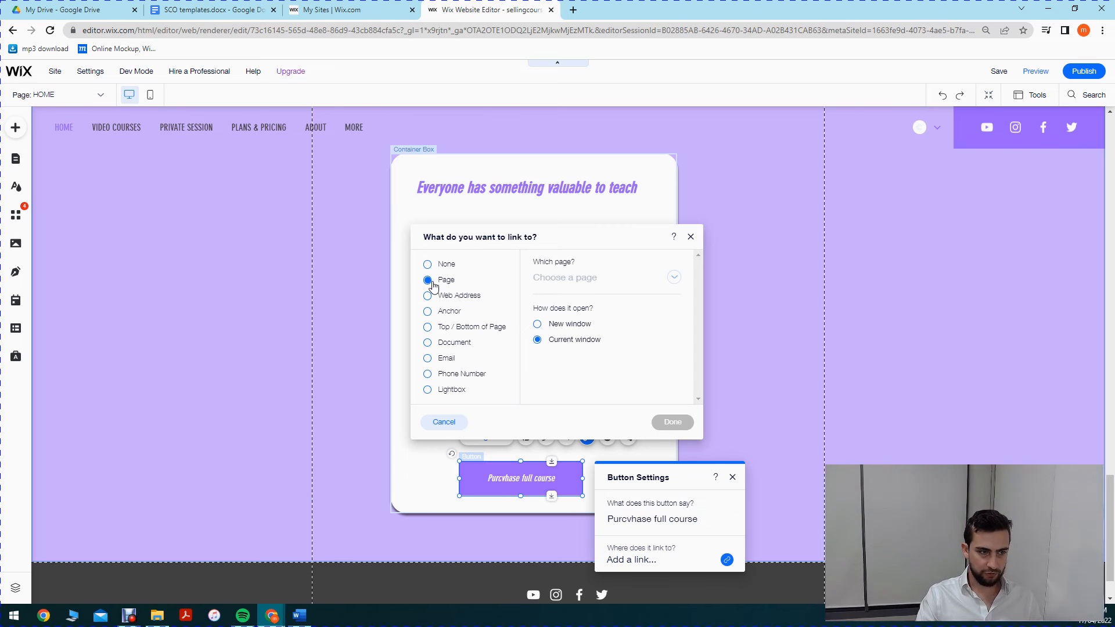
pyautogui.click(588, 282)
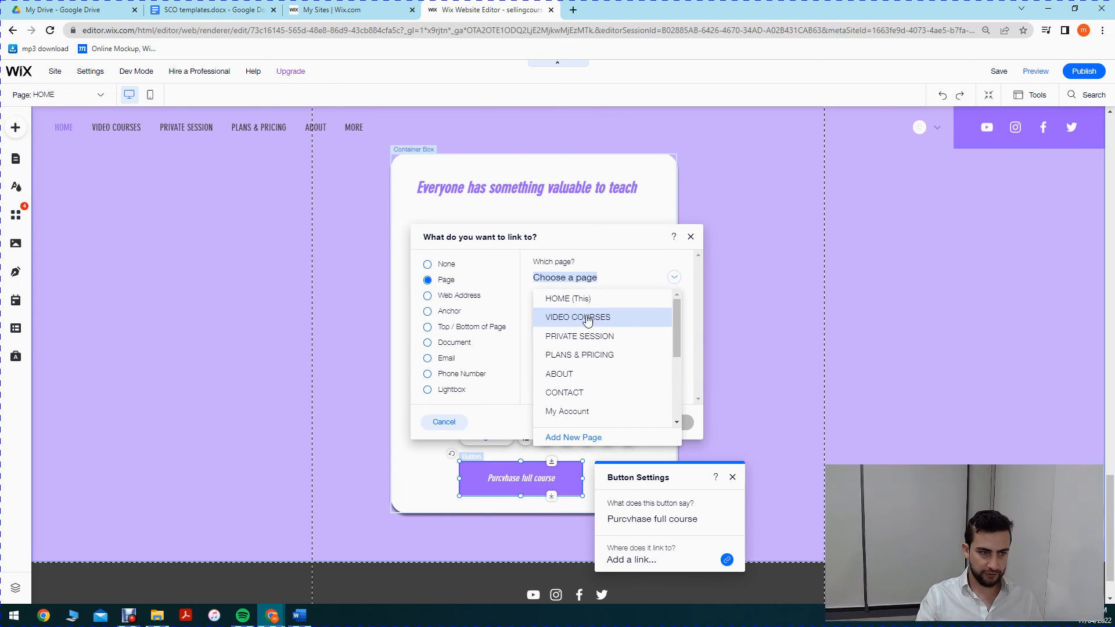
pyautogui.click(613, 328)
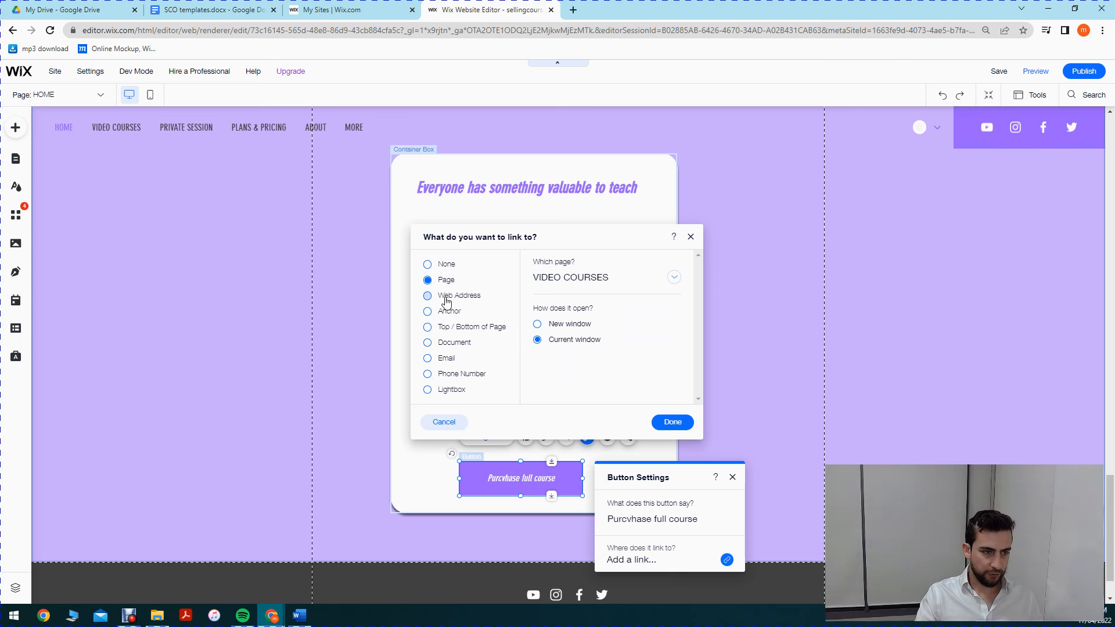
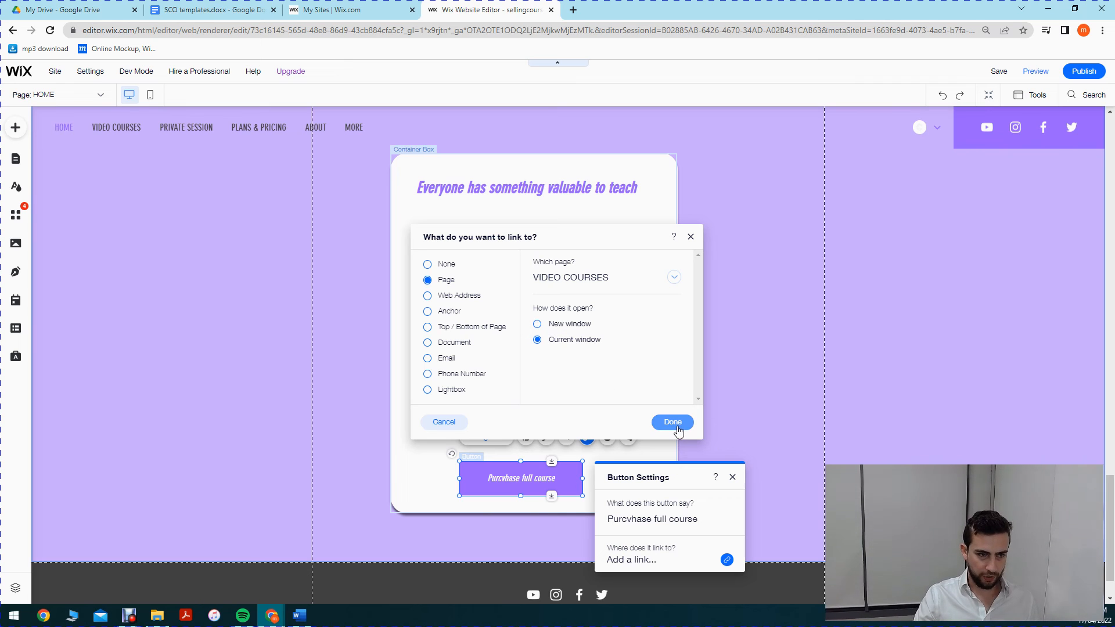
pyautogui.click(678, 430)
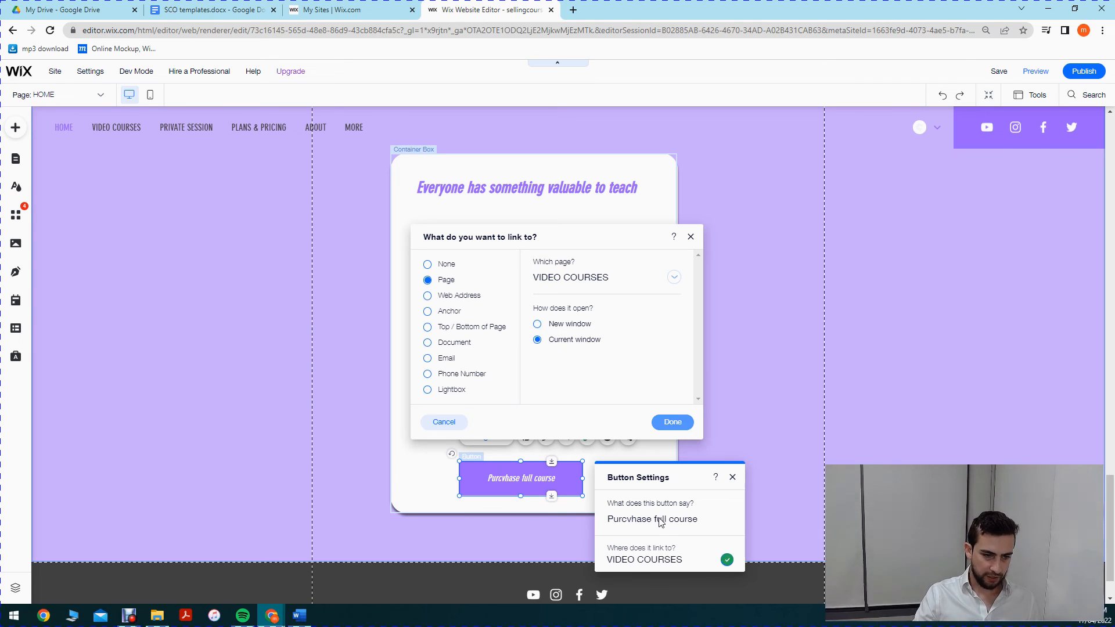
# Step: Correct the spelling of the button's text to "Purchase full course" and close its settings
pyautogui.click(630, 519)
pyautogui.click(630, 518)
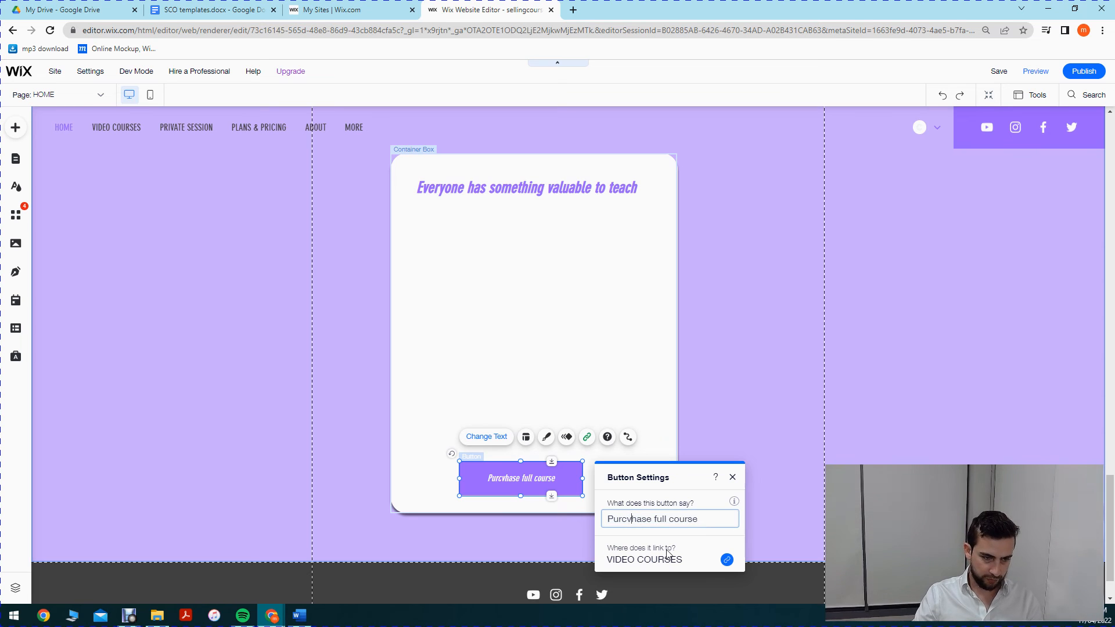
pyautogui.press('BackSpace')
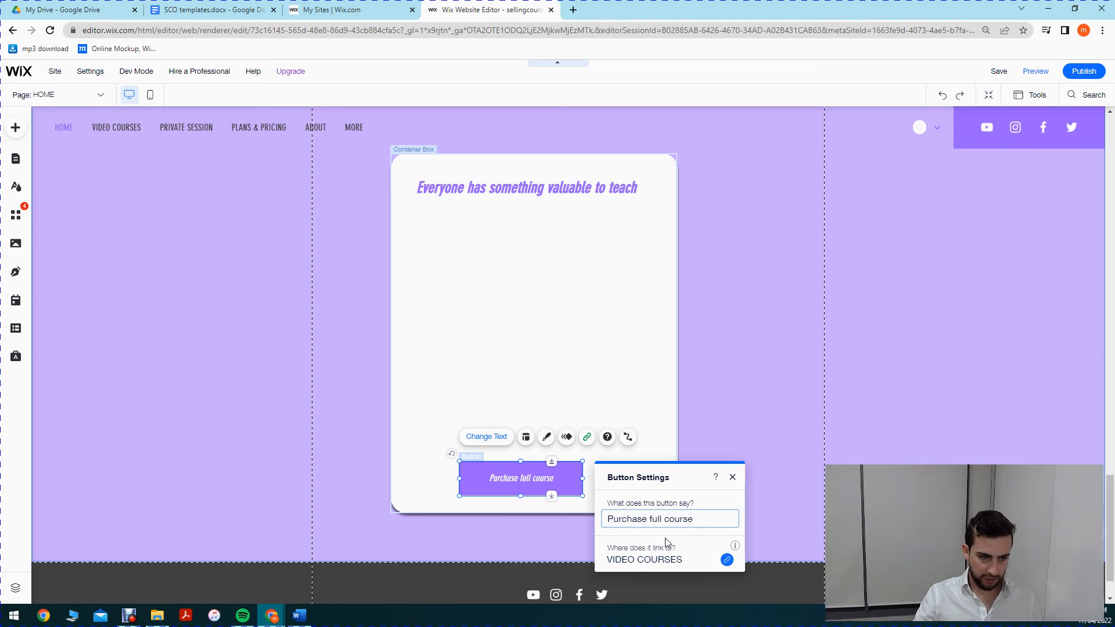
pyautogui.click(732, 477)
# Step: Move the "Purchase full course" button slightly right to centre it in the container box and place a duplicate directly above it
pyautogui.click(563, 483)
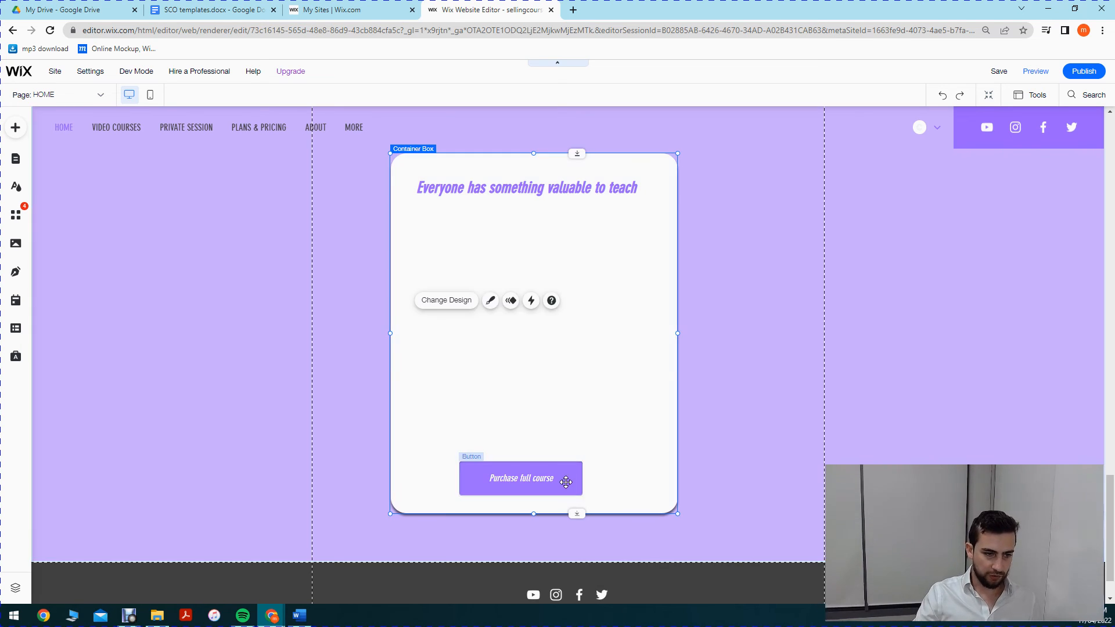
pyautogui.click(539, 480)
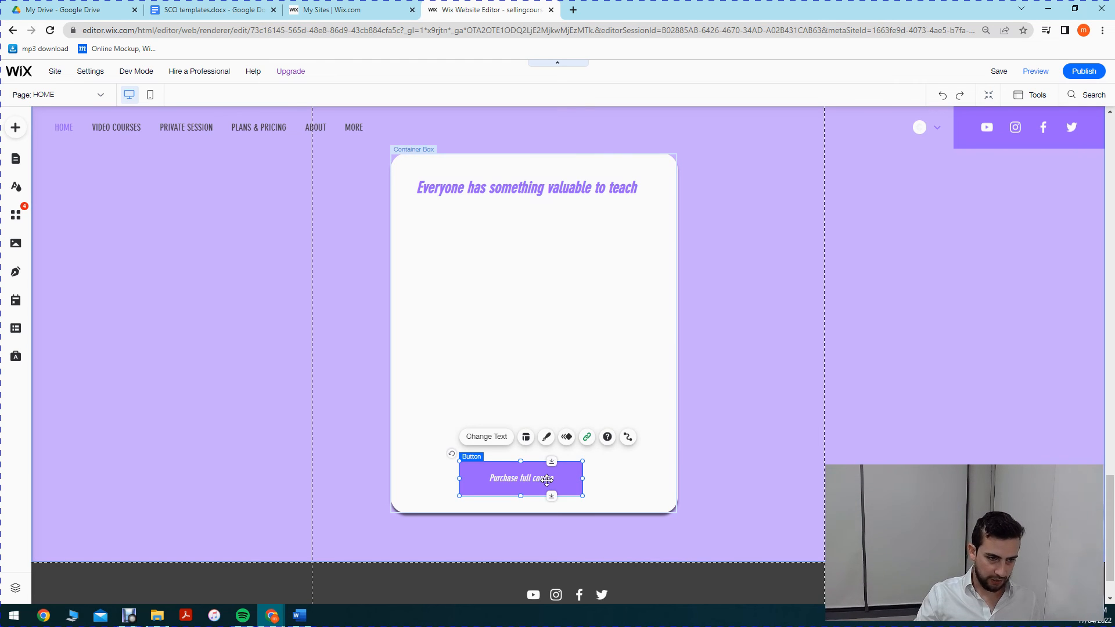
pyautogui.moveTo(546, 480); pyautogui.dragTo(586, 440)
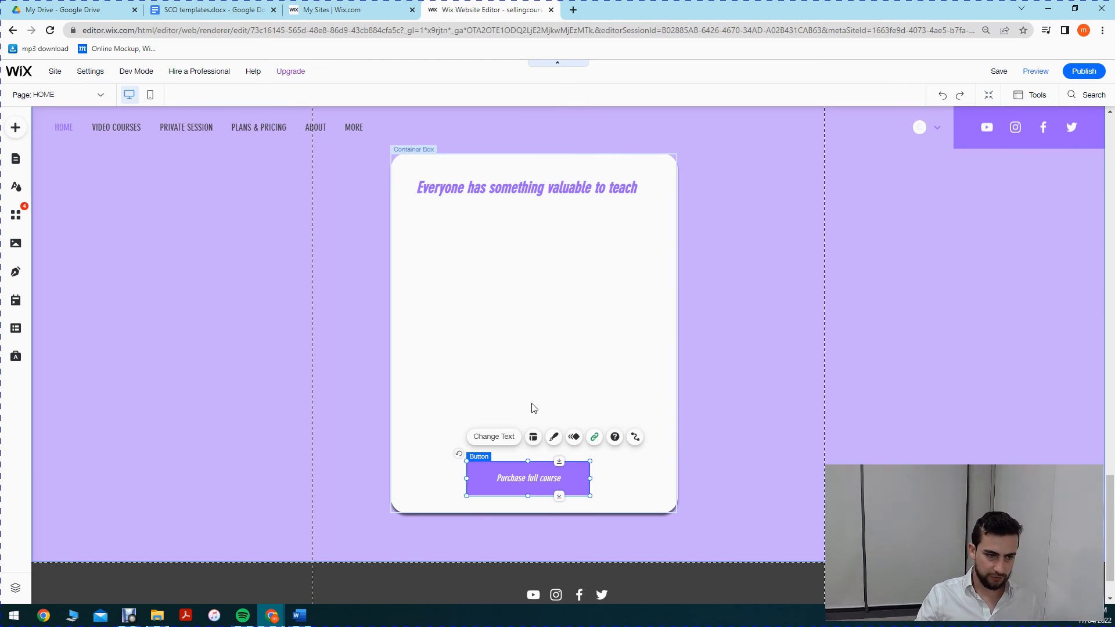
pyautogui.moveTo(566, 480); pyautogui.dragTo(542, 437)
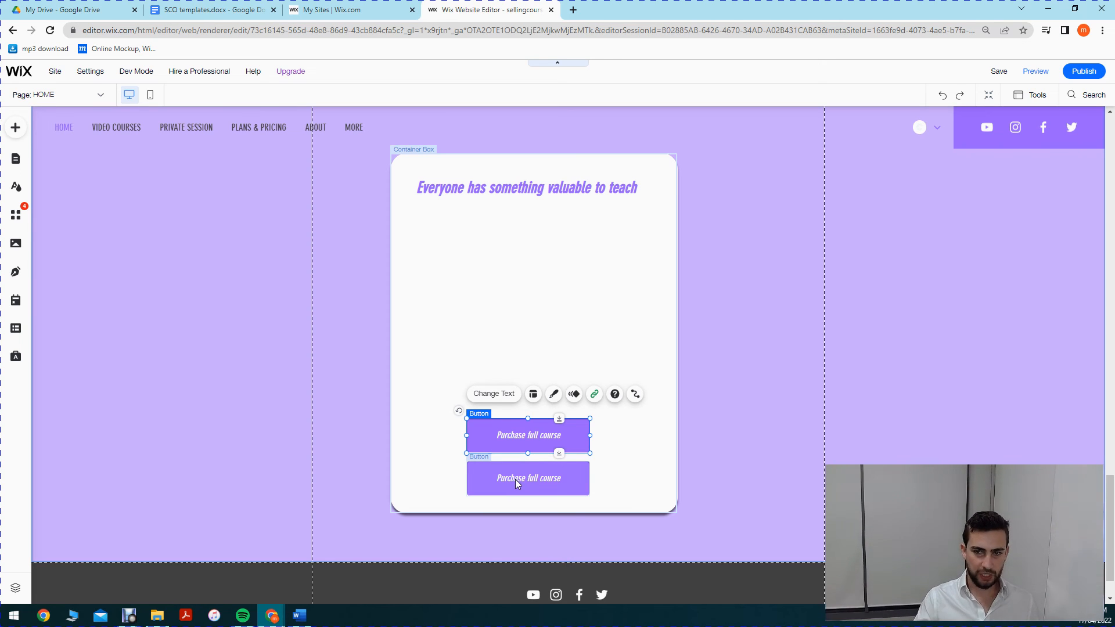
pyautogui.click(594, 394)
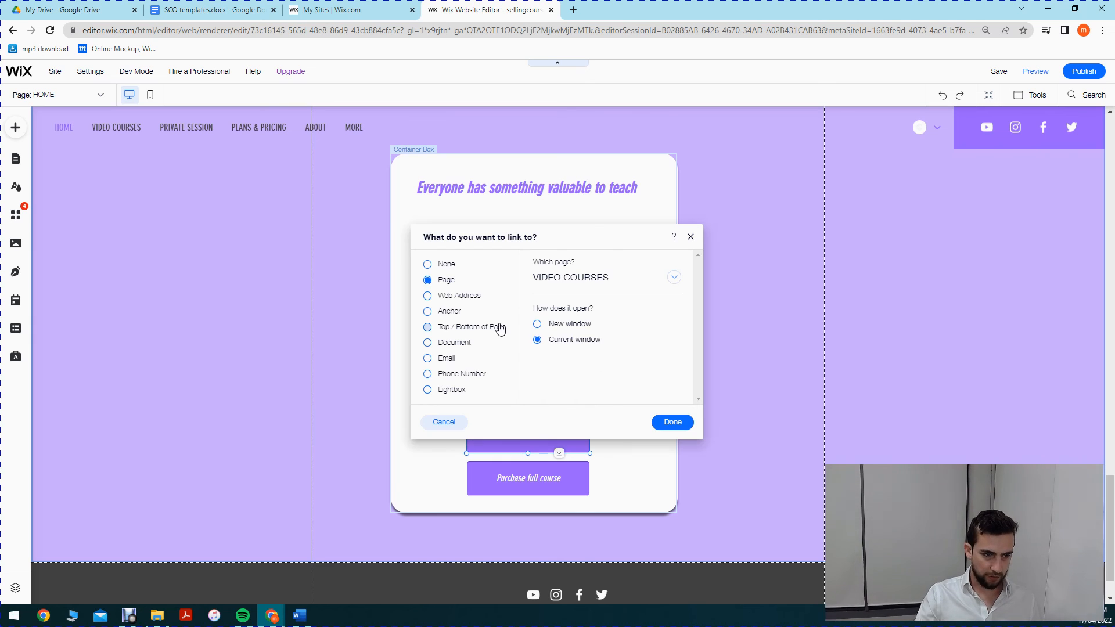
pyautogui.click(590, 279)
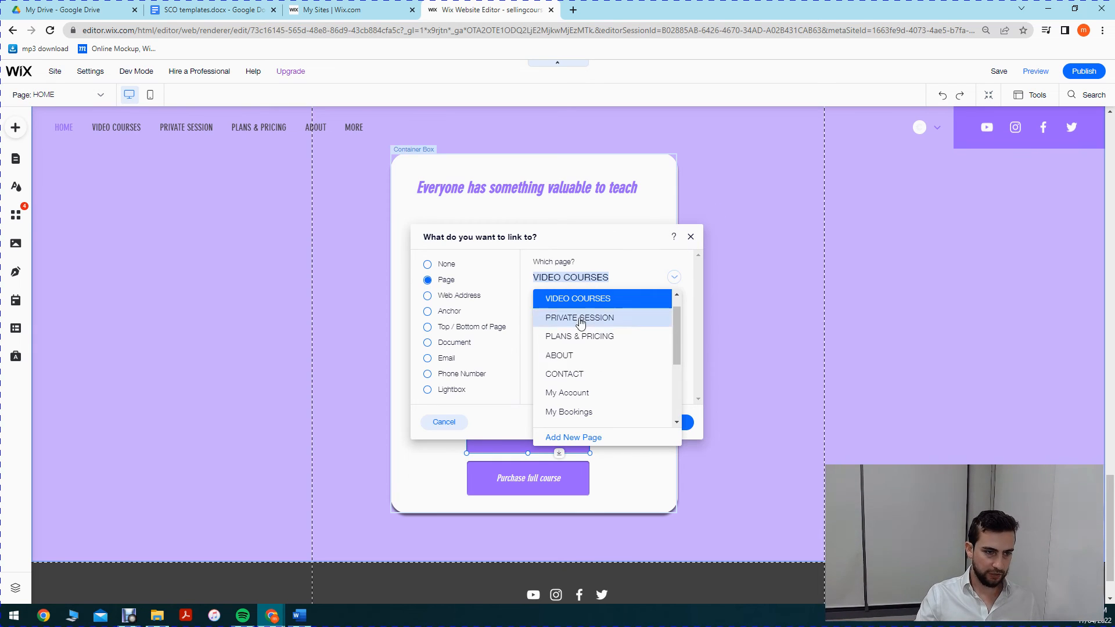
pyautogui.click(677, 277)
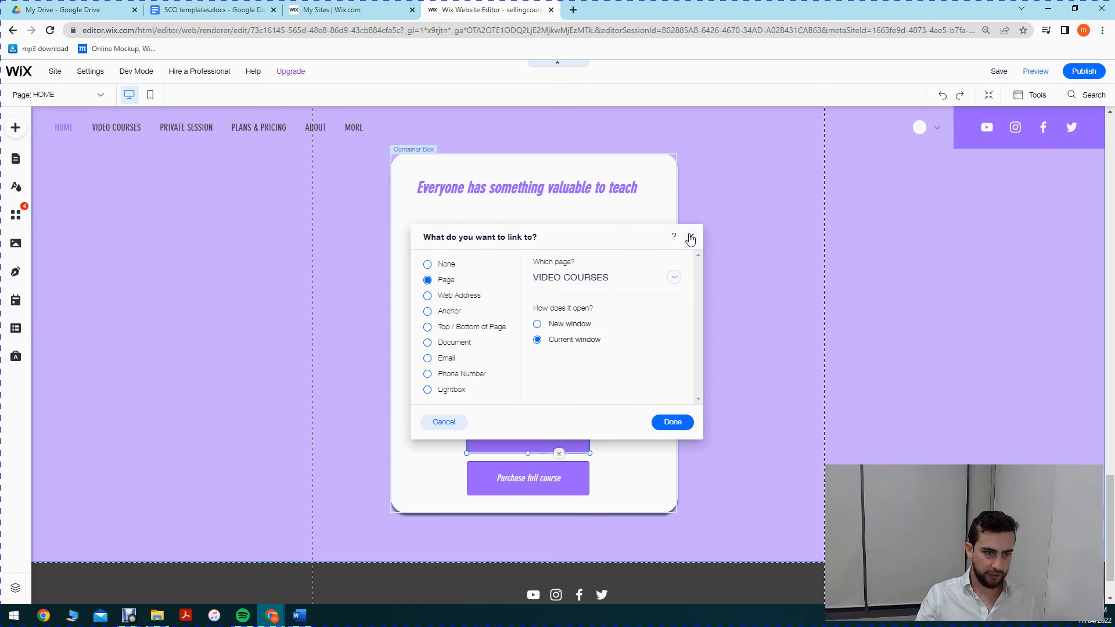
pyautogui.click(457, 423)
# Step: Change the upper button's text to "Try Free"
pyautogui.click(494, 394)
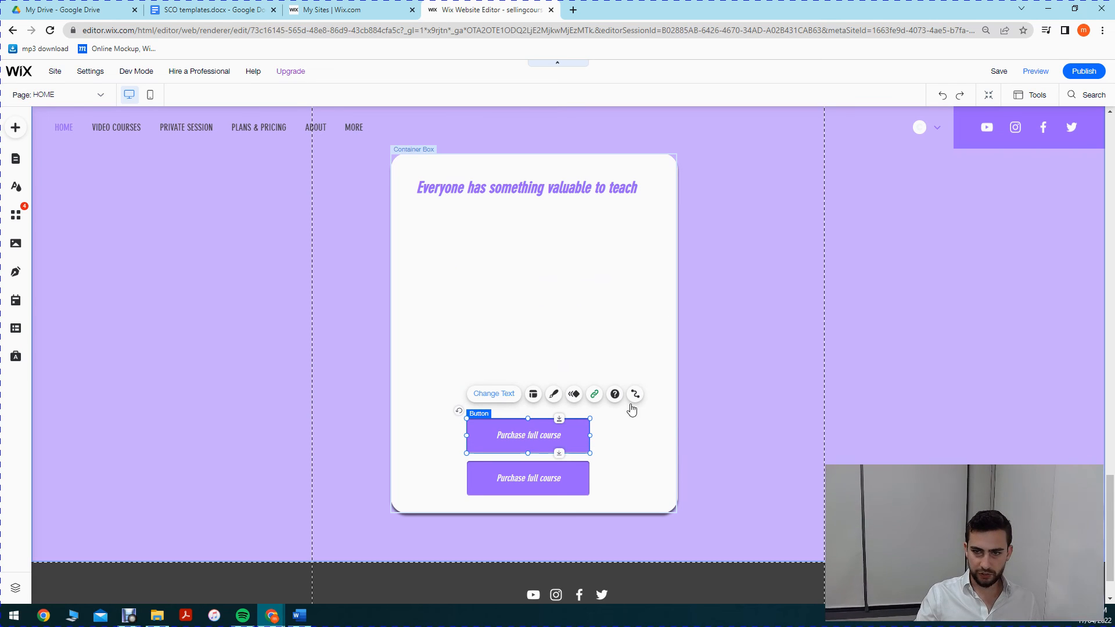
pyautogui.moveTo(728, 479); pyautogui.dragTo(520, 433)
pyautogui.write('Try Free')
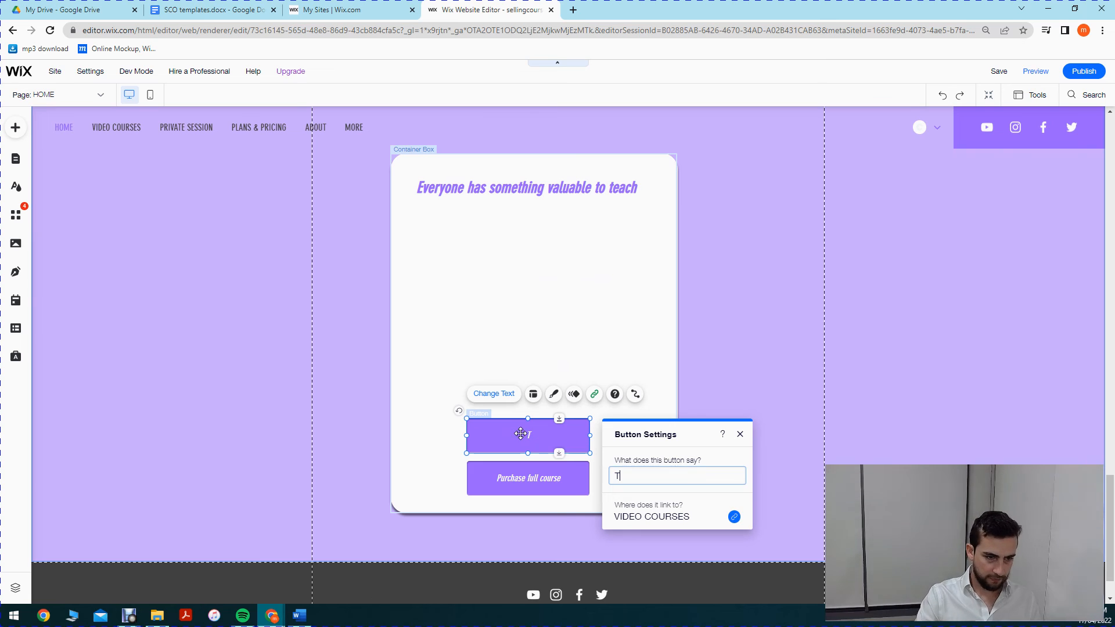
# Step: Close the "Try Free" button's settings and select the white container box
pyautogui.click(742, 435)
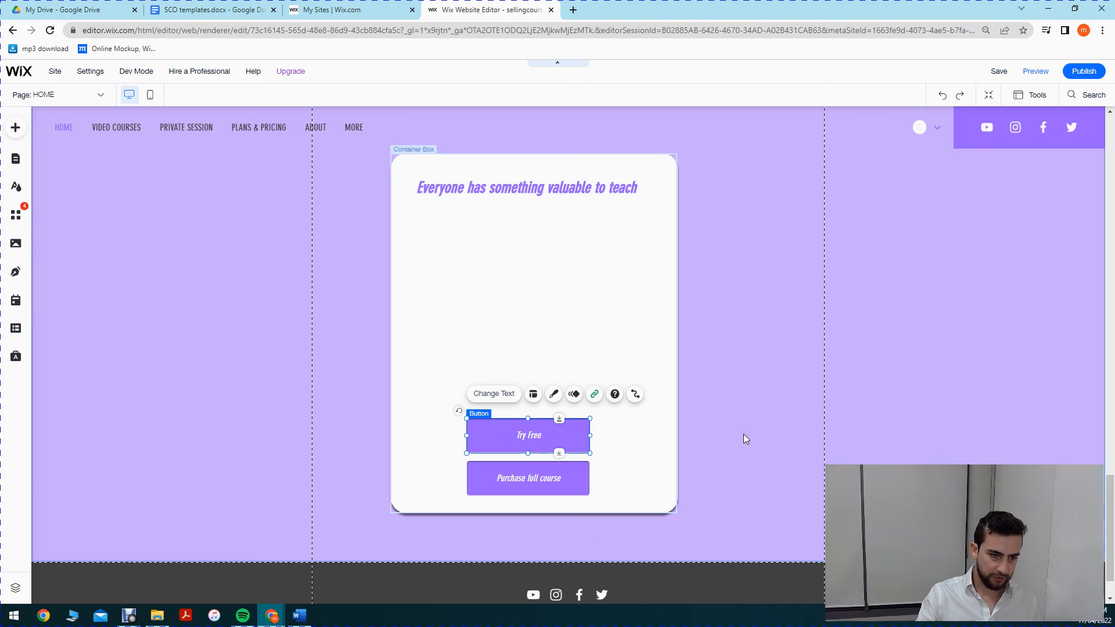
pyautogui.click(593, 319)
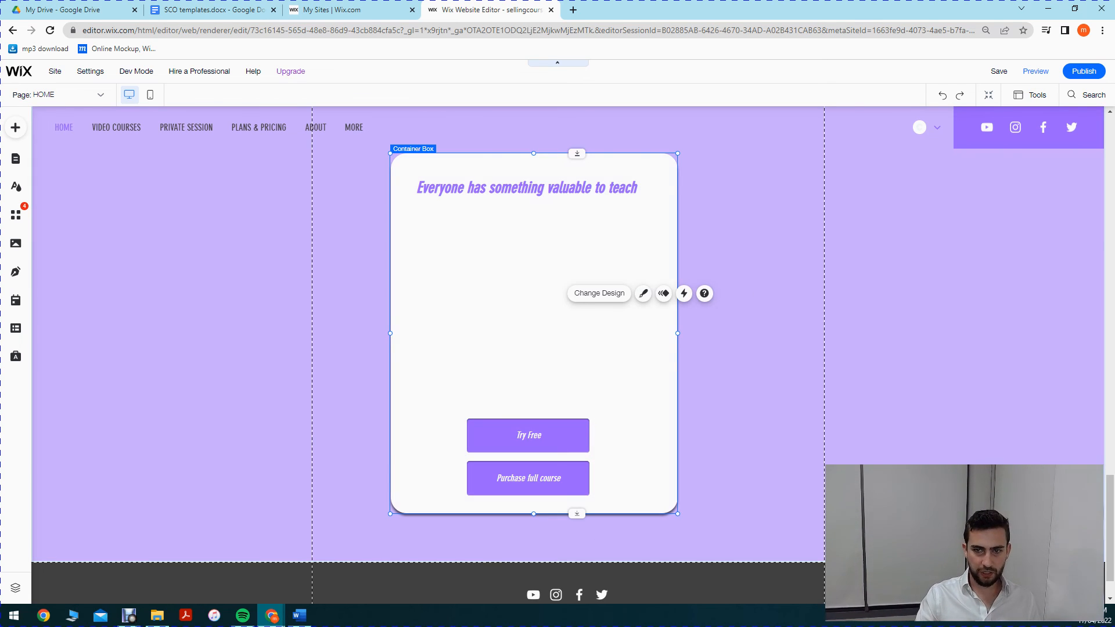
# Step: Review the offer card's feature list and the phone image on the Excel Training Online site, and return to the website editor
pyautogui.moveTo(1114, 195); pyautogui.dragTo(520, 69)
pyautogui.doubleClick(520, 68)
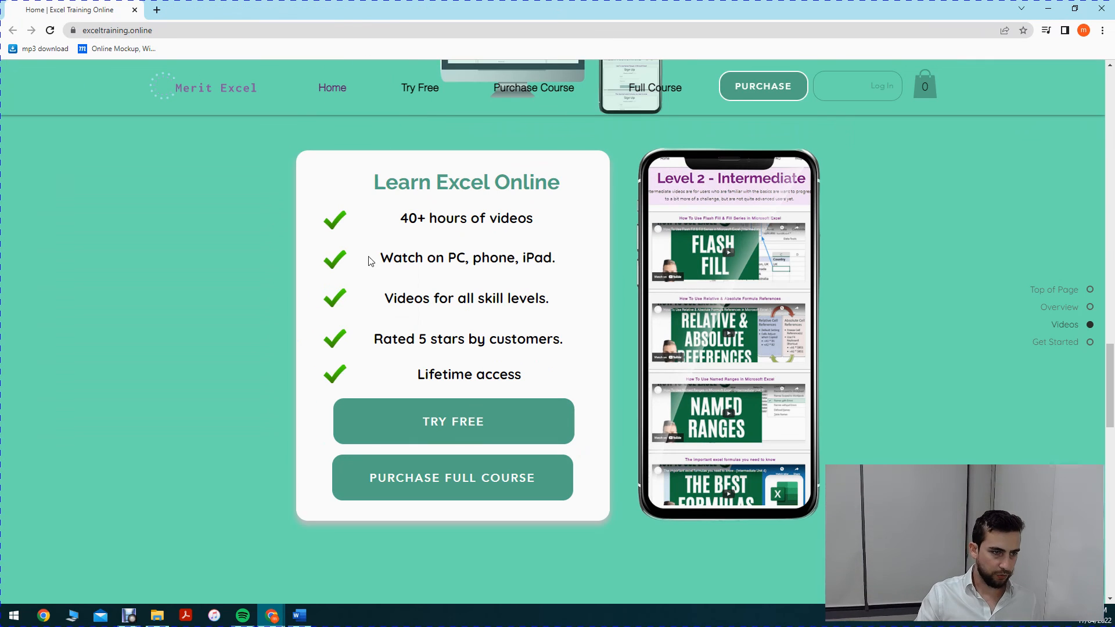
pyautogui.moveTo(504, 373); pyautogui.dragTo(522, 377)
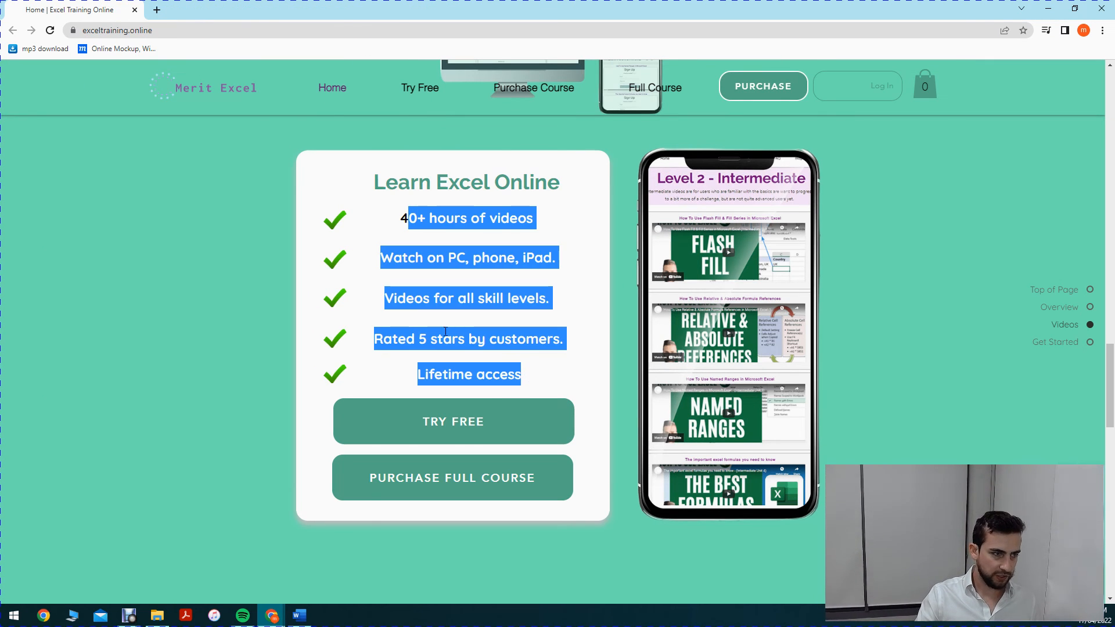
pyautogui.click(363, 392)
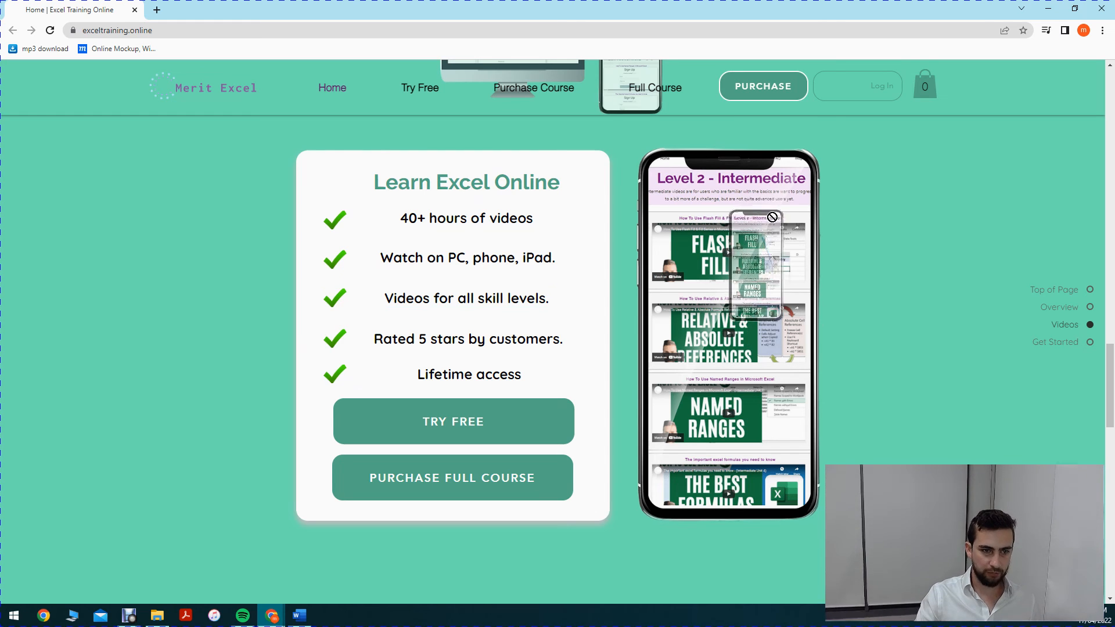
pyautogui.moveTo(794, 440); pyautogui.dragTo(773, 360)
pyautogui.scroll(-5, 720, 290)
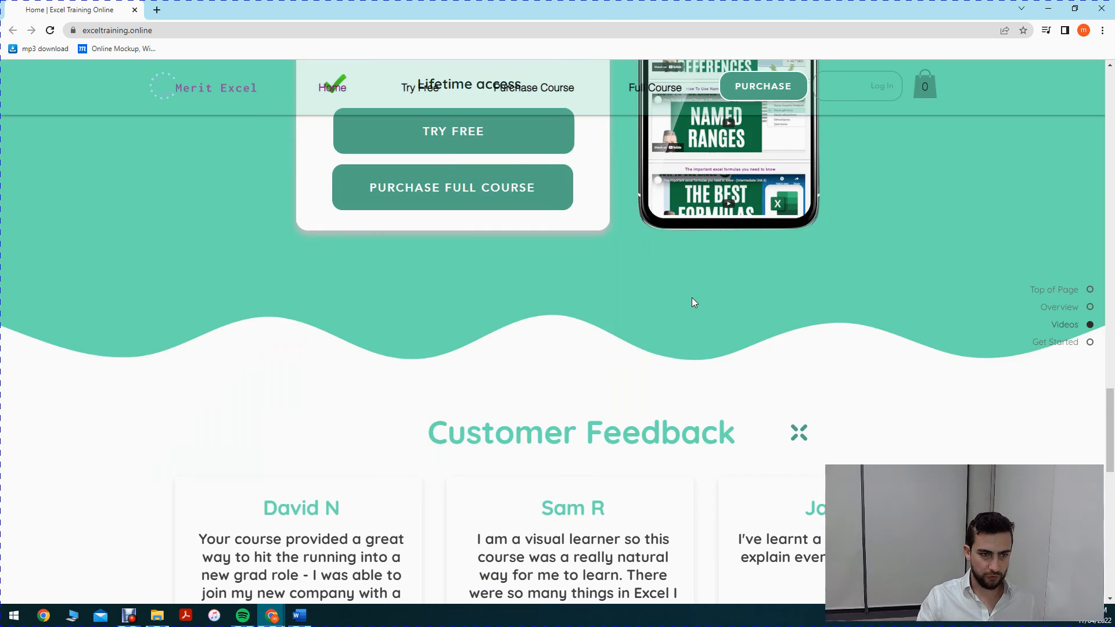
pyautogui.scroll(6, 694, 304)
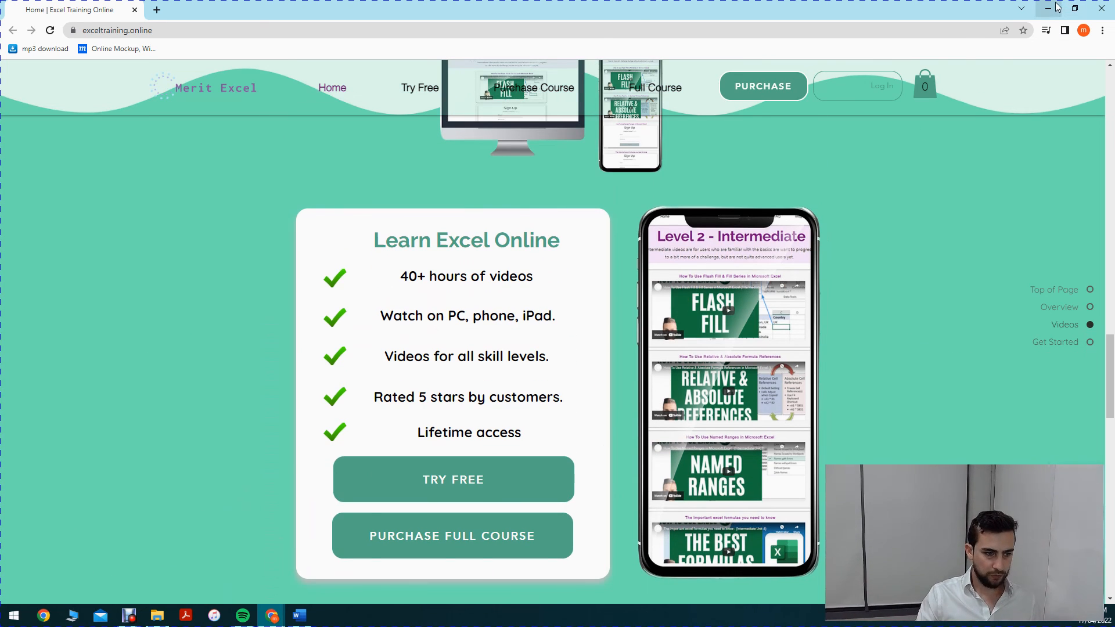
pyautogui.click(1049, 8)
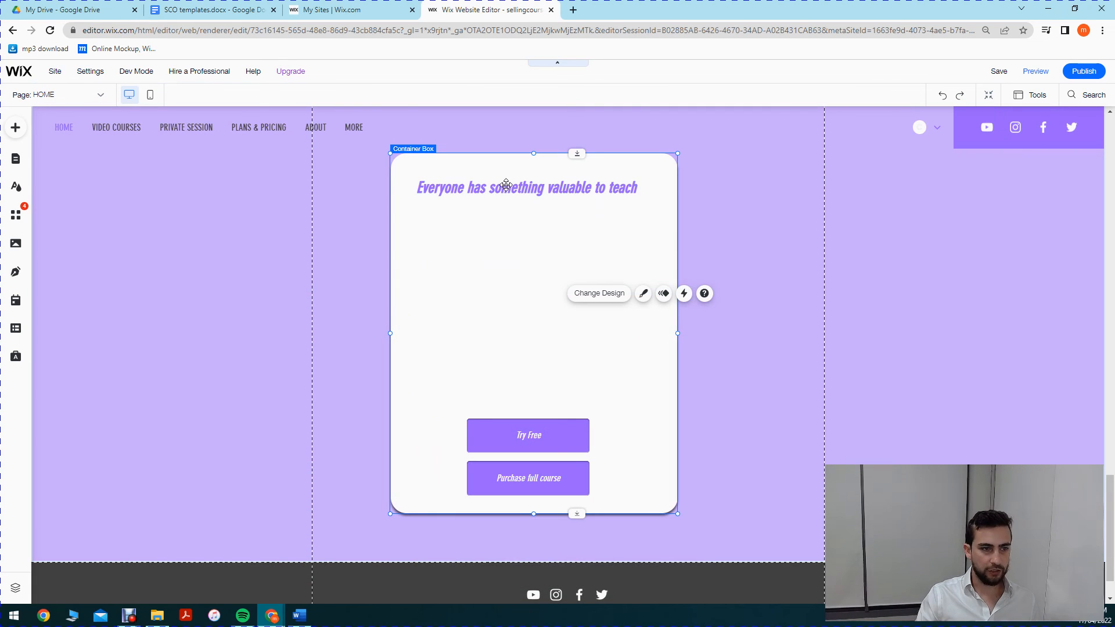
pyautogui.click(557, 434)
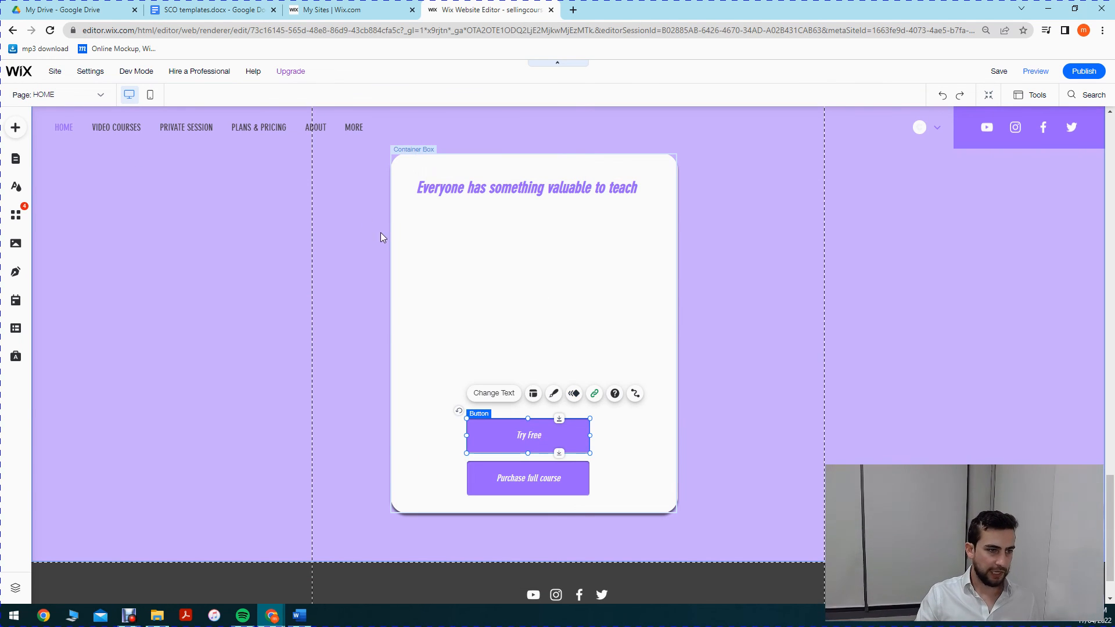
pyautogui.click(419, 238)
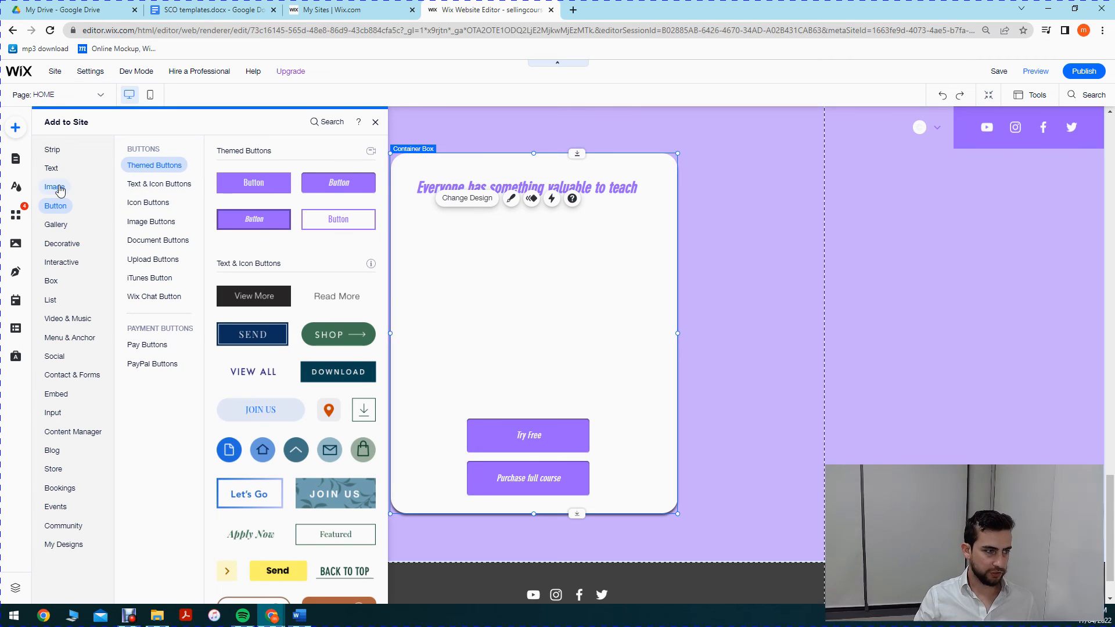
pyautogui.click(56, 187)
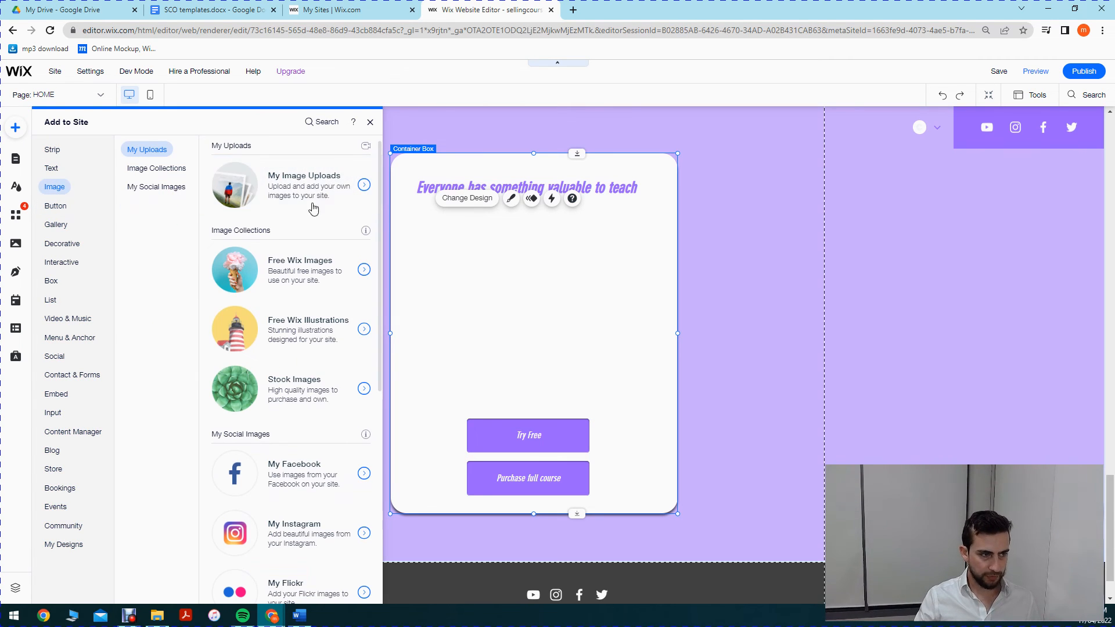
pyautogui.click(369, 122)
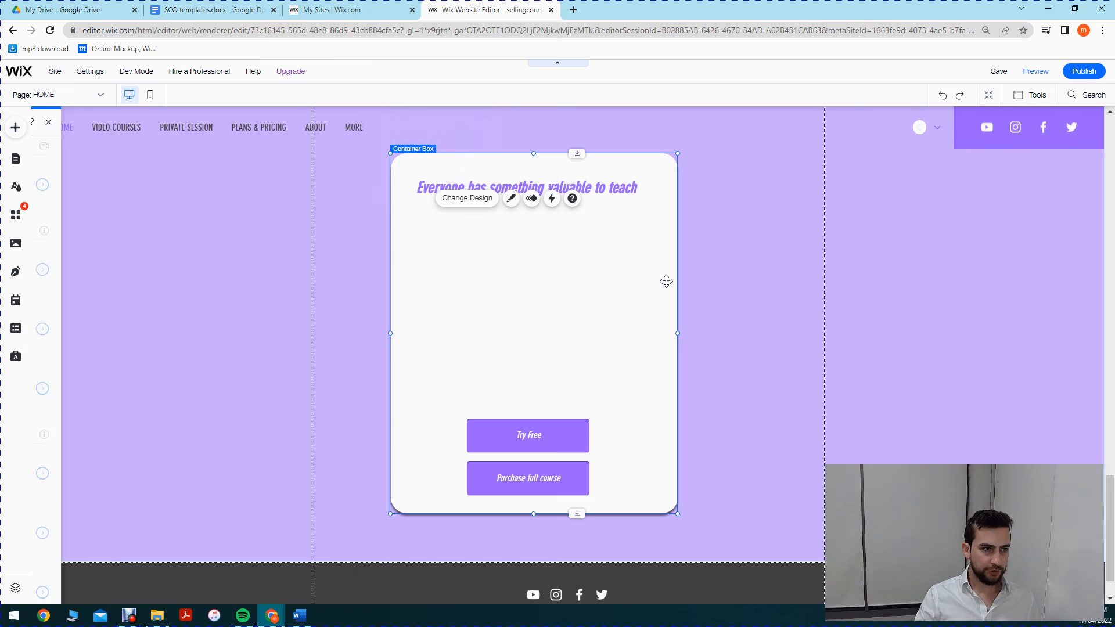
pyautogui.click(369, 10)
pyautogui.click(491, 9)
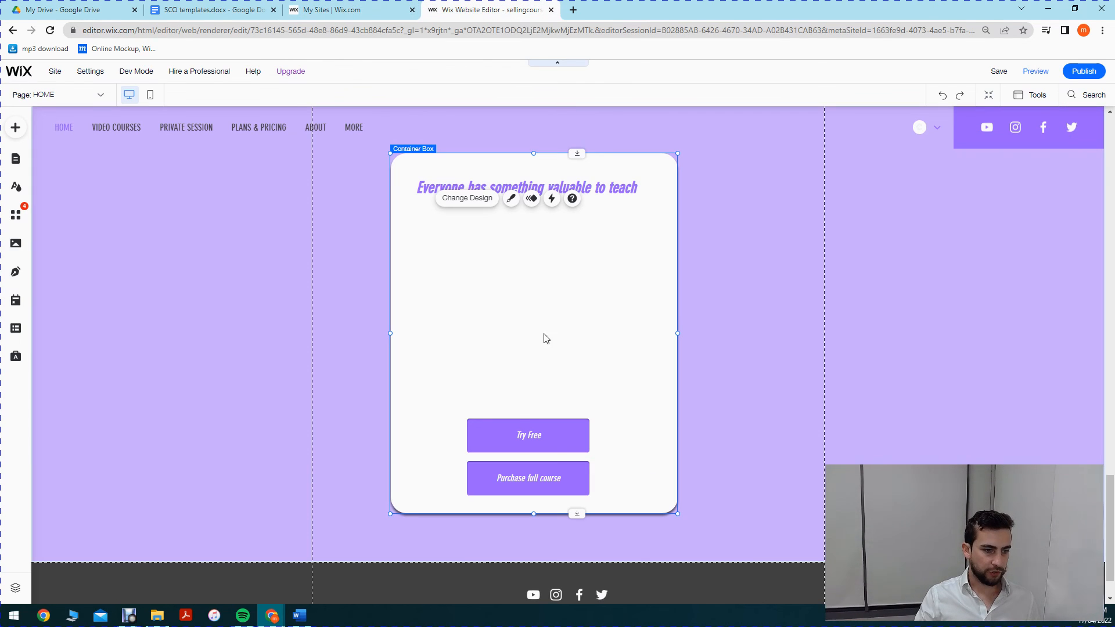
pyautogui.click(272, 615)
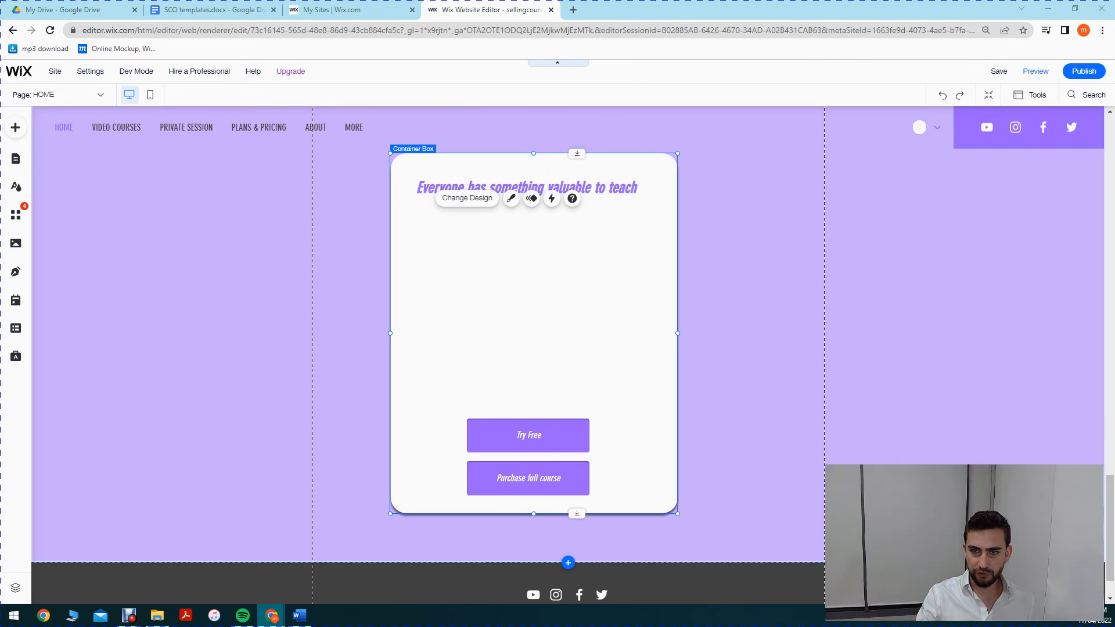
pyautogui.click(806, 328)
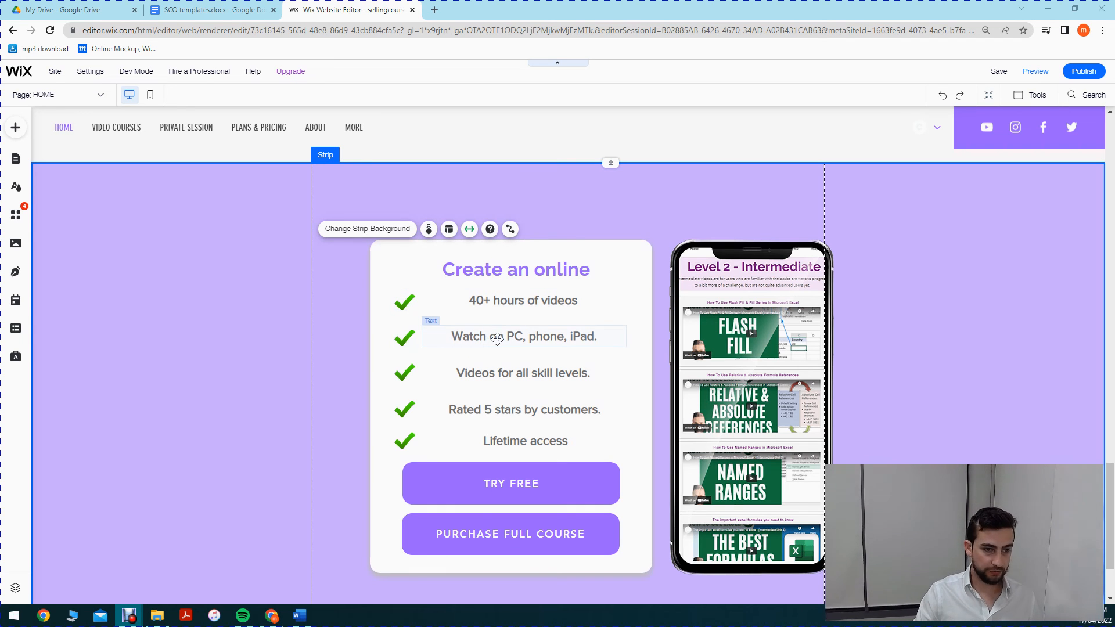
pyautogui.click(747, 270)
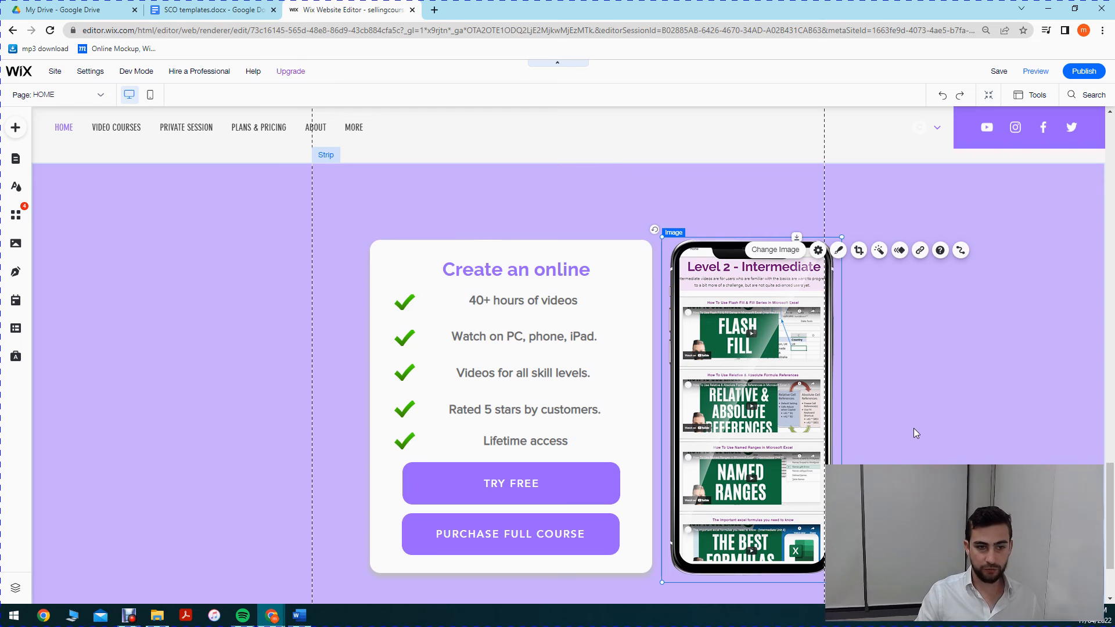
pyautogui.click(913, 431)
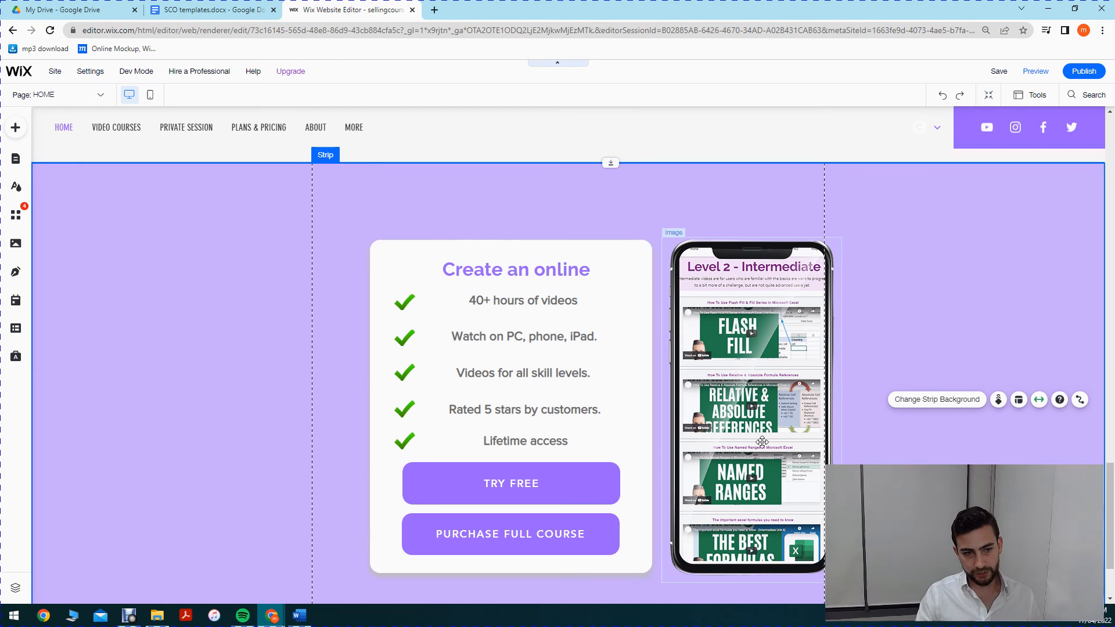
# Step: Widen the "Create an online" heading's text box on both sides to nearly the full width of the card
pyautogui.click(501, 272)
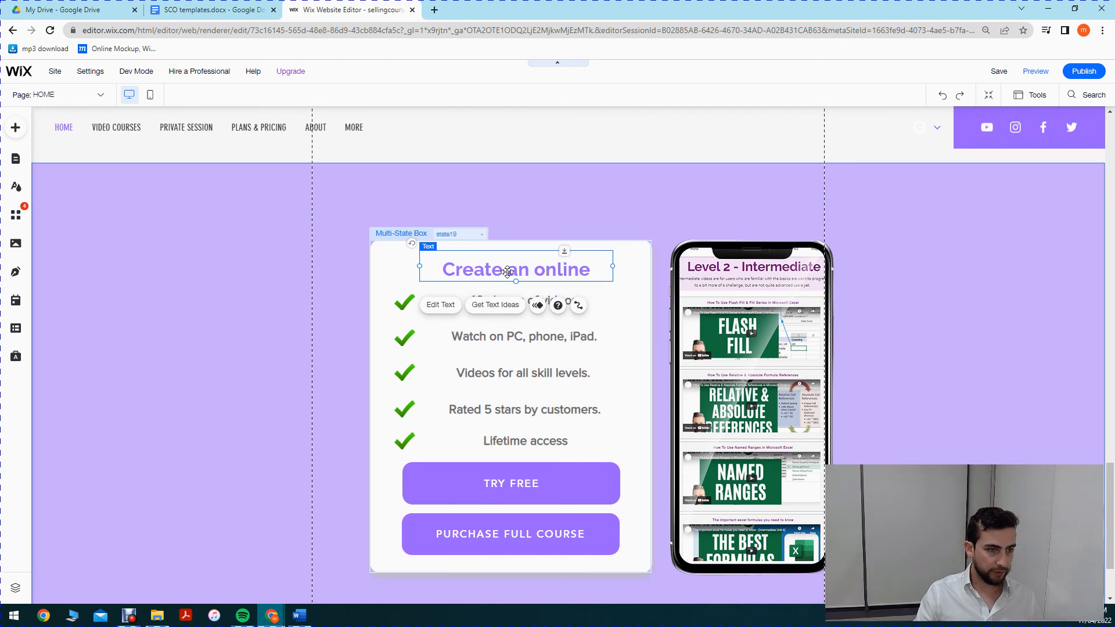
pyautogui.moveTo(420, 266); pyautogui.dragTo(383, 268)
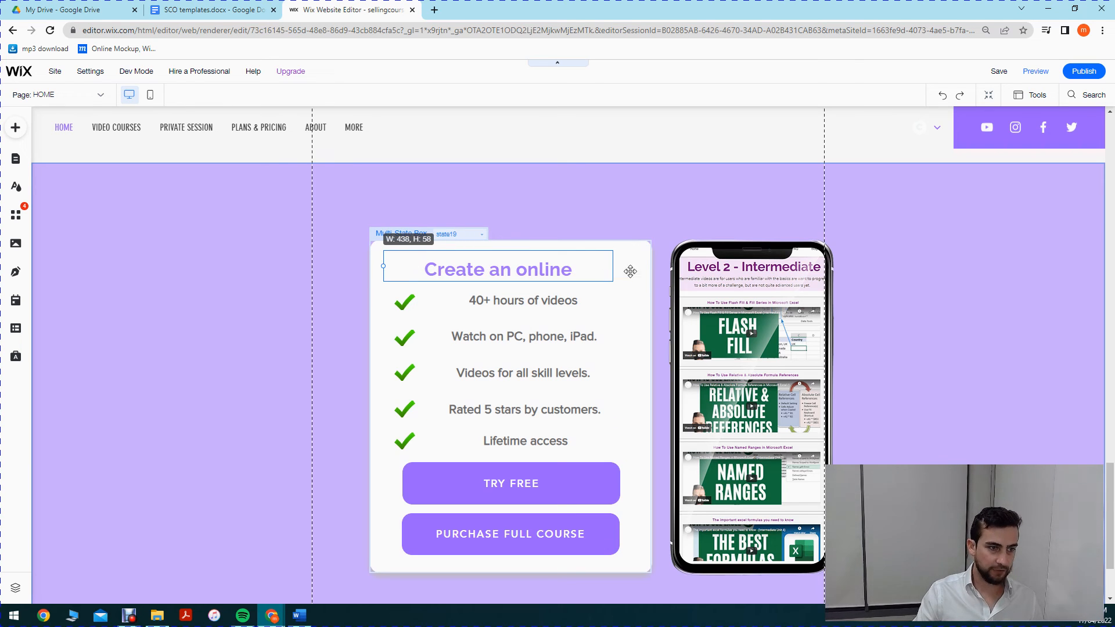
pyautogui.moveTo(613, 266); pyautogui.dragTo(650, 267)
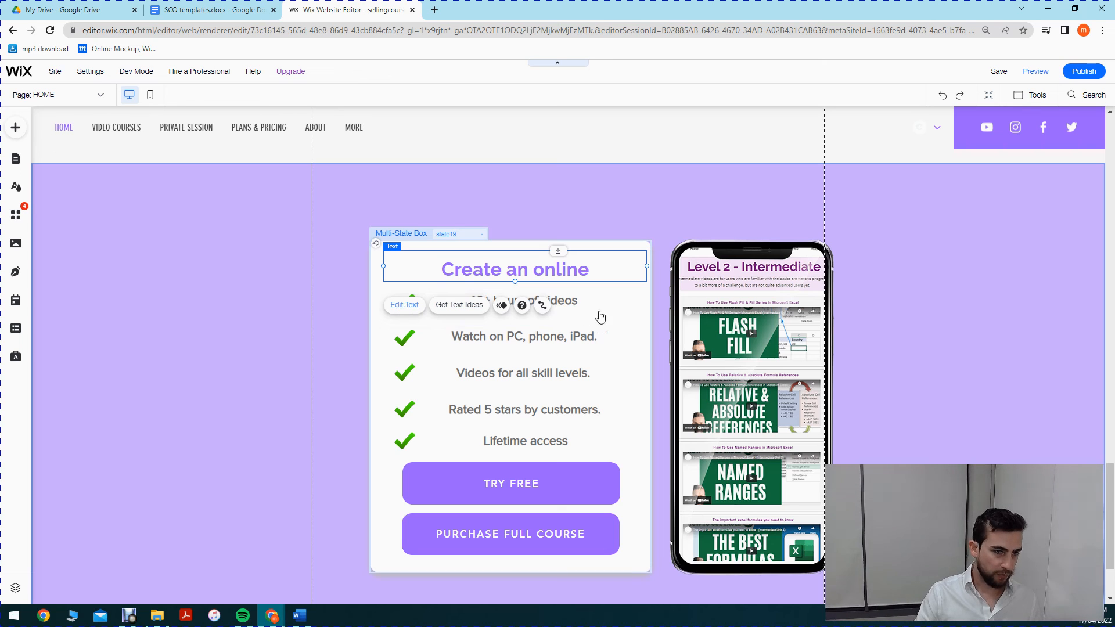
# Step: Complete the card heading so it reads "Create an online course"
pyautogui.doubleClick(538, 265)
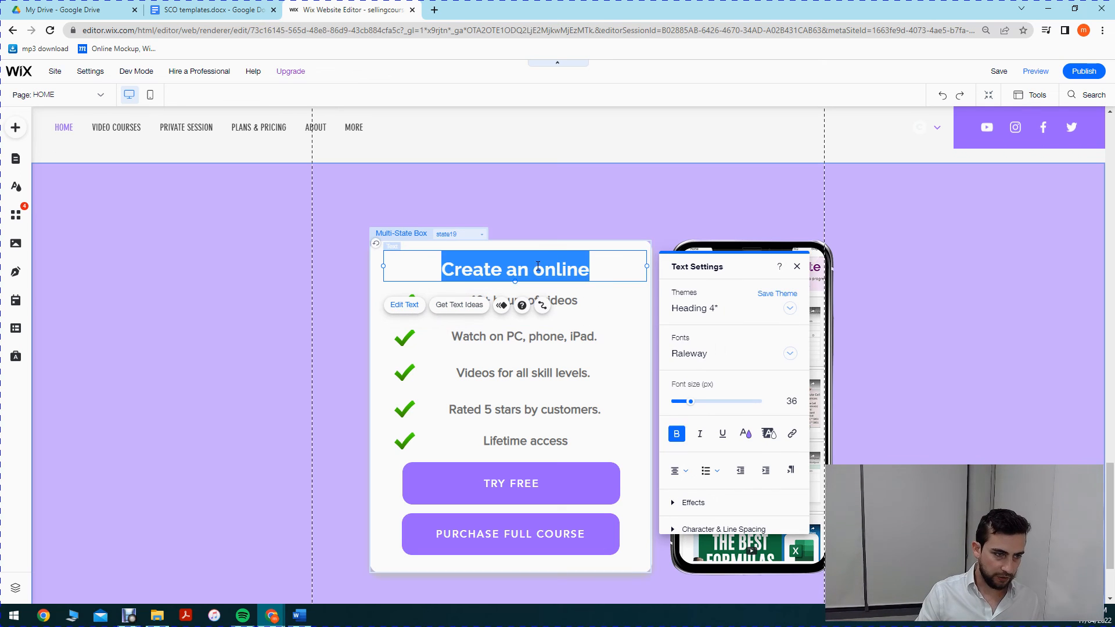
pyautogui.click(592, 269)
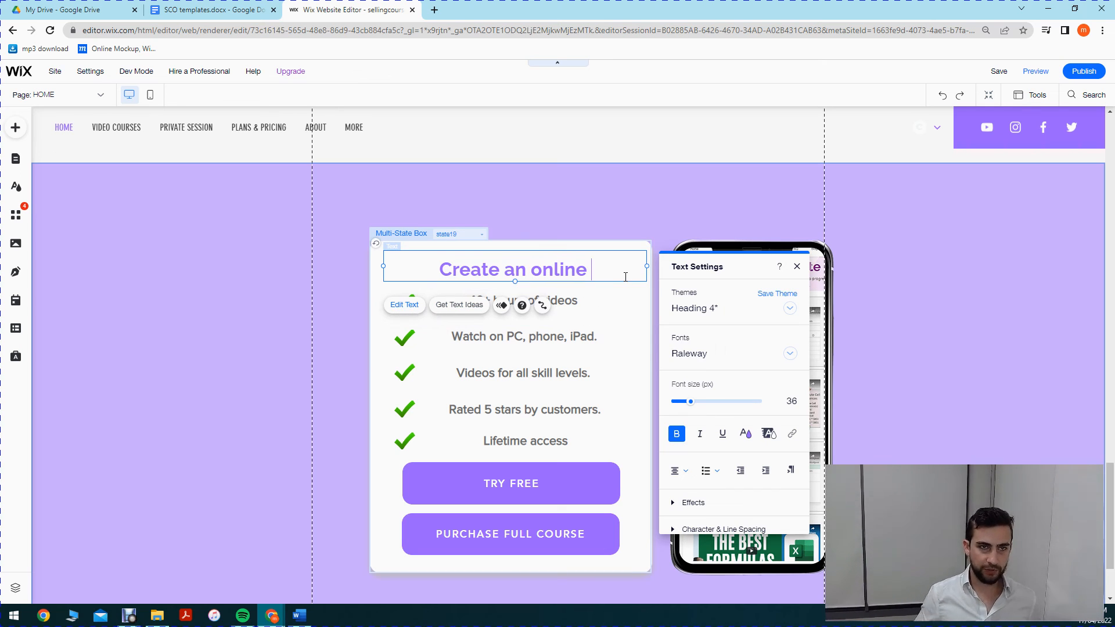
pyautogui.write('co')
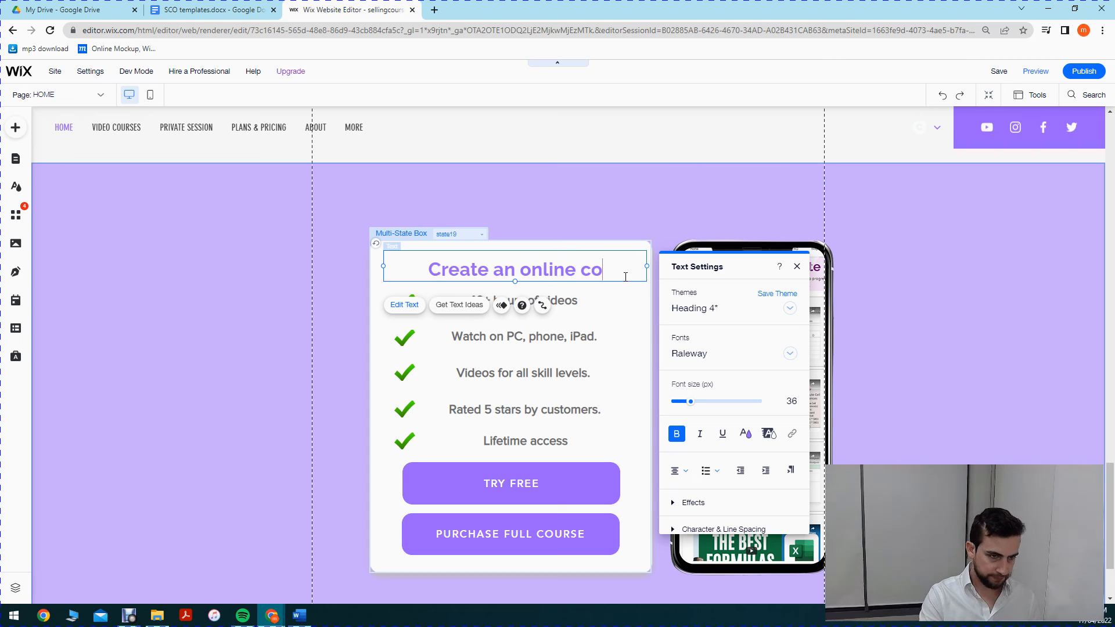
pyautogui.write('urse')
# Step: Put "Learn to" before the card heading's text and make "create" lowercase
pyautogui.click(408, 273)
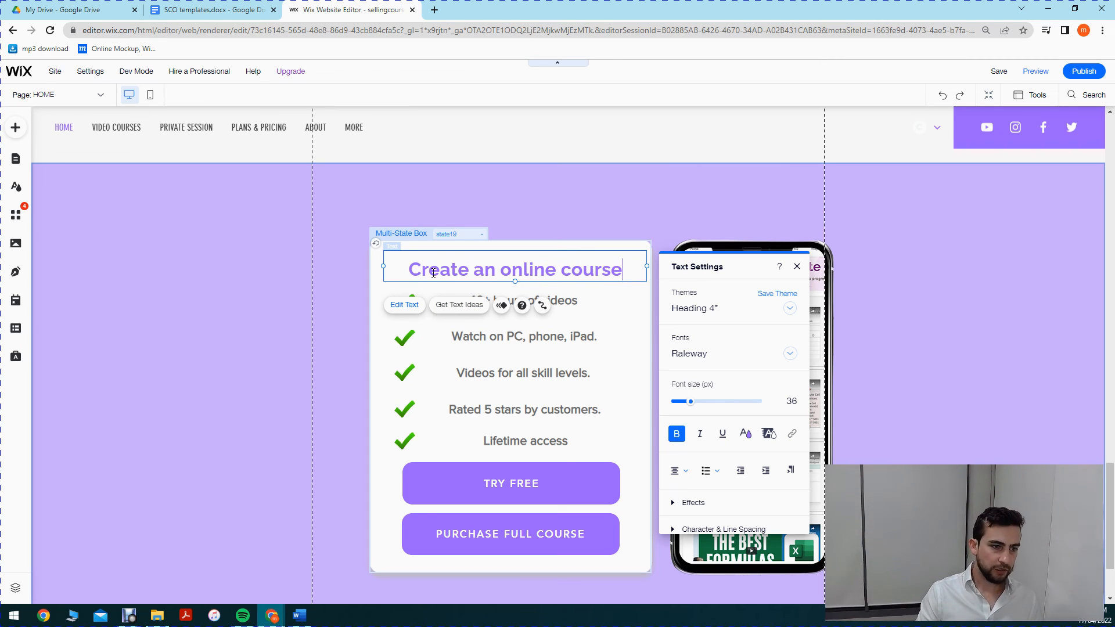
pyautogui.write('Learn')
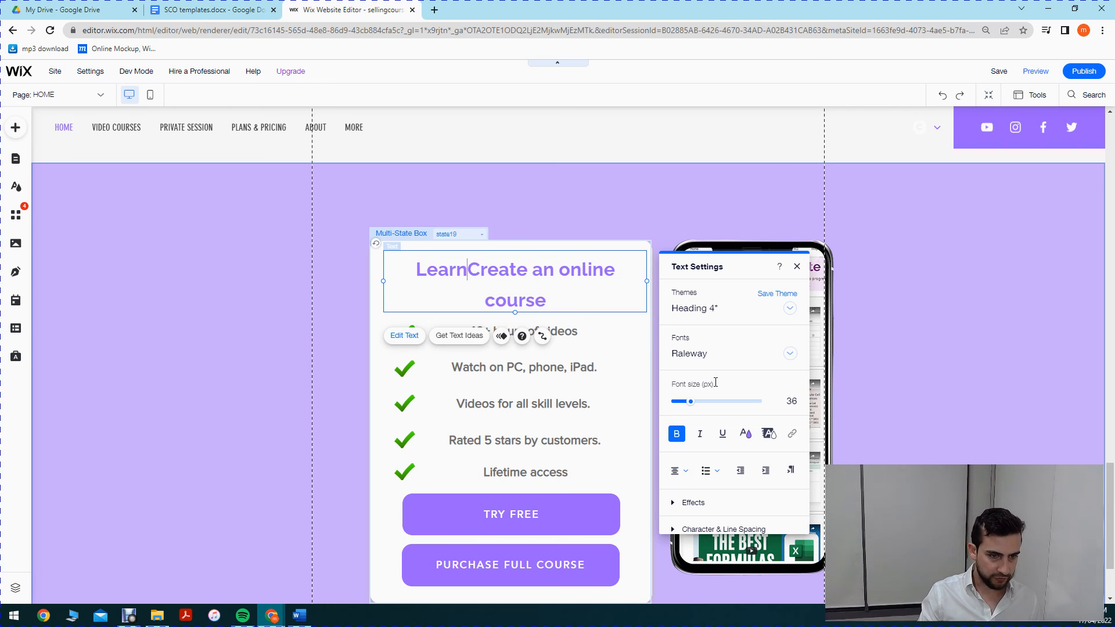
pyautogui.hotkey('ctrl', 'a')
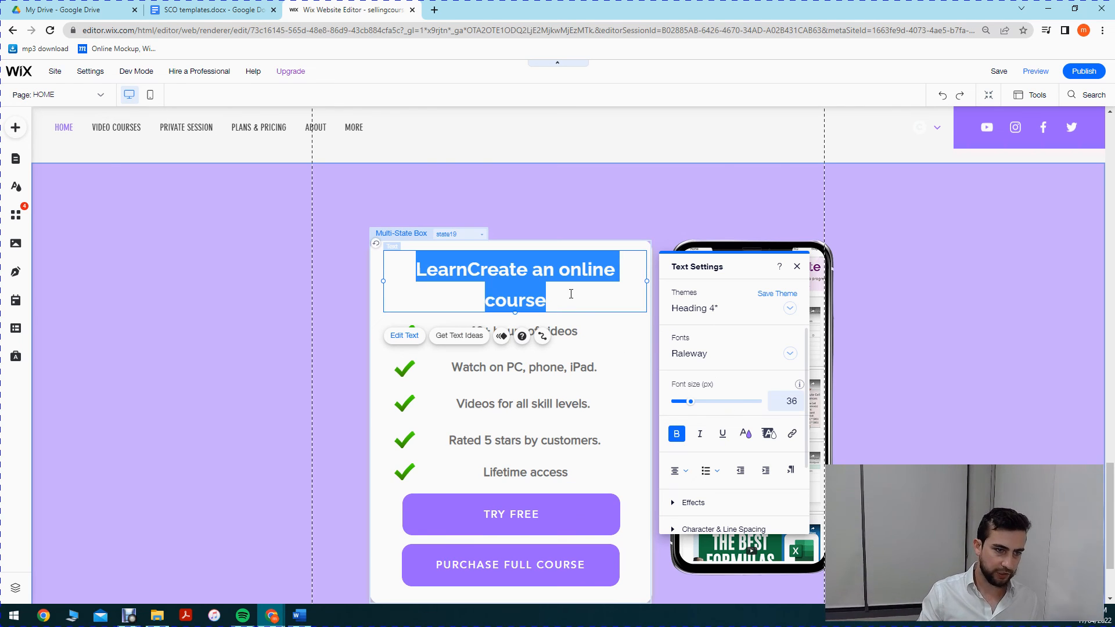
pyautogui.click(469, 272)
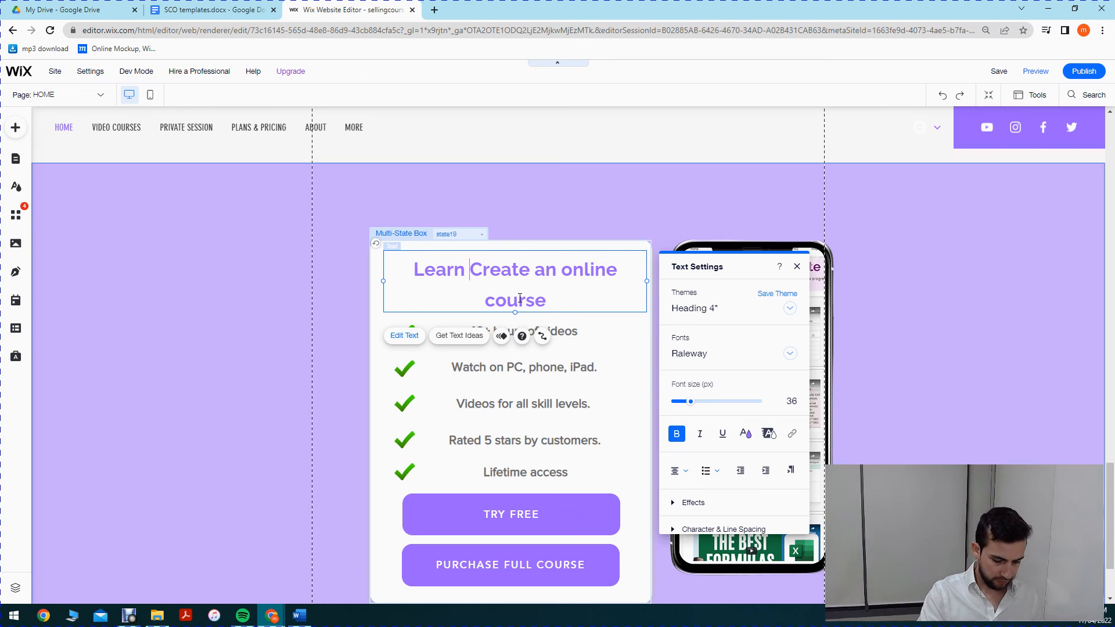
pyautogui.write('to')
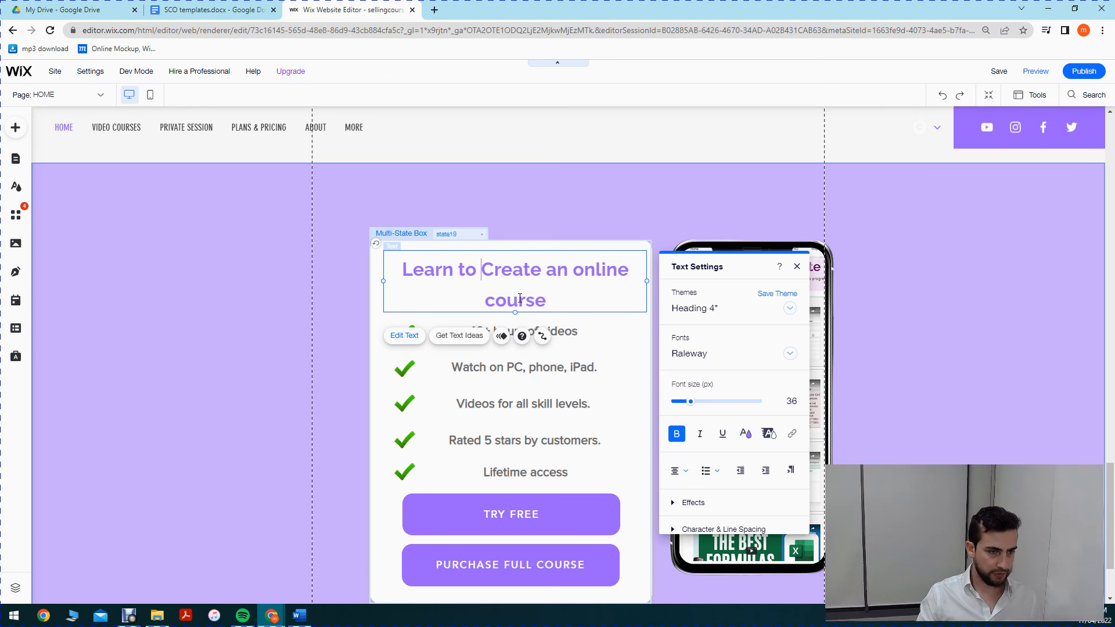
pyautogui.press('Delete')
pyautogui.write('c')
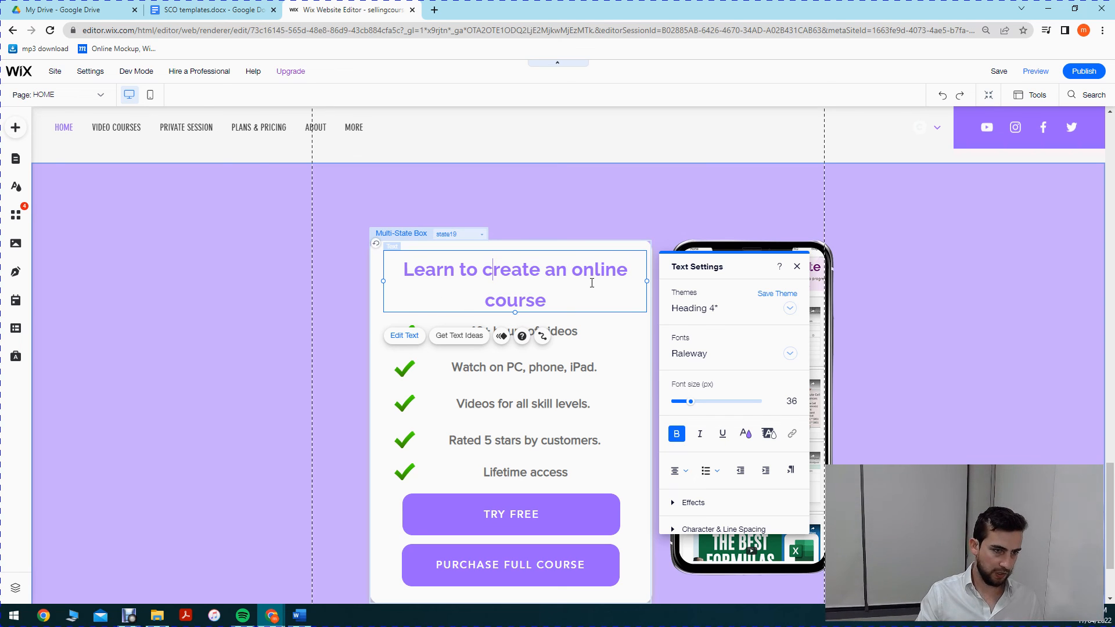
# Step: Replace "an" with "a profitable" so the card heading reads "Learn to create a profitable online course", and finish editing the text
pyautogui.press('Right')
pyautogui.press('Right')
pyautogui.press('Right')
pyautogui.press('Right')
pyautogui.press('Right')
pyautogui.press('Right')
pyautogui.press('Right')
pyautogui.press('Right')
pyautogui.press('BackSpace')
pyautogui.write('pr')
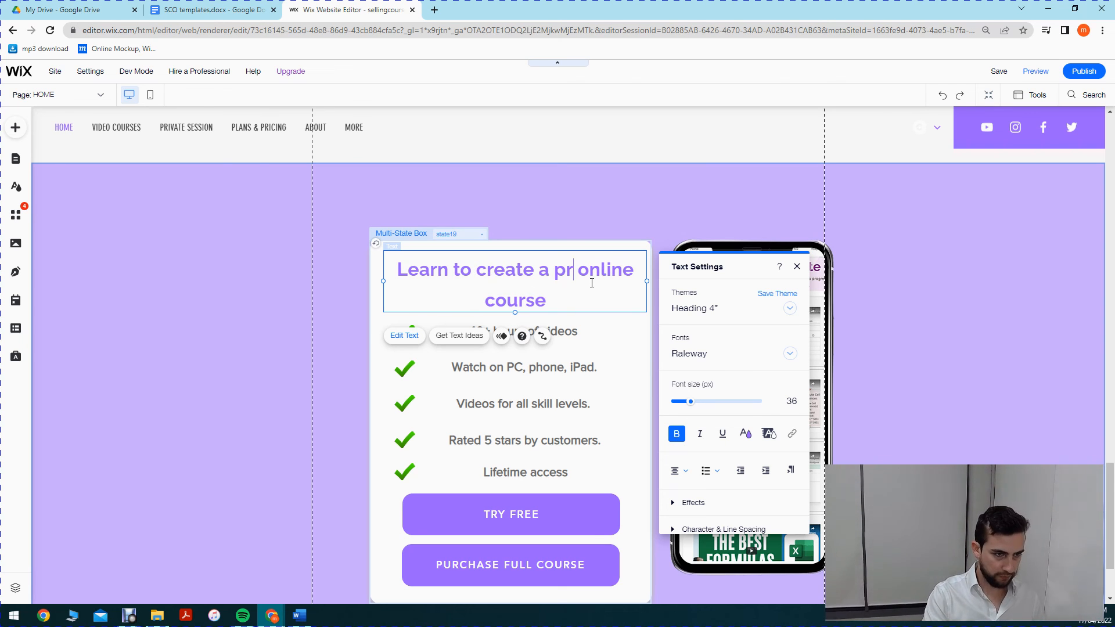
pyautogui.write('ofitable')
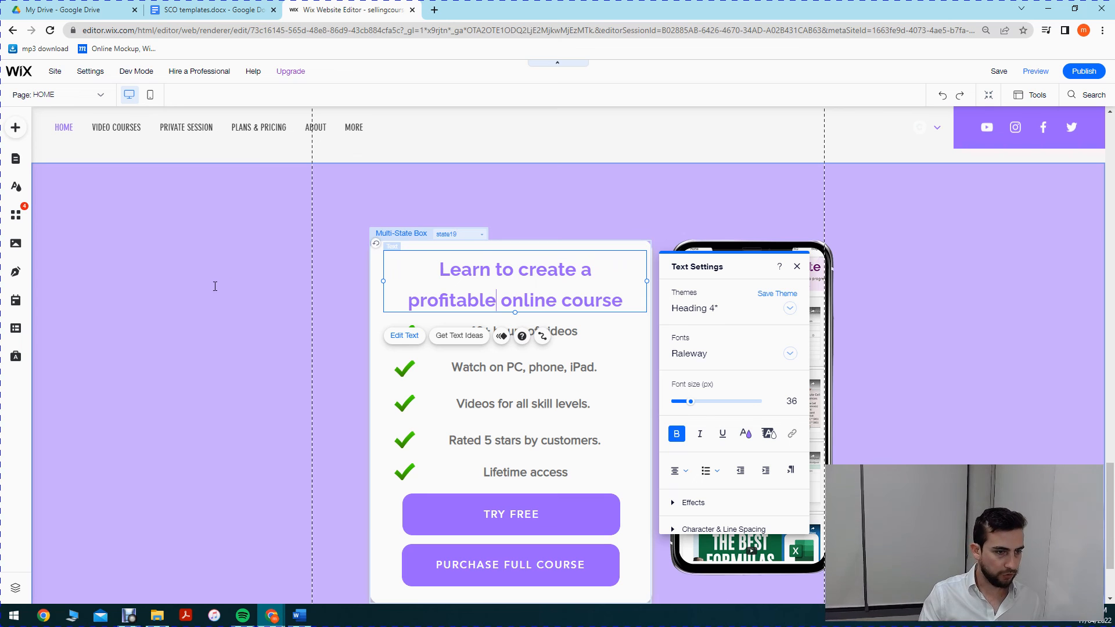
pyautogui.click(284, 236)
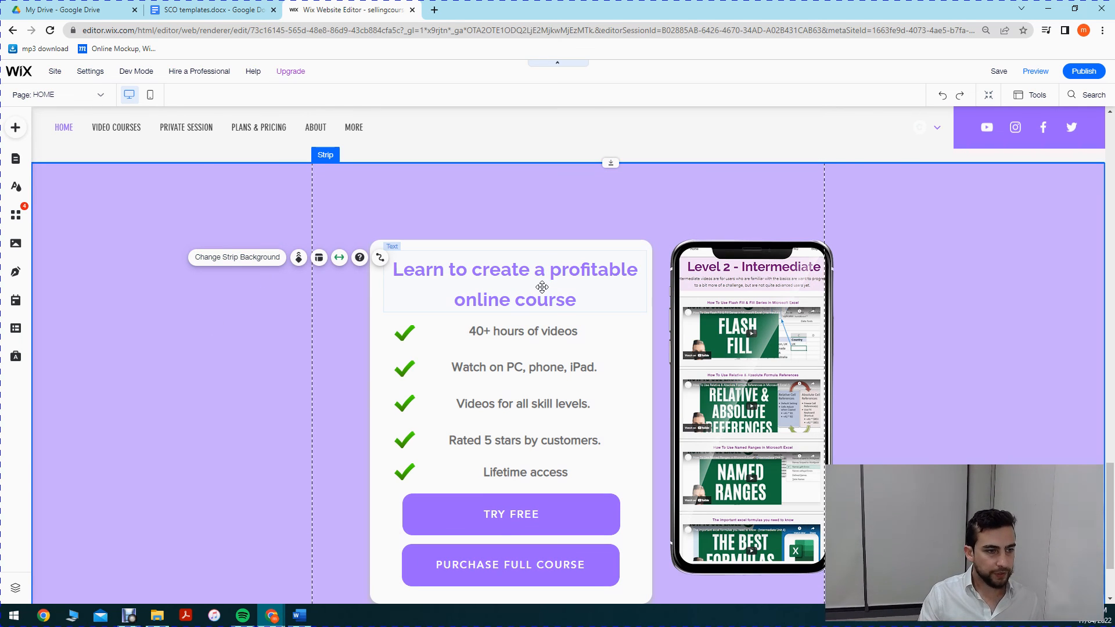
pyautogui.click(574, 290)
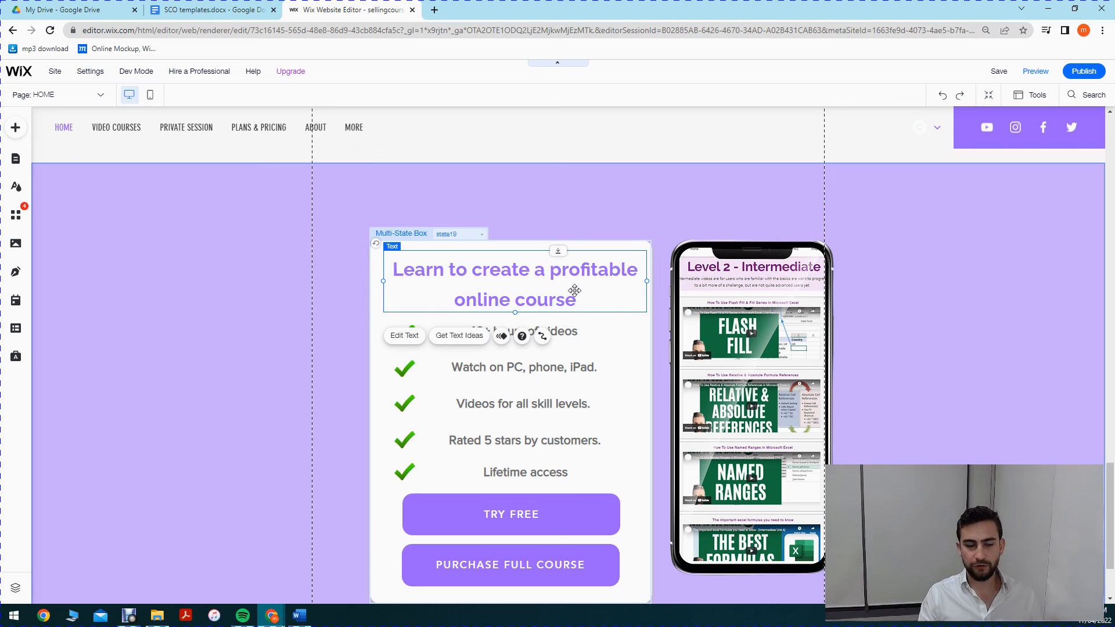
pyautogui.click(262, 349)
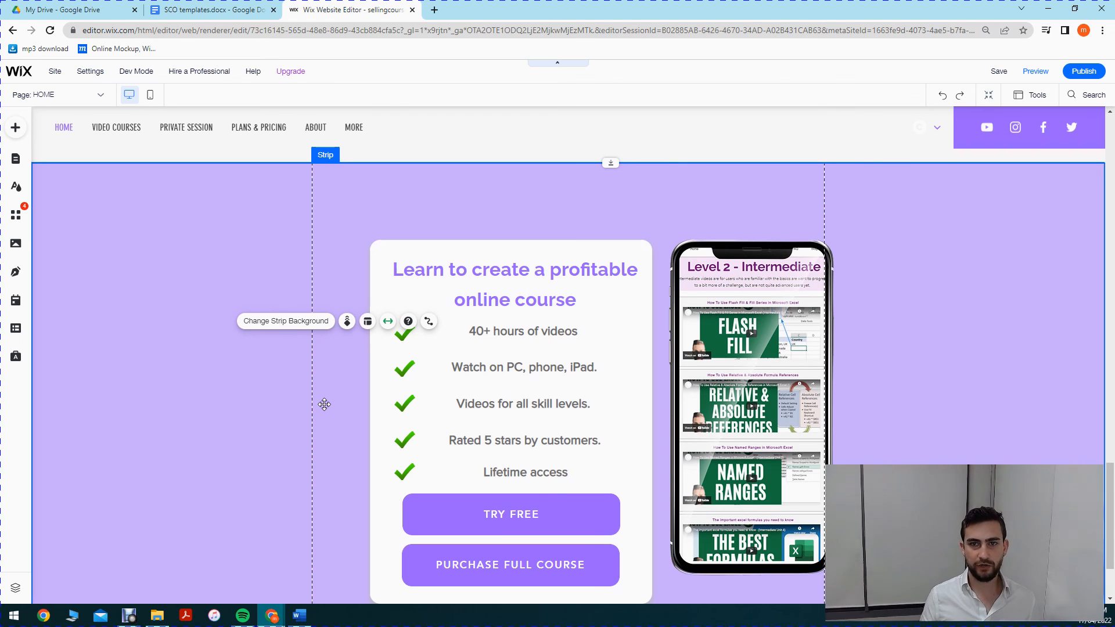
pyautogui.click(557, 289)
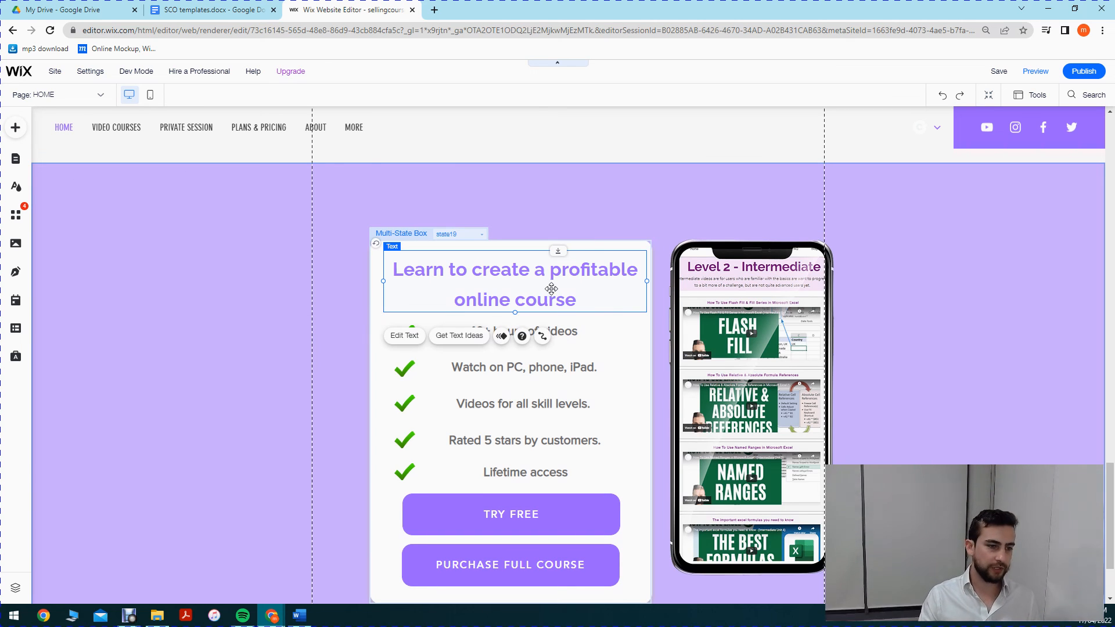
# Step: Replace the first checklist item's text, "40+ hours of videos", with "Can work for anyone"
pyautogui.click(279, 290)
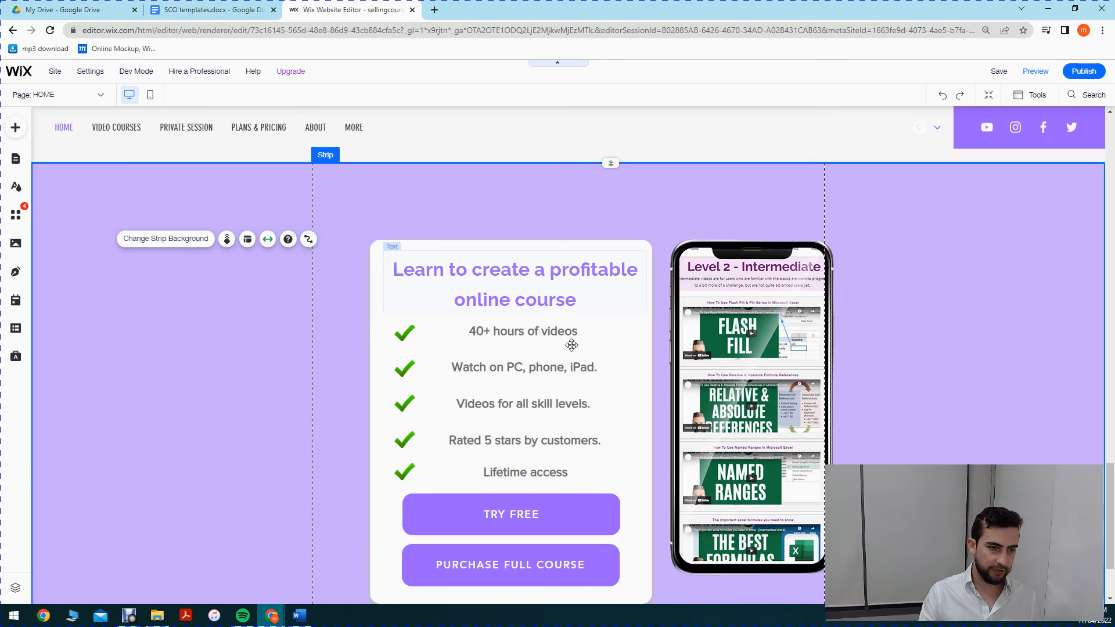
pyautogui.click(492, 330)
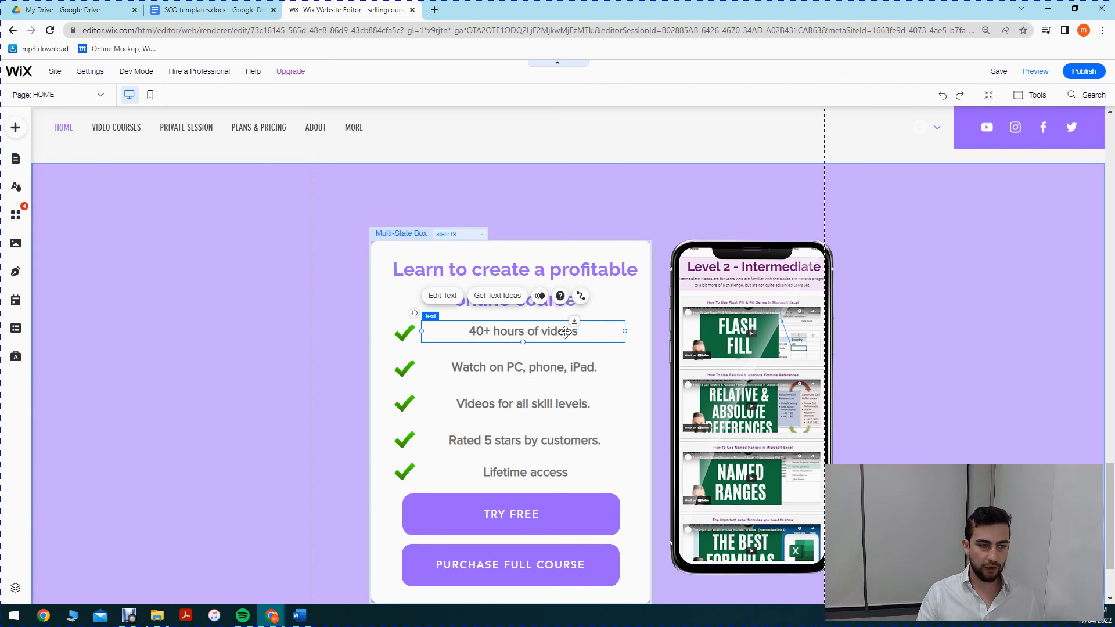
pyautogui.click(447, 300)
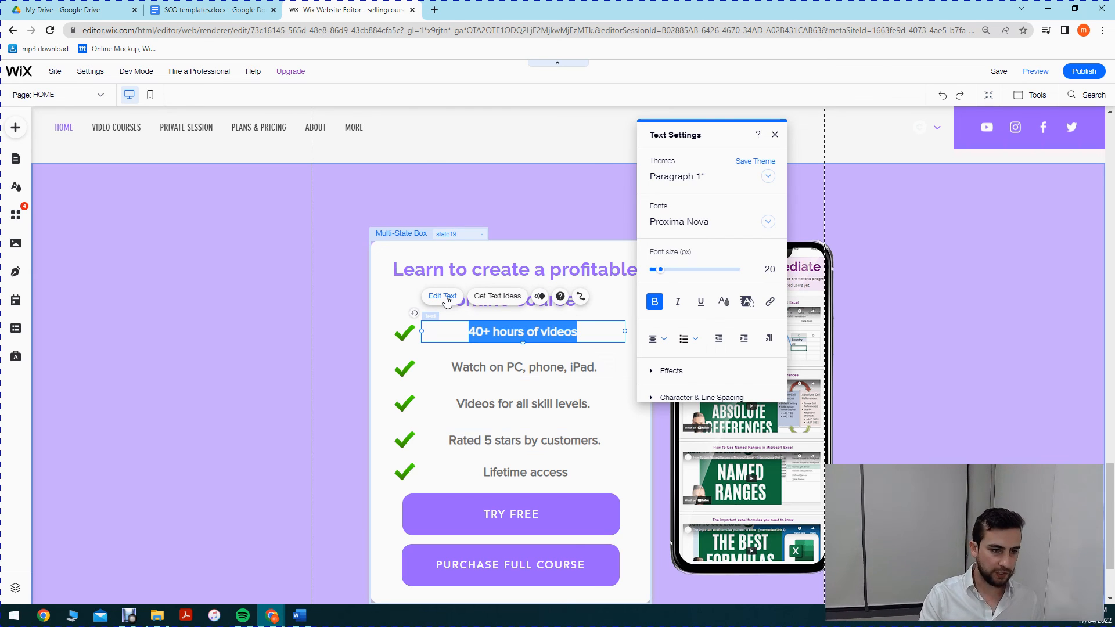
pyautogui.write('A')
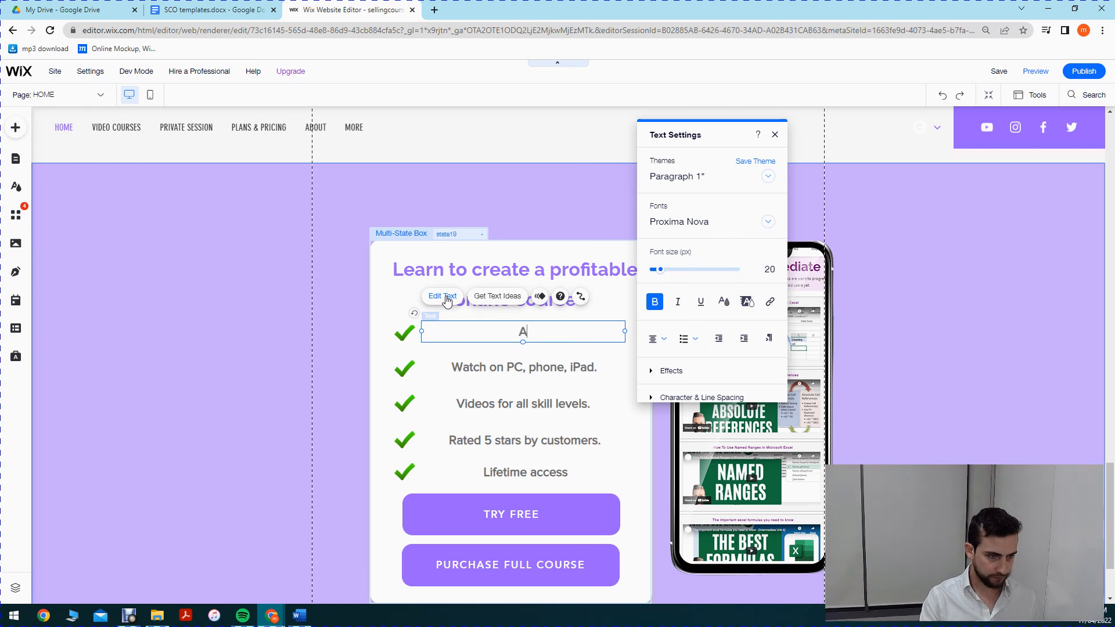
pyautogui.press('BackSpace')
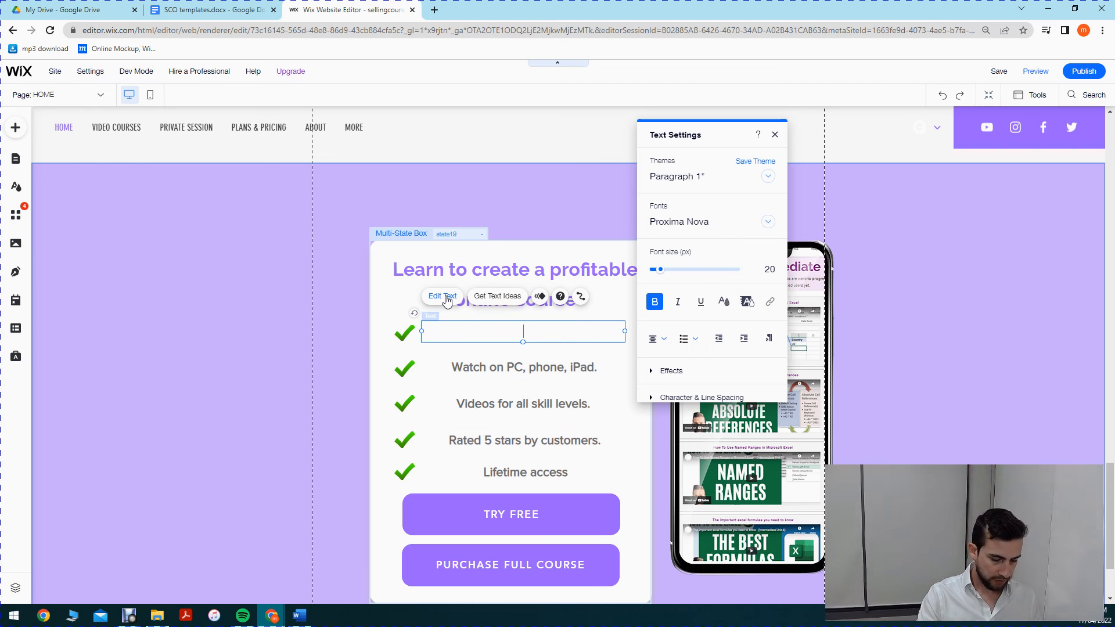
pyautogui.write('W')
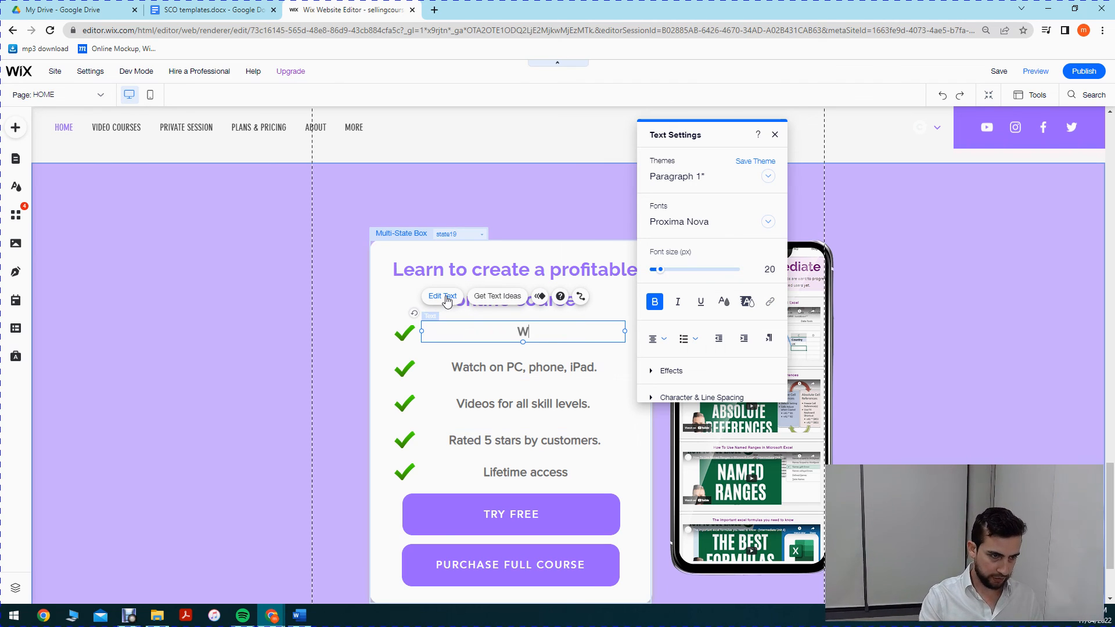
pyautogui.press('BackSpace')
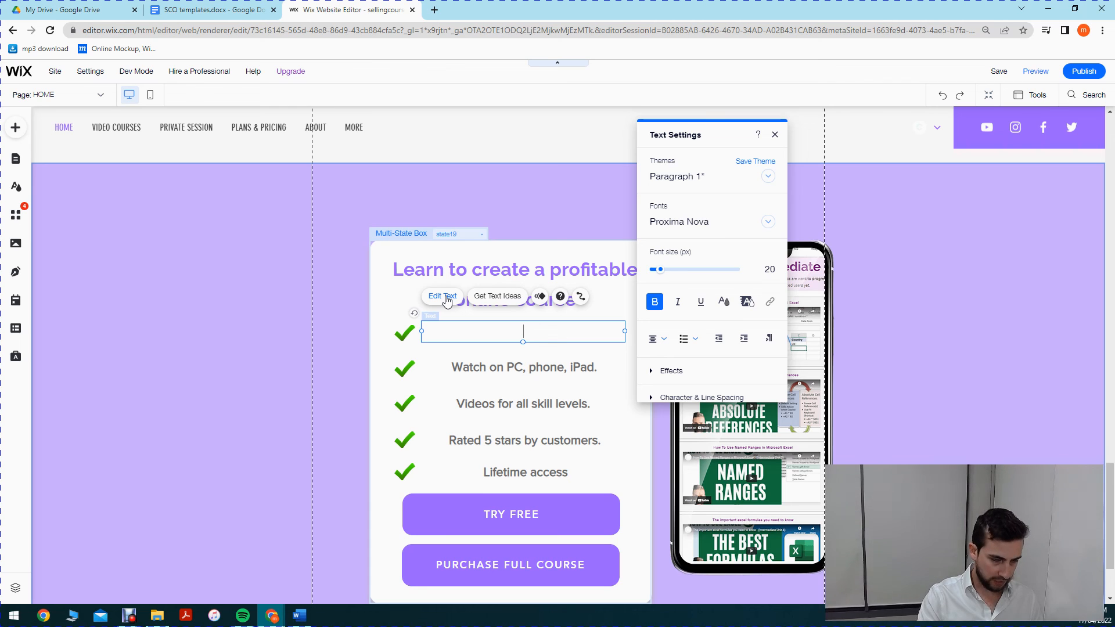
pyautogui.write('Can ')
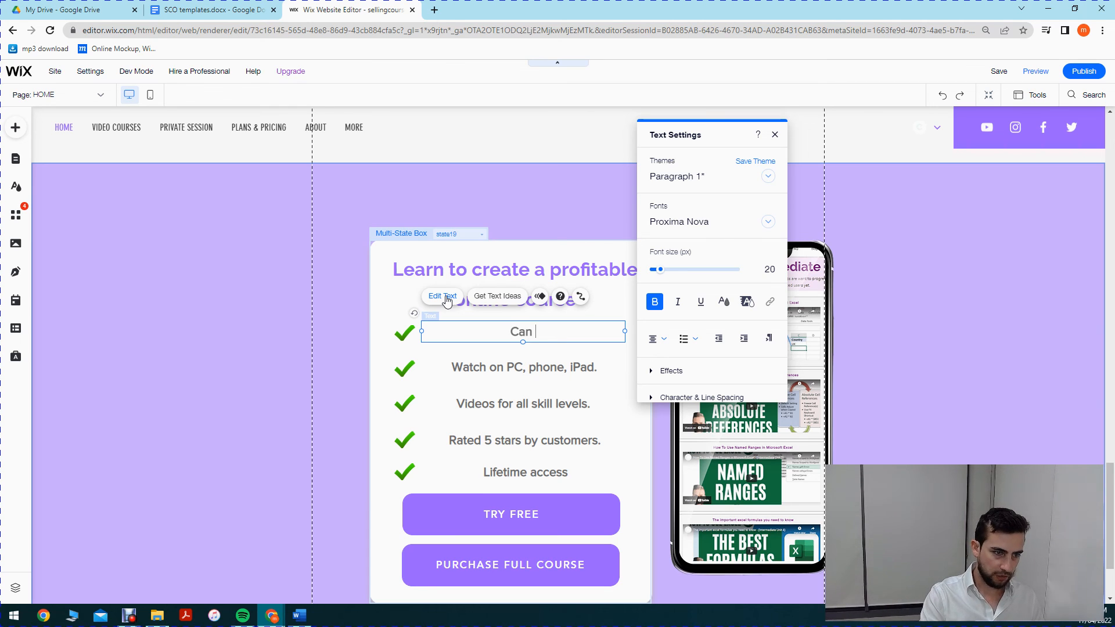
pyautogui.write('work')
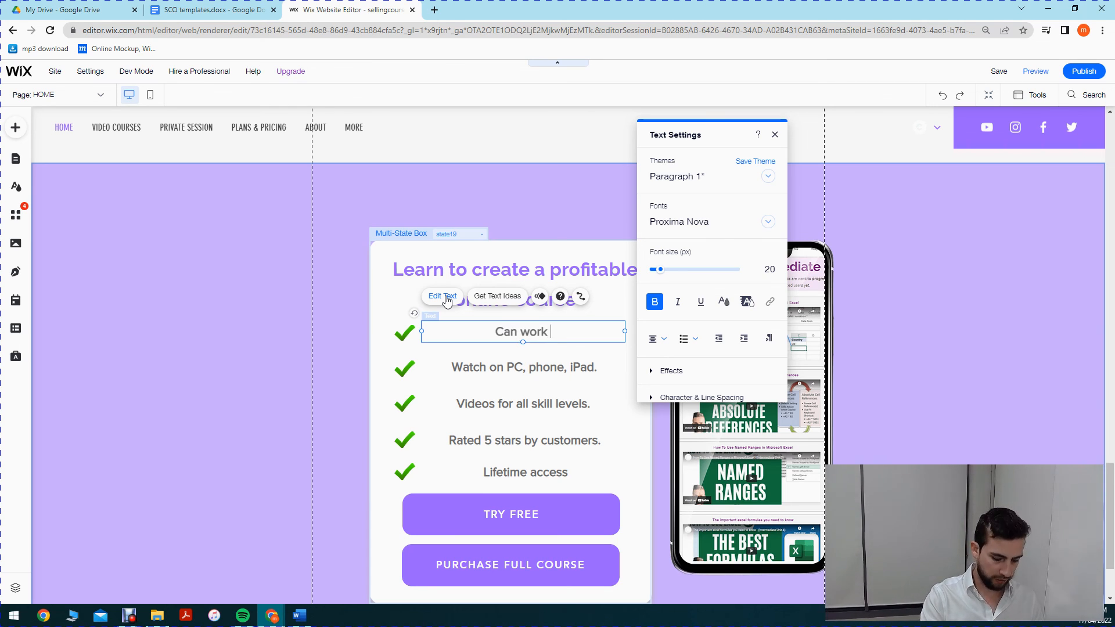
pyautogui.write(' for anyone')
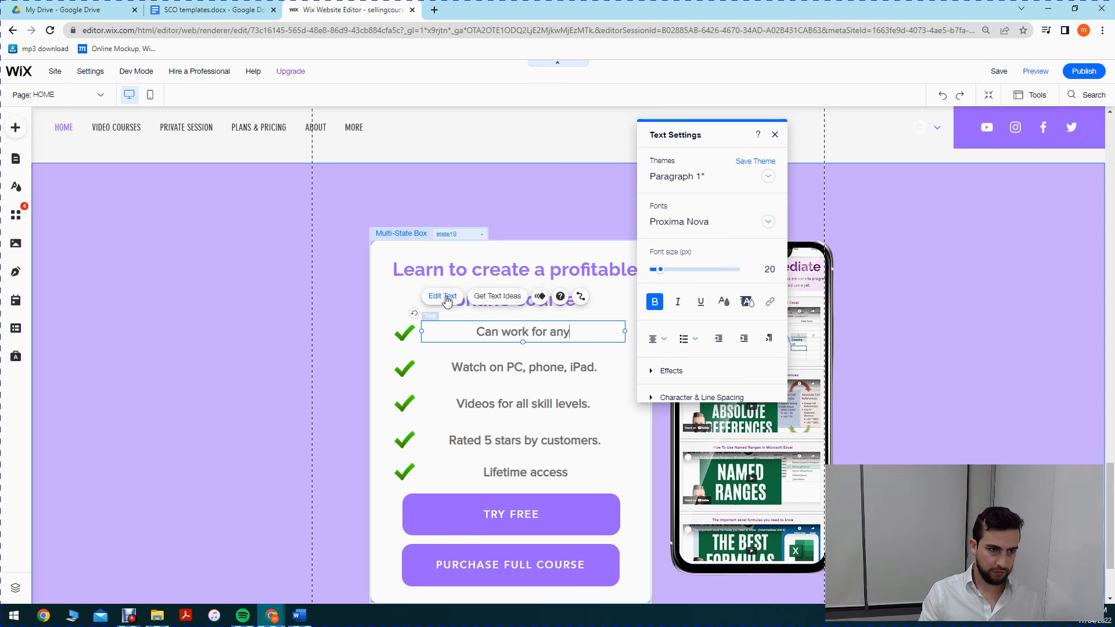
# Step: Replace the second checklist item's text, "Watch on PC, phone, iPad.", with "Make sales whilst you sleep"
pyautogui.click(521, 370)
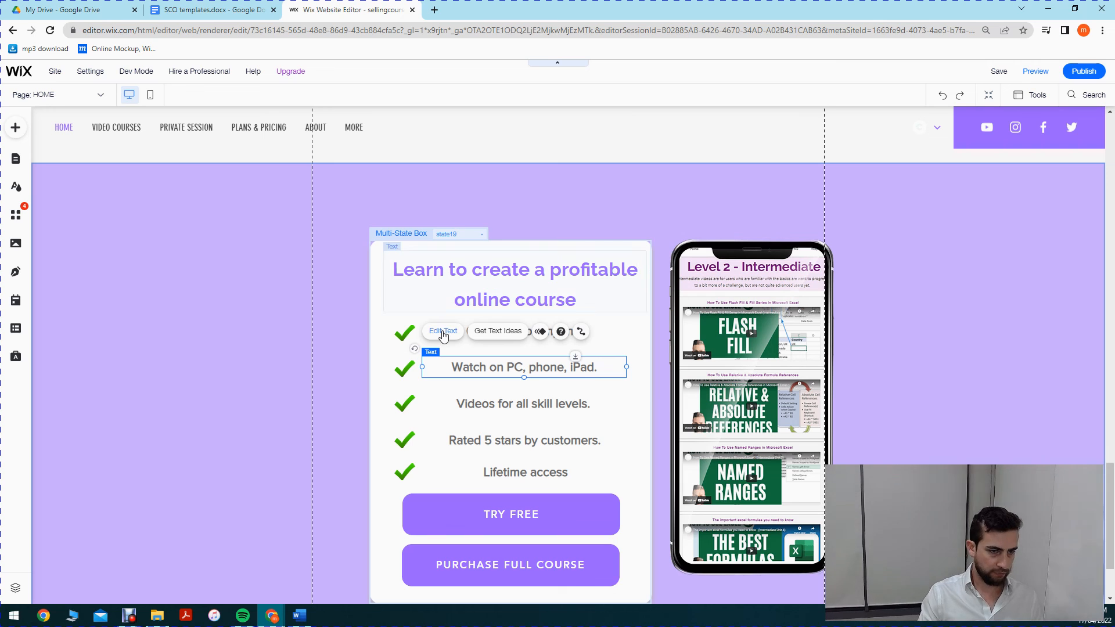
pyautogui.click(443, 332)
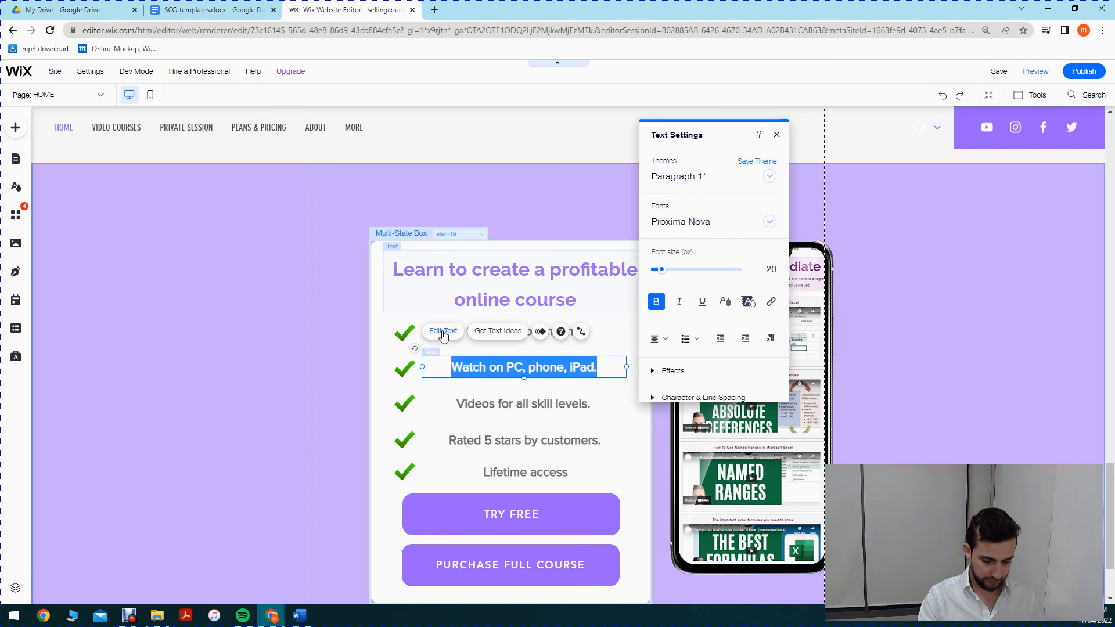
pyautogui.write('Makers')
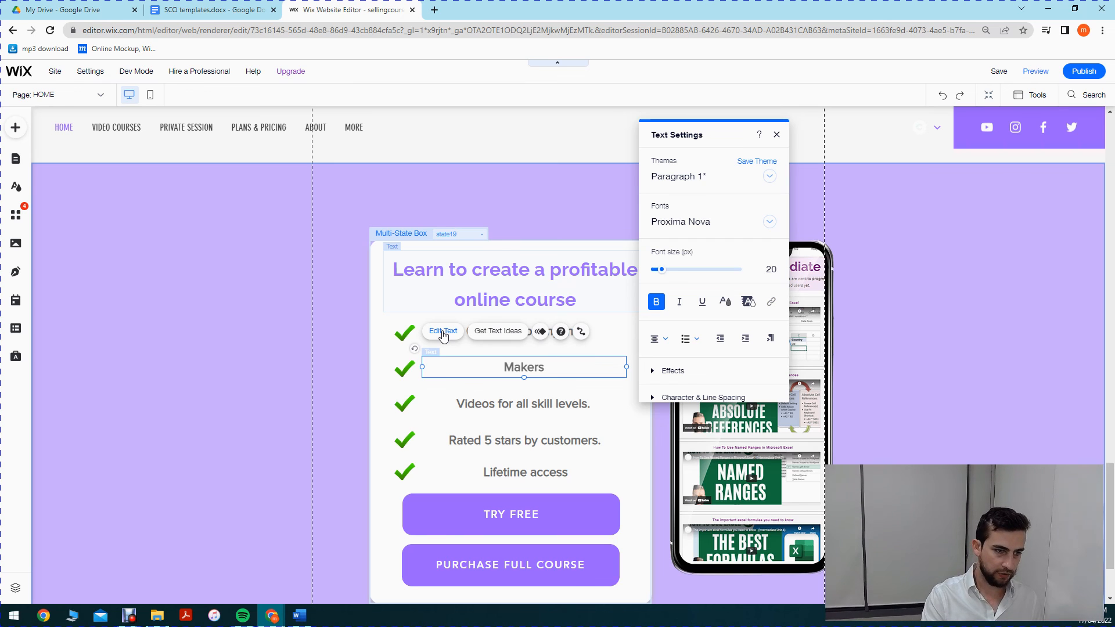
pyautogui.press('BackSpace')
pyautogui.press('BackSpace')
pyautogui.write('sa')
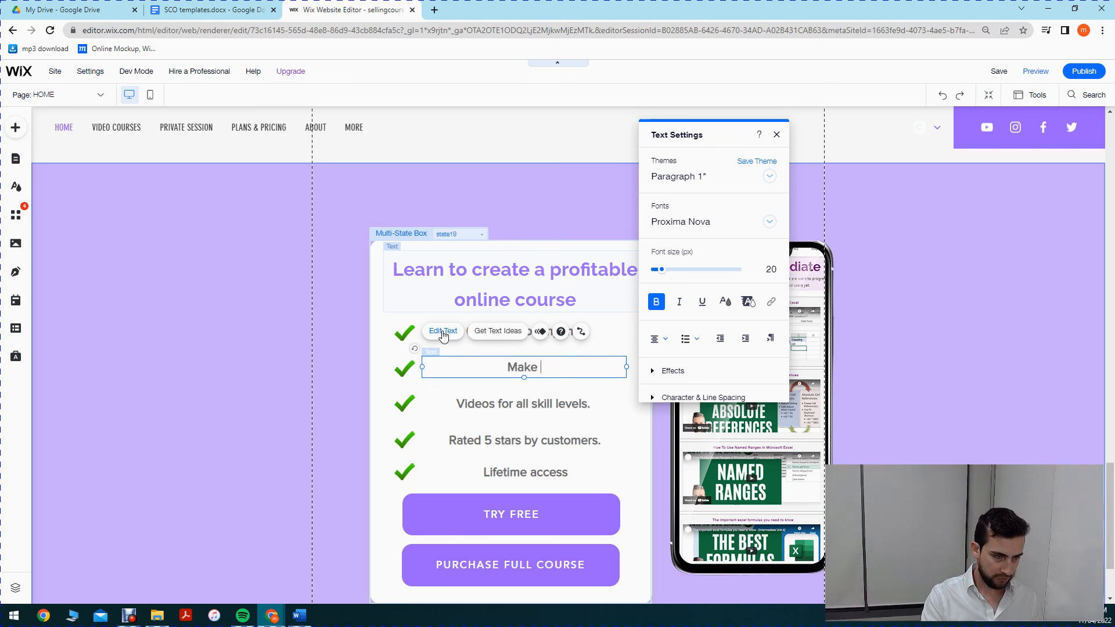
pyautogui.write('les ')
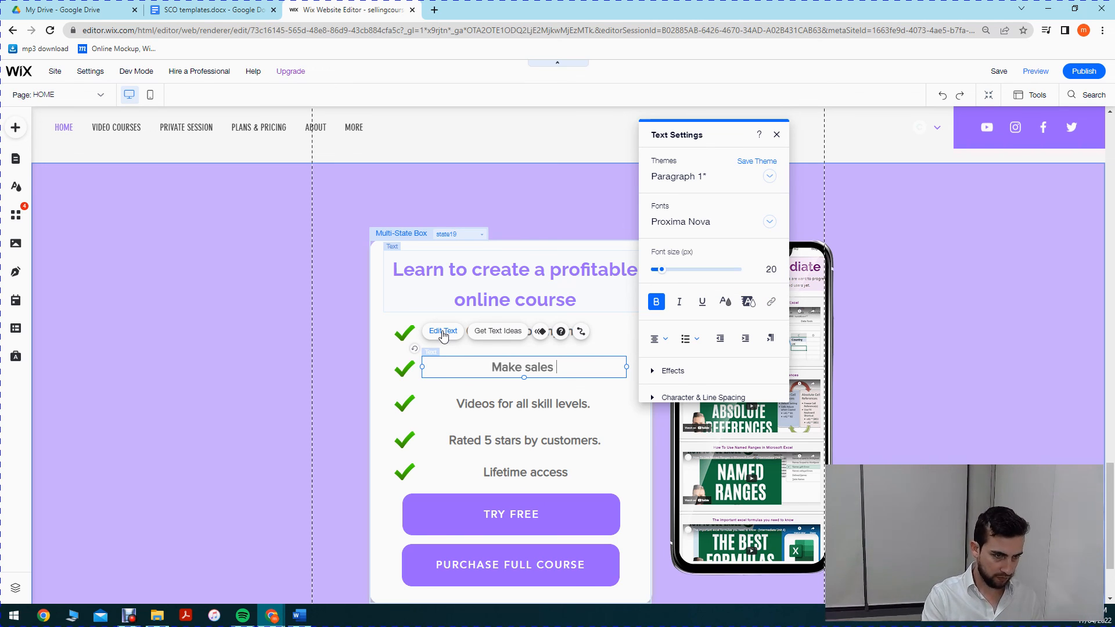
pyautogui.write('whil')
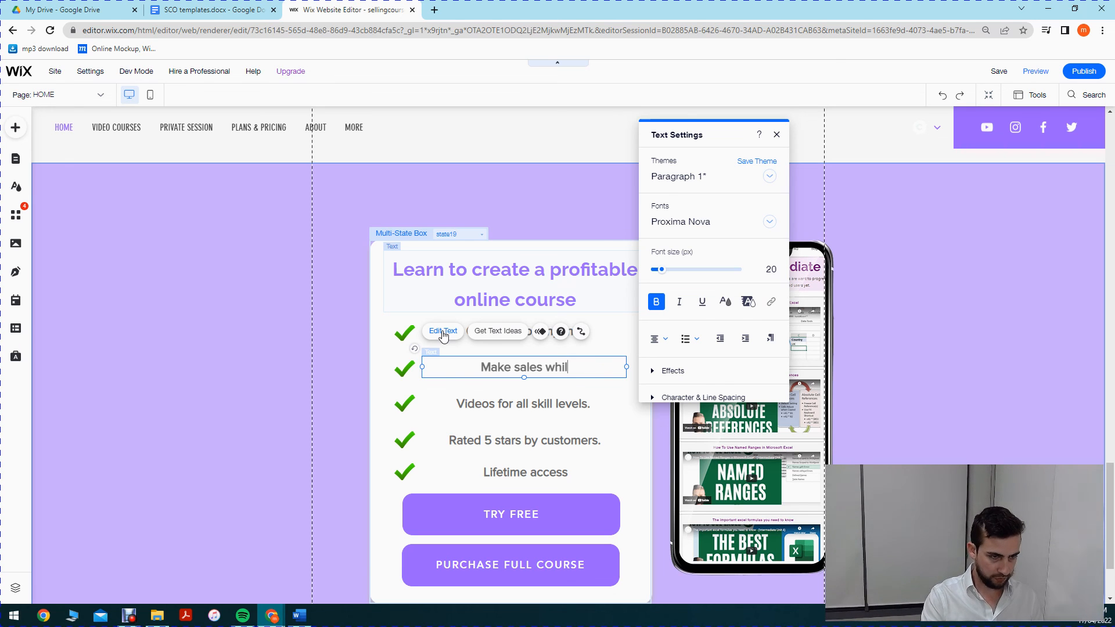
pyautogui.write('st you sleep')
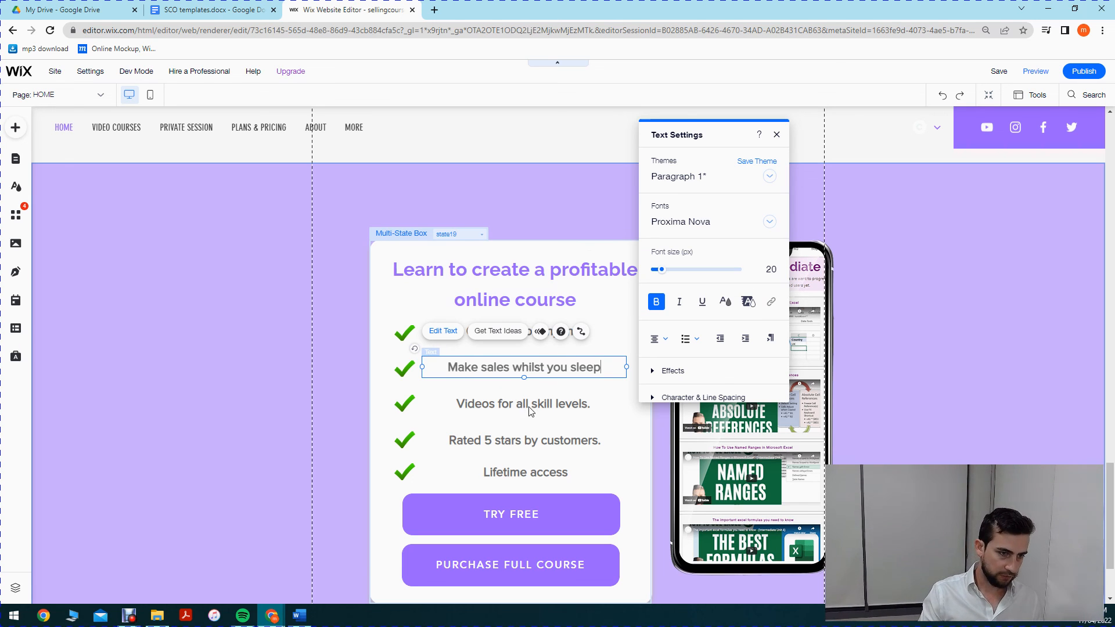
# Step: Replace the third checklist item's text, "Videos for all skill levels.", with "30+ hours of content" and finish editing it
pyautogui.click(525, 413)
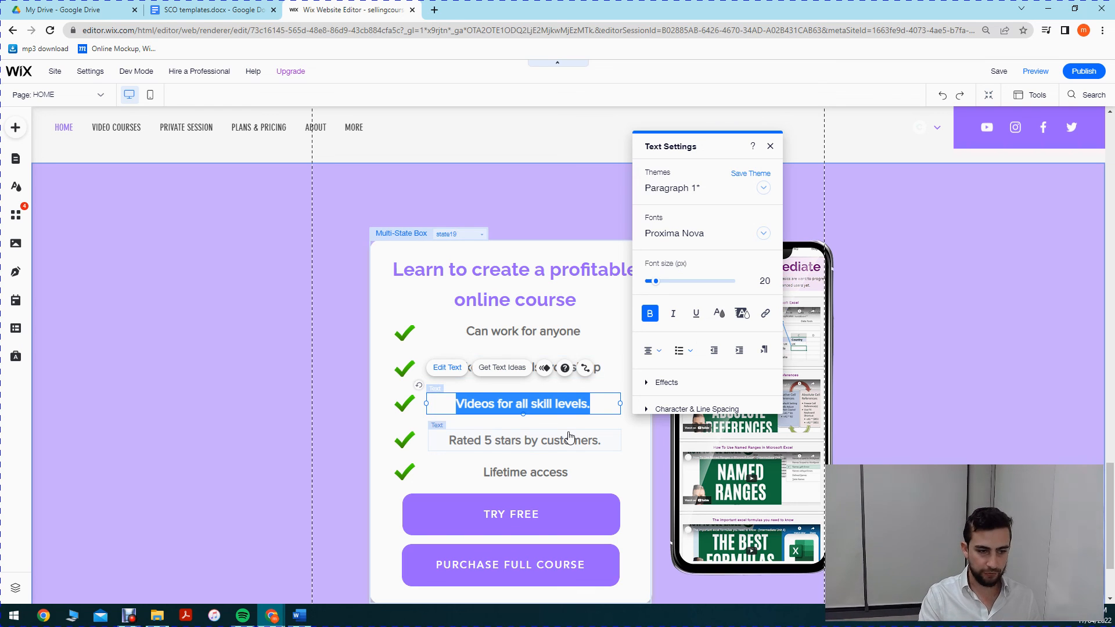
pyautogui.write('4')
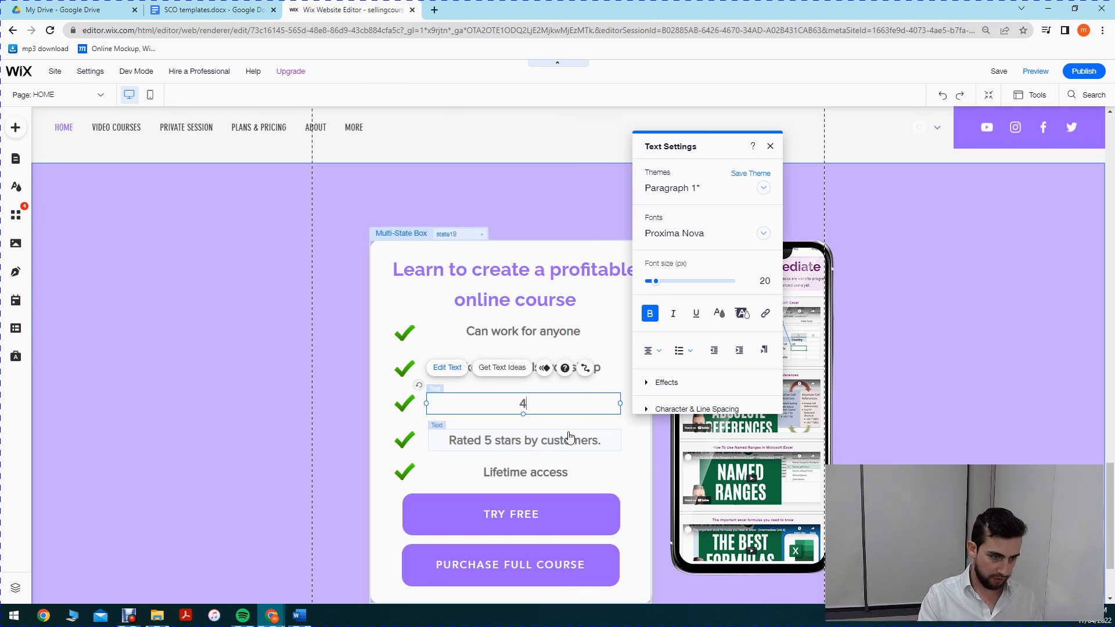
pyautogui.press('BackSpace')
pyautogui.write('30')
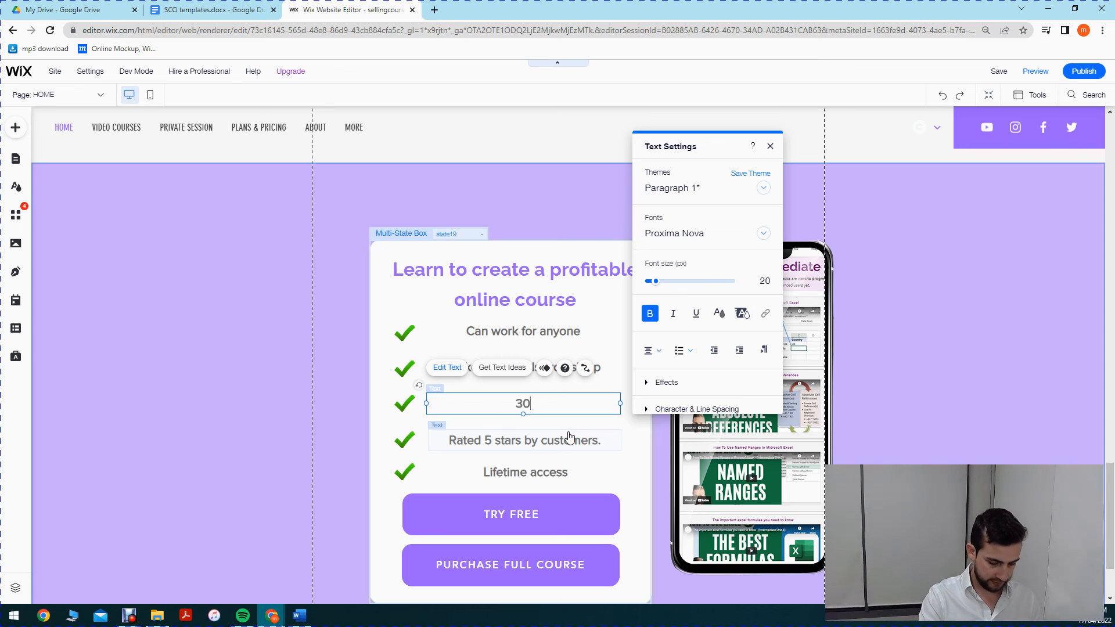
pyautogui.write('+ hours of v')
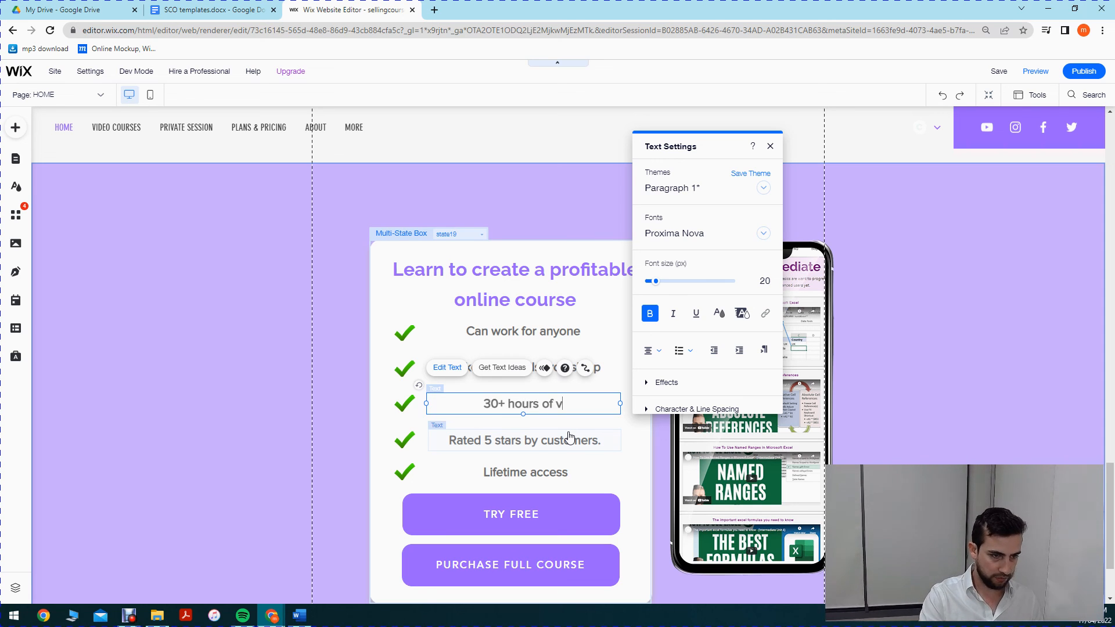
pyautogui.press('BackSpace')
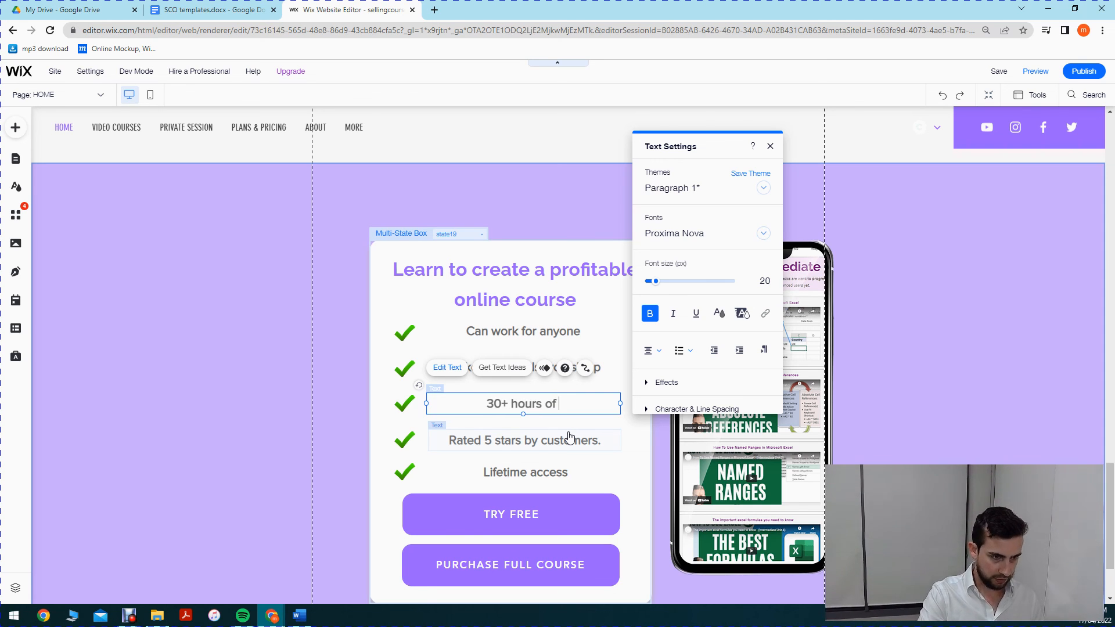
pyautogui.write('content')
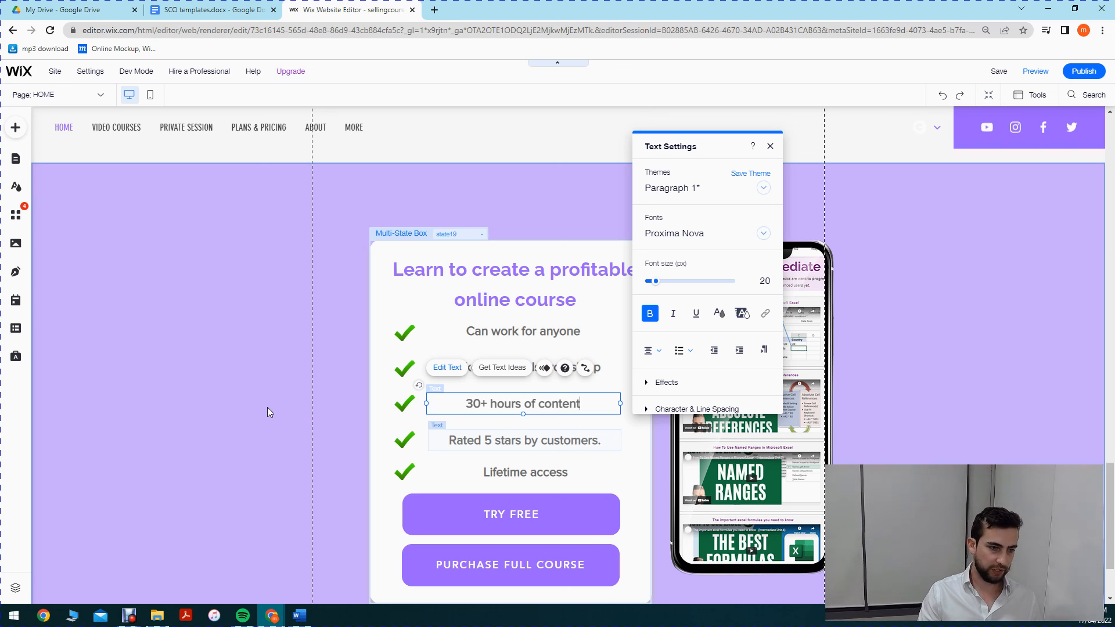
pyautogui.click(504, 447)
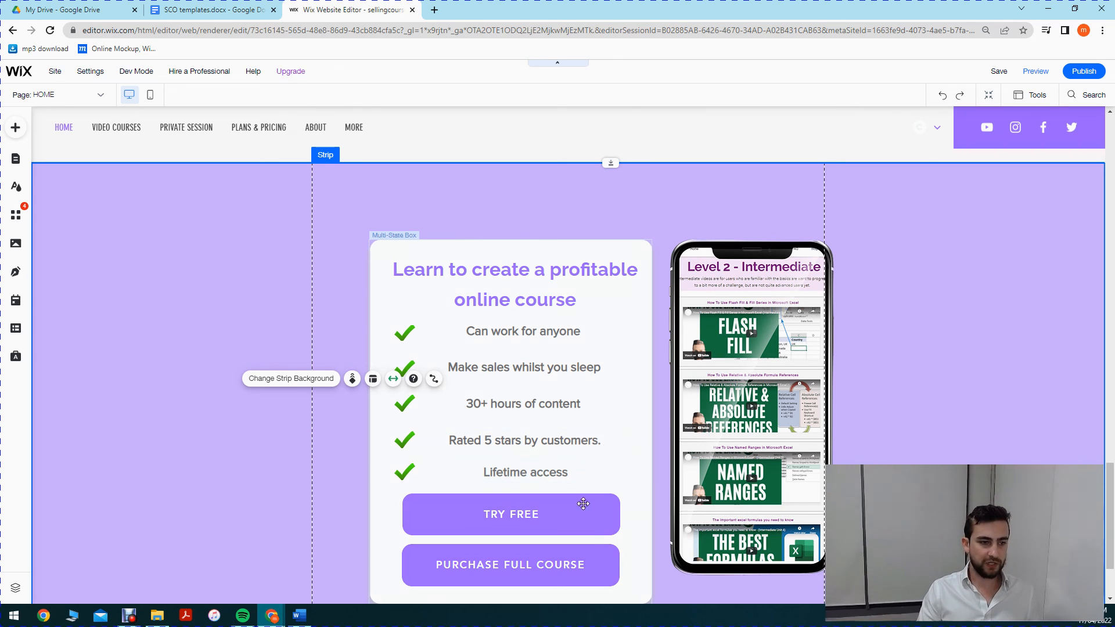
pyautogui.scroll(-2, 574, 499)
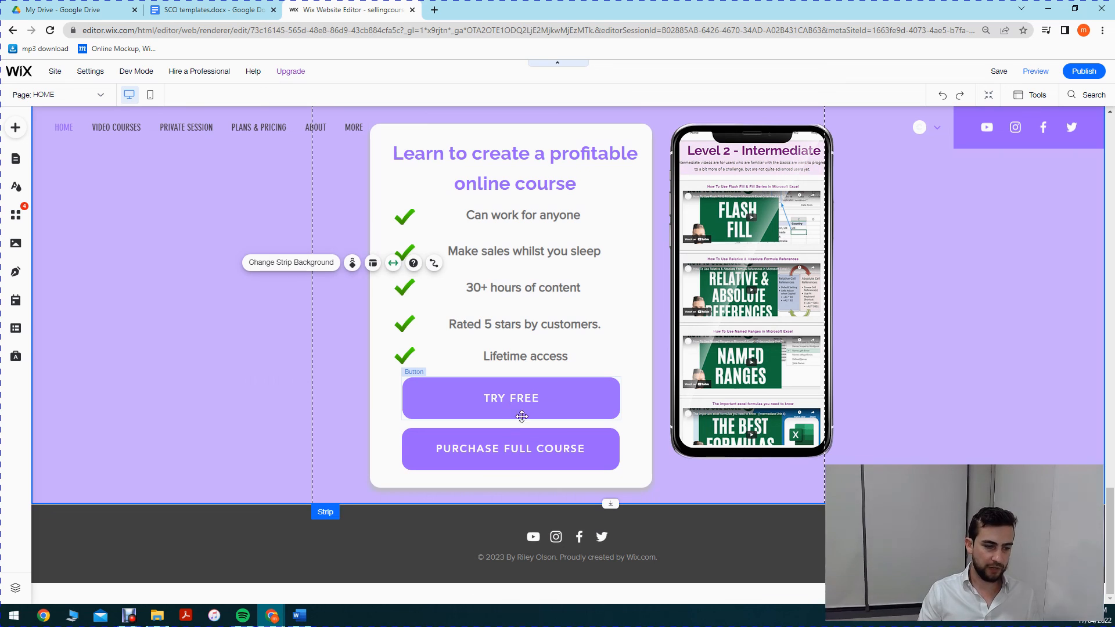